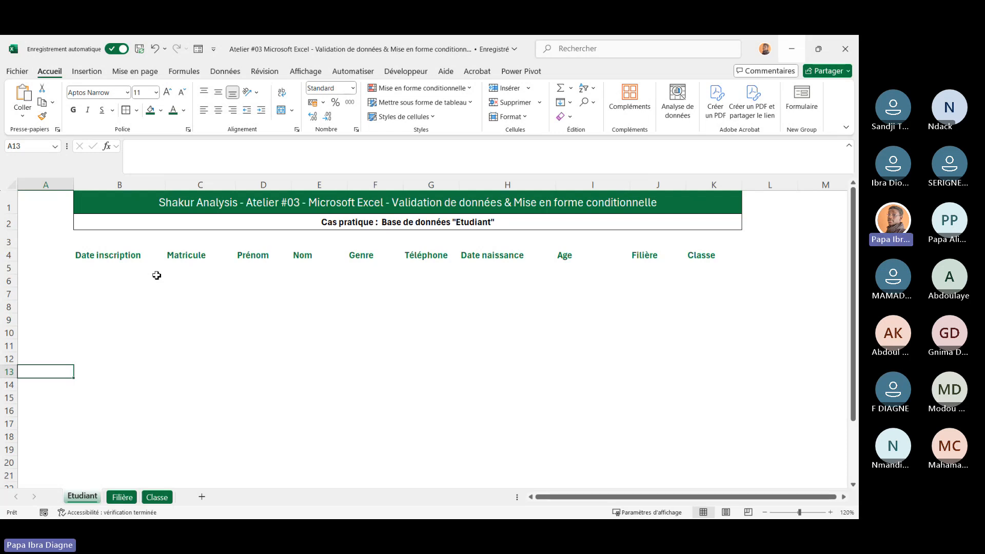
# Open the Data Validation dialog for the selected cell and close it again
pyautogui.click(226, 75)
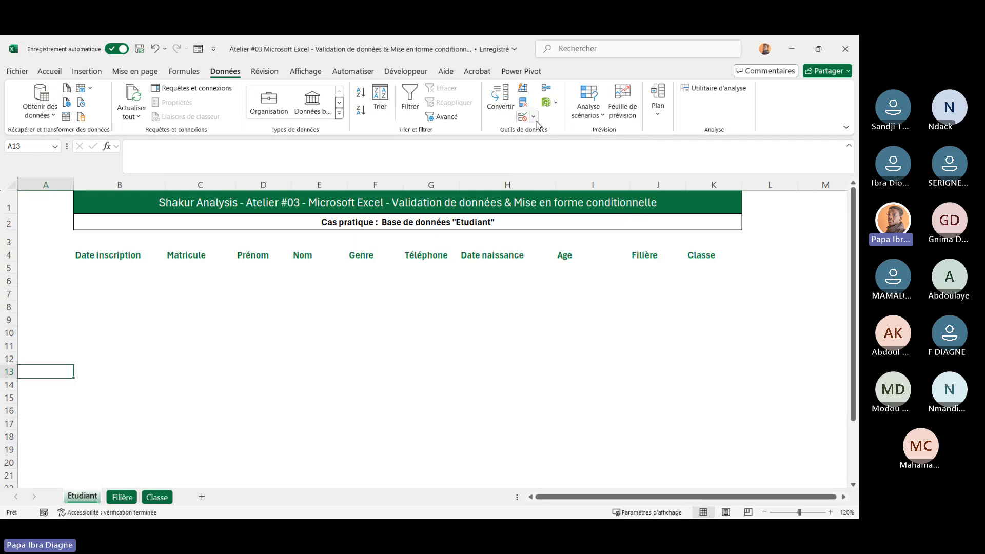
pyautogui.click(534, 116)
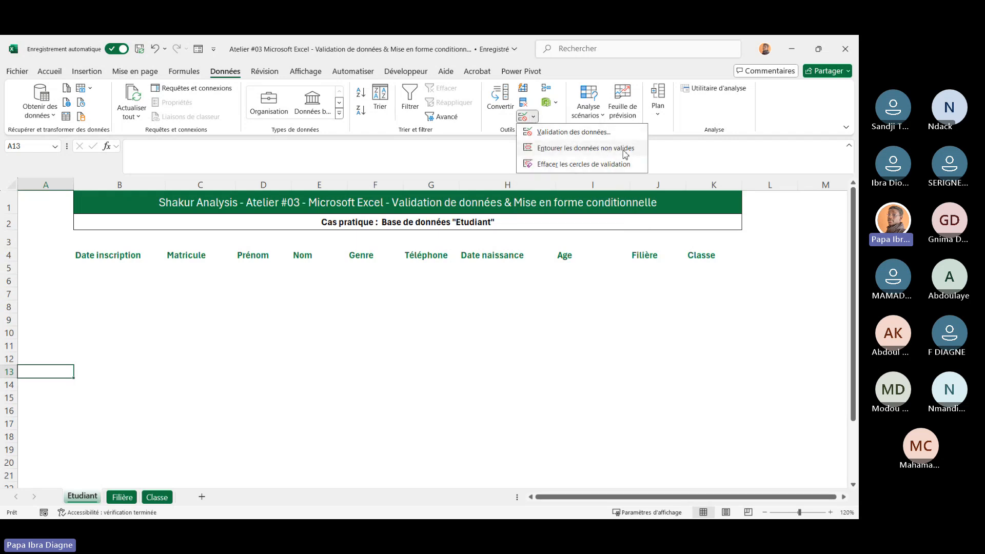
pyautogui.click(563, 133)
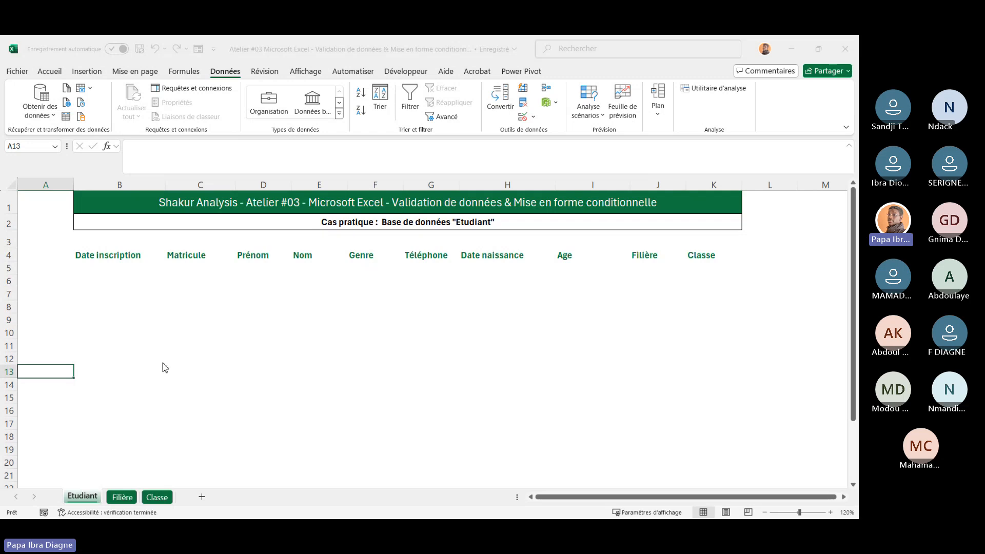
pyautogui.click(507, 372)
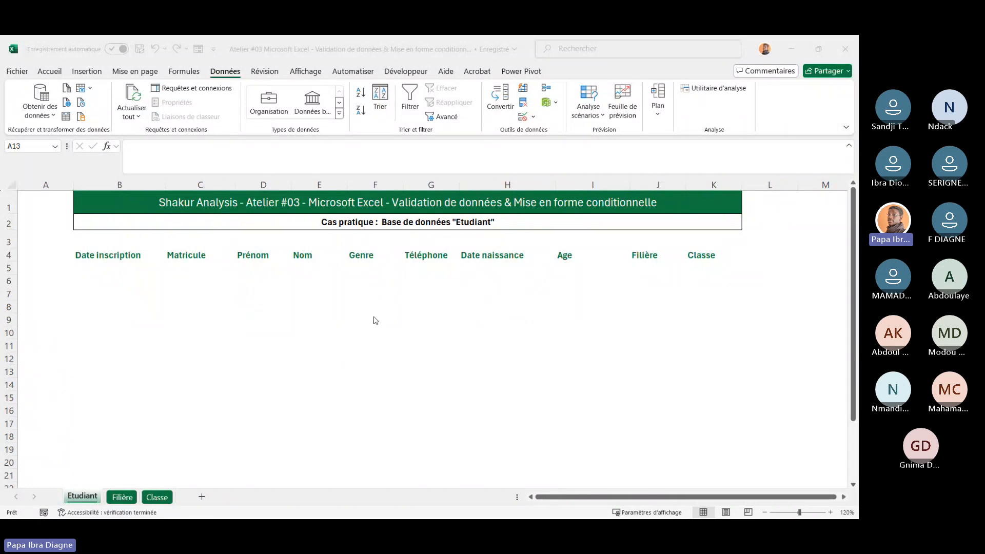
pyautogui.click(268, 305)
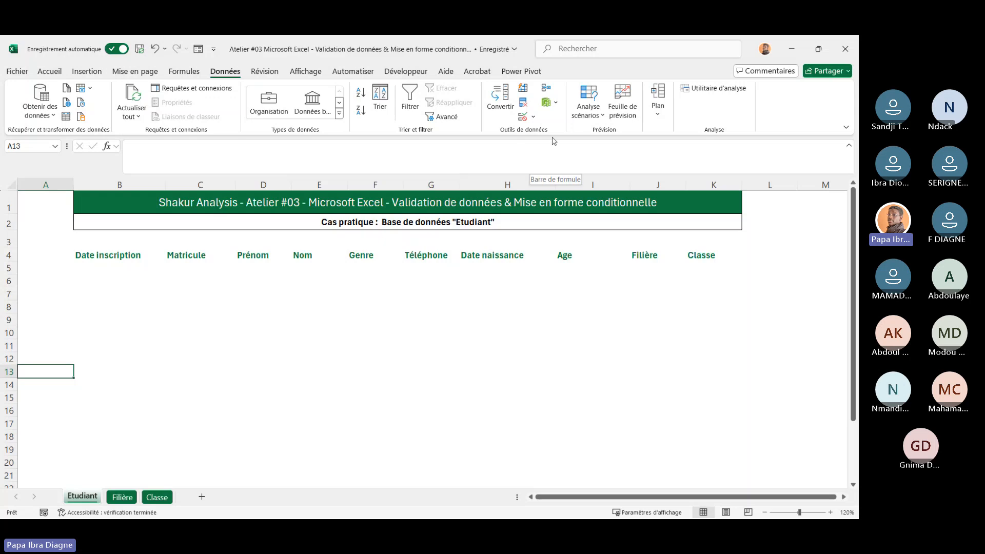
# Reopen the Data Validation dialog, review the Allow criteria list, then the Input Message and Error Alert tabs
pyautogui.click(534, 118)
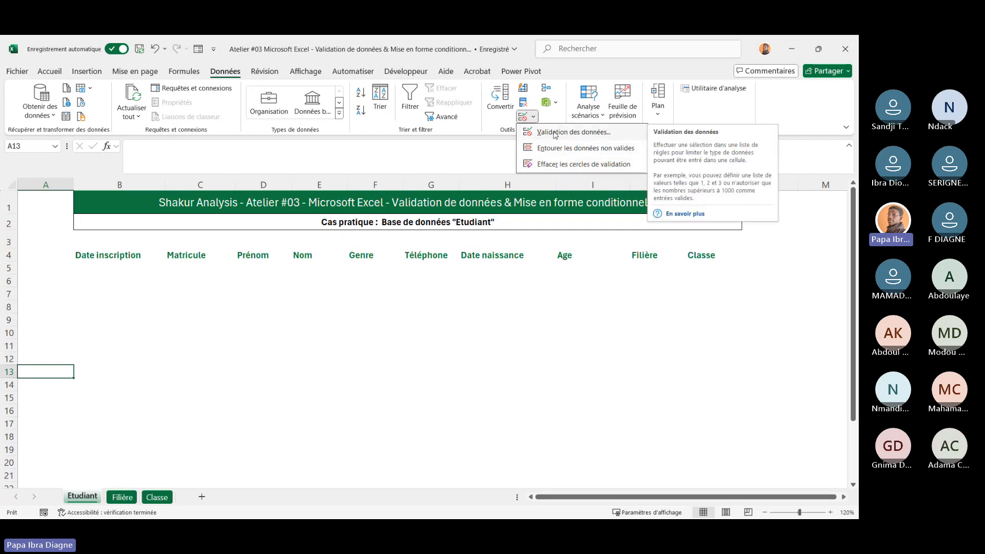
pyautogui.click(554, 133)
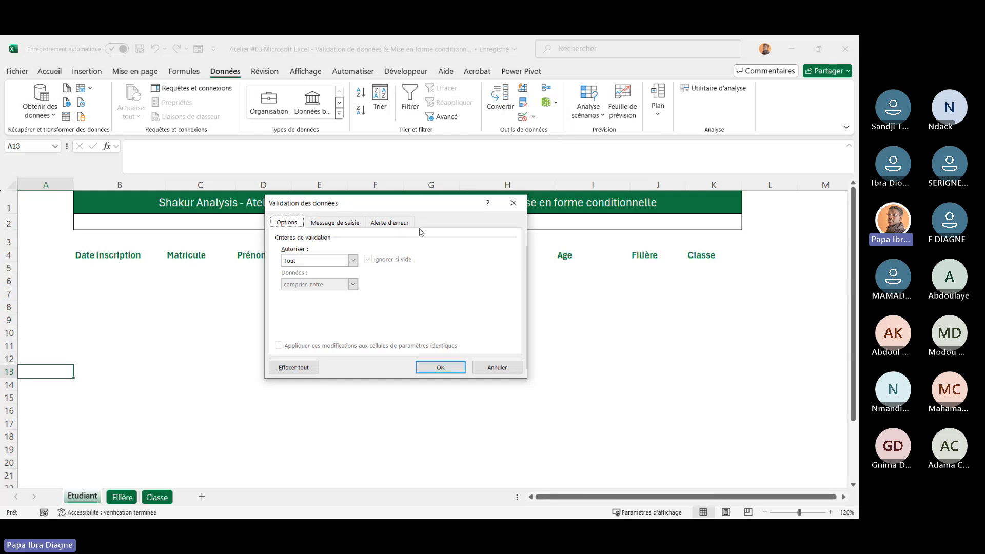
pyautogui.moveTo(435, 208); pyautogui.dragTo(468, 204)
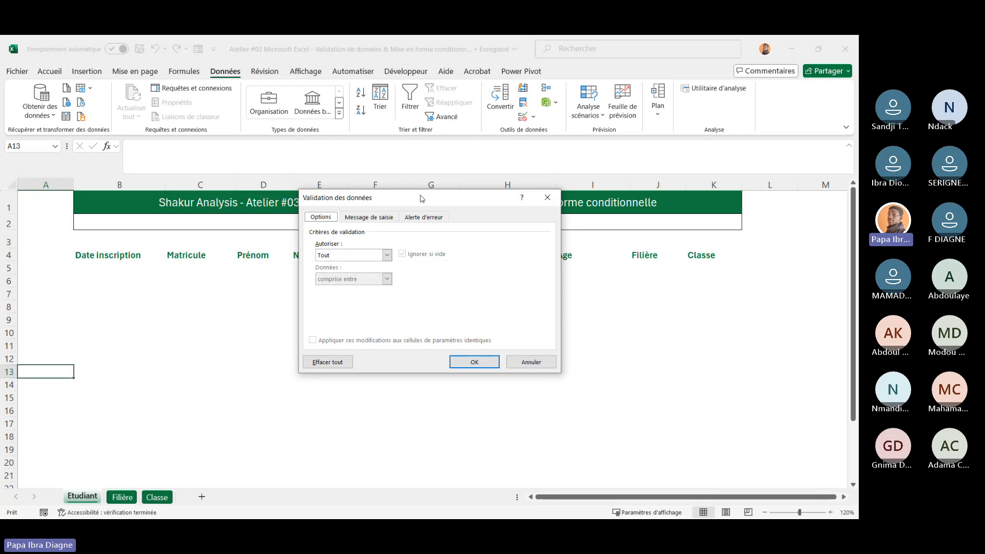
pyautogui.click(386, 255)
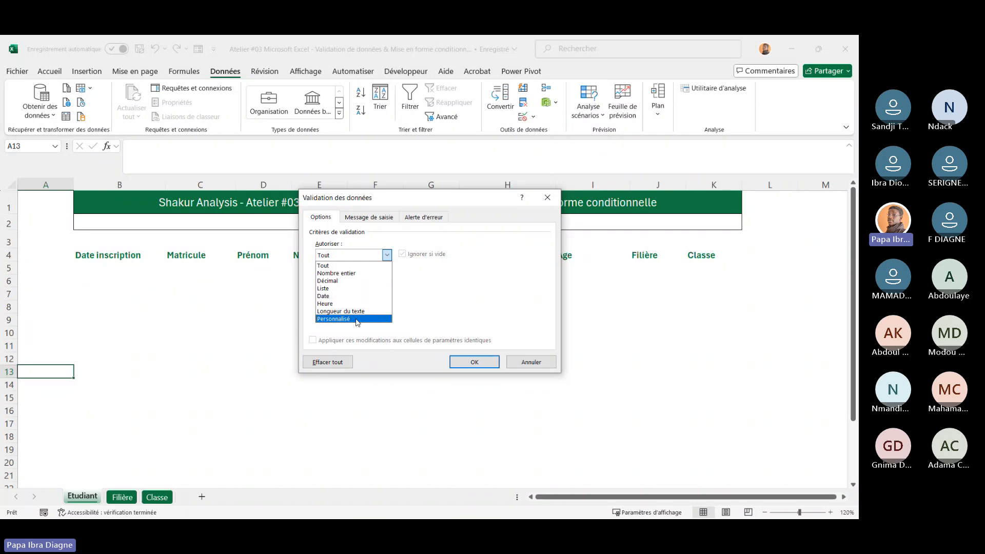
pyautogui.click(404, 287)
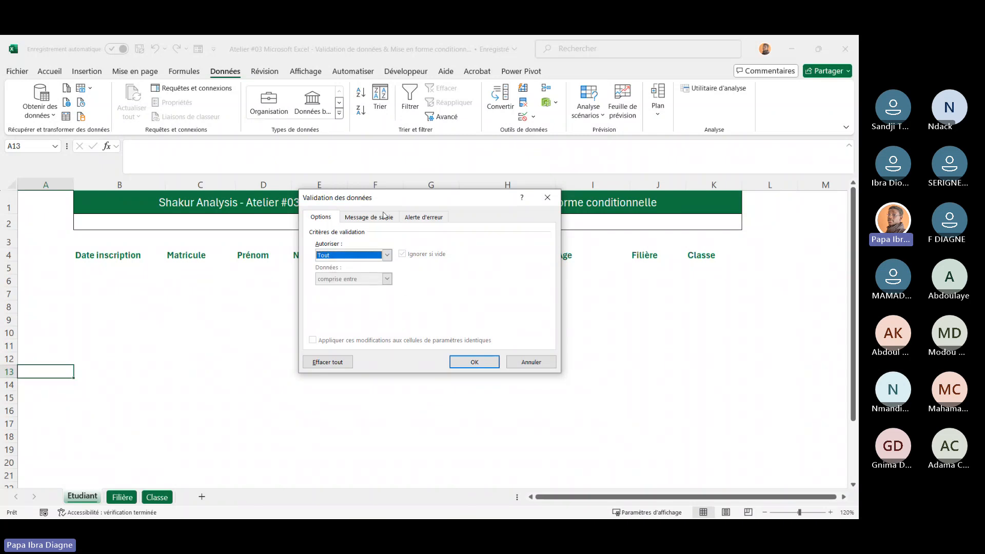
pyautogui.click(380, 217)
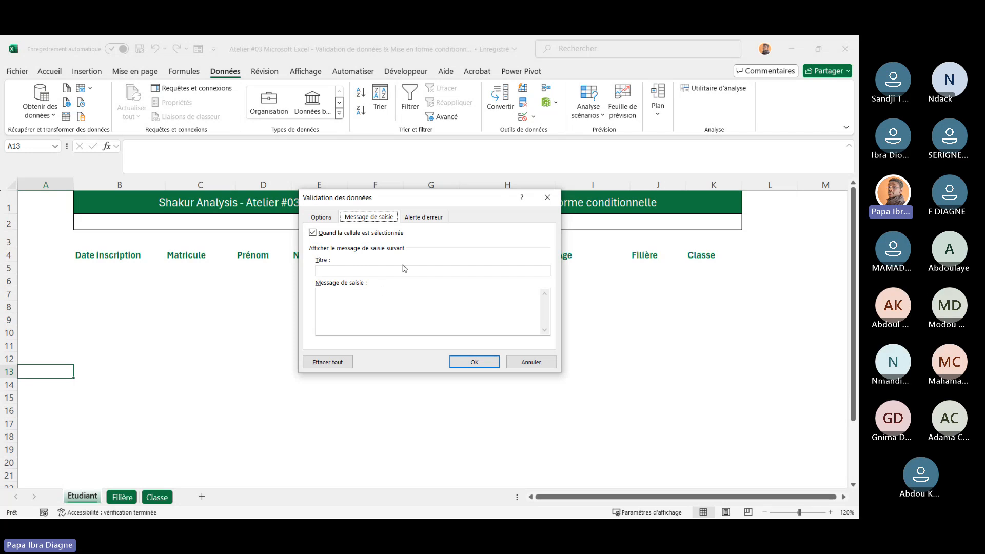
pyautogui.click(425, 216)
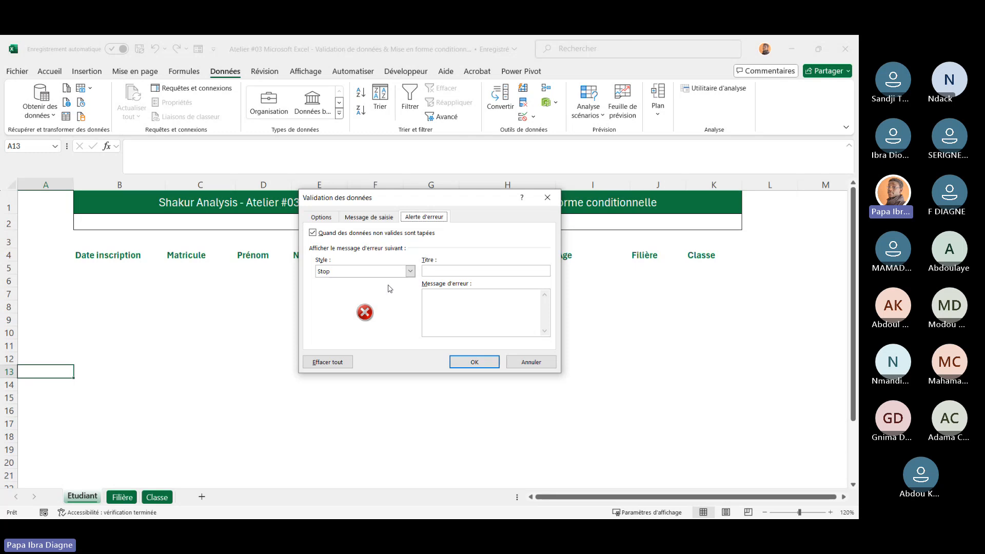
# Compare the Stop, Avertissement and Informations error alert styles, then cancel the Data Validation dialog
pyautogui.click(410, 271)
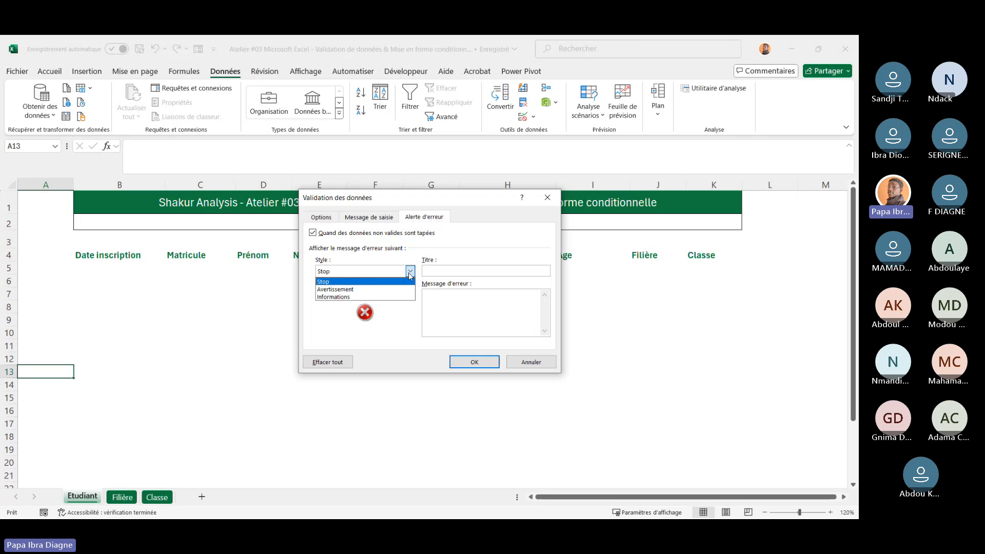
pyautogui.click(373, 289)
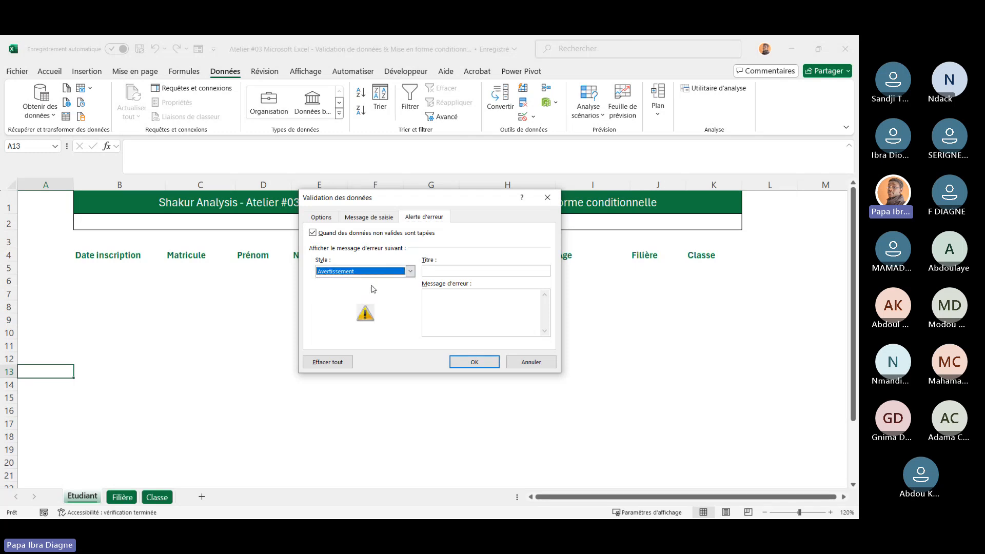
pyautogui.click(411, 272)
pyautogui.click(374, 297)
pyautogui.click(410, 272)
pyautogui.click(374, 280)
pyautogui.click(464, 317)
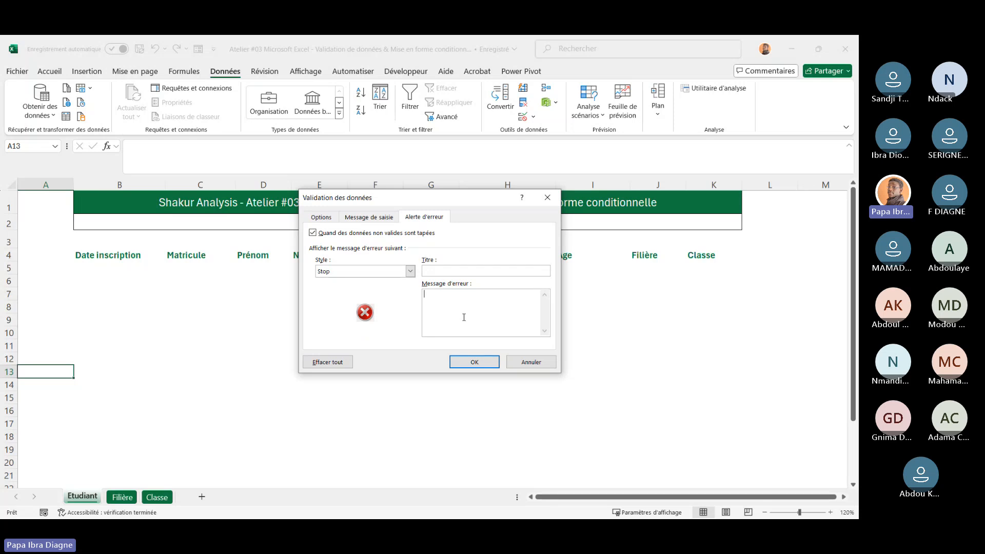
pyautogui.click(543, 362)
pyautogui.click(546, 368)
# Browse the conditional formatting rule categories and open the New Formatting Rule dialog, then close it
pyautogui.click(280, 329)
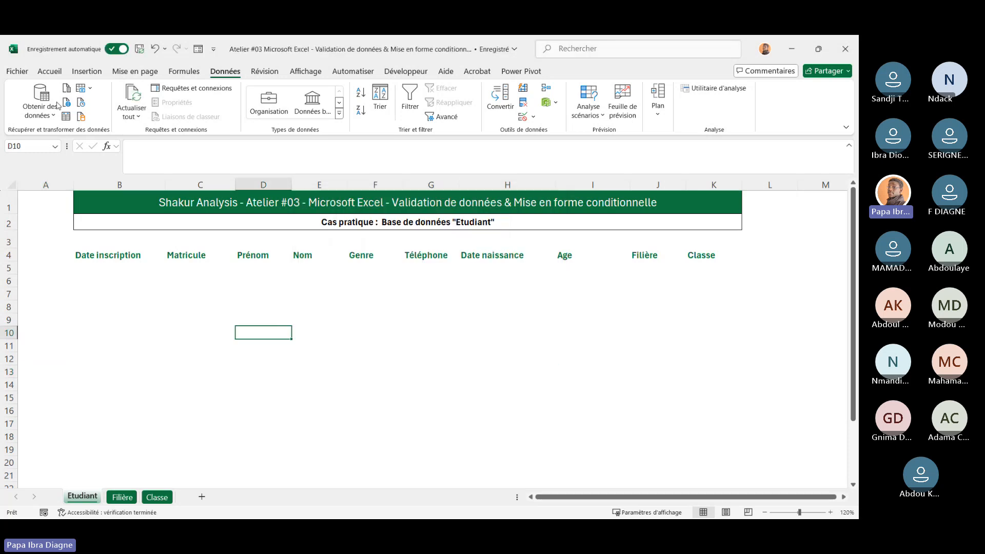
pyautogui.click(51, 74)
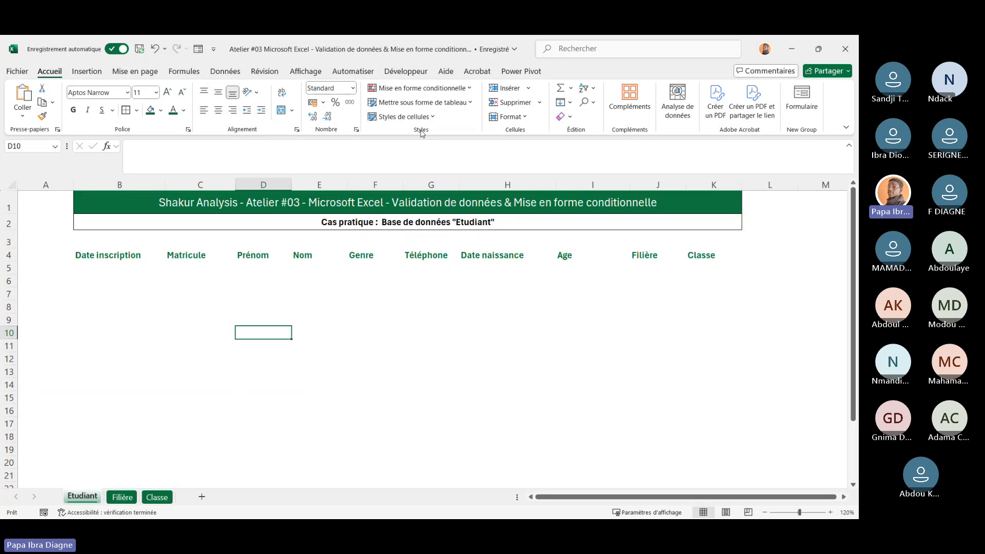
pyautogui.click(470, 92)
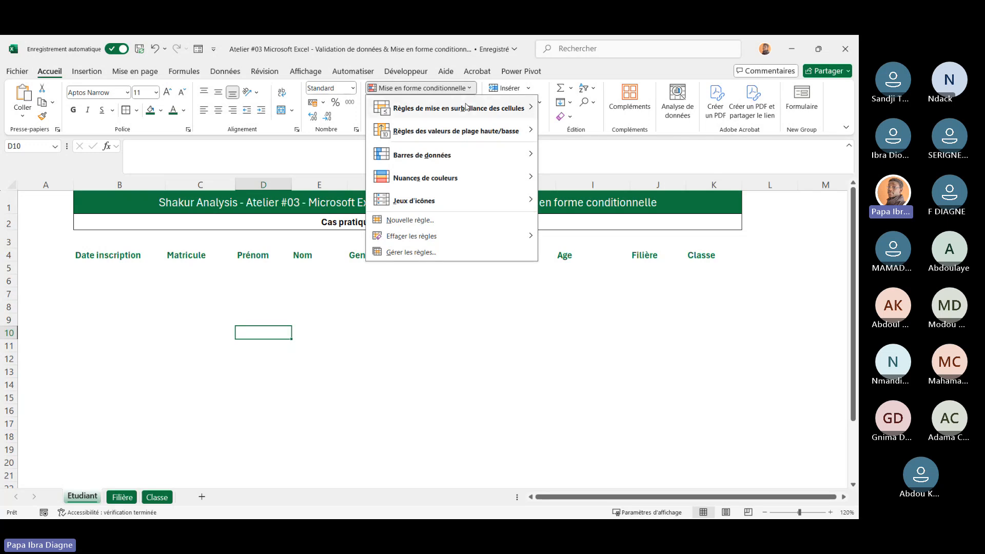
pyautogui.moveTo(464, 118)
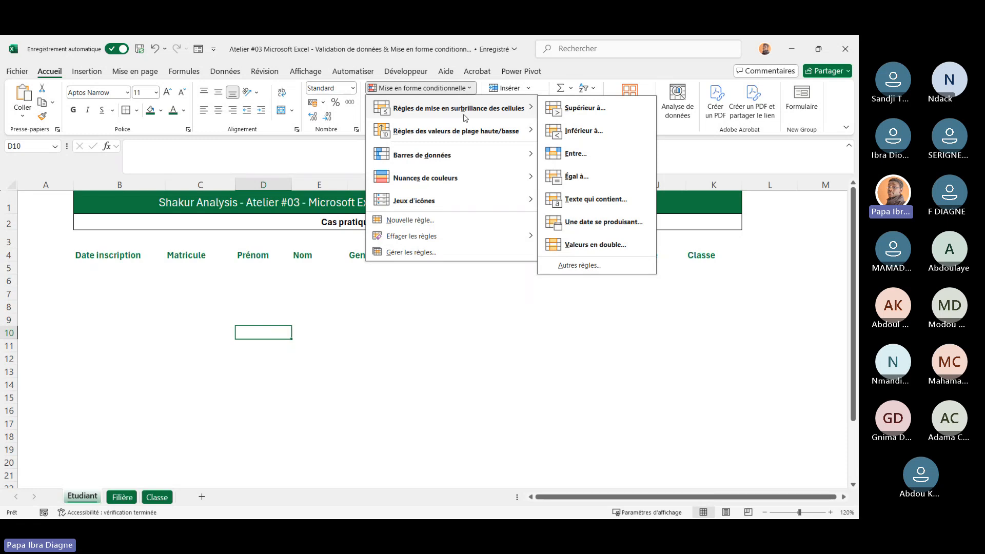
pyautogui.moveTo(469, 137)
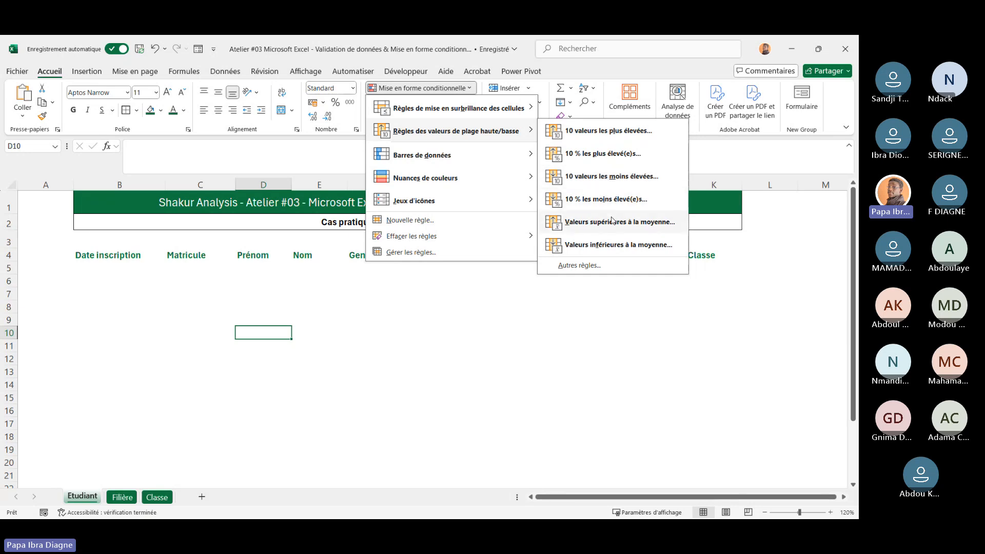
pyautogui.moveTo(531, 167)
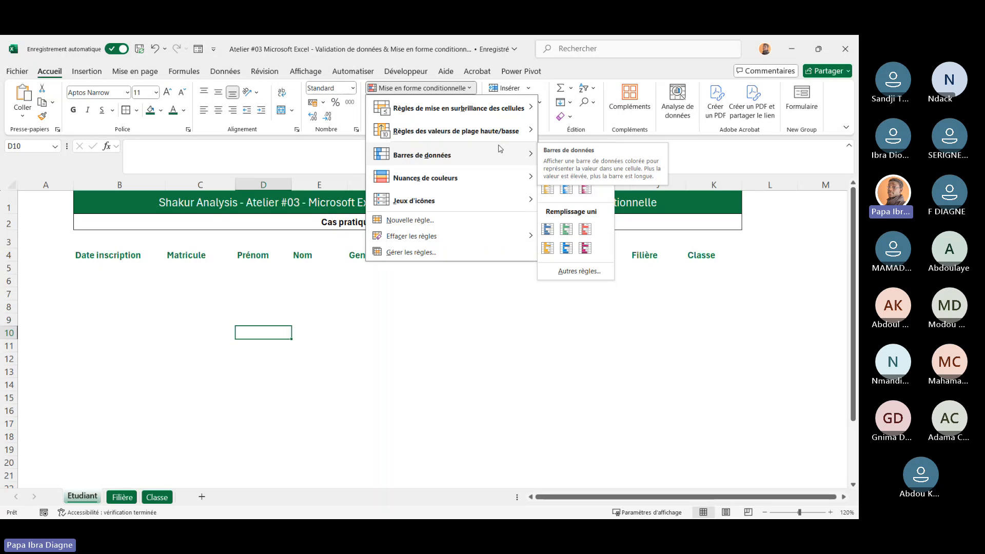
pyautogui.moveTo(485, 186)
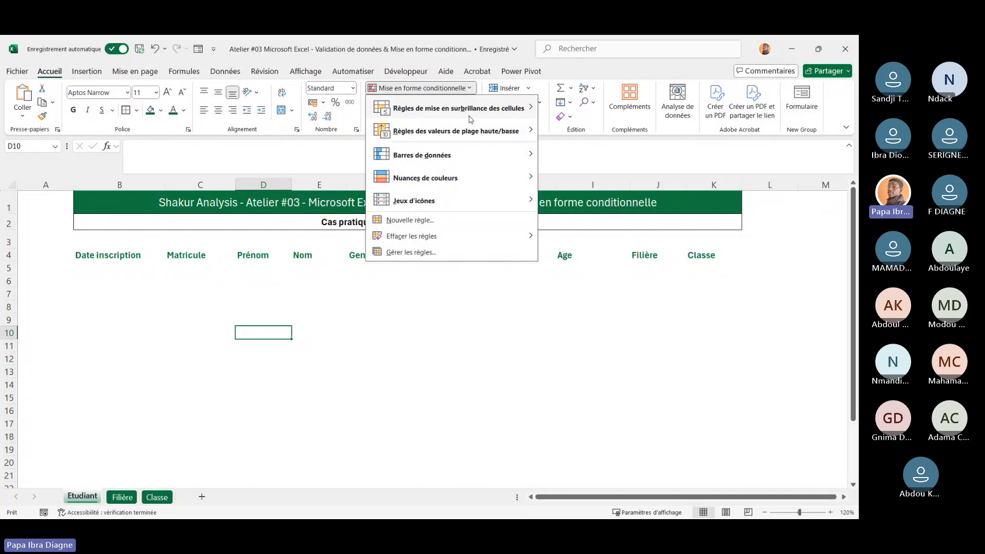
pyautogui.click(411, 220)
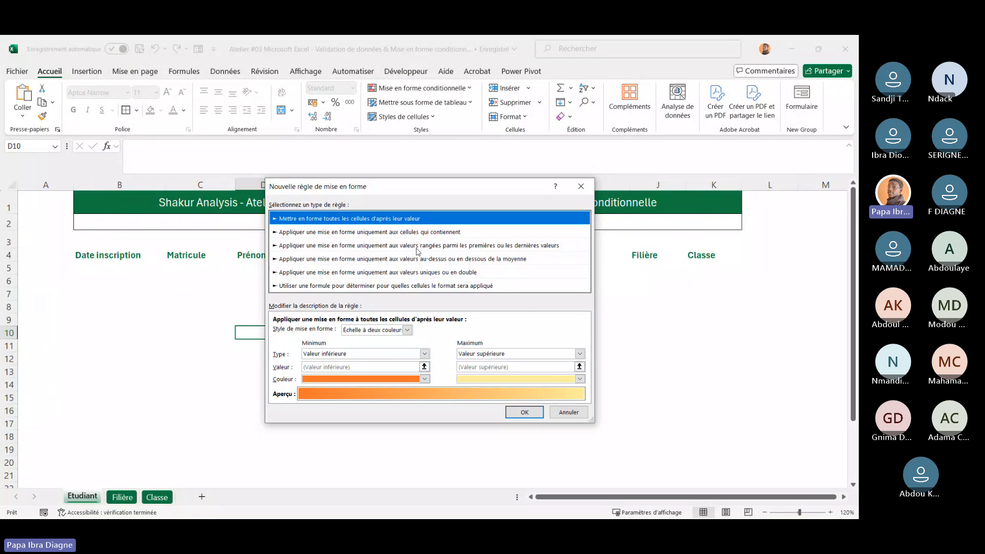
pyautogui.moveTo(470, 192); pyautogui.dragTo(419, 177)
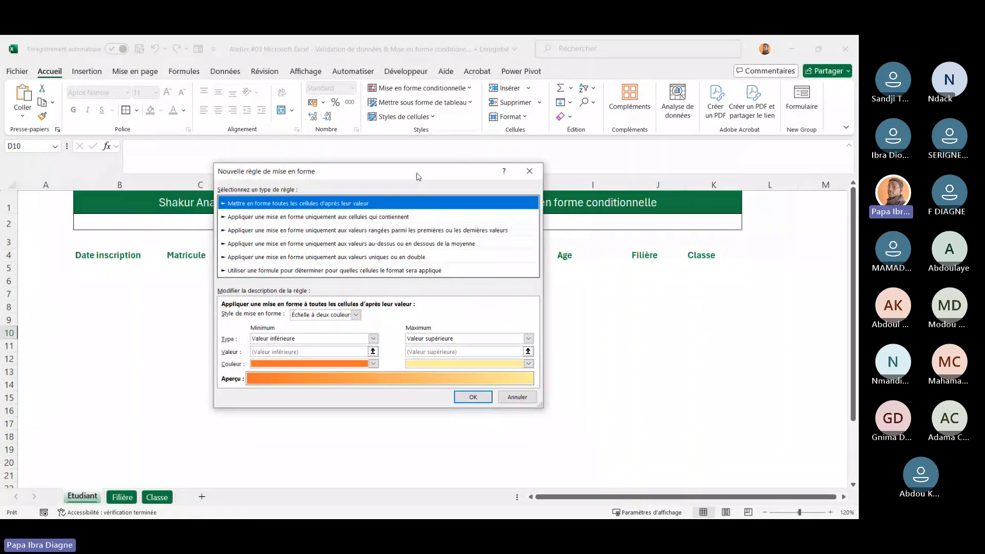
pyautogui.click(530, 173)
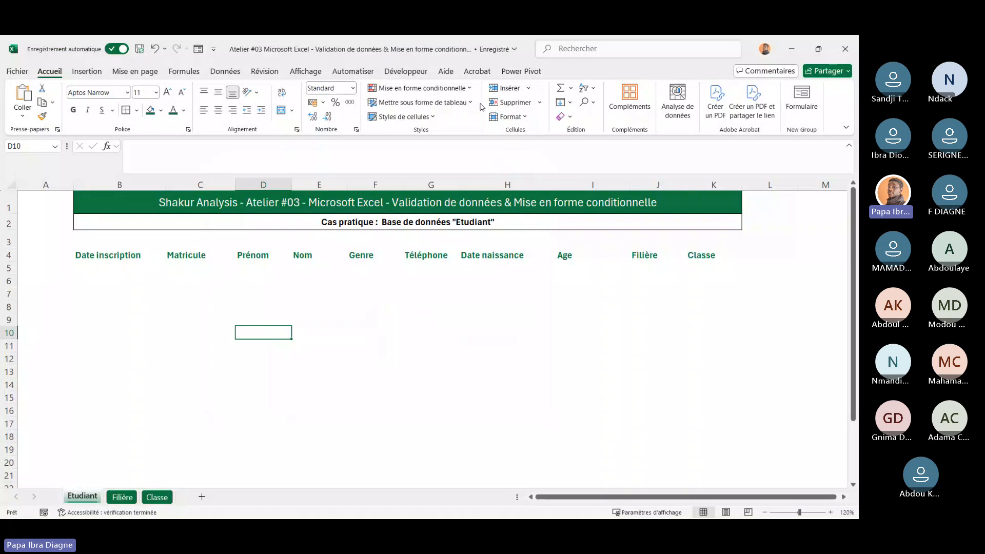
# Open the Conditional Formatting Rules Manager for the current selection and close it
pyautogui.click(469, 92)
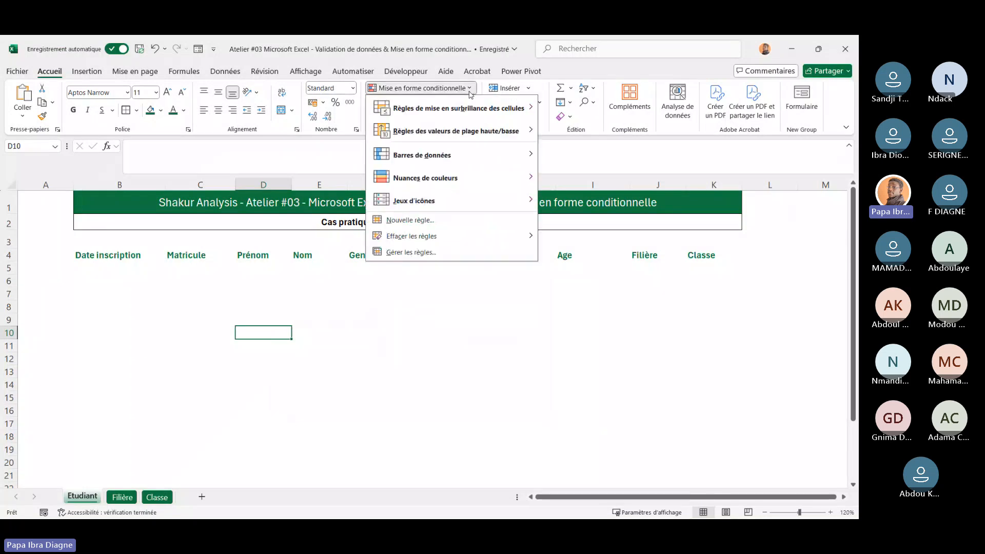
pyautogui.click(416, 258)
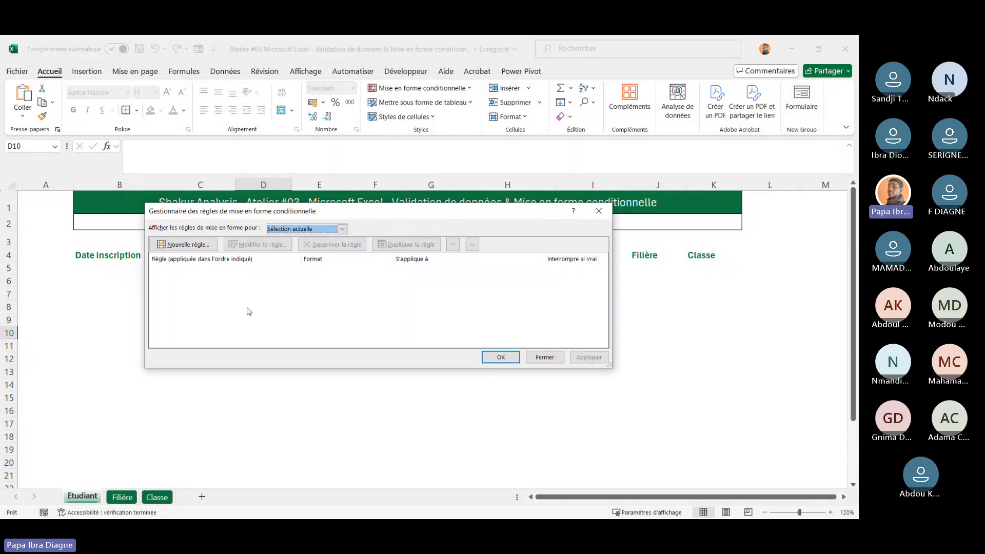
pyautogui.click(545, 358)
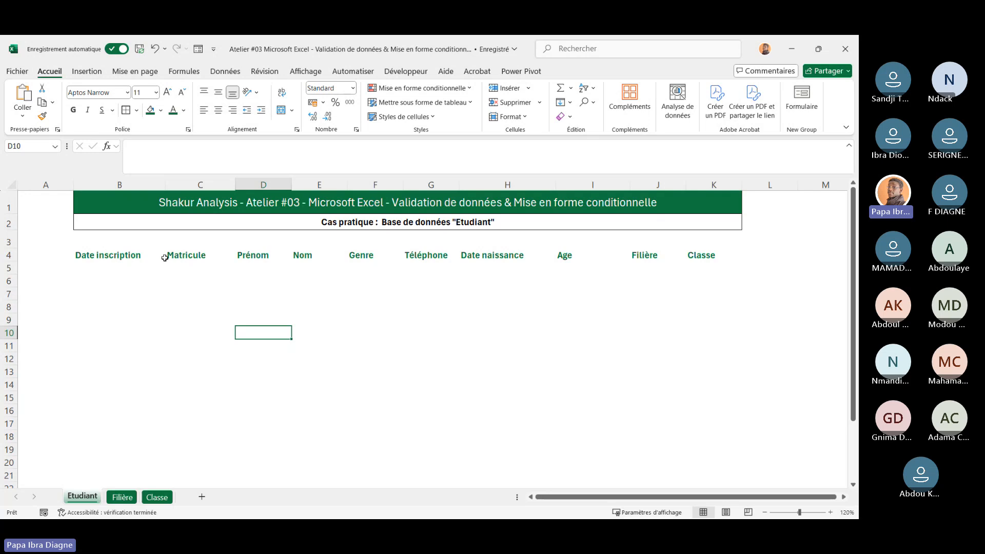
# Step through the student table's column headers from Date inscription to Age in row 4
pyautogui.click(112, 255)
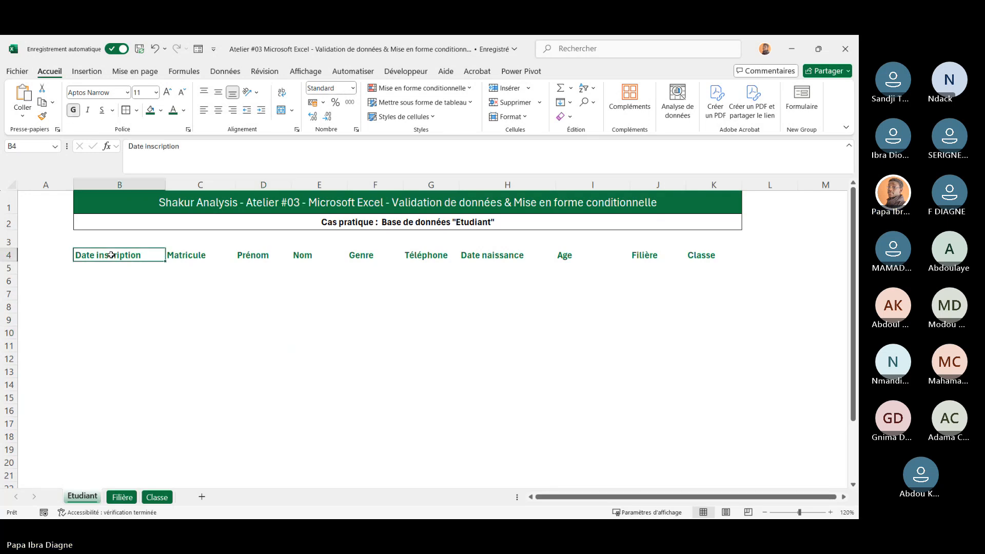
pyautogui.press('pagedown')
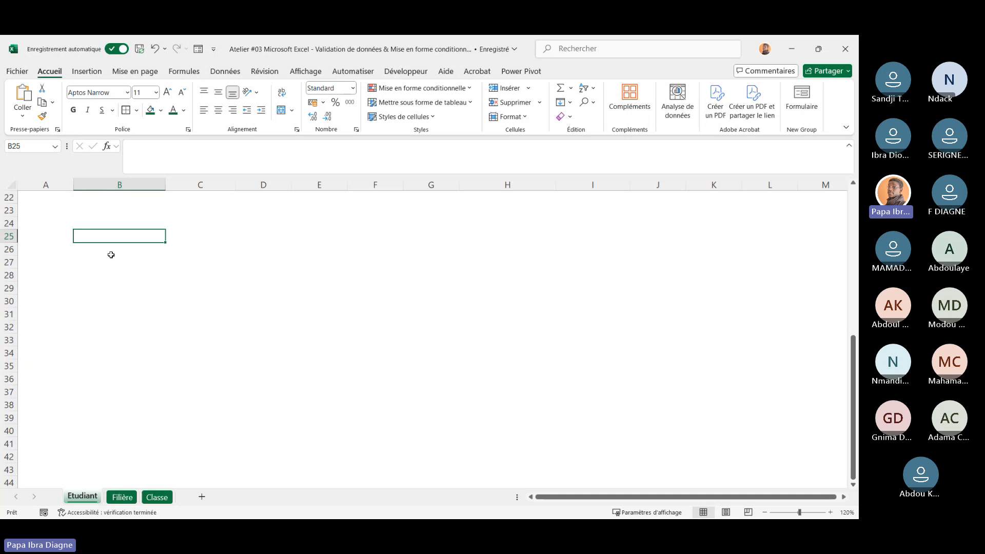
pyautogui.press('pageup')
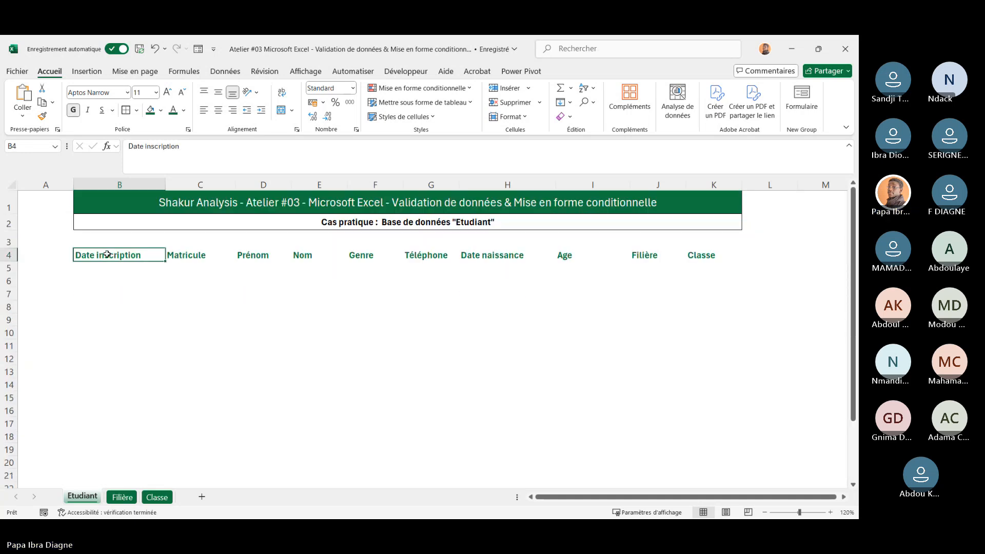
pyautogui.press('Right')
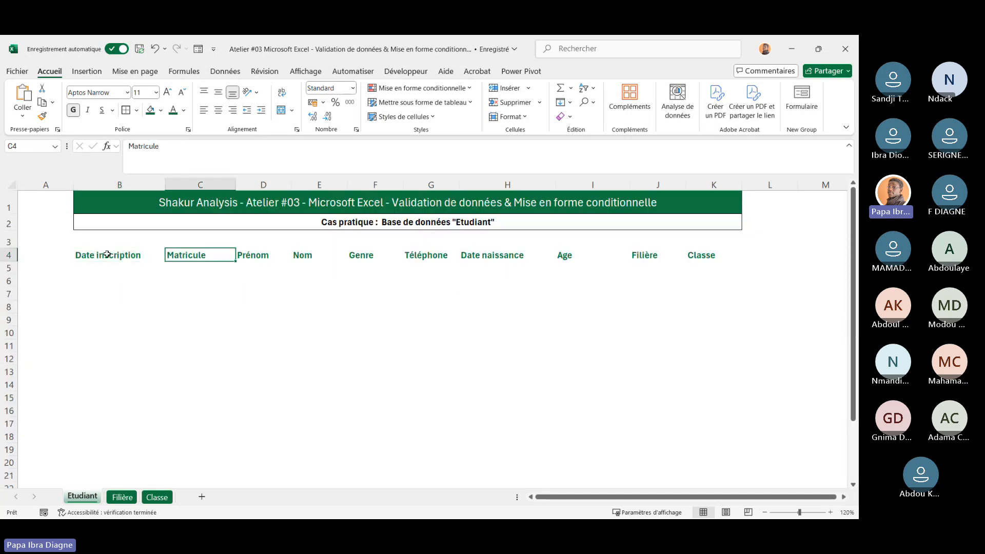
pyautogui.press('Right')
pyautogui.press('Right')
pyautogui.press('Right')
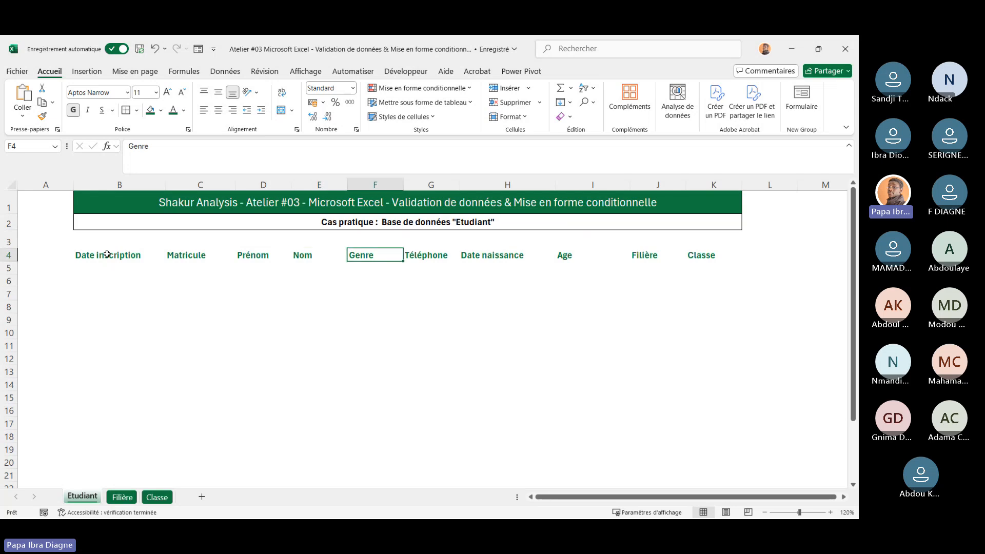
pyautogui.press('Right')
pyautogui.press('Right')
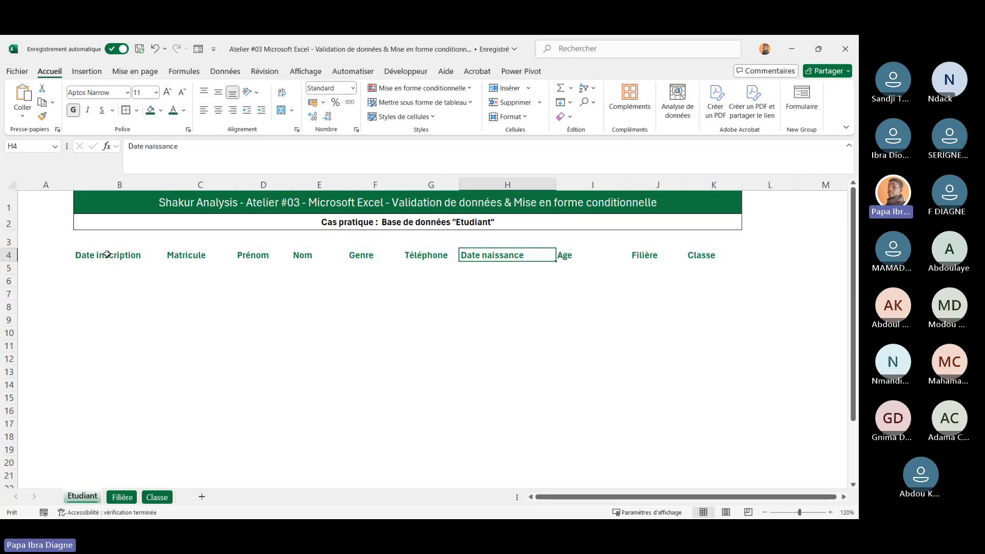
# Inspect the Classe header and several Matricule cells to review their input message
pyautogui.press('Right')
pyautogui.press('Right')
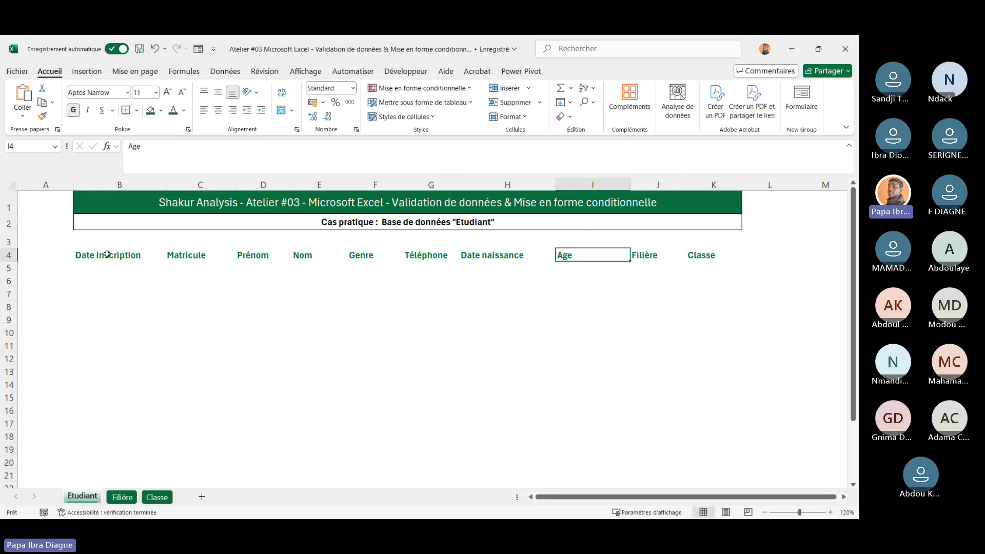
pyautogui.press('Right')
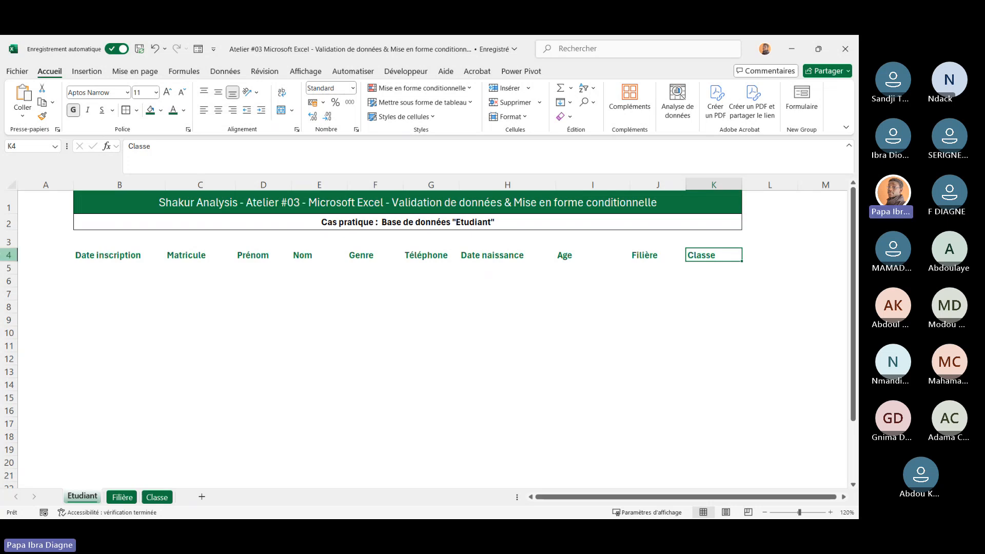
pyautogui.click(99, 250)
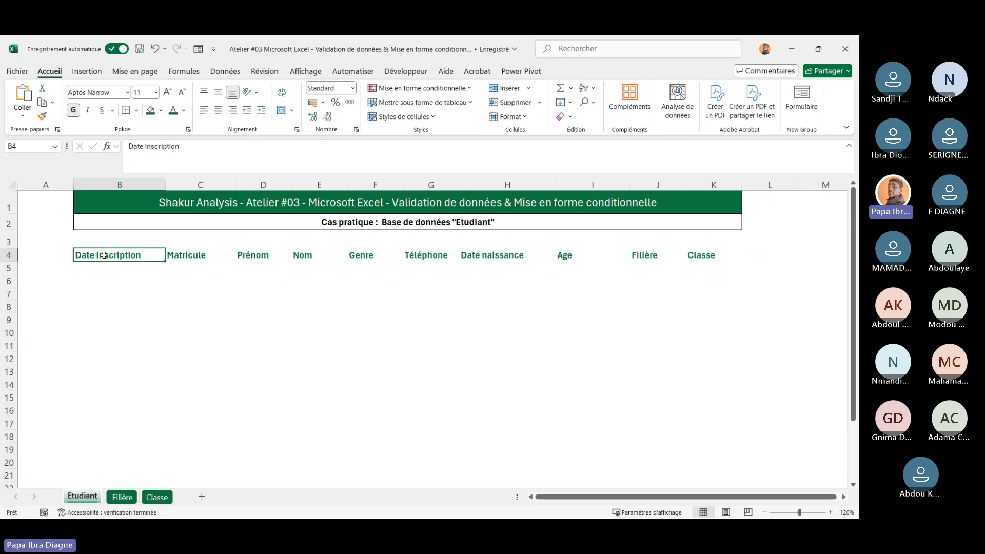
pyautogui.click(146, 290)
pyautogui.click(200, 290)
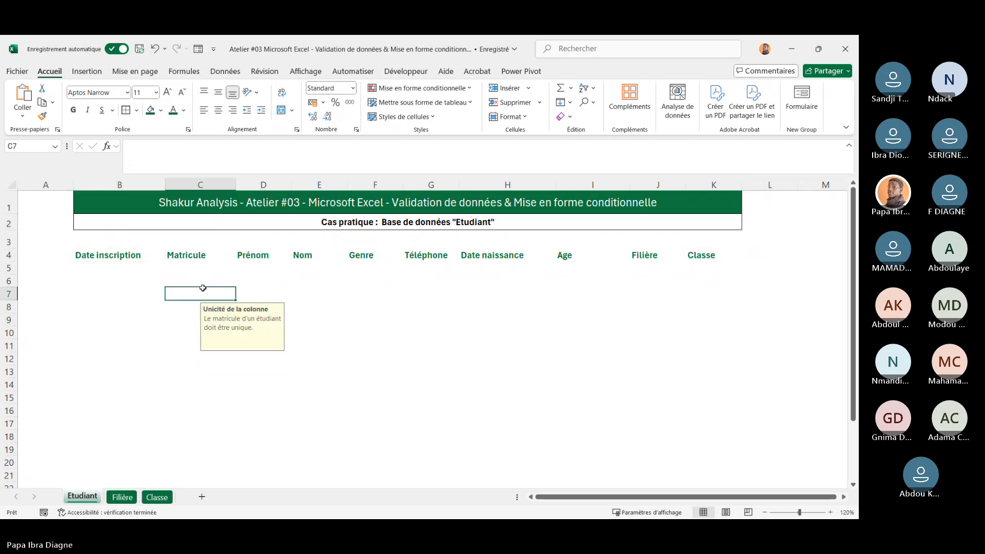
pyautogui.click(188, 330)
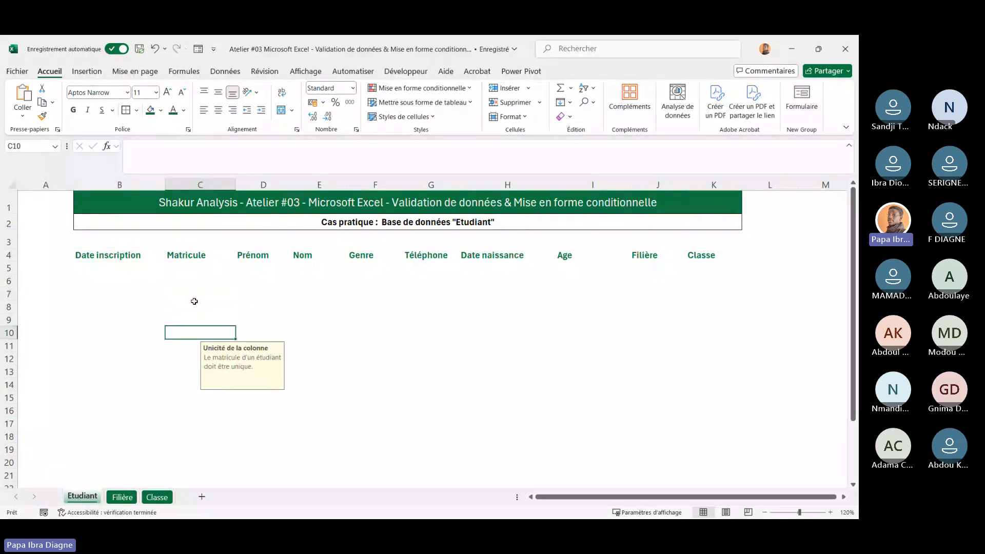
pyautogui.click(193, 280)
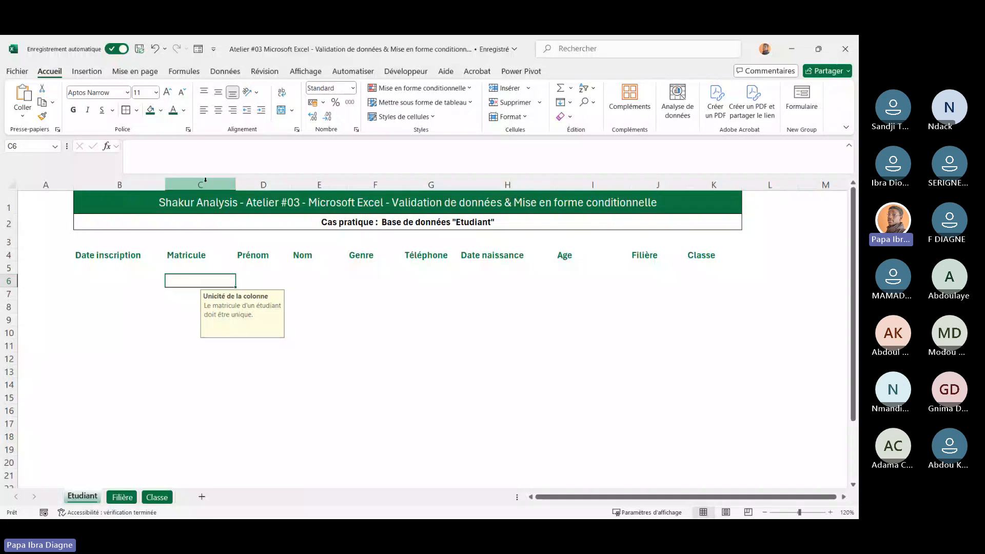
# Clear all data validation settings from the entire Matricule column, extending the removal to unvalidated cells
pyautogui.click(189, 186)
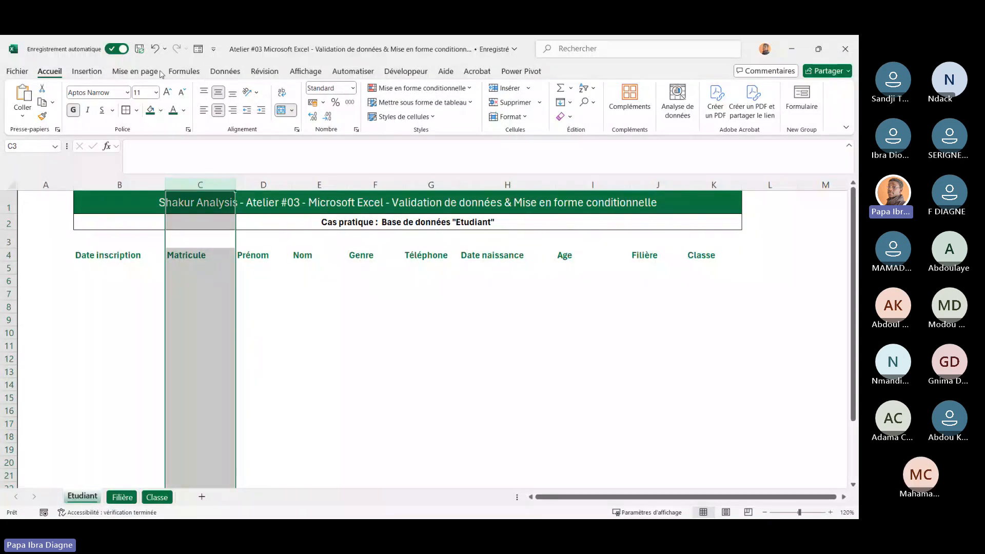
pyautogui.click(214, 75)
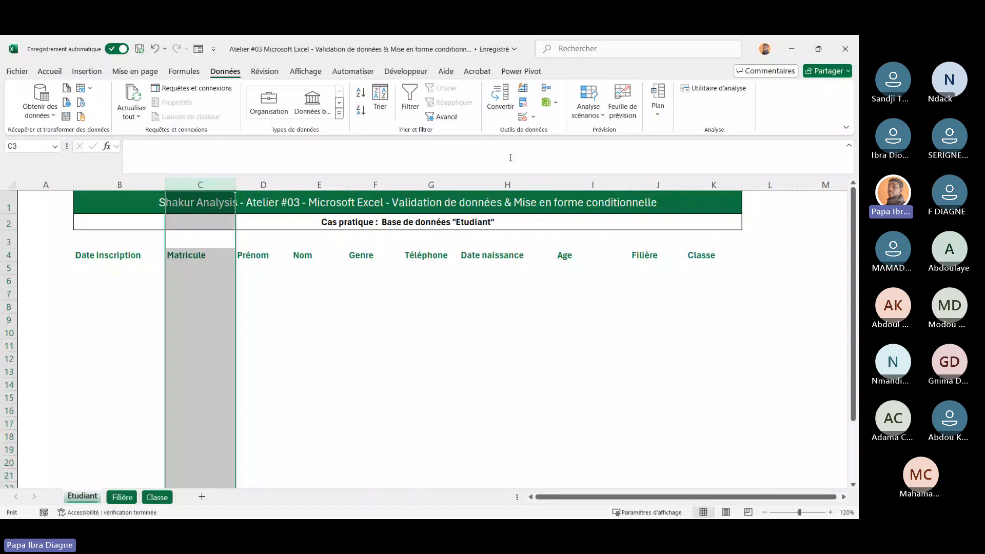
pyautogui.click(534, 117)
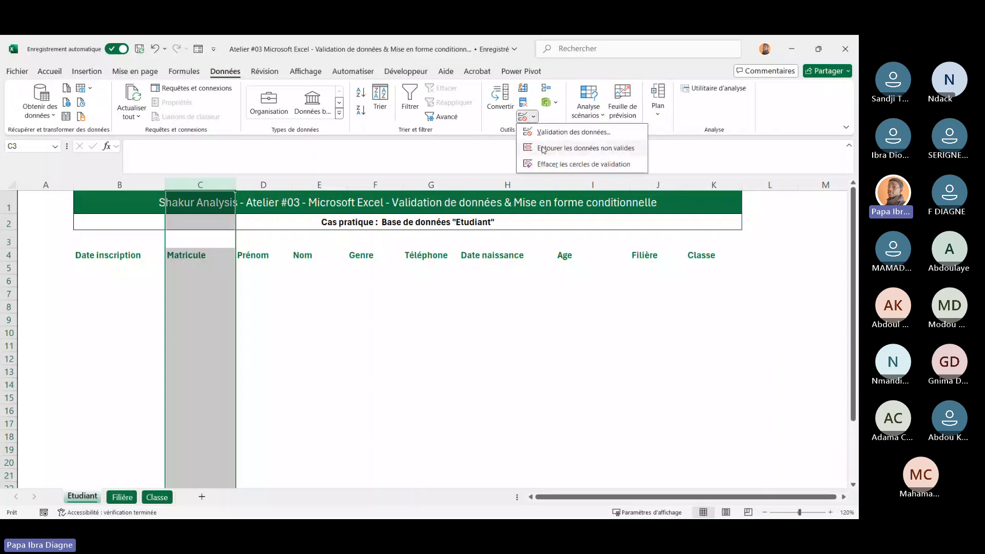
pyautogui.click(542, 134)
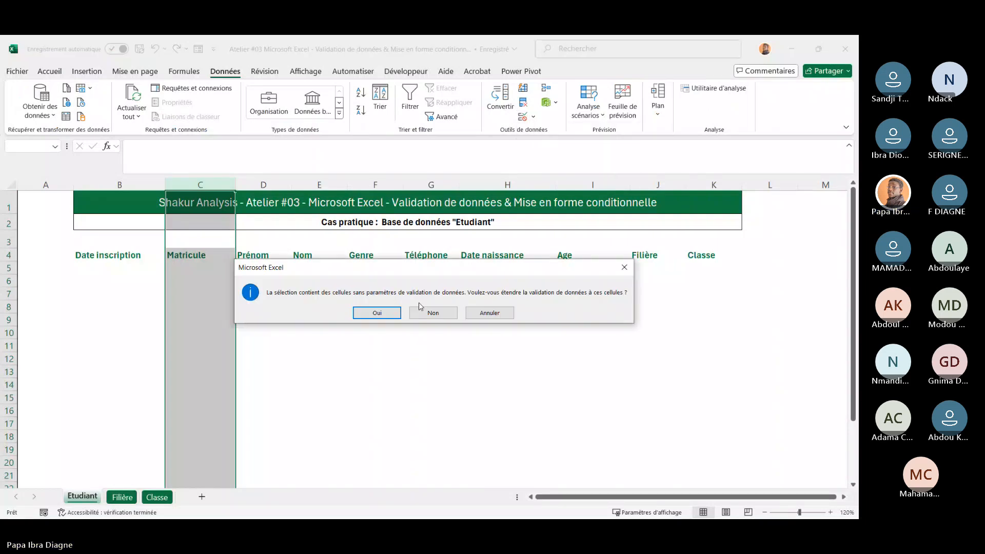
pyautogui.click(388, 313)
pyautogui.click(359, 256)
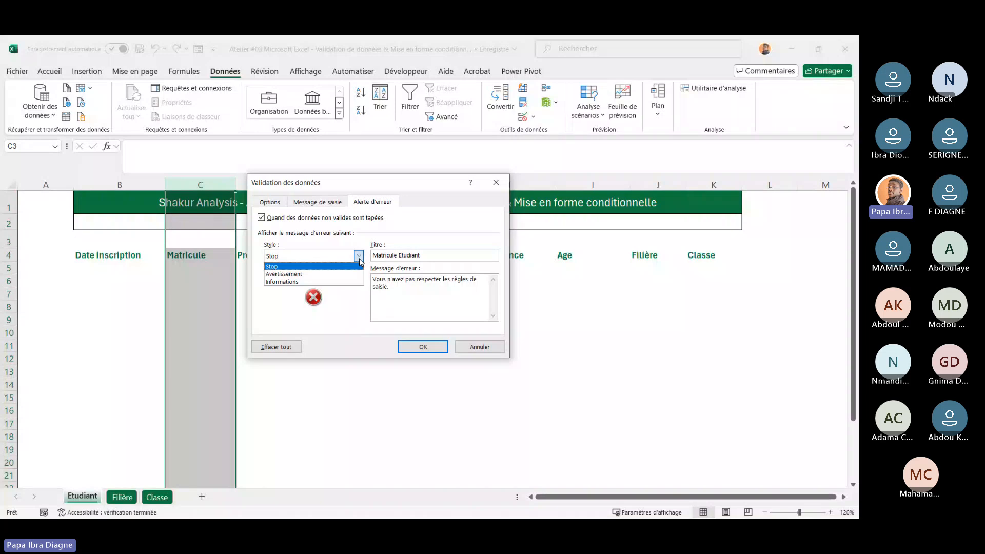
pyautogui.click(286, 347)
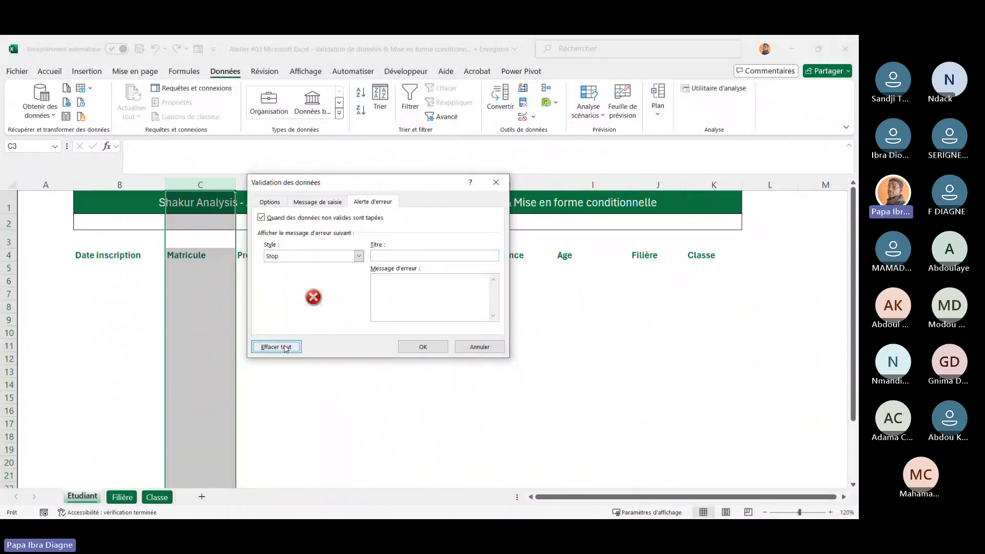
pyautogui.click(314, 202)
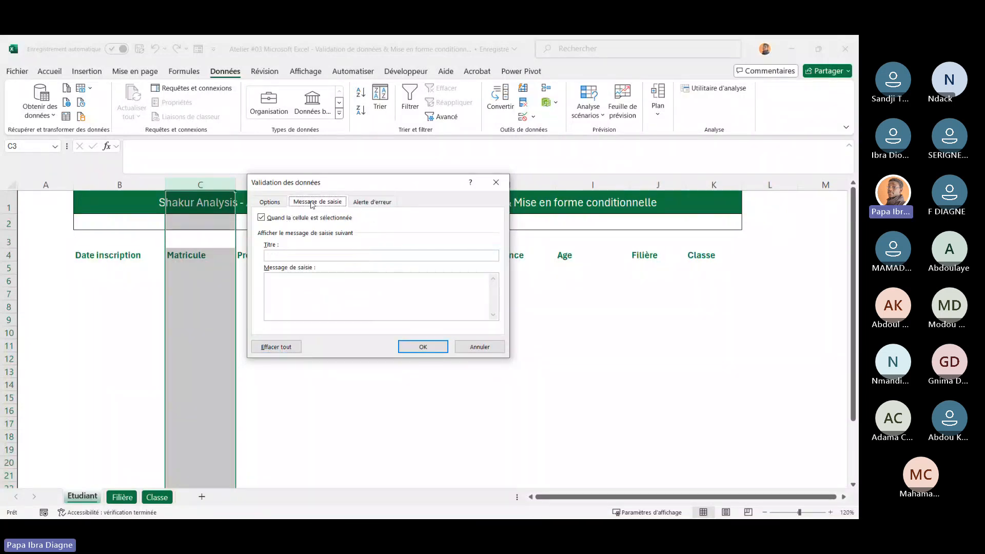
pyautogui.click(423, 347)
pyautogui.click(150, 292)
pyautogui.click(197, 292)
pyautogui.click(213, 370)
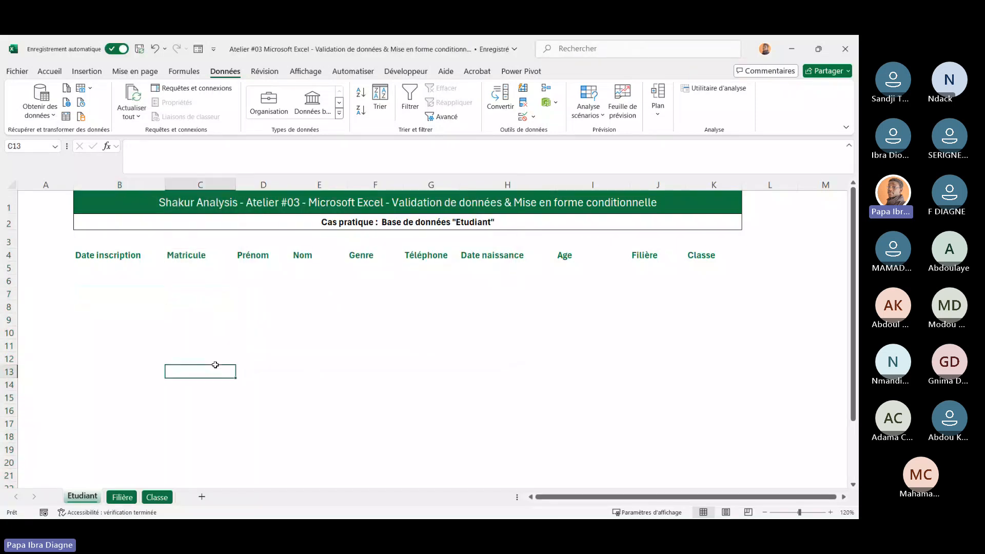
pyautogui.click(306, 331)
pyautogui.click(401, 304)
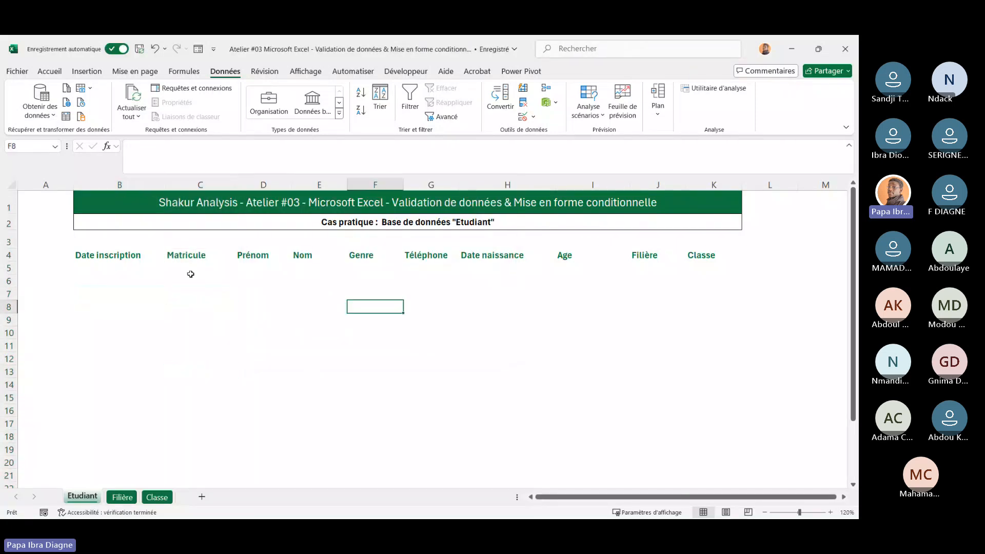
pyautogui.click(133, 257)
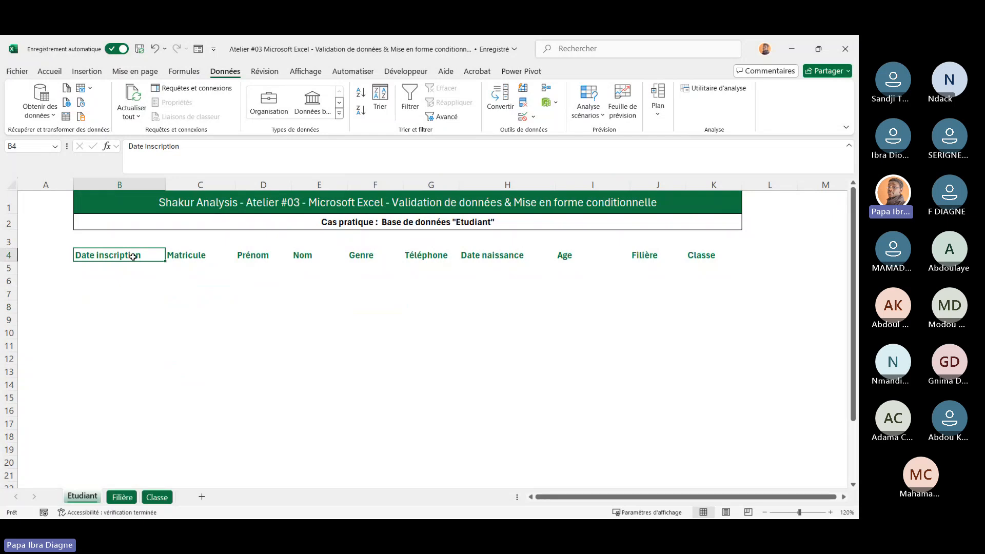
# Convert the student range B4:K14 into a table whose first row holds the headers
pyautogui.click(242, 293)
pyautogui.moveTo(112, 267); pyautogui.dragTo(377, 332)
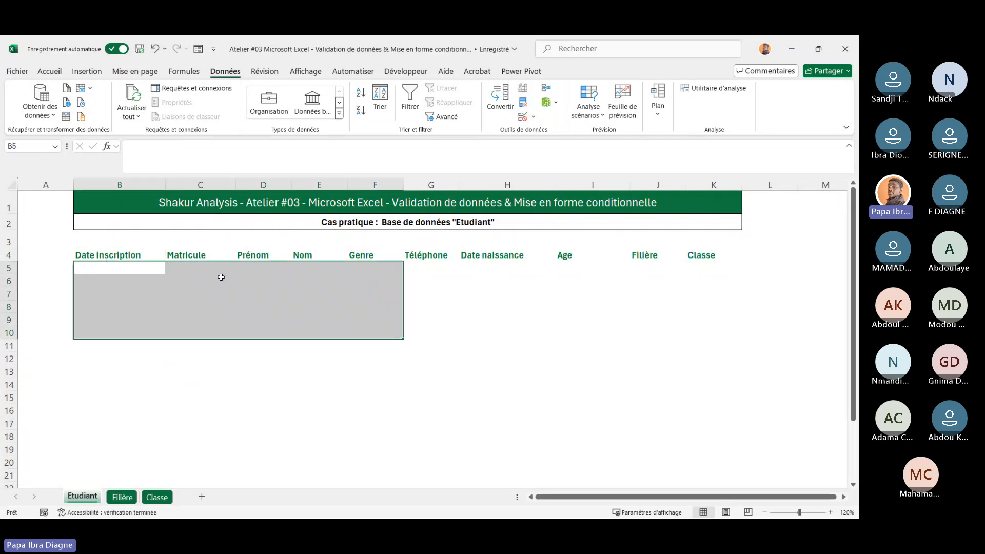
pyautogui.moveTo(118, 253); pyautogui.dragTo(391, 269)
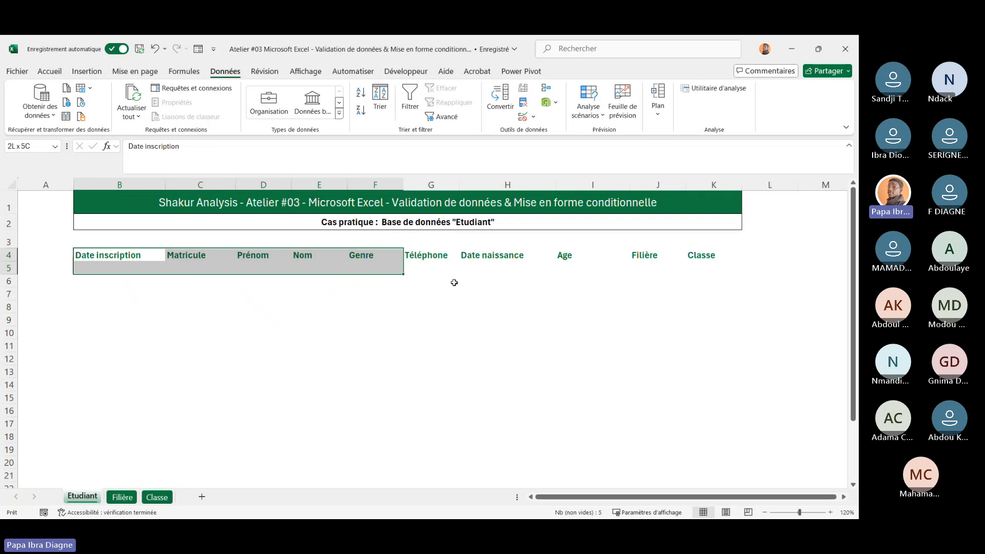
pyautogui.moveTo(454, 283); pyautogui.dragTo(690, 387)
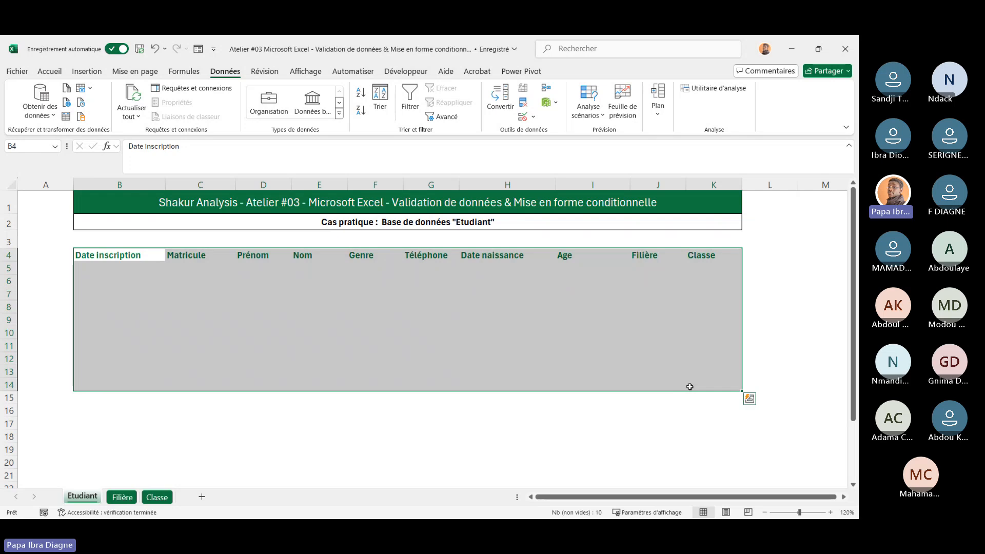
pyautogui.click(49, 71)
pyautogui.click(86, 71)
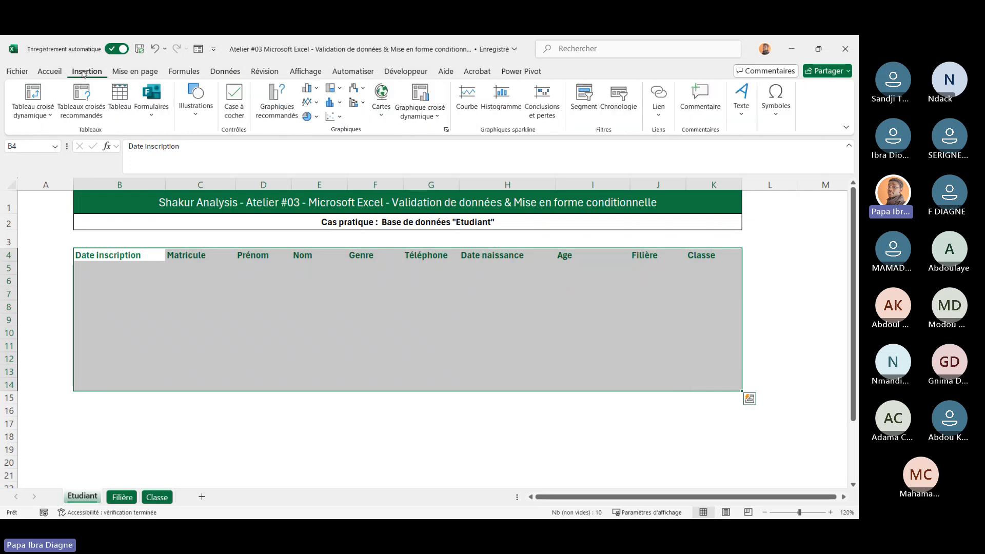
pyautogui.click(118, 111)
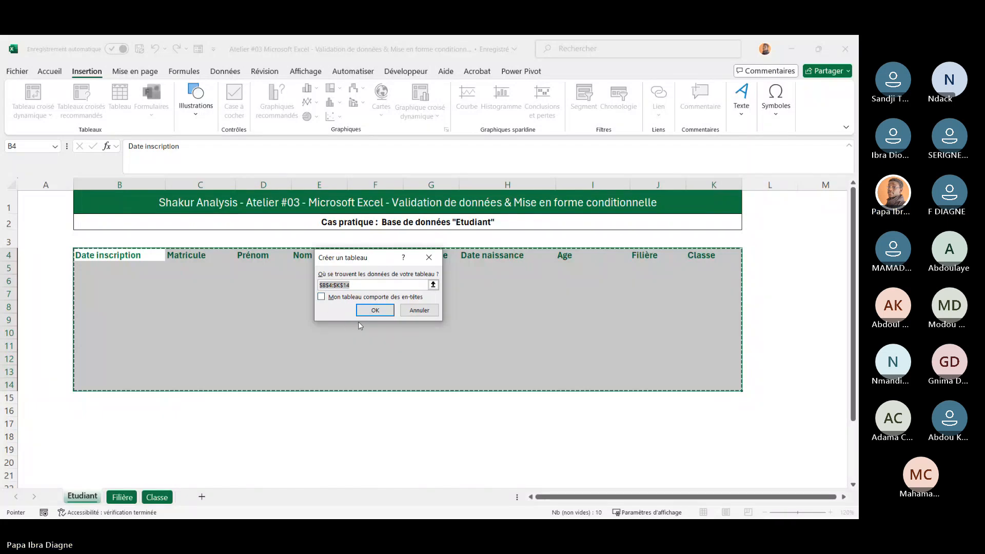
pyautogui.click(322, 298)
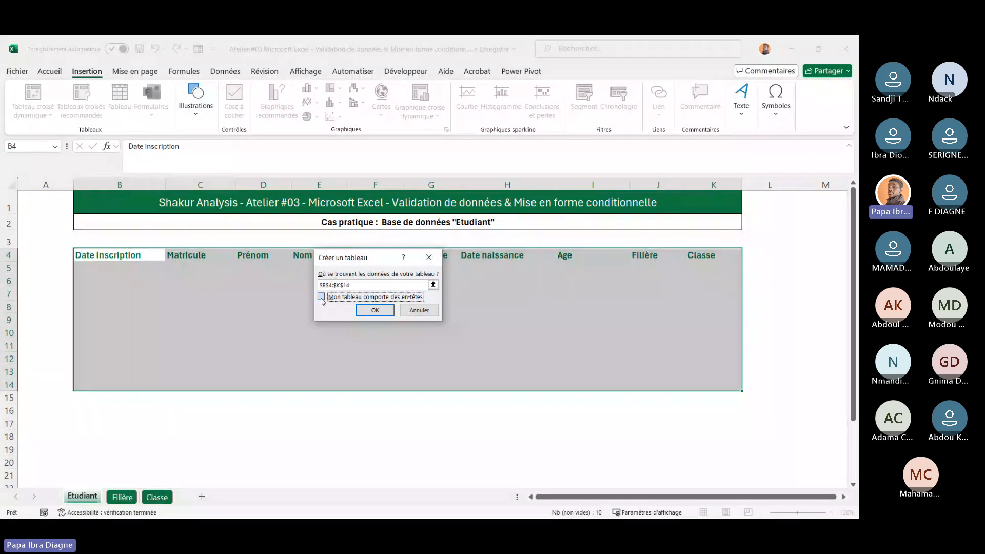
pyautogui.click(375, 309)
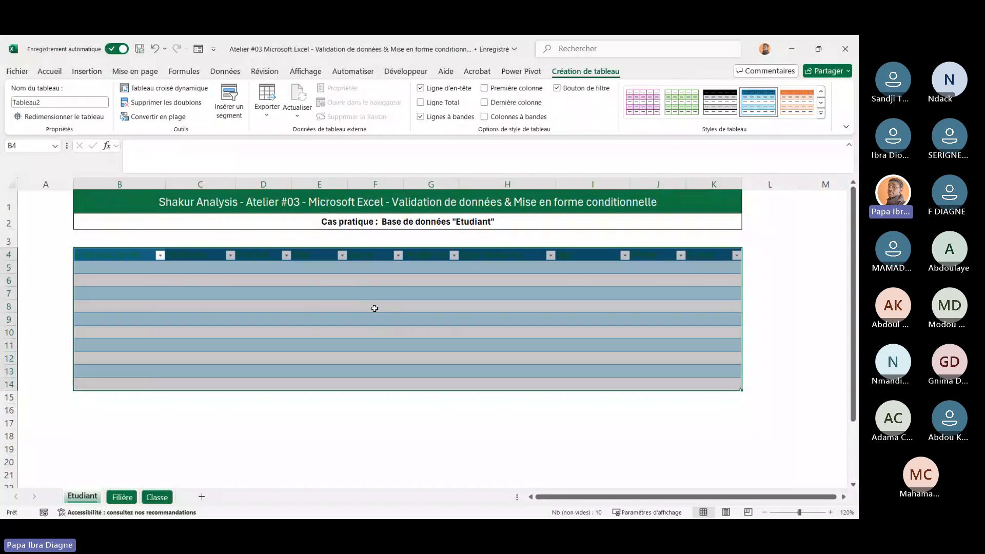
# Clear the table style from the student table
pyautogui.click(375, 308)
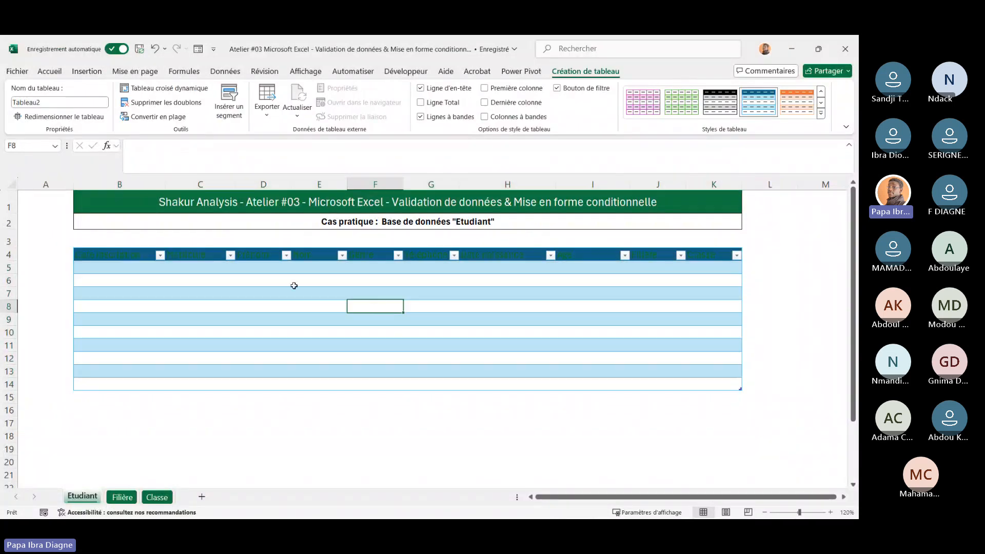
pyautogui.moveTo(118, 256); pyautogui.dragTo(740, 378)
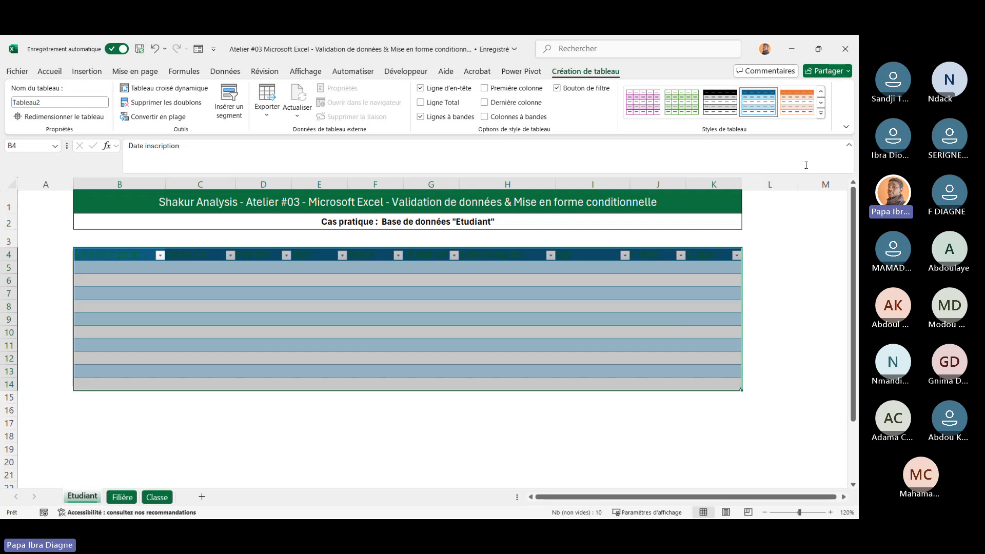
pyautogui.click(821, 112)
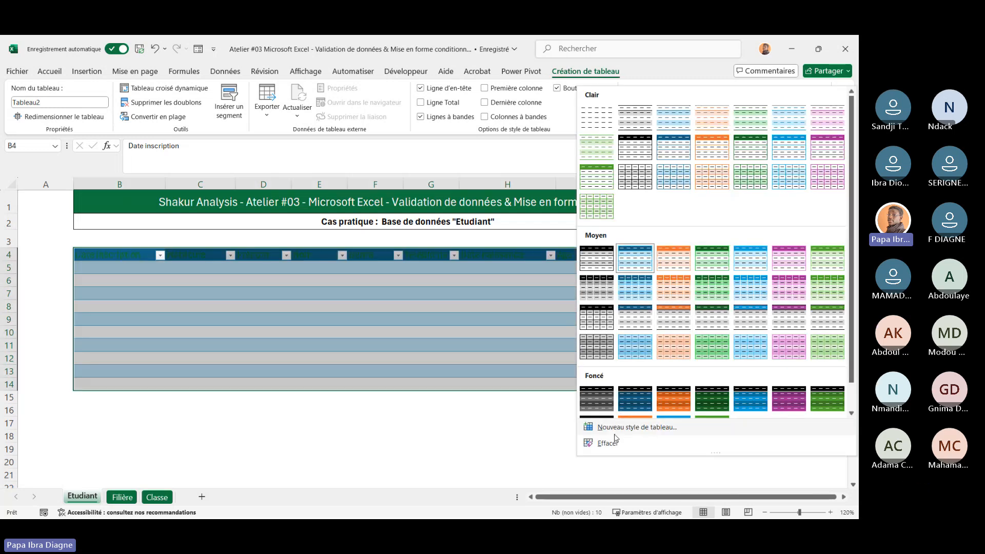
pyautogui.click(608, 443)
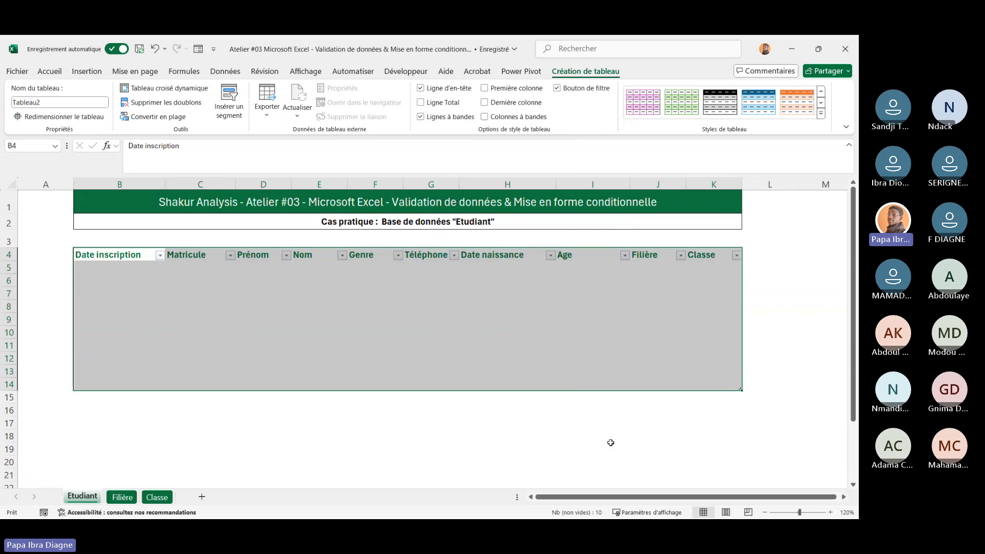
pyautogui.click(472, 332)
# Apply all borders to the whole student table
pyautogui.moveTo(137, 256); pyautogui.dragTo(702, 379)
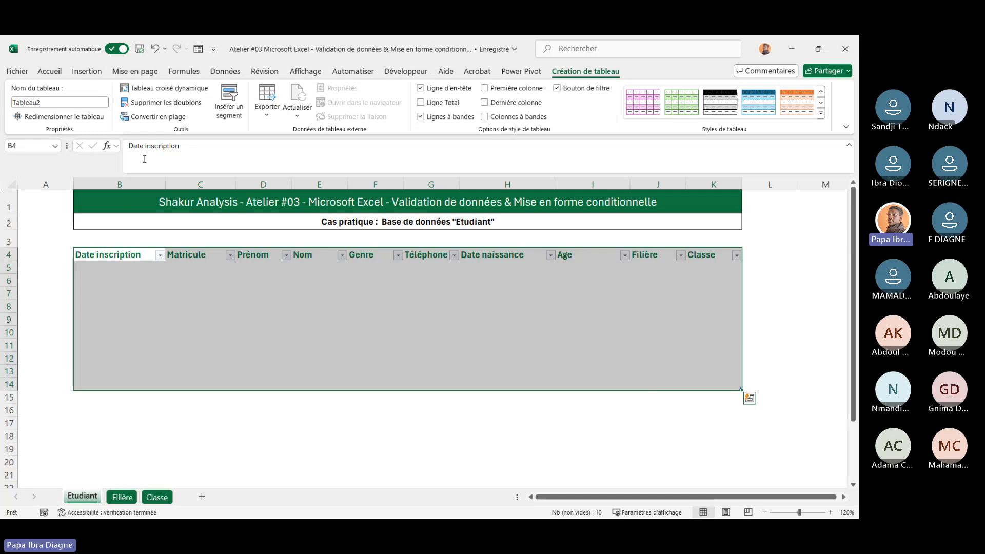
pyautogui.click(49, 71)
pyautogui.click(137, 110)
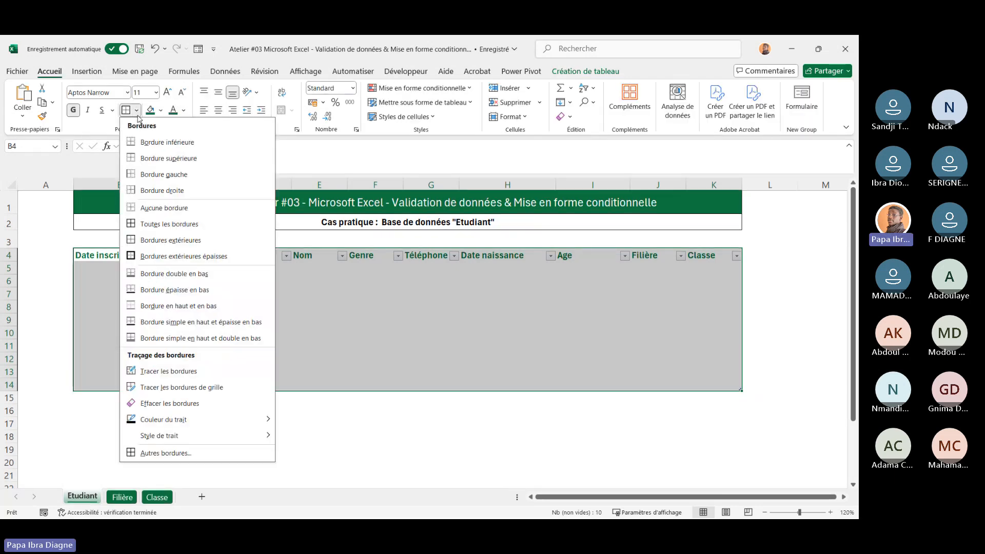
pyautogui.click(154, 224)
pyautogui.click(260, 357)
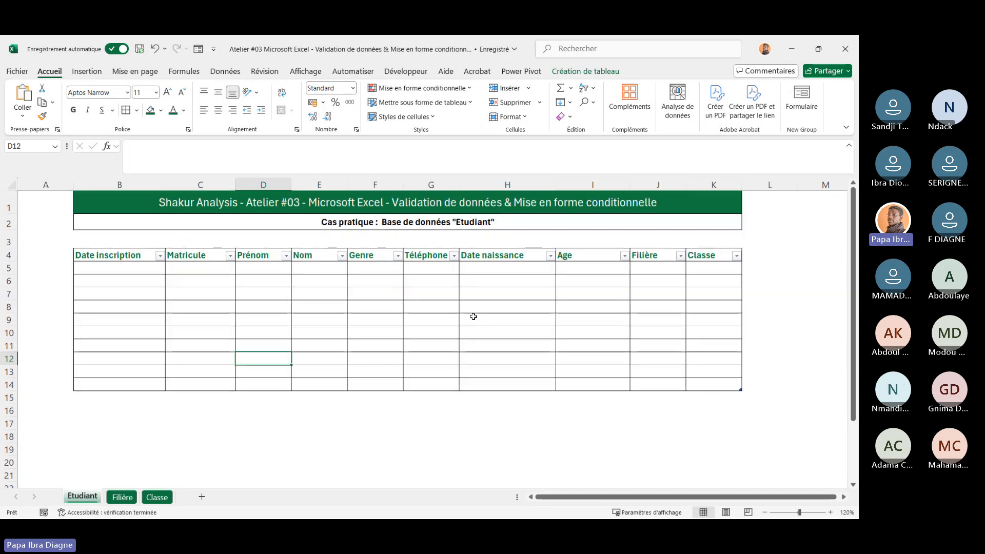
# Widen the Téléphone column slightly
pyautogui.moveTo(459, 185); pyautogui.dragTo(463, 184)
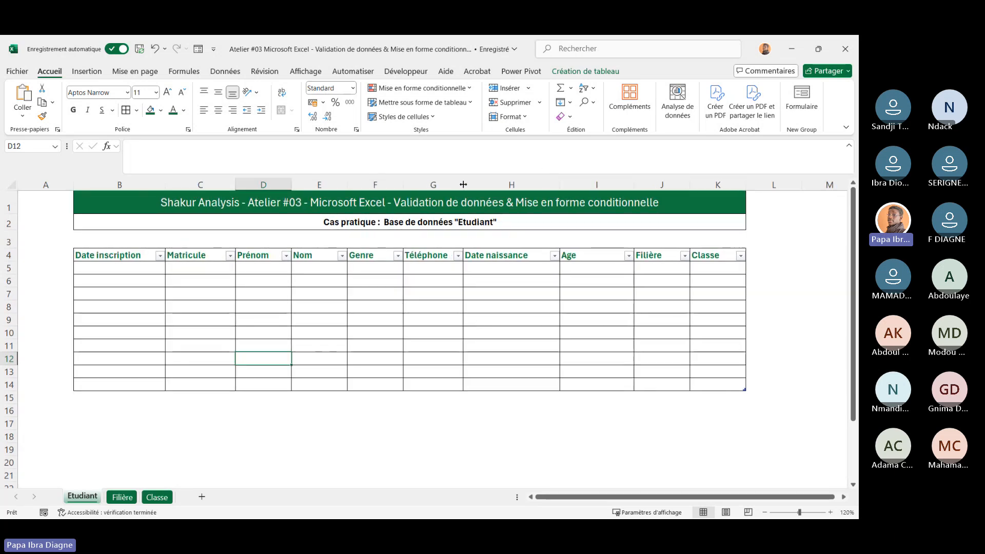
pyautogui.click(378, 277)
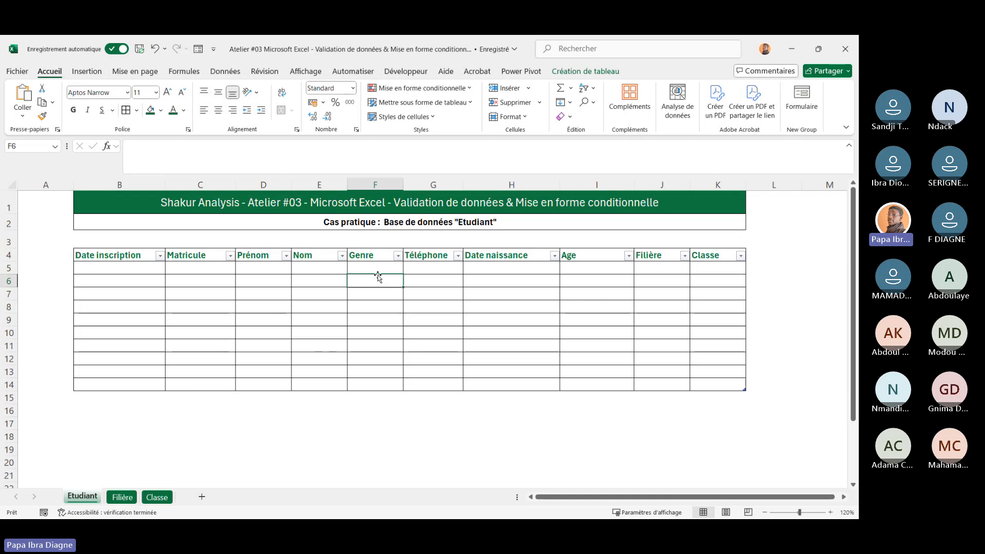
pyautogui.moveTo(135, 255); pyautogui.dragTo(543, 301)
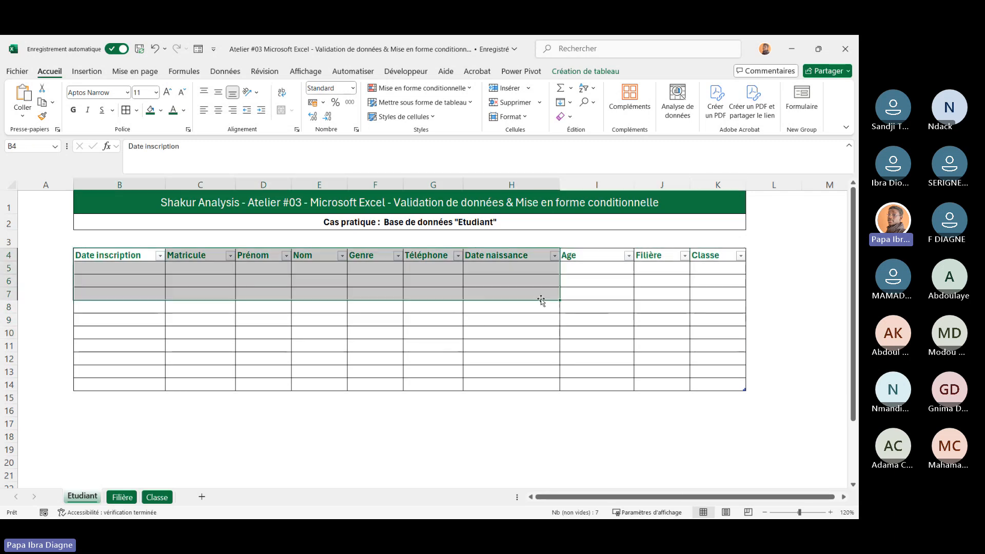
pyautogui.click(205, 280)
pyautogui.click(138, 256)
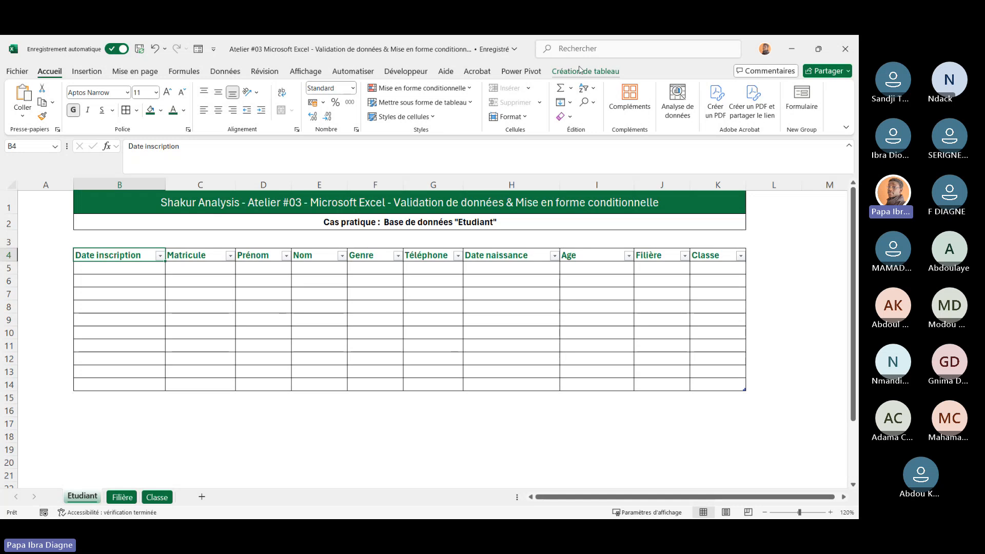
pyautogui.click(280, 319)
pyautogui.click(168, 318)
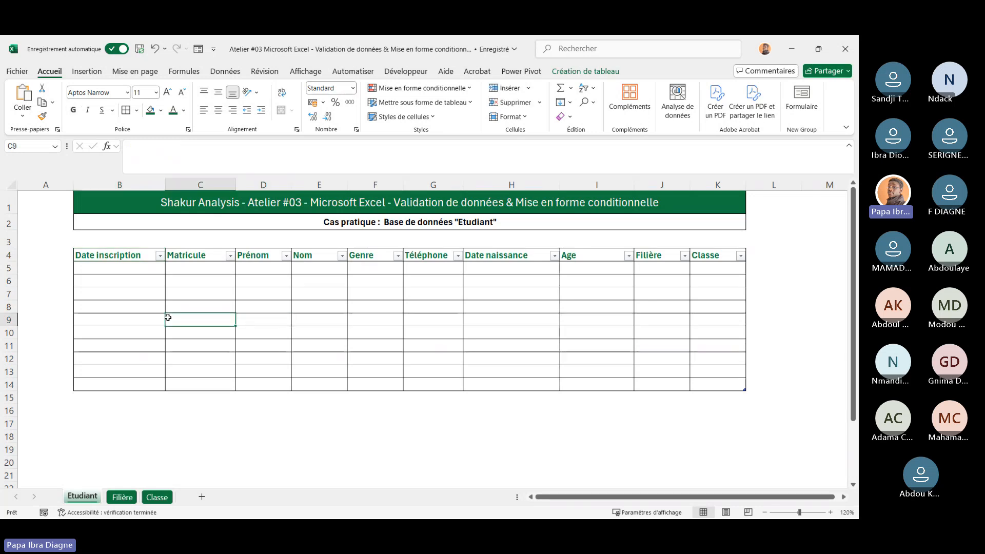
pyautogui.click(149, 315)
pyautogui.click(120, 267)
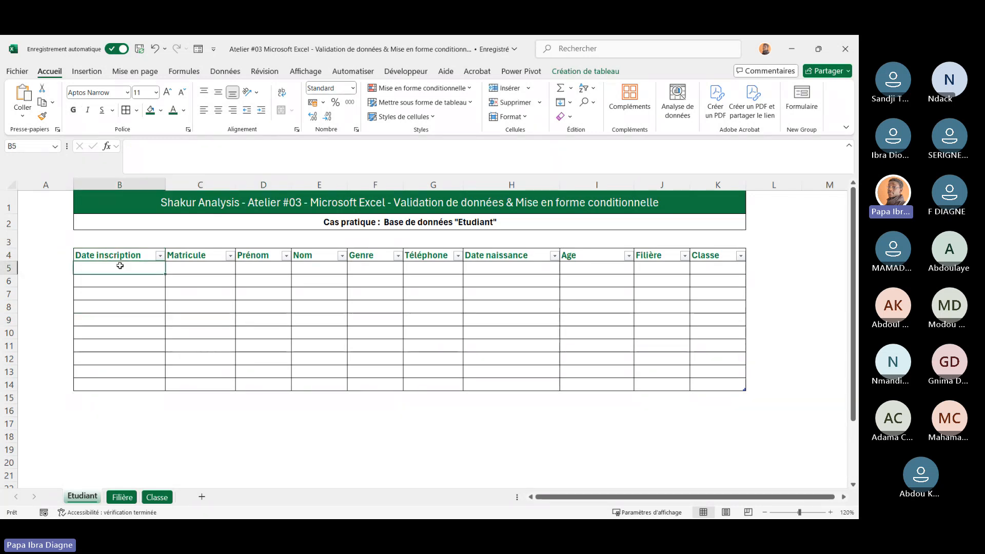
# Rename the student table as Etudiant
pyautogui.click(213, 322)
pyautogui.click(351, 318)
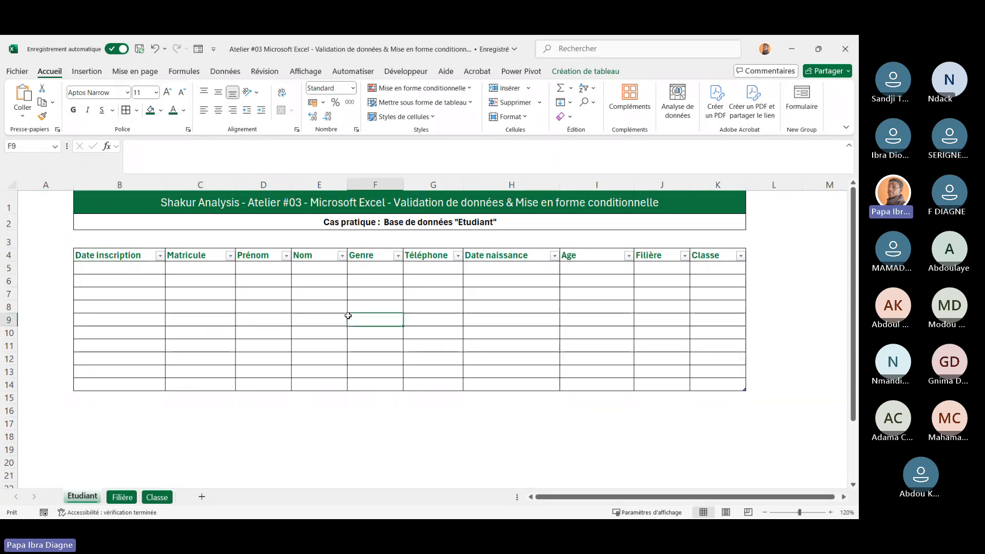
pyautogui.click(109, 260)
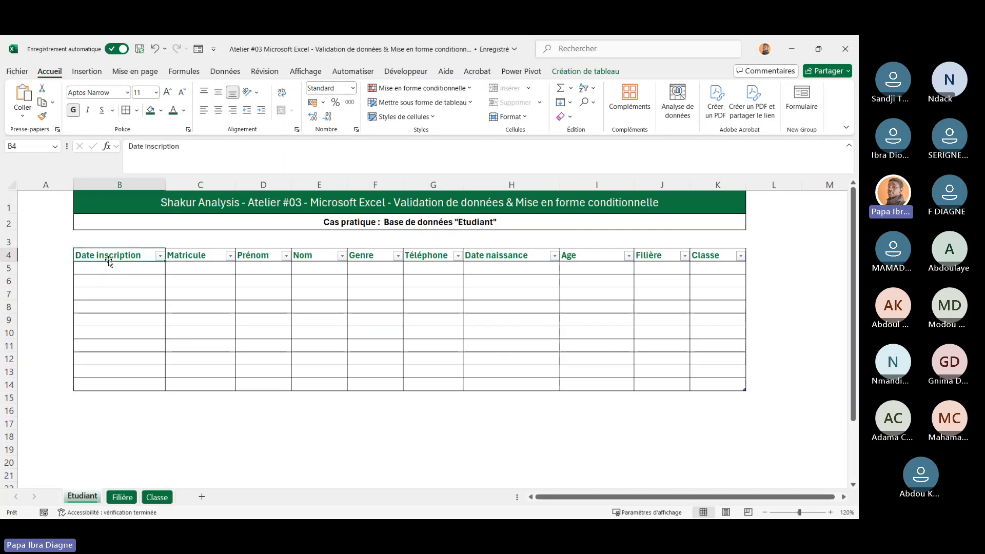
pyautogui.click(575, 71)
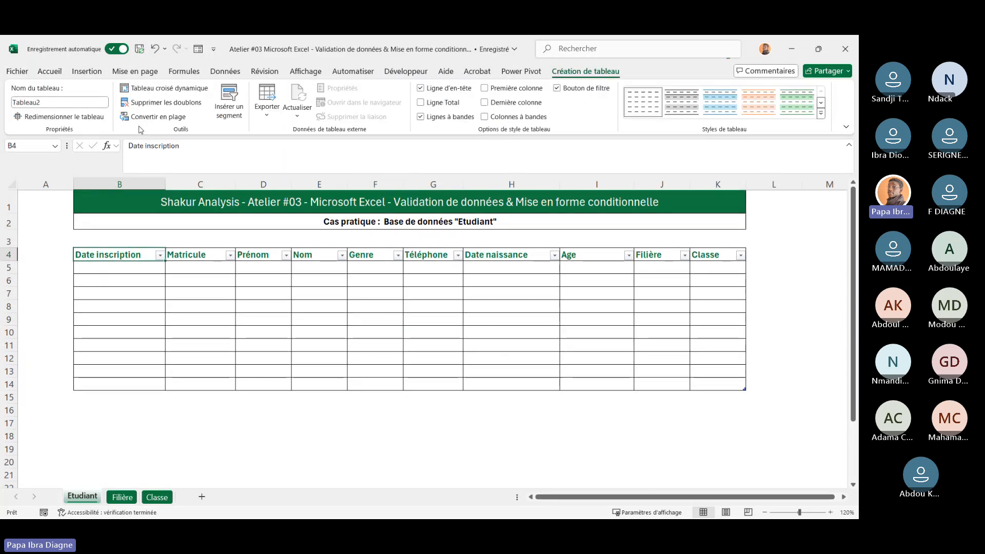
pyautogui.click(46, 104)
pyautogui.click(45, 103)
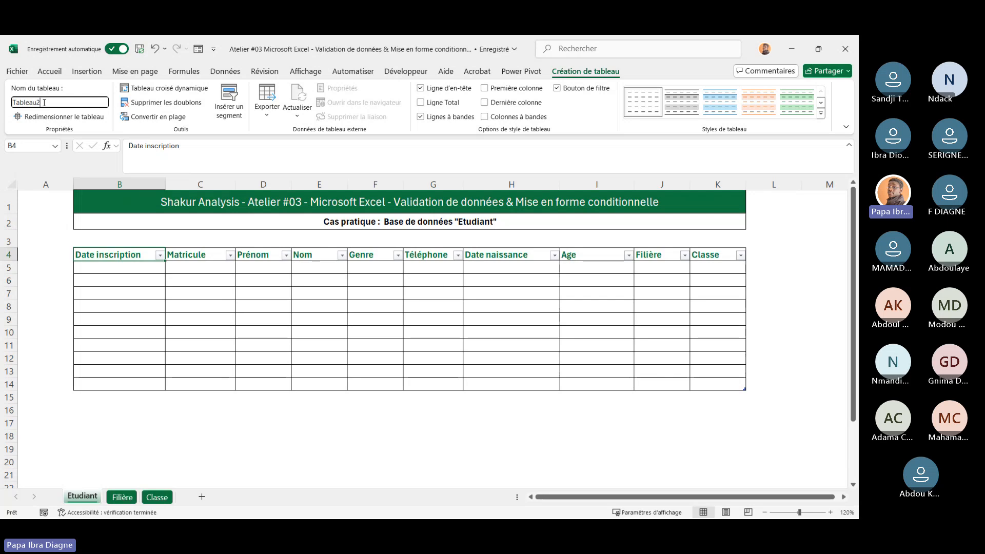
pyautogui.moveTo(44, 103); pyautogui.dragTo(10, 105)
pyautogui.write('Et')
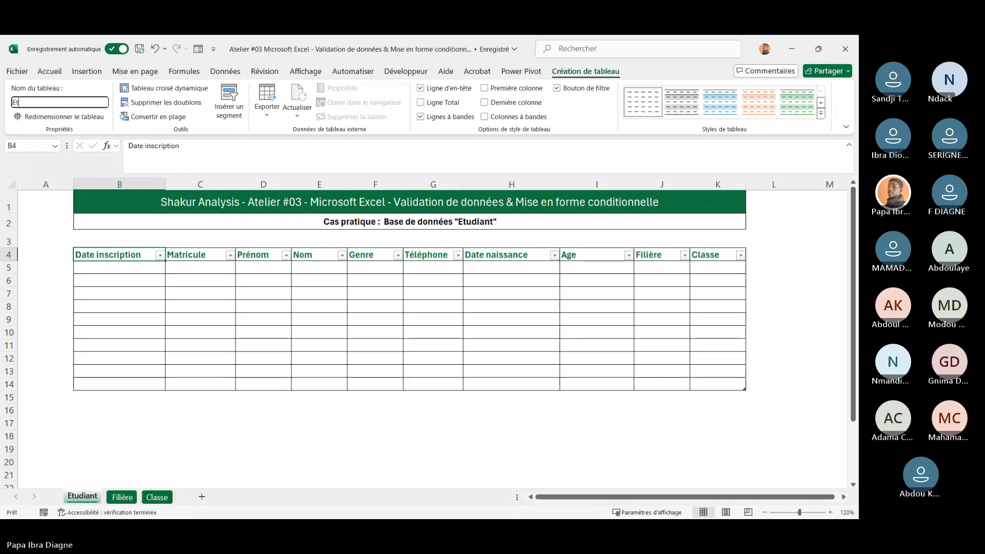
pyautogui.write('udiant')
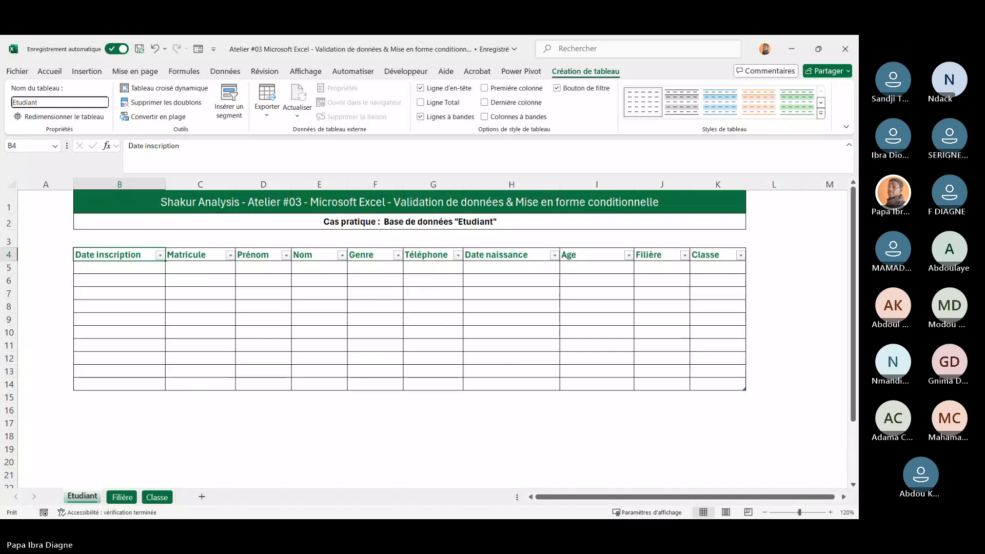
pyautogui.press('Return')
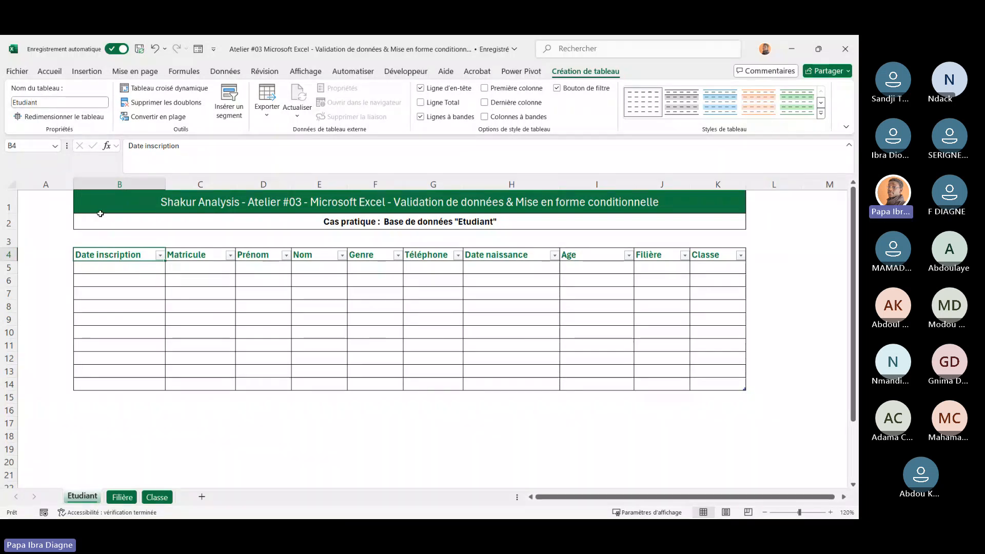
pyautogui.click(146, 300)
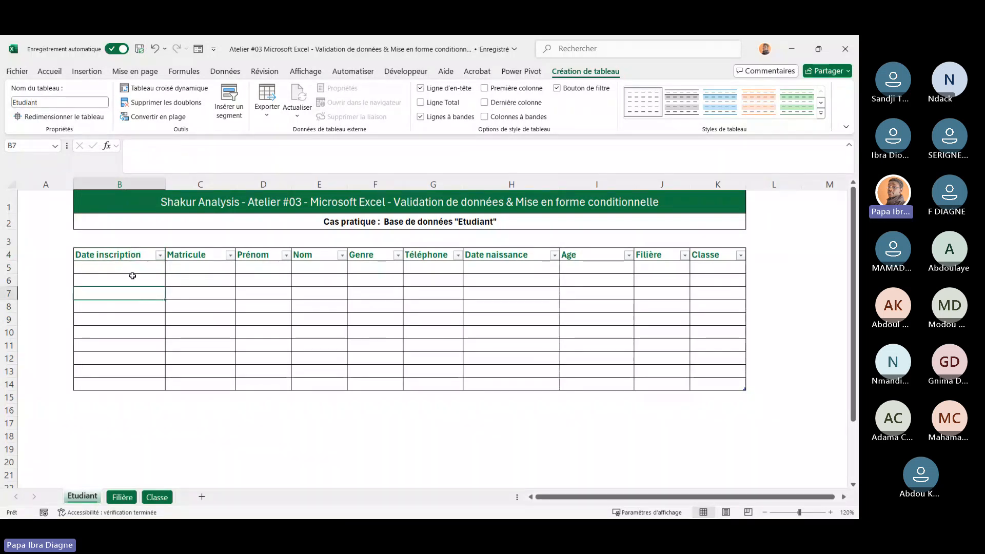
pyautogui.moveTo(137, 255); pyautogui.dragTo(366, 341)
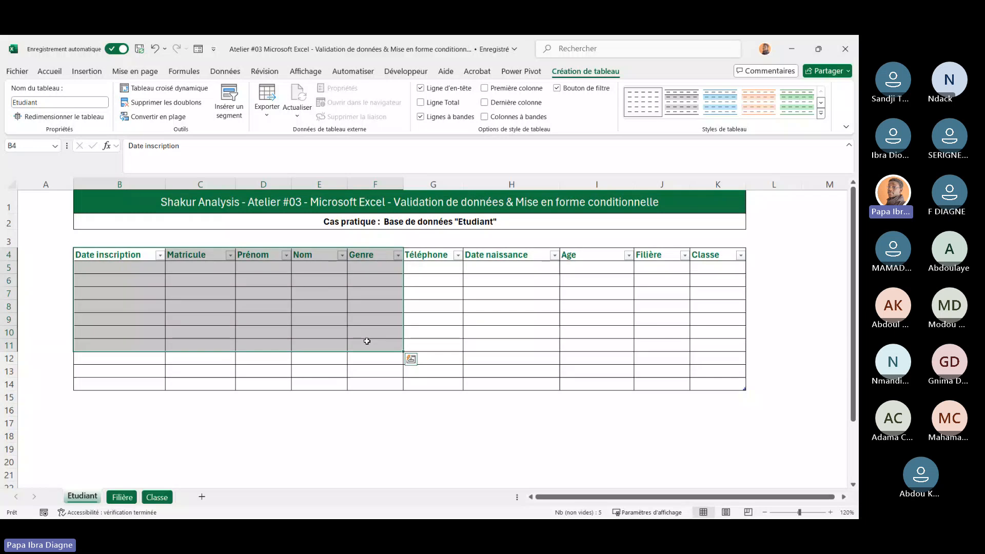
pyautogui.click(332, 456)
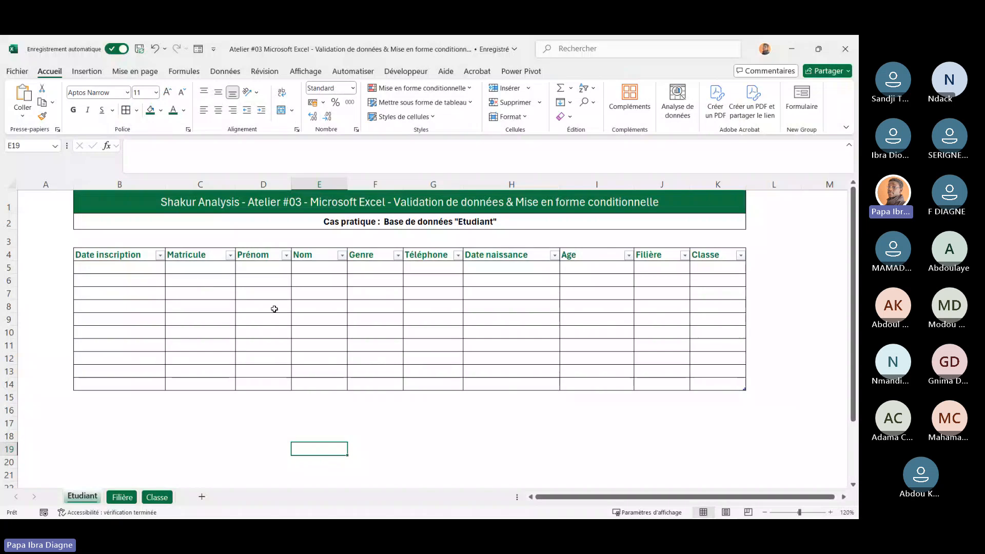
pyautogui.click(275, 309)
pyautogui.click(356, 343)
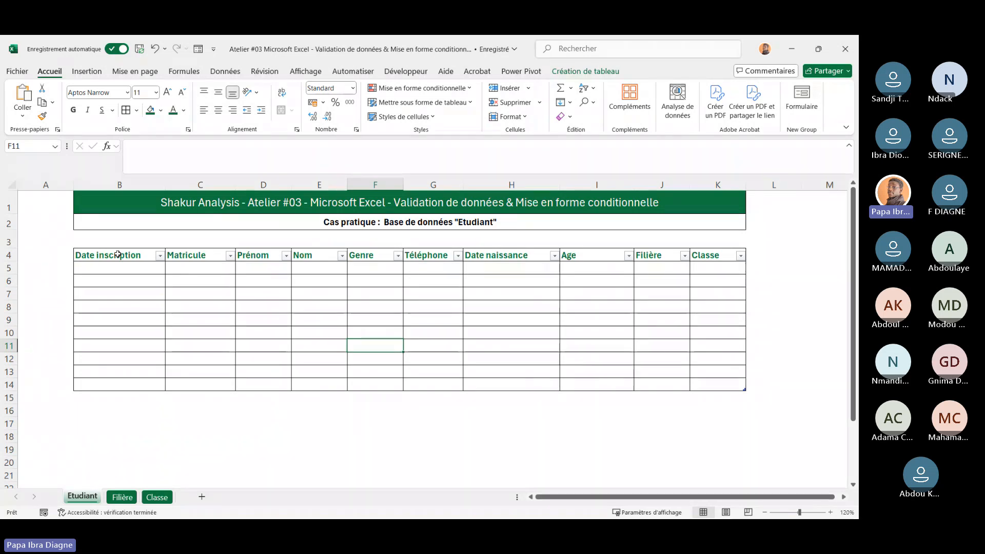
pyautogui.click(110, 265)
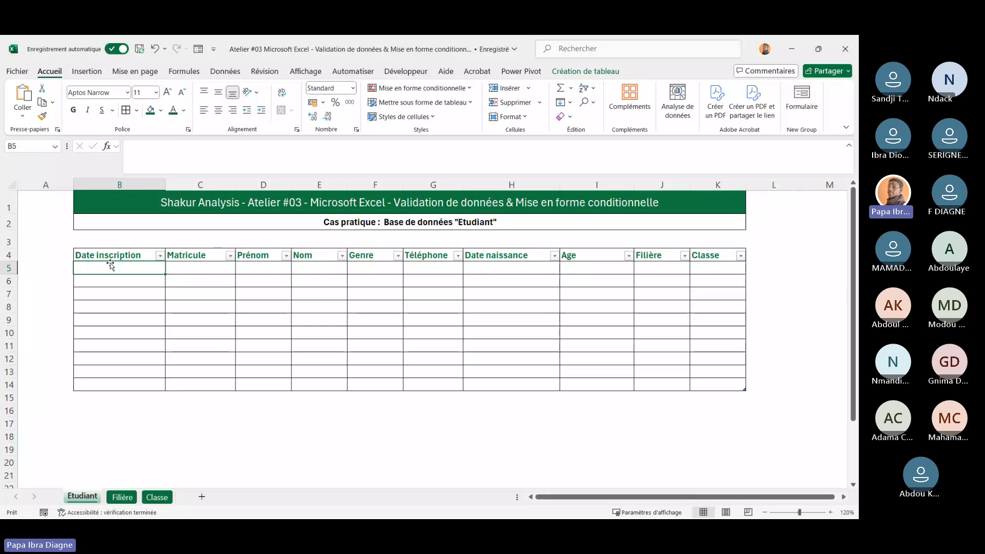
pyautogui.press('super')
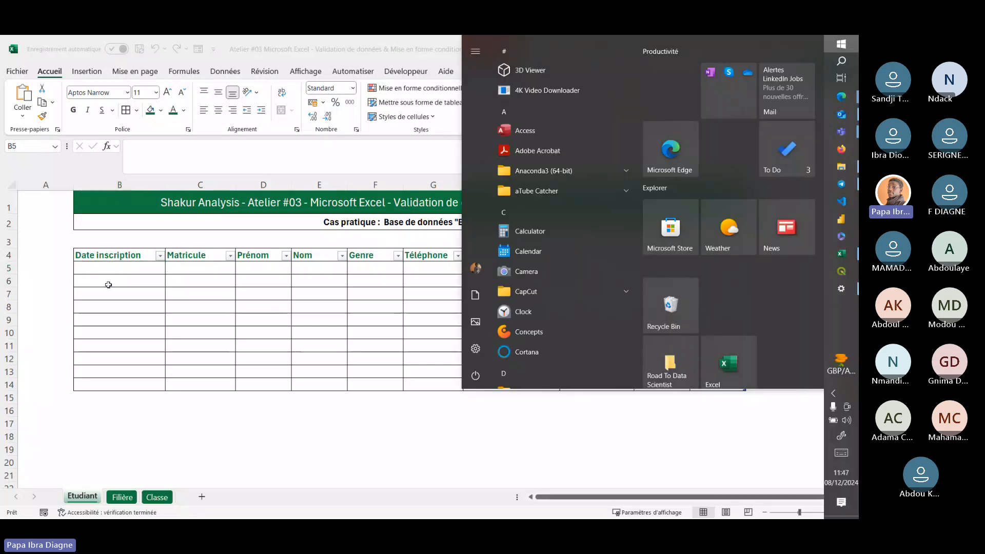
# Enter the registration date 09/12/2024 in the first Date inscription cell
pyautogui.click(92, 267)
pyautogui.click(156, 160)
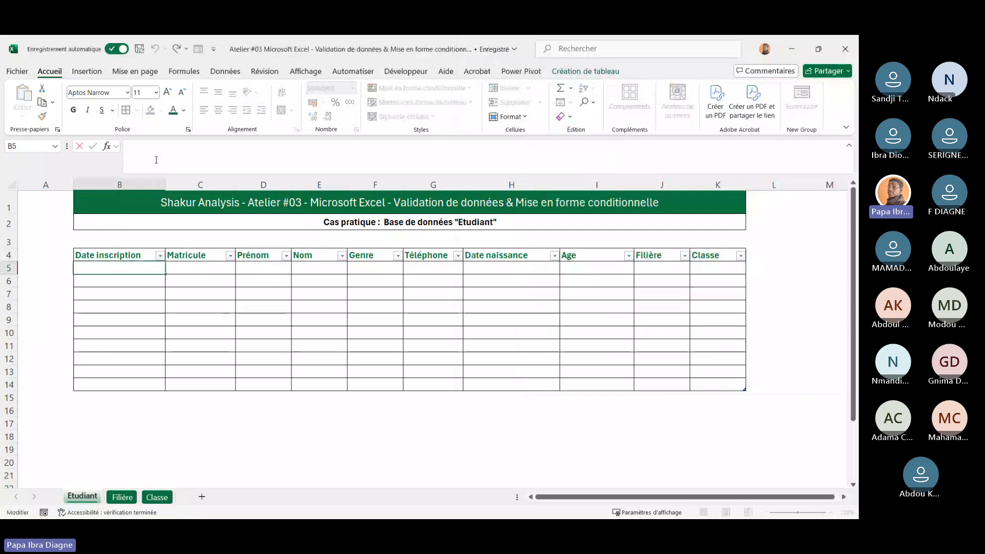
pyautogui.write('09')
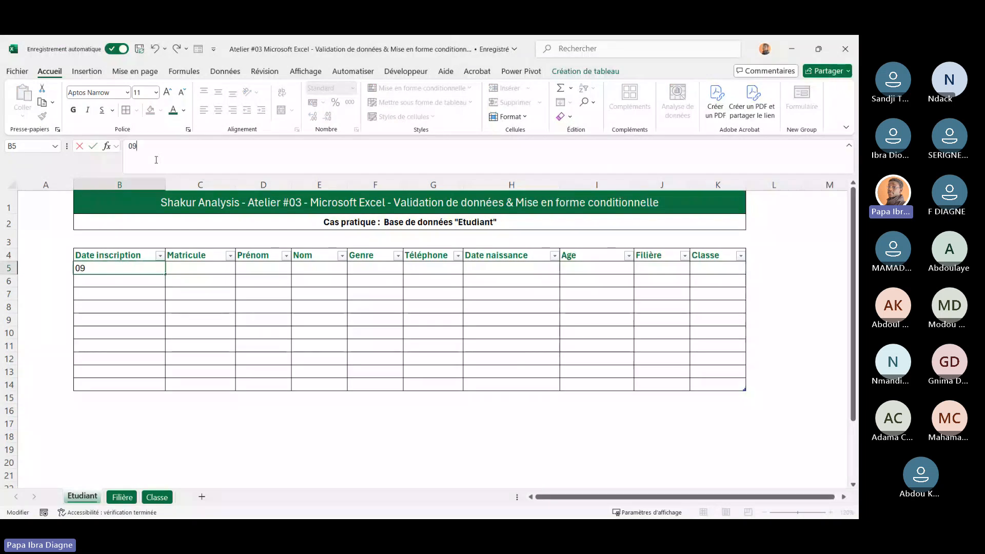
pyautogui.write('/12/')
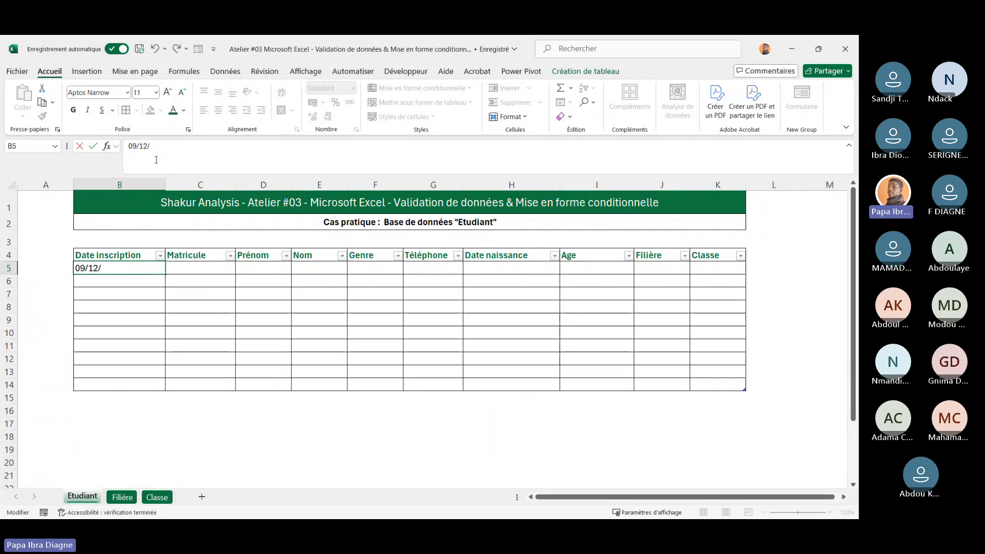
pyautogui.write('2024')
pyautogui.press('Return')
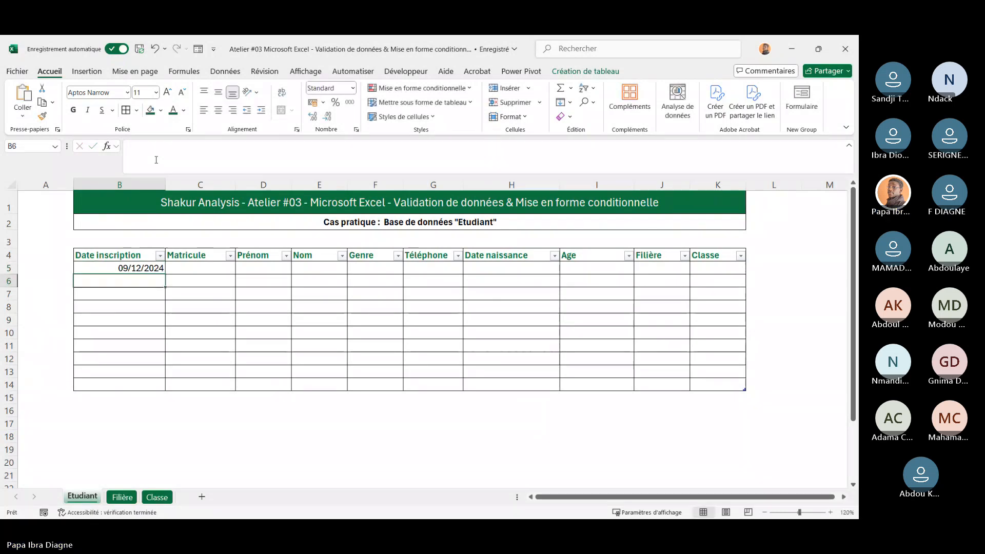
pyautogui.click(170, 356)
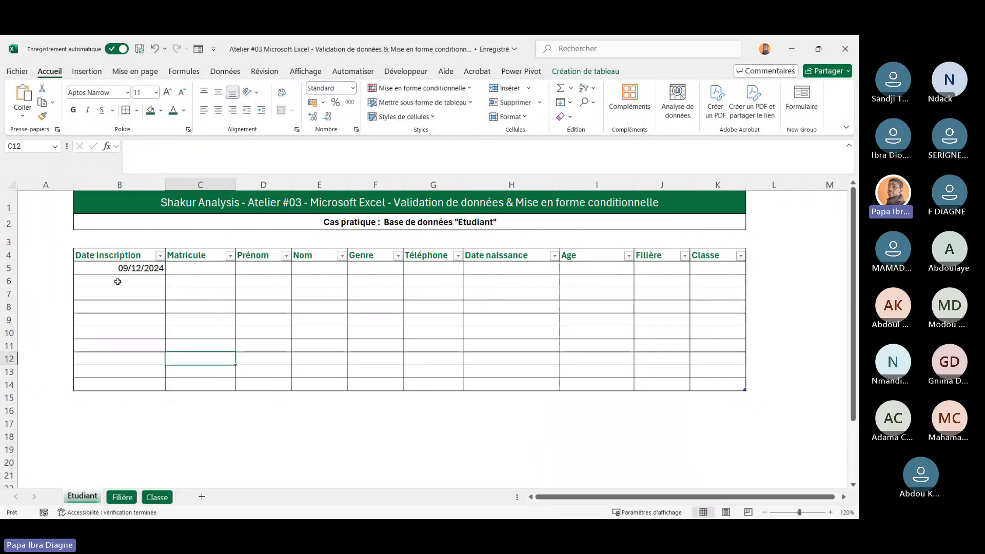
pyautogui.click(111, 268)
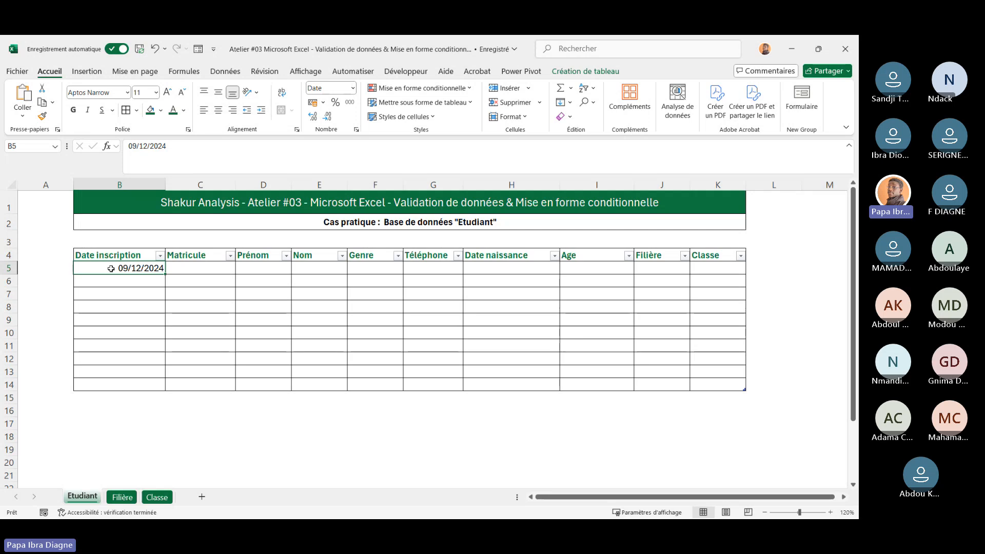
pyautogui.click(131, 332)
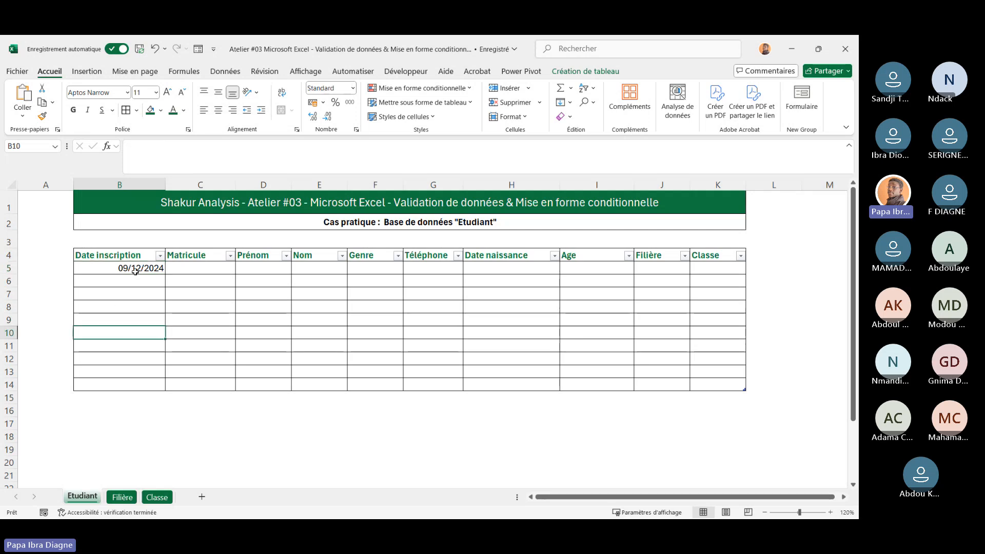
pyautogui.click(115, 254)
pyautogui.moveTo(115, 267); pyautogui.dragTo(134, 365)
pyautogui.click(215, 330)
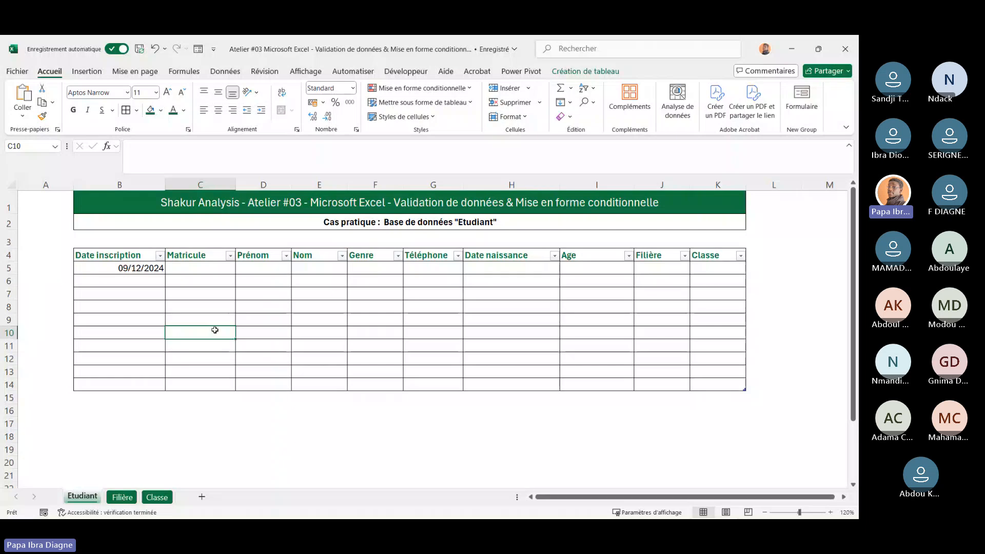
pyautogui.click(119, 268)
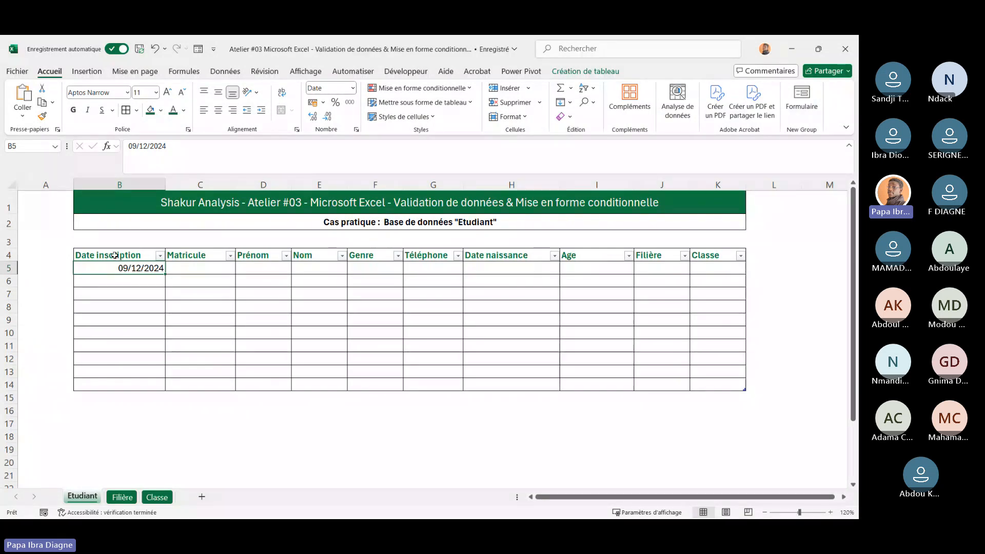
# Center the contents of the whole Date inscription column, header included
pyautogui.moveTo(118, 257); pyautogui.dragTo(128, 382)
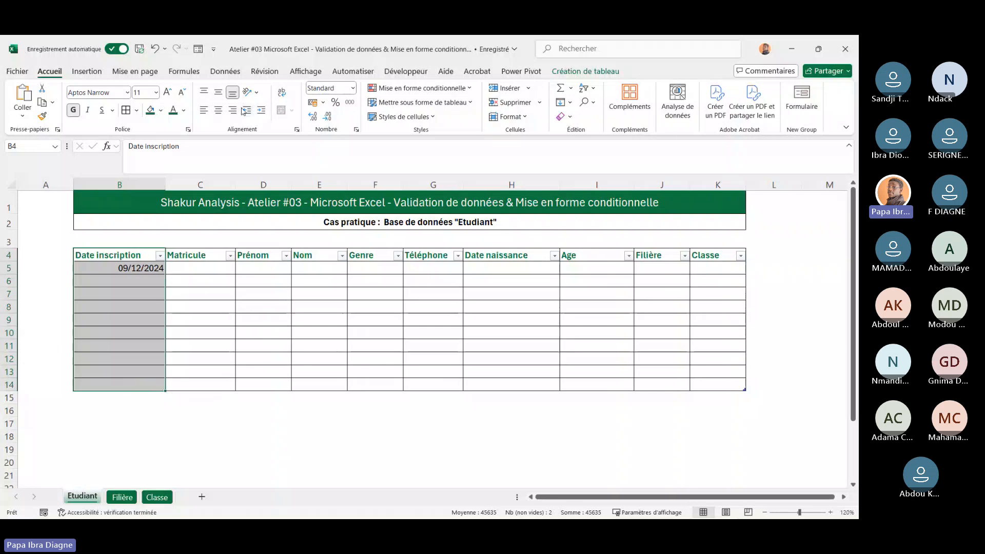
pyautogui.click(218, 110)
pyautogui.click(188, 344)
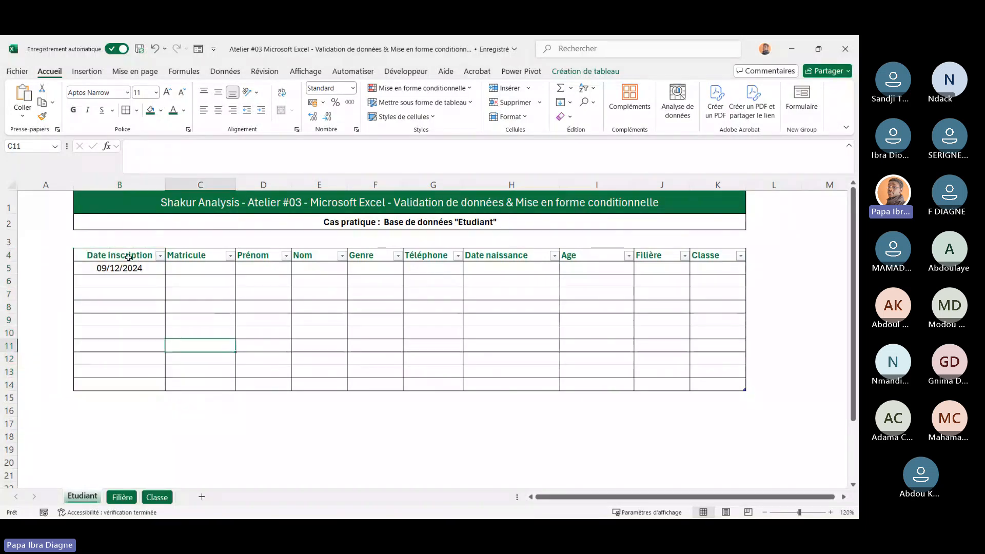
# Clear all existing data validation from the Date inscription cells B5:B14
pyautogui.click(128, 267)
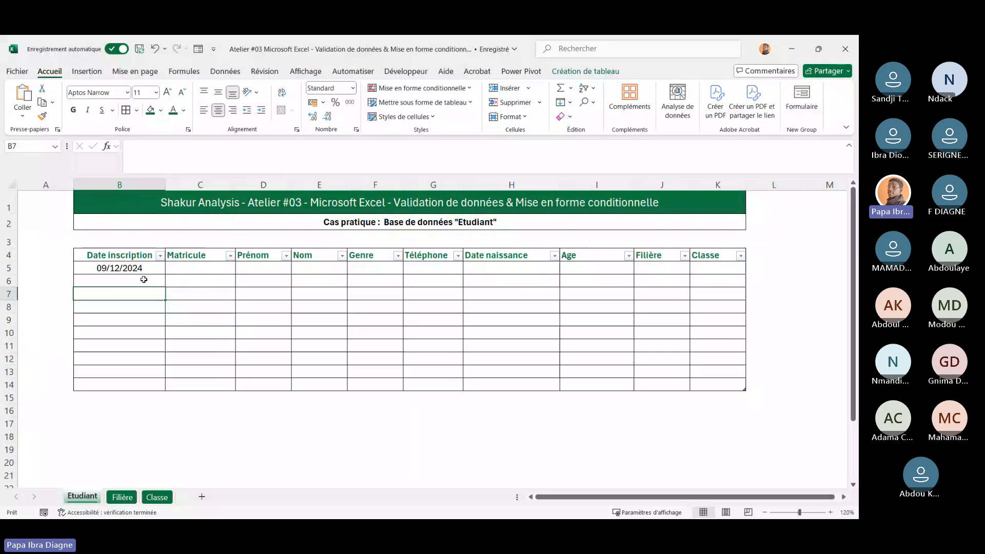
pyautogui.keyDown('shift'); pyautogui.click(132, 312); pyautogui.keyUp('shift')
pyautogui.moveTo(133, 314); pyautogui.dragTo(141, 387)
pyautogui.click(192, 291)
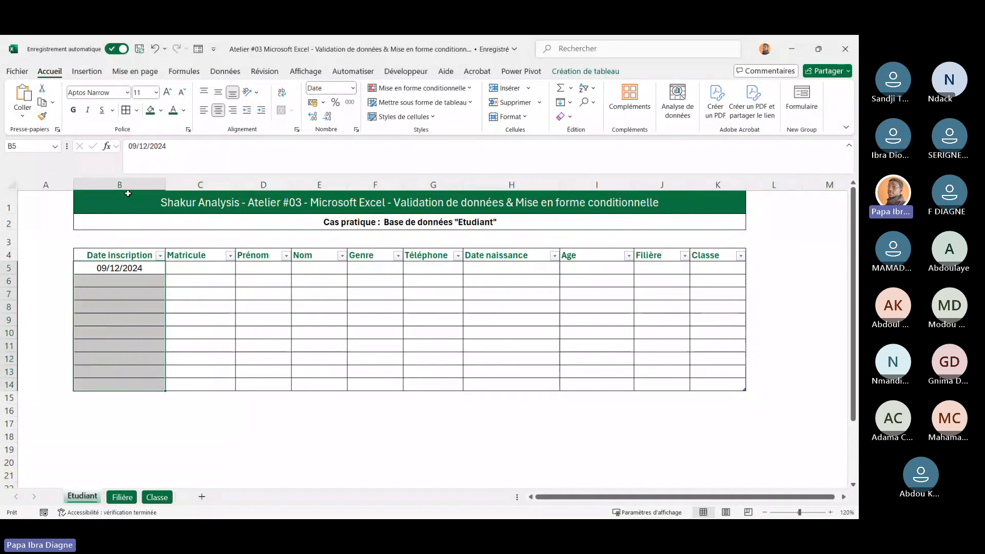
pyautogui.click(225, 71)
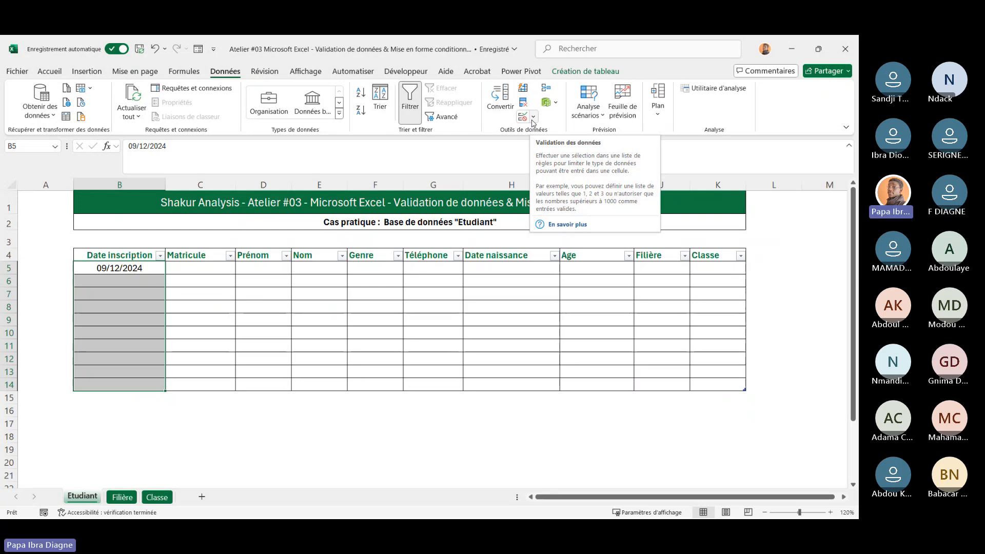
pyautogui.click(533, 118)
pyautogui.click(550, 135)
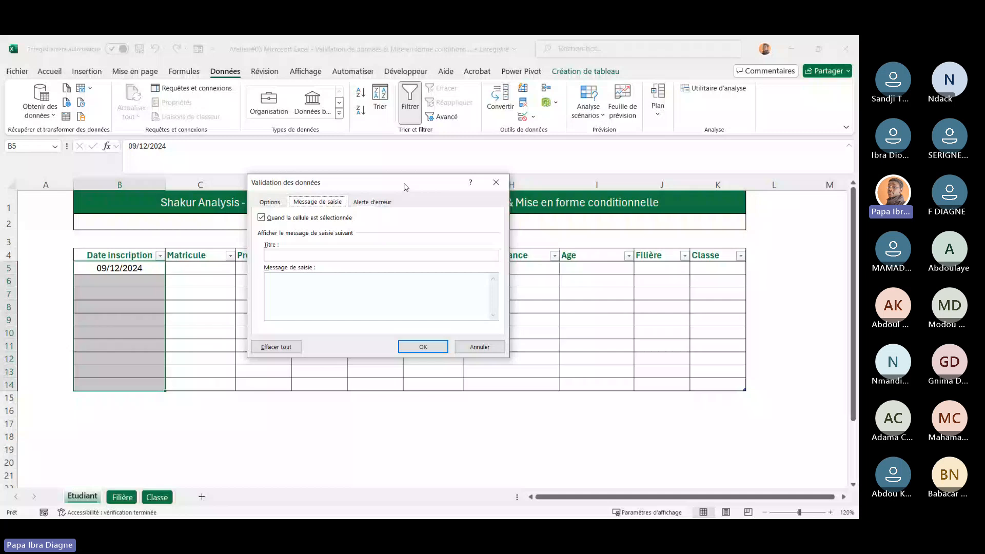
pyautogui.moveTo(406, 186); pyautogui.dragTo(477, 183)
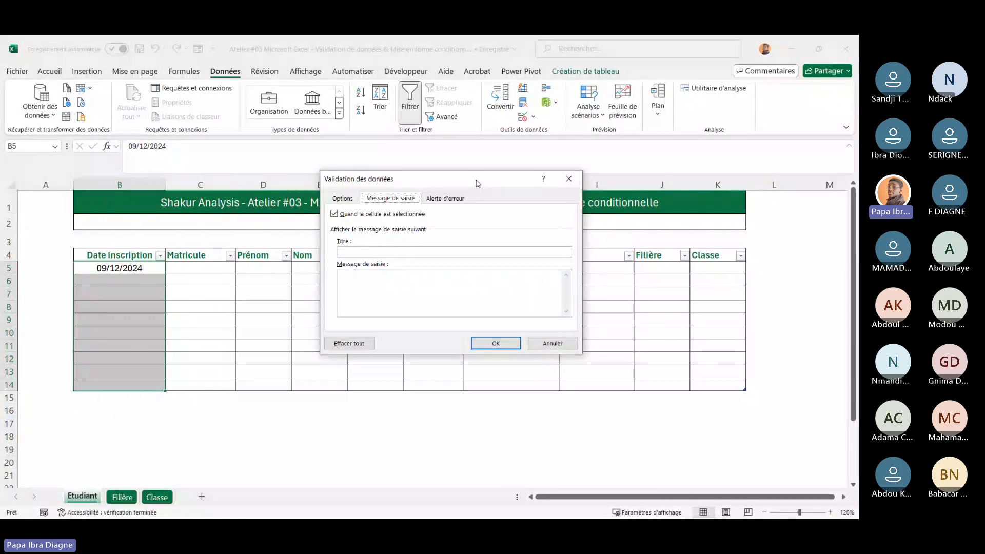
pyautogui.click(347, 202)
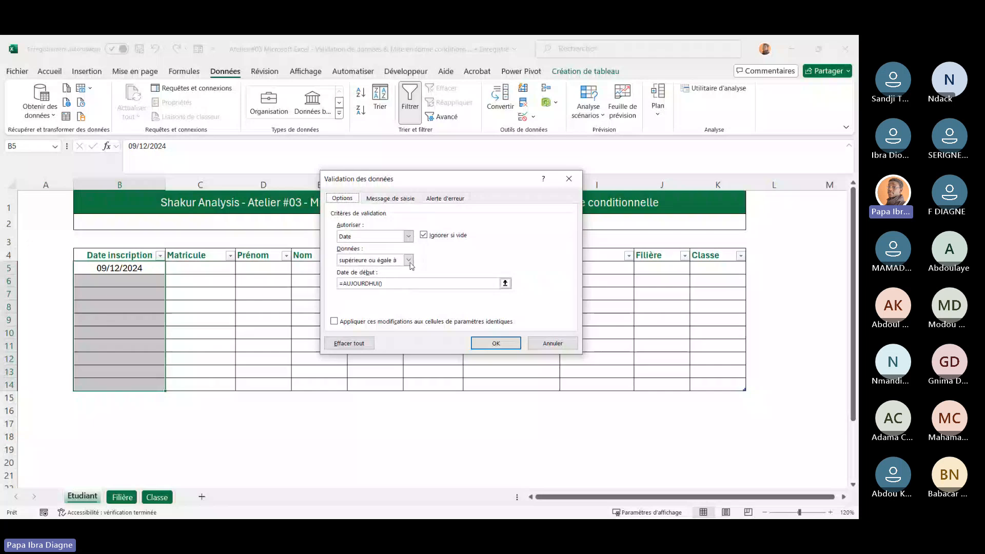
pyautogui.click(408, 236)
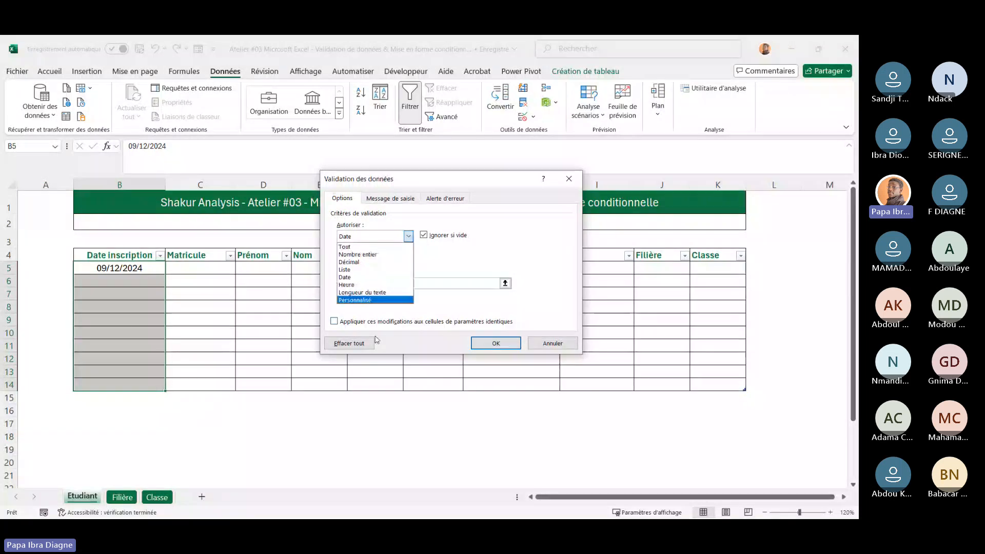
pyautogui.click(357, 364)
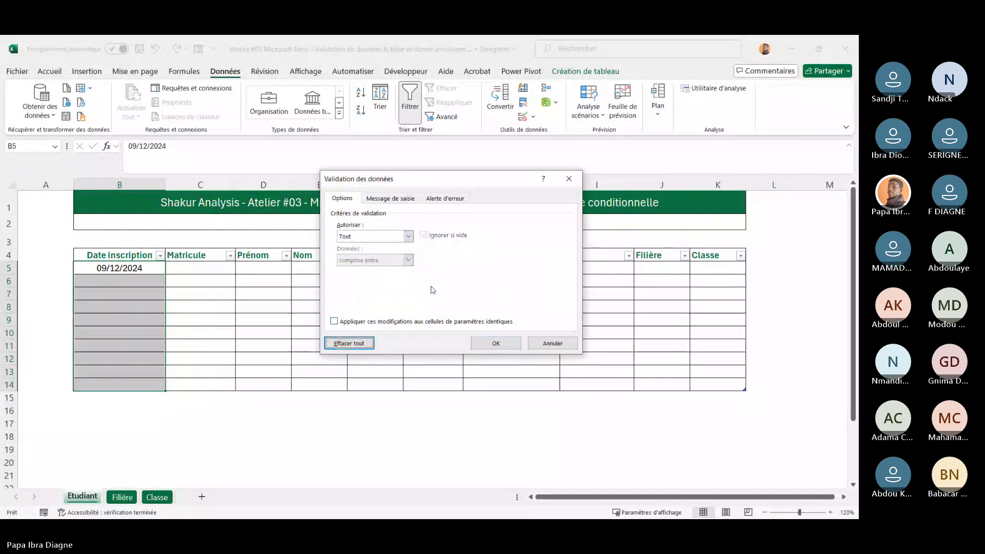
pyautogui.click(493, 345)
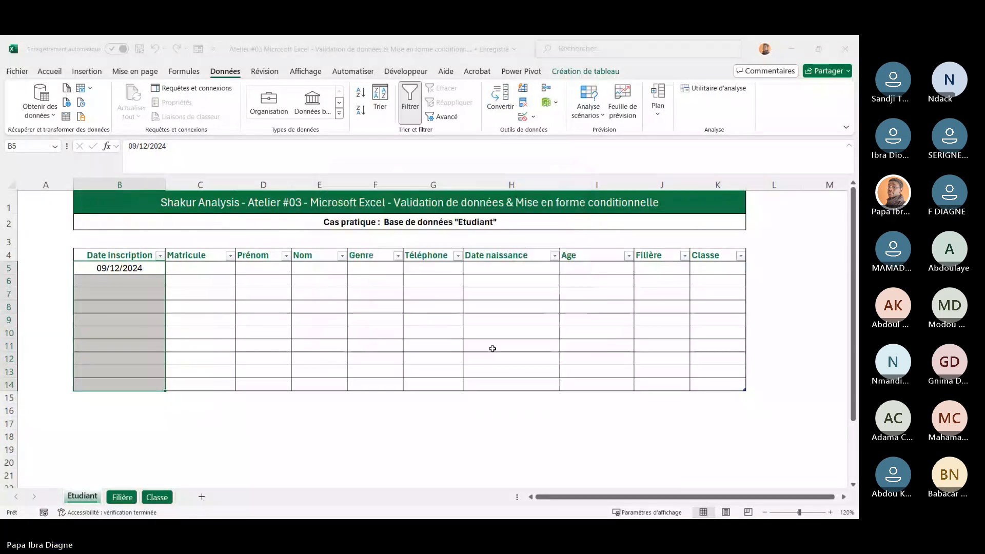
pyautogui.click(137, 269)
pyautogui.moveTo(137, 269); pyautogui.dragTo(119, 385)
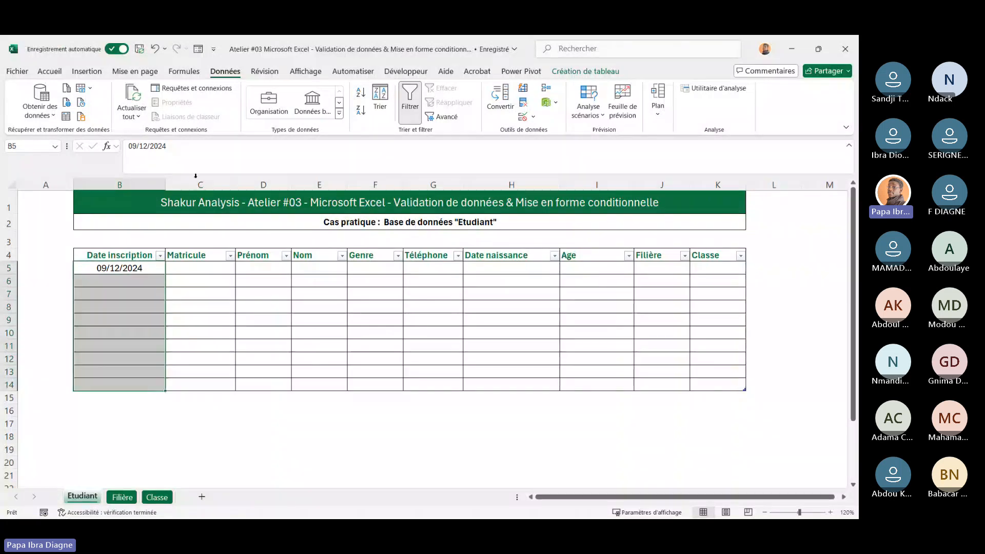
pyautogui.click(49, 71)
pyautogui.click(86, 73)
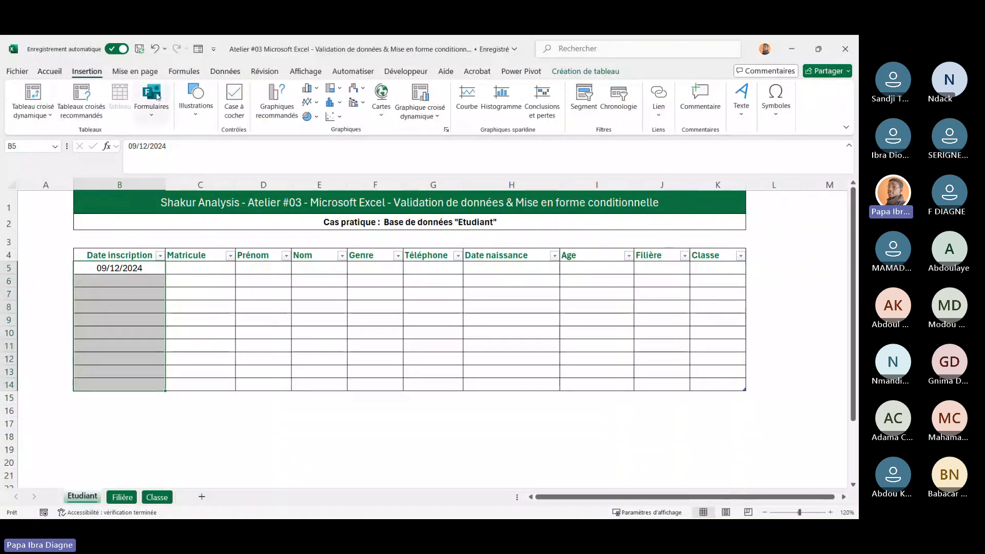
# Open data validation for the selected Date inscription cells and confirm it with the Tout (any value) setting
pyautogui.click(225, 71)
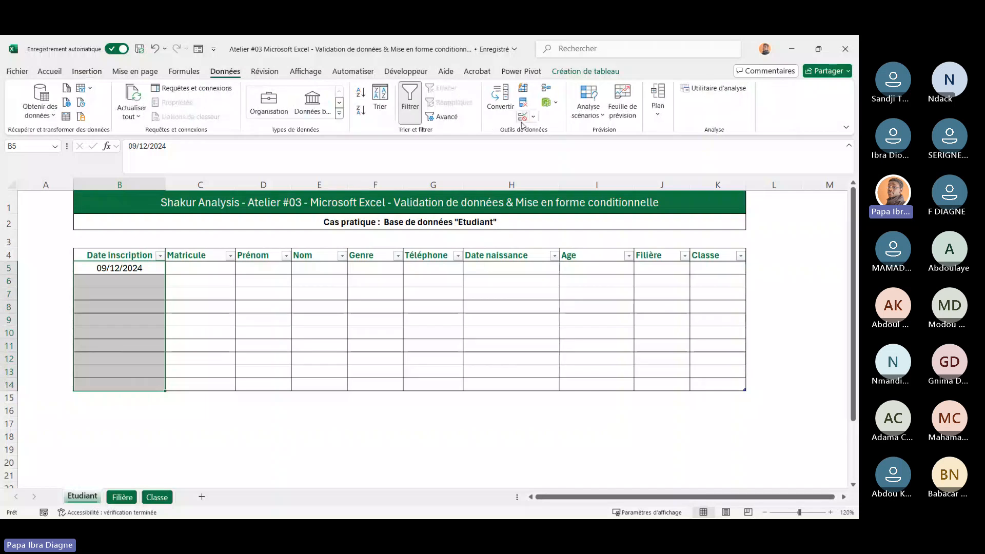
pyautogui.click(533, 118)
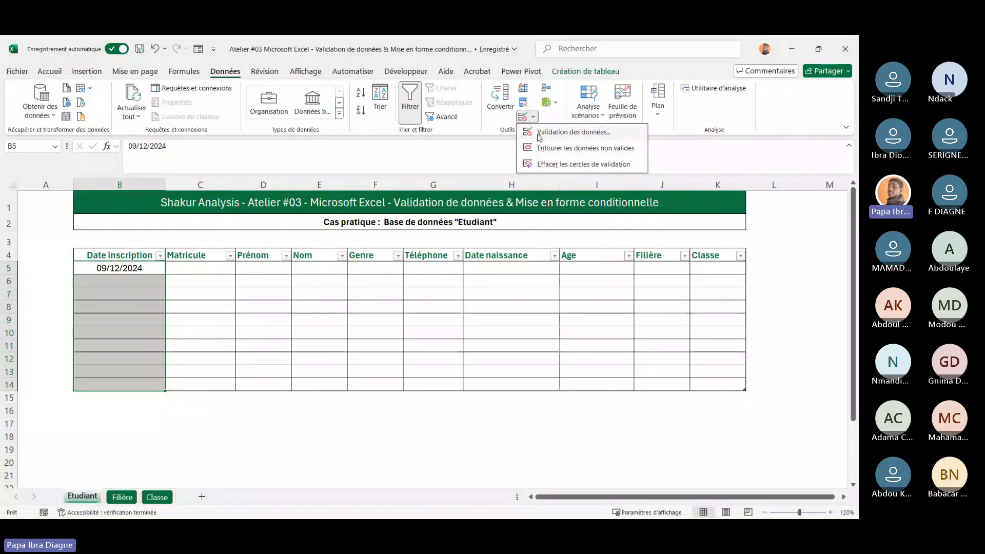
pyautogui.click(540, 134)
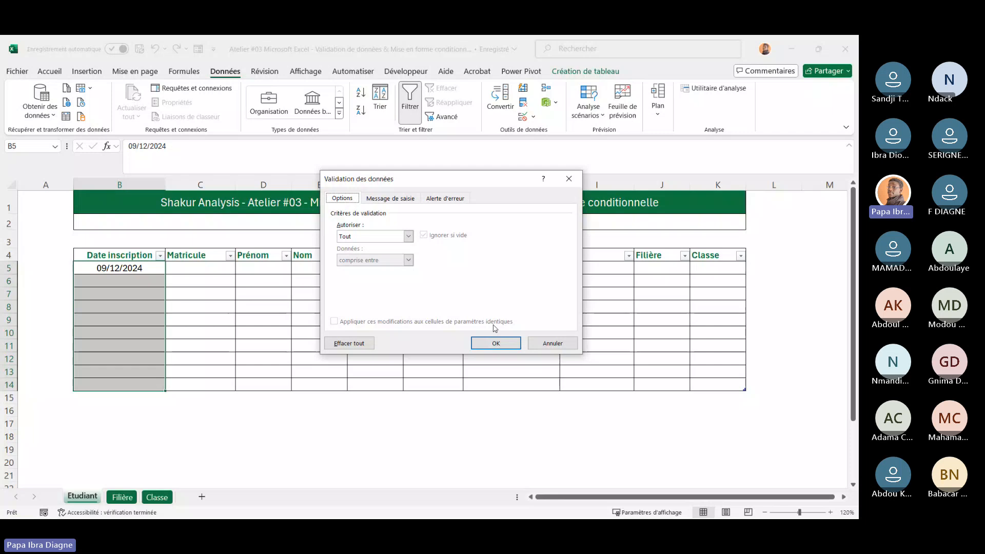
pyautogui.click(496, 344)
# Test the Date inscription column by entering kjhjhjkjk in B7 and 1564564 in B10
pyautogui.click(131, 298)
pyautogui.write('kjhjhjkjk')
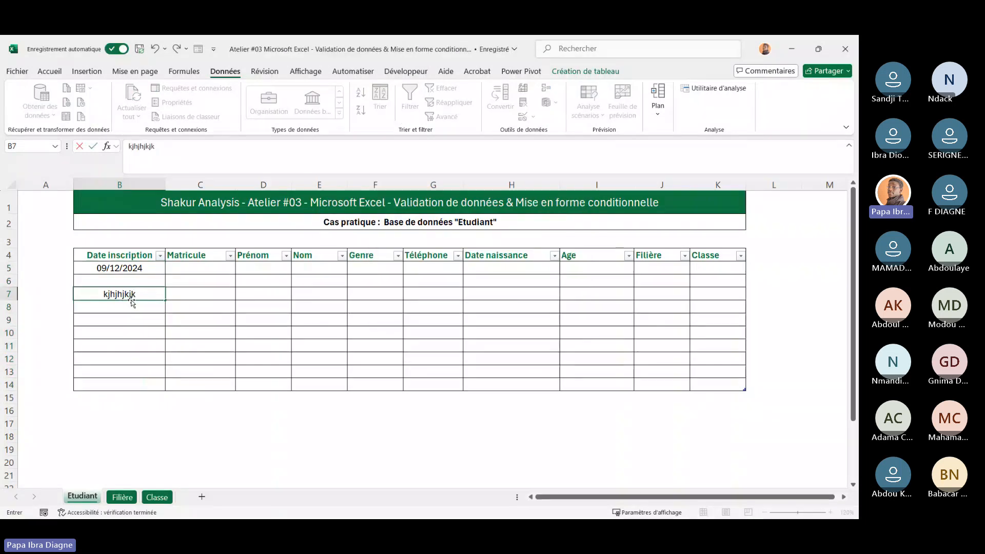
pyautogui.click(223, 316)
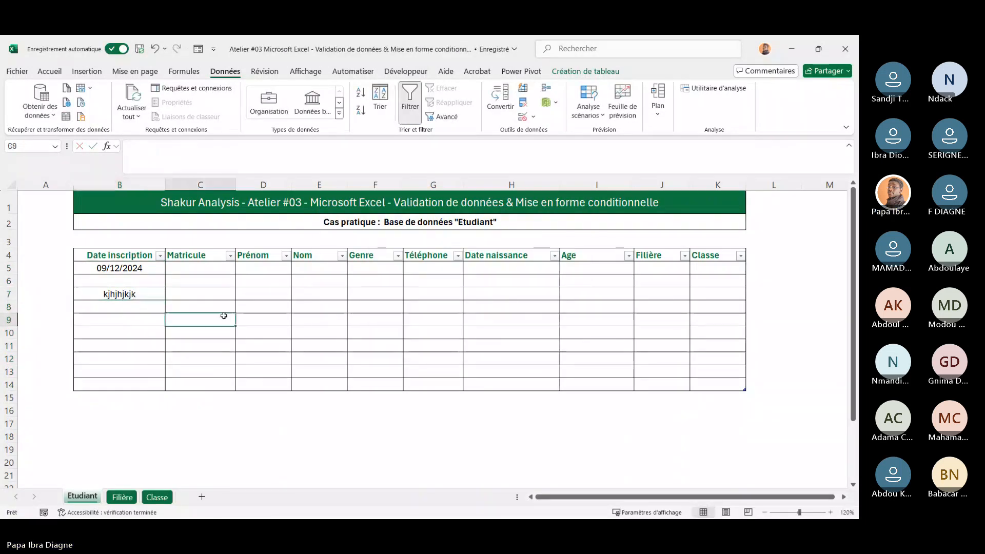
pyautogui.click(133, 335)
pyautogui.write('1564564')
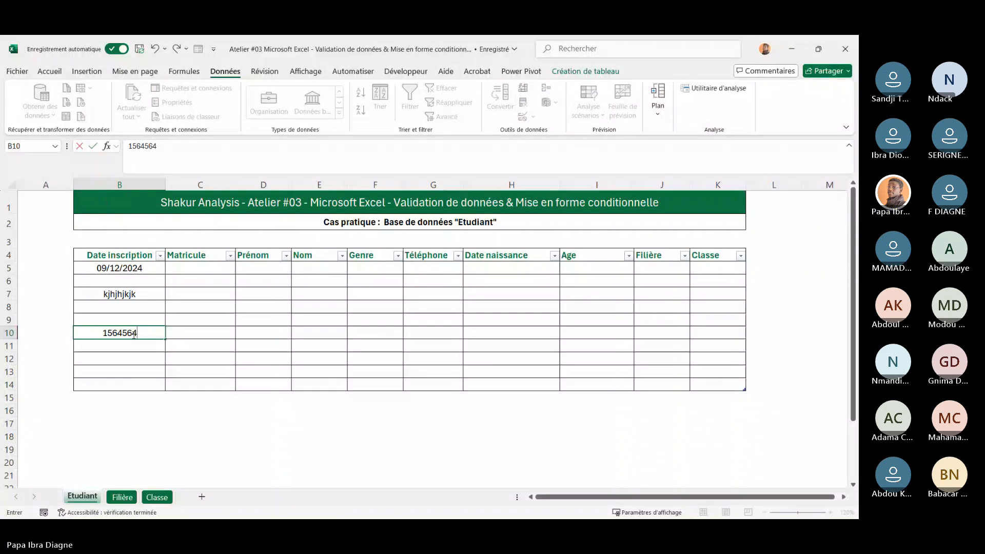
pyautogui.click(244, 338)
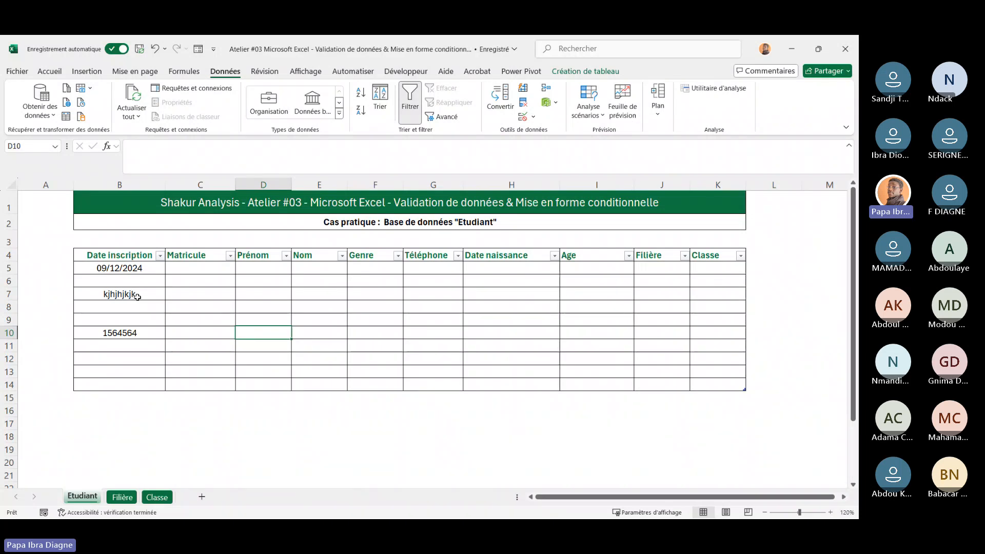
# Clear all contents of the Date inscription cells B5:B14
pyautogui.moveTo(106, 268); pyautogui.dragTo(120, 380)
pyautogui.press('Delete')
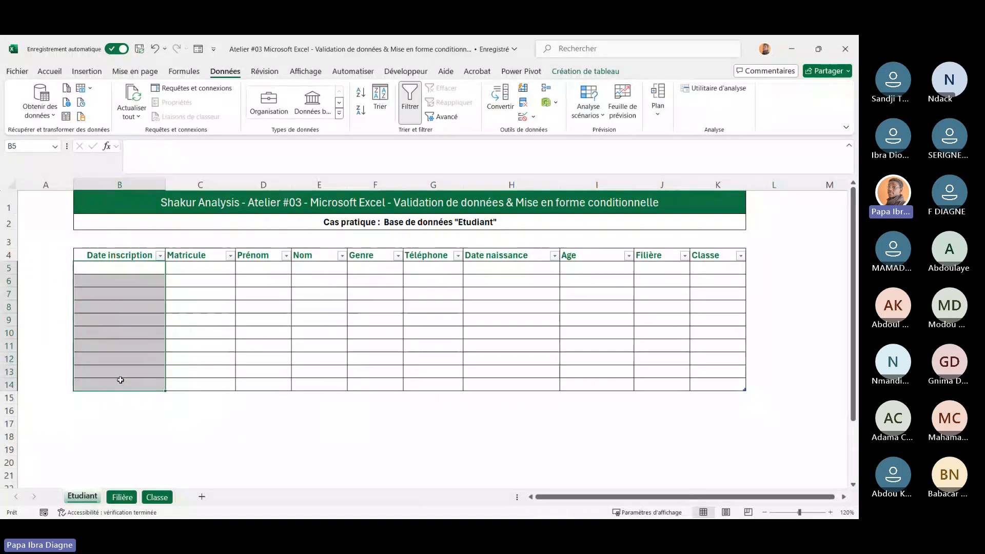
pyautogui.click(230, 334)
# Apply the Date courte number format to the Date inscription cells B5:B14
pyautogui.moveTo(126, 256); pyautogui.dragTo(142, 387)
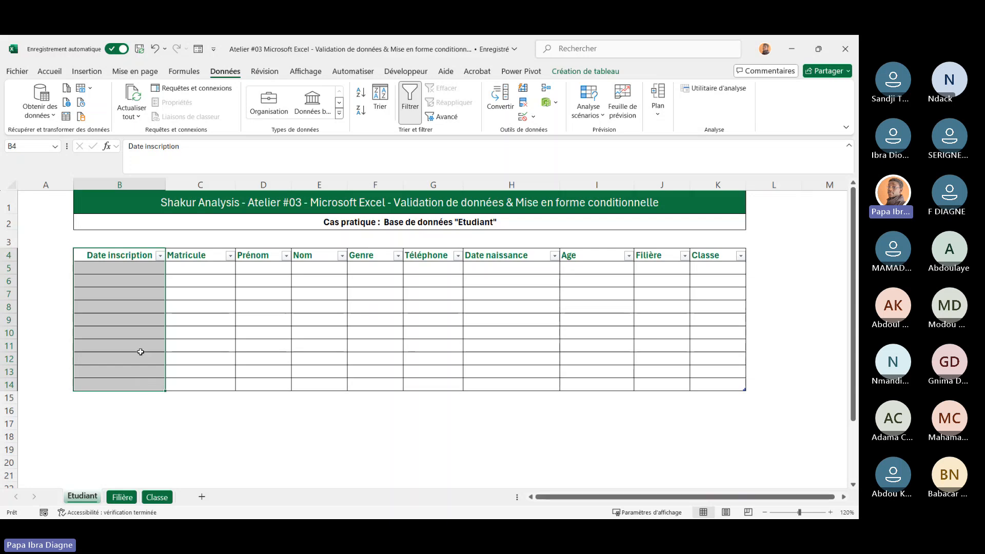
pyautogui.click(190, 296)
pyautogui.click(139, 270)
pyautogui.moveTo(139, 270); pyautogui.dragTo(149, 381)
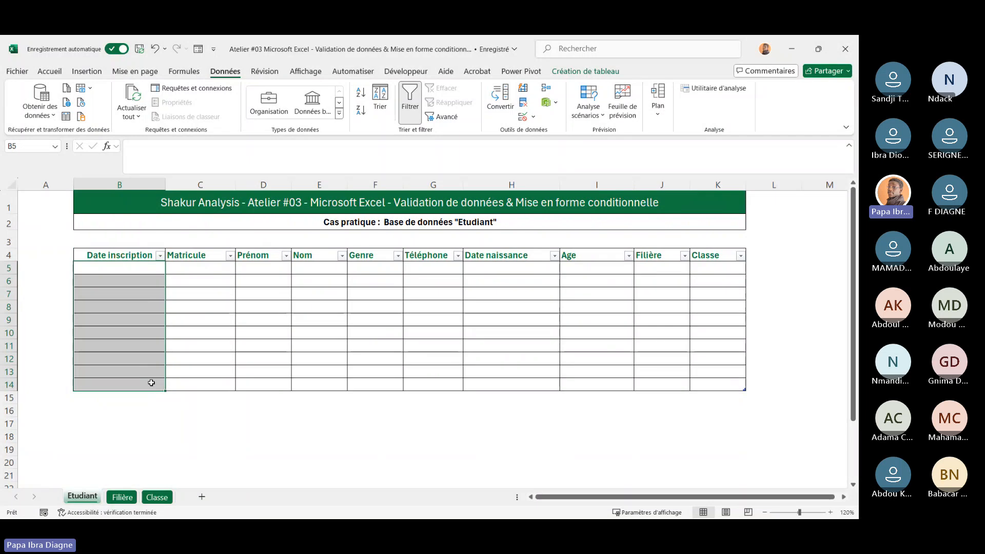
pyautogui.click(50, 72)
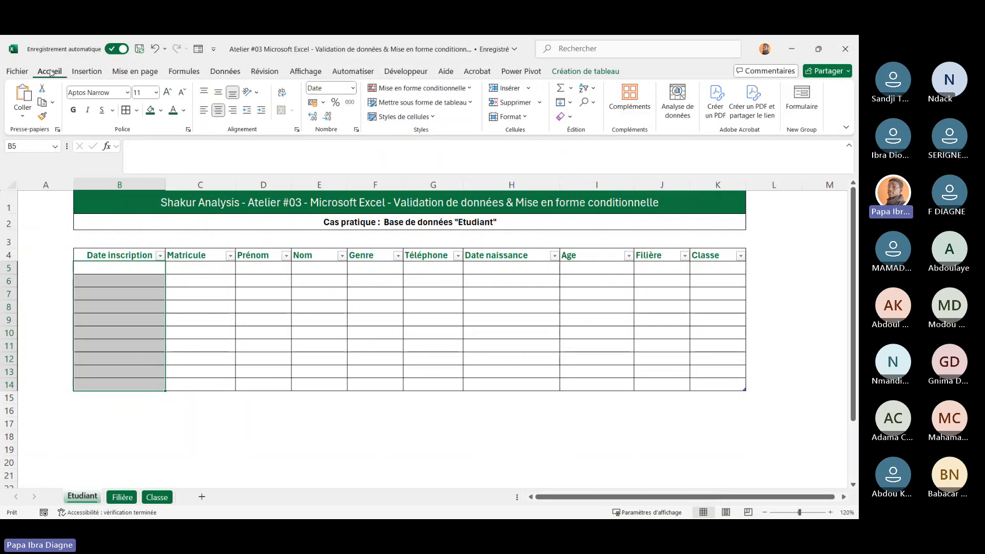
pyautogui.click(354, 89)
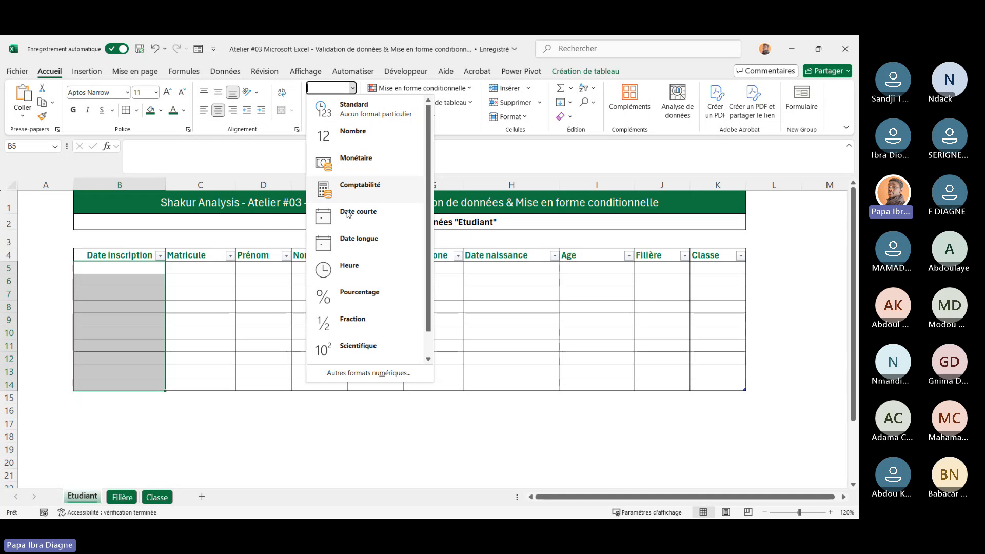
pyautogui.click(358, 225)
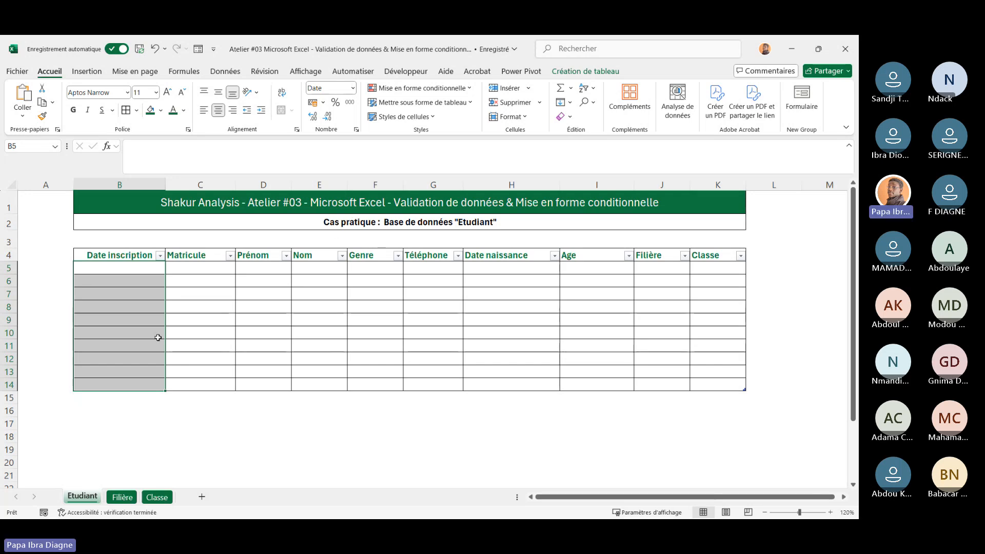
# Enter HHJHJK in cell B7 as a test and clear it again
pyautogui.click(244, 262)
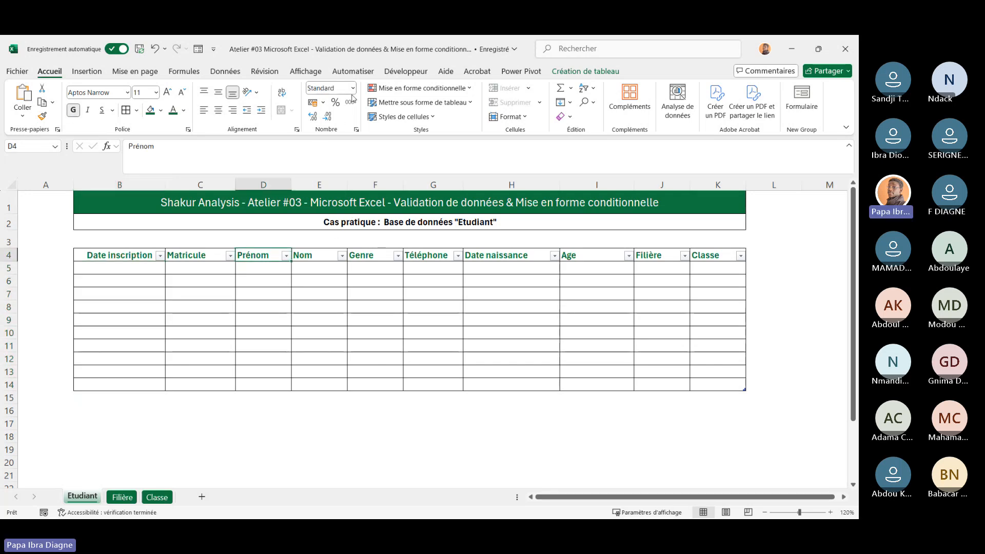
pyautogui.click(123, 291)
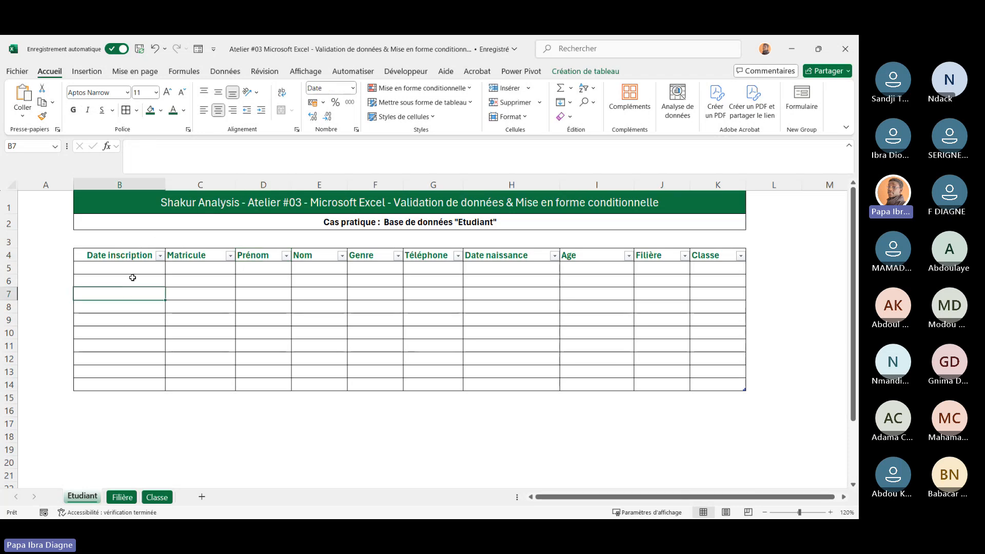
pyautogui.write('HHJHJK')
pyautogui.press('Return')
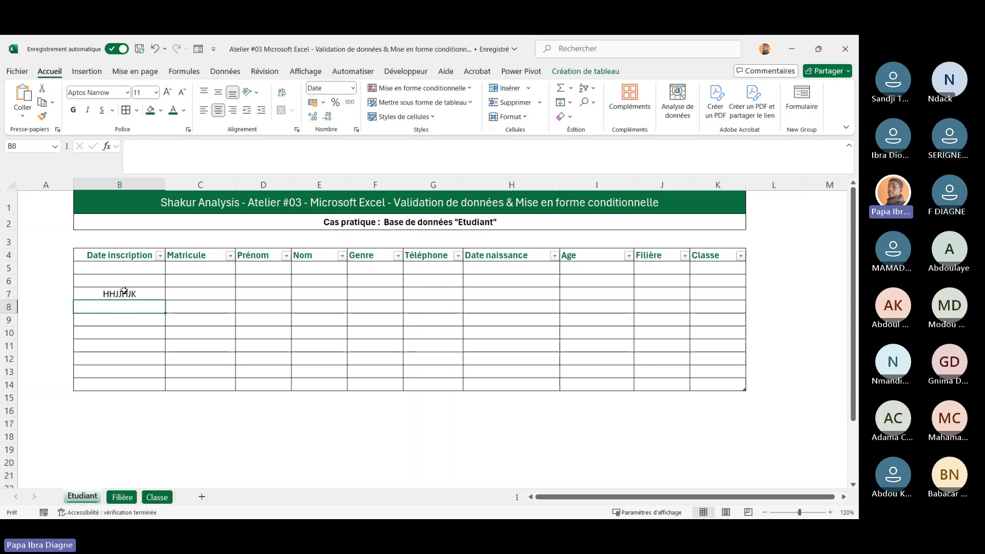
pyautogui.click(119, 352)
pyautogui.click(121, 294)
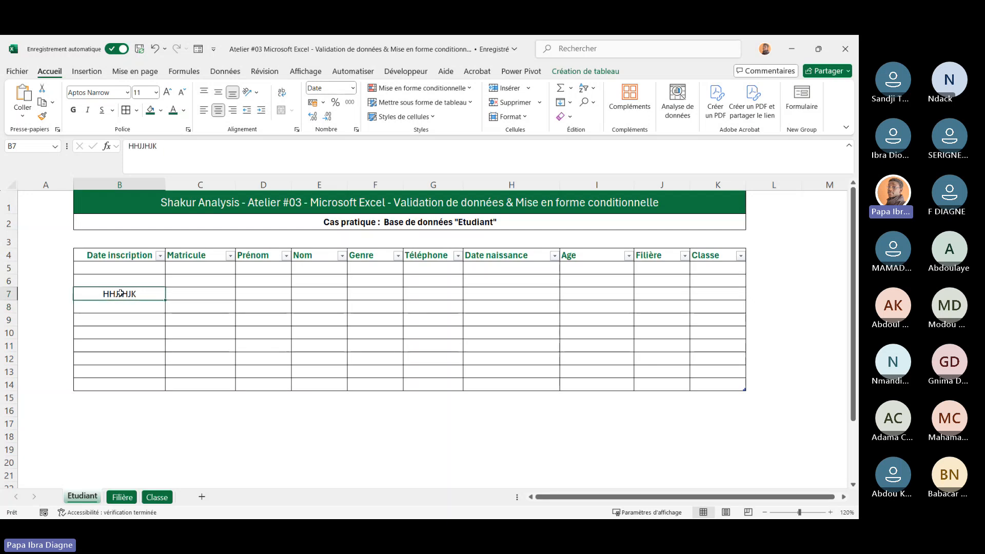
pyautogui.press('BackSpace')
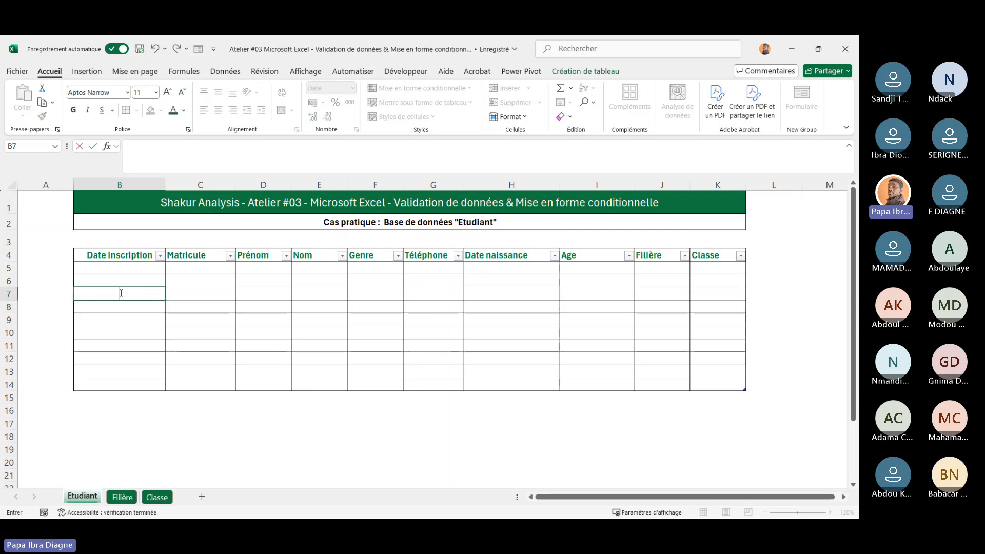
pyautogui.click(227, 308)
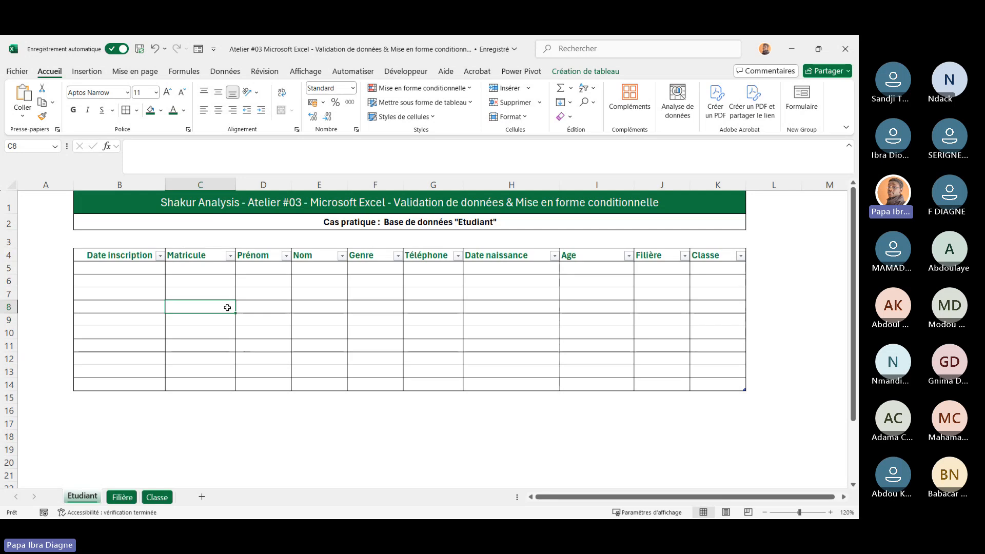
# Open data validation for Date inscription cells B5:B14 and set the allowed type to Date
pyautogui.moveTo(125, 267); pyautogui.dragTo(134, 380)
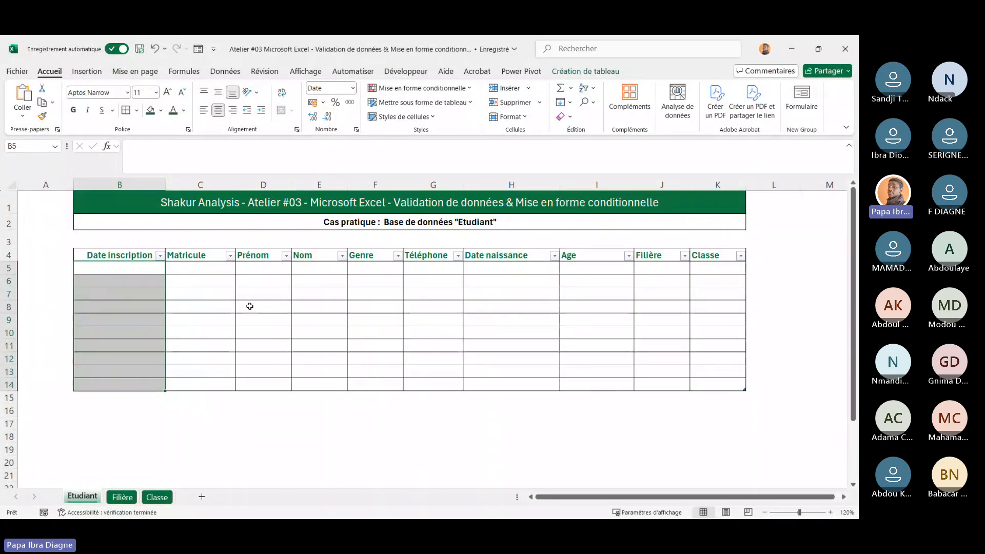
pyautogui.click(223, 307)
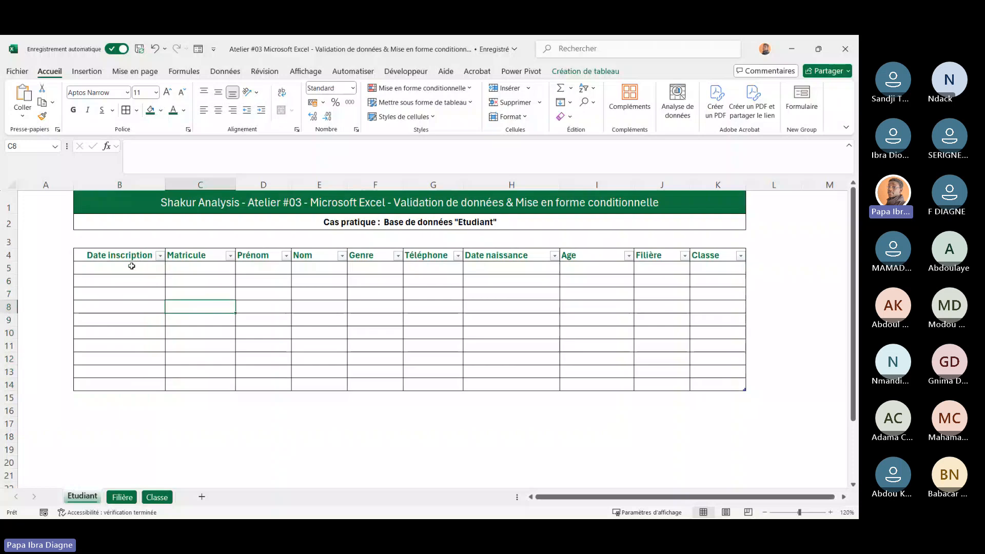
pyautogui.moveTo(132, 267); pyautogui.dragTo(143, 384)
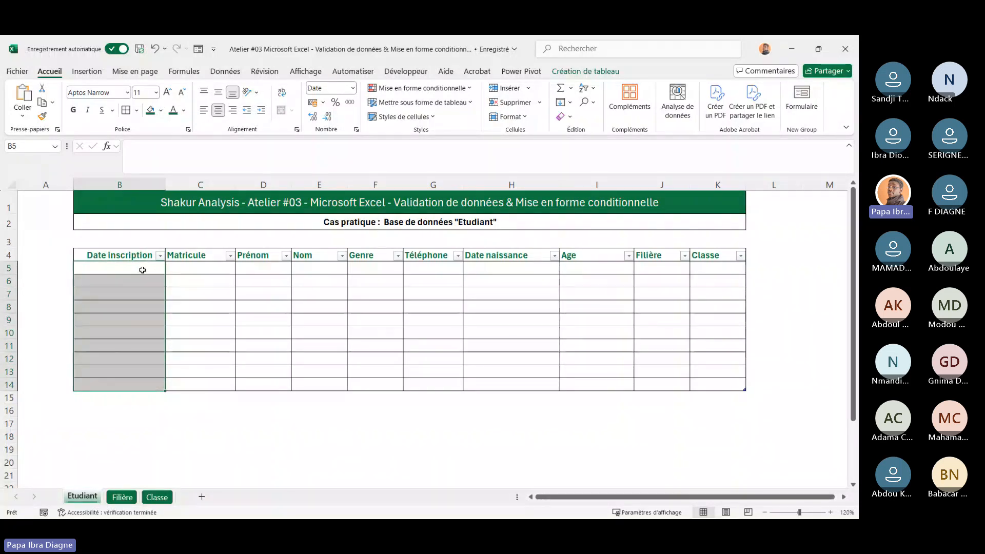
pyautogui.click(230, 71)
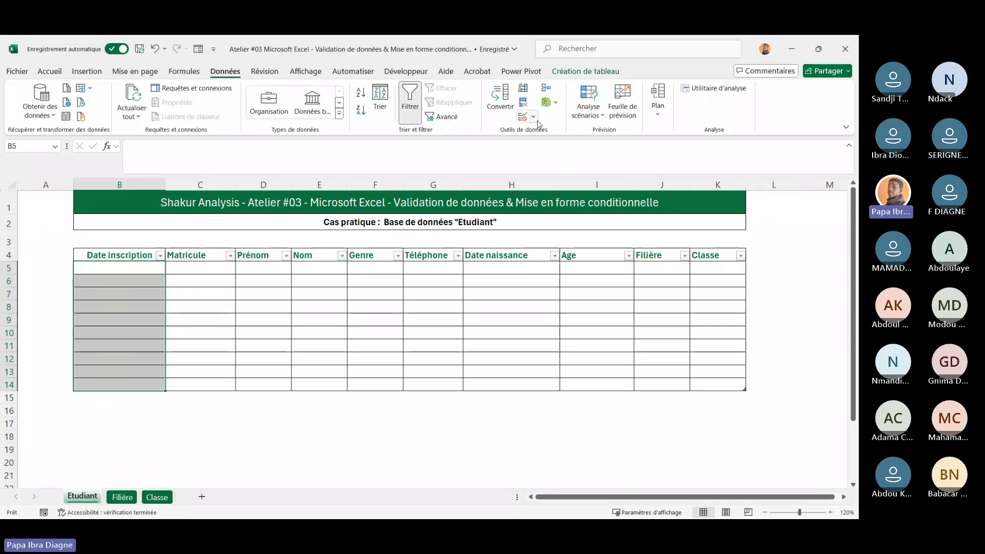
pyautogui.click(534, 118)
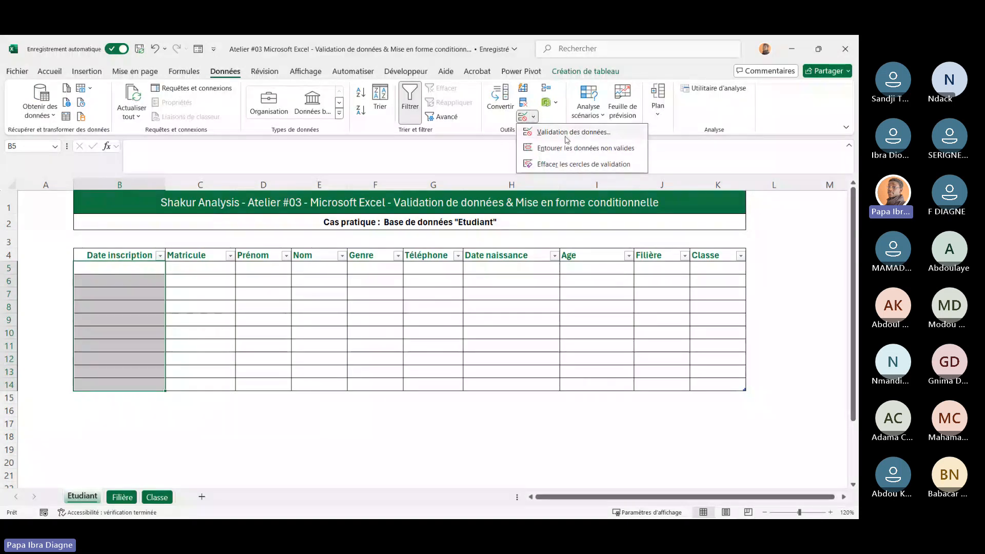
pyautogui.click(569, 138)
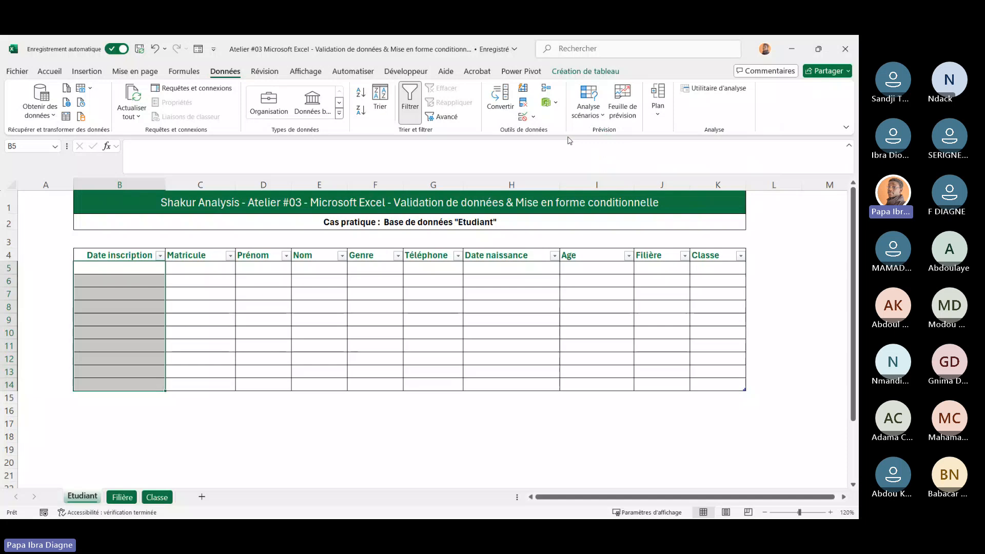
pyautogui.moveTo(462, 183); pyautogui.dragTo(528, 189)
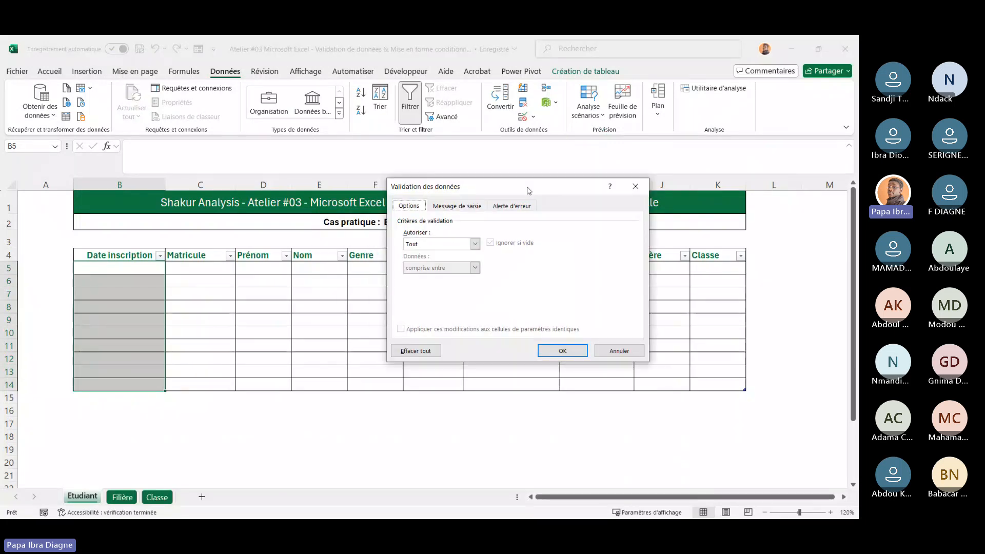
pyautogui.click(475, 243)
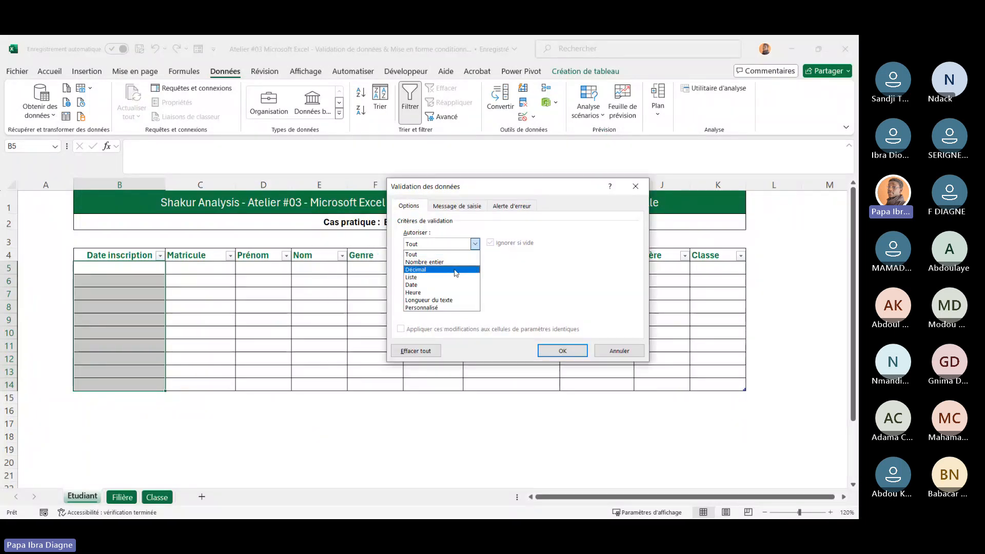
pyautogui.click(447, 285)
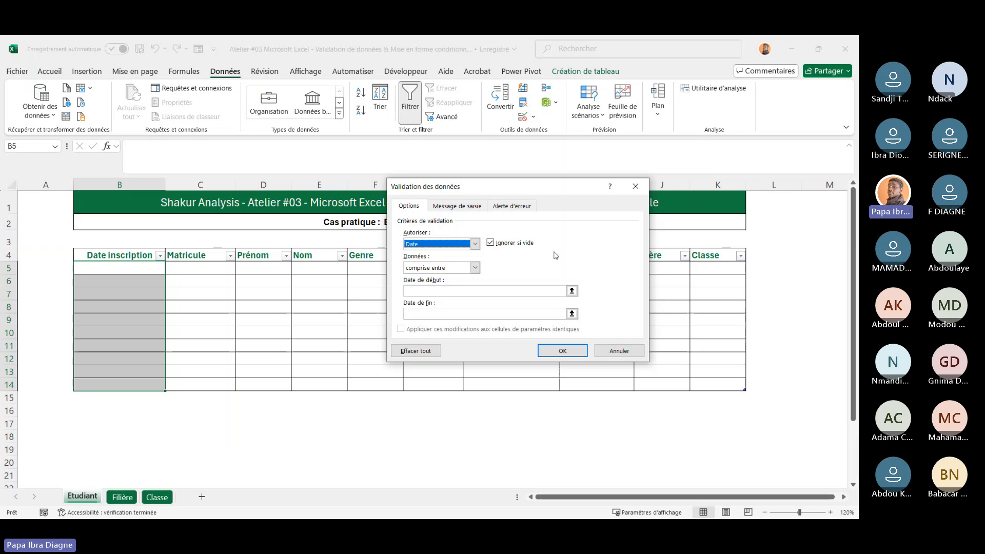
# Set the Date inscription validation to allow dates less than or equal to =aujourdhui() and confirm
pyautogui.click(476, 267)
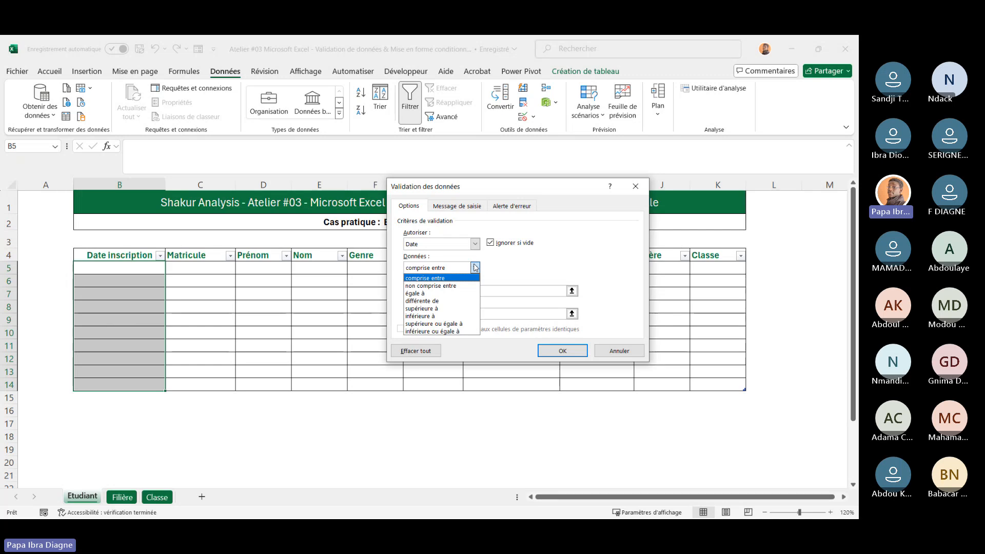
pyautogui.click(476, 267)
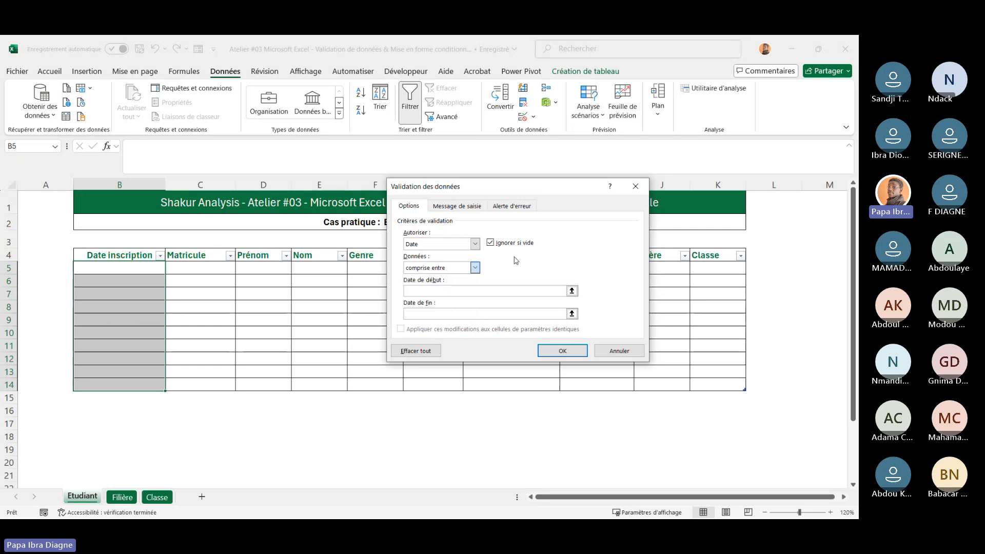
pyautogui.click(475, 245)
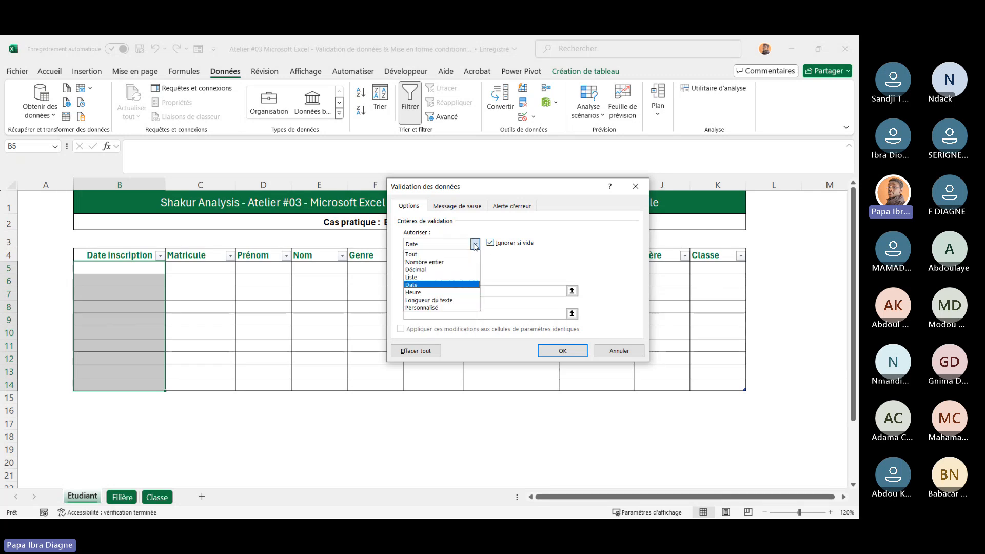
pyautogui.click(431, 285)
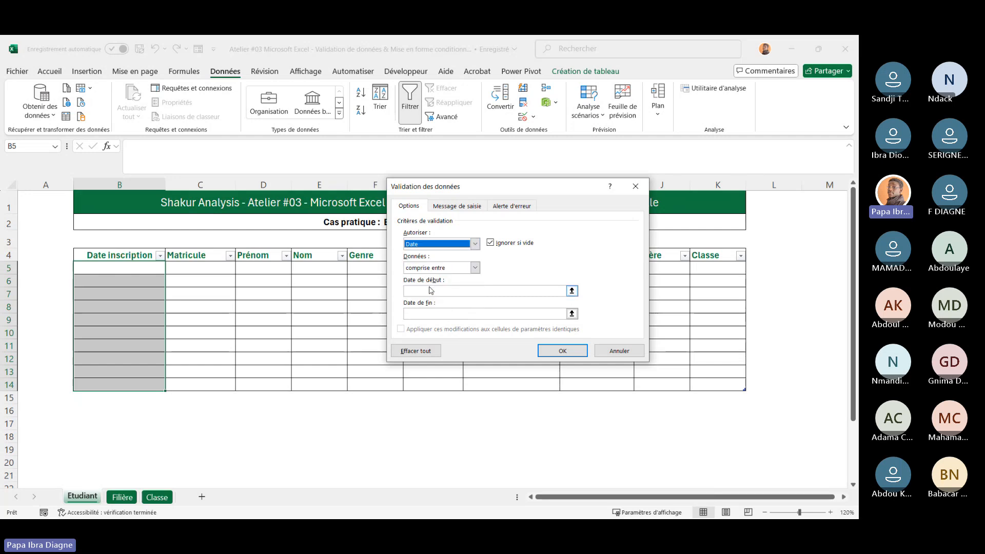
pyautogui.click(475, 268)
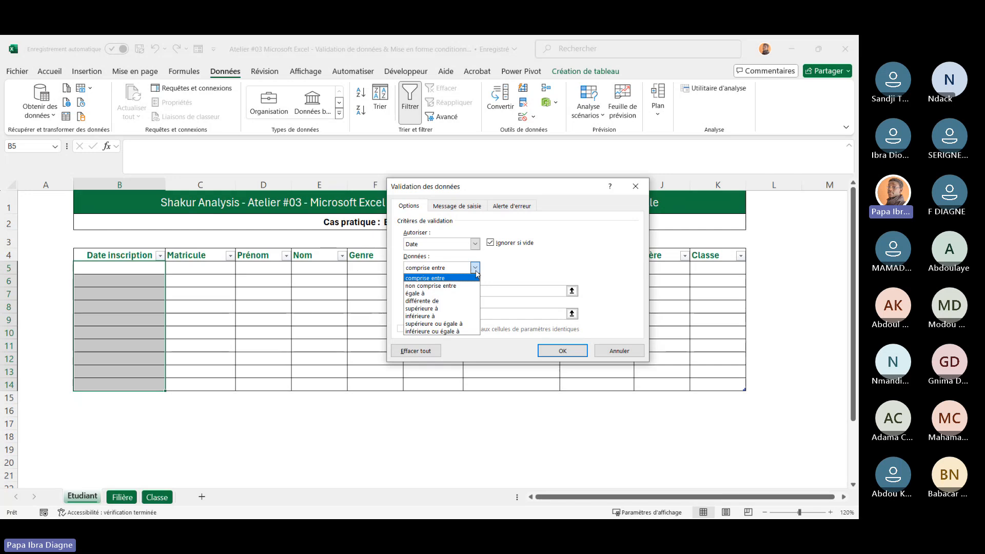
pyautogui.click(444, 332)
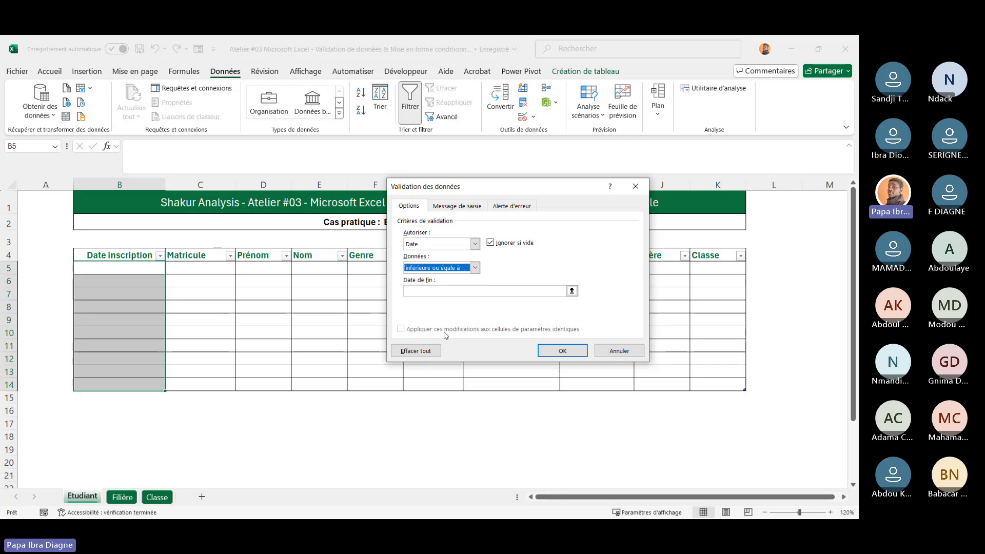
pyautogui.click(425, 292)
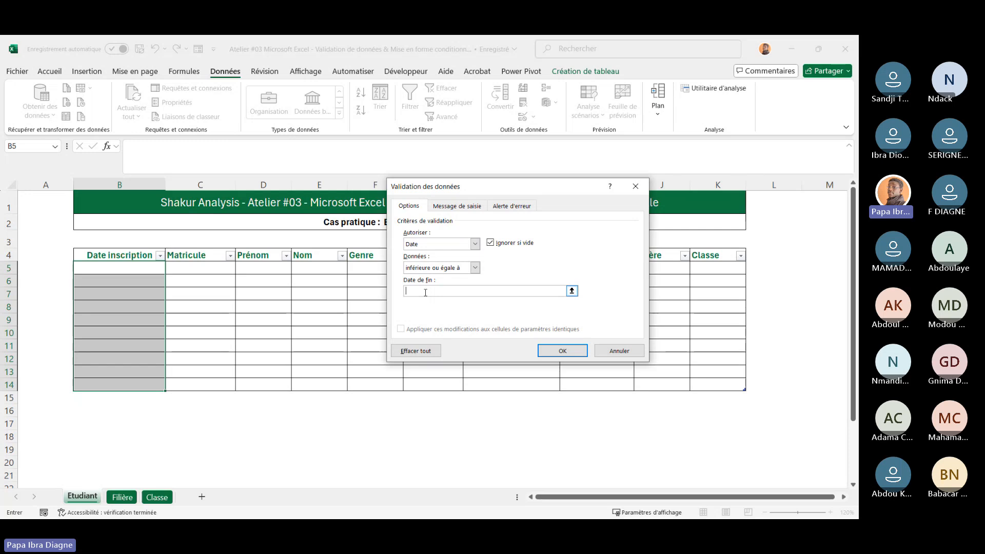
pyautogui.write('=')
pyautogui.write('aujou')
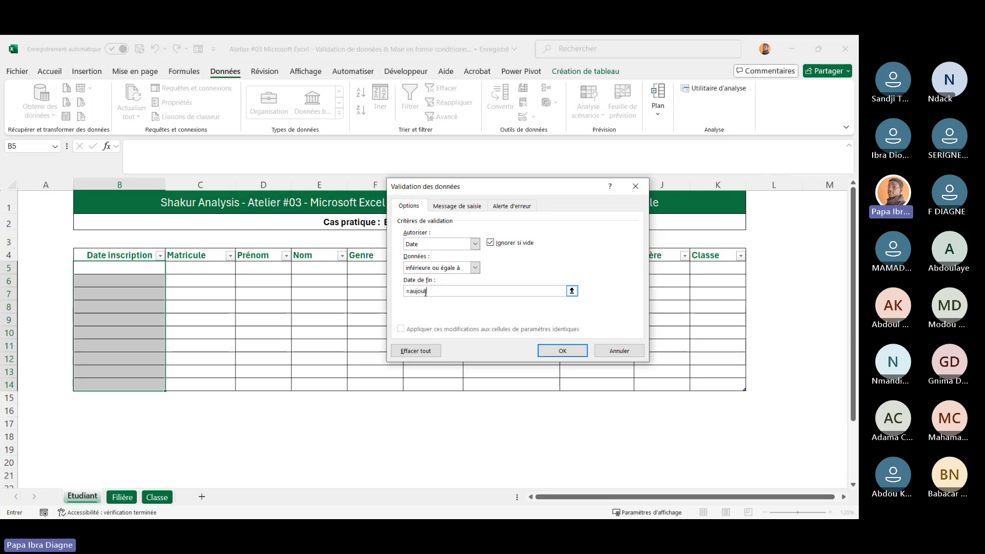
pyautogui.write('rdhui(')
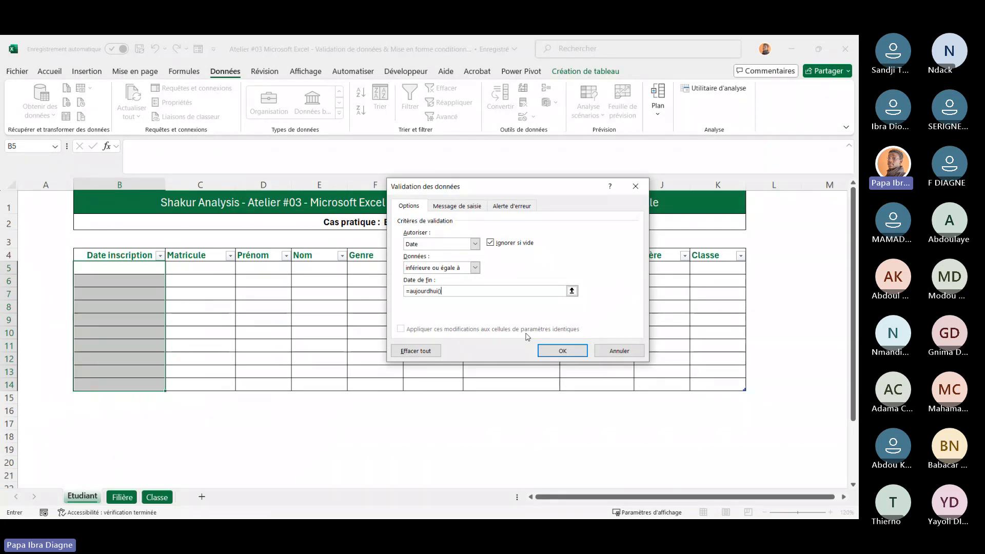
pyautogui.click(561, 351)
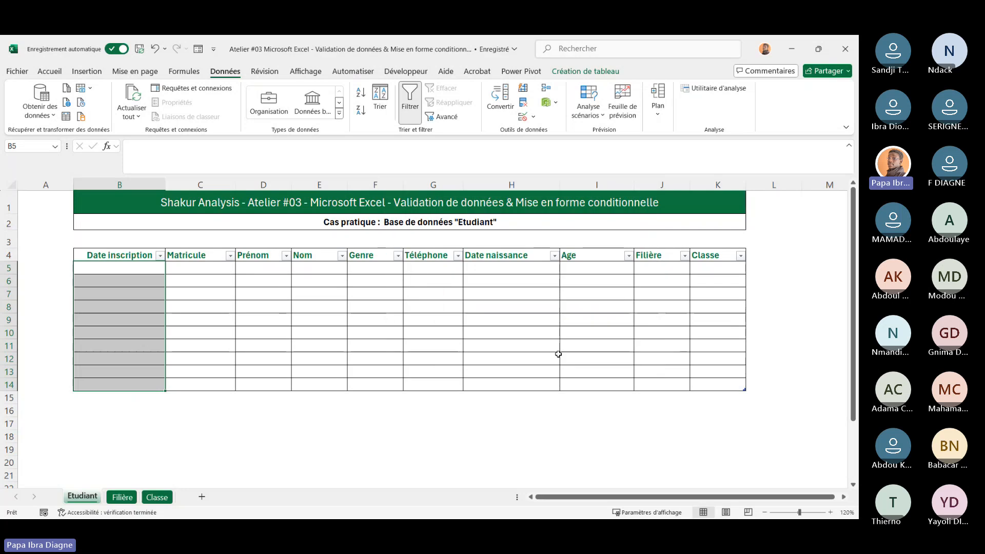
# Try entering 09/12/2024 in cell B5 to test the date rule, then close the validation alert
pyautogui.click(145, 272)
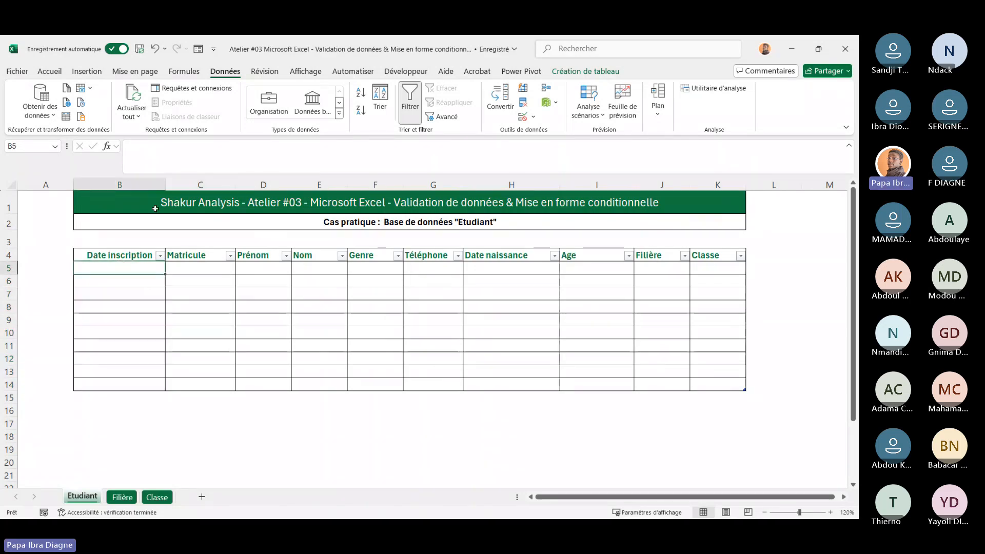
pyautogui.write('0')
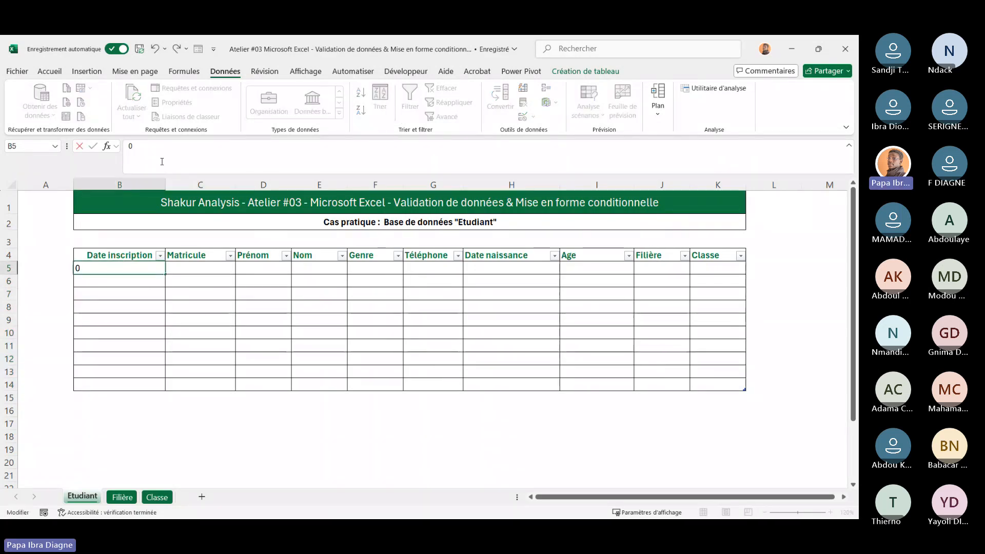
pyautogui.write('ç')
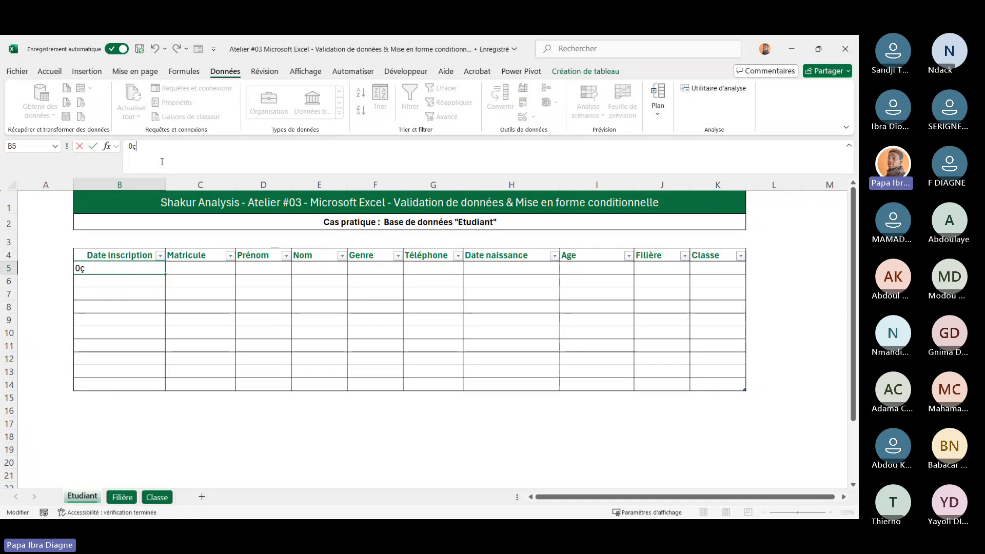
pyautogui.press('BackSpace')
pyautogui.write('9')
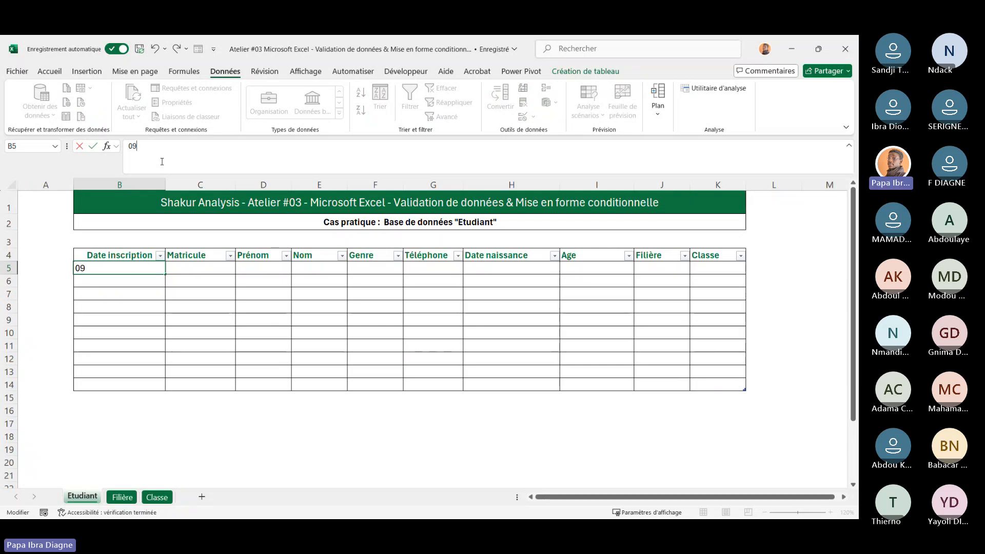
pyautogui.write('/12')
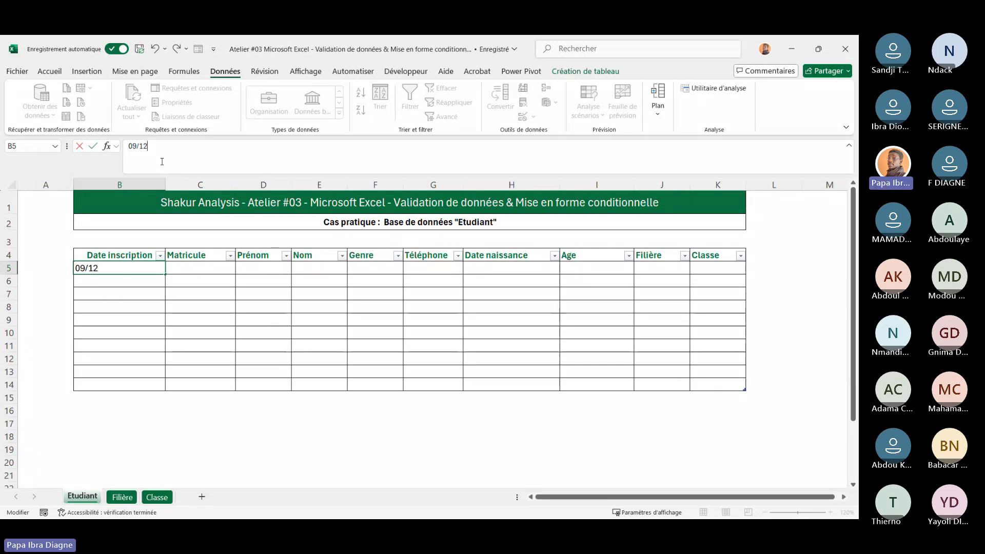
pyautogui.write('/2024')
pyautogui.press('Return')
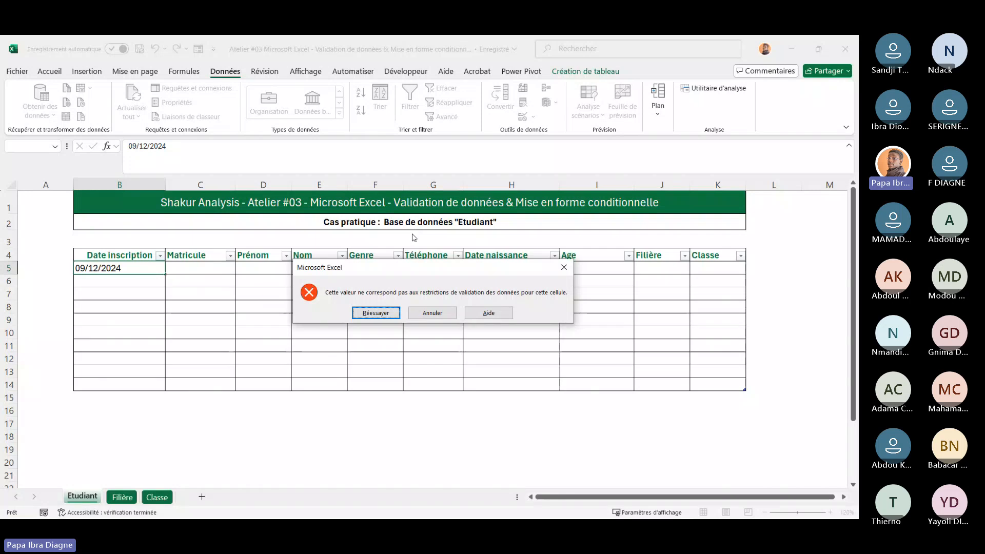
pyautogui.moveTo(419, 275); pyautogui.dragTo(387, 288)
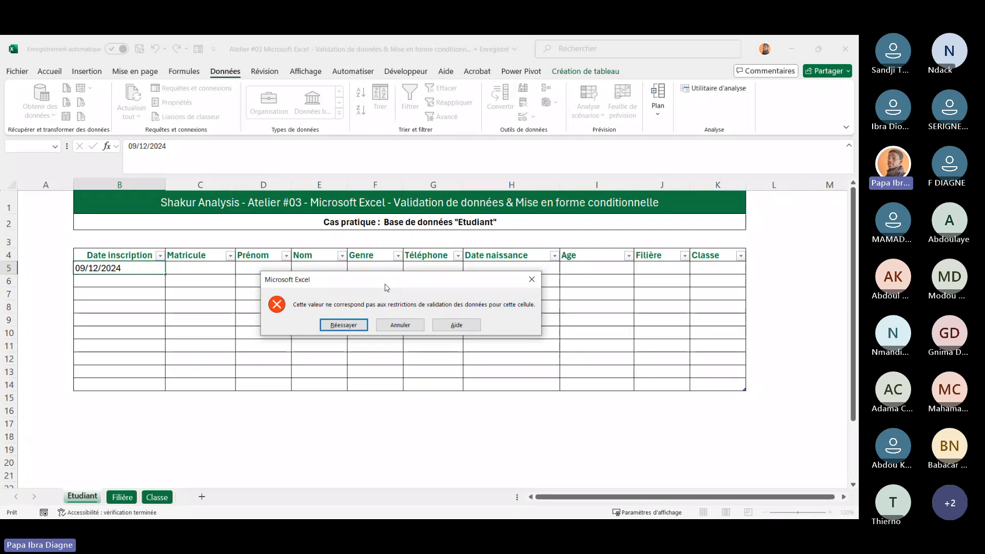
pyautogui.click(532, 279)
pyautogui.click(180, 308)
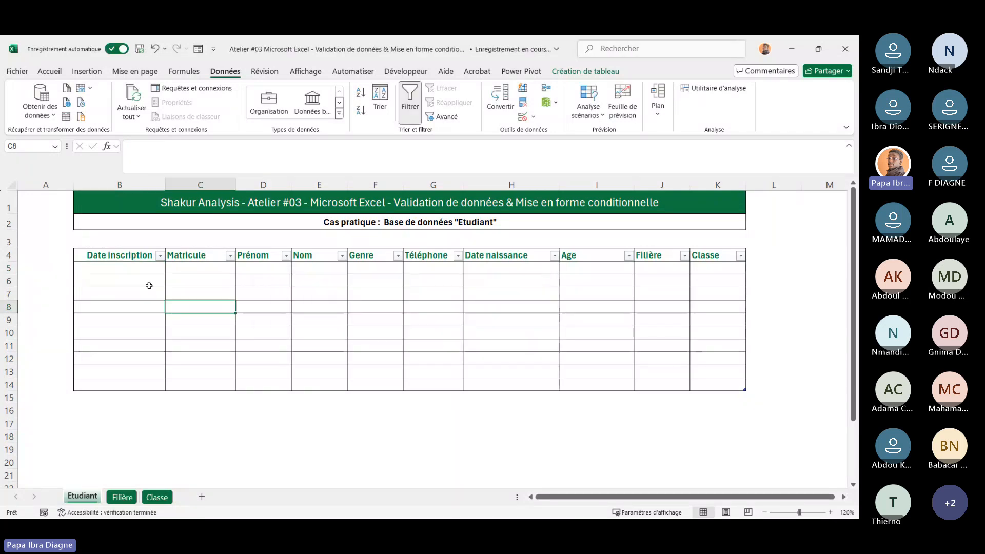
# Add an input message to B5:B14 titled Date reading "Veuillez saisir une date inférieure ou égale à aujourdhui", then select B5
pyautogui.moveTo(121, 267); pyautogui.dragTo(131, 365)
pyautogui.moveTo(132, 386); pyautogui.dragTo(132, 386)
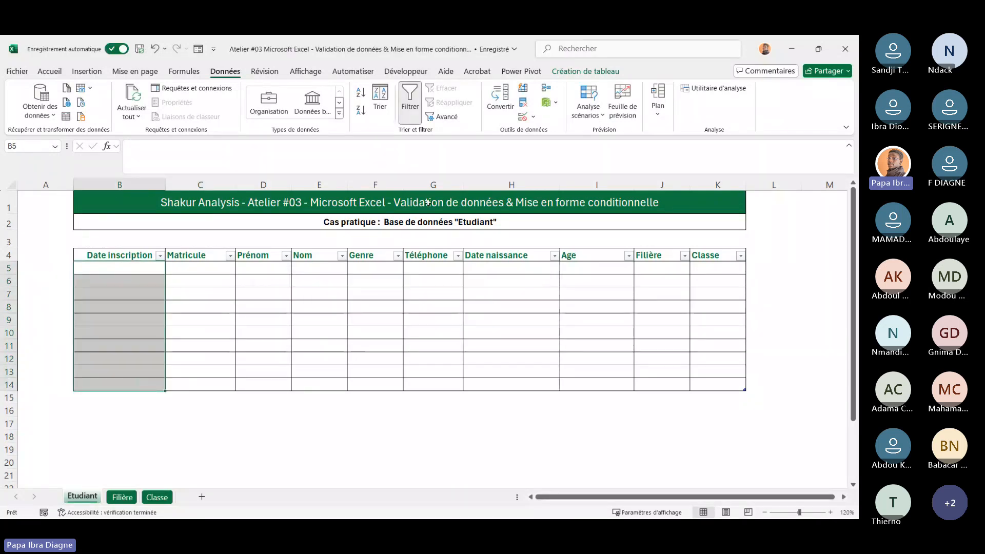
pyautogui.click(534, 117)
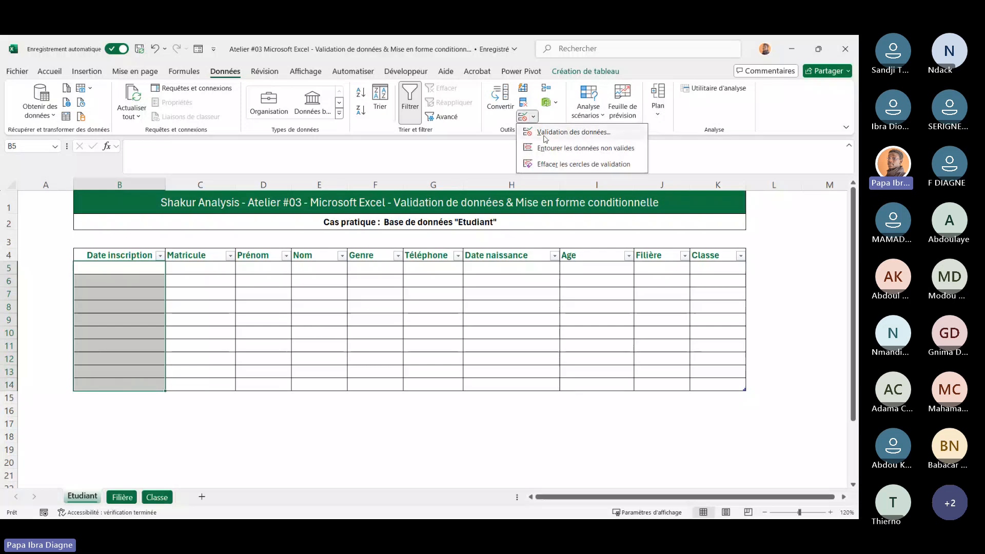
pyautogui.click(545, 134)
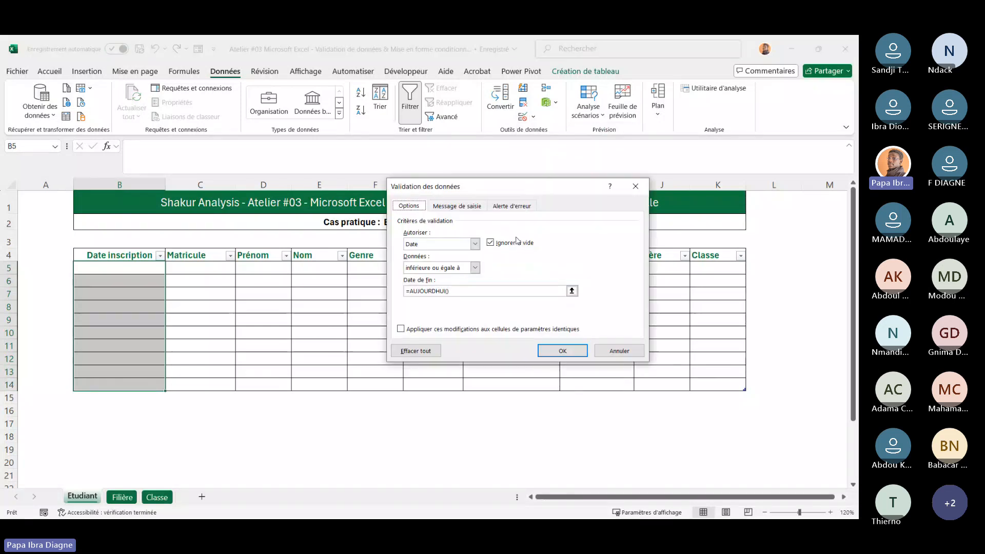
pyautogui.click(457, 206)
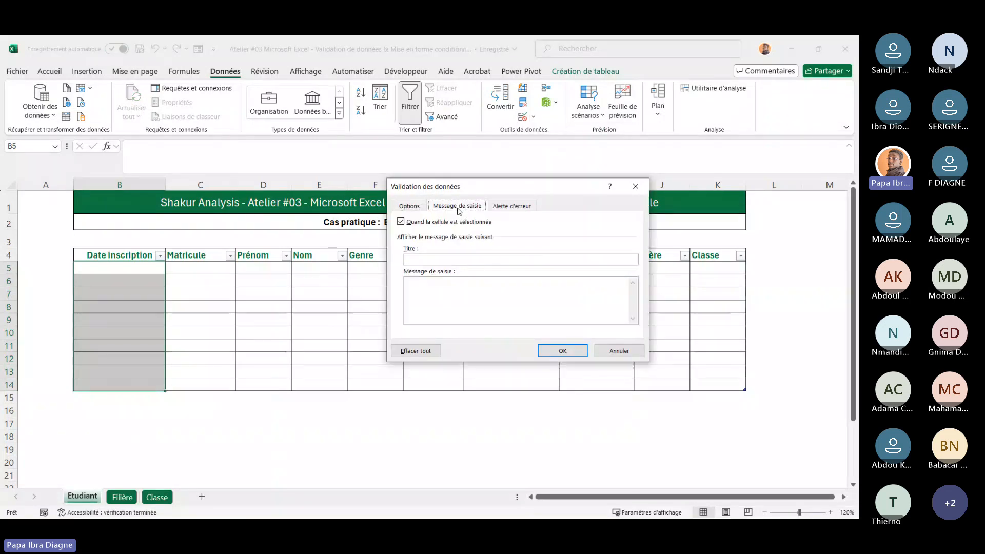
pyautogui.click(436, 260)
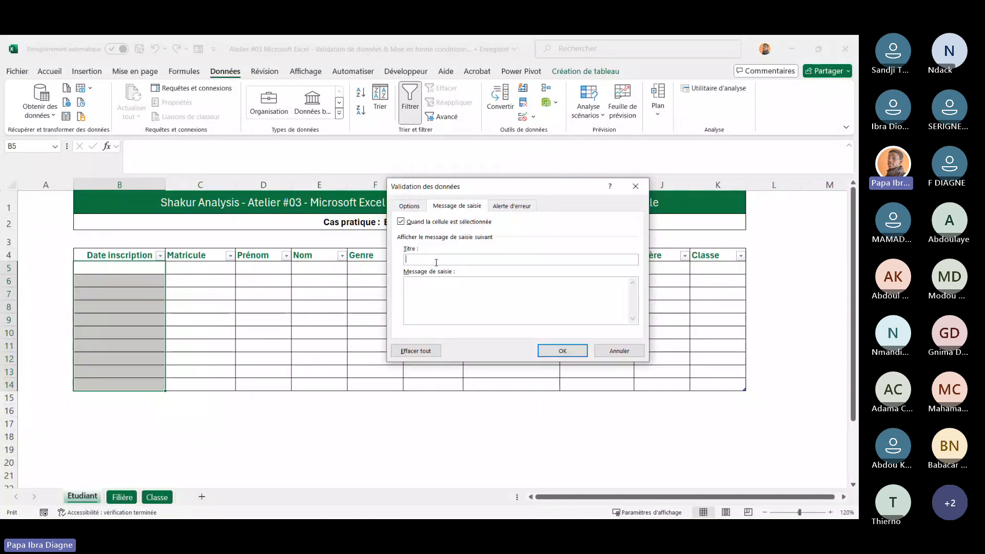
pyautogui.write('Date')
pyautogui.click(447, 289)
pyautogui.write('Ve')
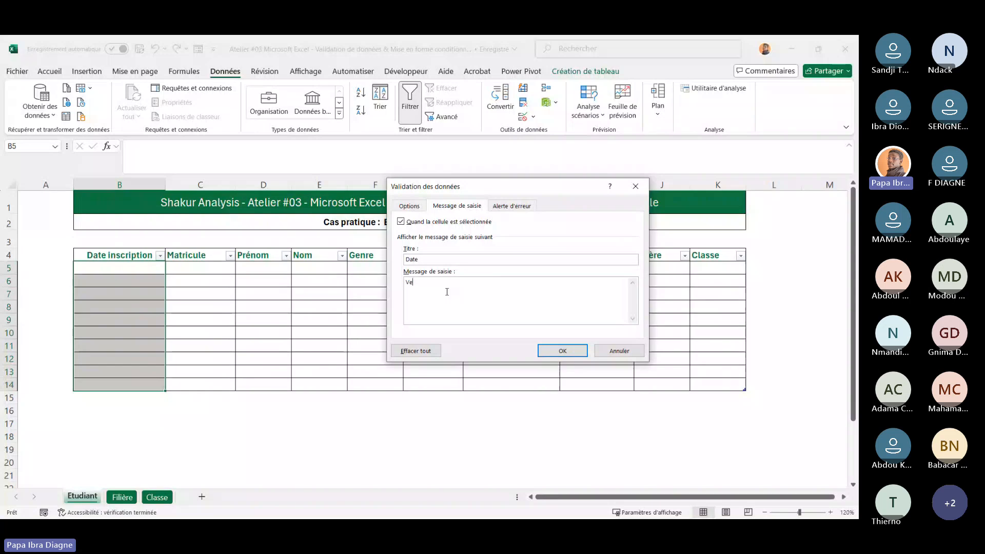
pyautogui.write('uillez saisir une date ')
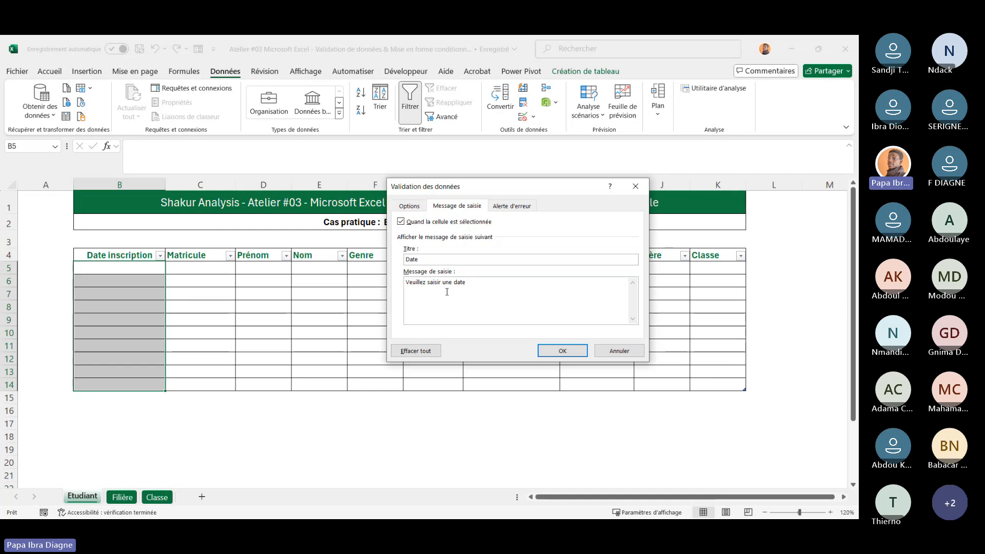
pyautogui.write('i')
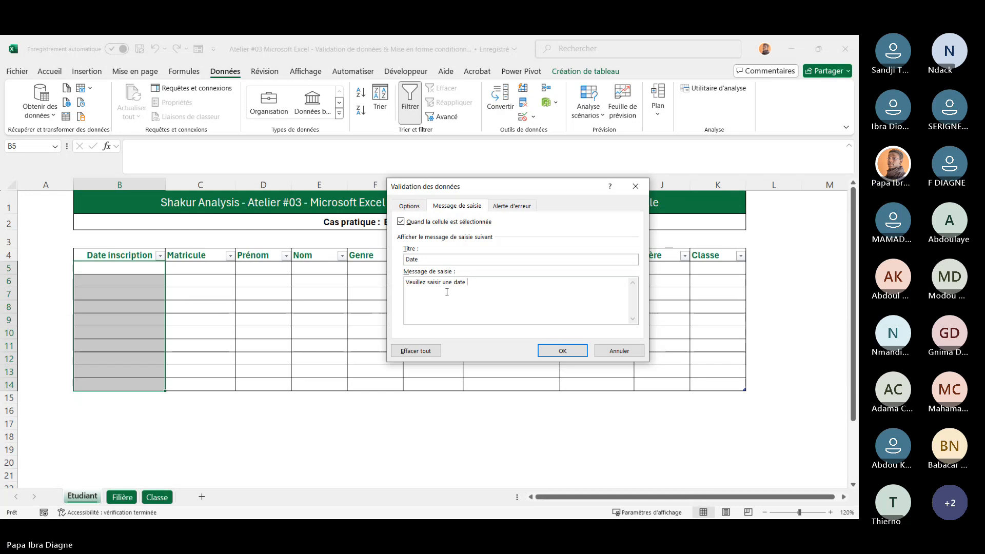
pyautogui.write('W')
pyautogui.write('in')
pyautogui.write('érrieure')
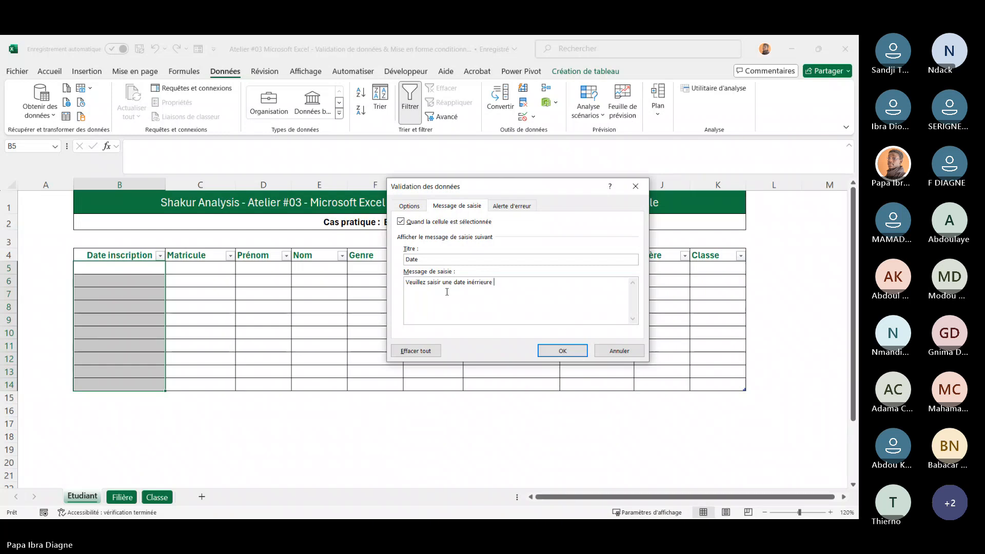
pyautogui.press('BackSpace')
pyautogui.press('BackSpace')
pyautogui.press('BackSpace')
pyautogui.press('BackSpace')
pyautogui.press('BackSpace')
pyautogui.press('BackSpace')
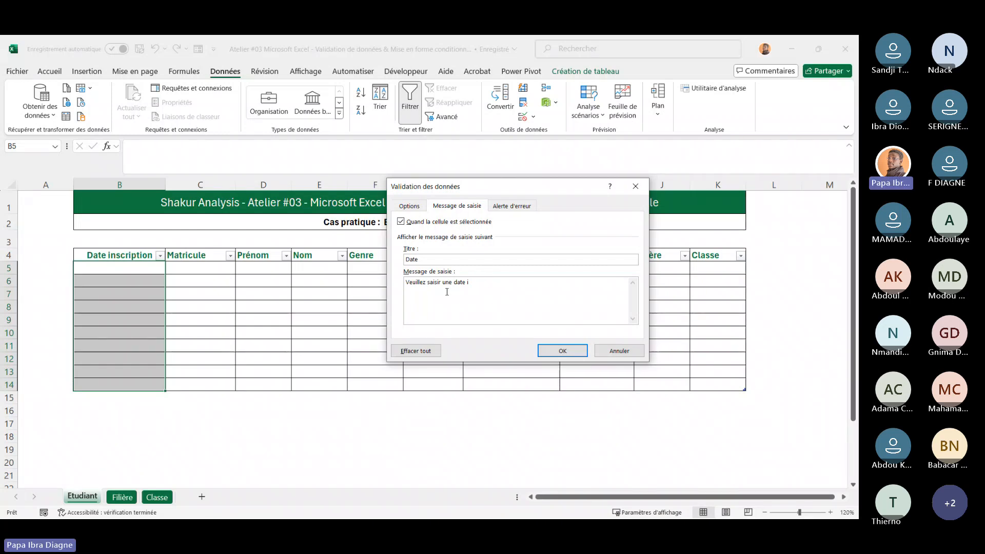
pyautogui.write('férieur')
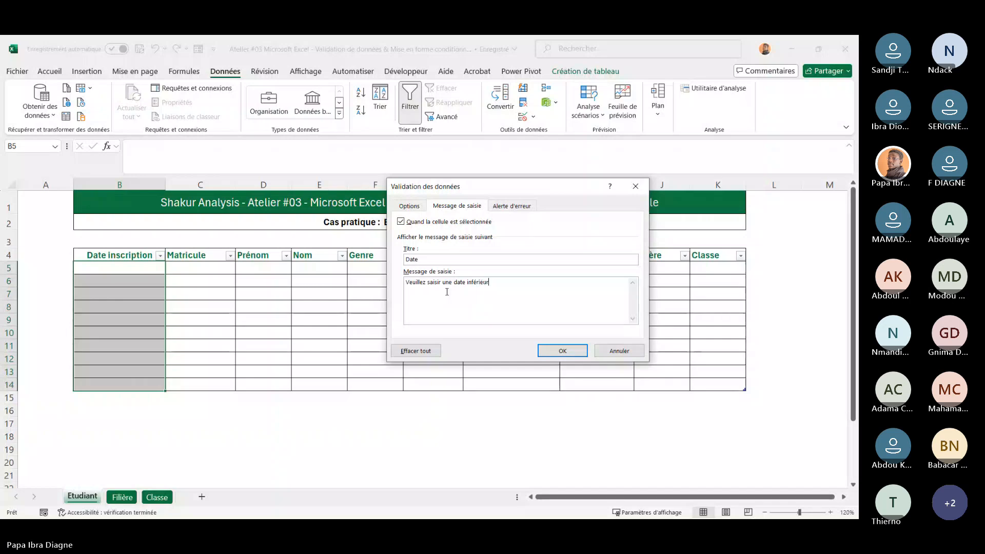
pyautogui.write('e ou ')
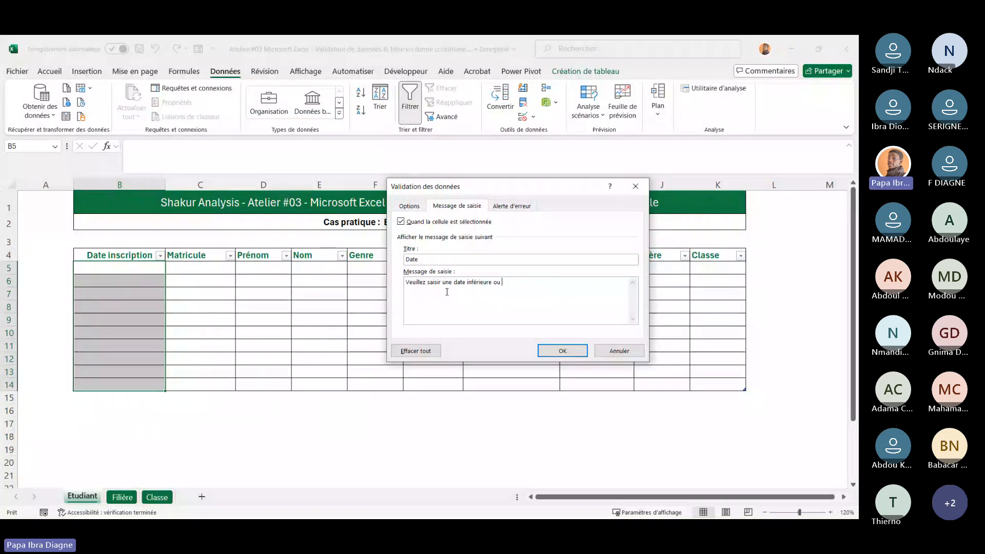
pyautogui.write('égale à ')
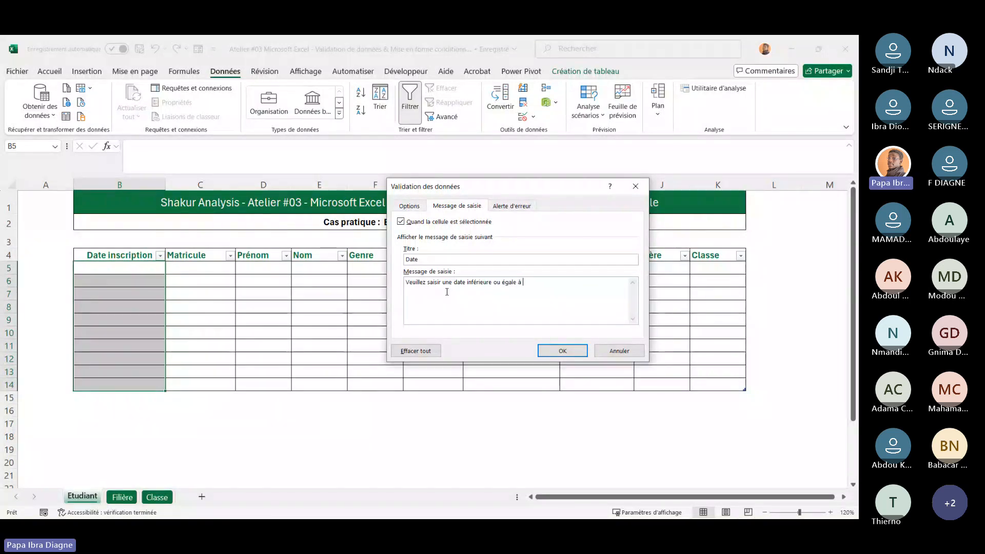
pyautogui.write('aujourdh')
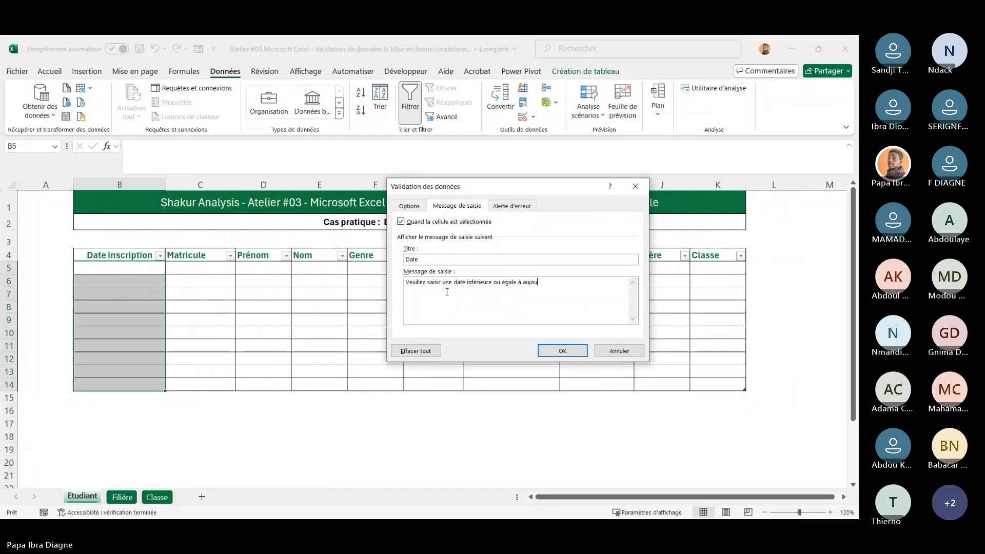
pyautogui.write('ui')
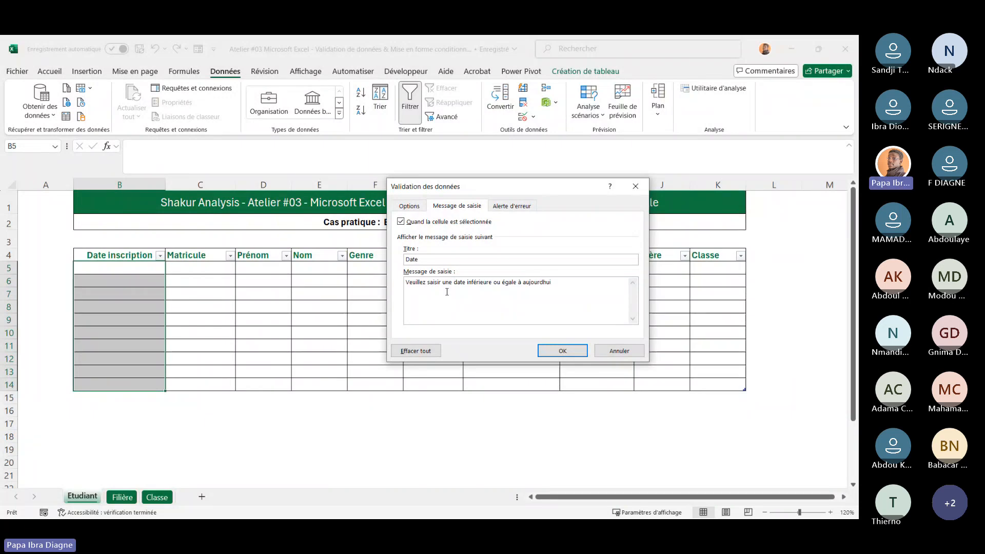
pyautogui.click(563, 352)
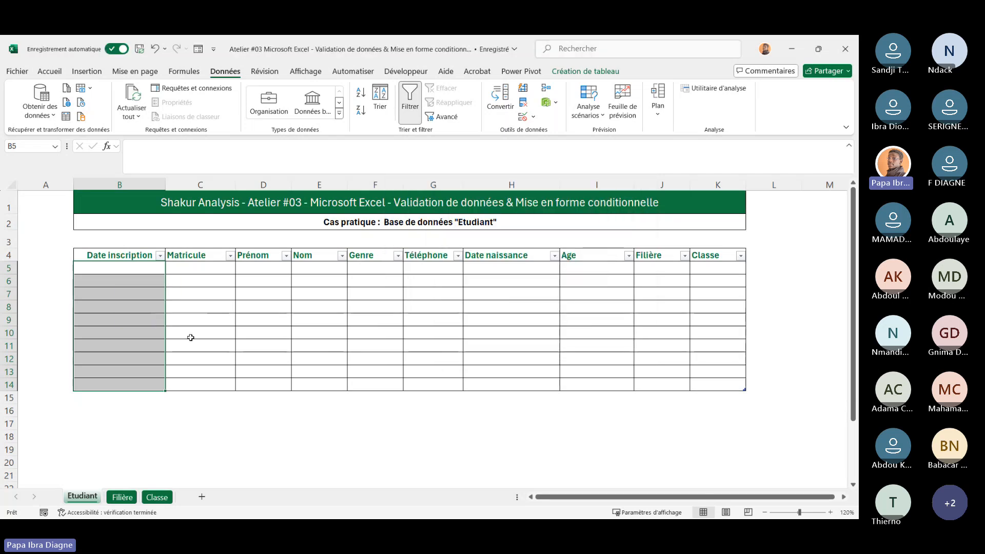
pyautogui.click(121, 269)
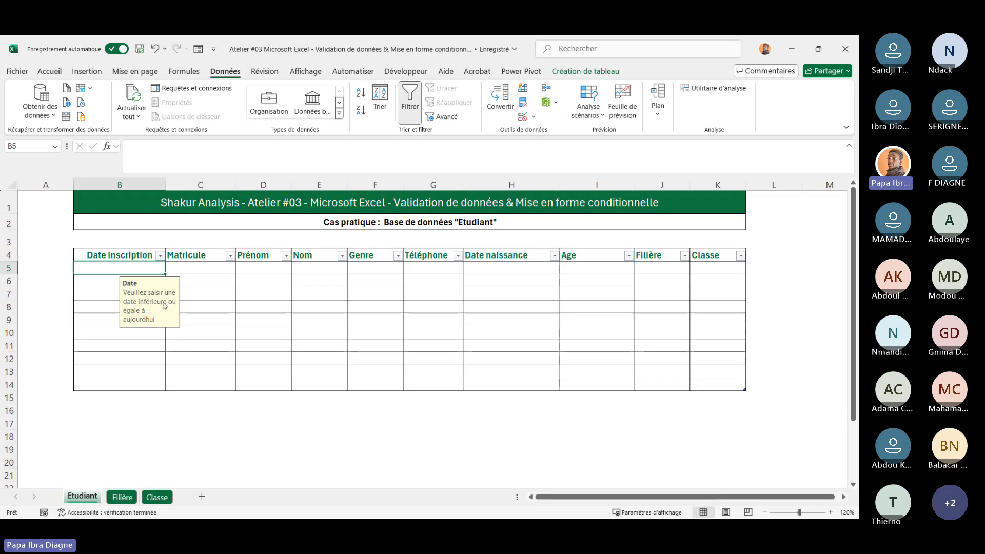
# Test the Date inscription rule by entering invalid text kjhjkhkj in B7, then cancel the rejected entry
pyautogui.click(136, 358)
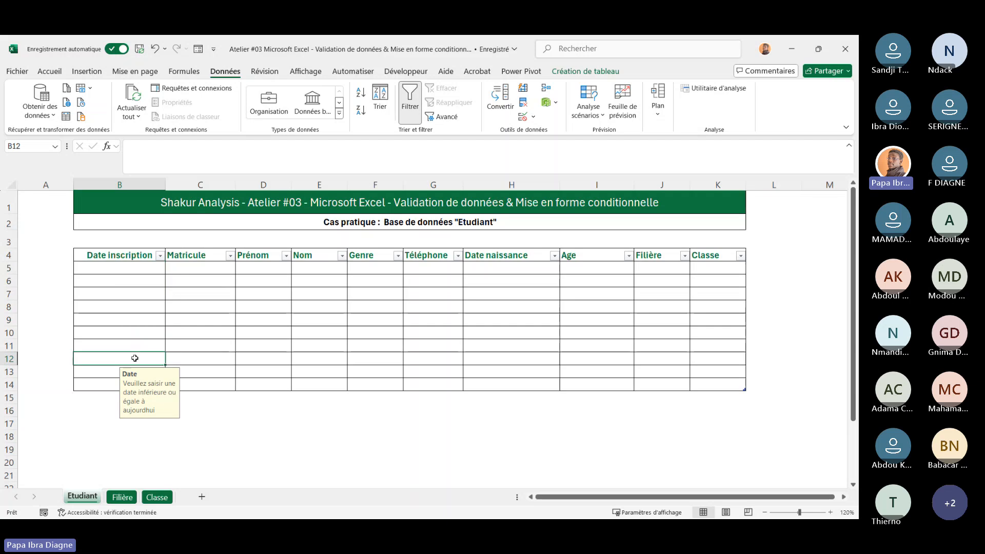
pyautogui.click(123, 284)
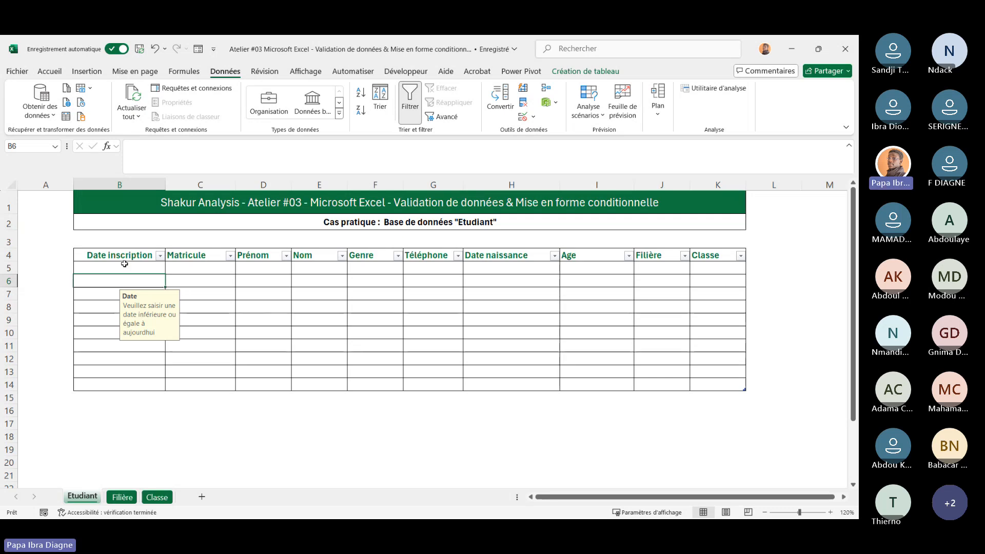
pyautogui.moveTo(124, 264); pyautogui.dragTo(124, 297)
pyautogui.click(100, 291)
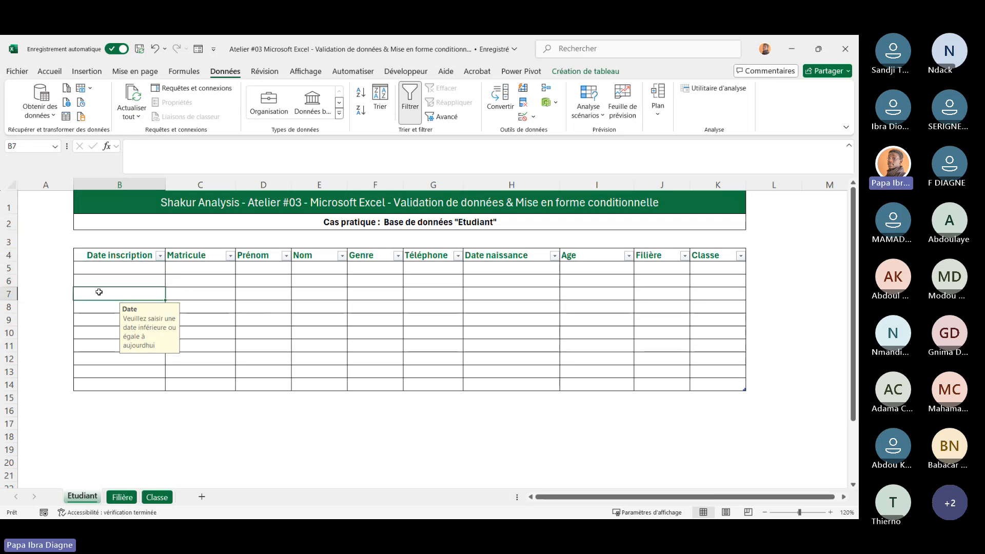
pyautogui.write('kjhjkhkj')
pyautogui.press('Return')
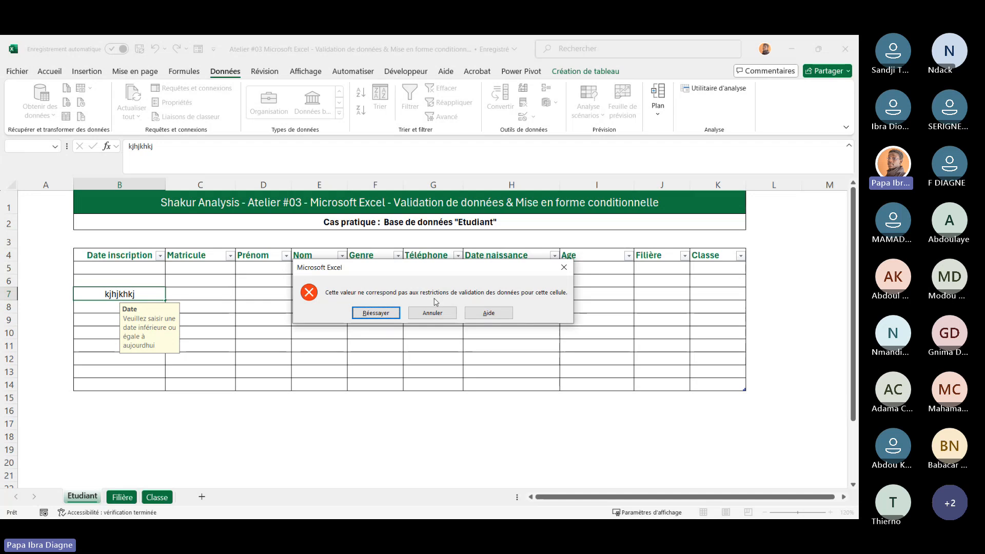
pyautogui.click(433, 312)
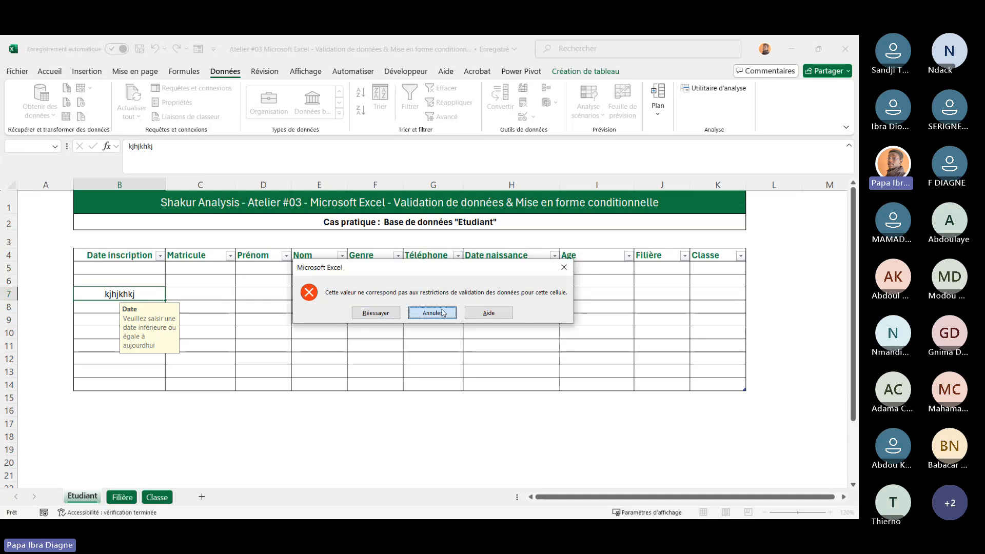
# Reopen data validation for B5:B14 and give the Stop error alert the title Date incorrecte
pyautogui.moveTo(120, 265); pyautogui.dragTo(131, 381)
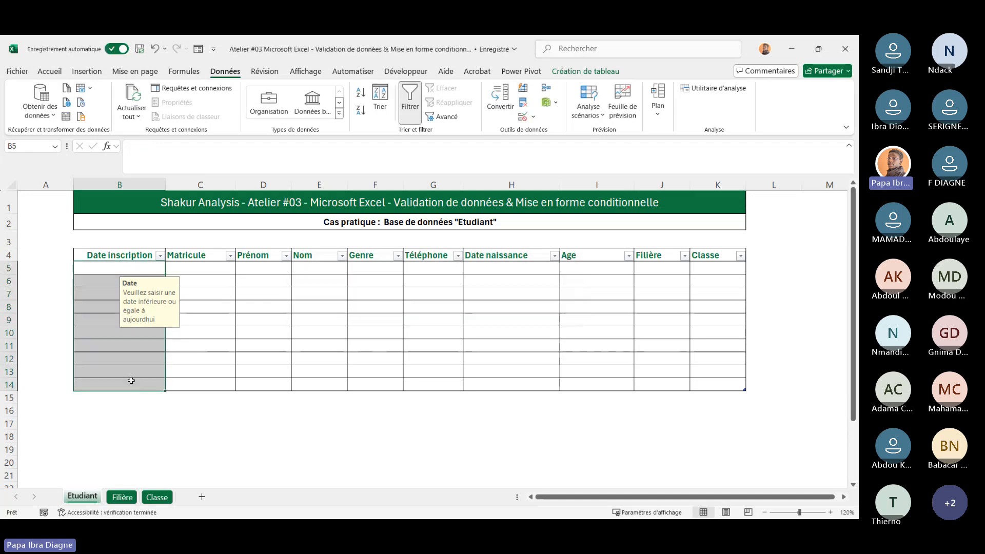
pyautogui.click(533, 117)
pyautogui.click(540, 133)
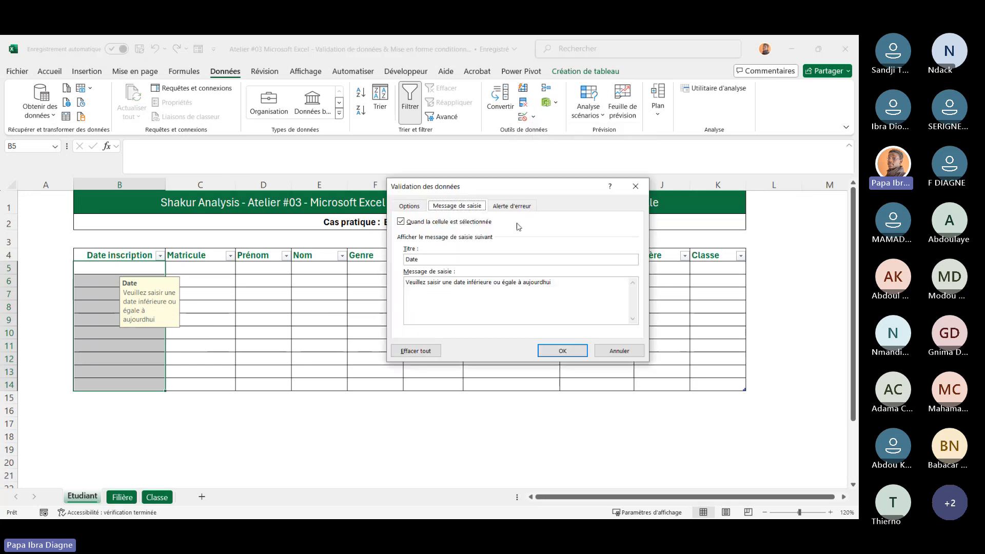
pyautogui.click(511, 207)
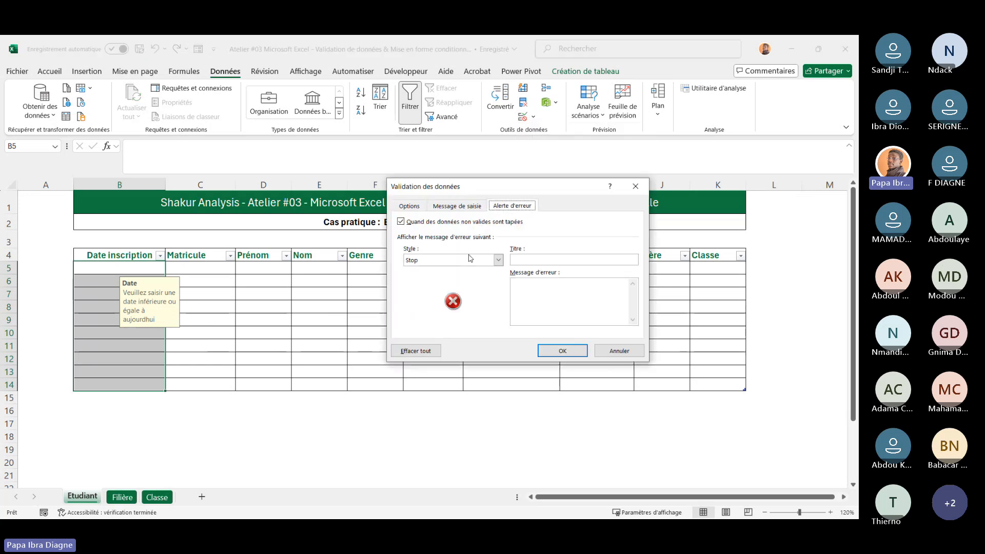
pyautogui.click(528, 261)
pyautogui.write('Date in')
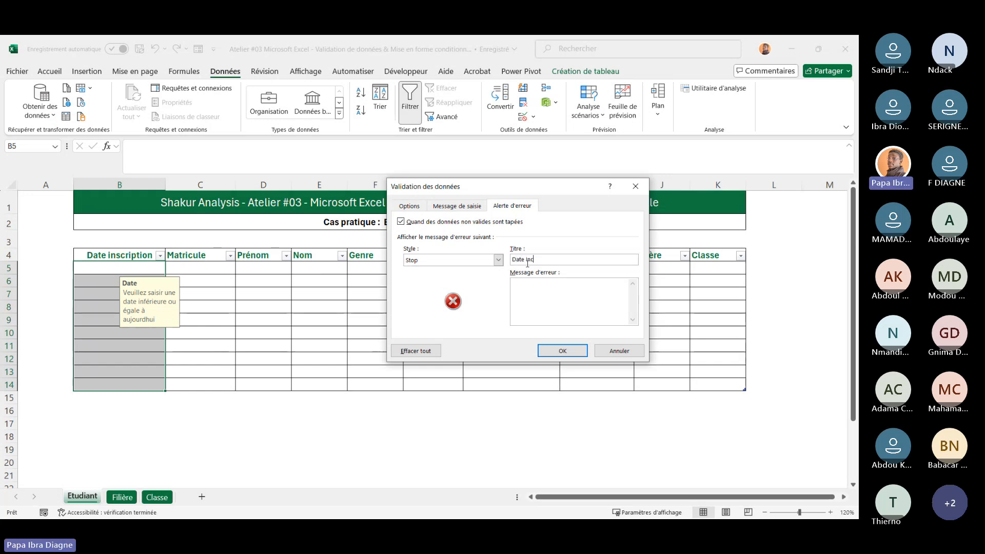
pyautogui.write('correcte')
# Set the error alert message to "Veuillez respecter les règles de saisie" and confirm the validation
pyautogui.click(539, 283)
pyautogui.write('Veuillez respe')
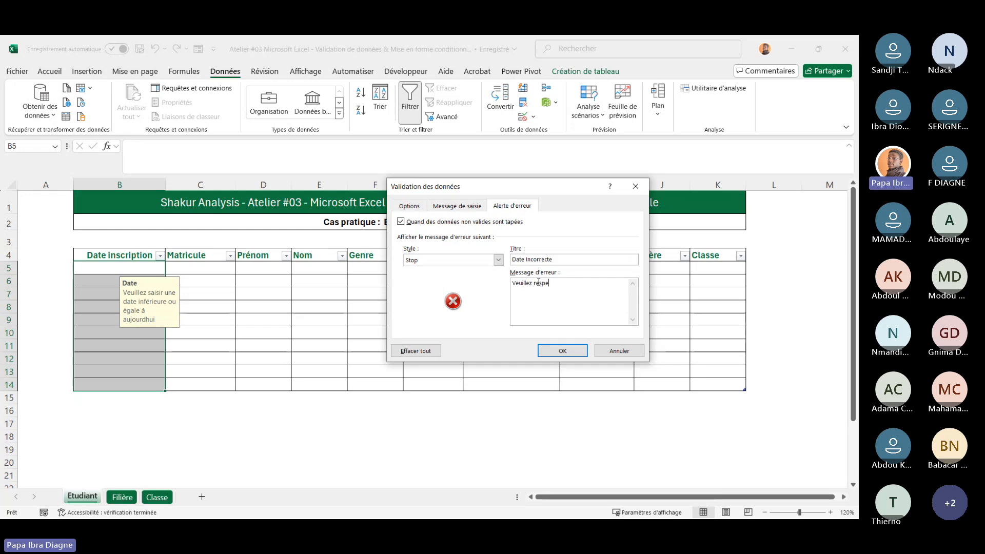
pyautogui.write('cter l')
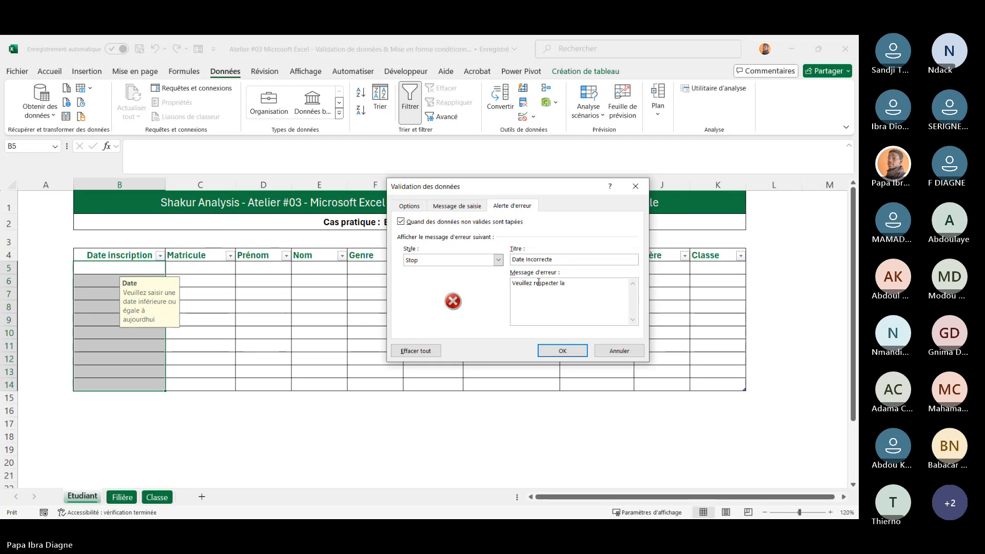
pyautogui.write('es r')
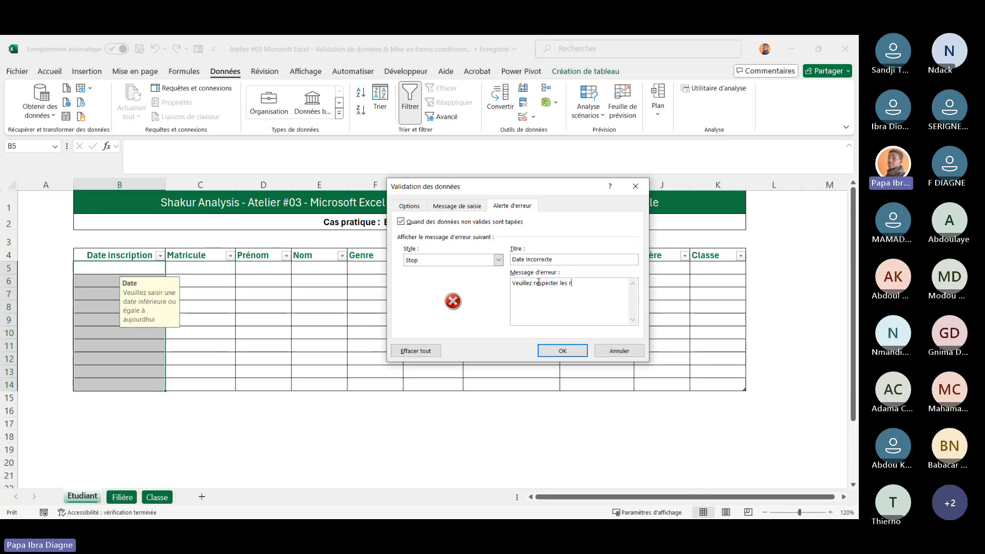
pyautogui.write('égles de s')
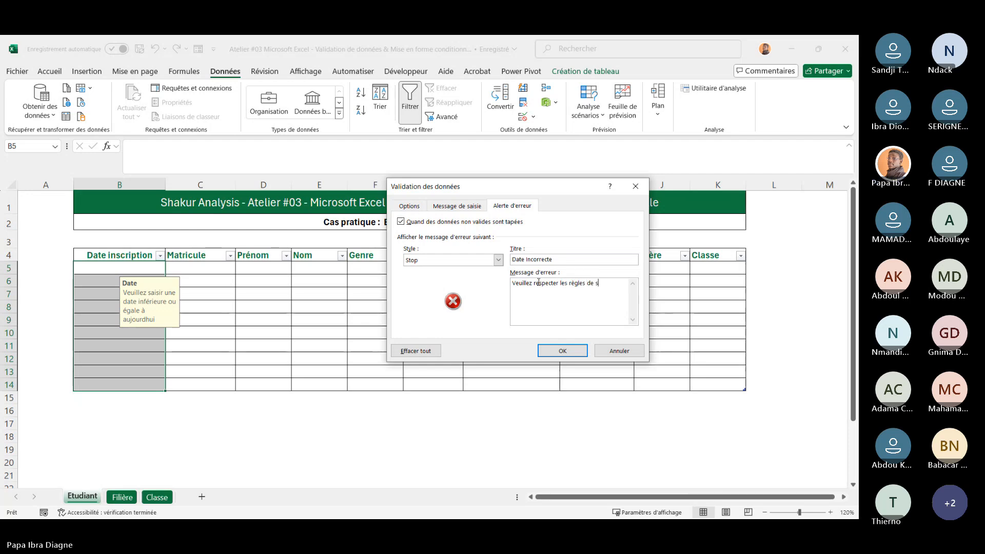
pyautogui.write('aisie')
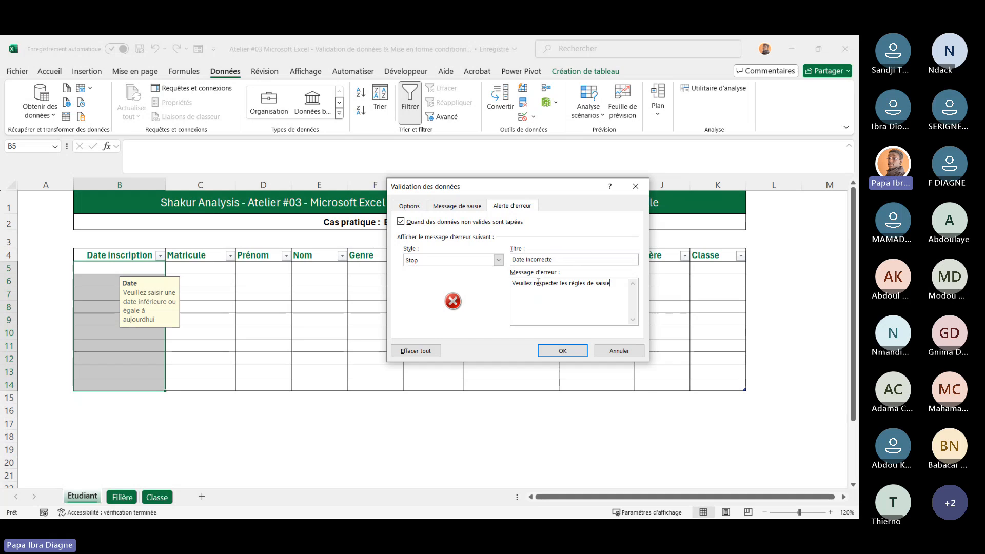
pyautogui.click(561, 350)
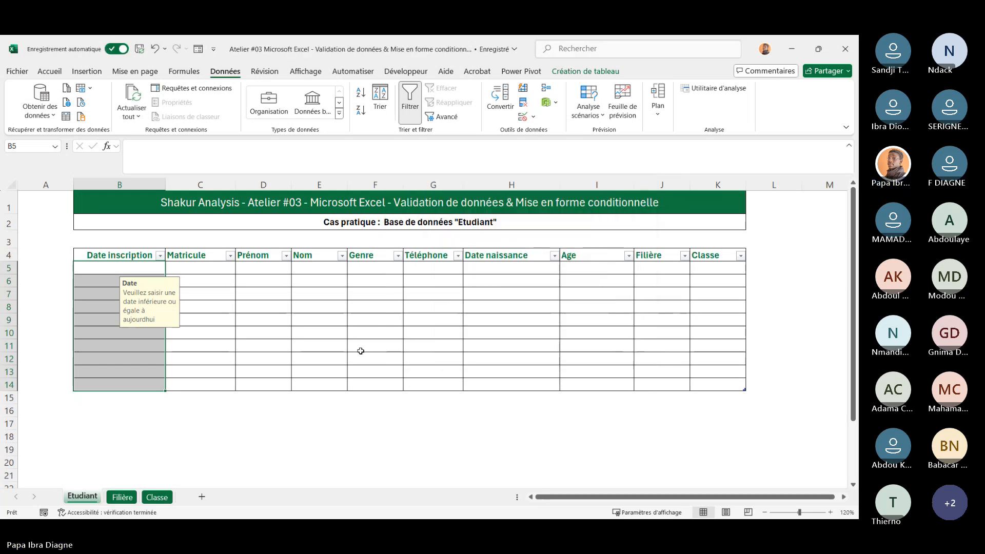
# Test the new error alert by entering jjhkjh in B10, then close the alert
pyautogui.click(114, 337)
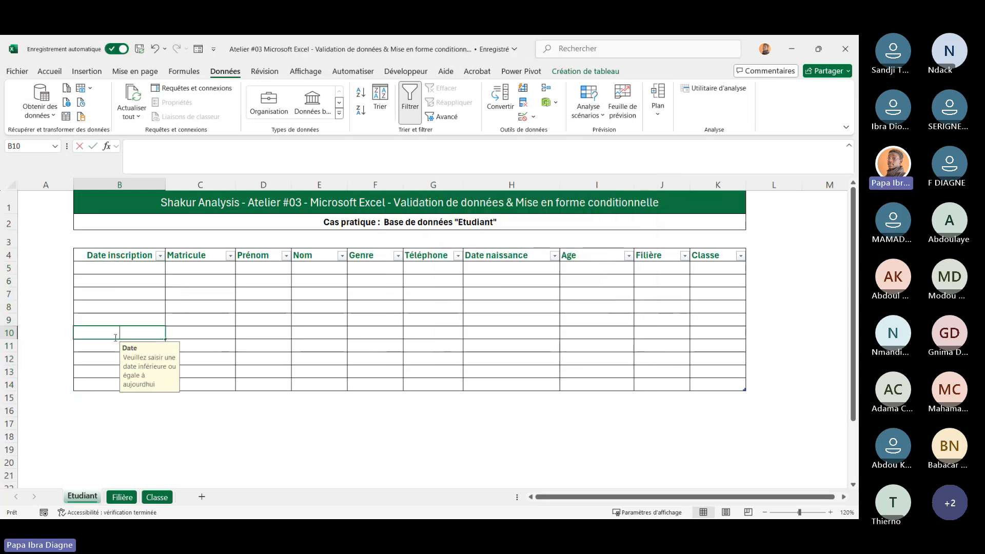
pyautogui.write('jjhkjh')
pyautogui.press('Return')
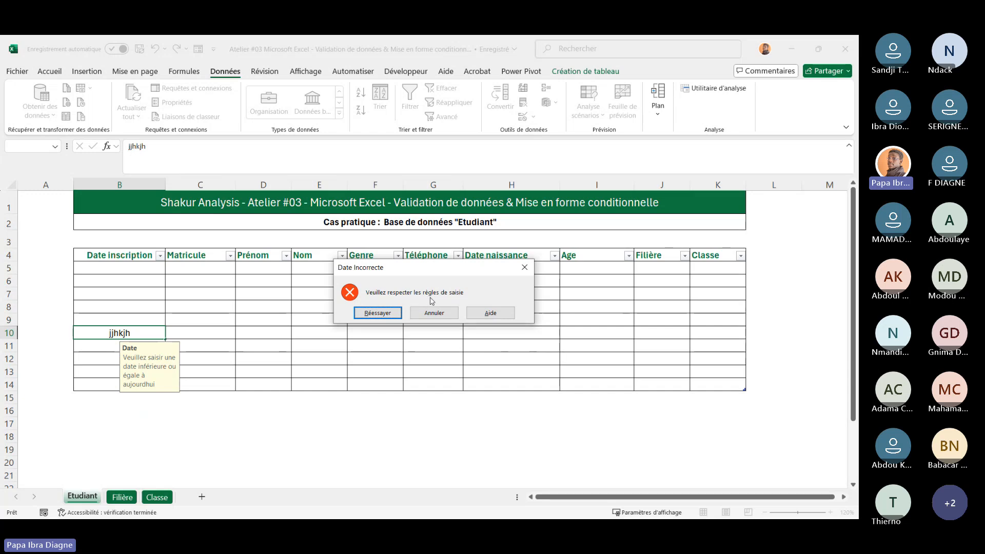
pyautogui.click(525, 267)
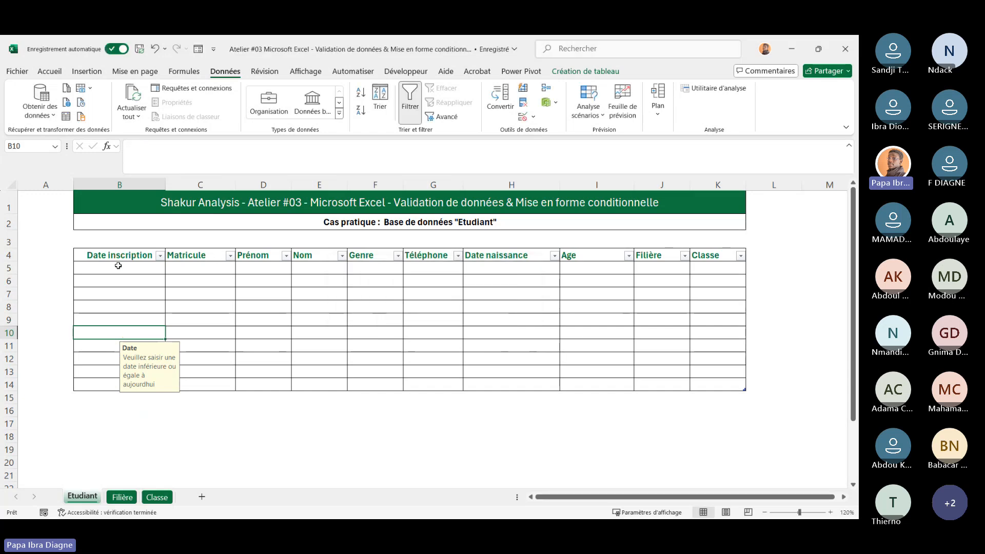
# Review the B5:B14 validation settings across the criteria, input message and error alert tabs, then cancel
pyautogui.moveTo(119, 266); pyautogui.dragTo(128, 382)
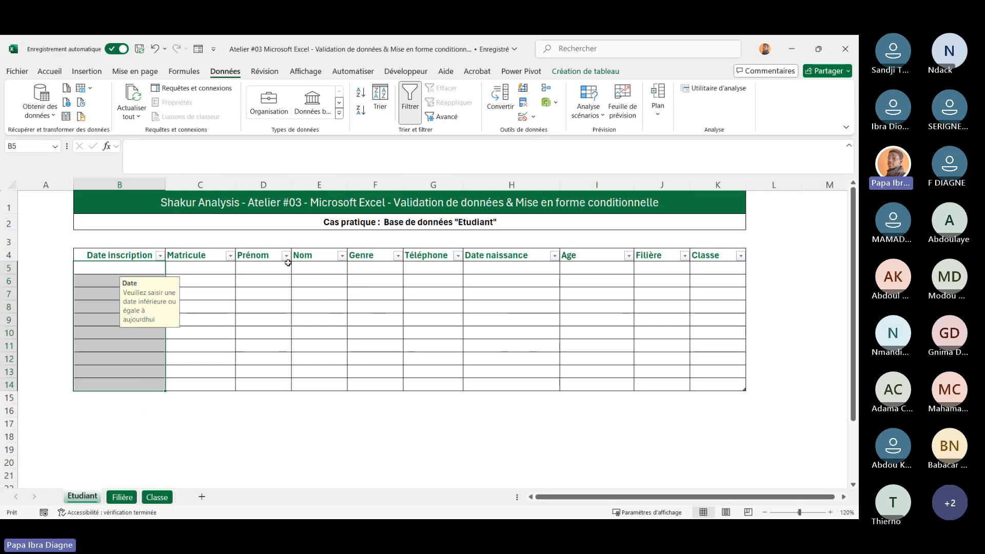
pyautogui.click(534, 121)
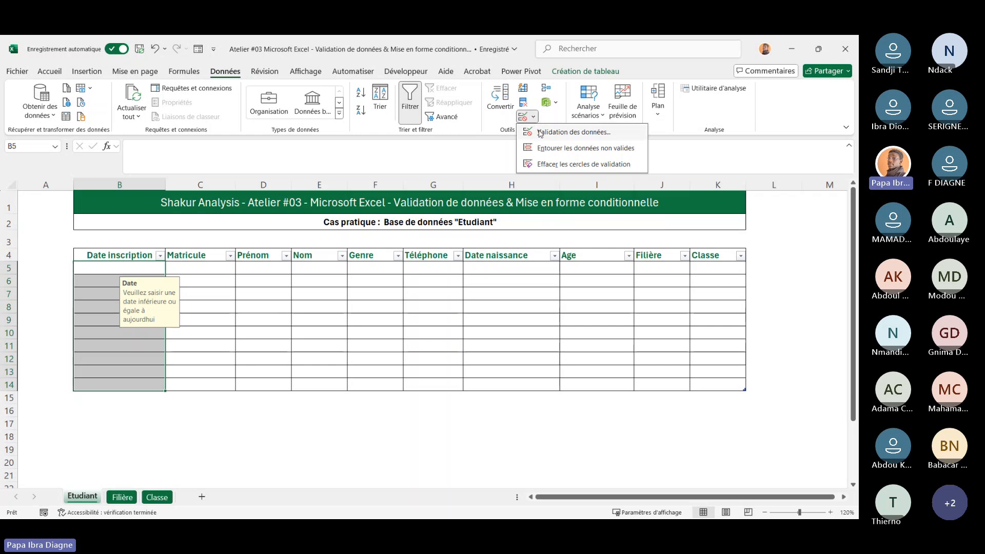
pyautogui.click(539, 134)
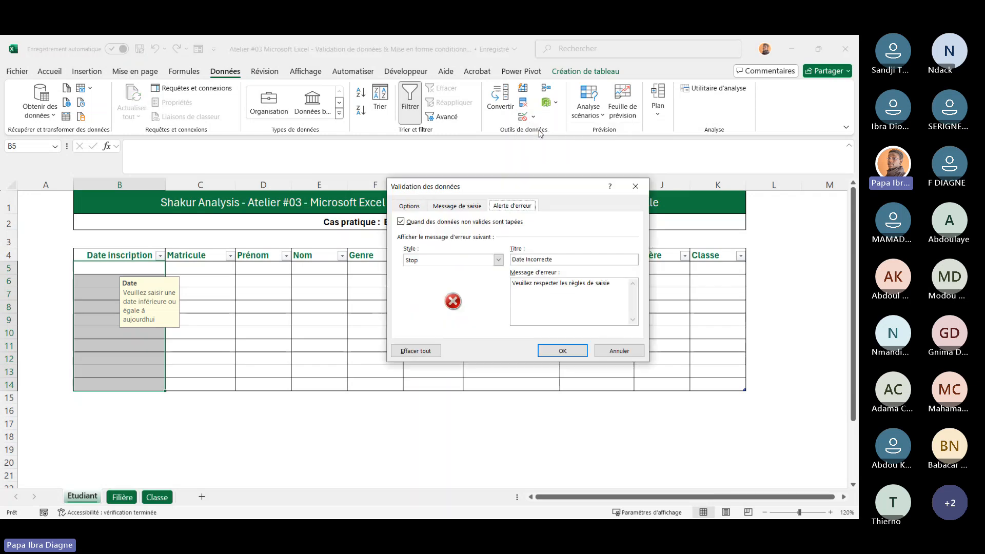
pyautogui.click(410, 206)
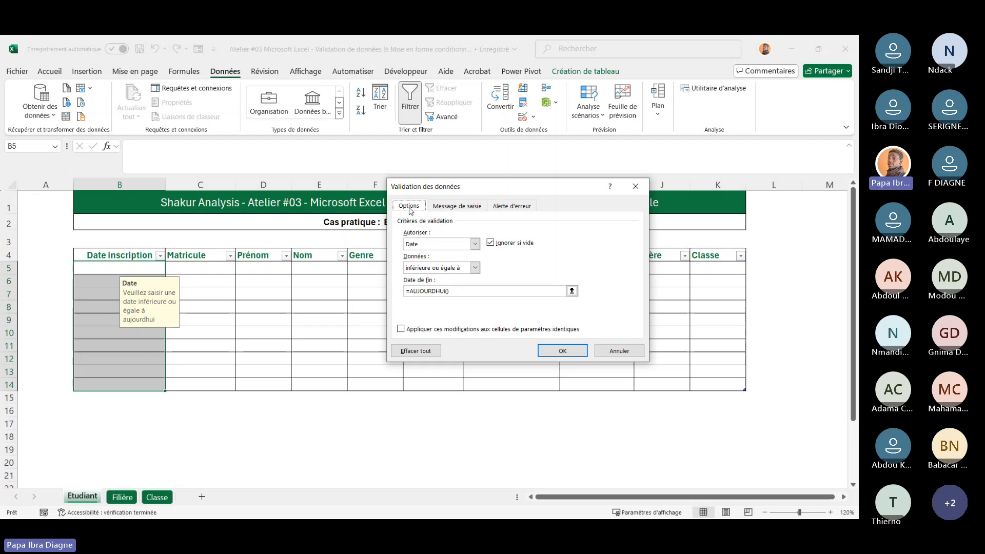
pyautogui.click(476, 245)
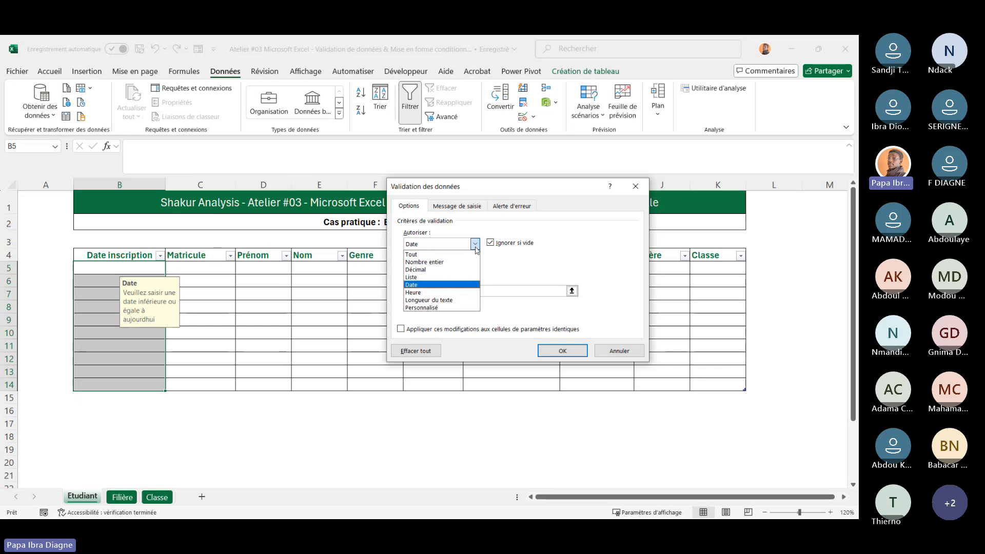
pyautogui.click(475, 245)
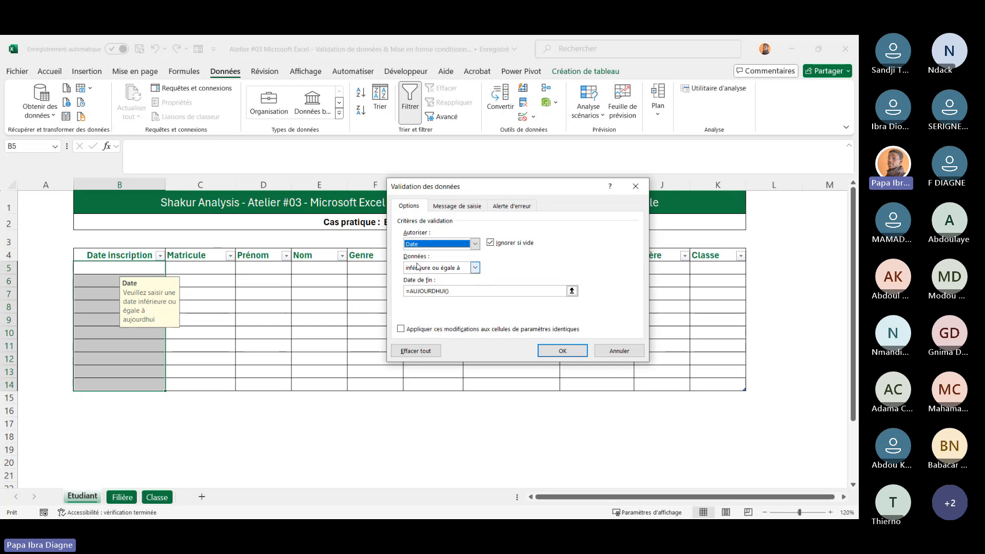
pyautogui.click(481, 270)
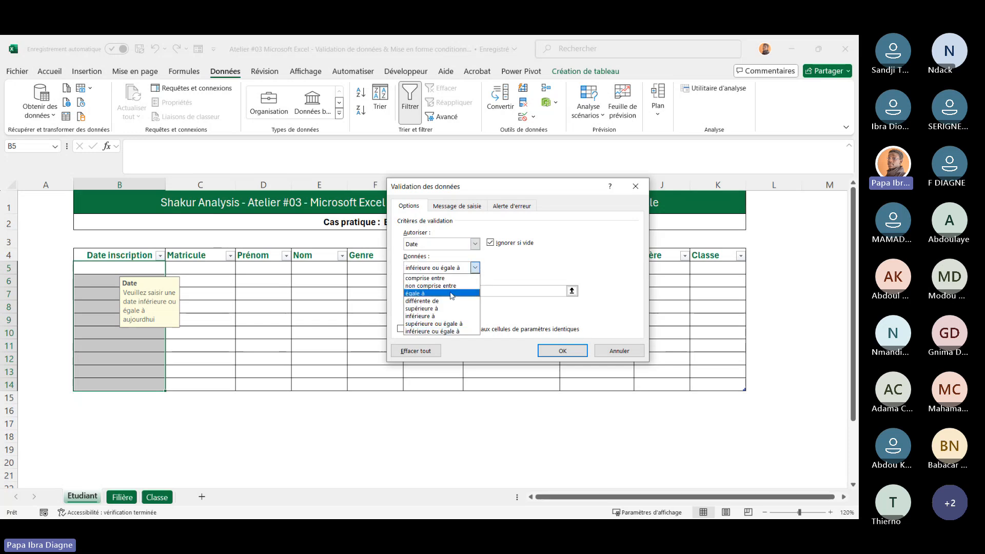
pyautogui.click(520, 260)
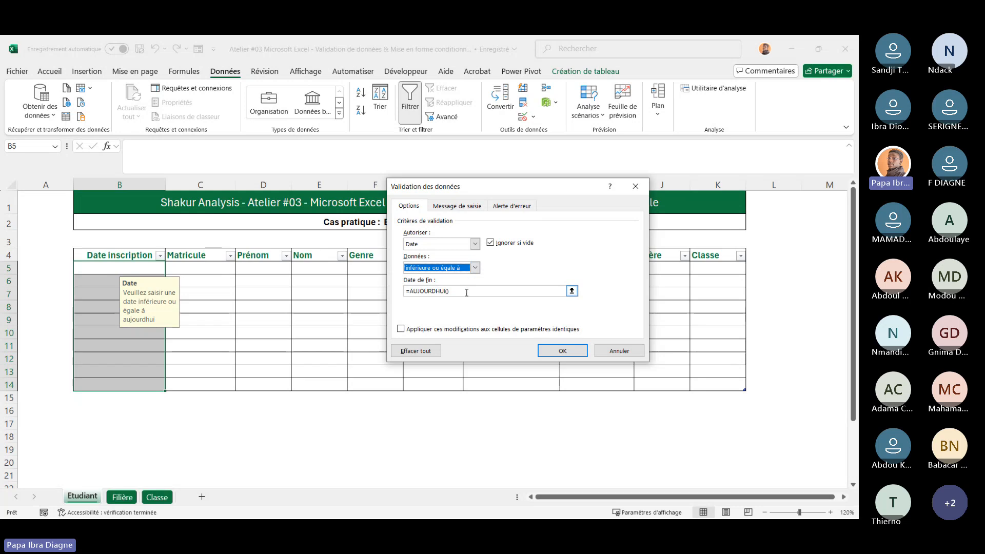
pyautogui.click(454, 207)
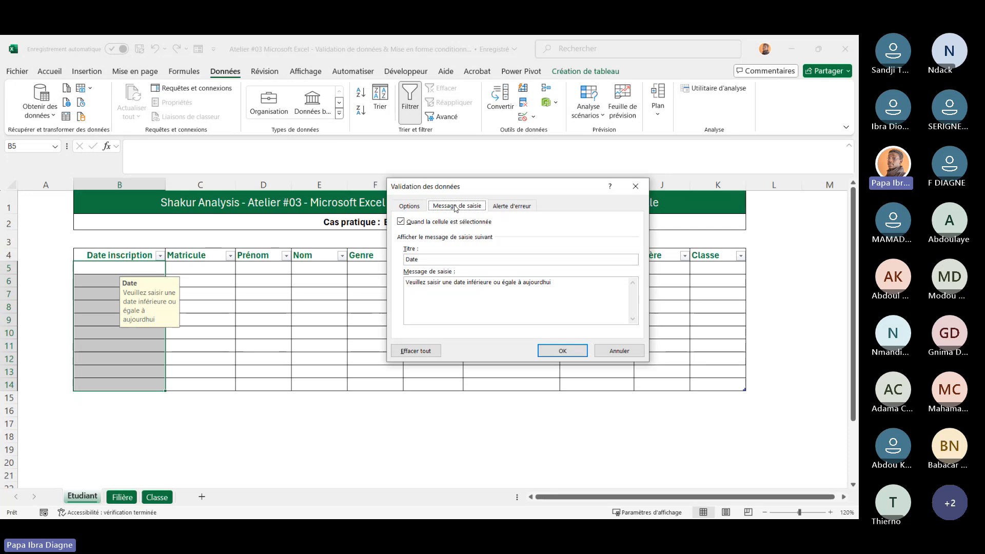
pyautogui.click(507, 207)
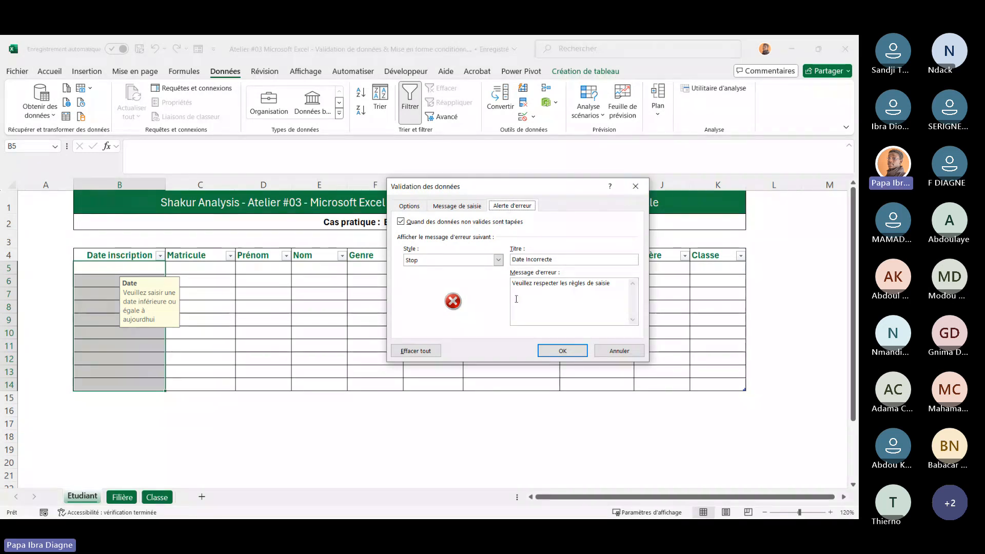
pyautogui.click(619, 351)
# Enter the date 08/12/2024 in cell B5 under Date inscription
pyautogui.click(102, 265)
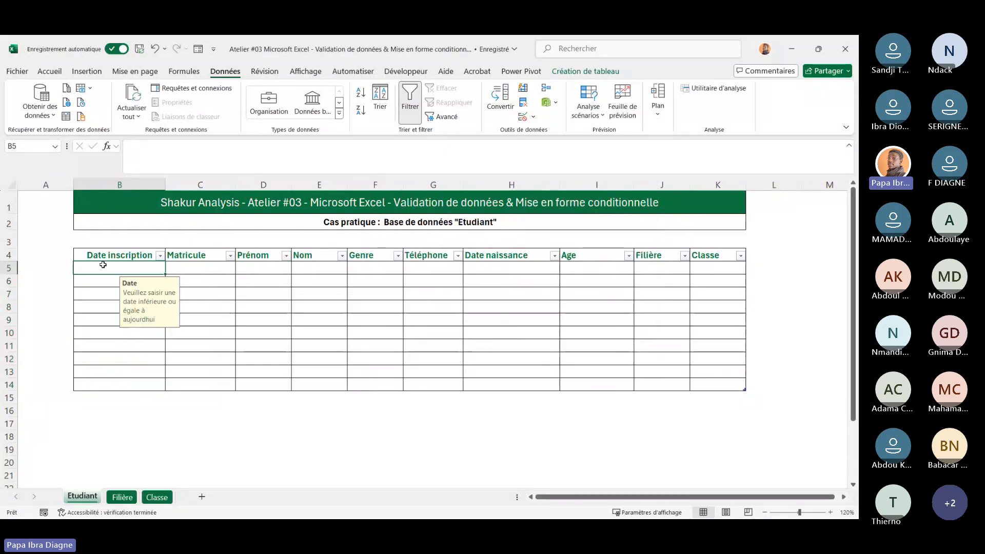
pyautogui.click(145, 162)
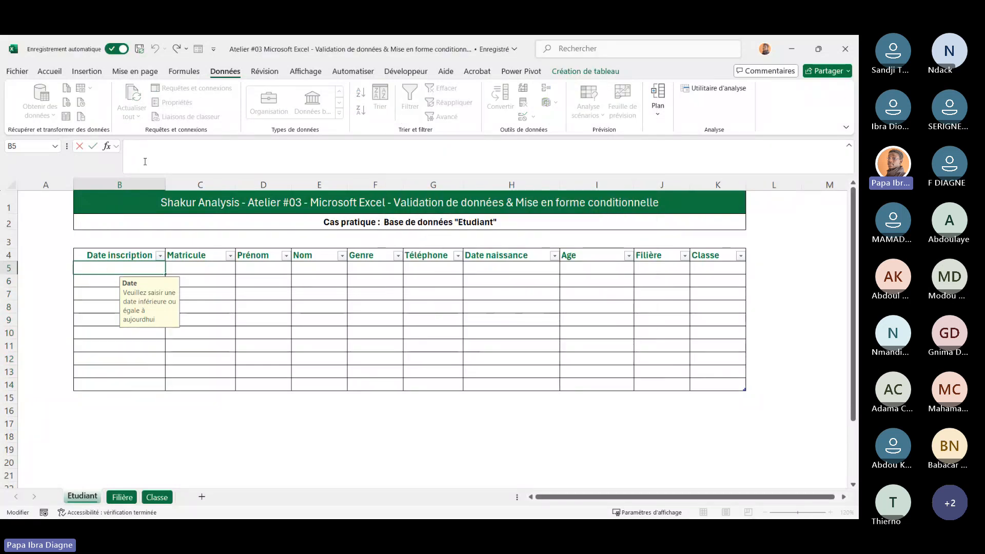
pyautogui.write('08')
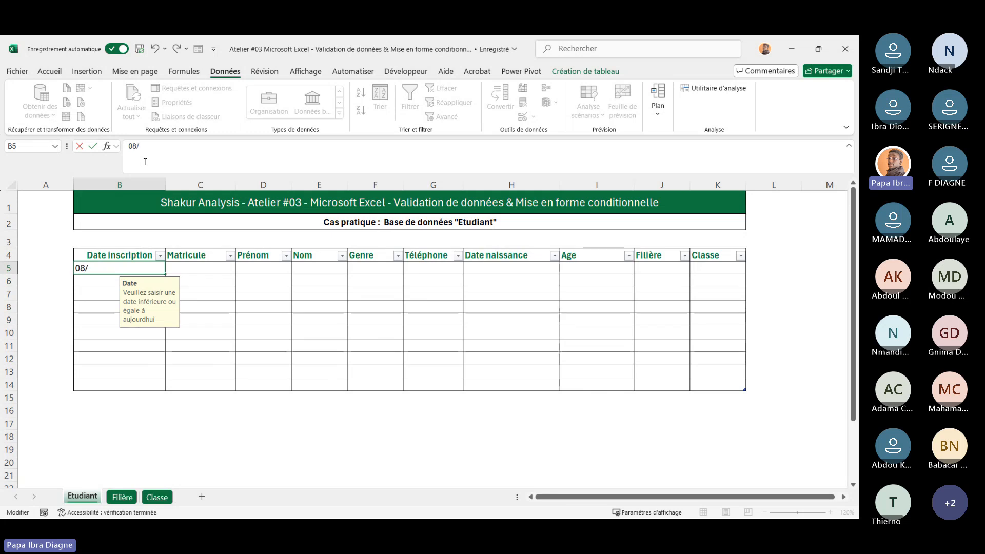
pyautogui.write('/12:')
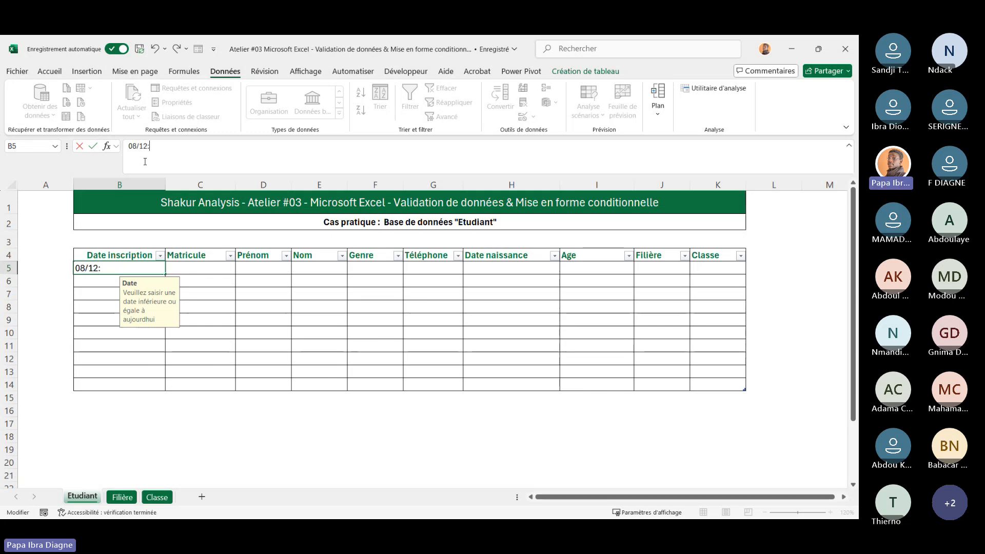
pyautogui.press('BackSpace')
pyautogui.write('/2024')
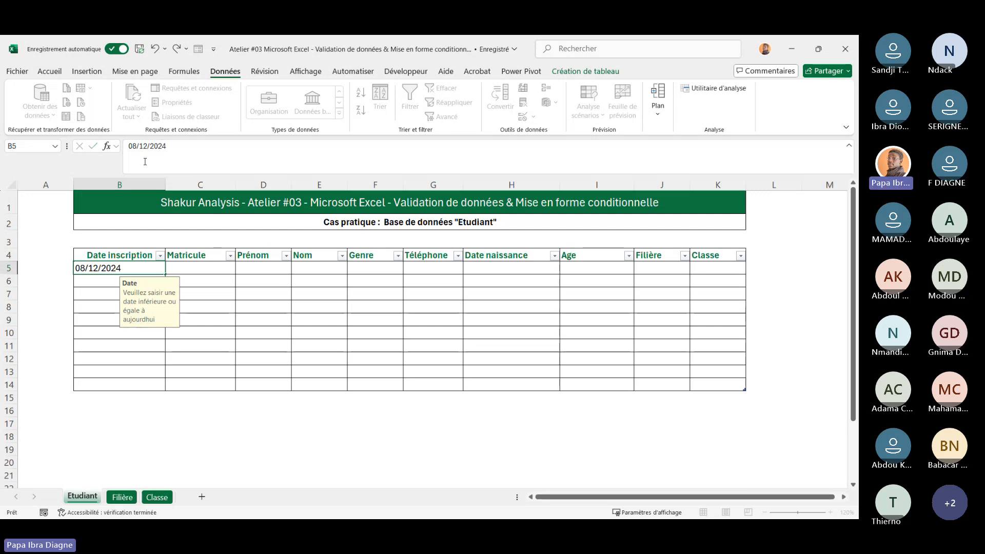
pyautogui.press('Return')
pyautogui.click(277, 315)
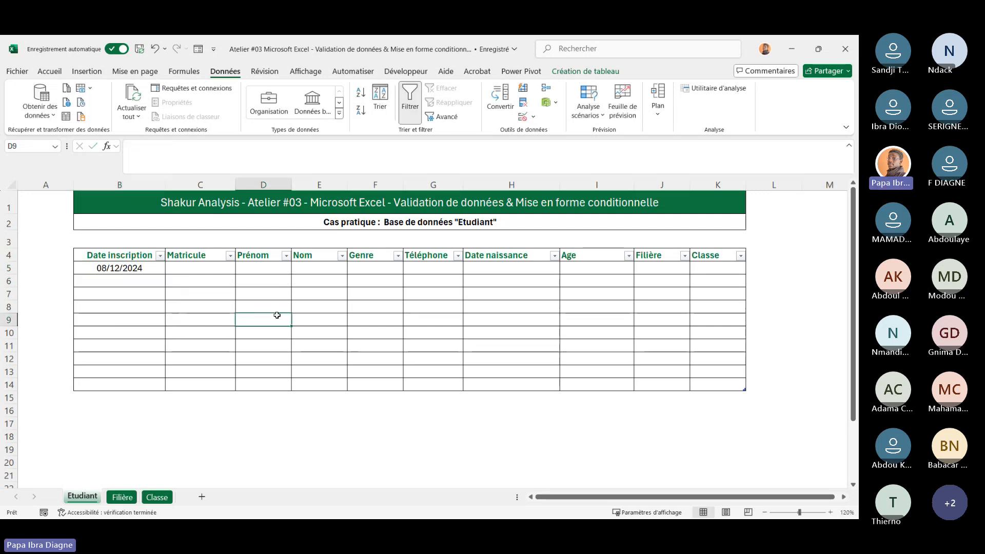
pyautogui.click(117, 269)
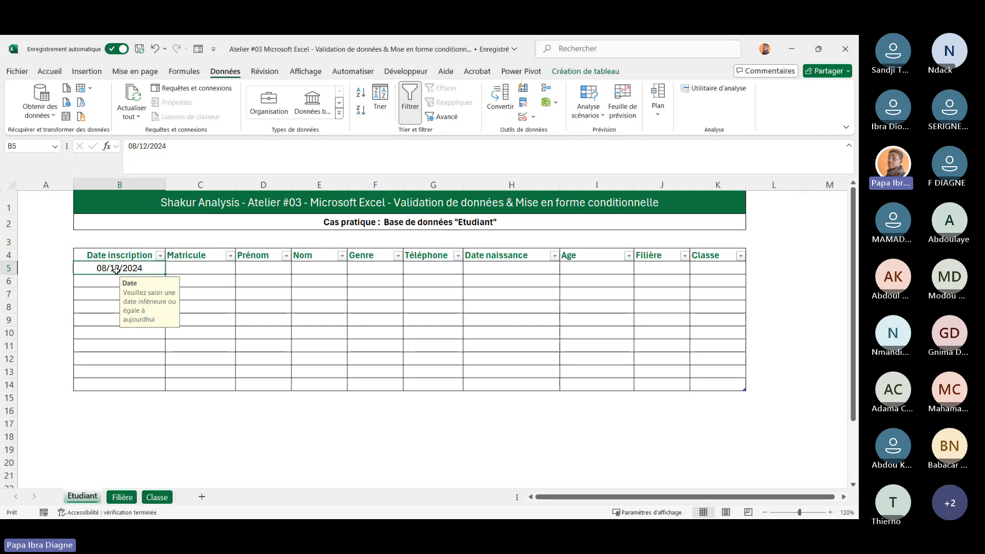
# Copy the date in B5 down to cells B6 through B14 of the Date inscription column
pyautogui.hotkey('ctrl', 'c')
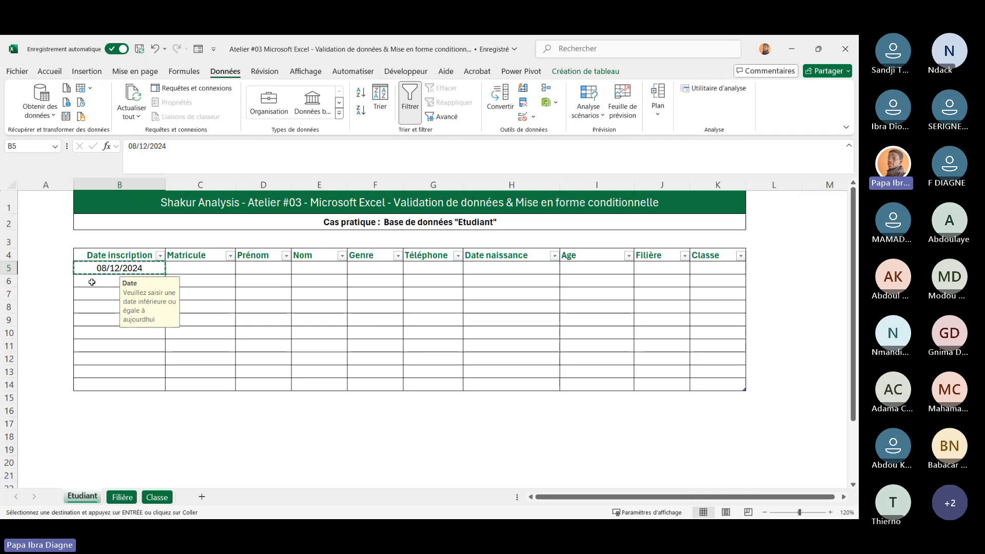
pyautogui.moveTo(92, 282); pyautogui.dragTo(112, 383)
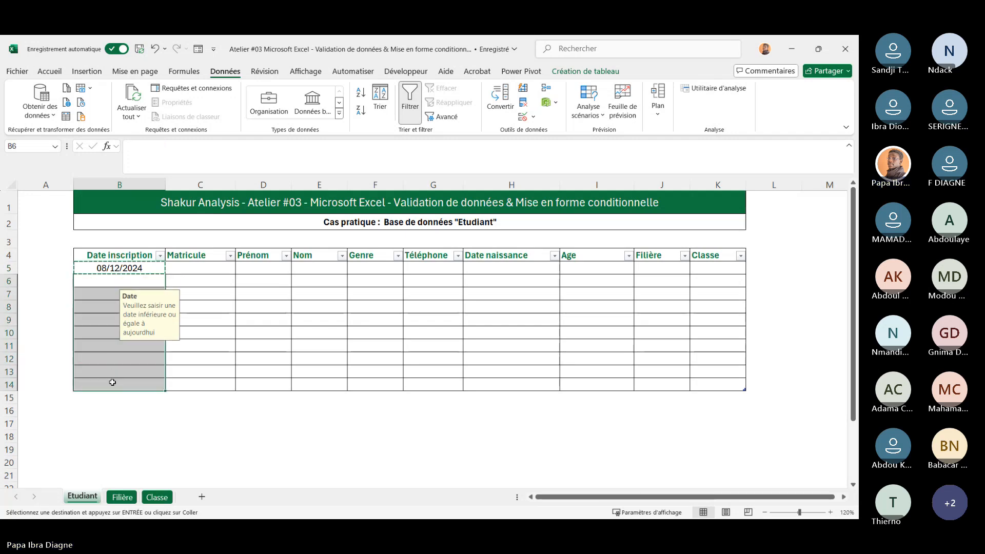
pyautogui.hotkey('ctrl', 'v')
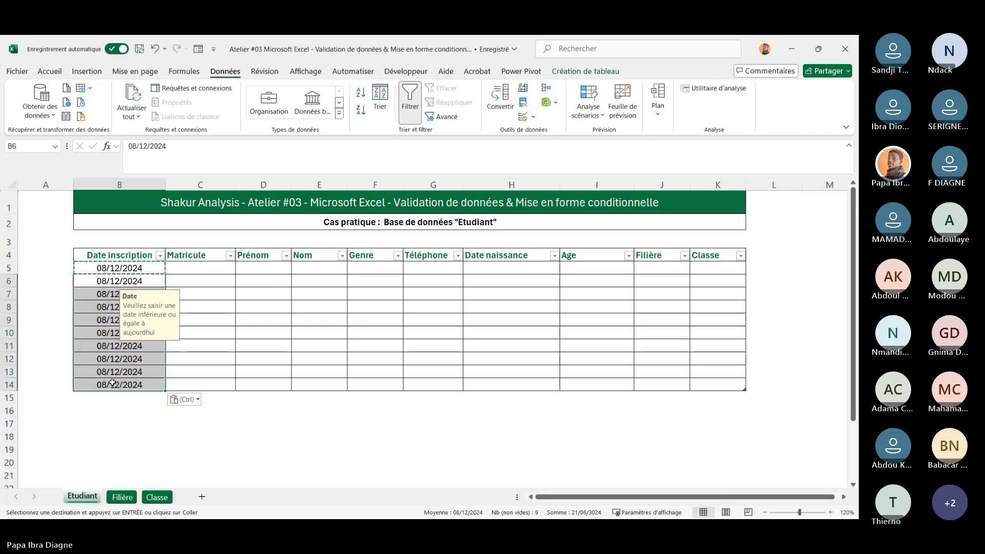
pyautogui.click(136, 450)
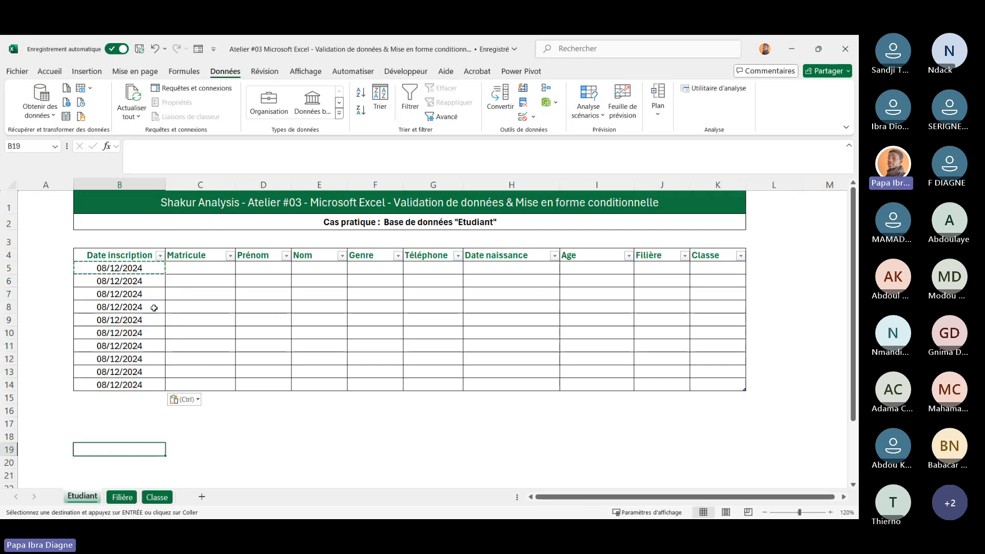
pyautogui.press('Escape')
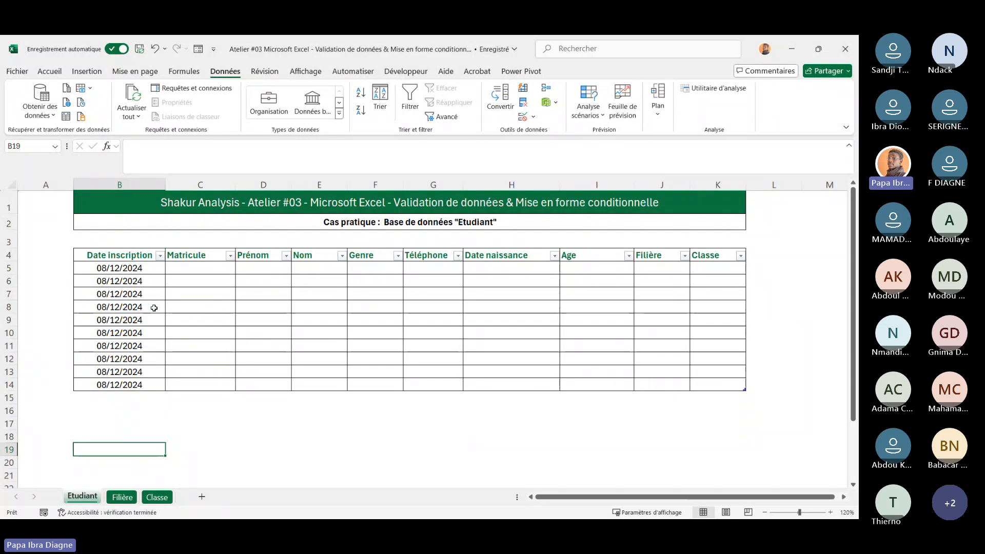
# Enter 1 in C5 and kjhkj in C6 under the Matricule column
pyautogui.moveTo(200, 257); pyautogui.dragTo(210, 387)
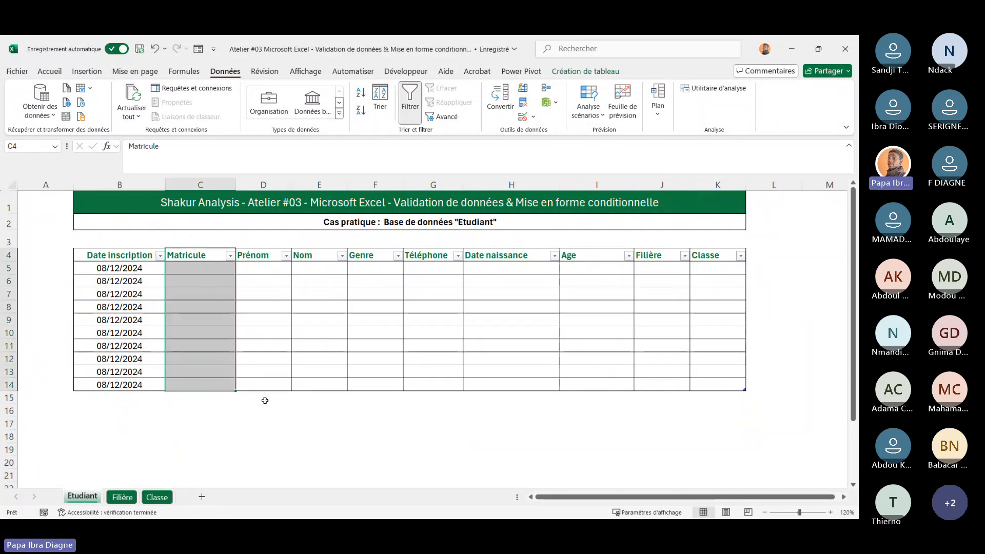
pyautogui.click(280, 407)
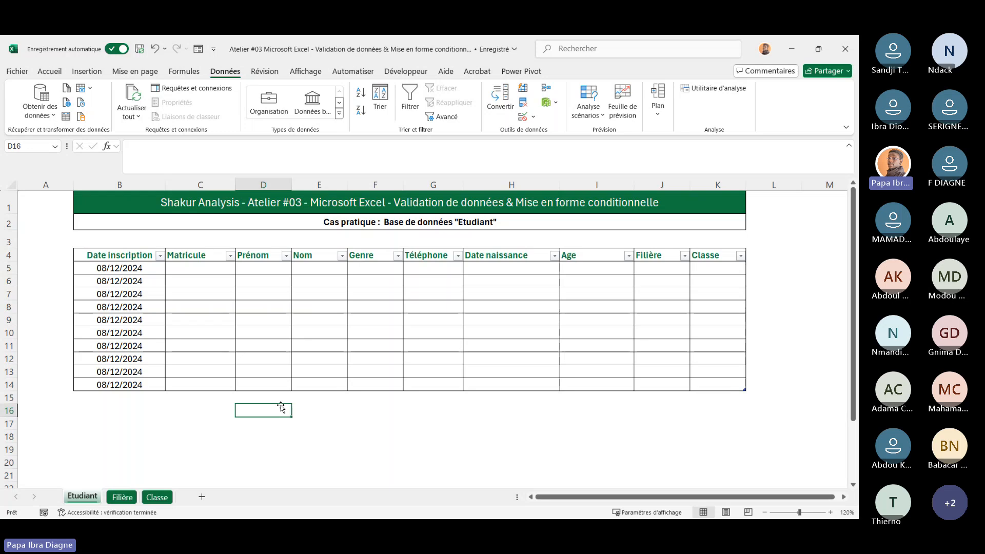
pyautogui.click(202, 305)
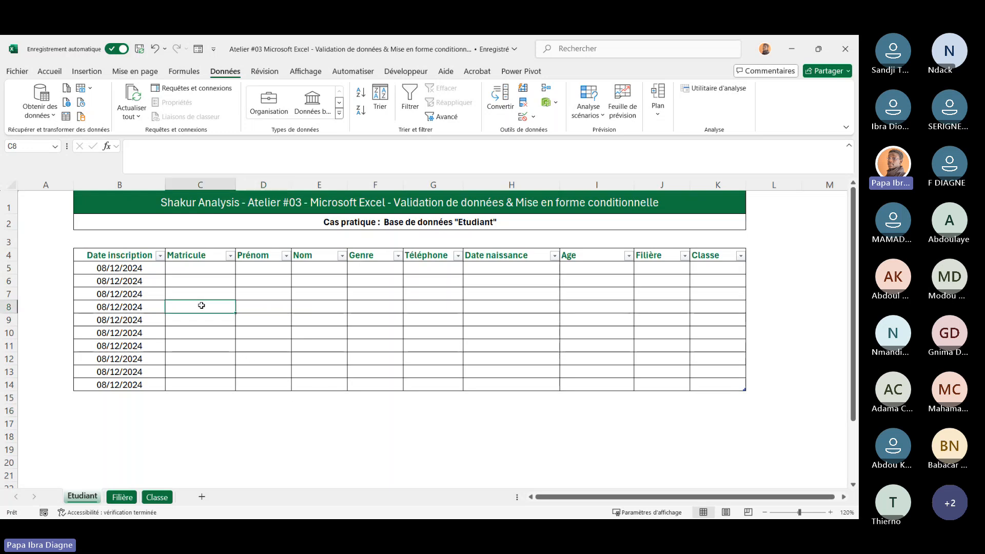
pyautogui.click(204, 265)
pyautogui.write('1')
pyautogui.press('Return')
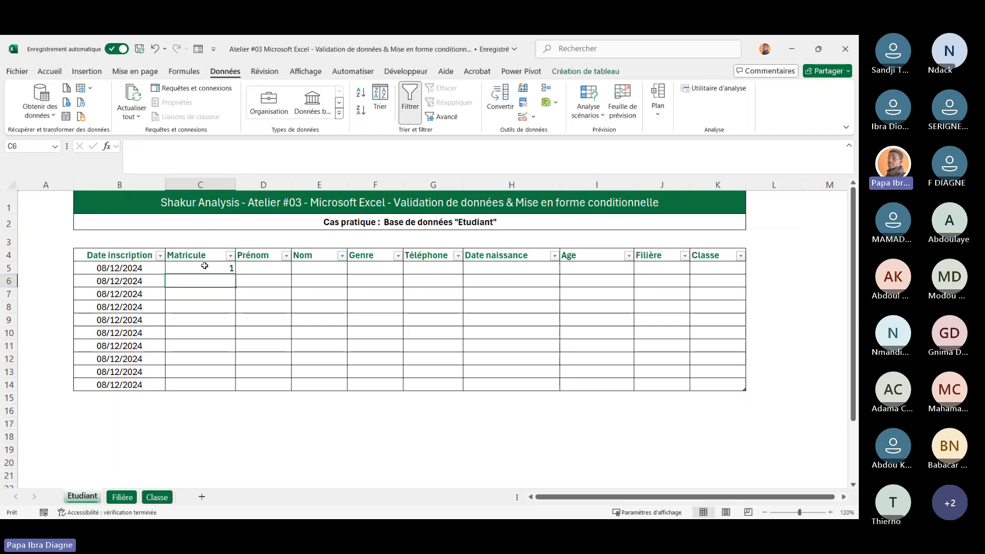
pyautogui.write('kjhkj')
pyautogui.press('Return')
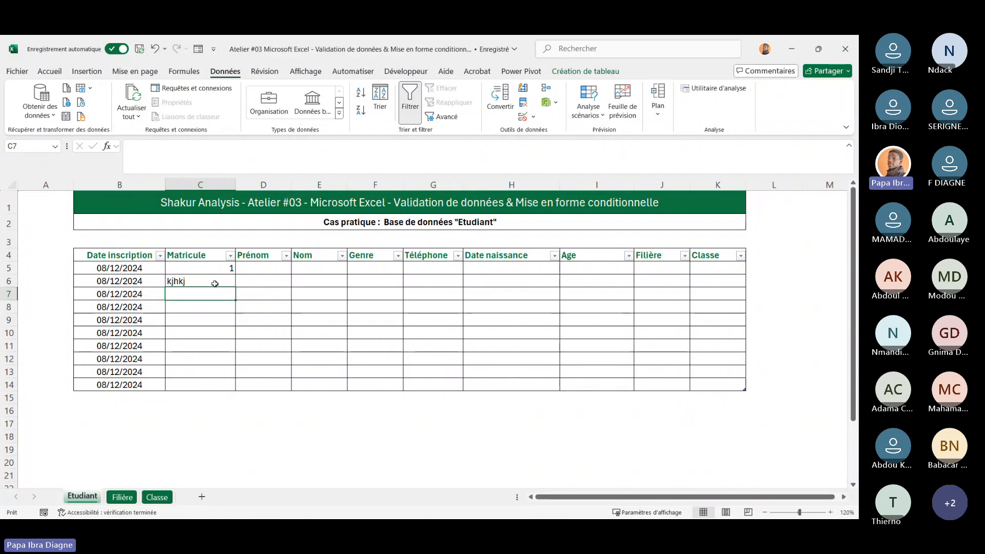
# Try switching the B5:B14 date validation criterion to a between-dates comparison, then cancel the dialog
pyautogui.moveTo(119, 268); pyautogui.dragTo(128, 383)
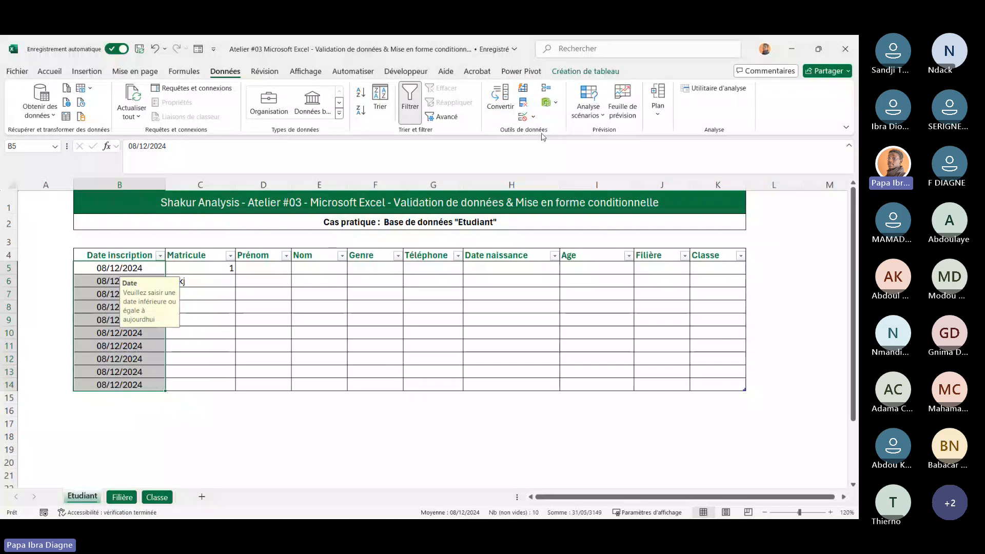
pyautogui.click(534, 117)
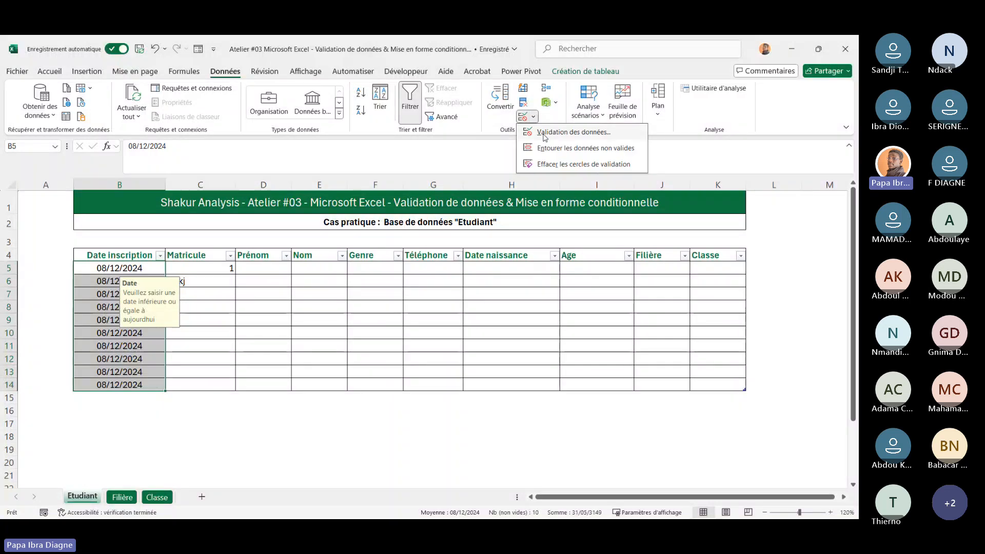
pyautogui.click(543, 128)
pyautogui.click(410, 206)
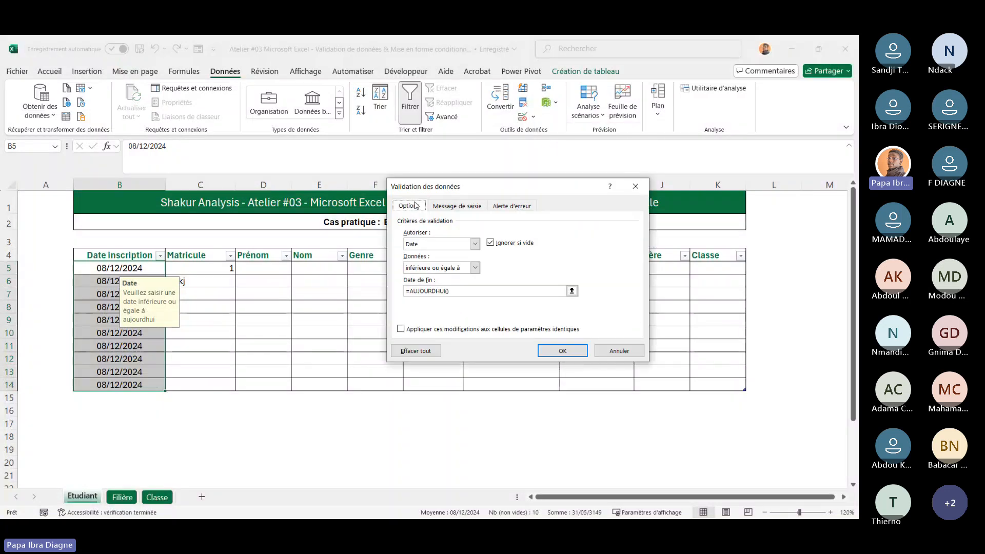
pyautogui.click(473, 268)
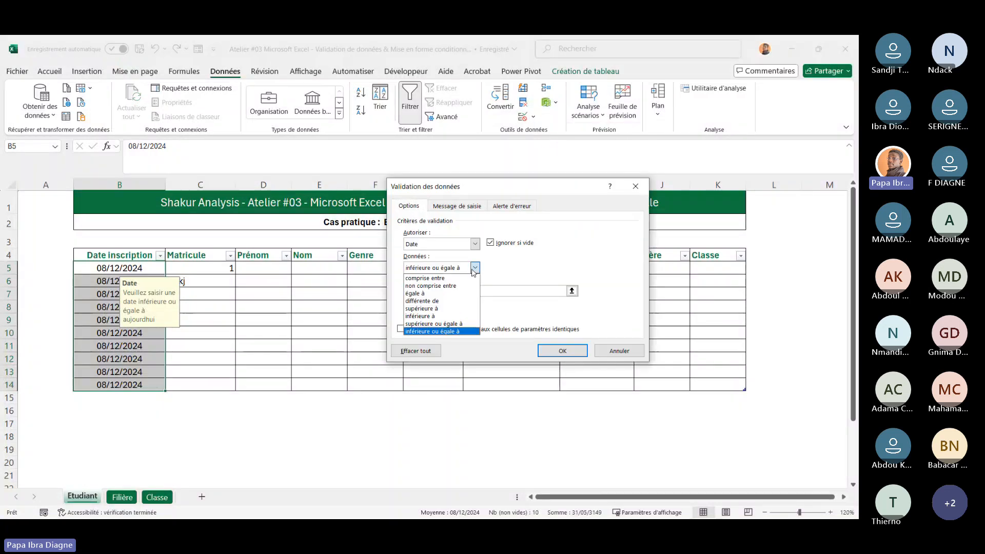
pyautogui.click(446, 279)
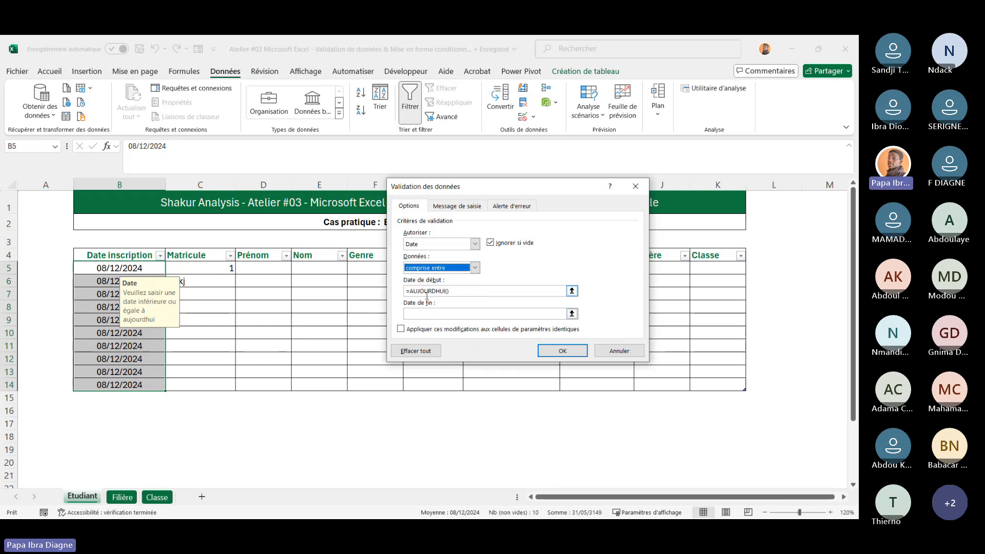
pyautogui.click(444, 314)
pyautogui.click(476, 268)
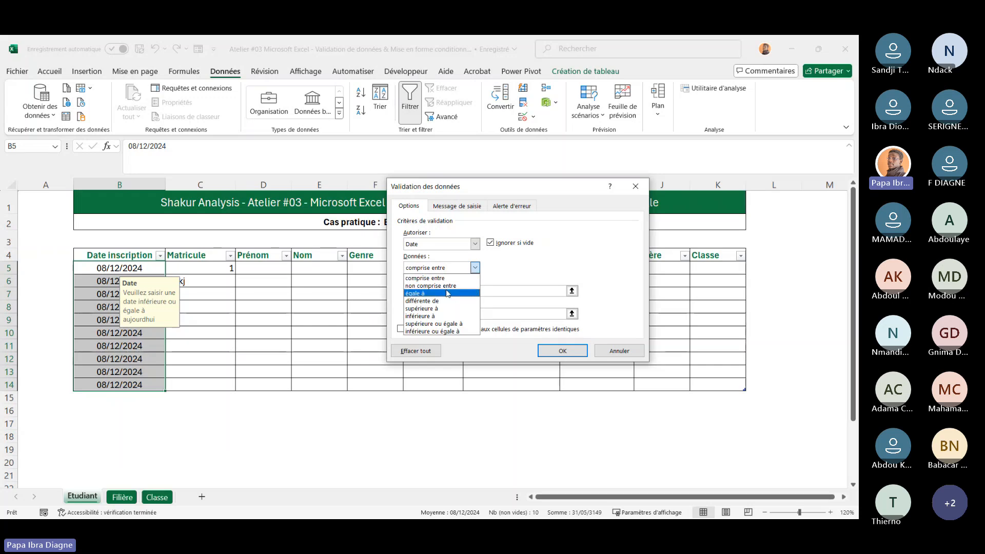
pyautogui.click(565, 248)
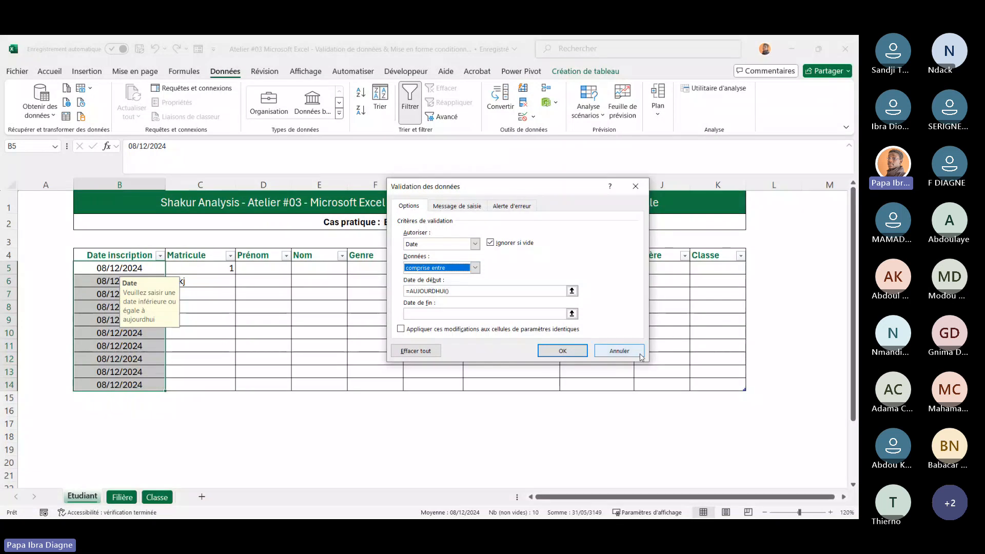
pyautogui.click(619, 351)
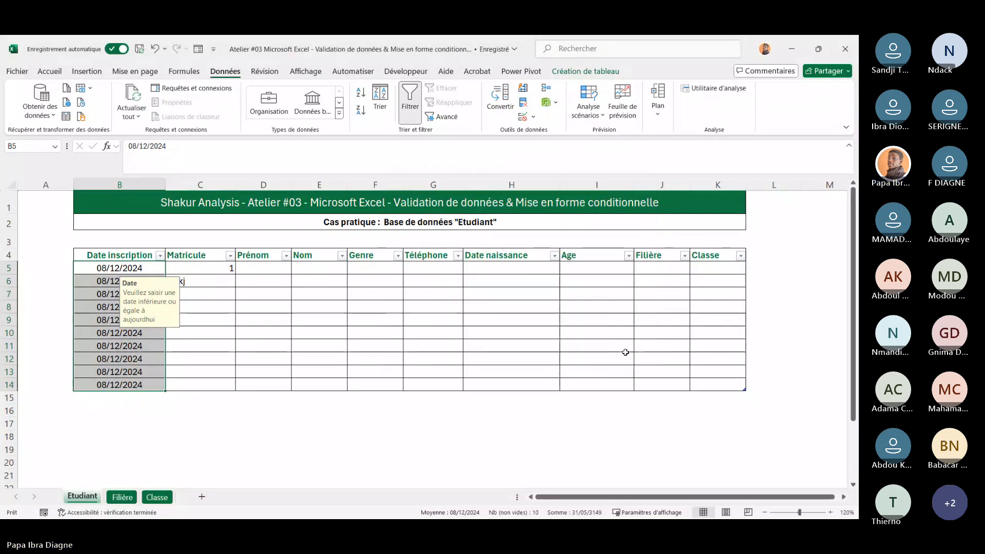
pyautogui.click(220, 334)
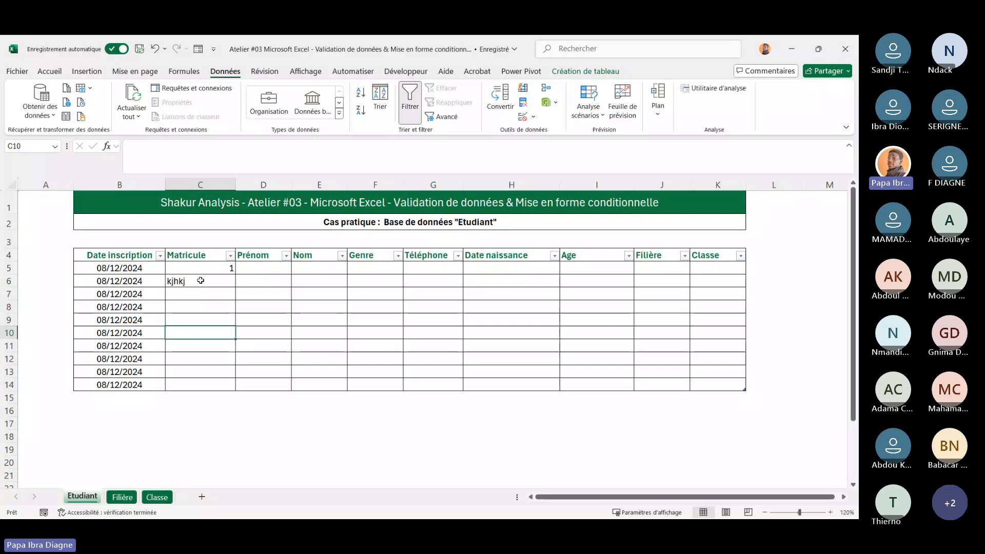
pyautogui.click(201, 281)
pyautogui.click(210, 355)
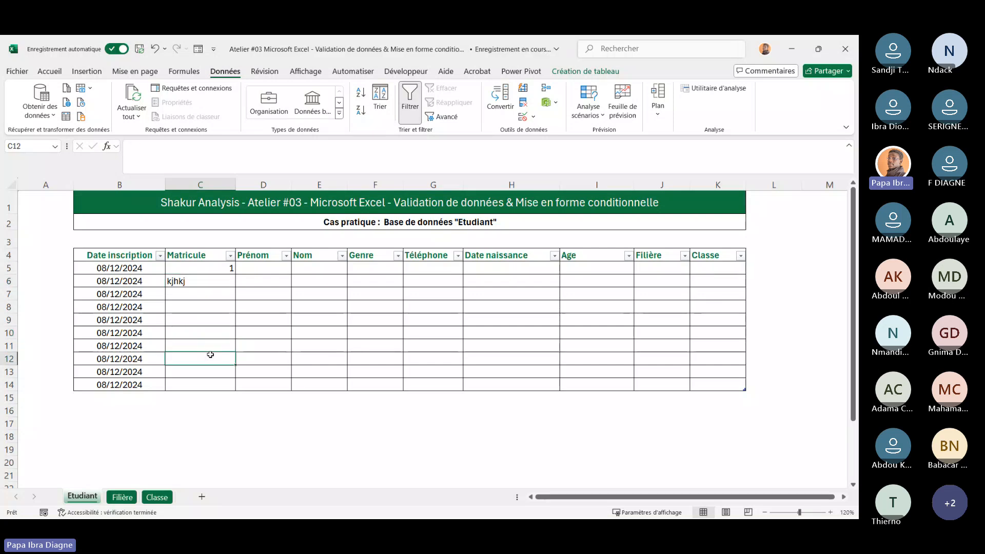
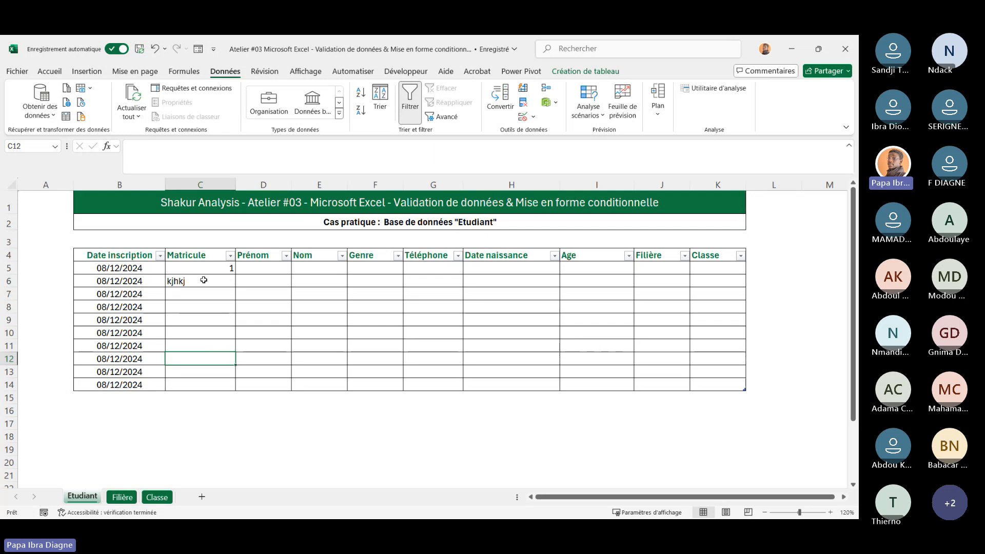
# Restrict Matricule cells C5:C14 with data validation to whole numbers greater than 0
pyautogui.moveTo(201, 272); pyautogui.dragTo(205, 385)
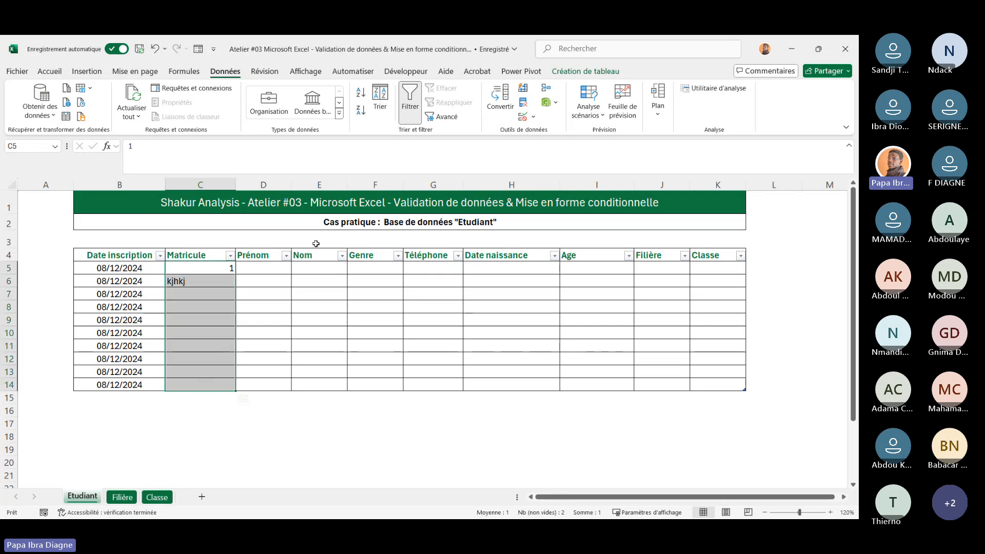
pyautogui.click(534, 117)
pyautogui.click(542, 132)
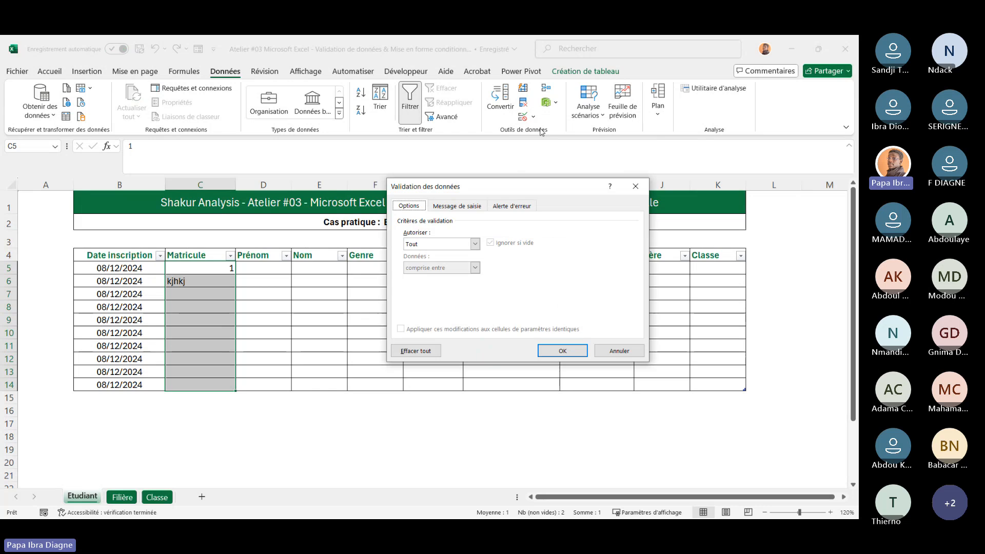
pyautogui.click(475, 244)
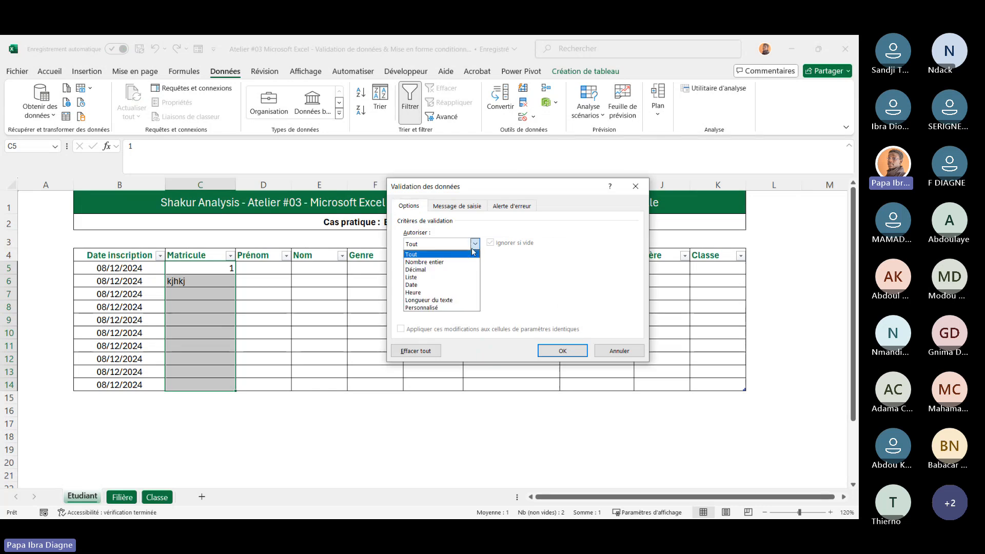
pyautogui.click(540, 277)
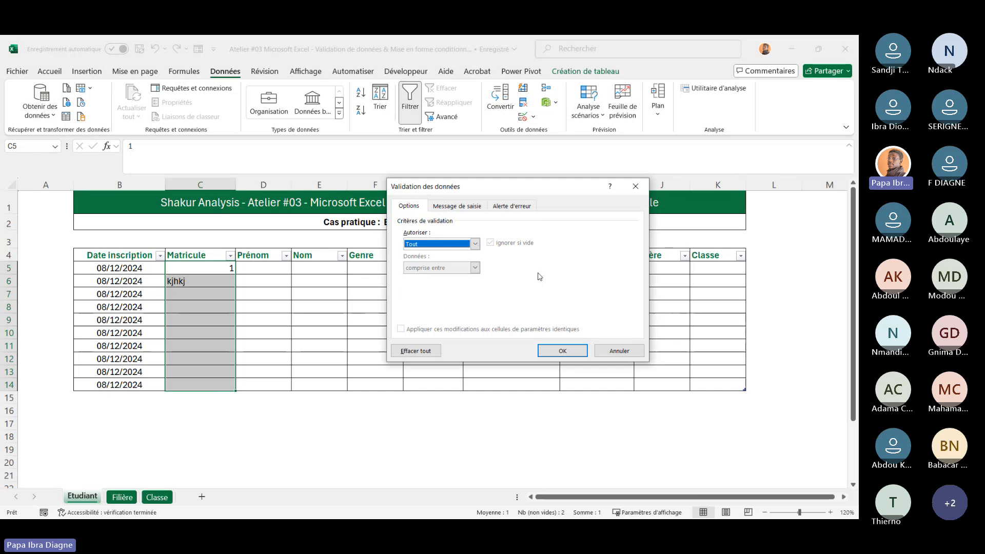
pyautogui.click(475, 244)
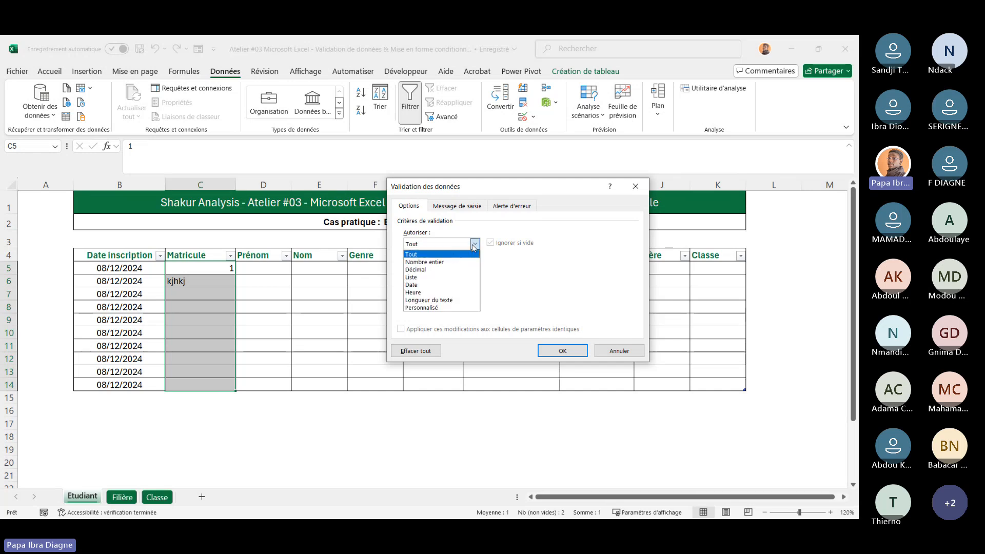
pyautogui.click(447, 262)
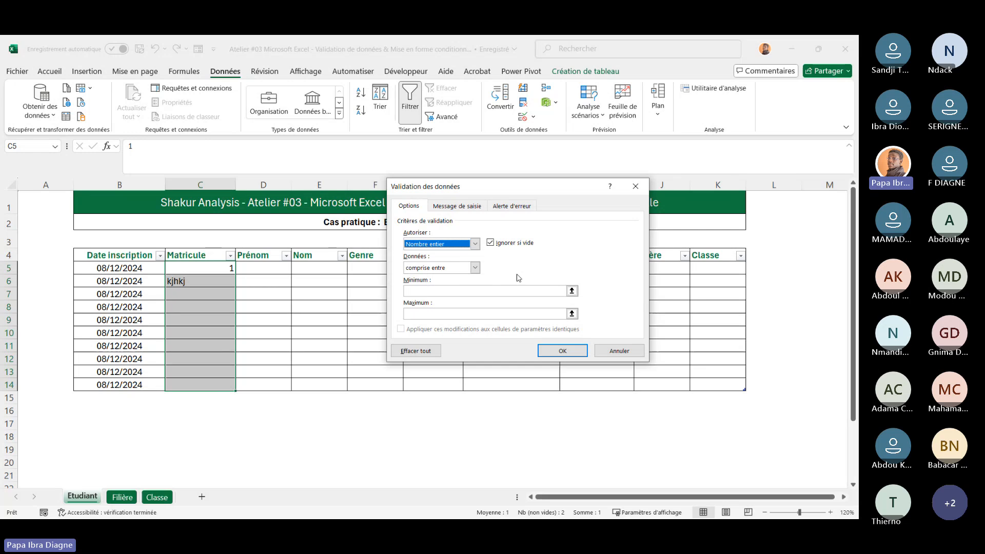
pyautogui.click(475, 268)
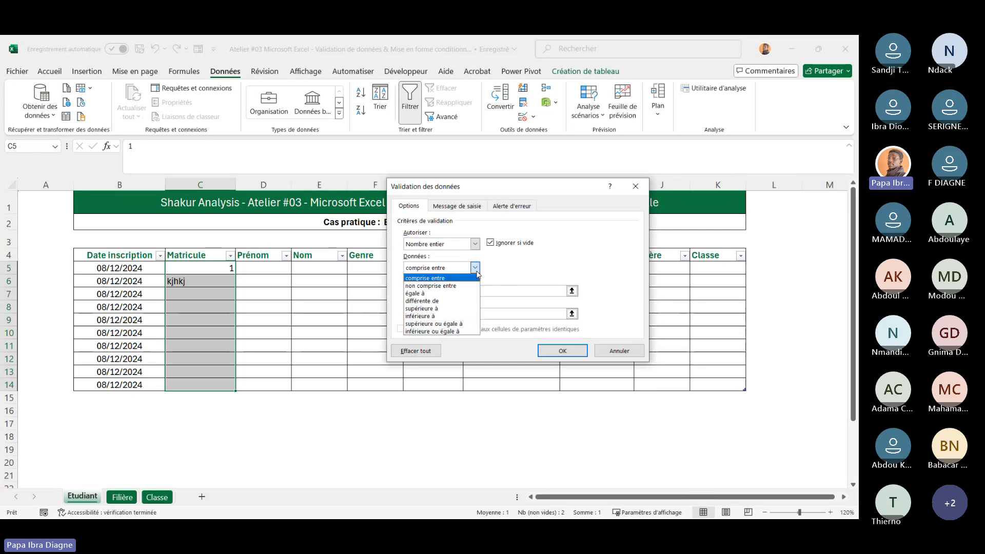
pyautogui.click(456, 310)
pyautogui.click(429, 293)
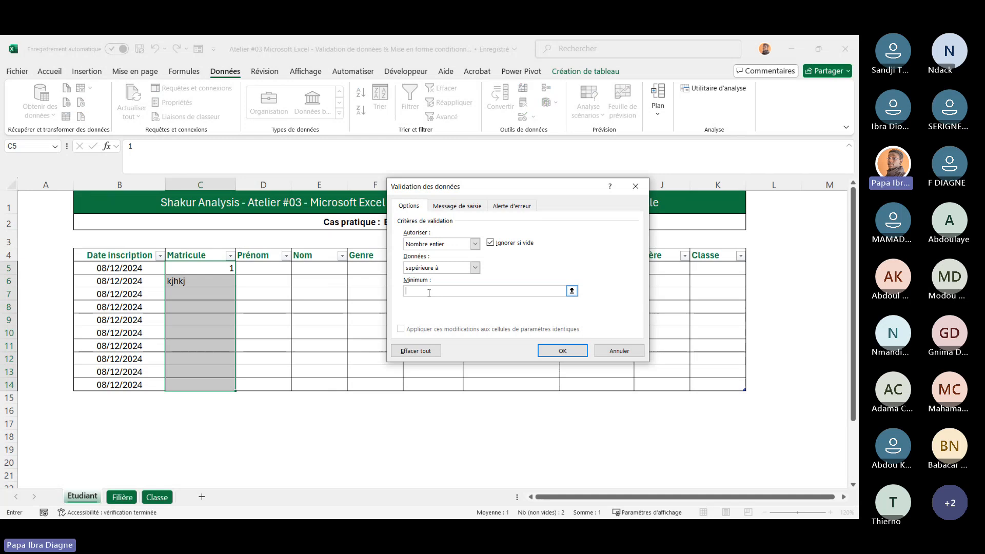
pyautogui.write('0')
pyautogui.click(553, 352)
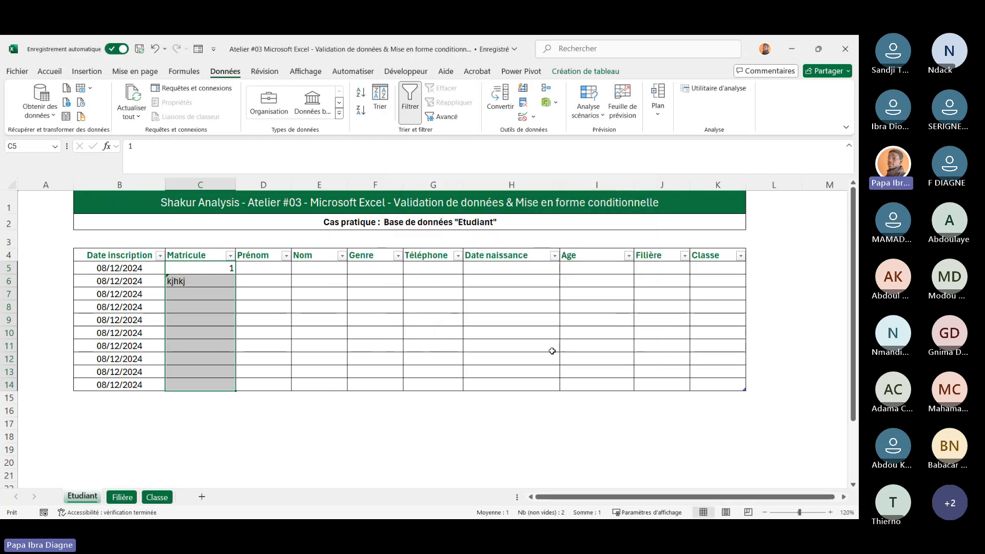
# Inspect the validation warning flag and its error options on the invalid entry in C6
pyautogui.click(177, 281)
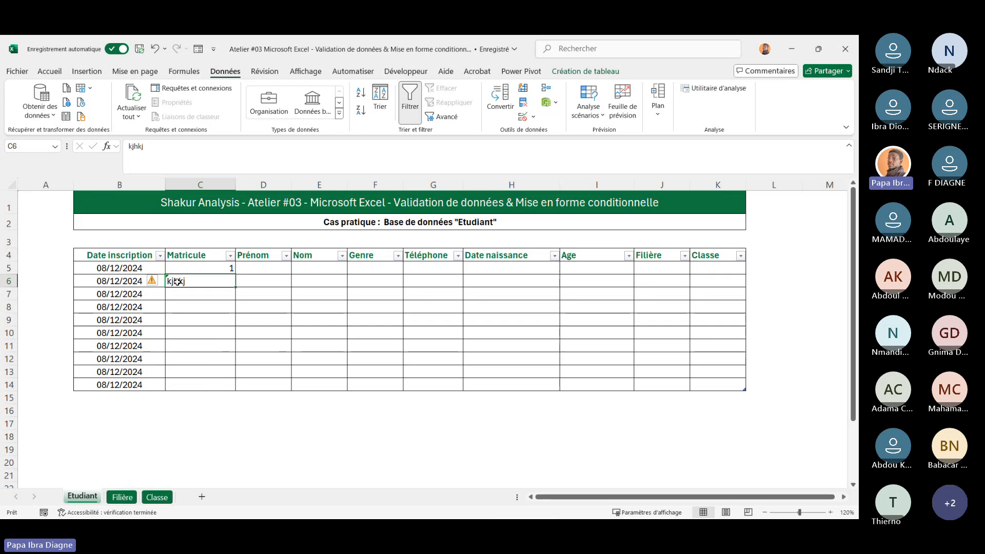
pyautogui.moveTo(157, 282)
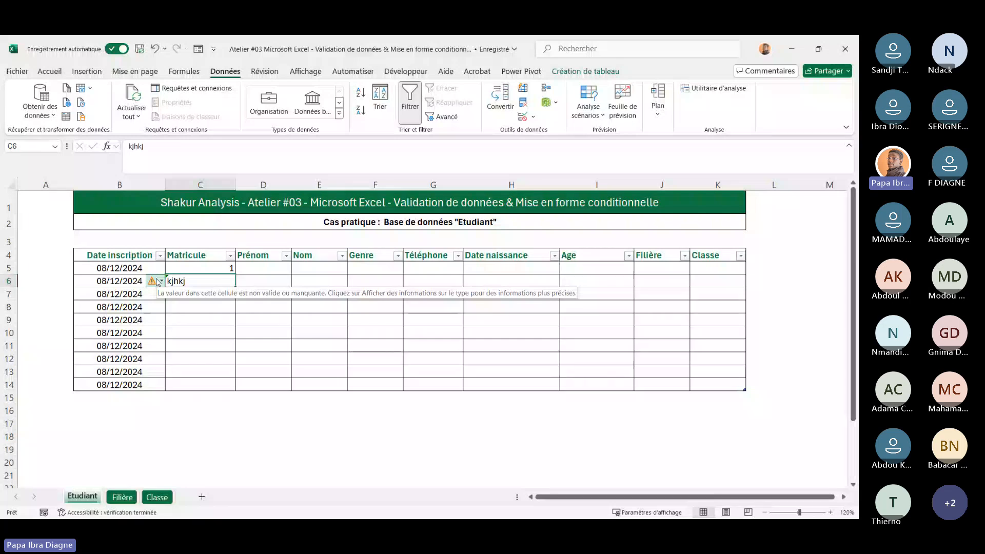
pyautogui.click(231, 317)
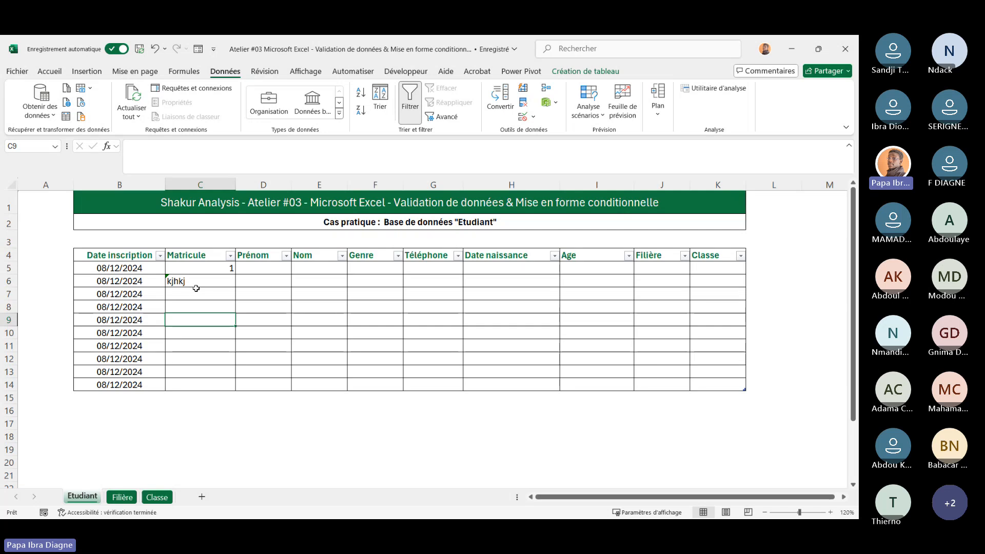
pyautogui.click(196, 284)
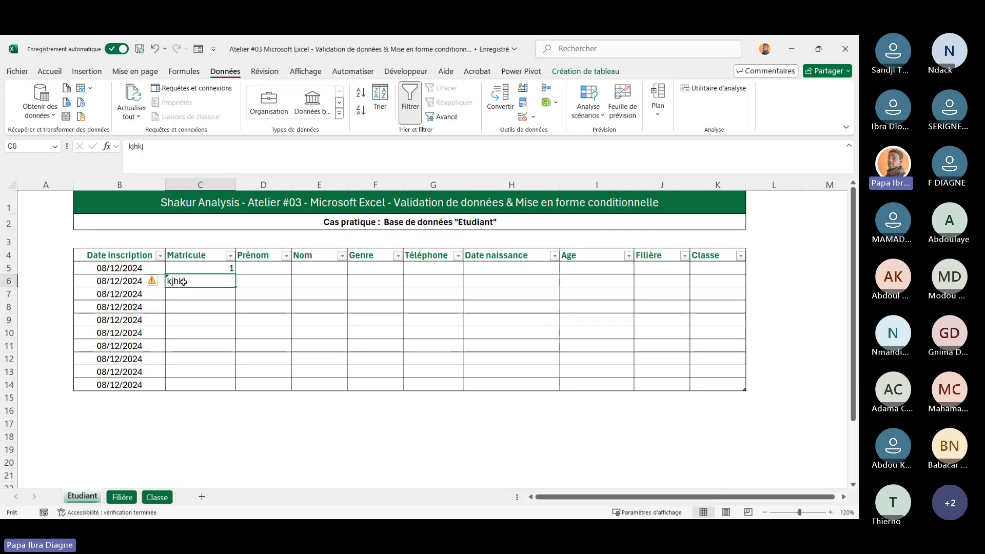
pyautogui.click(158, 283)
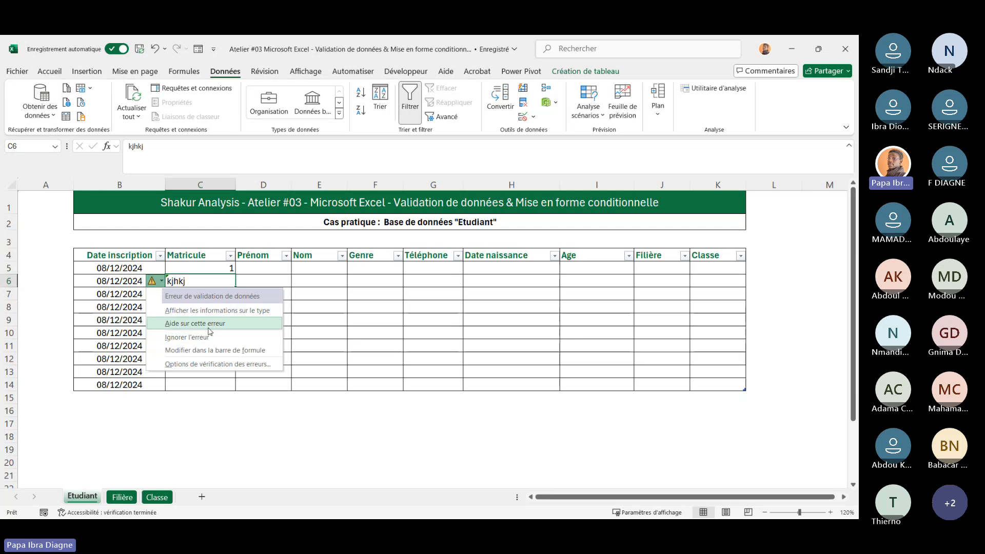
pyautogui.click(194, 391)
pyautogui.click(204, 280)
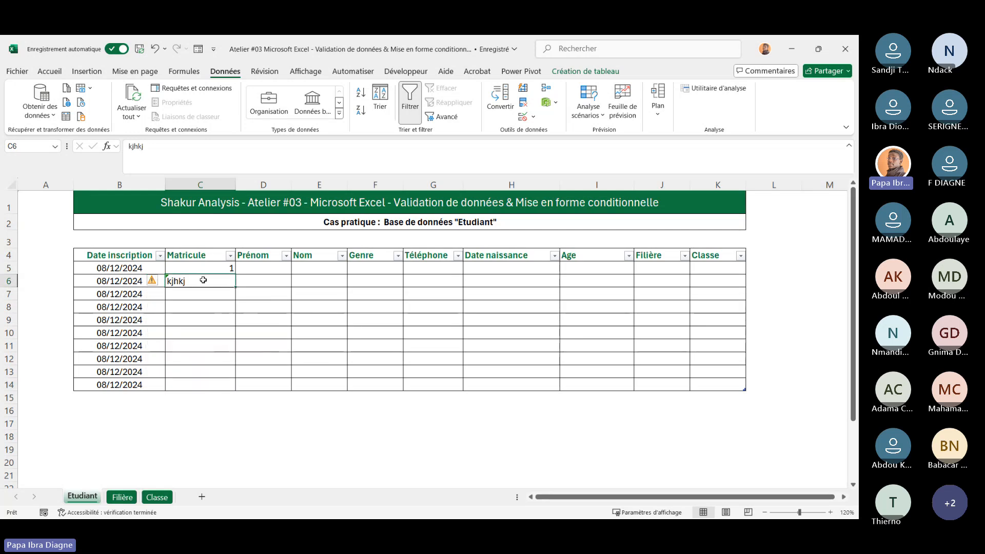
# Clear the existing entries in cells C6 and C5 of the Matricule column
pyautogui.press('Delete')
pyautogui.click(330, 315)
pyautogui.click(208, 269)
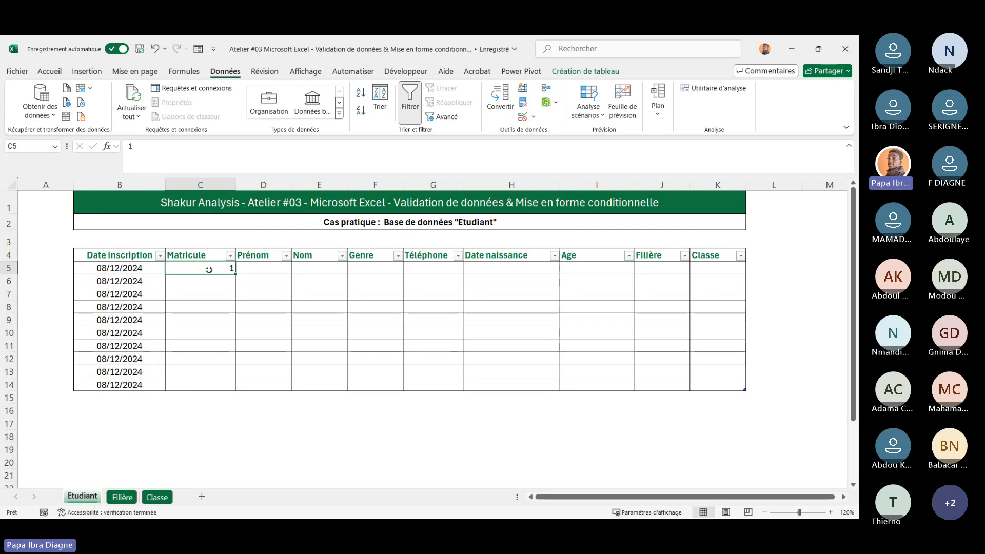
pyautogui.press('Delete')
pyautogui.click(215, 335)
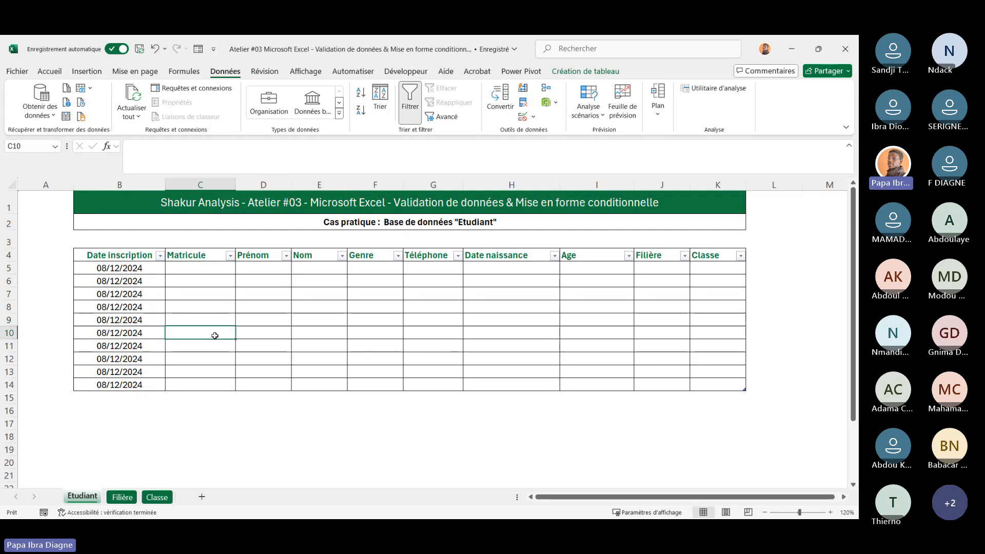
# Enter 1 in cell C5 under Matricule
pyautogui.click(205, 273)
pyautogui.write('1')
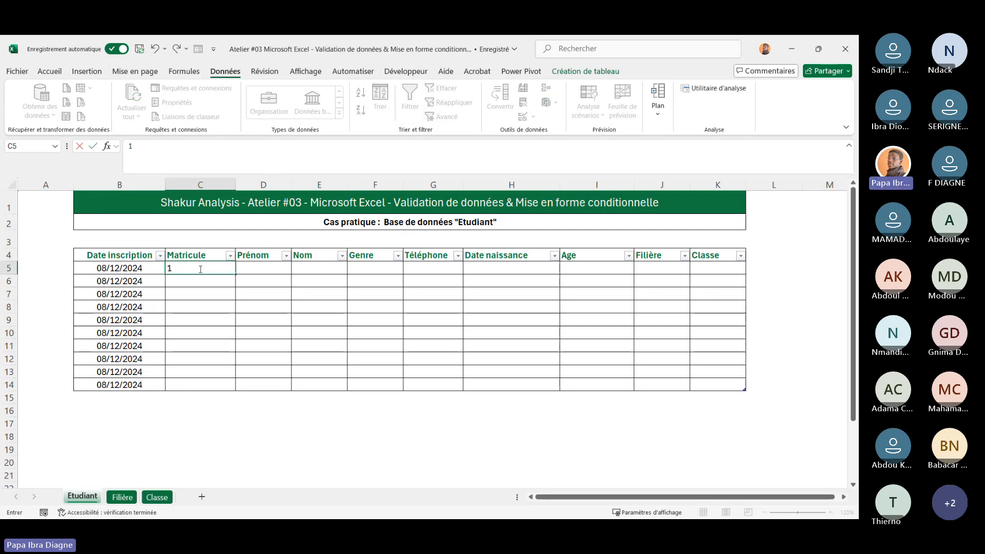
pyautogui.press('Return')
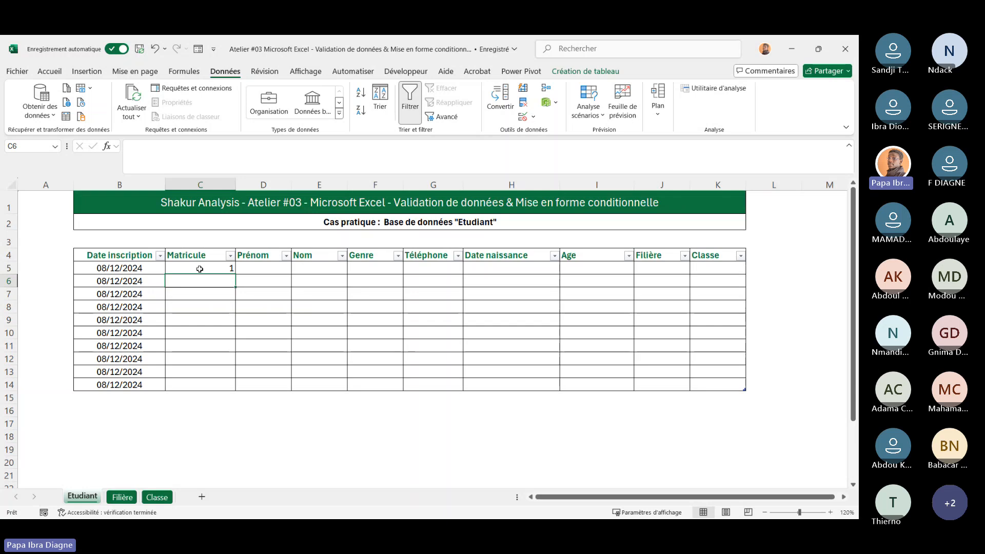
# Test the Matricule validation by entering 0 in C6 and hghg in C8, cancelling each rejected entry
pyautogui.write('0')
pyautogui.press('Return')
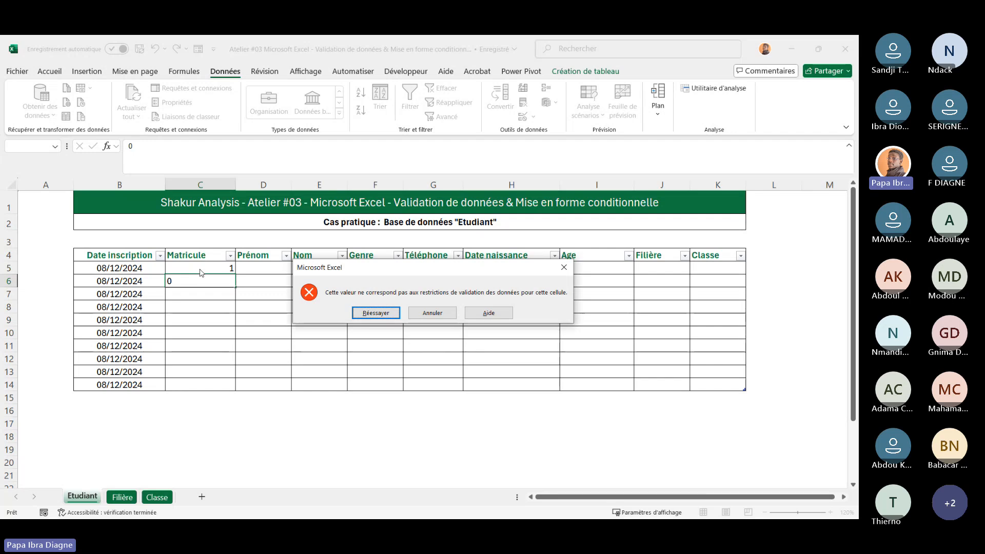
pyautogui.click(433, 313)
pyautogui.click(180, 308)
pyautogui.write('hghg')
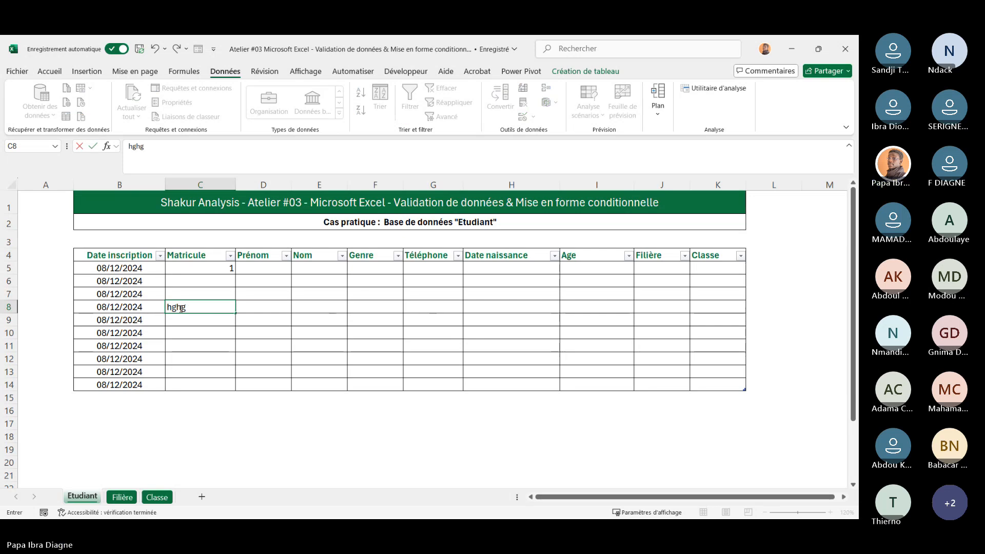
pyautogui.press('Return')
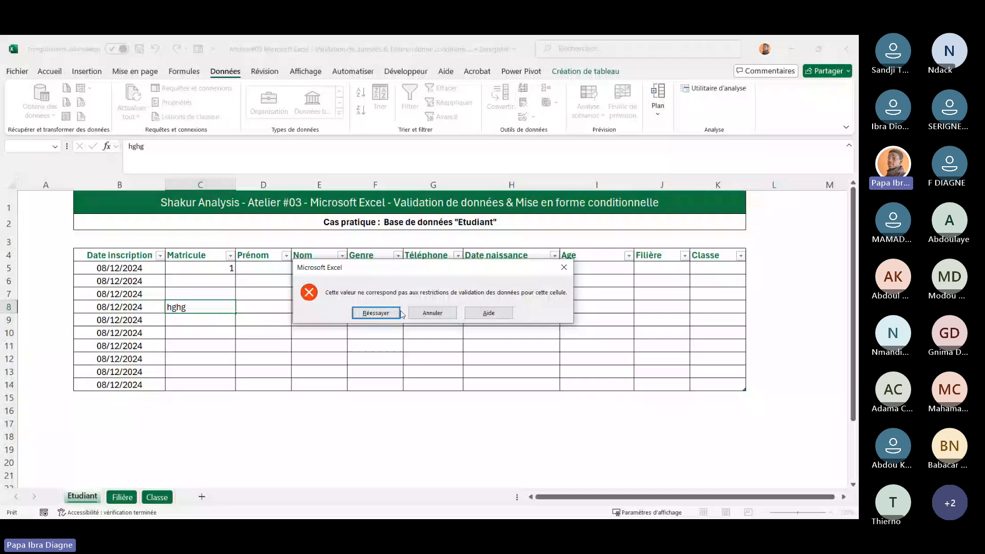
pyautogui.press('Escape')
pyautogui.click(199, 333)
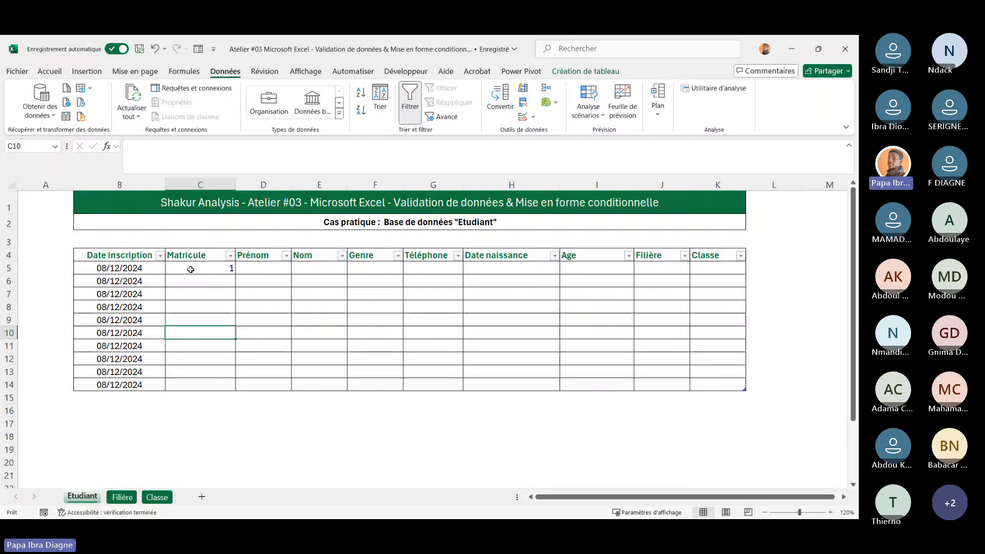
# Fill the Matricule value from C5 down to C14 as an incrementing series
pyautogui.click(191, 270)
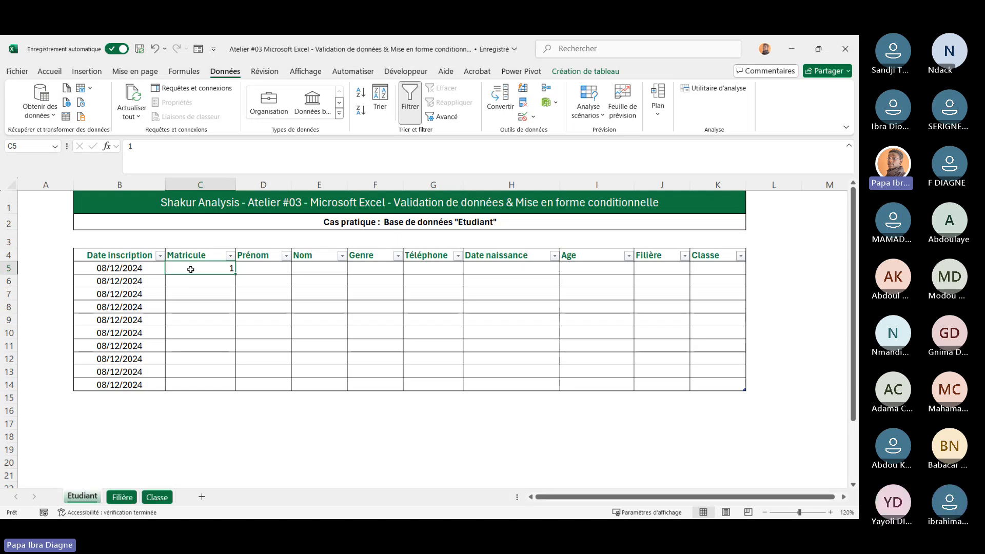
pyautogui.click(207, 279)
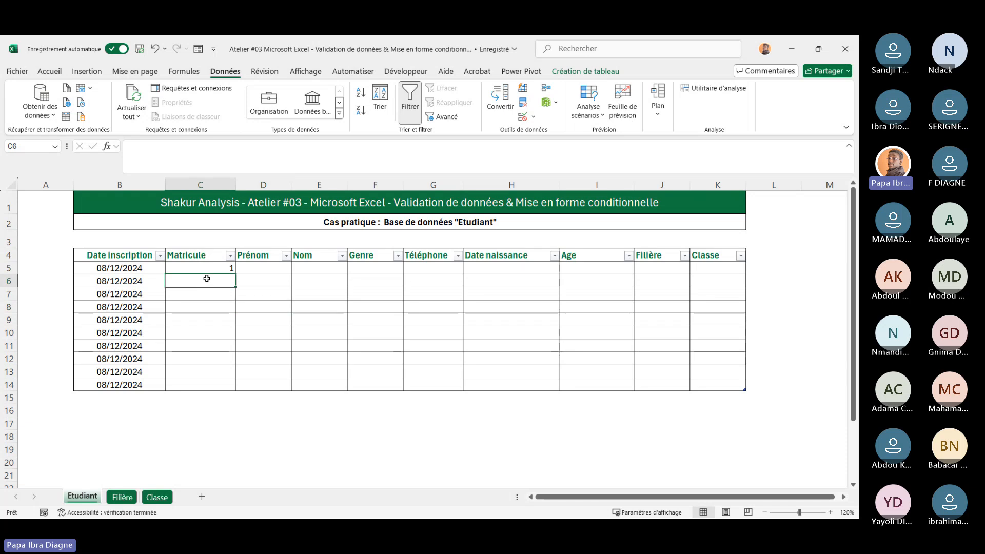
pyautogui.click(201, 267)
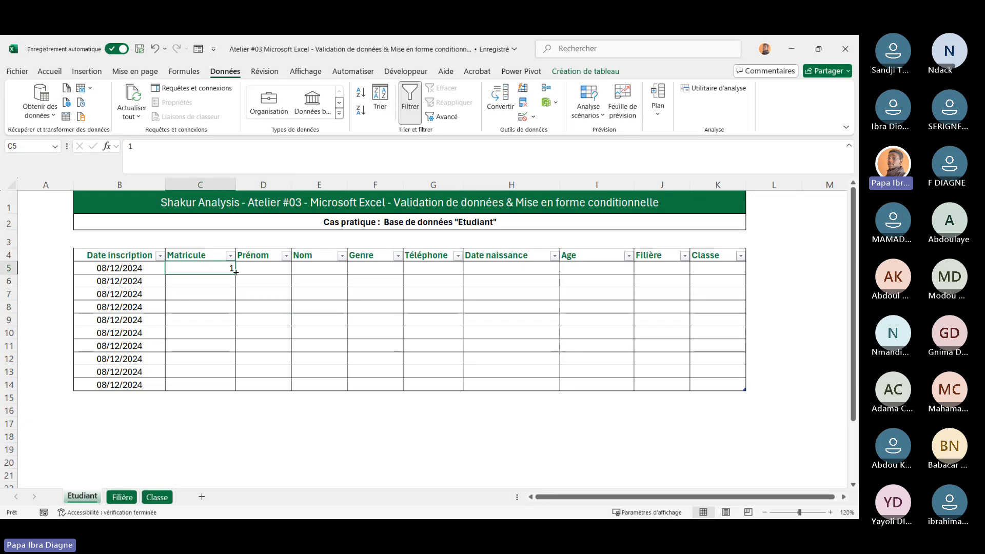
pyautogui.moveTo(237, 272); pyautogui.dragTo(234, 390)
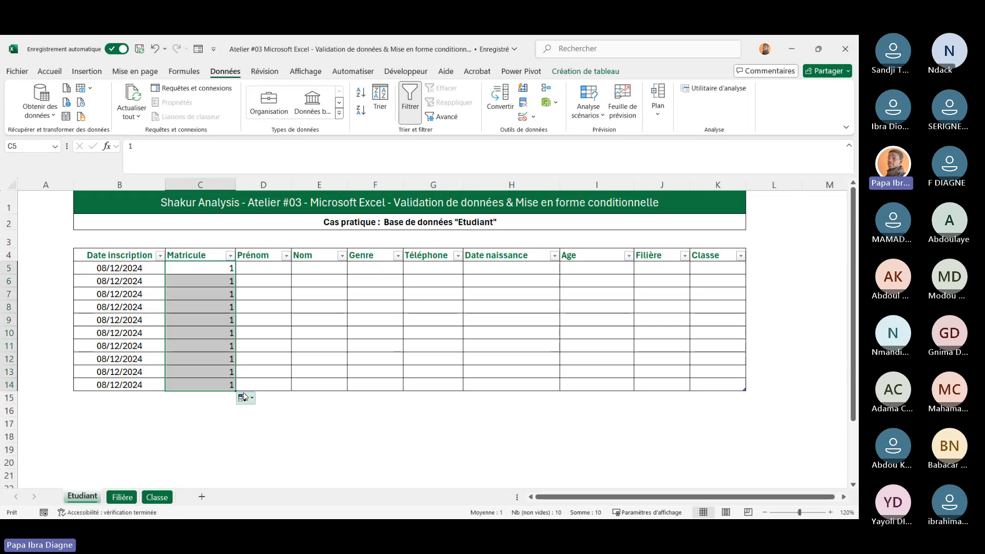
pyautogui.click(244, 398)
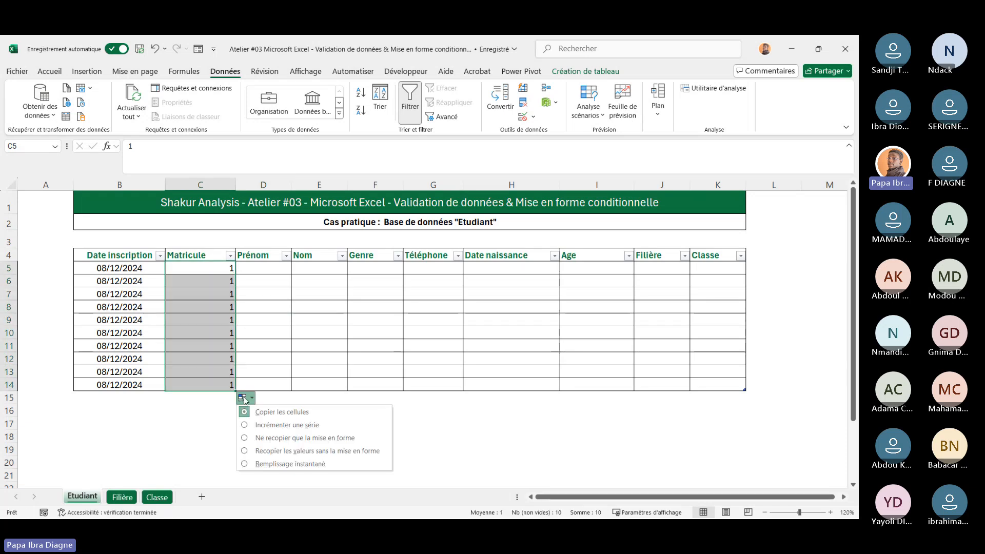
pyautogui.click(267, 427)
pyautogui.click(309, 414)
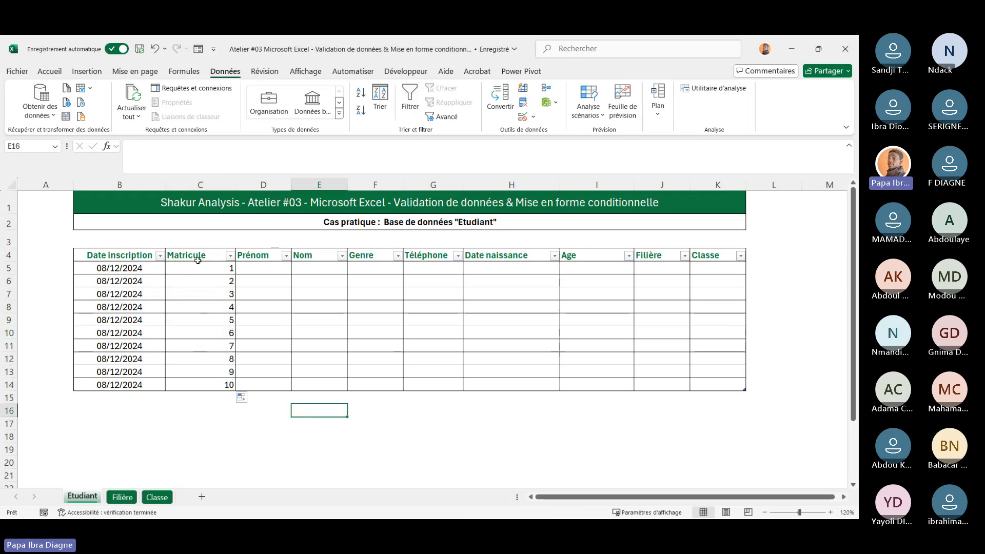
# Center-align the Matricule column cells C4 through C14
pyautogui.moveTo(198, 261); pyautogui.dragTo(213, 382)
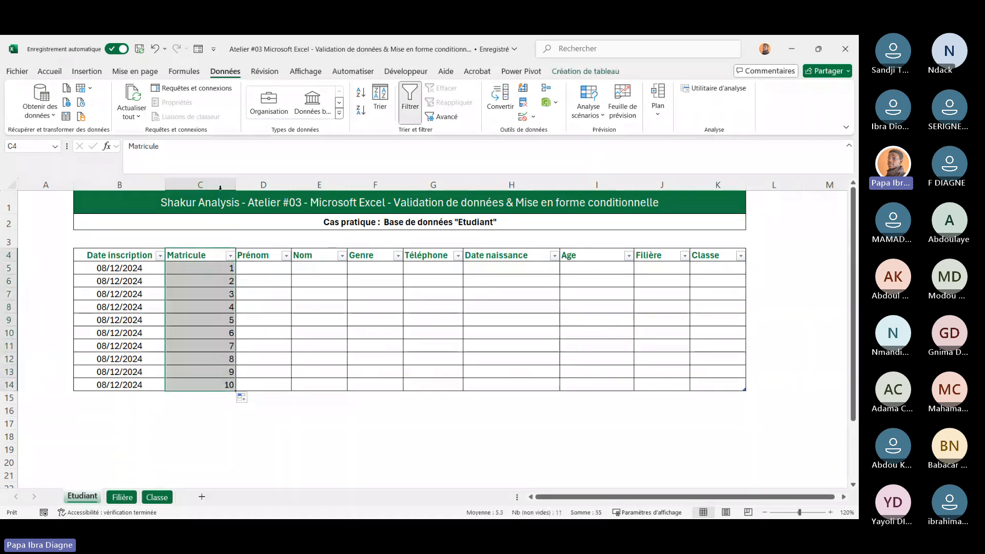
pyautogui.click(56, 75)
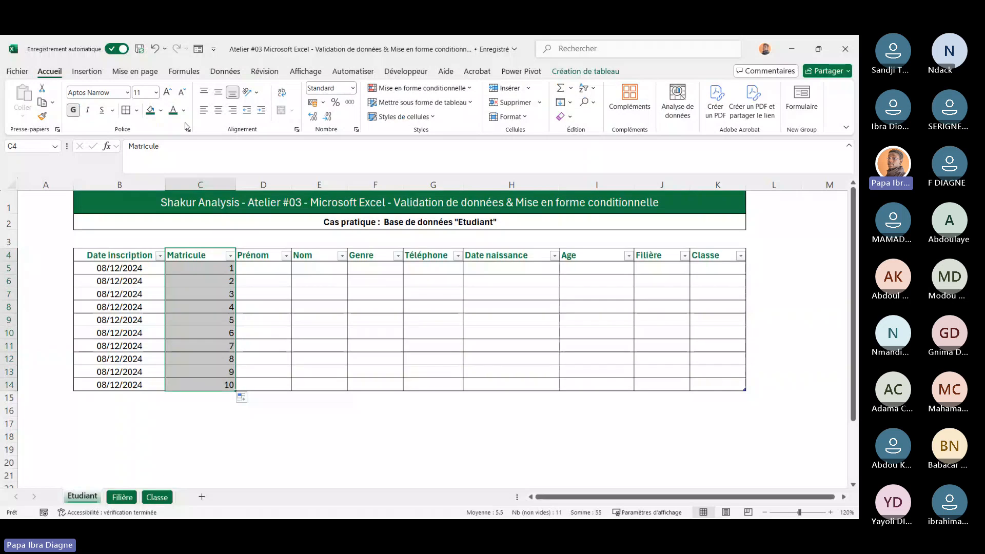
pyautogui.click(219, 112)
pyautogui.click(283, 348)
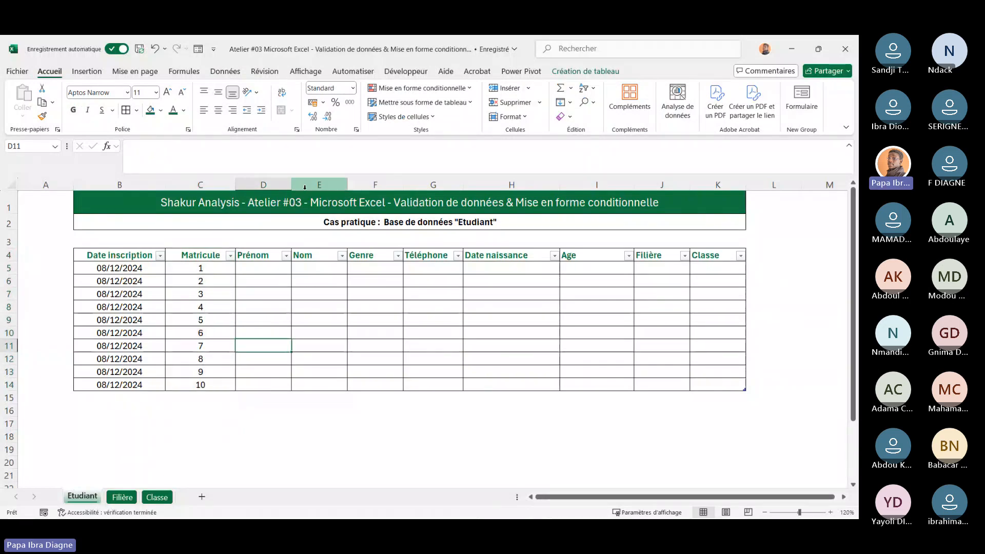
pyautogui.click(314, 295)
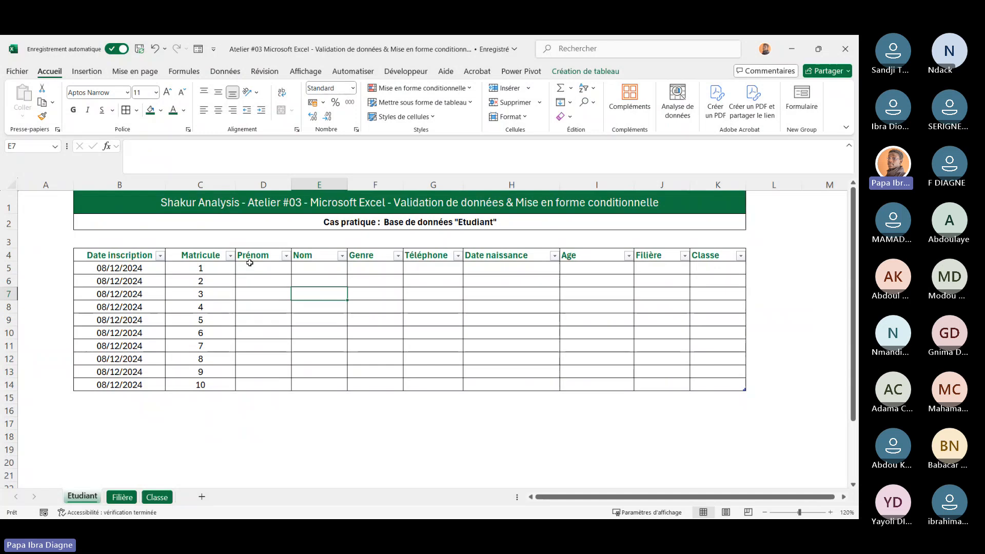
pyautogui.moveTo(260, 267); pyautogui.dragTo(325, 381)
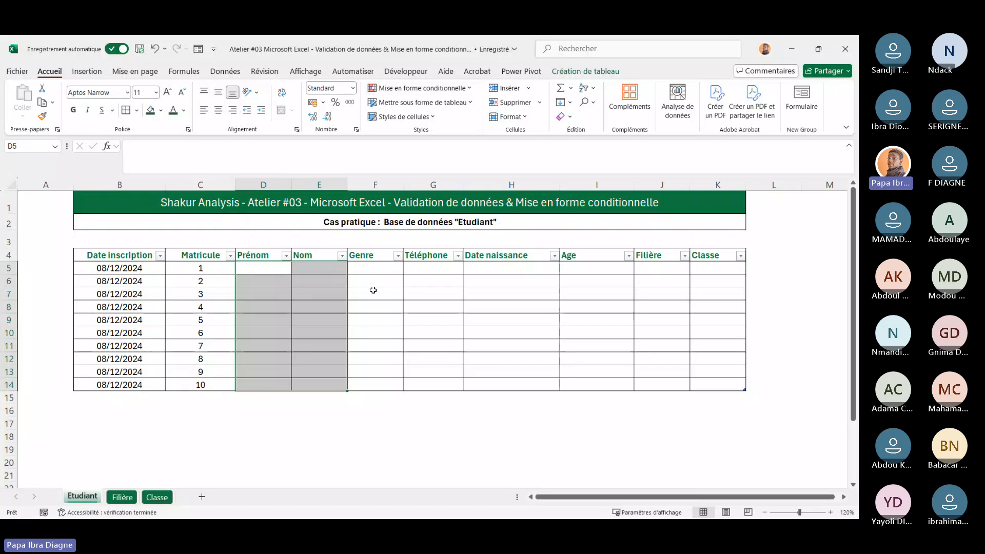
pyautogui.click(280, 318)
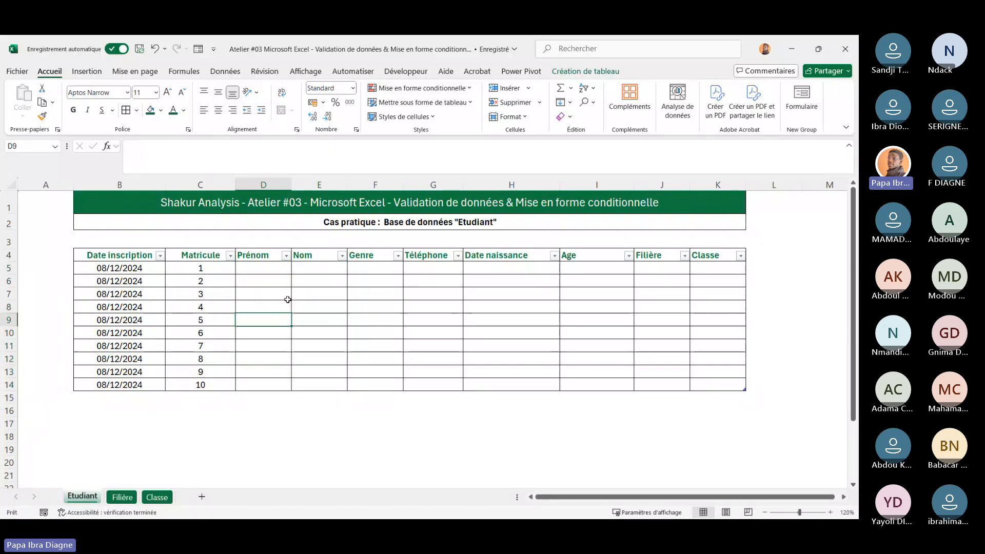
# Widen the Prénom column slightly
pyautogui.moveTo(291, 185); pyautogui.dragTo(301, 184)
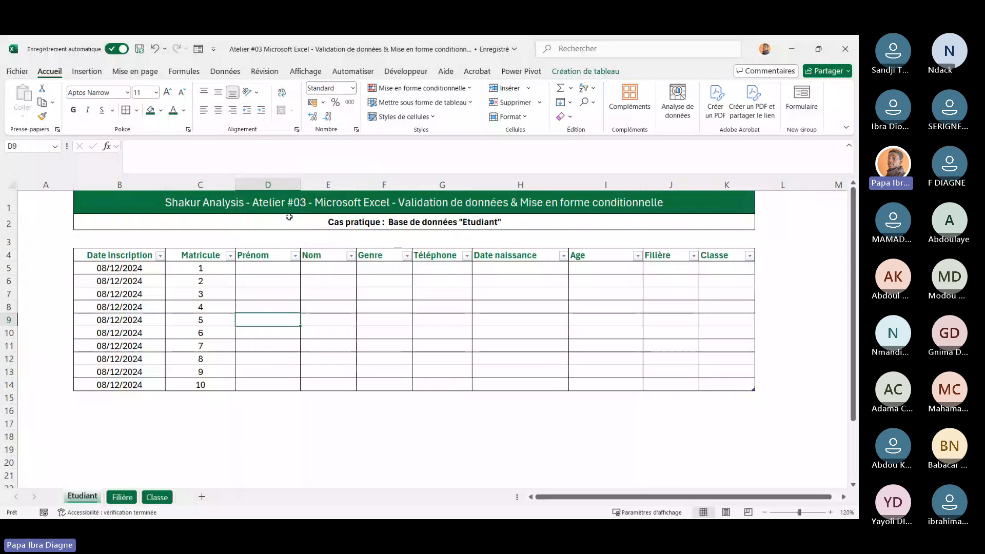
pyautogui.click(258, 266)
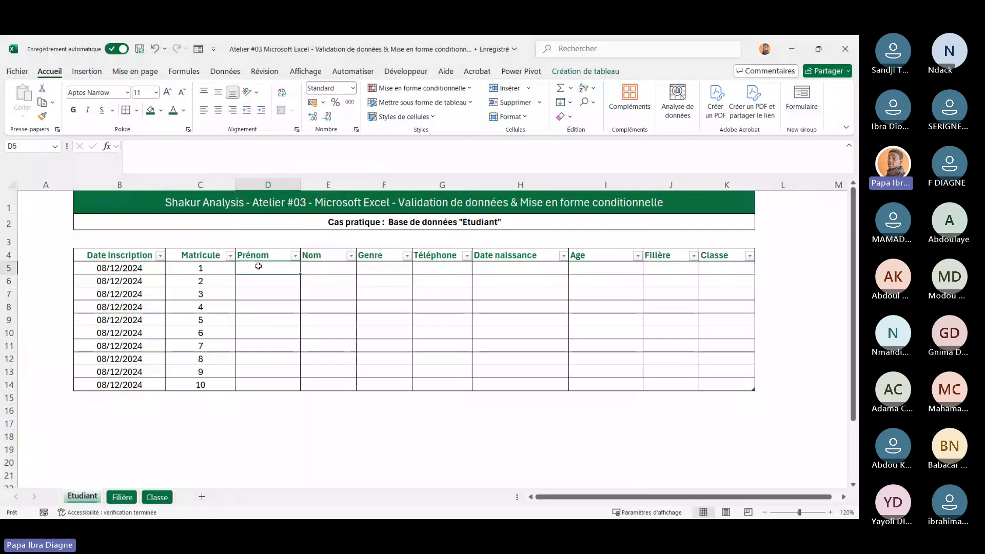
pyautogui.click(331, 270)
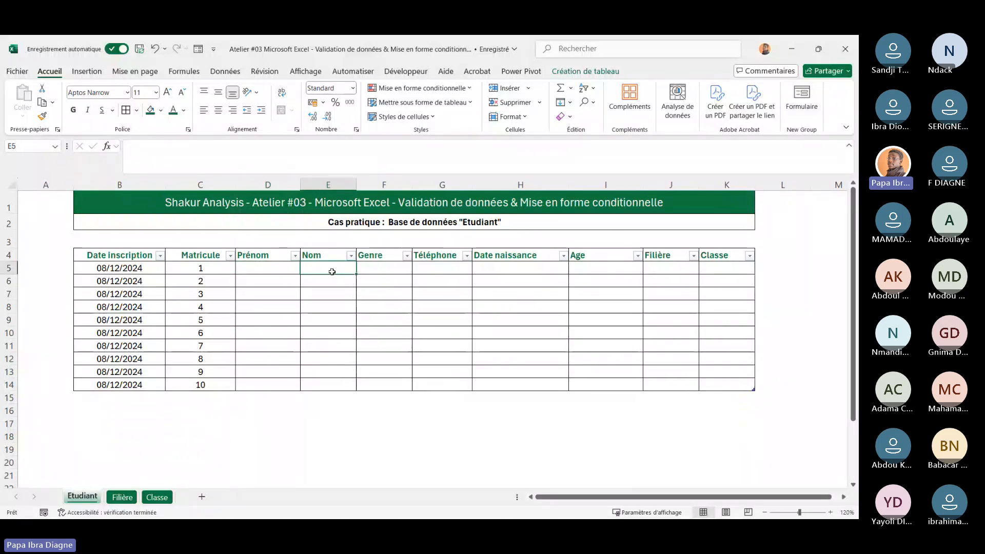
# Enter student surnames in the Nom column cells E5 through E8
pyautogui.write('Fall')
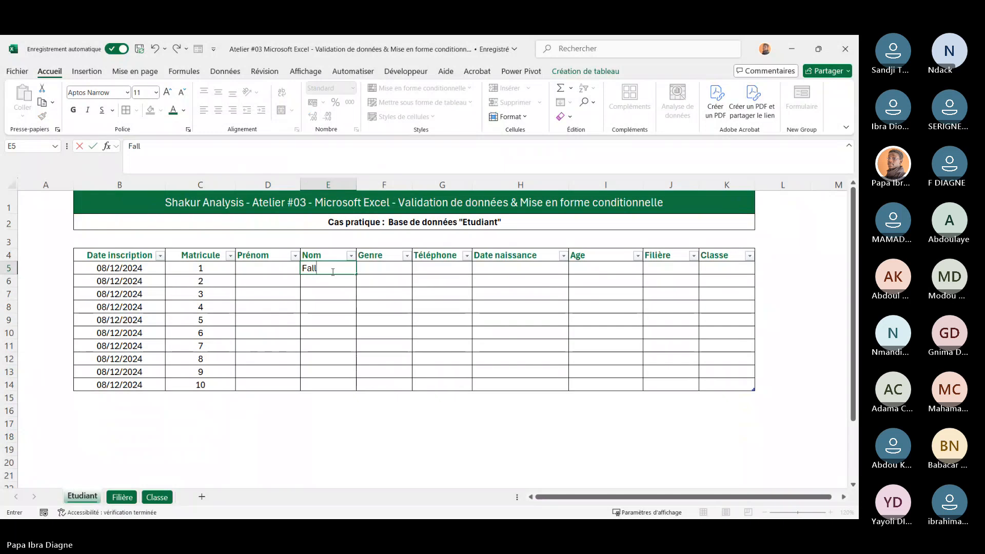
pyautogui.press('Return')
pyautogui.write('Diop')
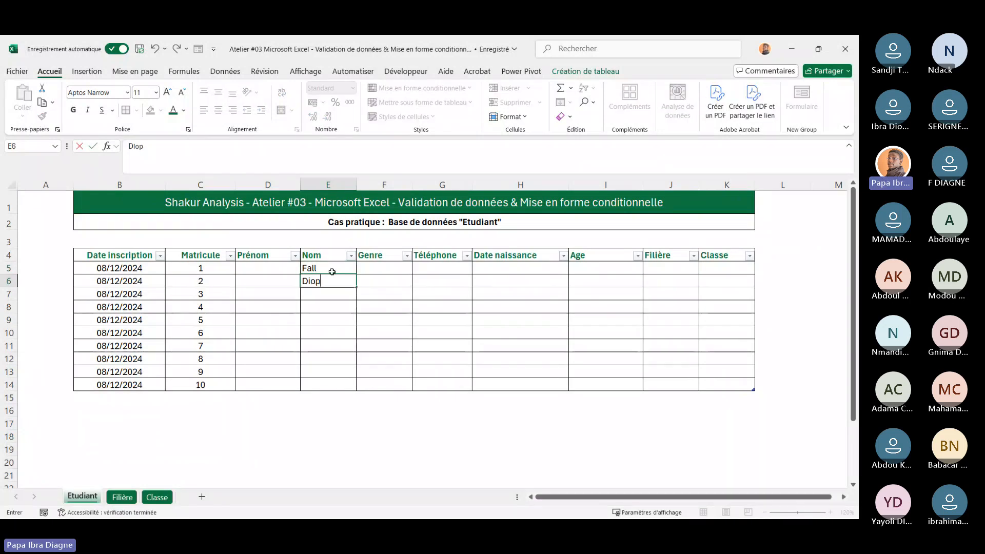
pyautogui.press('Return')
pyautogui.write('Ndiya')
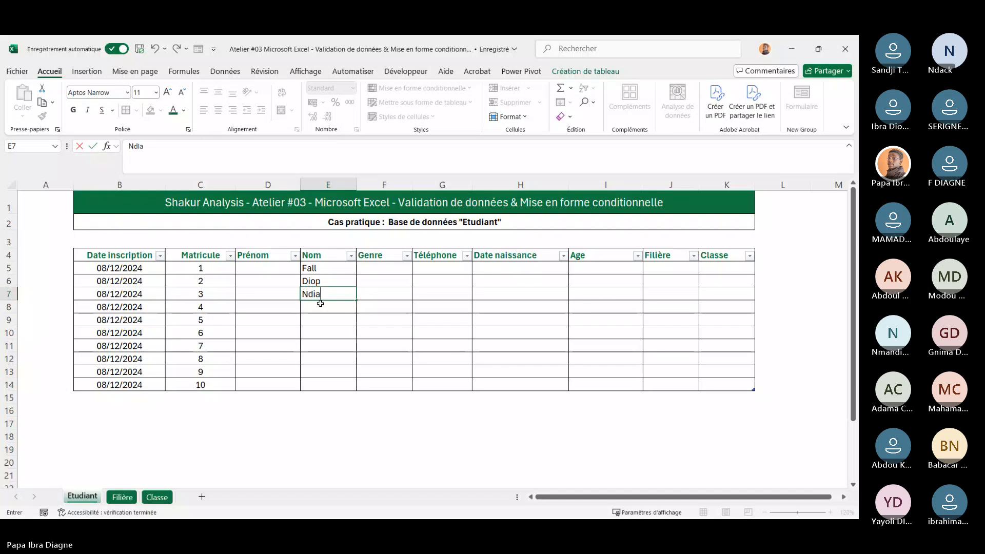
pyautogui.press('BackSpace')
pyautogui.press('BackSpace')
pyautogui.write('aye')
pyautogui.press('Return')
pyautogui.write('Sam')
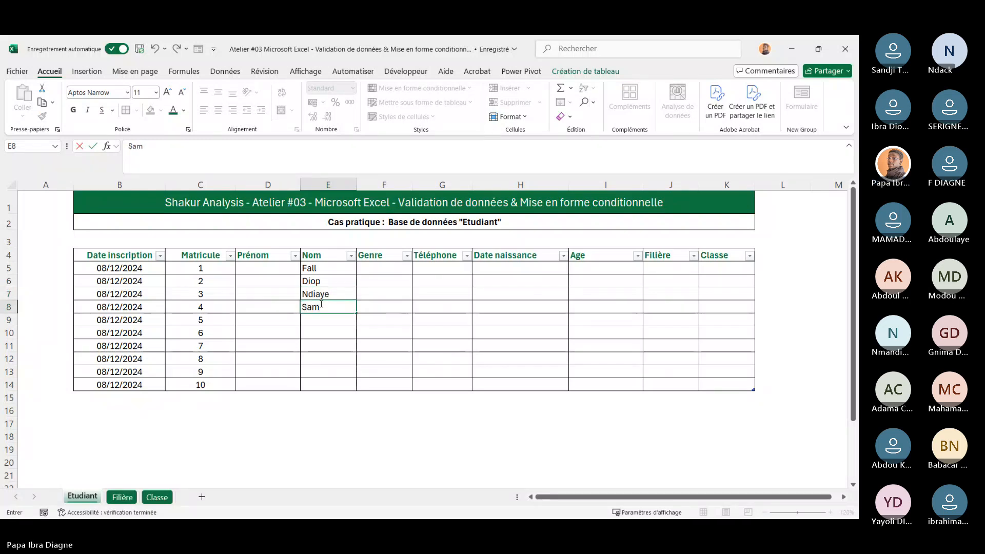
pyautogui.write('b')
pyautogui.press('Return')
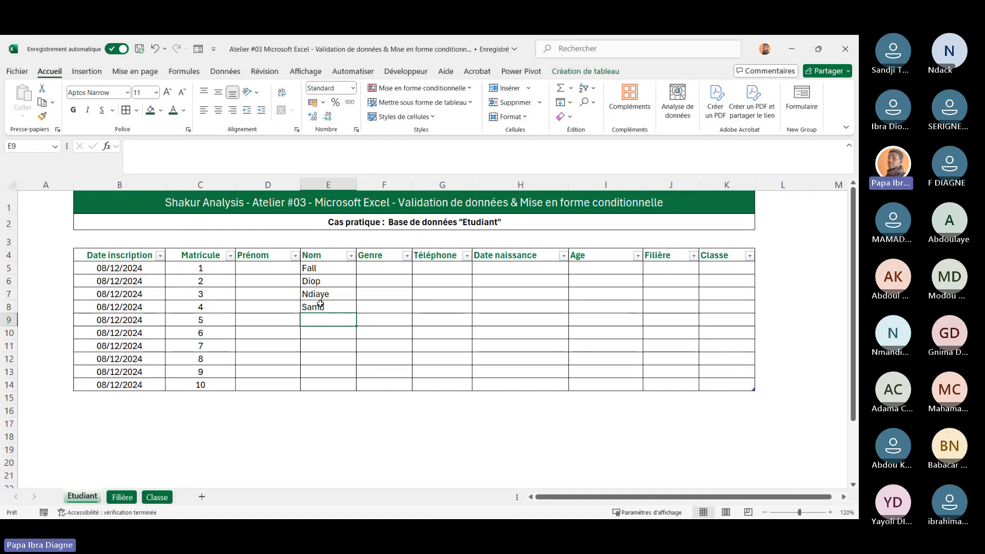
# Enter student surnames in the Nom column cells E9 through E12
pyautogui.write('Diagne')
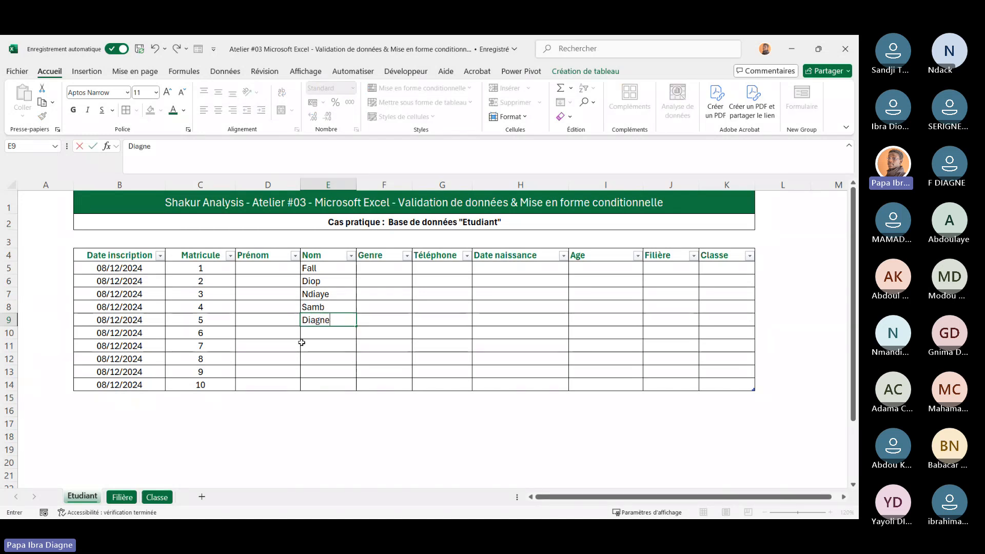
pyautogui.click(323, 337)
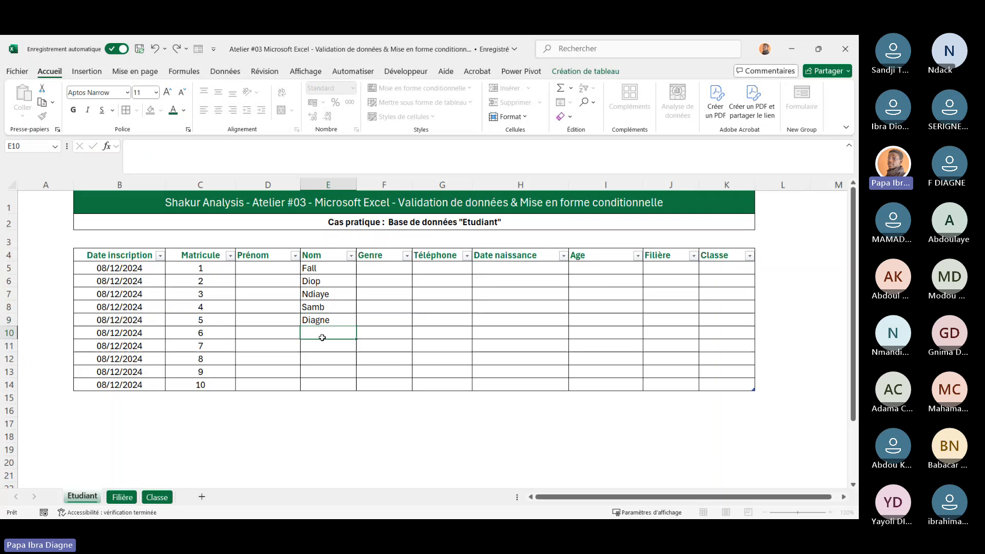
pyautogui.write('Dioum')
pyautogui.click(324, 341)
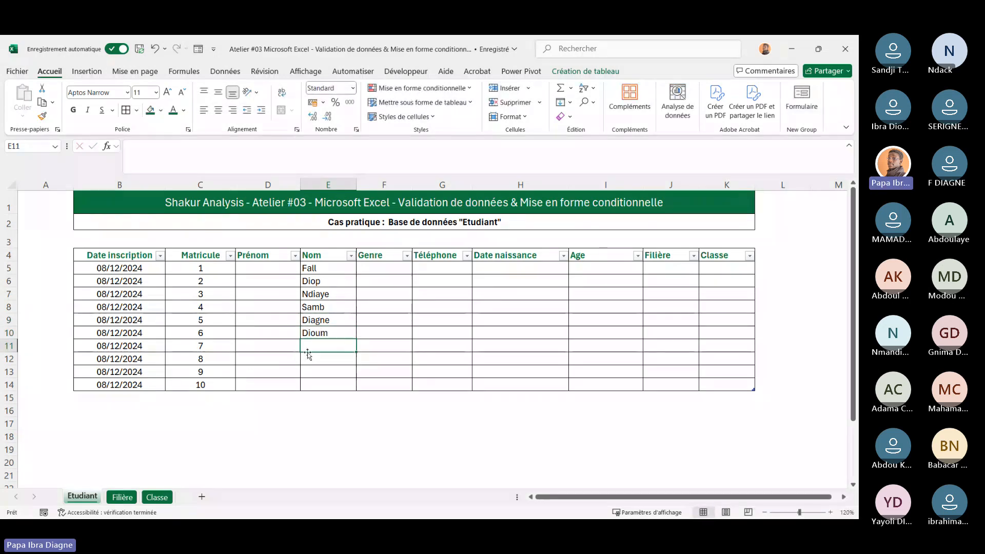
pyautogui.write('P')
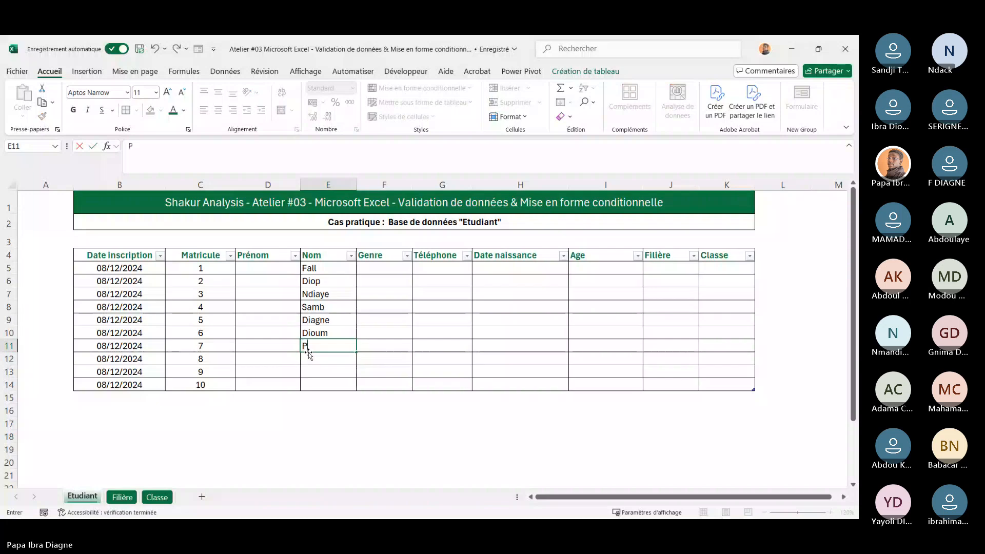
pyautogui.write('aye')
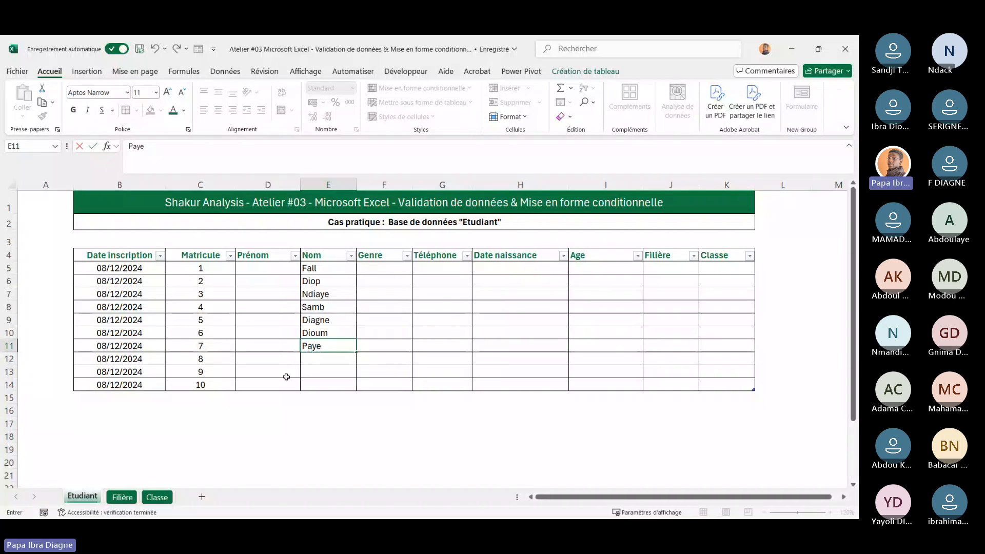
pyautogui.press('Return')
pyautogui.write('Di')
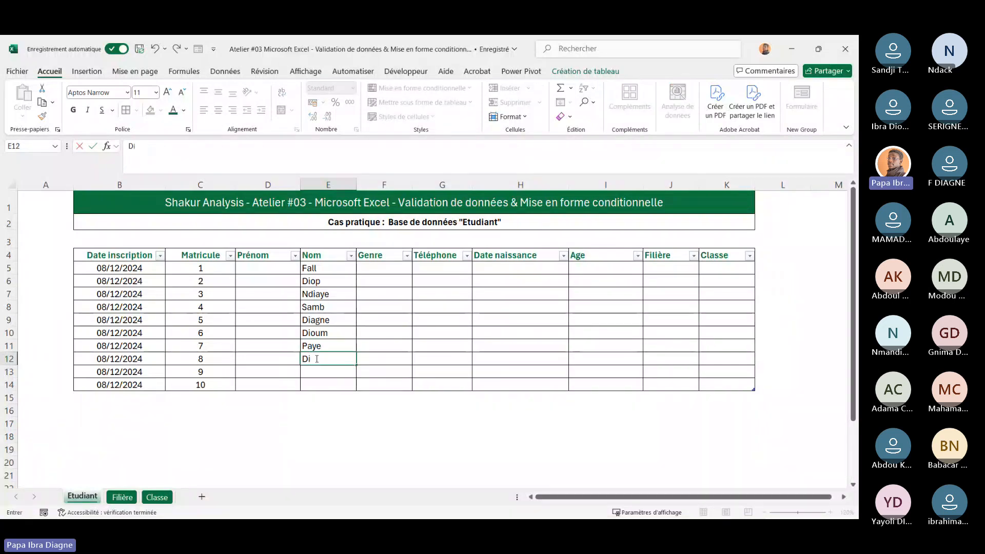
pyautogui.write('atta')
# Enter student surnames in the remaining Nom cells E13 and E14
pyautogui.click(343, 368)
pyautogui.write('Mnaye')
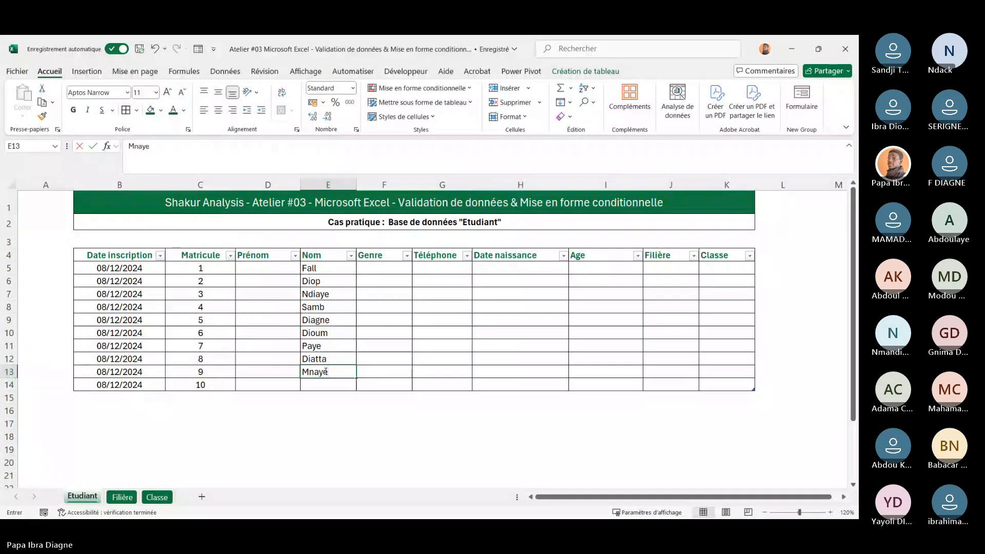
pyautogui.press('BackSpace')
pyautogui.press('BackSpace')
pyautogui.press('BackSpace')
pyautogui.press('BackSpace')
pyautogui.write('baye')
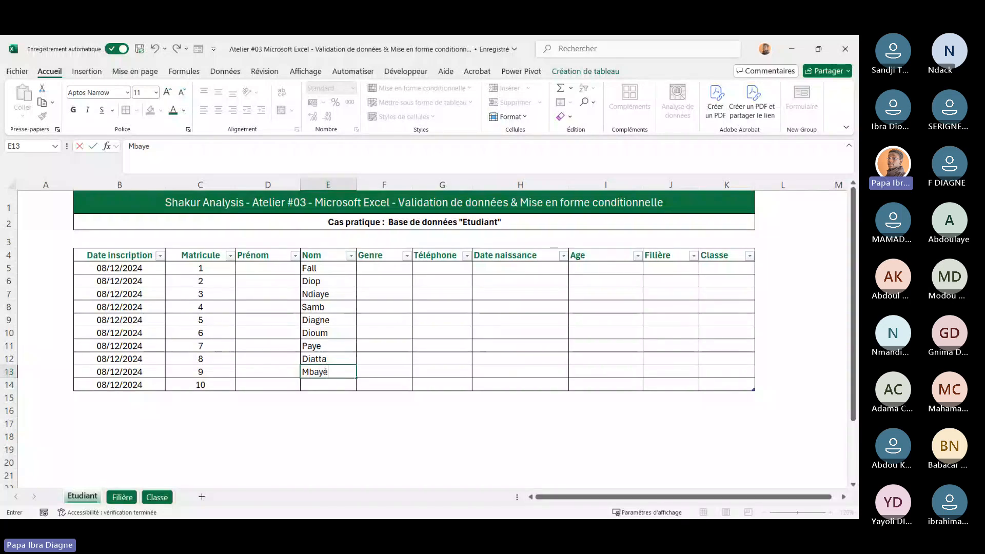
pyautogui.click(324, 386)
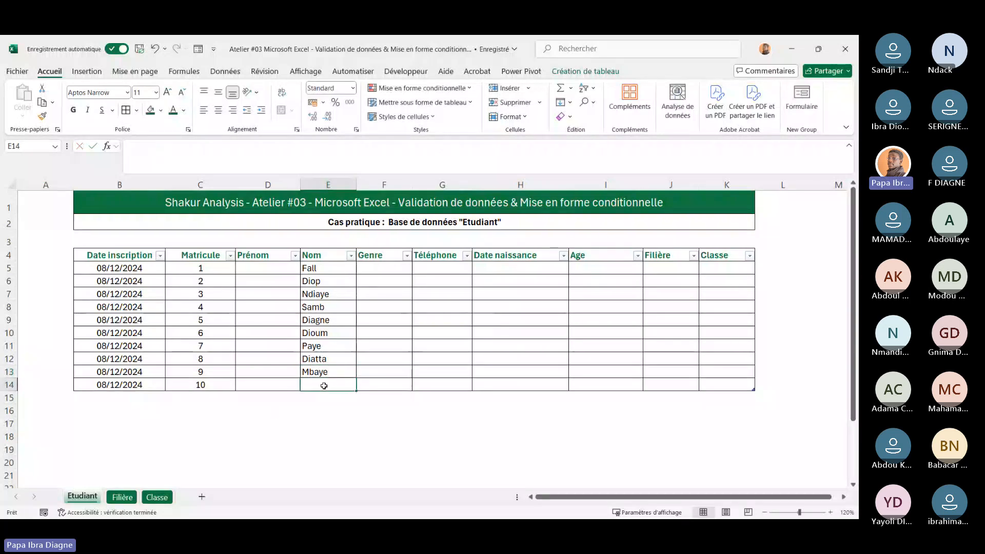
pyautogui.write('Tou')
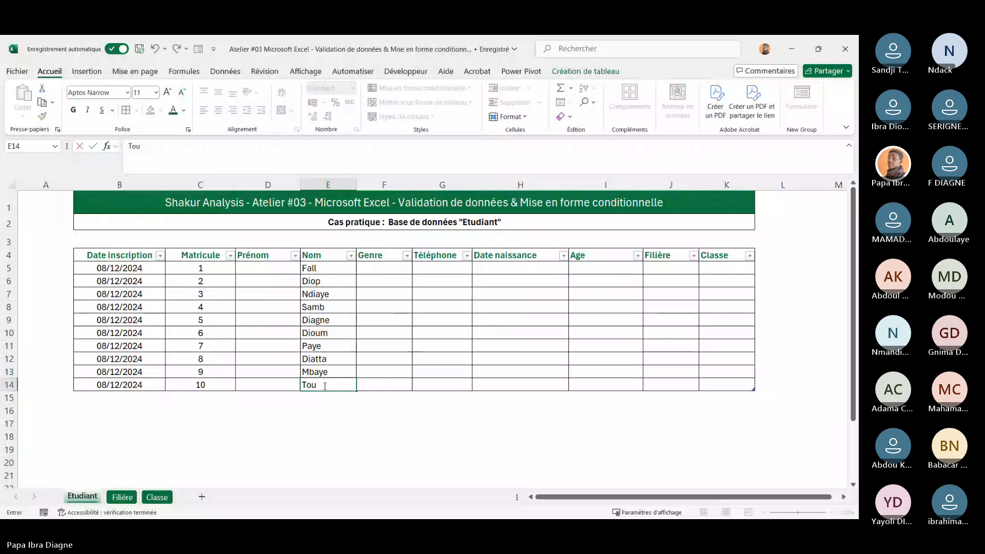
pyautogui.write('nk')
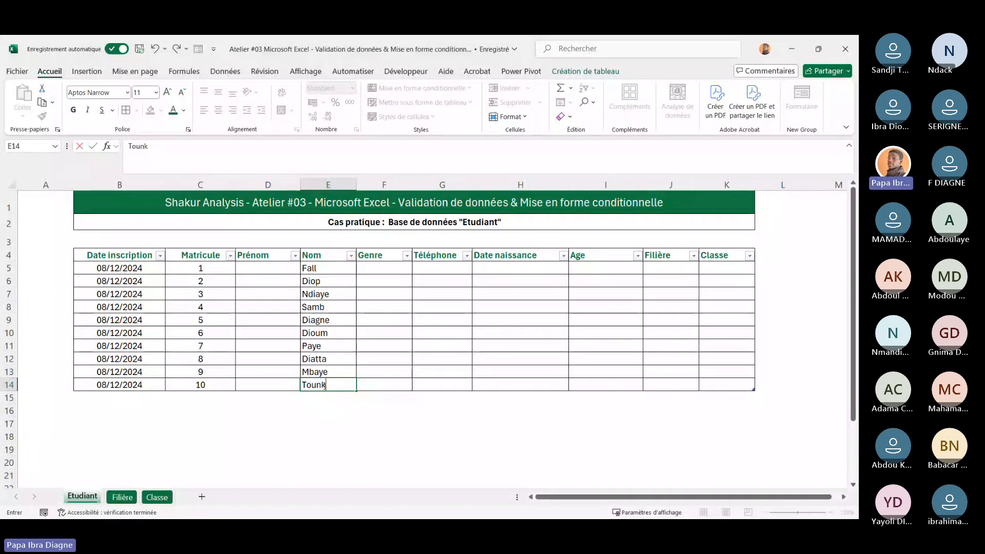
pyautogui.write('ara')
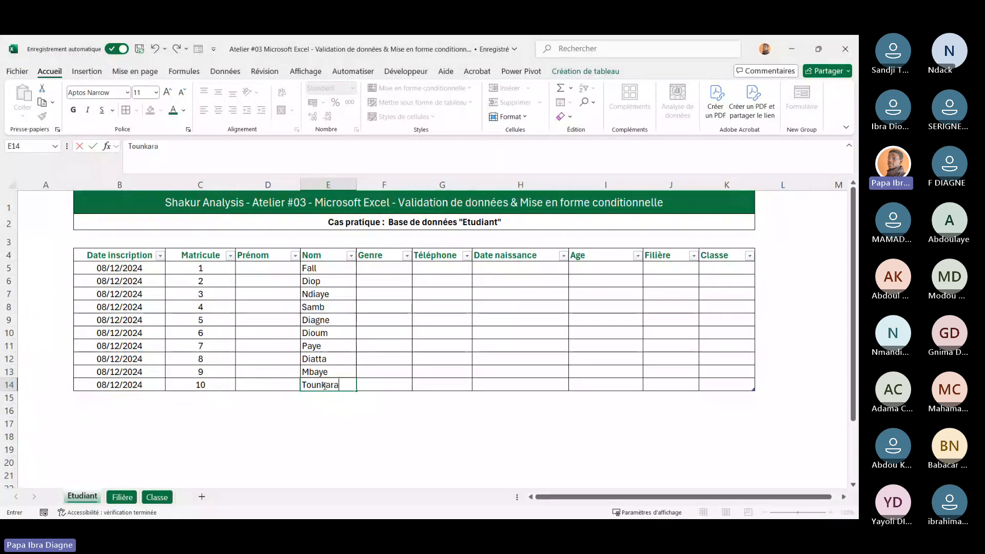
# Enter student first names in the Prénom column cells D5 through D7
pyautogui.click(243, 270)
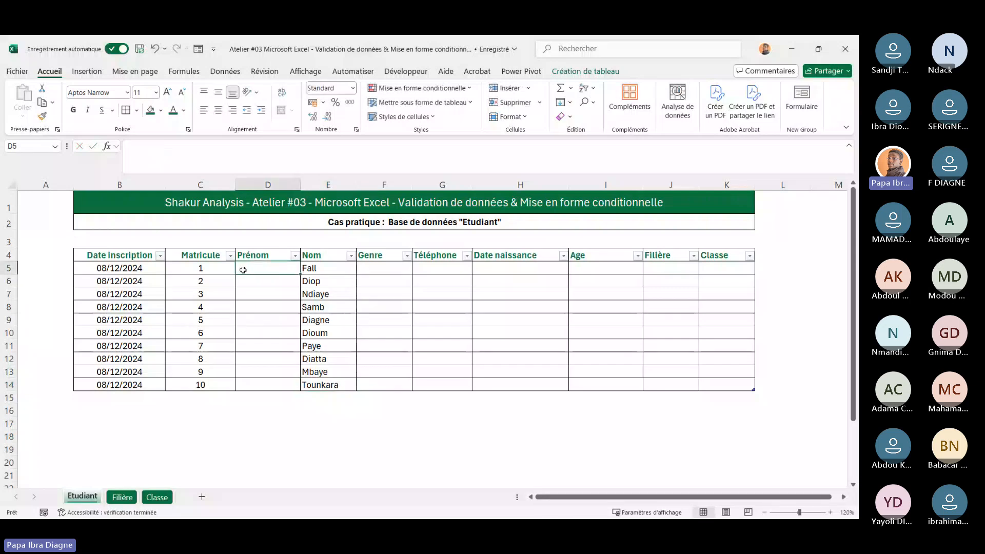
pyautogui.write('Ibra')
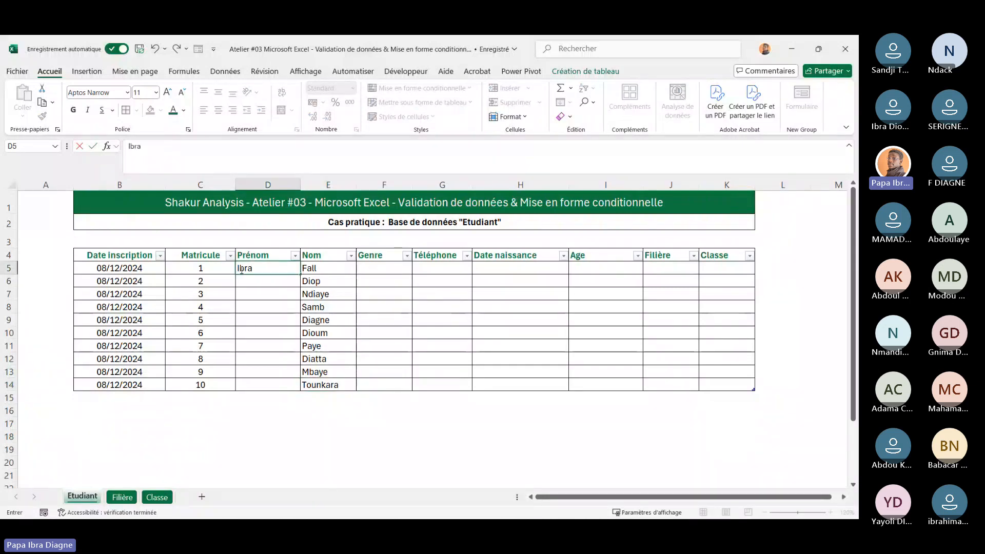
pyautogui.write('hima')
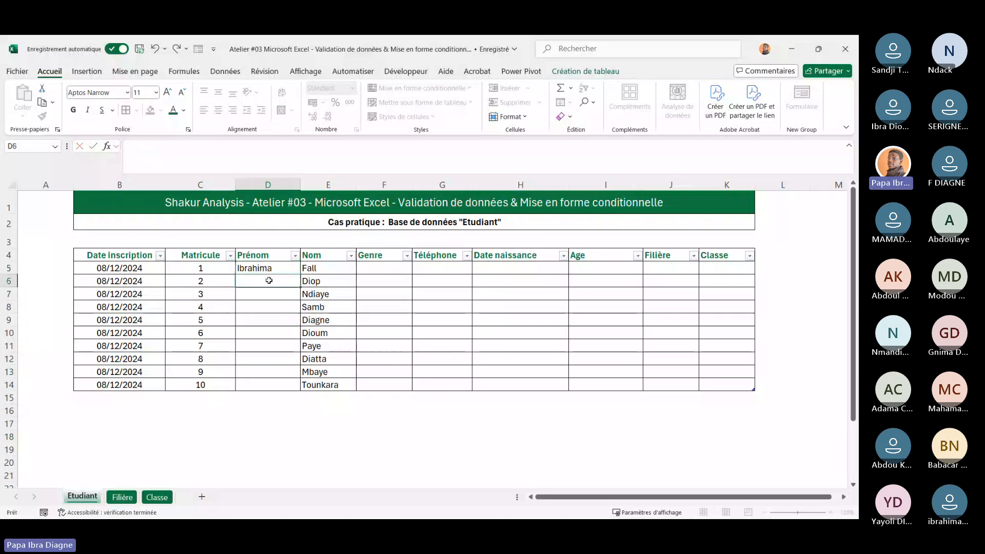
pyautogui.click(269, 280)
pyautogui.write('Fanta')
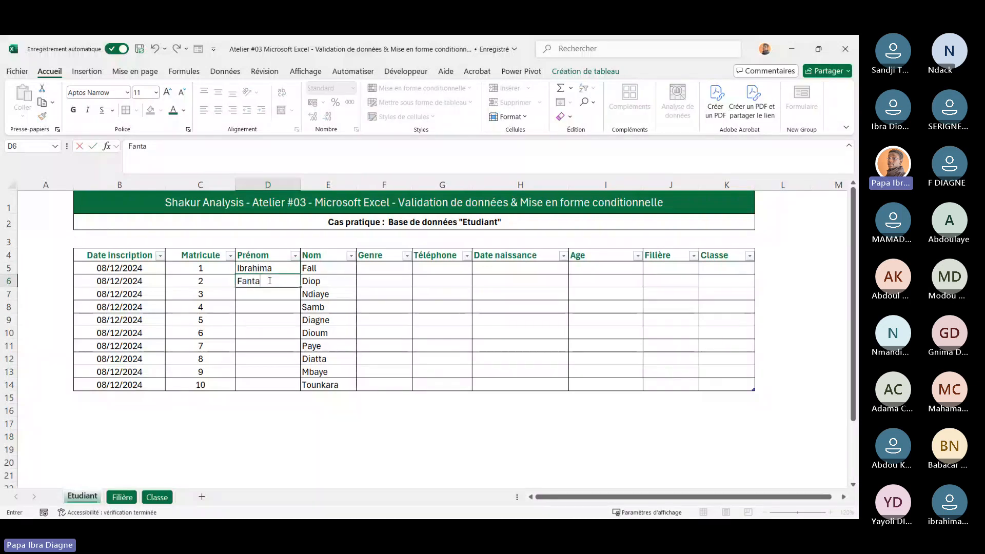
pyautogui.click(268, 294)
pyautogui.write('Lo')
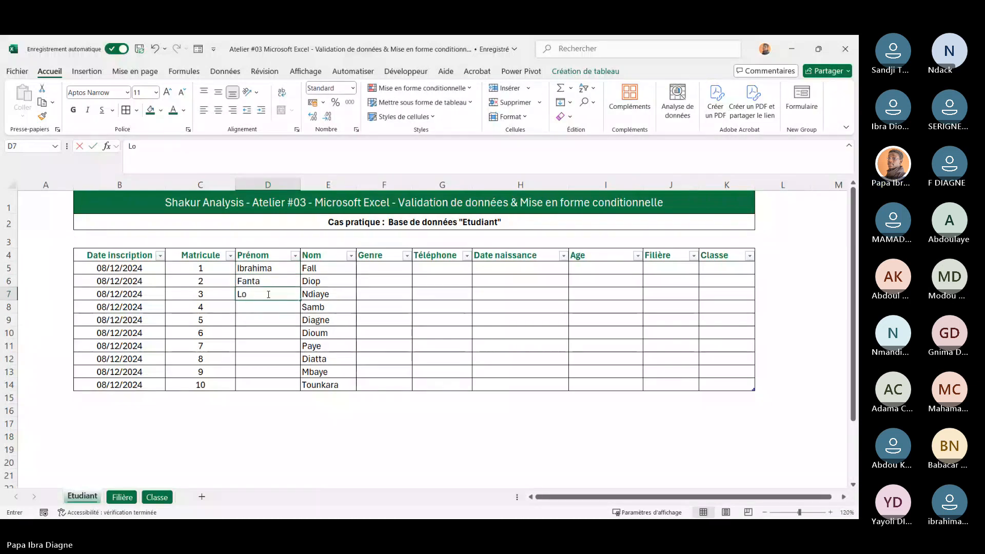
pyautogui.write('uer')
pyautogui.press('BackSpace')
pyautogui.press('BackSpace')
pyautogui.press('BackSpace')
pyautogui.press('BackSpace')
pyautogui.press('BackSpace')
pyautogui.write('Mou')
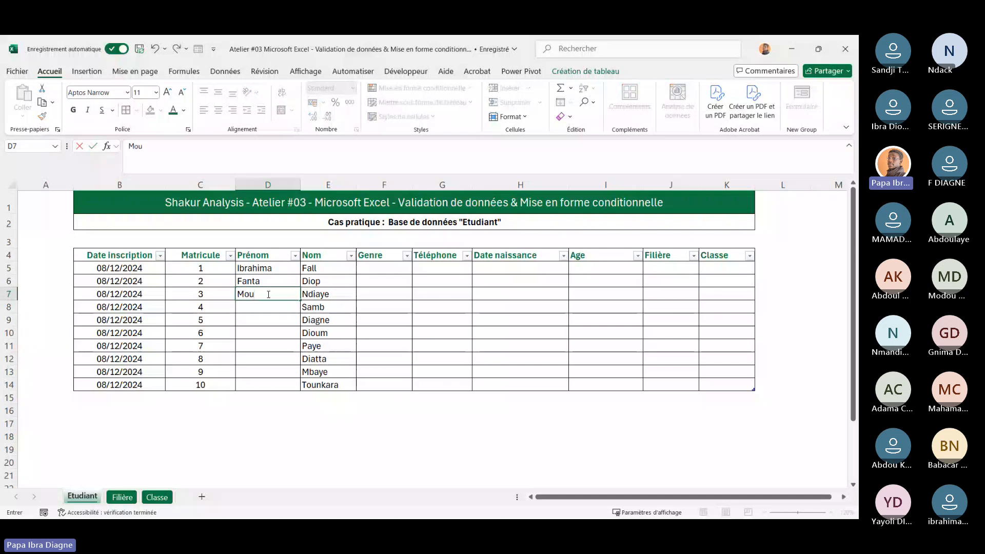
pyautogui.write('ssa')
pyautogui.click(269, 329)
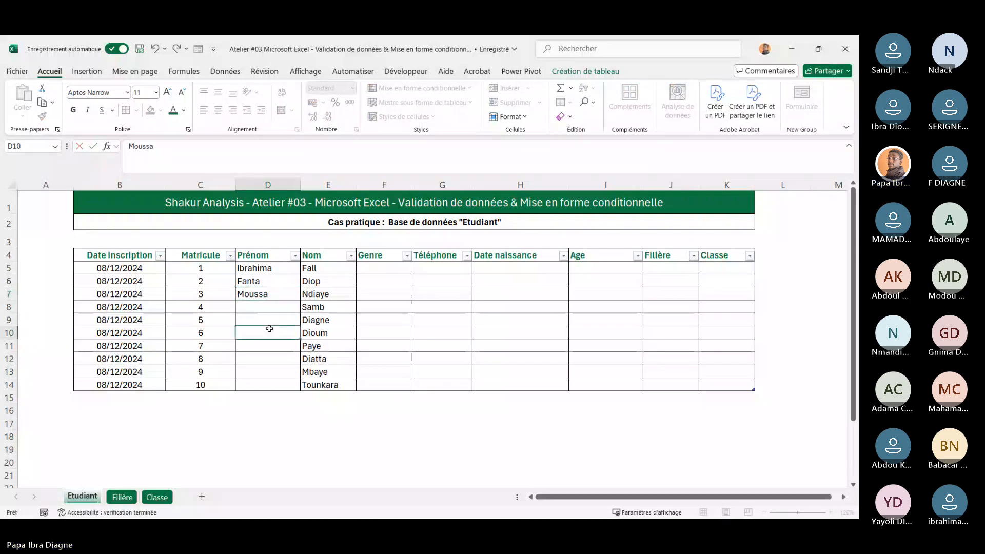
# Enter student first names in the Prénom column cells D8 through D10
pyautogui.click(252, 303)
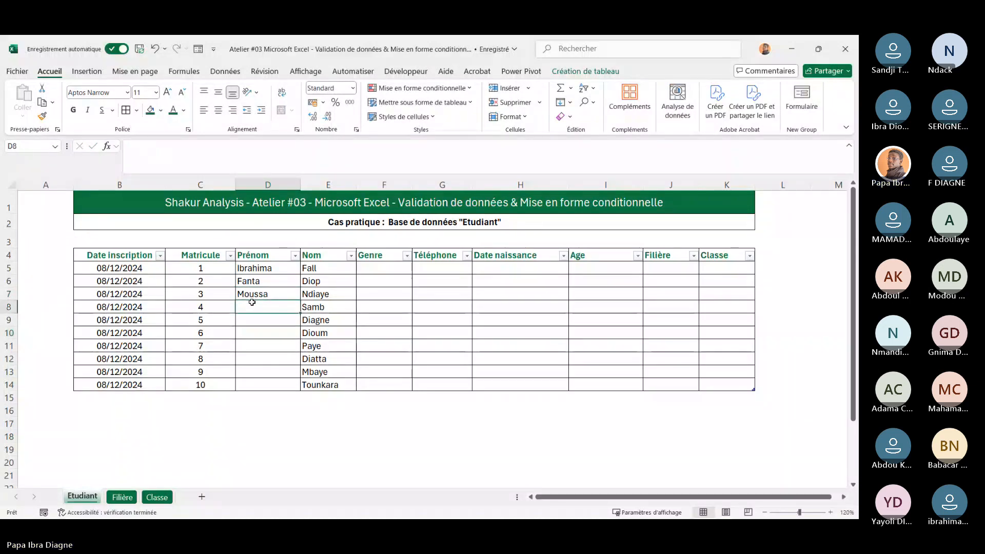
pyautogui.write('Abdou')
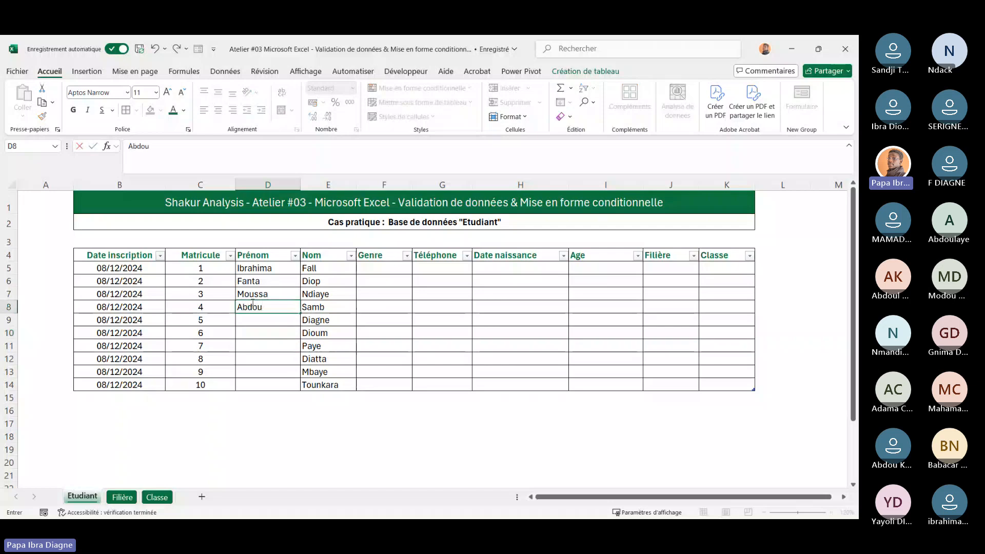
pyautogui.click(264, 323)
pyautogui.write('Nafy')
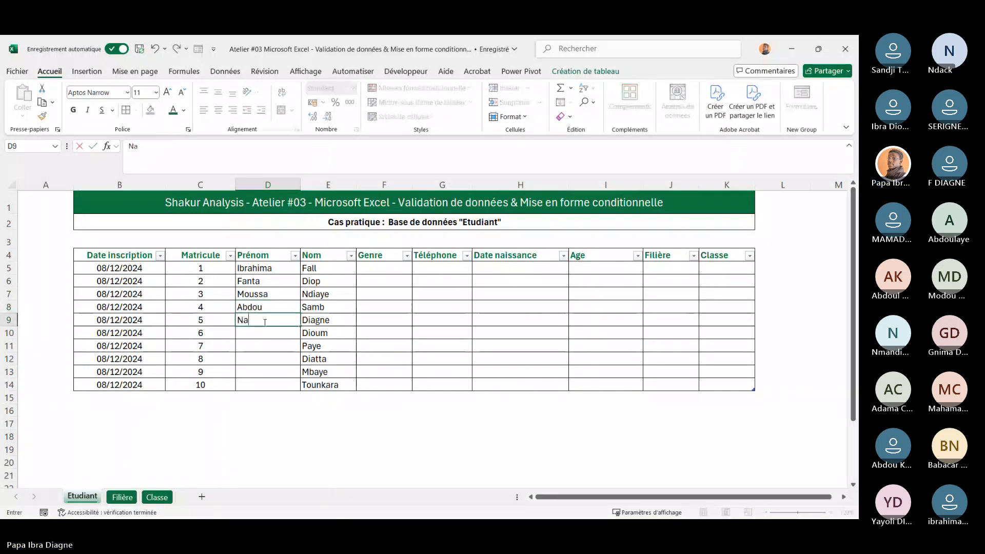
pyautogui.click(254, 337)
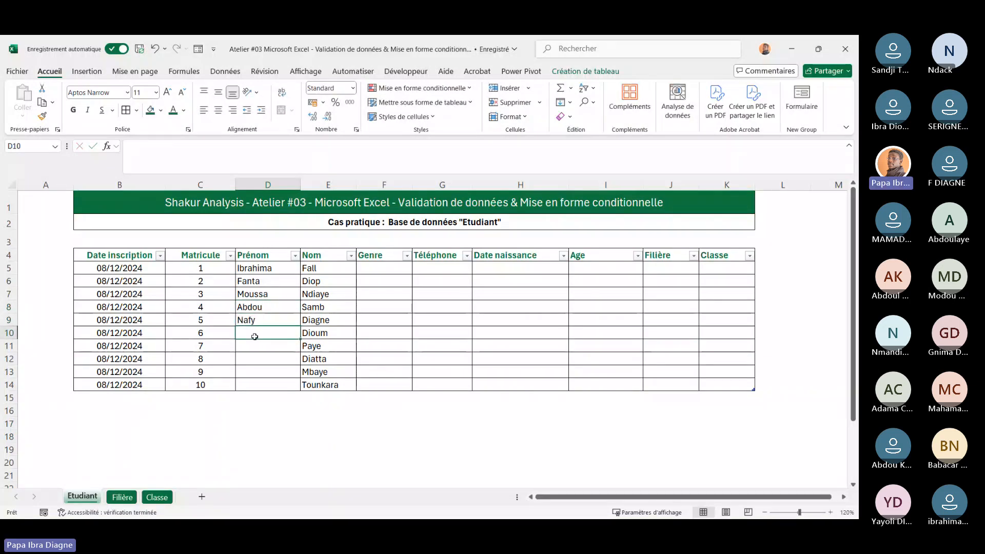
pyautogui.write('Khadre')
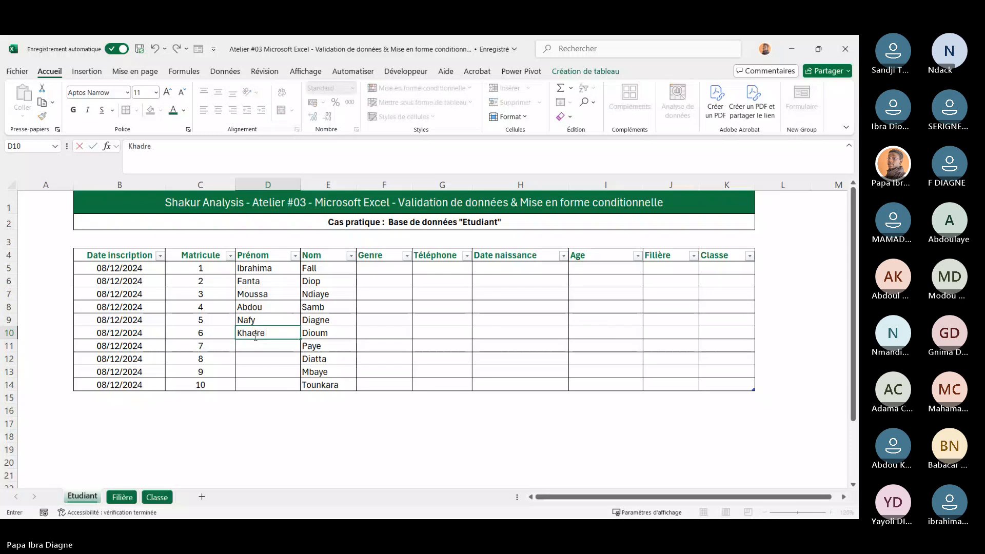
# Enter the first names Issa and Amy in Prénom cells D11 and D12
pyautogui.click(262, 352)
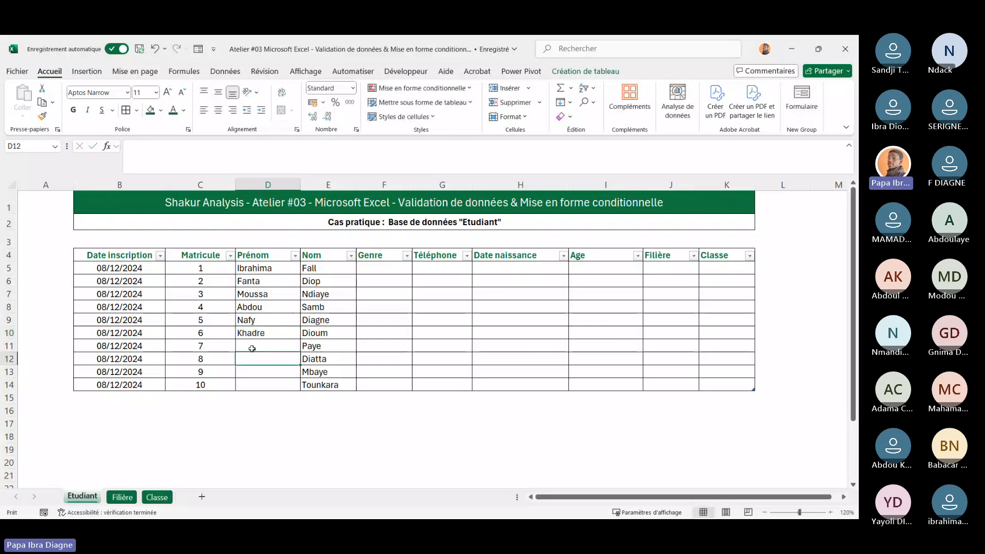
pyautogui.write('Issa')
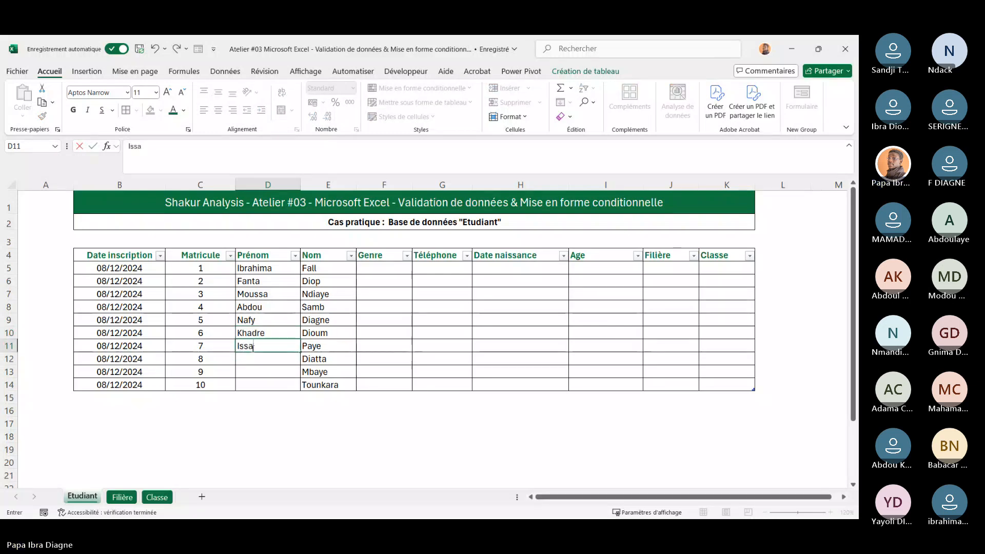
pyautogui.click(273, 362)
pyautogui.write('Amy')
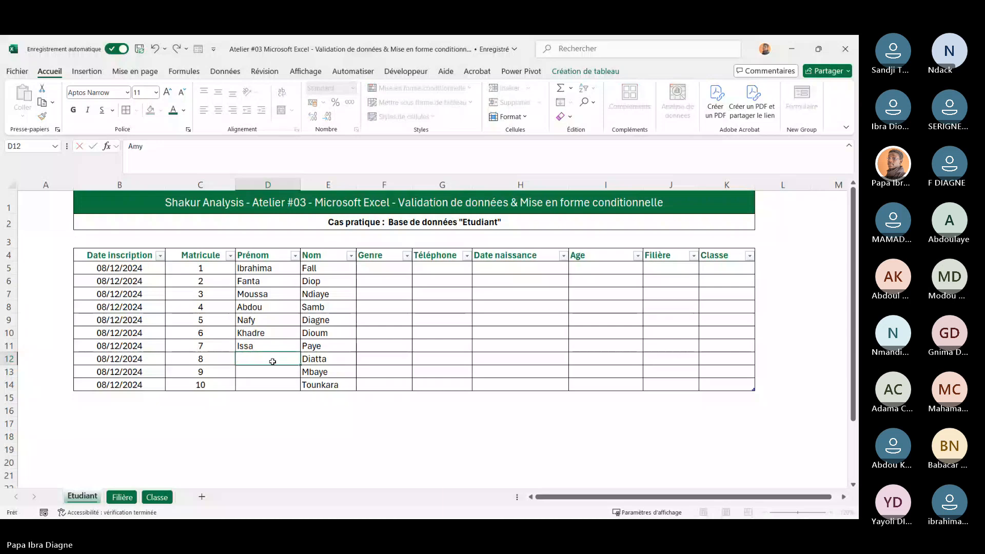
pyautogui.press('Return')
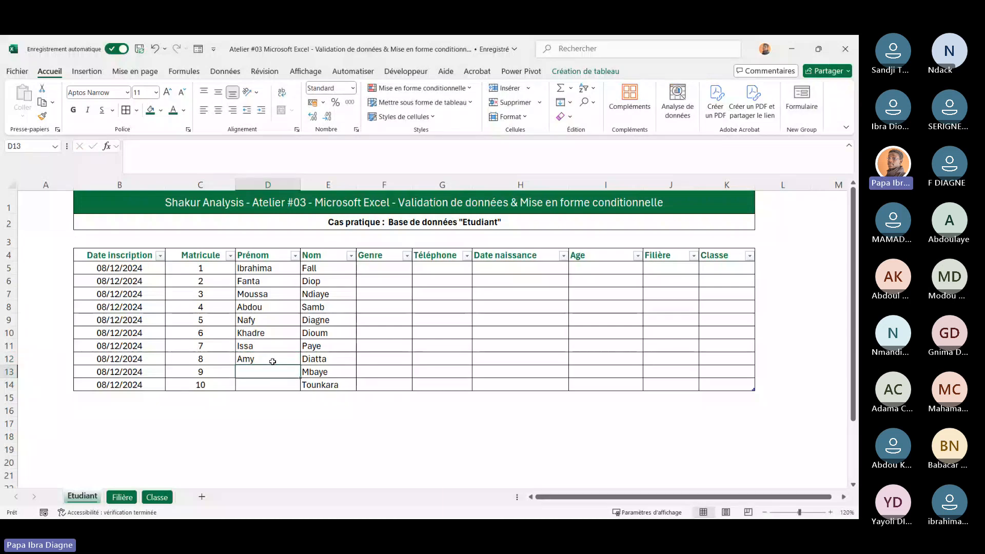
# Enter the first names Khadim and Ndeye in Prénom cells D13 and D14
pyautogui.write('Kha')
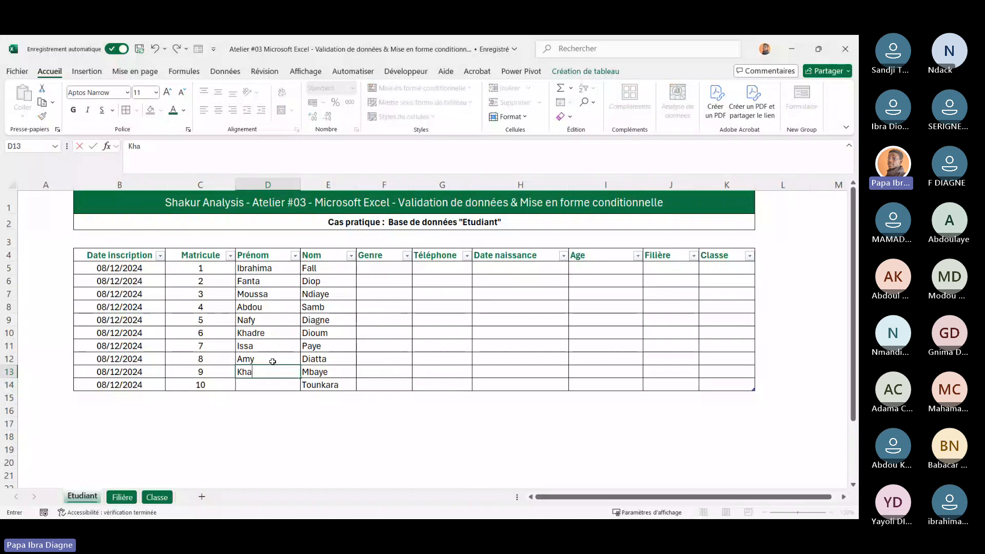
pyautogui.write('sdim')
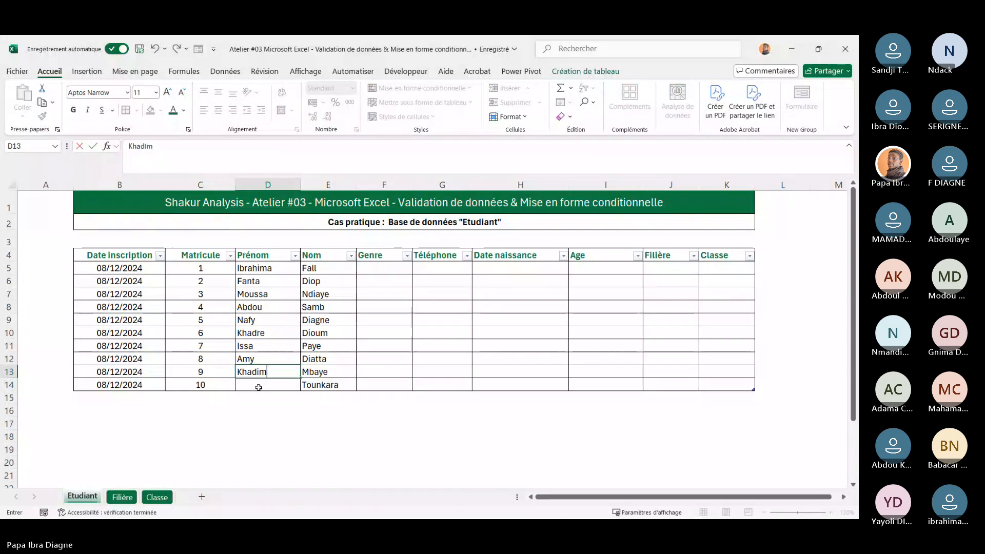
pyautogui.click(259, 388)
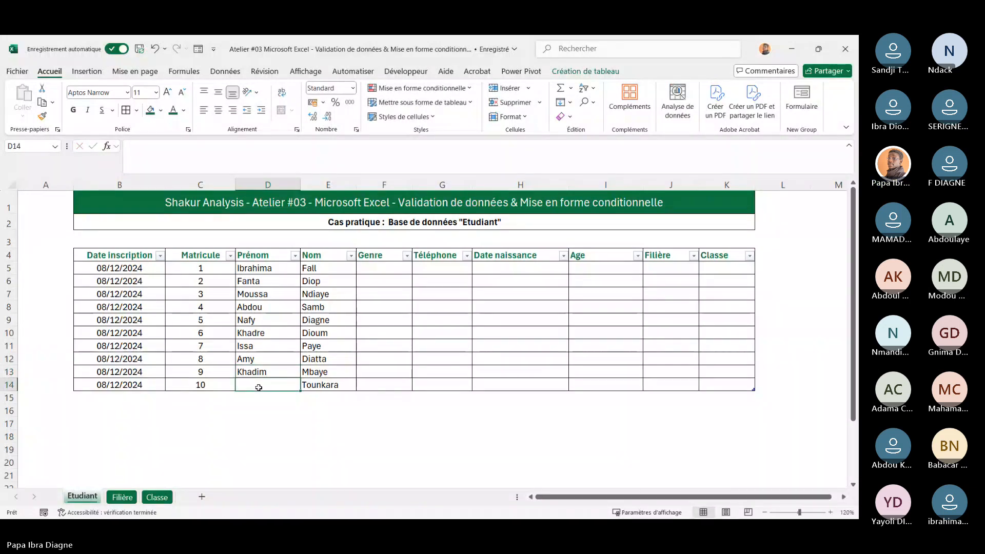
pyautogui.write('Nde')
pyautogui.press('BackSpace')
pyautogui.press('BackSpace')
pyautogui.write('dey')
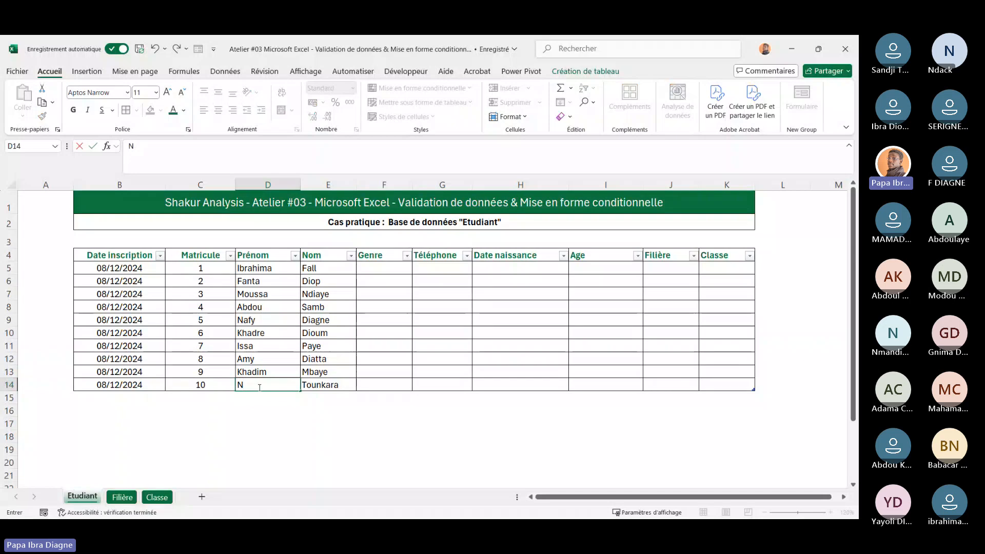
pyautogui.write('e')
pyautogui.press('Return')
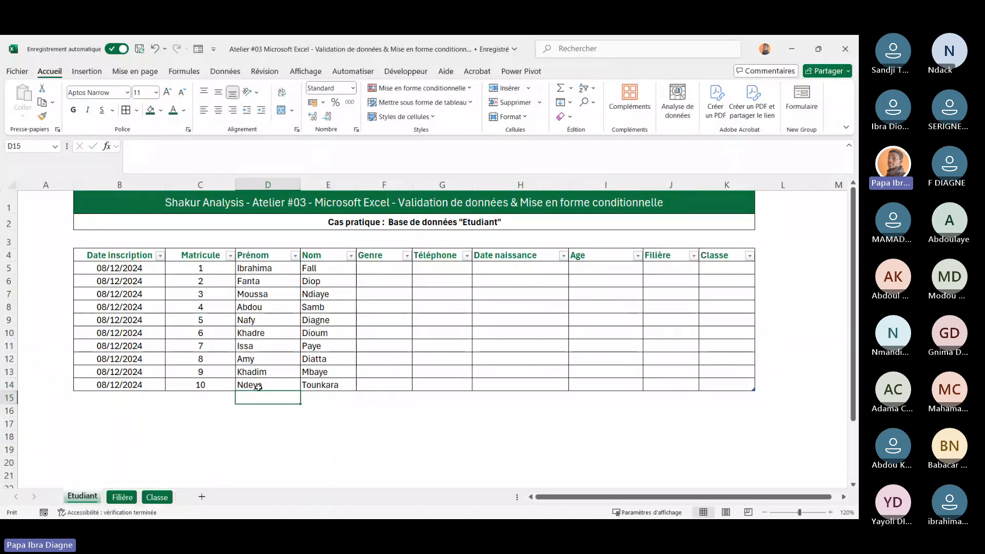
pyautogui.click(339, 372)
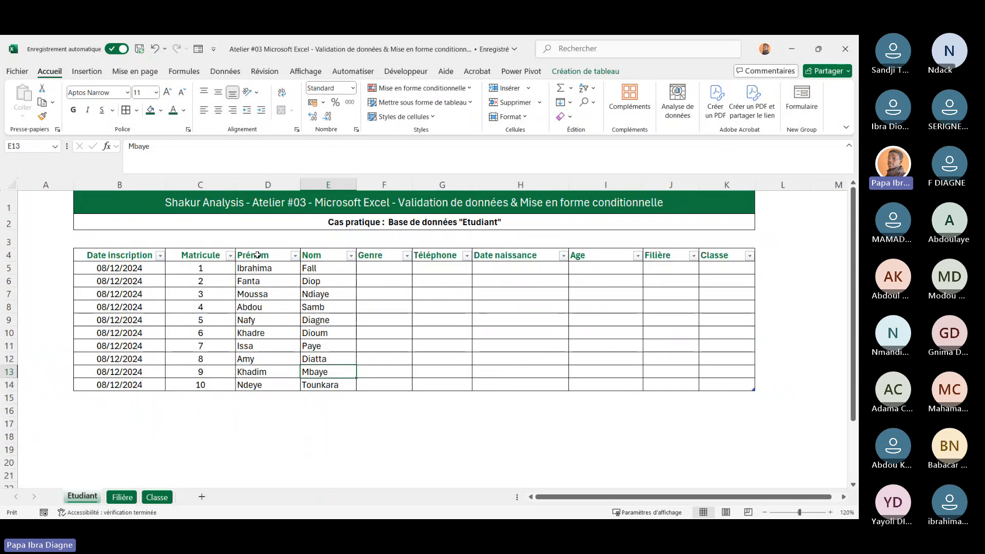
pyautogui.moveTo(257, 255); pyautogui.dragTo(337, 383)
pyautogui.click(400, 355)
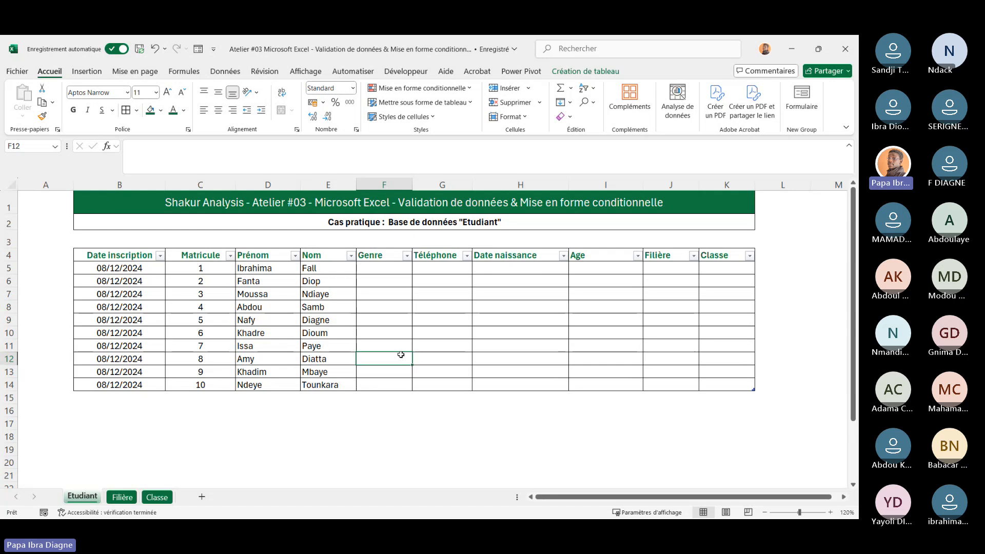
pyautogui.click(379, 267)
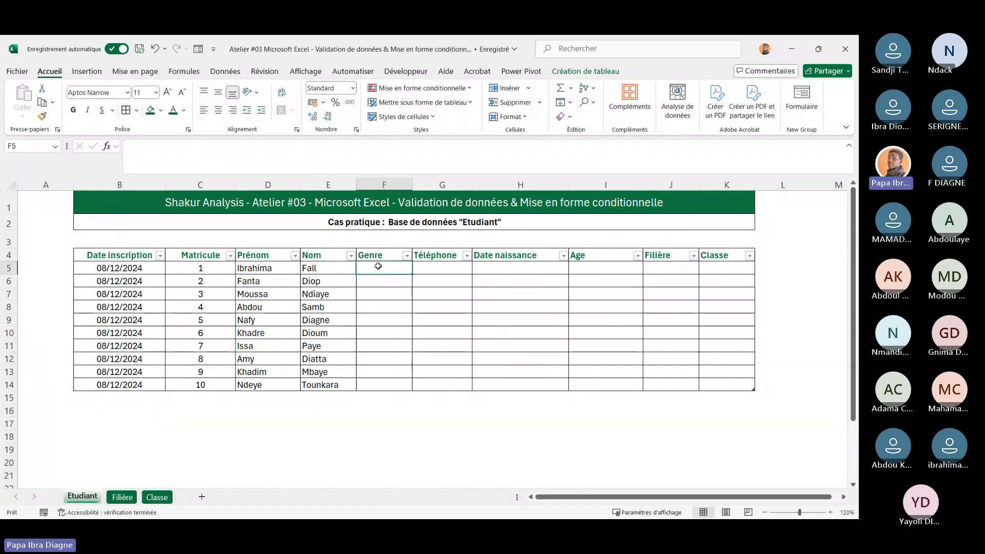
pyautogui.write('M')
pyautogui.click(392, 295)
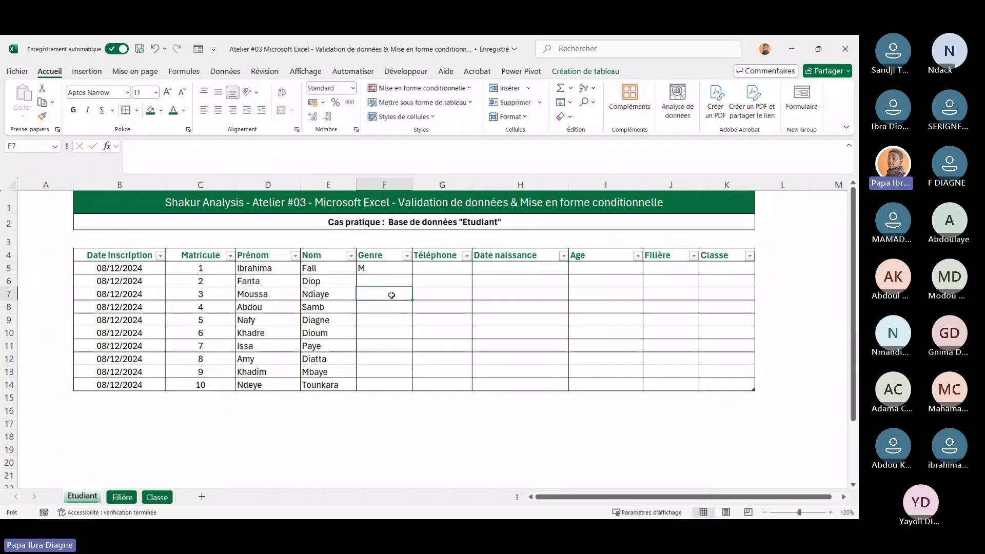
pyautogui.write('F')
pyautogui.press('BackSpace')
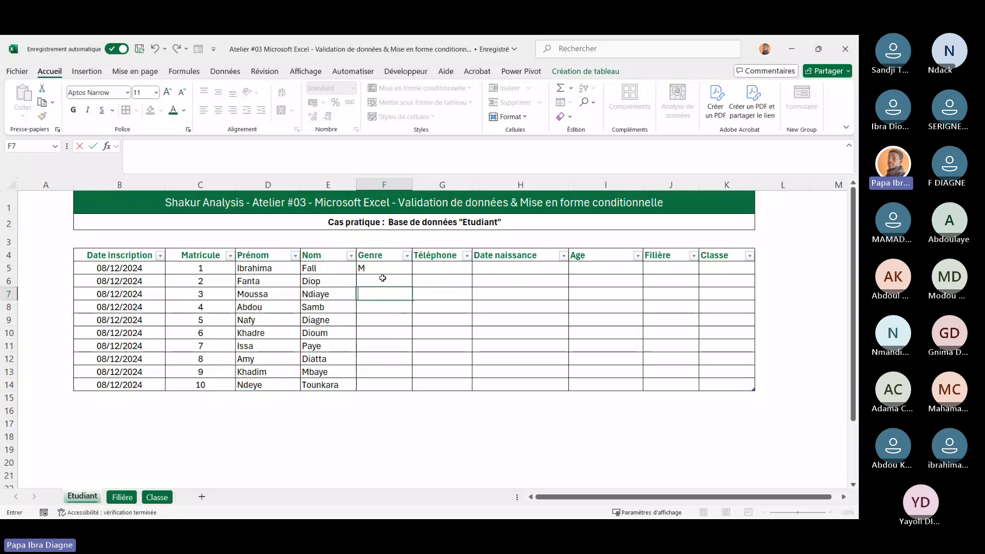
pyautogui.click(369, 272)
pyautogui.press('Delete')
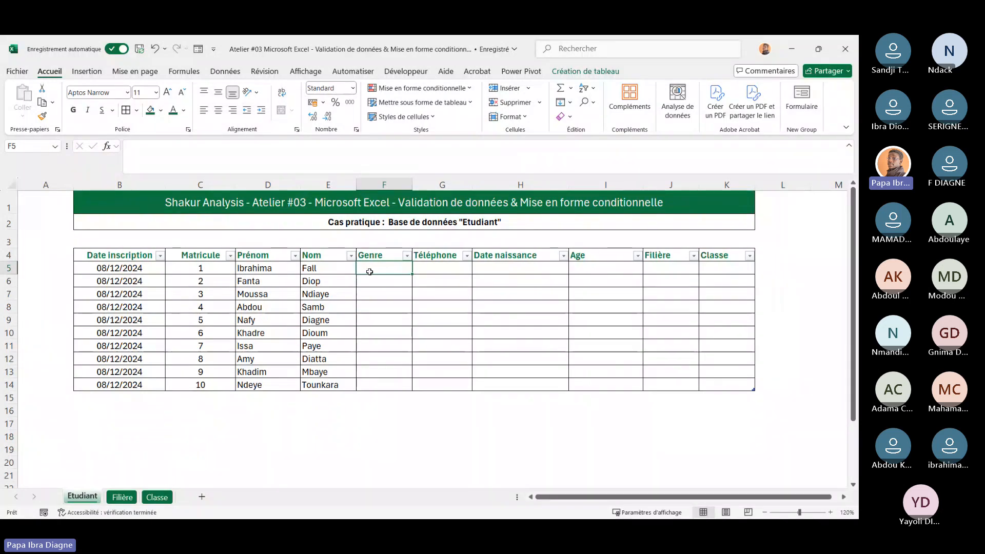
# Apply list data validation with the source Masculin,Feminin to the Genre cells F5 through F14
pyautogui.moveTo(380, 267); pyautogui.dragTo(396, 381)
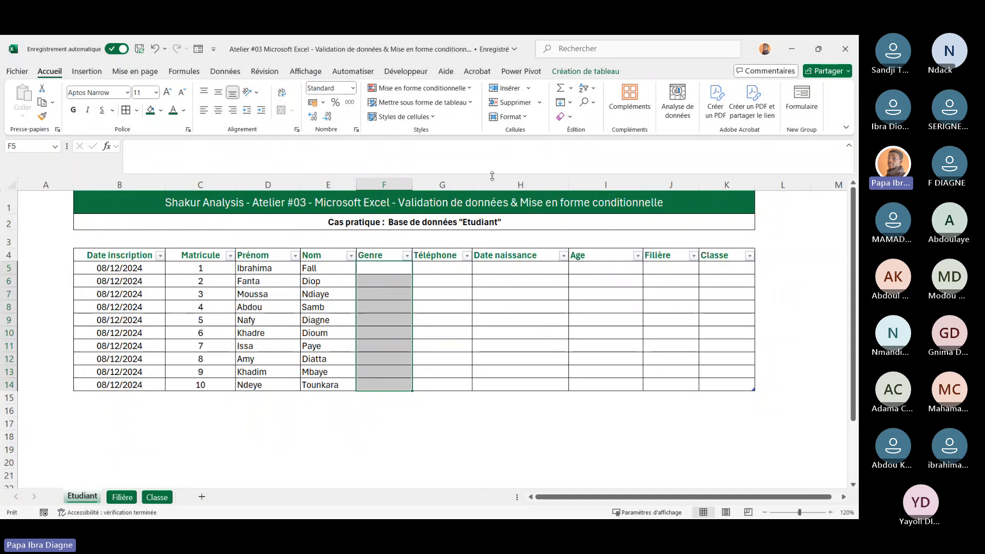
pyautogui.click(224, 72)
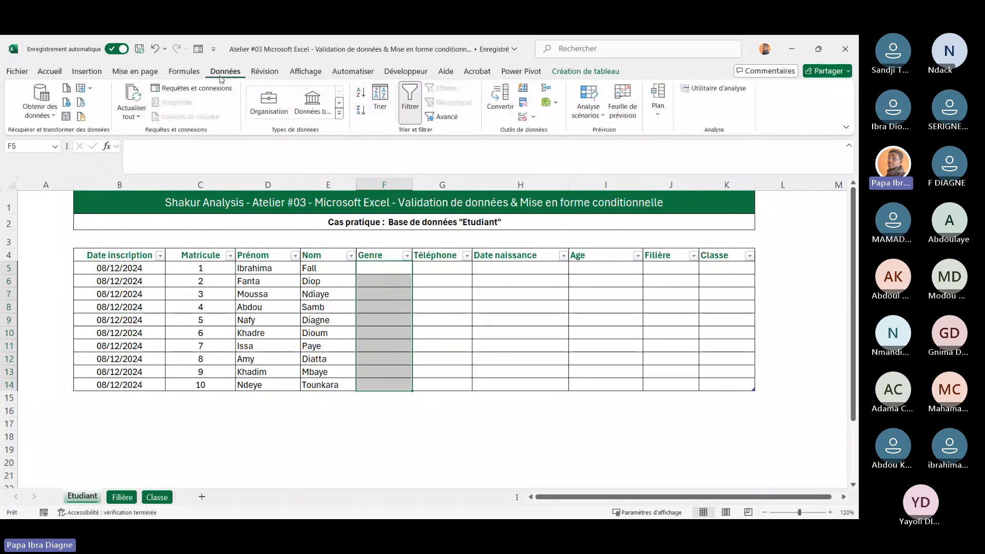
pyautogui.click(535, 117)
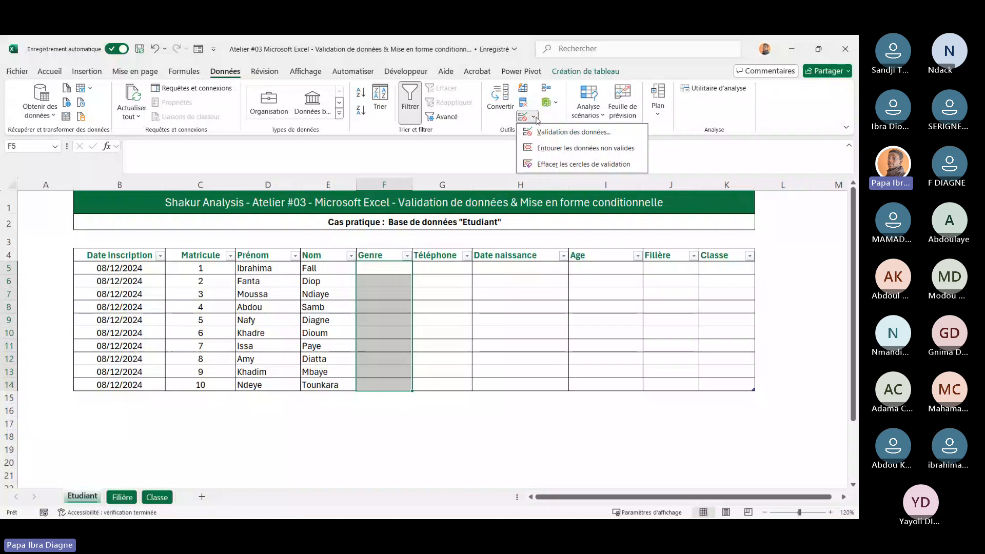
pyautogui.click(541, 134)
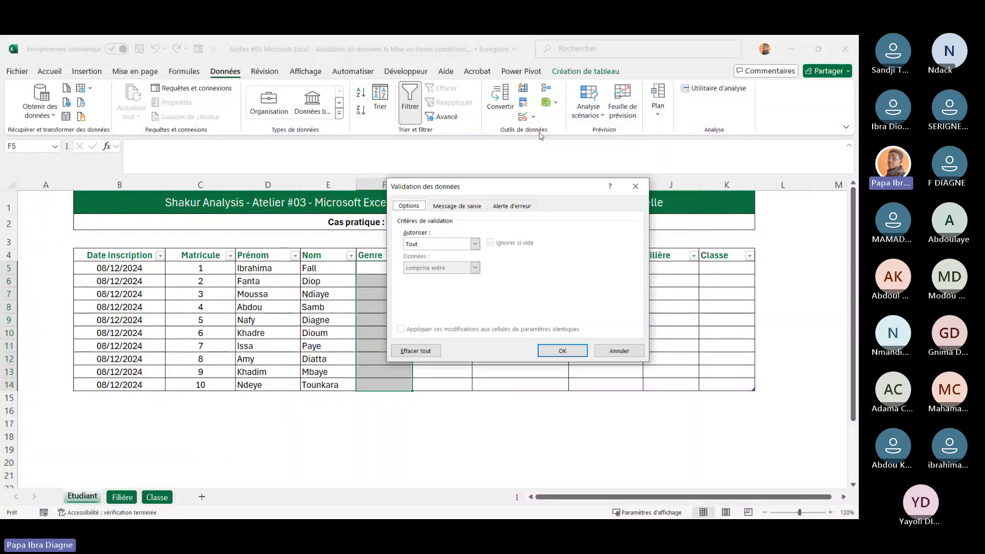
pyautogui.click(475, 245)
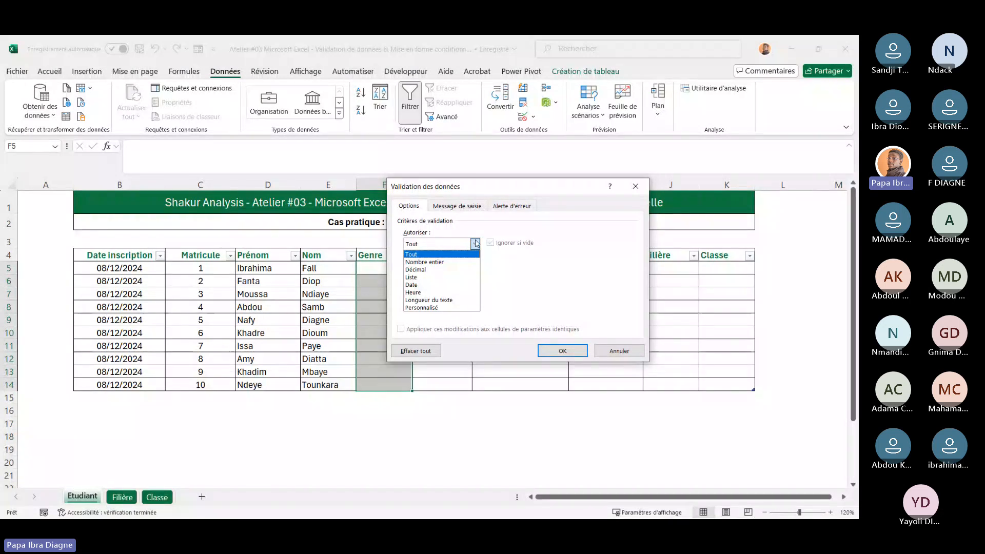
pyautogui.click(426, 277)
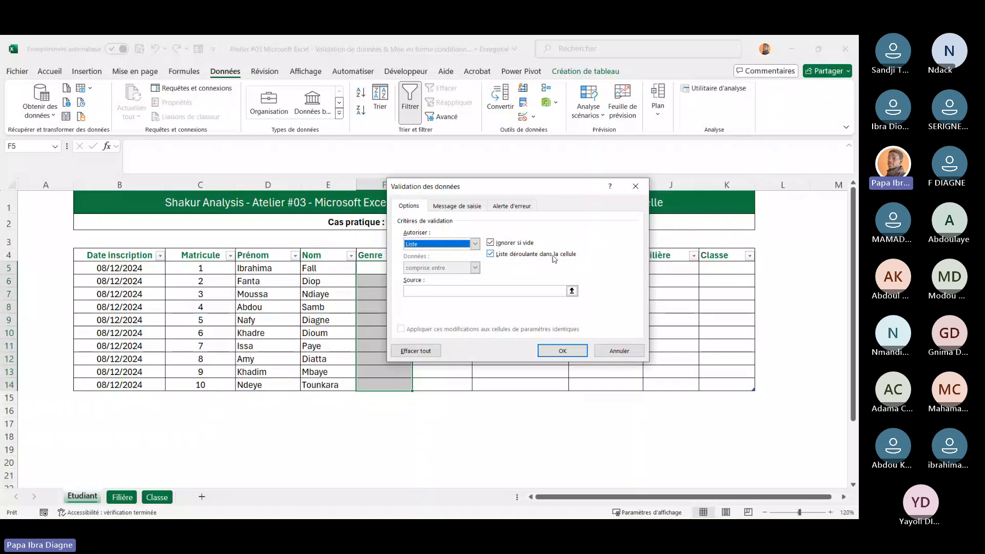
pyautogui.moveTo(542, 186); pyautogui.dragTo(625, 185)
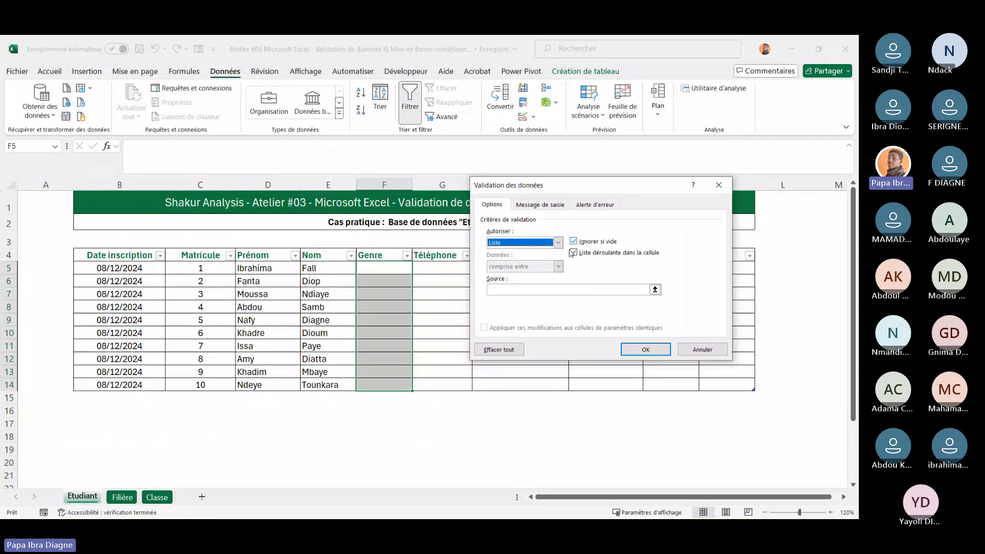
pyautogui.click(522, 293)
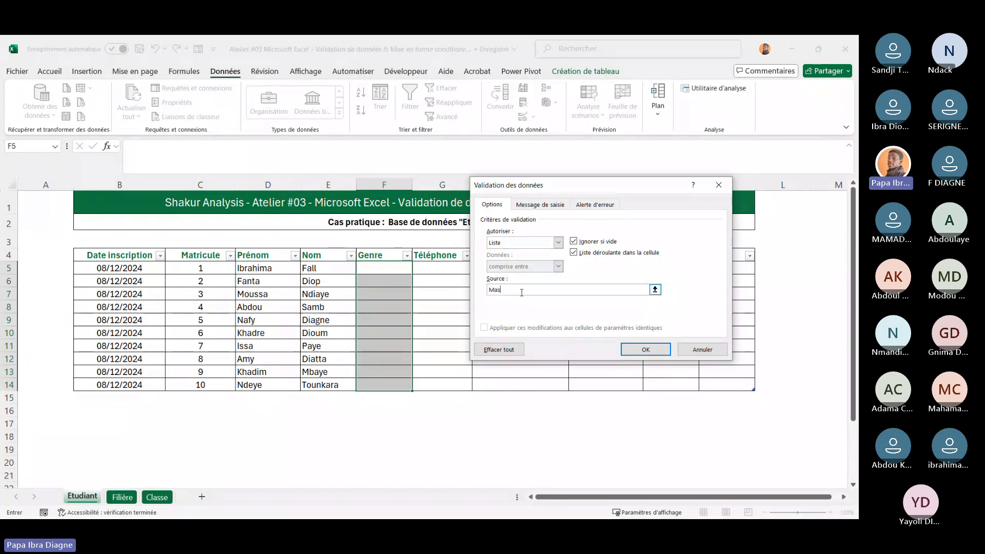
pyautogui.write('culi')
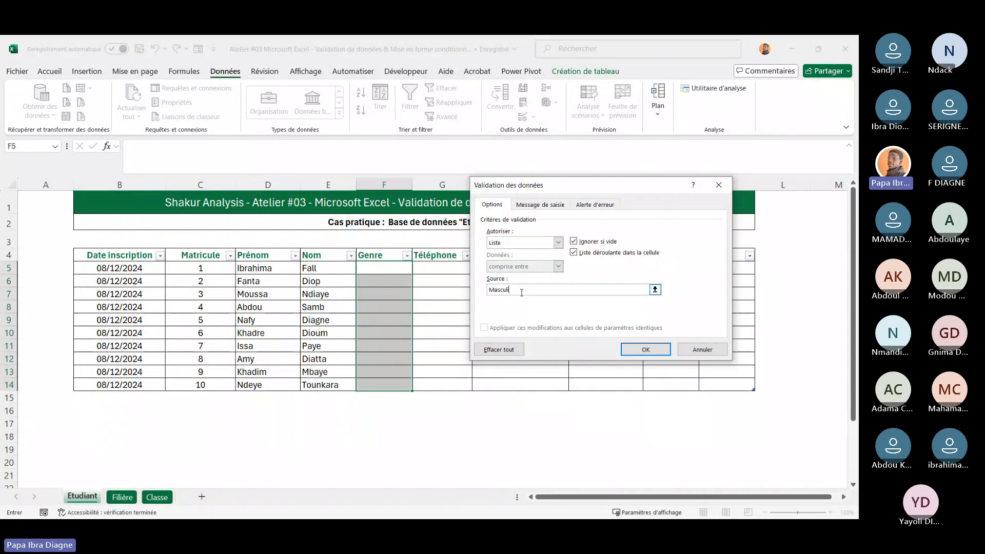
pyautogui.write('n')
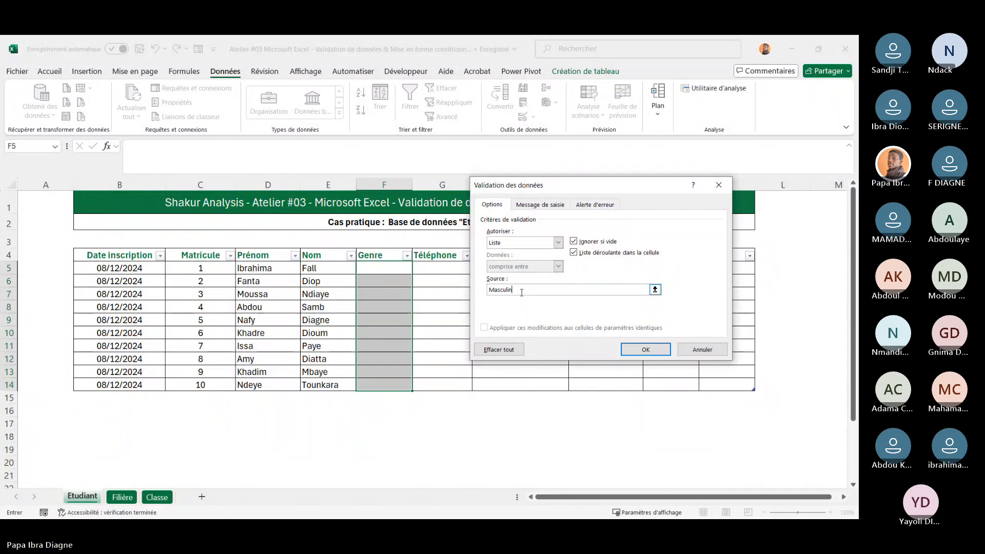
pyautogui.write(',')
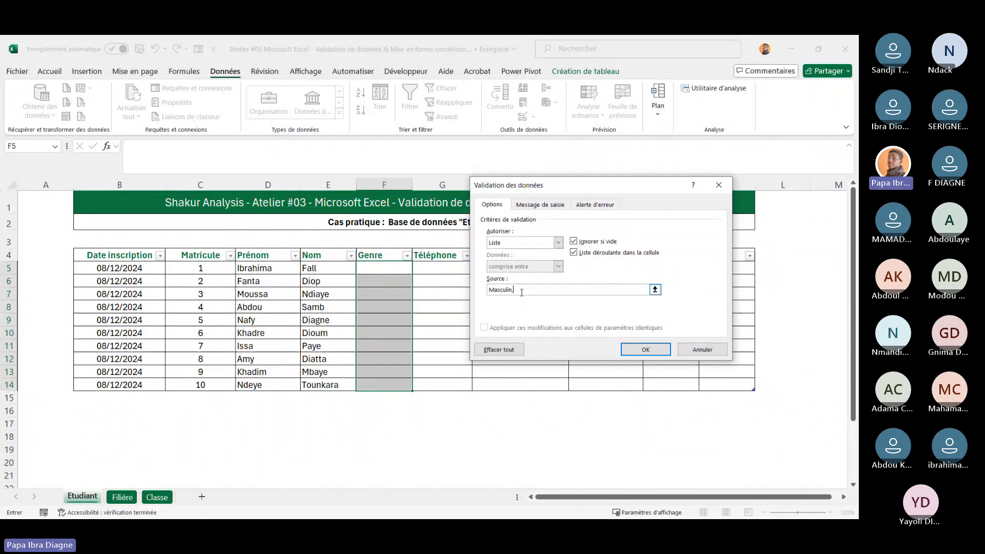
pyautogui.write('Feminin')
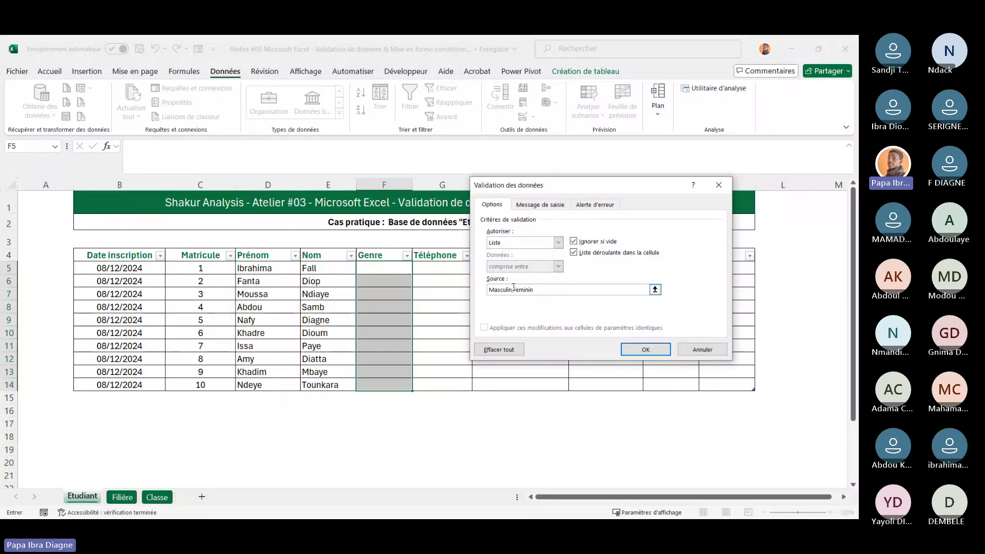
pyautogui.click(646, 350)
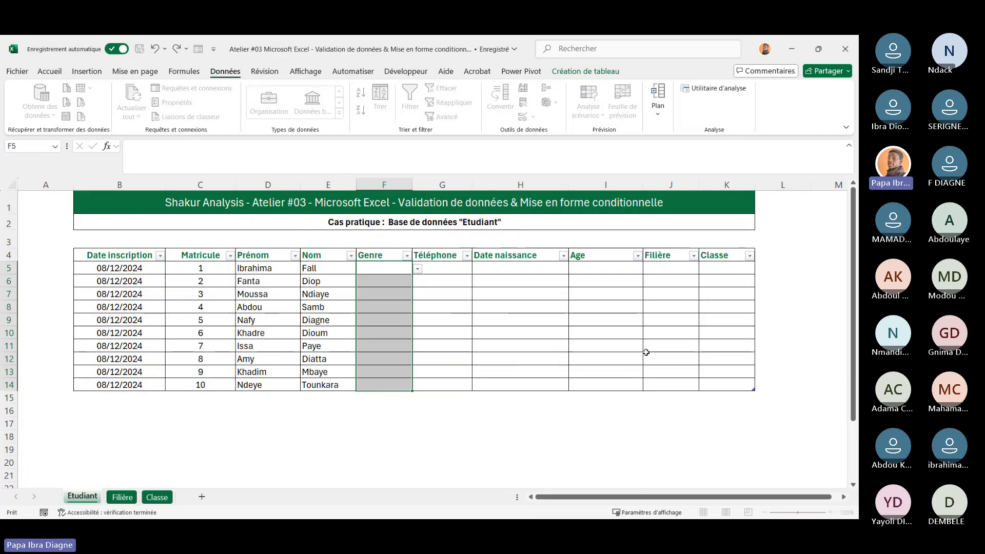
# Pick Masculin for F5 and Feminin for F6 from the Genre dropdown lists
pyautogui.click(438, 340)
pyautogui.click(395, 275)
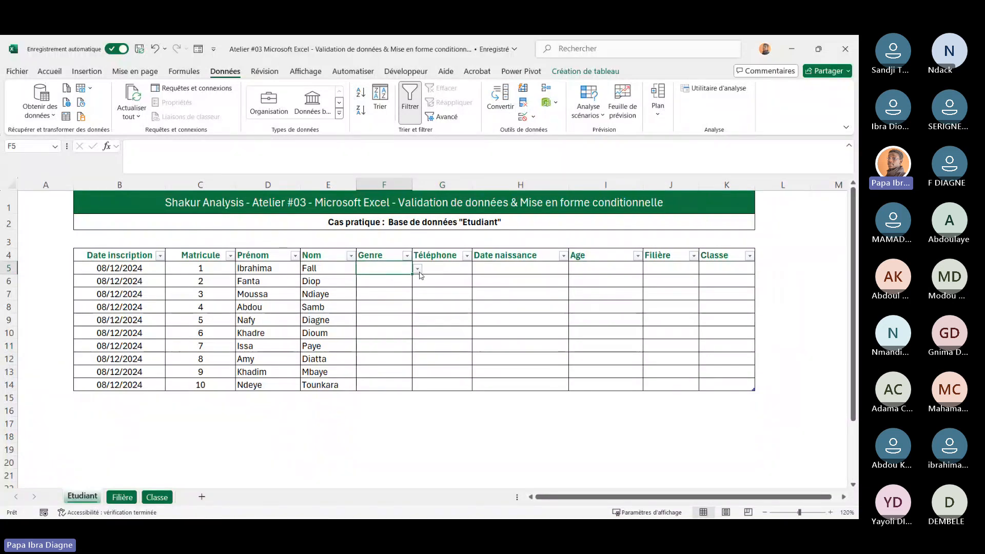
pyautogui.click(418, 269)
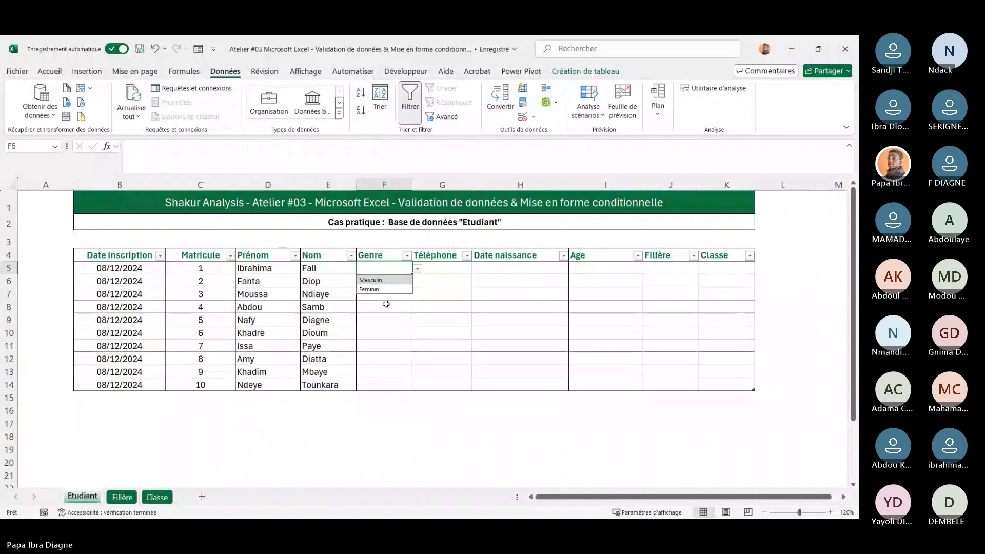
pyautogui.click(371, 280)
pyautogui.click(389, 279)
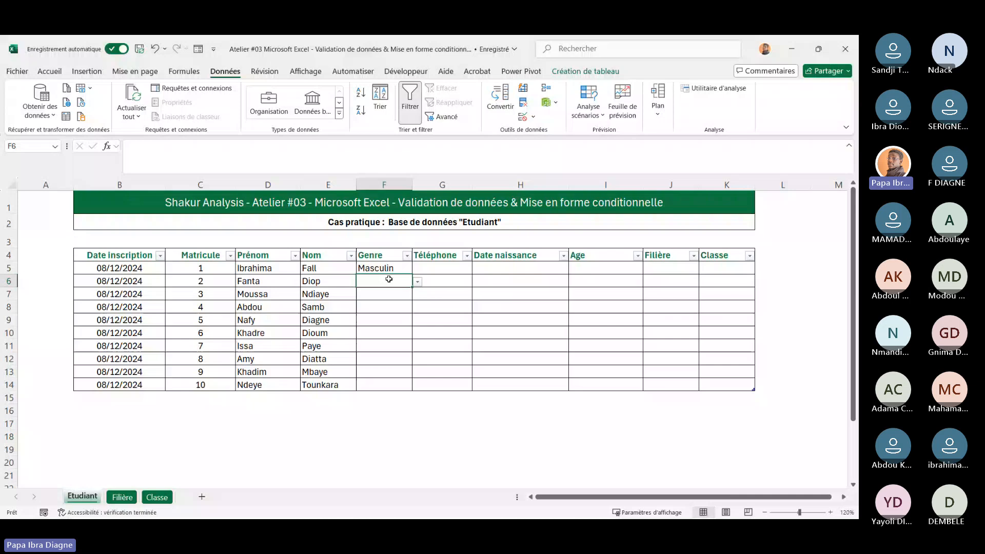
pyautogui.click(417, 281)
pyautogui.click(391, 306)
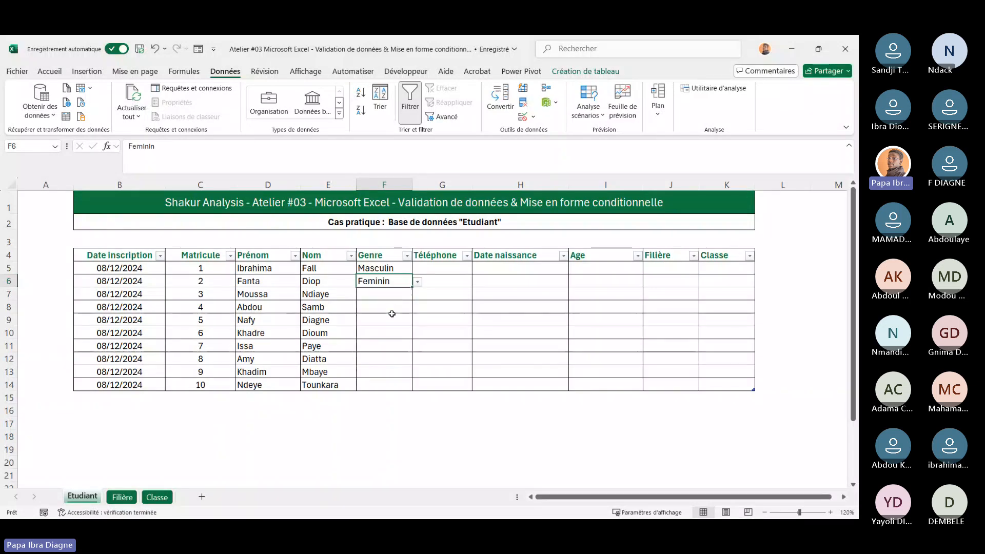
# Test the Genre validation by entering the invalid text fdfgdgdg in cell F7
pyautogui.click(389, 331)
pyautogui.click(378, 293)
pyautogui.write('f')
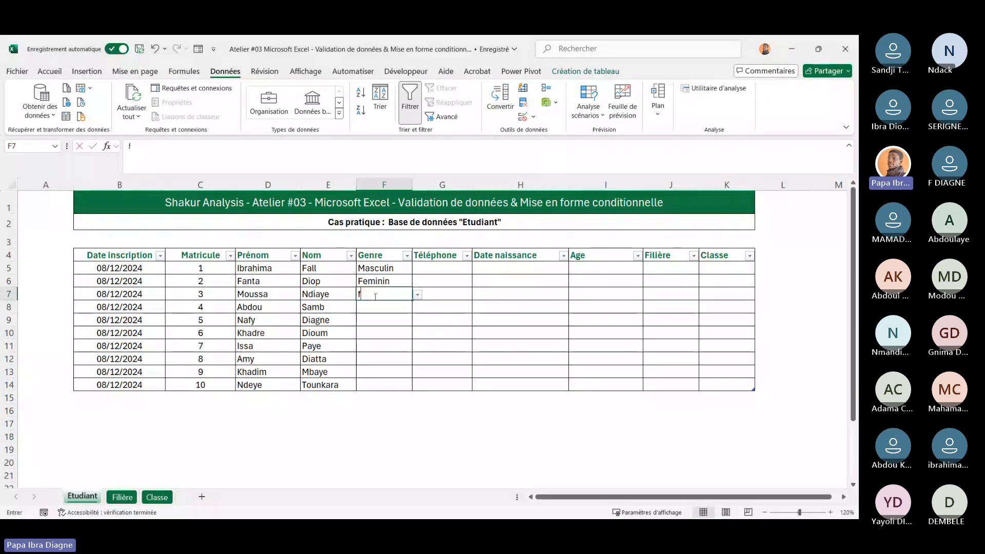
pyautogui.write('fdfgdgdg')
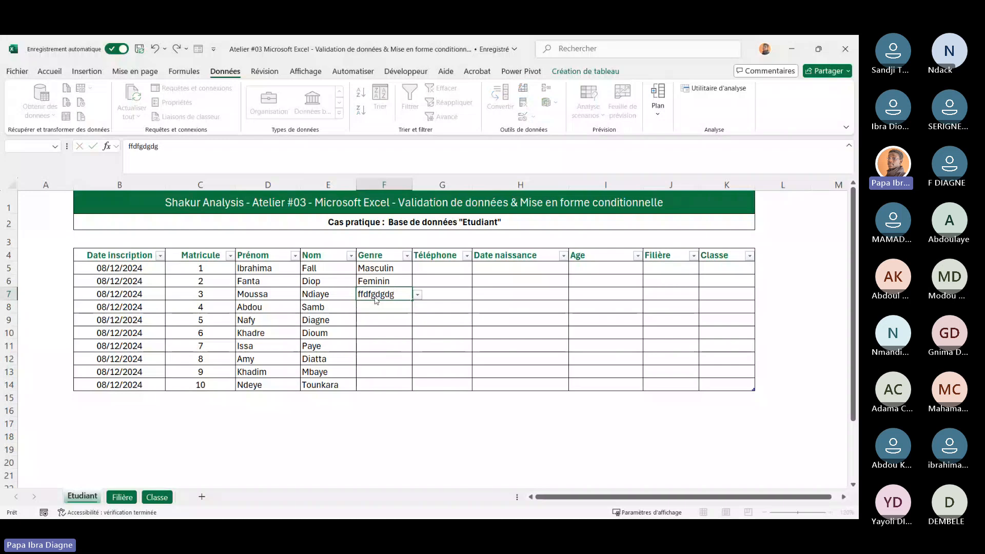
pyautogui.press('Return')
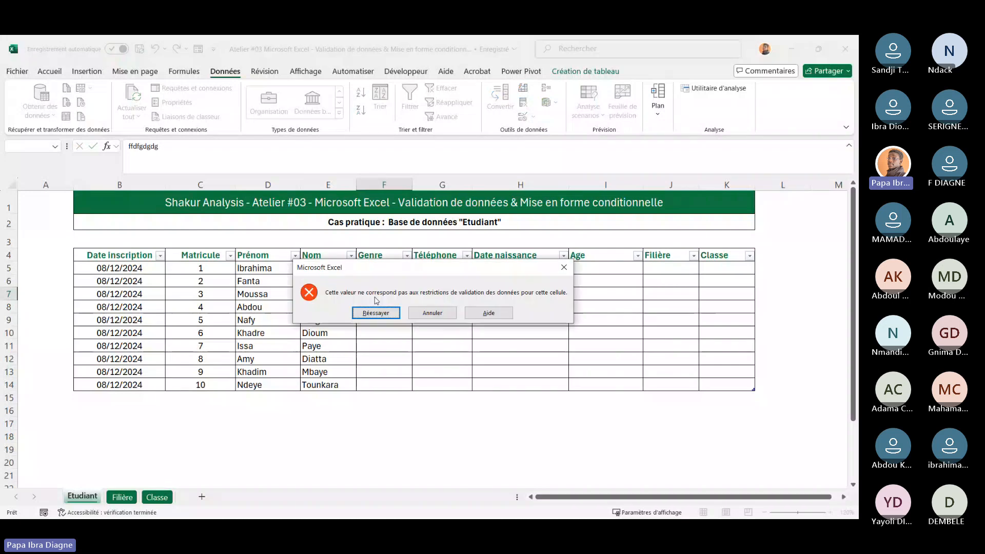
# Dismiss the validation error alert for cell F7 and abandon the invalid entry
pyautogui.moveTo(419, 267); pyautogui.dragTo(606, 255)
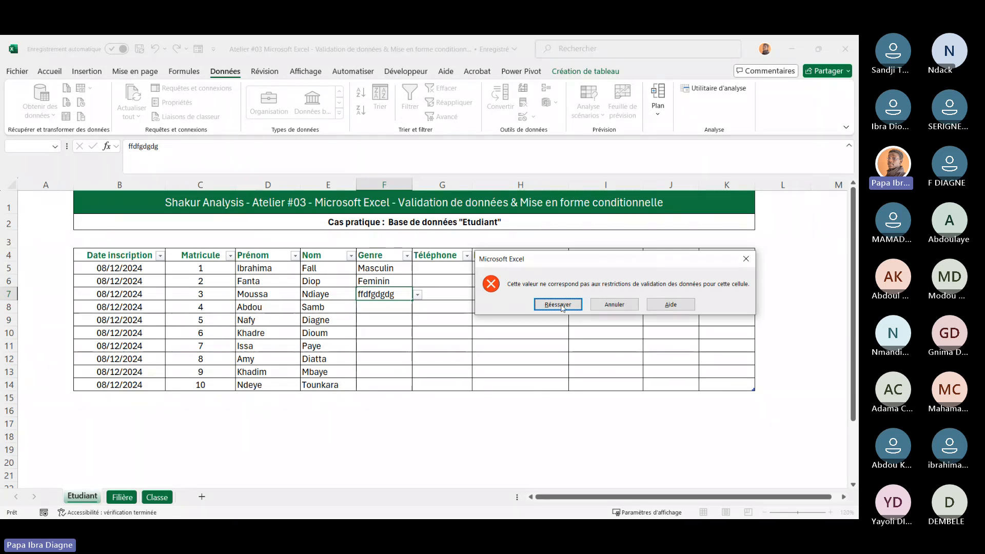
pyautogui.click(614, 305)
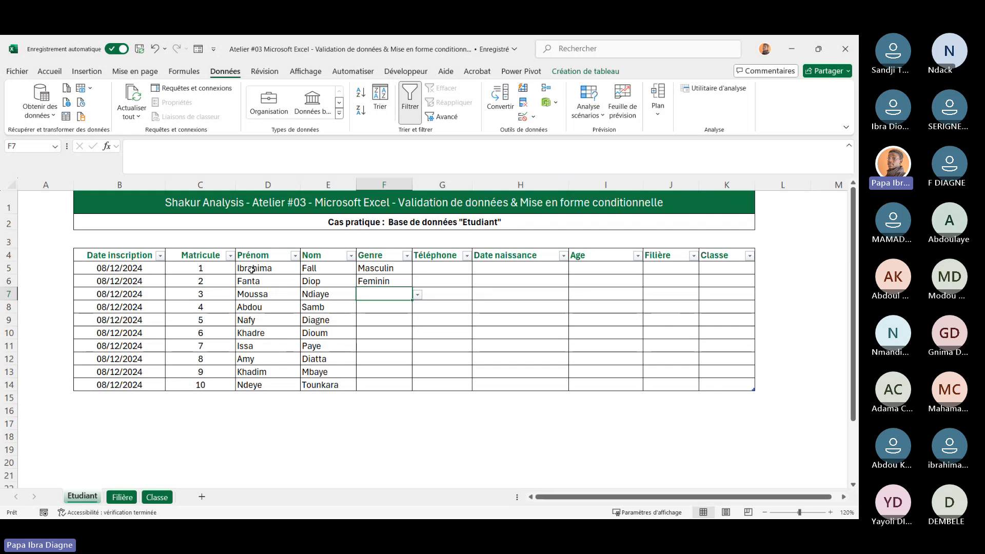
# Examine the Prénom, Genre and Téléphone column ranges of the table
pyautogui.moveTo(252, 269); pyautogui.dragTo(338, 385)
pyautogui.click(377, 267)
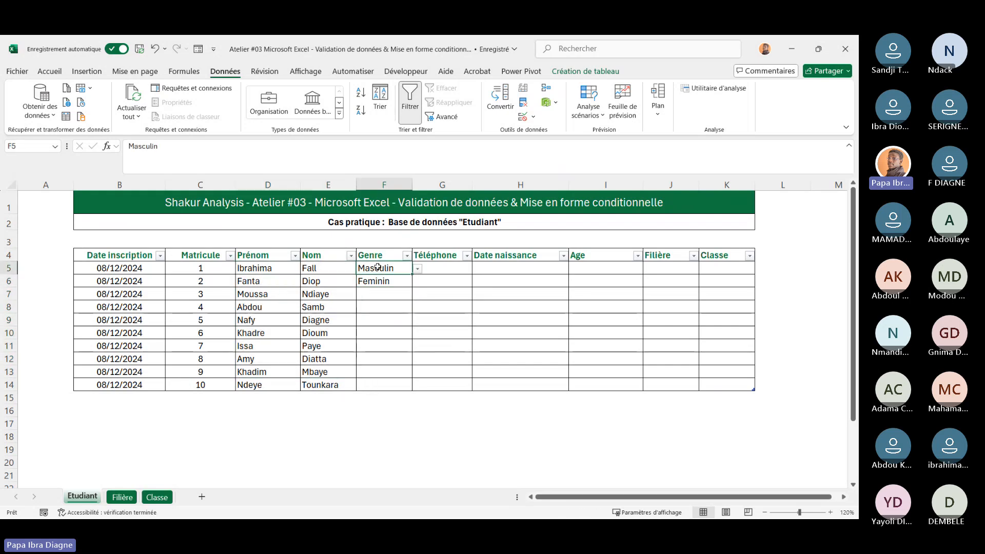
pyautogui.moveTo(377, 267); pyautogui.dragTo(379, 380)
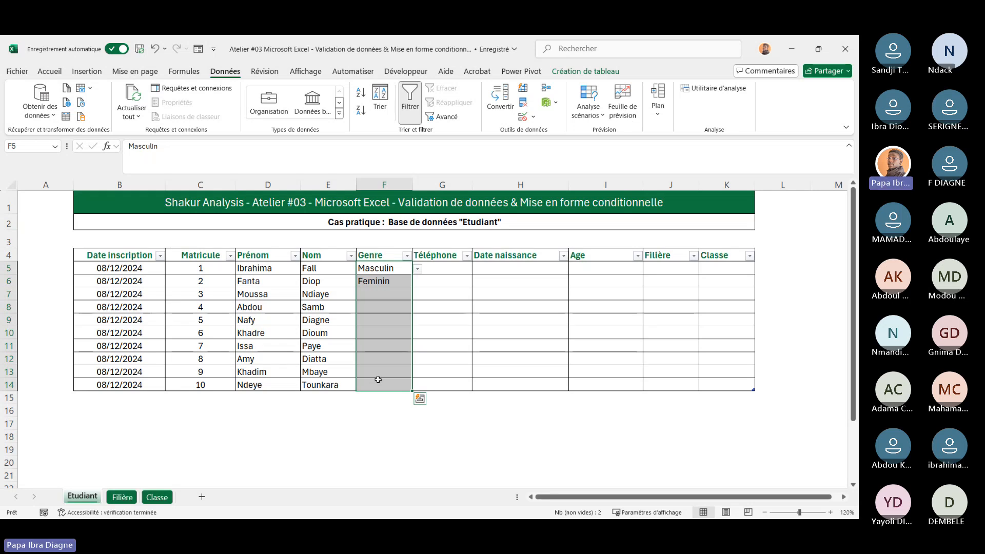
pyautogui.click(493, 344)
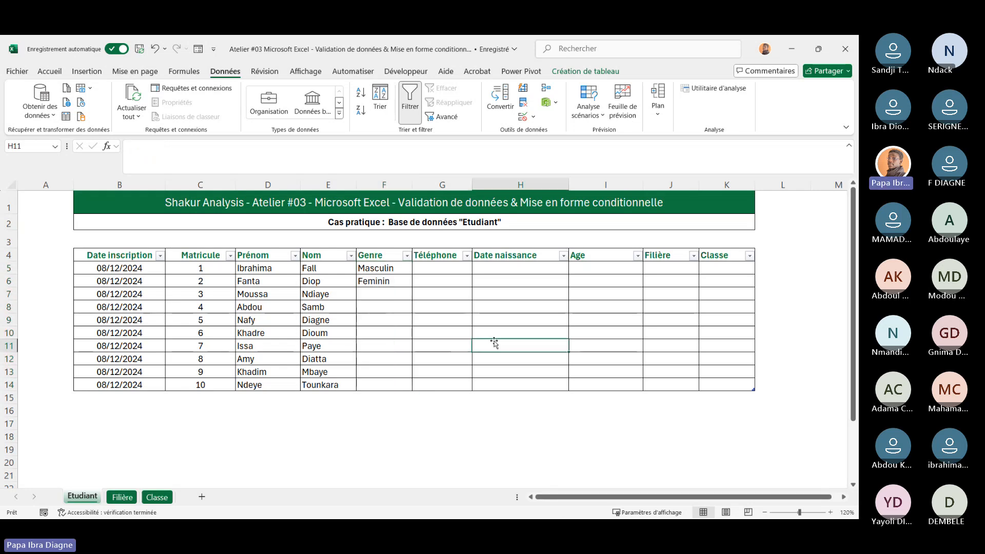
pyautogui.moveTo(384, 272); pyautogui.dragTo(397, 386)
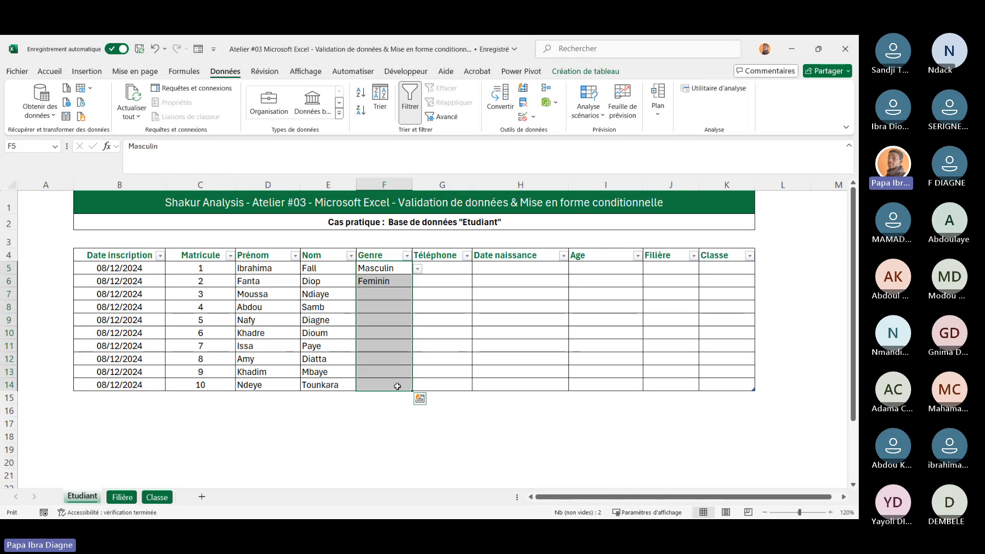
pyautogui.click(460, 311)
pyautogui.moveTo(440, 268); pyautogui.dragTo(441, 382)
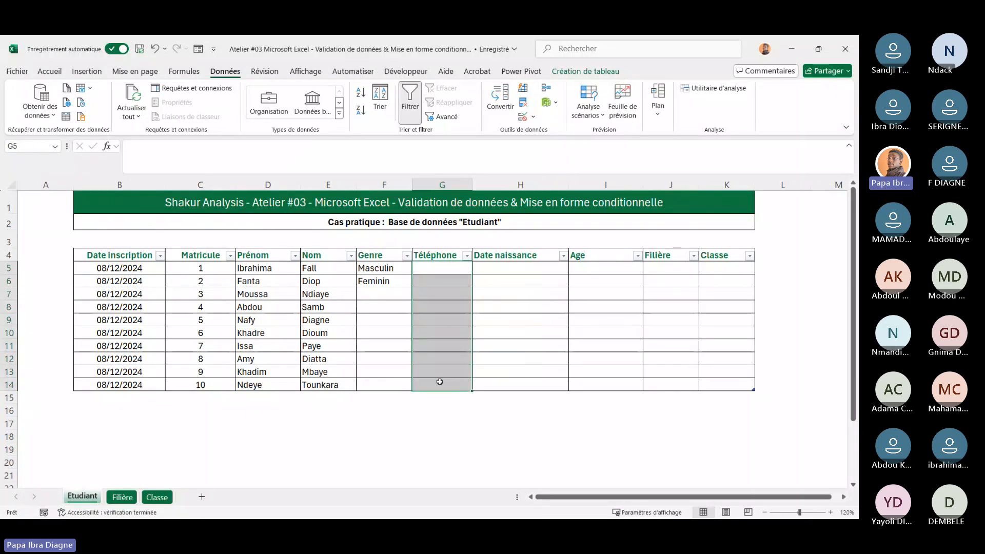
pyautogui.click(518, 357)
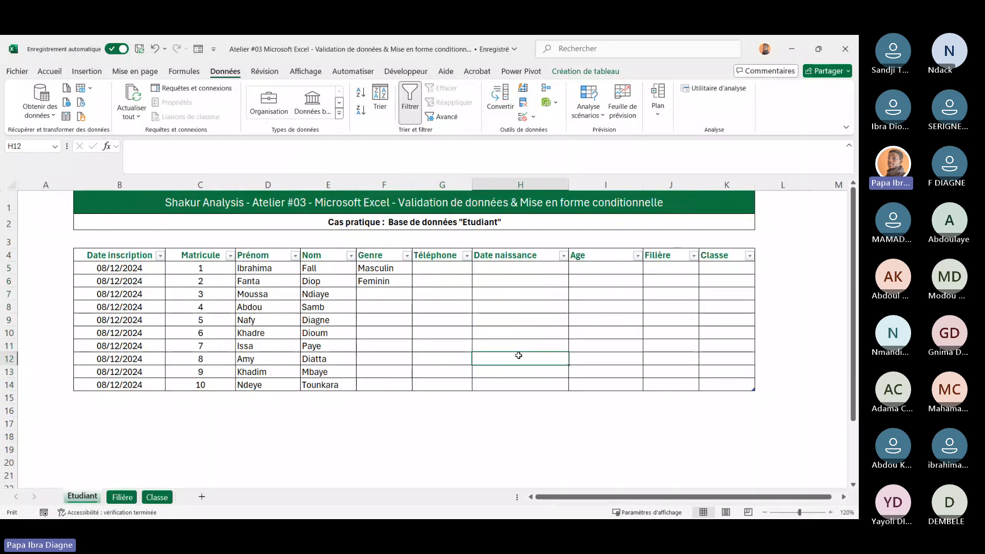
# Enter a sample phone number with the 221 country prefix in Téléphone cell G5
pyautogui.click(424, 268)
pyautogui.write('+221')
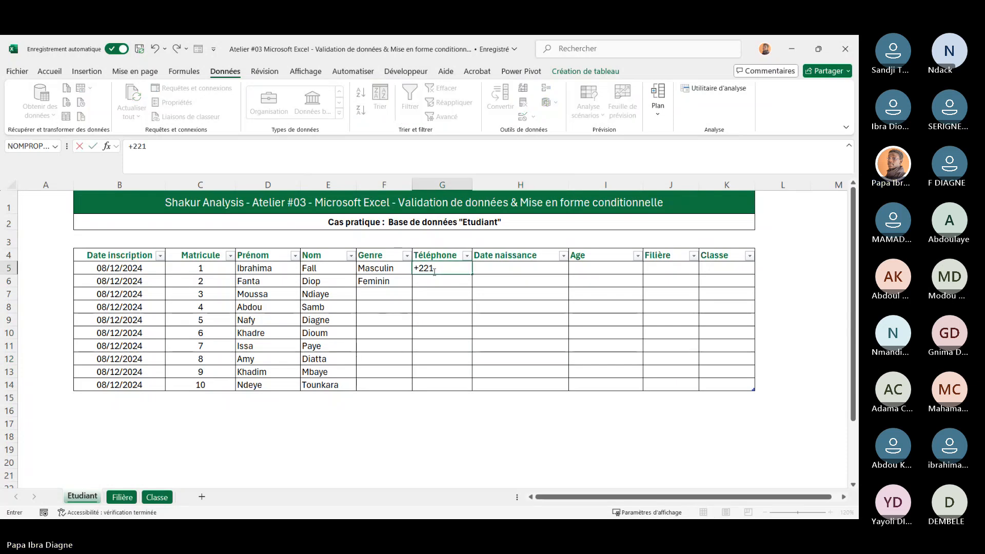
pyautogui.click(458, 307)
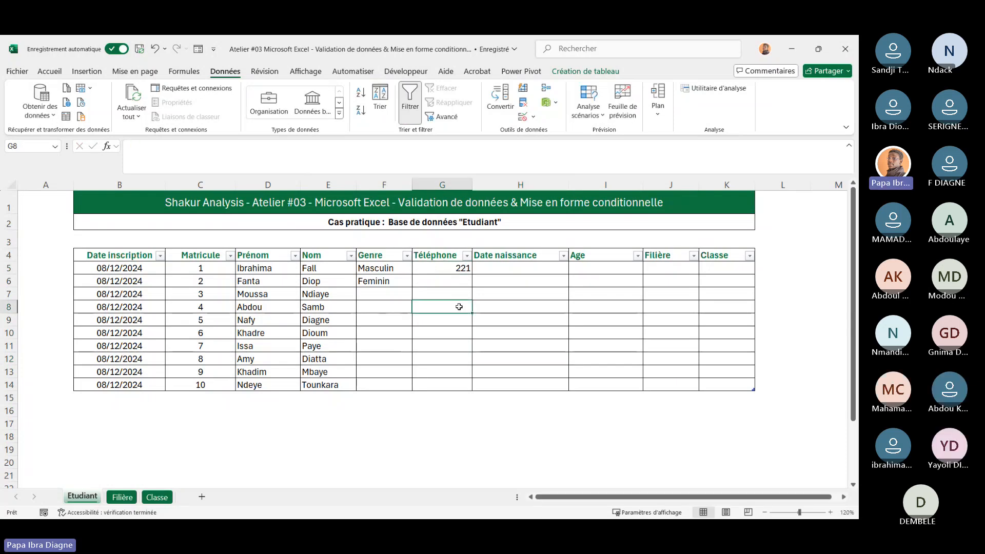
pyautogui.click(440, 279)
pyautogui.click(436, 269)
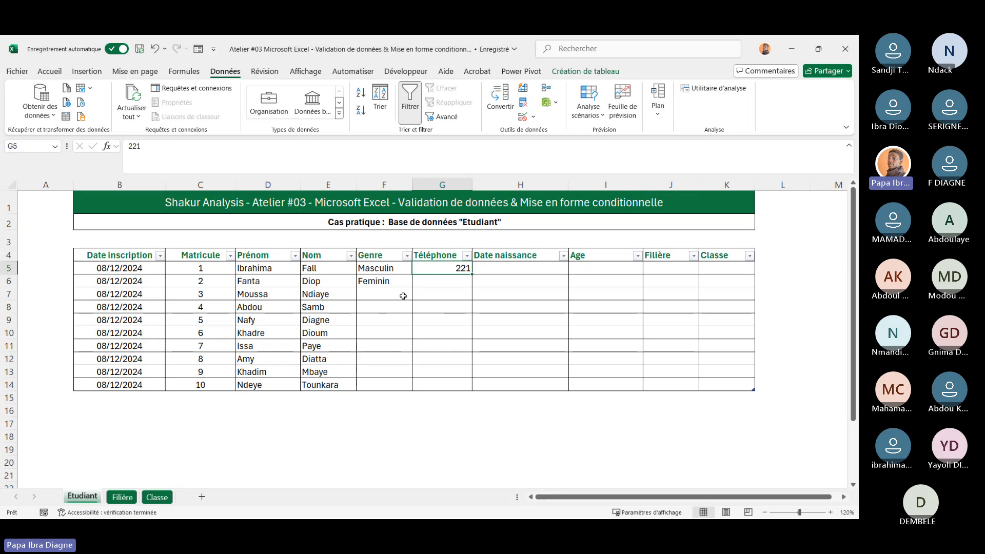
pyautogui.doubleClick(459, 270)
pyautogui.write('770000000')
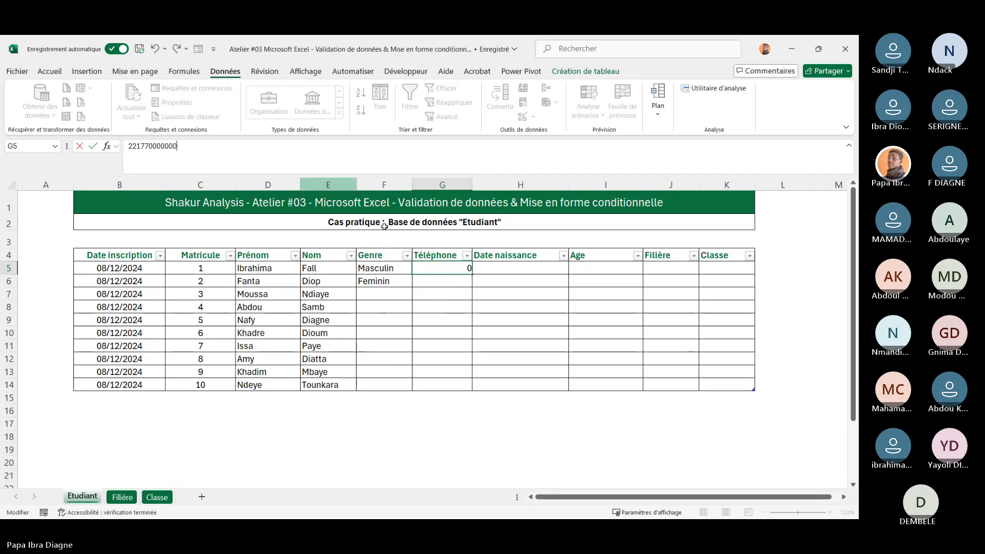
pyautogui.click(562, 344)
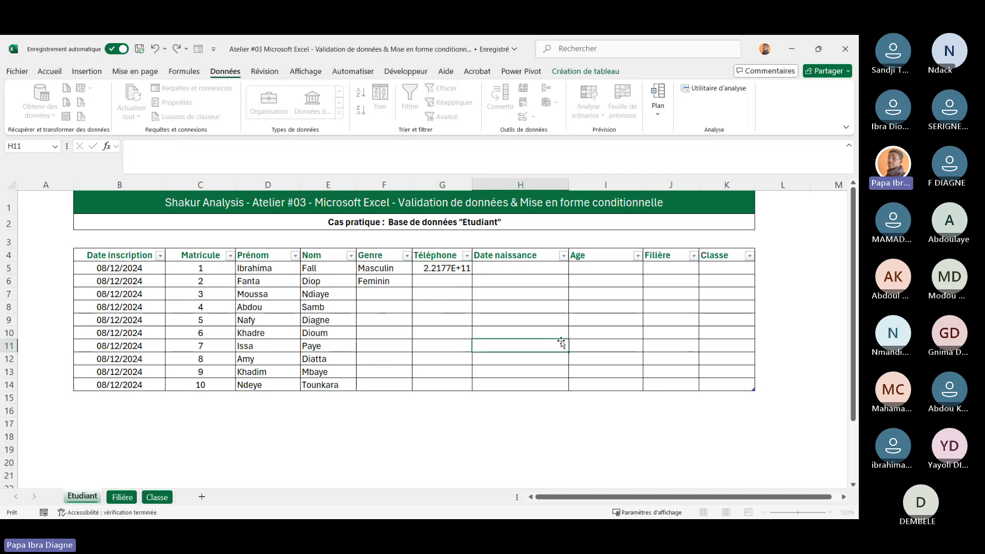
# Widen the Téléphone column and remove the last two digits of the phone number in G5
pyautogui.click(442, 268)
pyautogui.moveTo(472, 183); pyautogui.dragTo(504, 182)
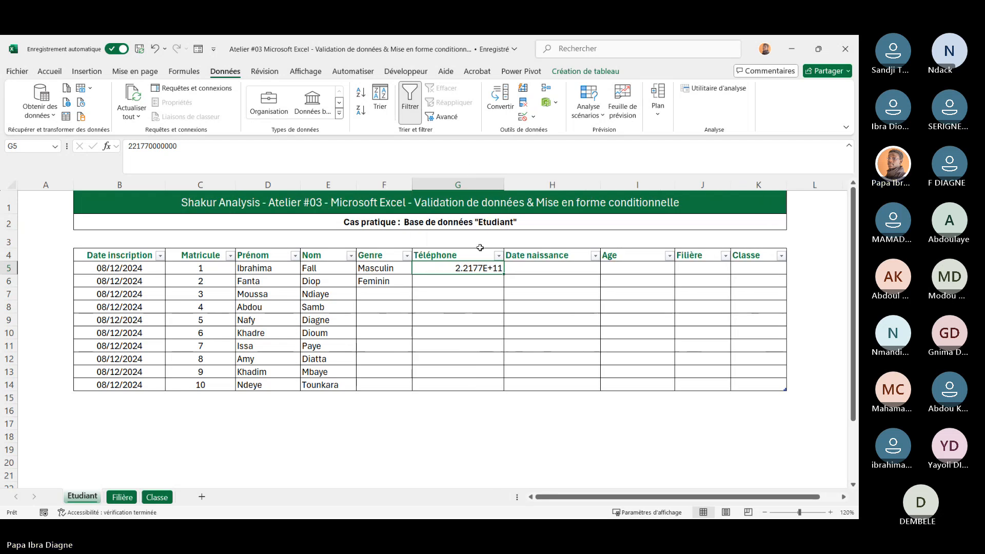
pyautogui.click(185, 146)
pyautogui.press('BackSpace')
pyautogui.press('BackSpace')
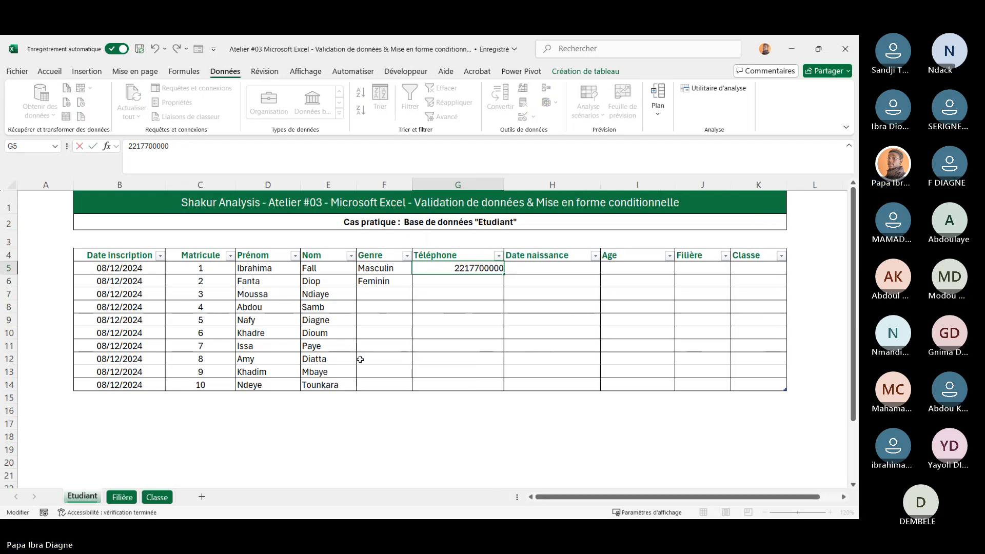
# Fill G5's phone number down to G14 and center-align the Téléphone column G4 through G14
pyautogui.click(460, 334)
pyautogui.click(468, 271)
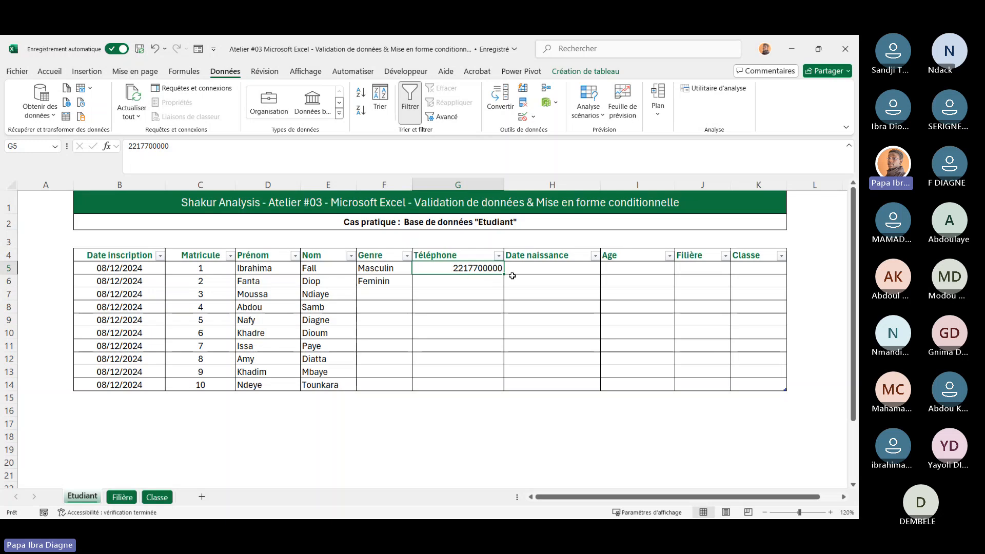
pyautogui.moveTo(506, 276); pyautogui.dragTo(505, 389)
pyautogui.moveTo(462, 255); pyautogui.dragTo(467, 387)
pyautogui.click(50, 71)
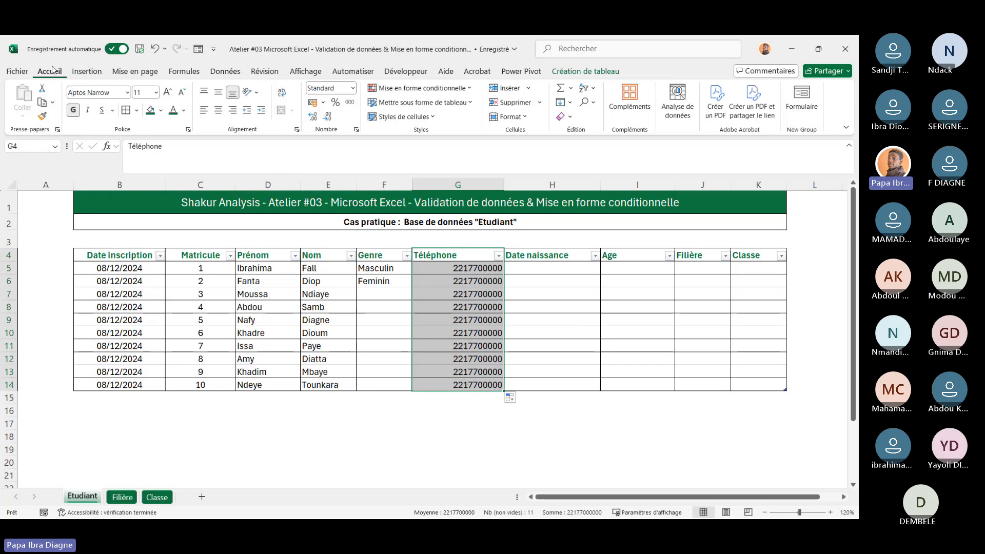
pyautogui.click(218, 111)
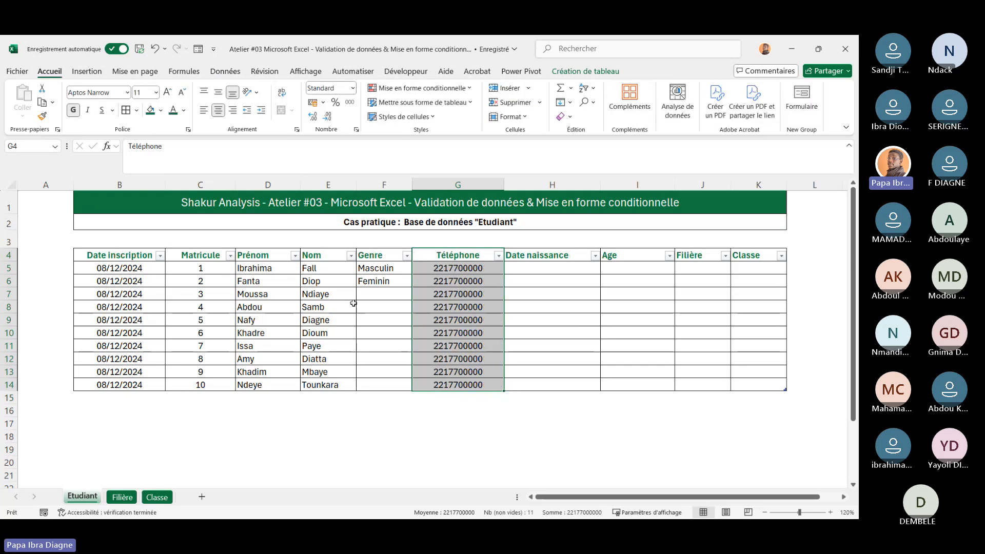
# Apply the Date courte number format to the Date naissance cells H5 through H14
pyautogui.hscroll(4, 353, 304)
pyautogui.hscroll(-4, 353, 304)
pyautogui.hscroll(1, 354, 303)
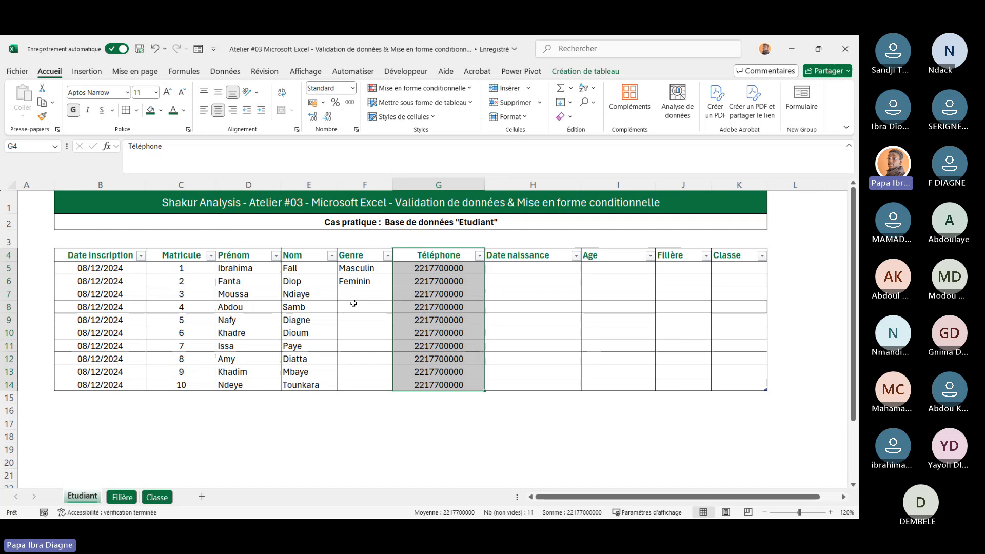
pyautogui.click(563, 317)
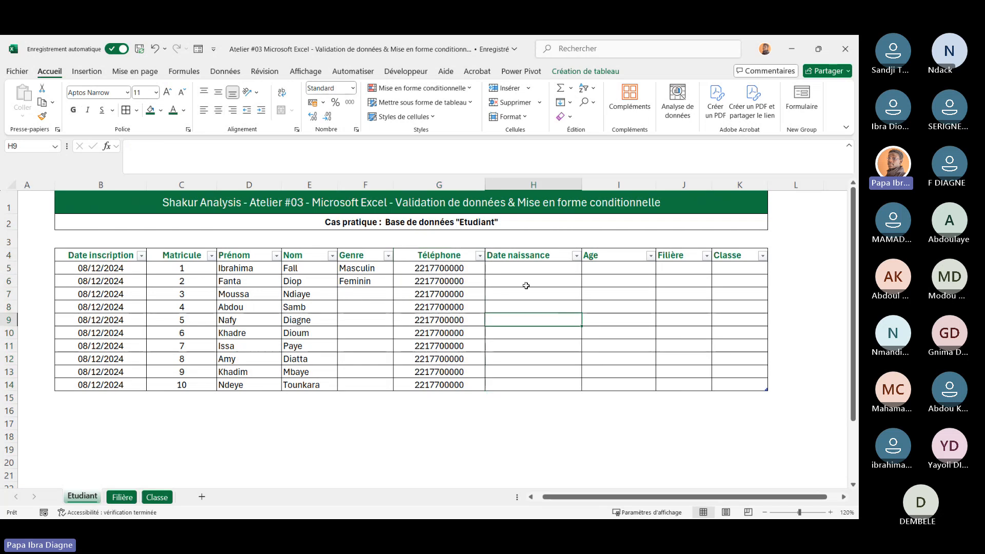
pyautogui.moveTo(526, 266); pyautogui.dragTo(526, 387)
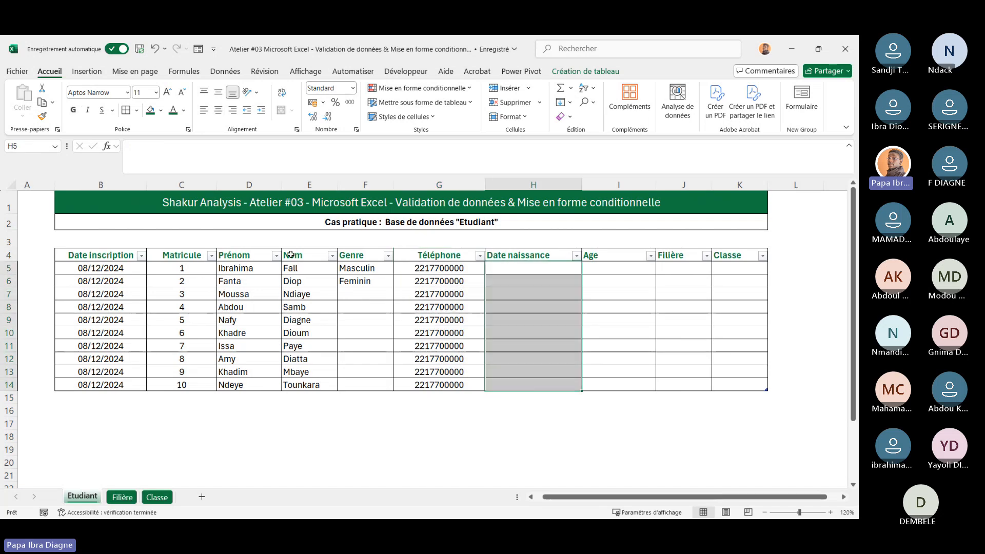
pyautogui.click(353, 90)
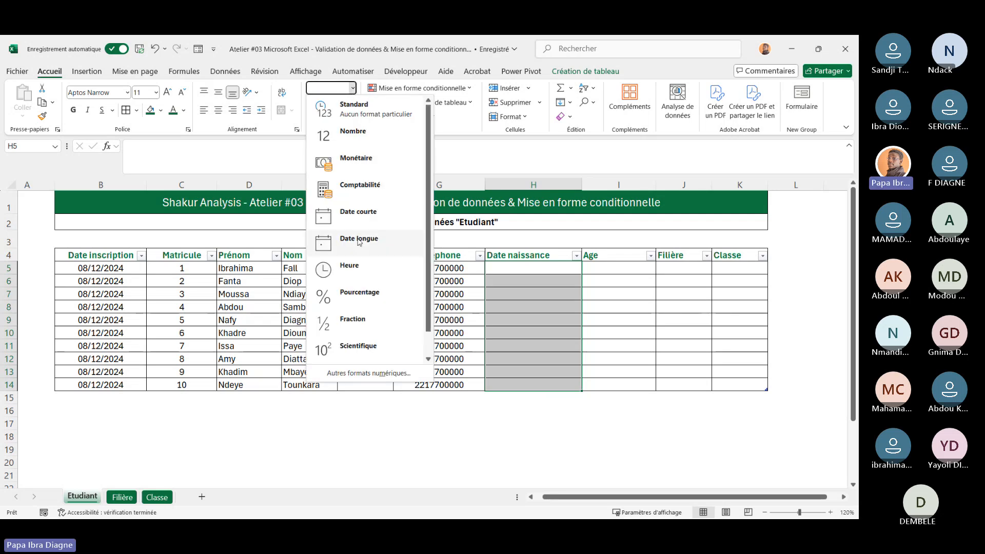
pyautogui.click(357, 212)
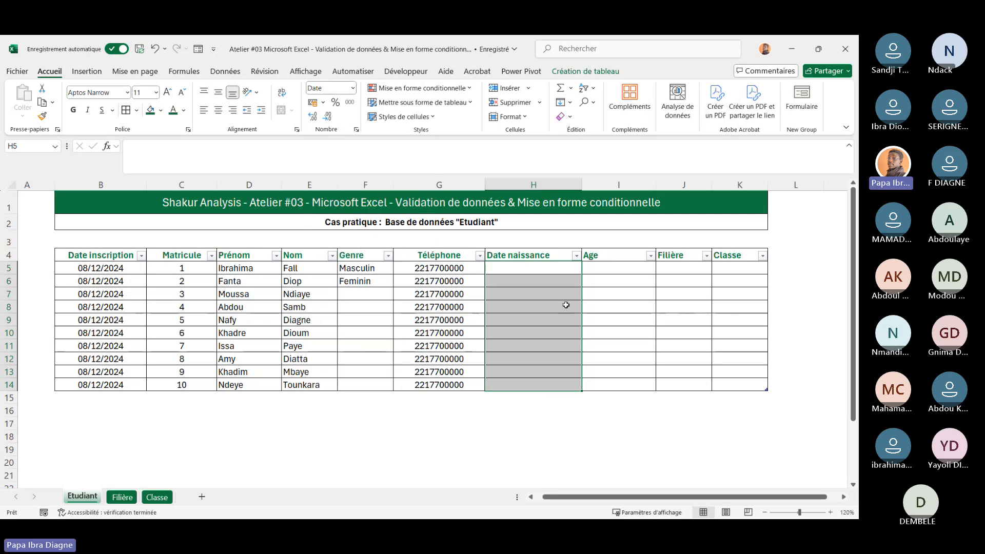
pyautogui.click(566, 305)
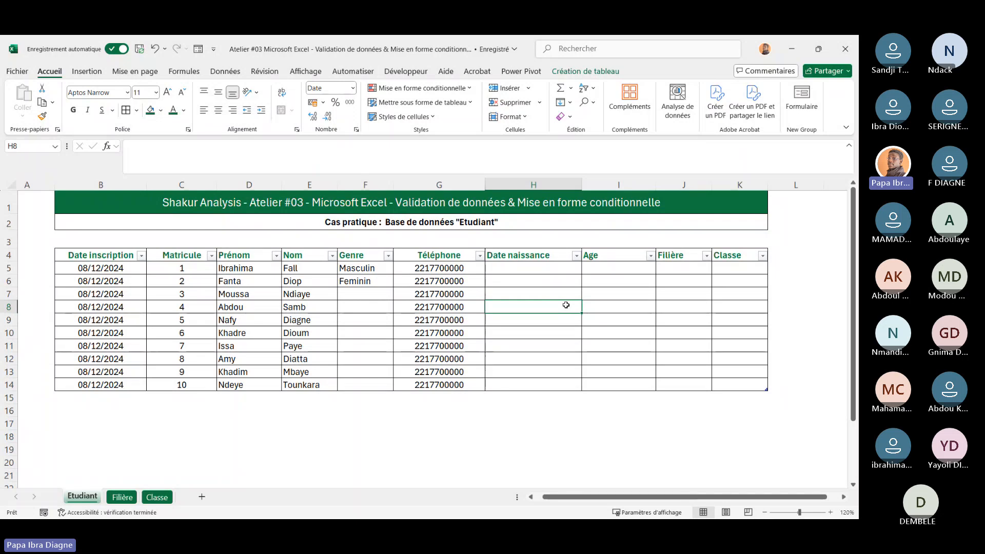
# Add Date validation to H5 through H14 allowing only dates inférieure à =aujourdhui()
pyautogui.click(99, 268)
pyautogui.moveTo(99, 268); pyautogui.dragTo(102, 362)
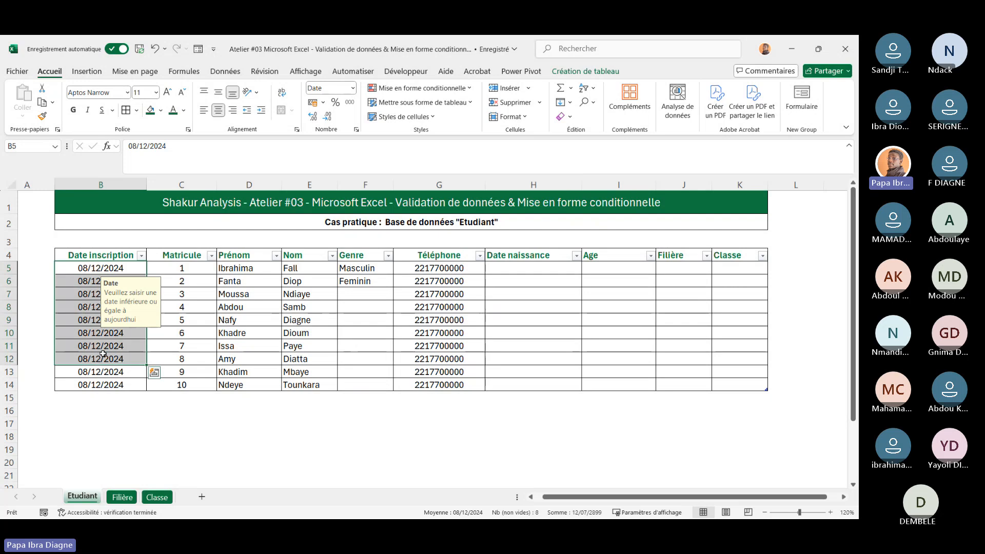
pyautogui.moveTo(530, 265); pyautogui.dragTo(536, 386)
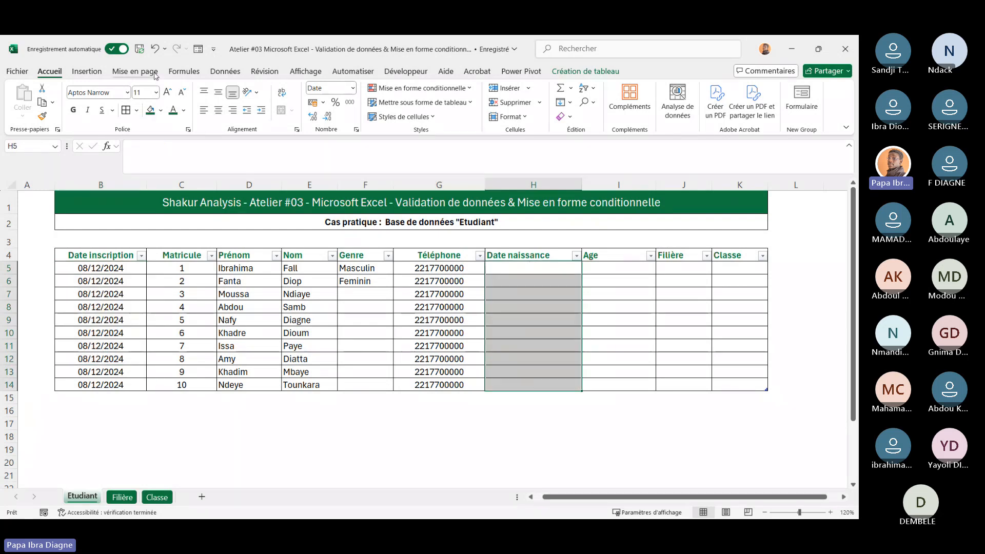
pyautogui.click(226, 71)
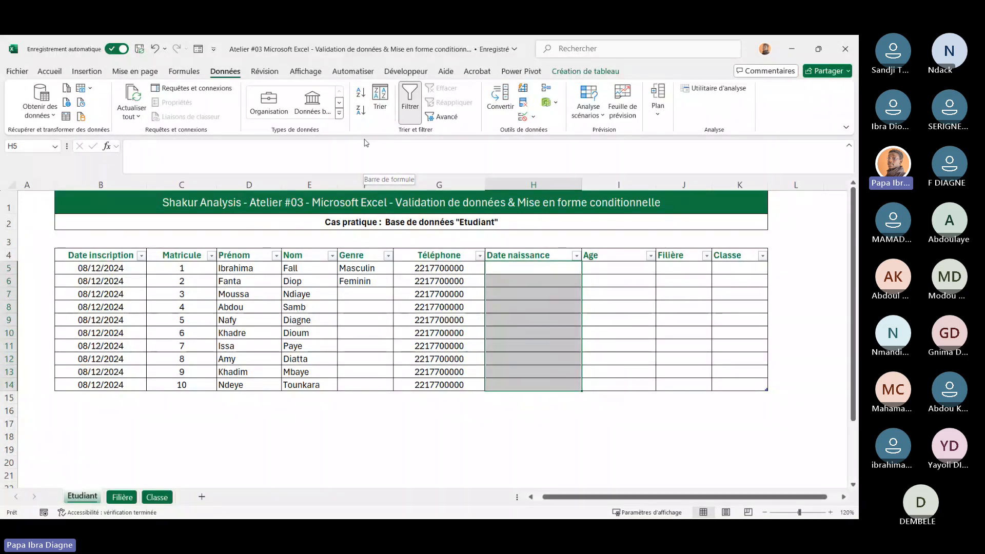
pyautogui.click(539, 120)
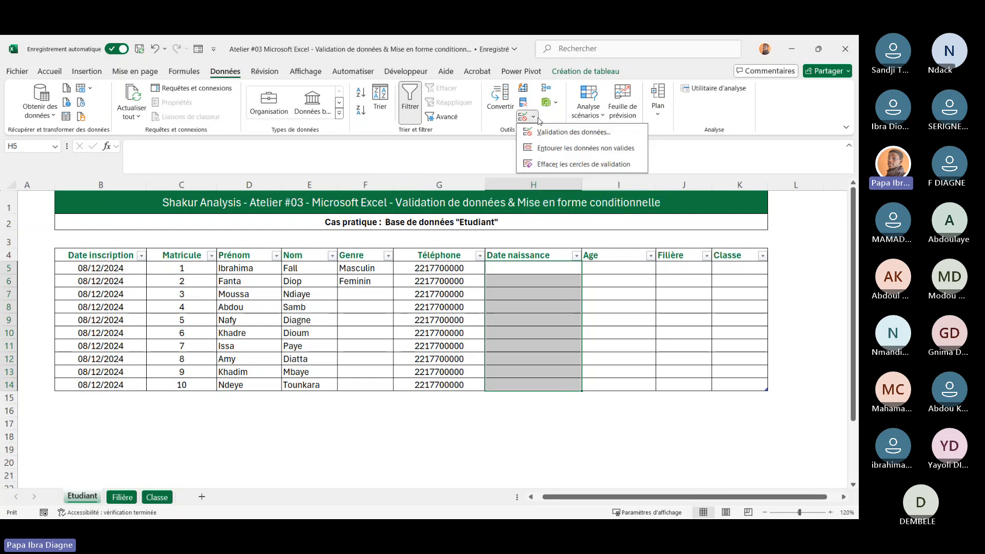
pyautogui.click(551, 135)
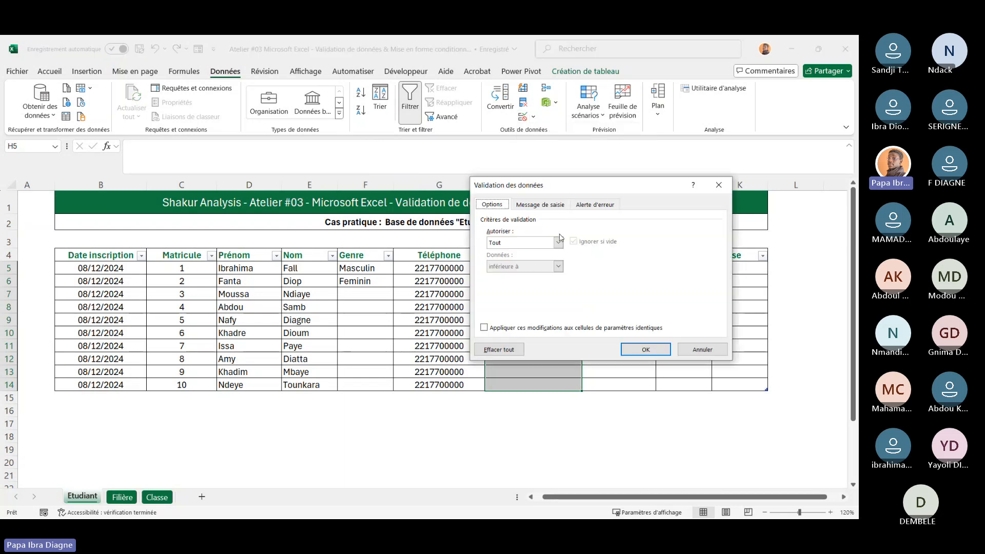
pyautogui.click(559, 243)
pyautogui.click(518, 282)
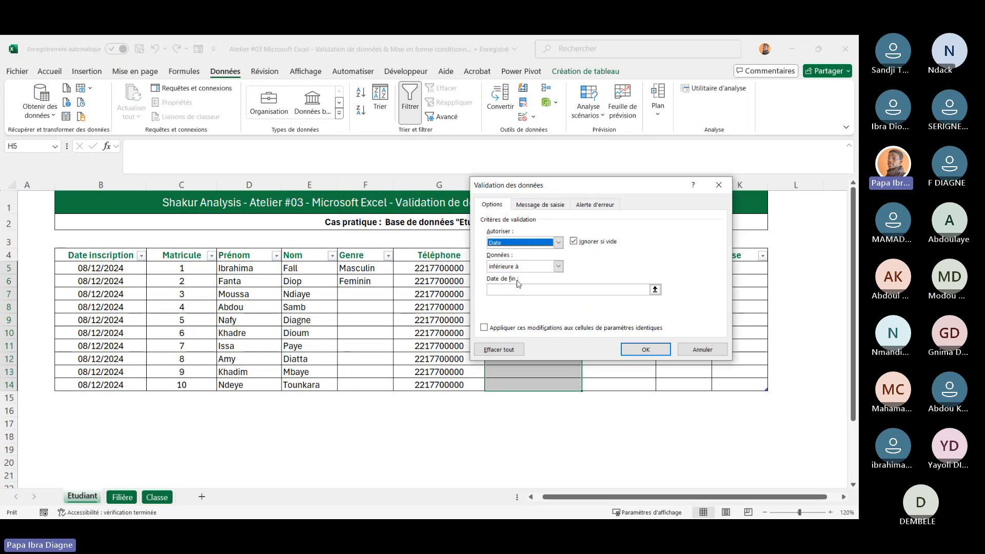
pyautogui.click(558, 266)
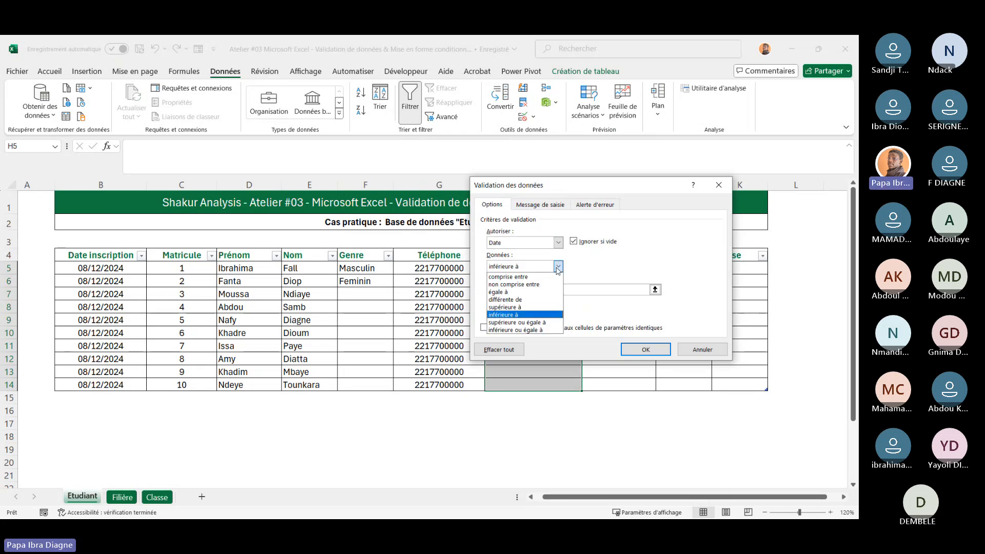
pyautogui.click(626, 264)
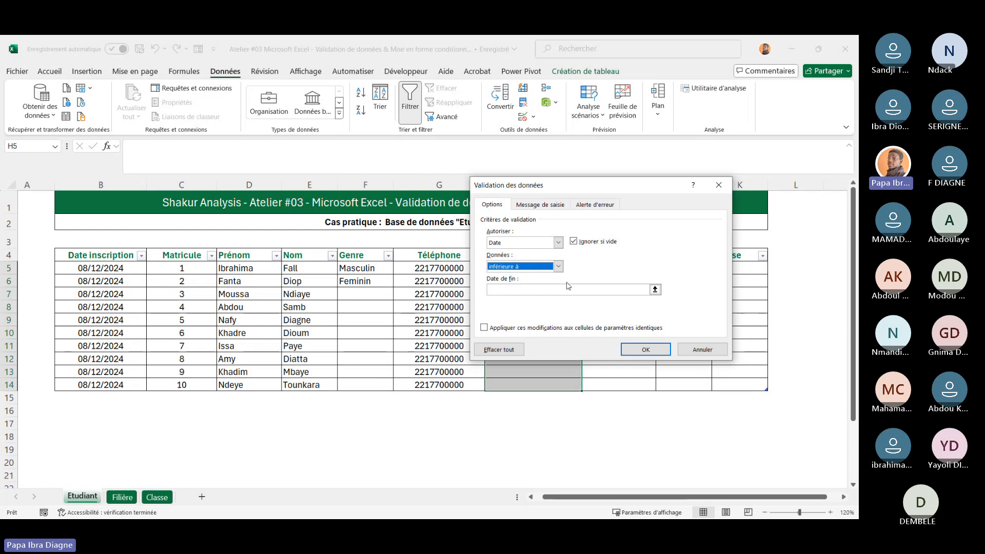
pyautogui.click(524, 289)
pyautogui.write('=')
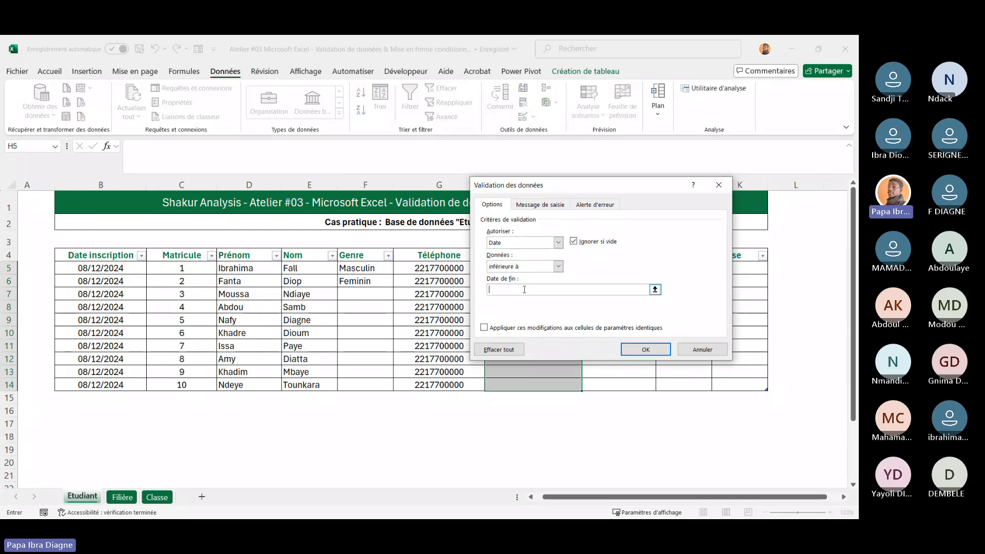
pyautogui.write('aujourdhui()')
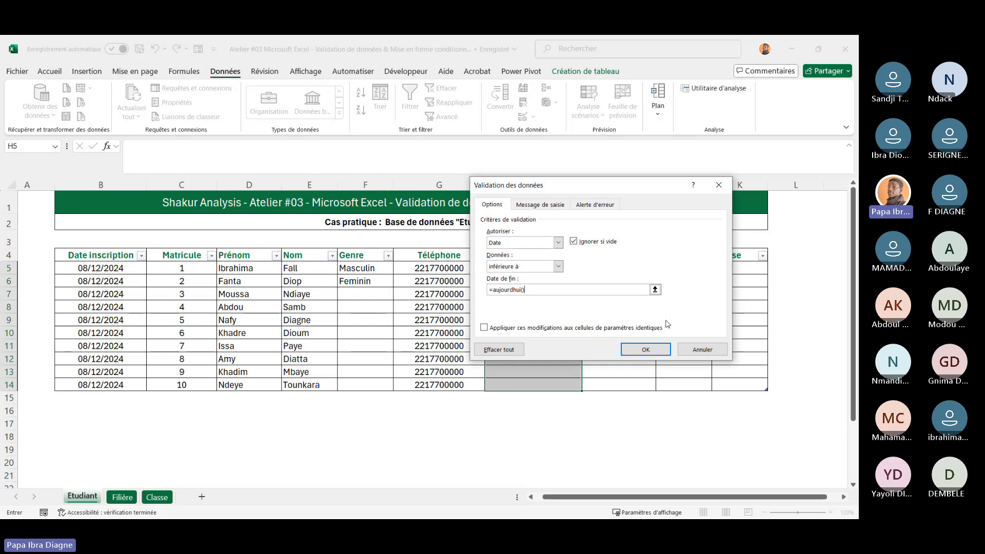
pyautogui.click(646, 350)
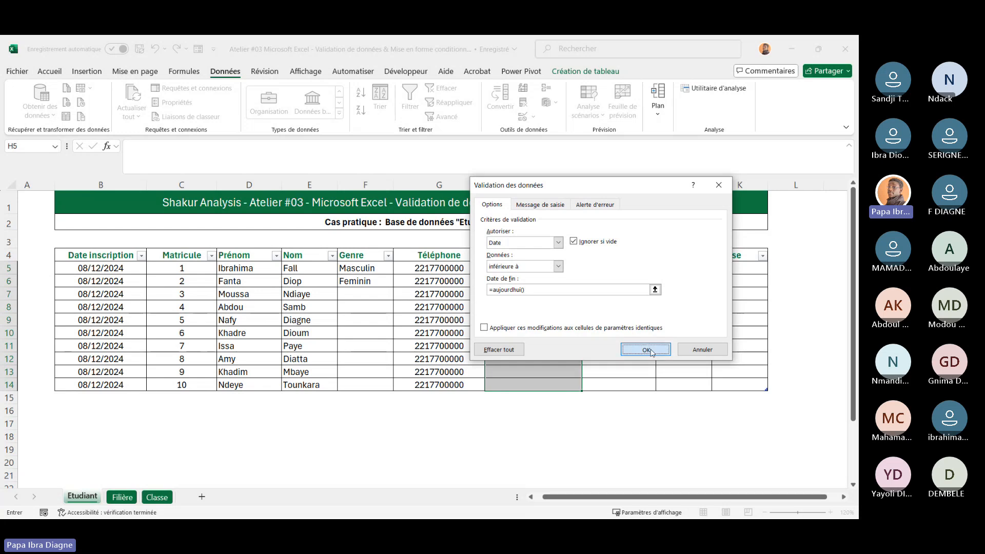
# Try to enter the birth date 09/12/2024 in H5
pyautogui.click(535, 291)
pyautogui.click(517, 265)
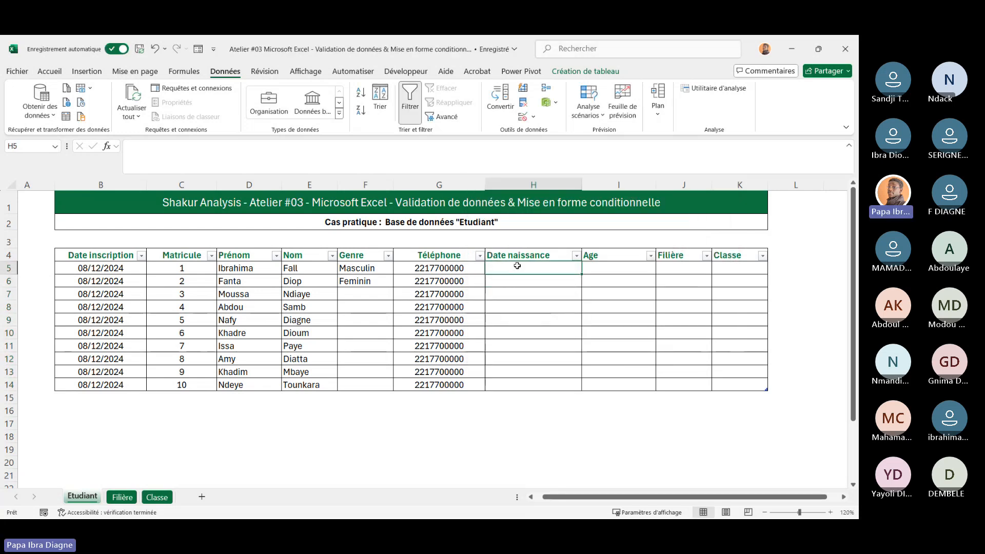
pyautogui.write('0')
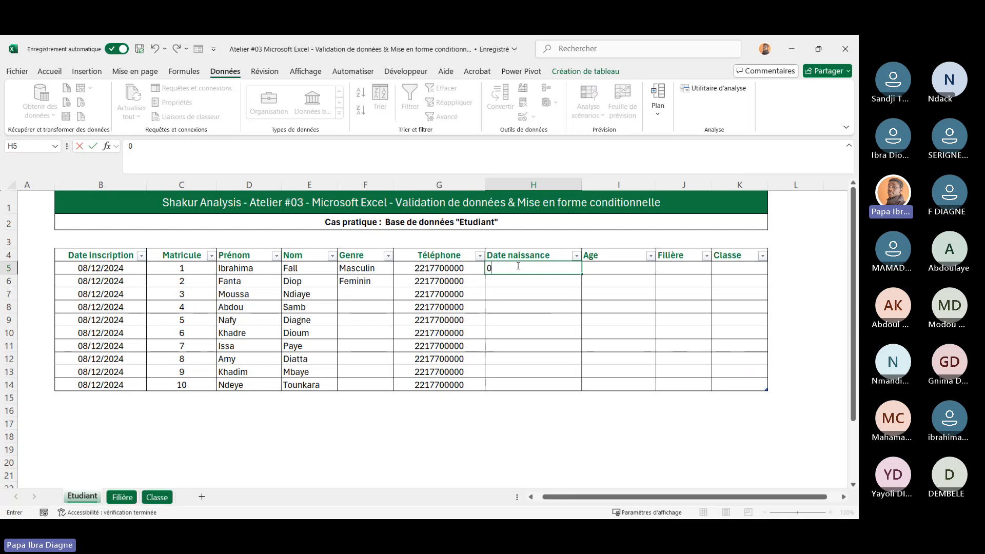
pyautogui.write('9/')
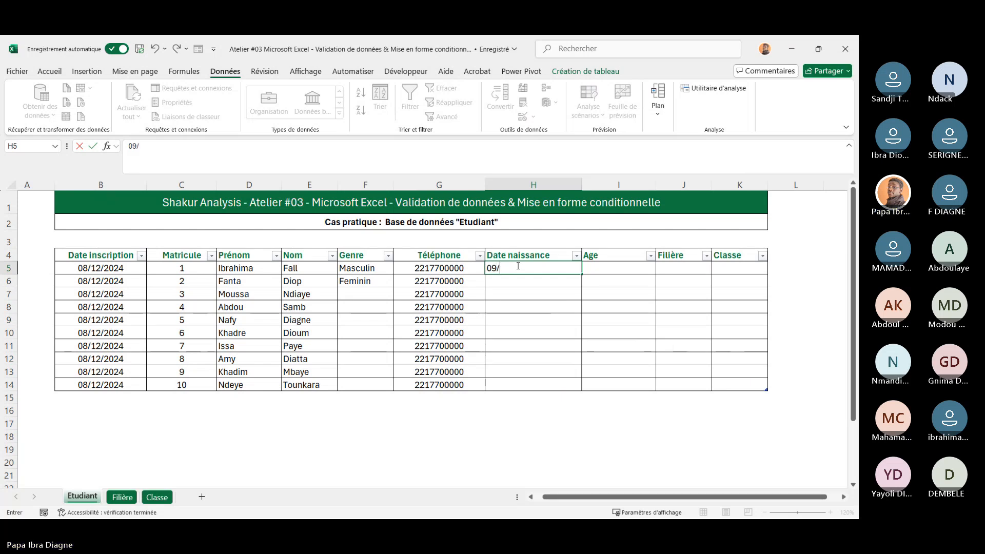
pyautogui.write('12')
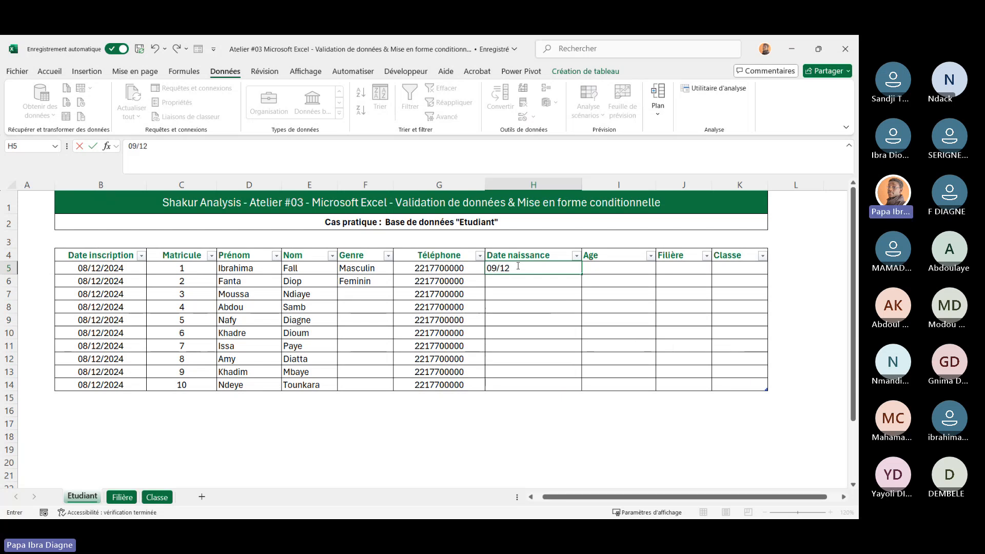
pyautogui.write('/2024')
pyautogui.press('Return')
pyautogui.click(564, 268)
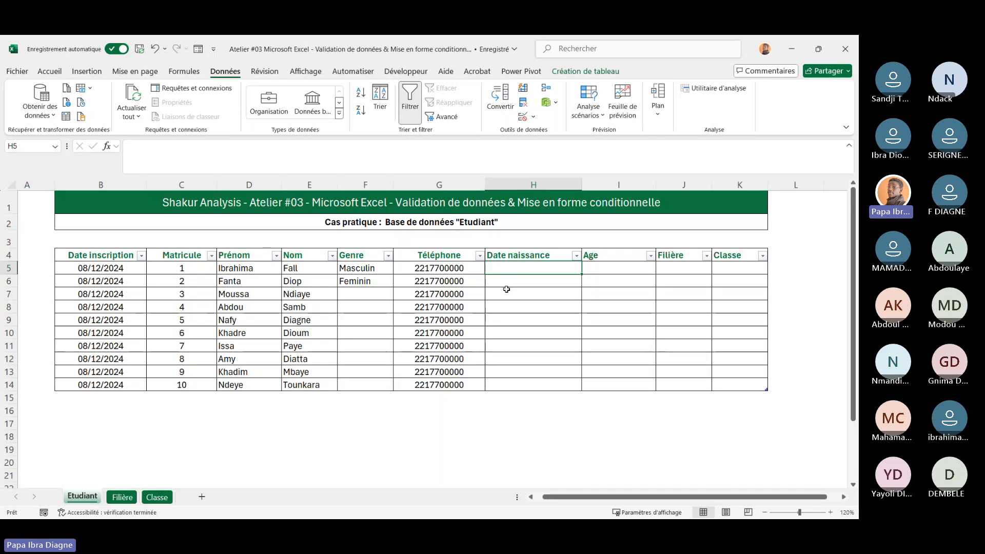
# Enter the birth date 08/10/1995 in H5
pyautogui.click(507, 290)
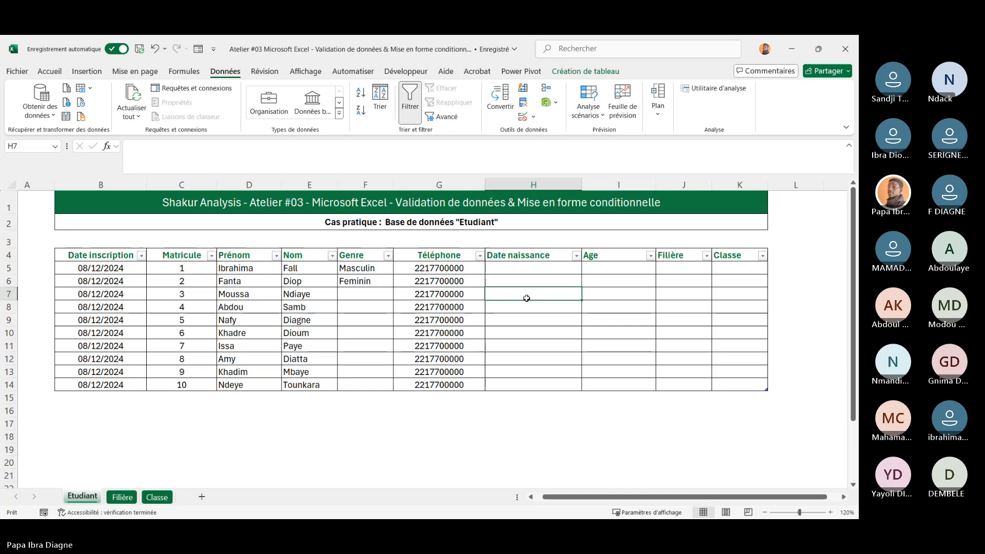
pyautogui.click(511, 269)
pyautogui.write('1')
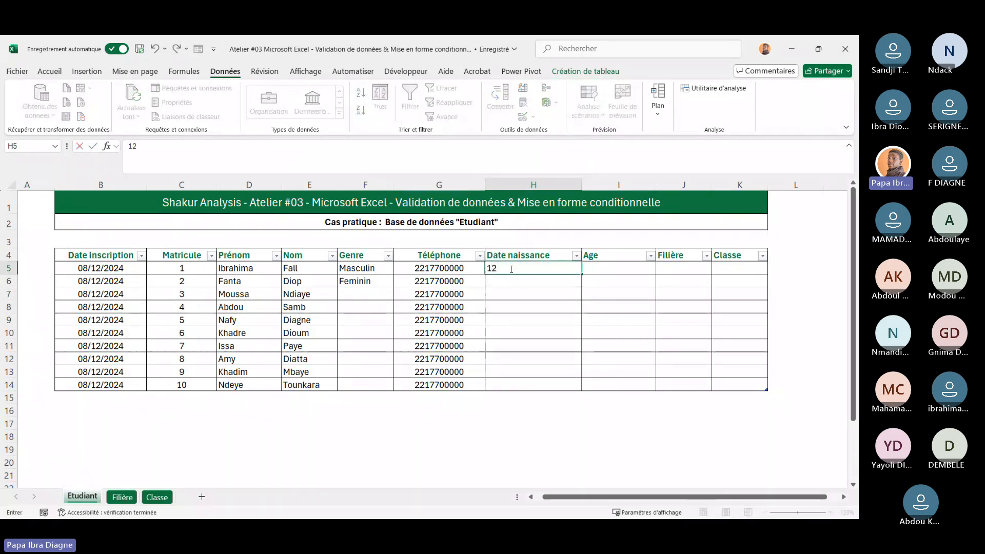
pyautogui.press('BackSpace')
pyautogui.write('08')
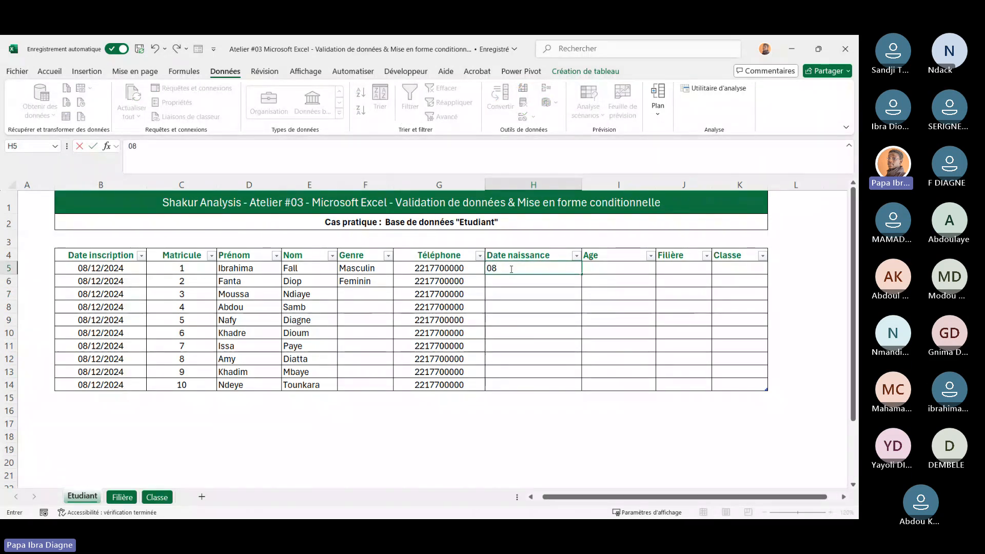
pyautogui.write('/10/')
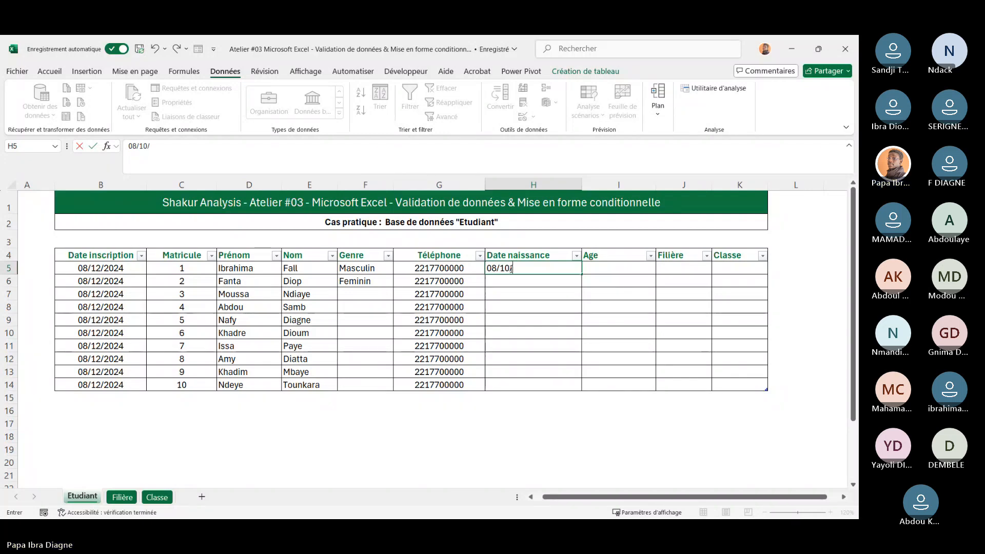
pyautogui.write('199')
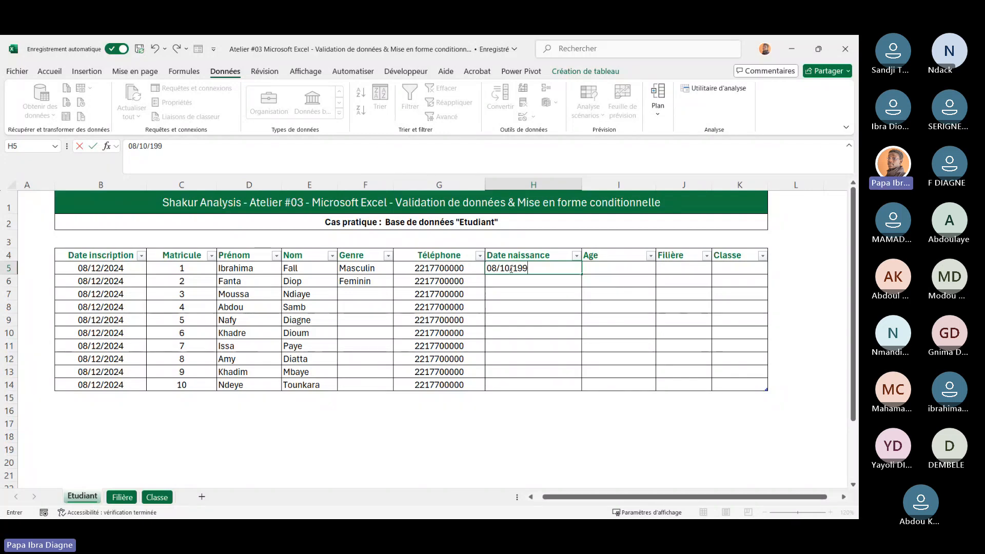
pyautogui.write('5')
pyautogui.press('Return')
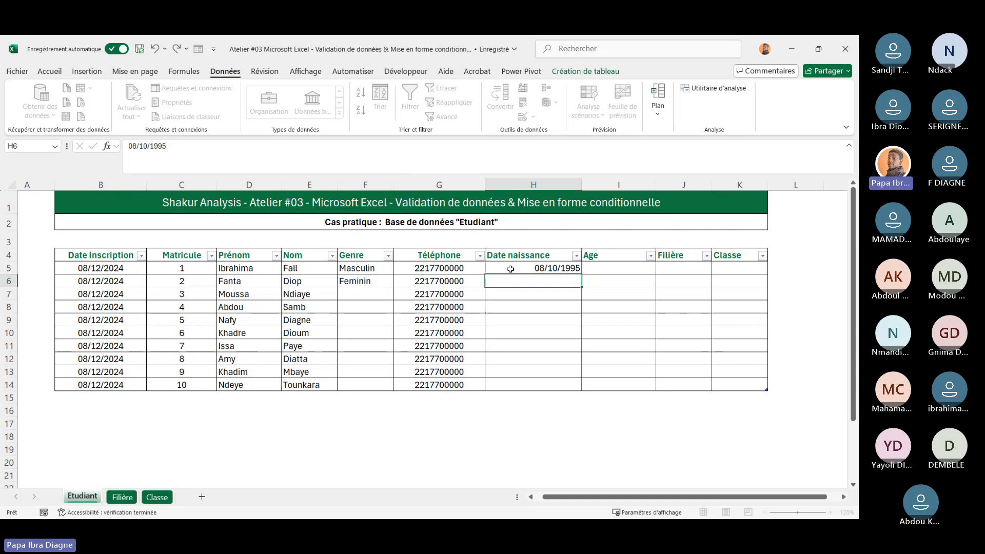
# Fill H5's birth date down through H14 as a daily date series
pyautogui.doubleClick(542, 269)
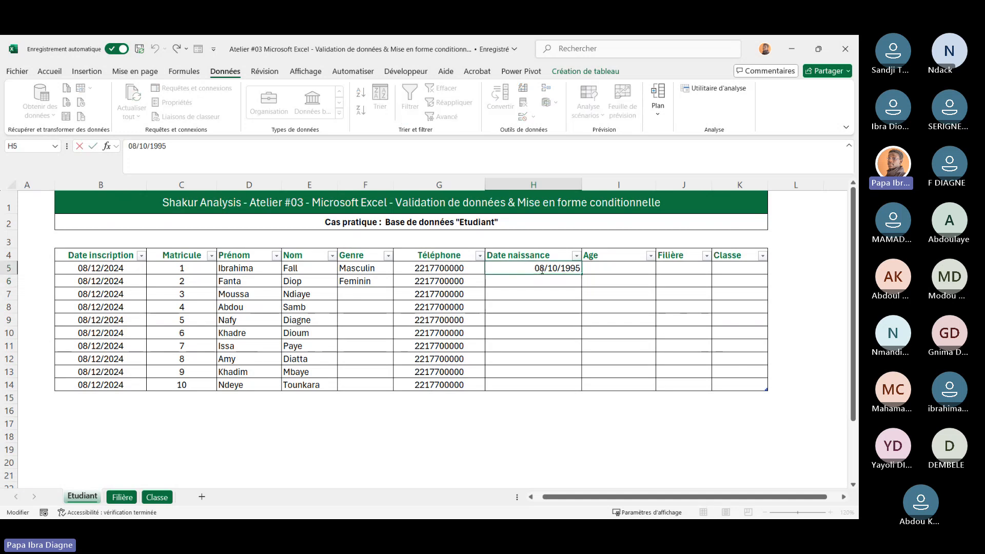
pyautogui.click(525, 300)
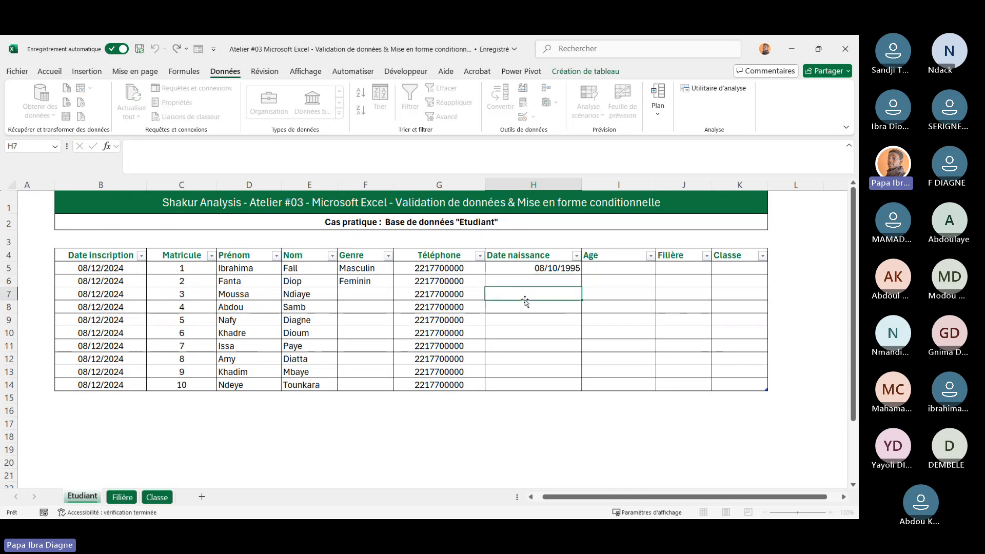
pyautogui.click(534, 269)
pyautogui.hotkey('ctrl', 'c')
pyautogui.doubleClick(534, 269)
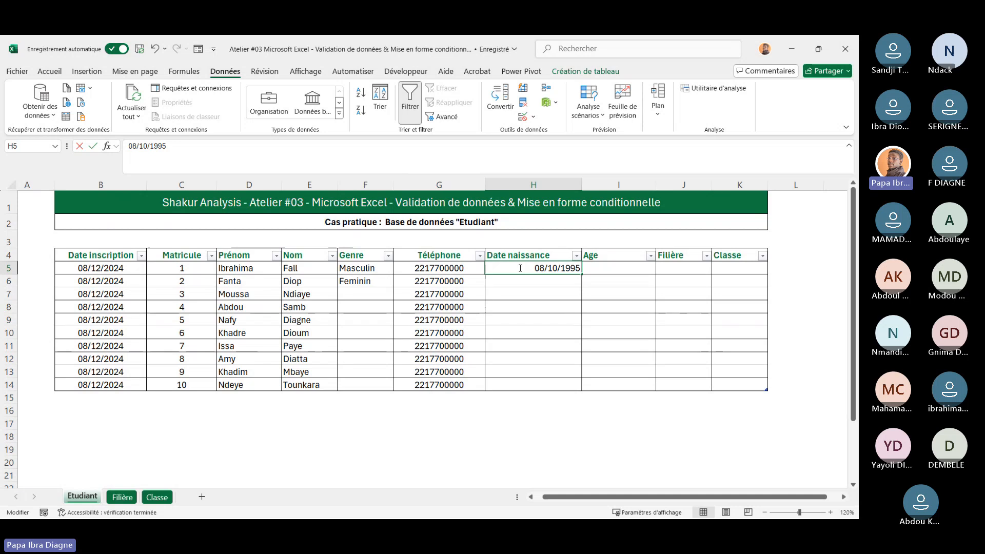
pyautogui.click(524, 330)
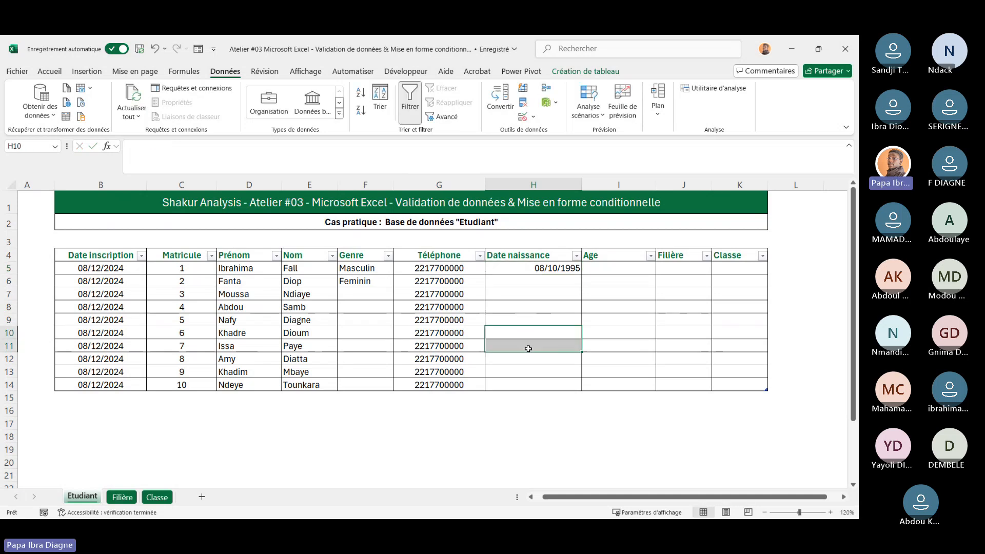
pyautogui.click(525, 270)
pyautogui.hotkey('ctrl', 'c')
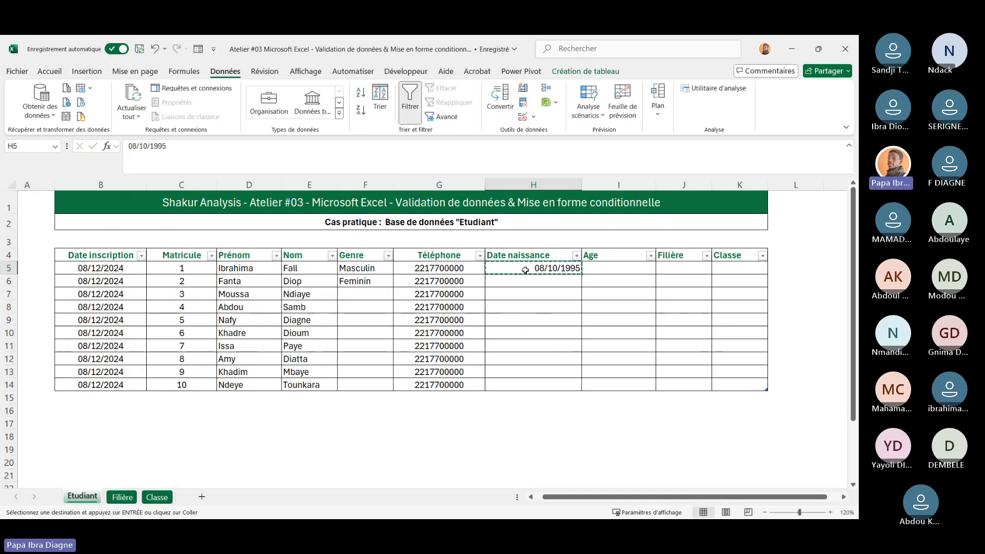
pyautogui.moveTo(520, 318); pyautogui.dragTo(519, 341)
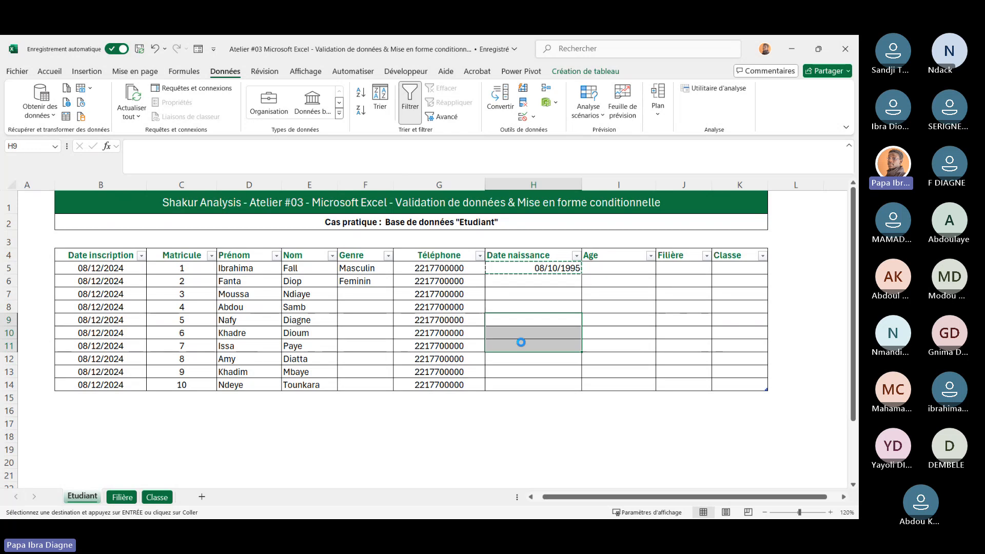
pyautogui.hotkey('ctrl', 'v')
pyautogui.click(553, 267)
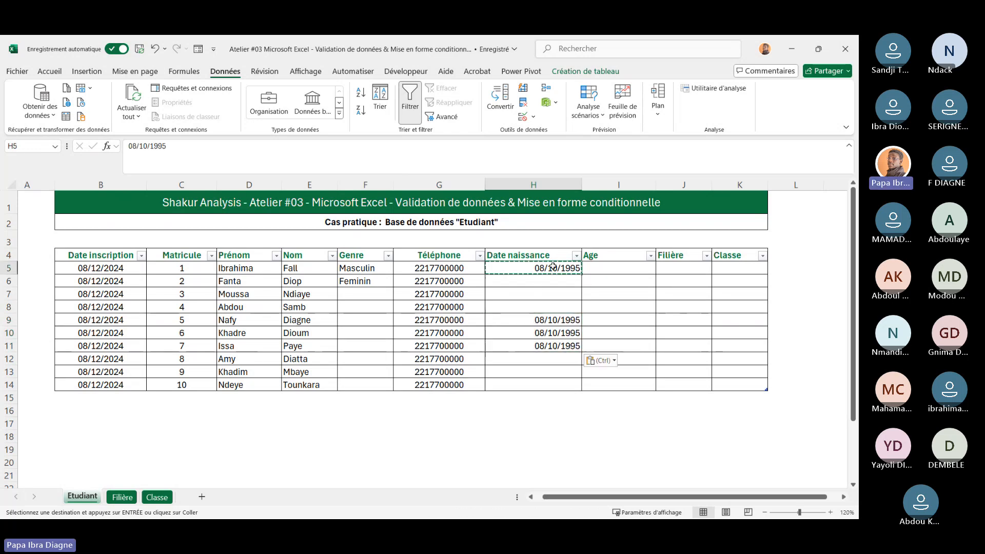
pyautogui.moveTo(582, 275); pyautogui.dragTo(575, 386)
# Change H9's birth year to 1998 and fill that date down to H10 and H11
pyautogui.click(544, 319)
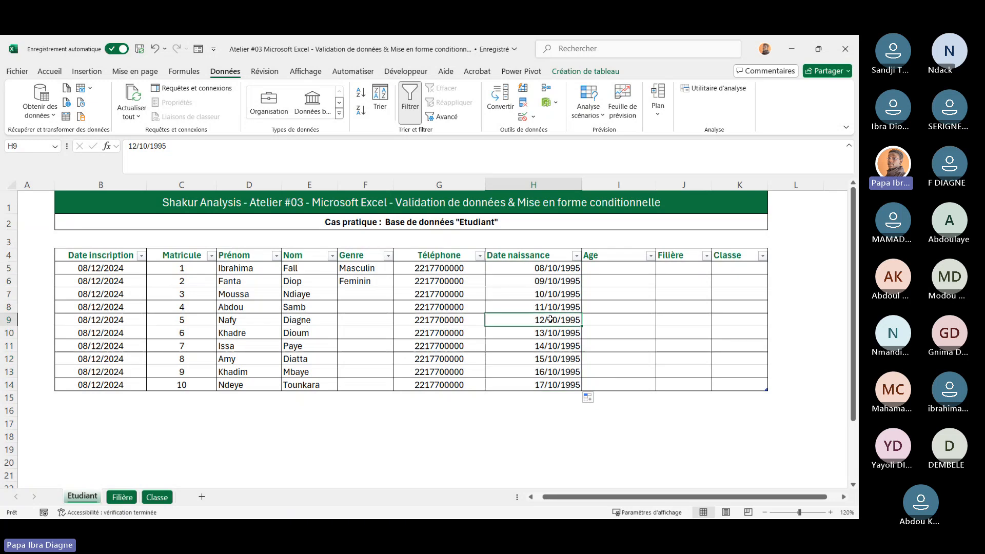
pyautogui.click(182, 154)
pyautogui.press('BackSpace')
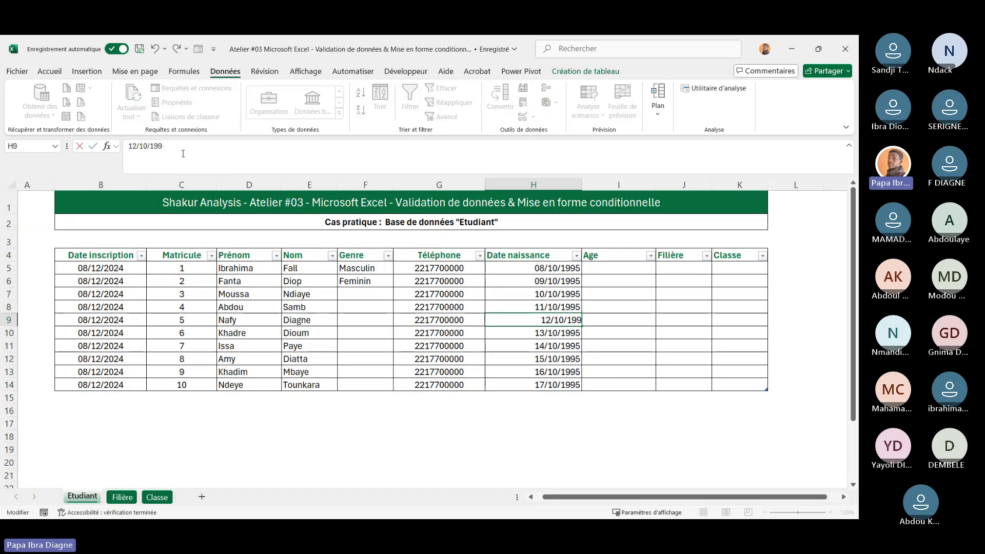
pyautogui.write('8')
pyautogui.press('Return')
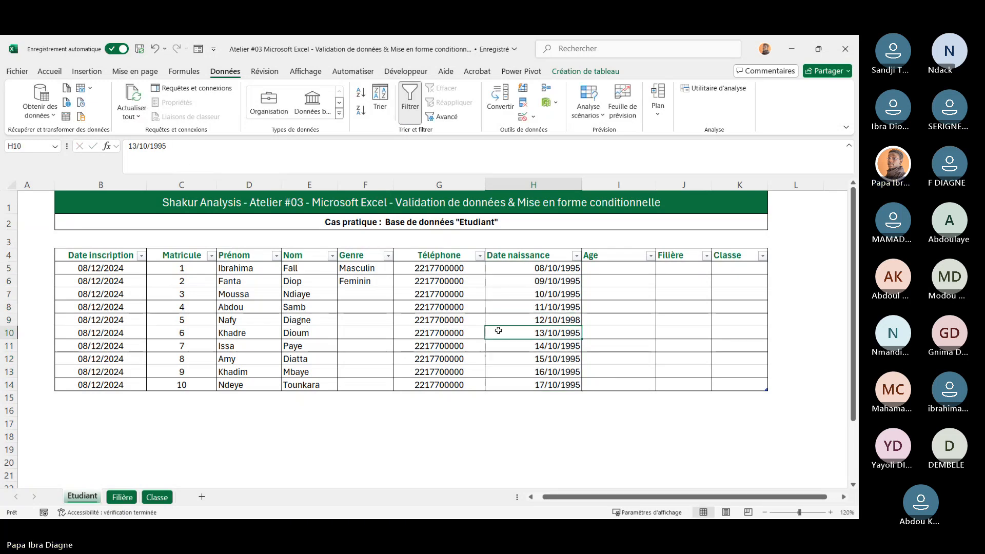
pyautogui.click(509, 319)
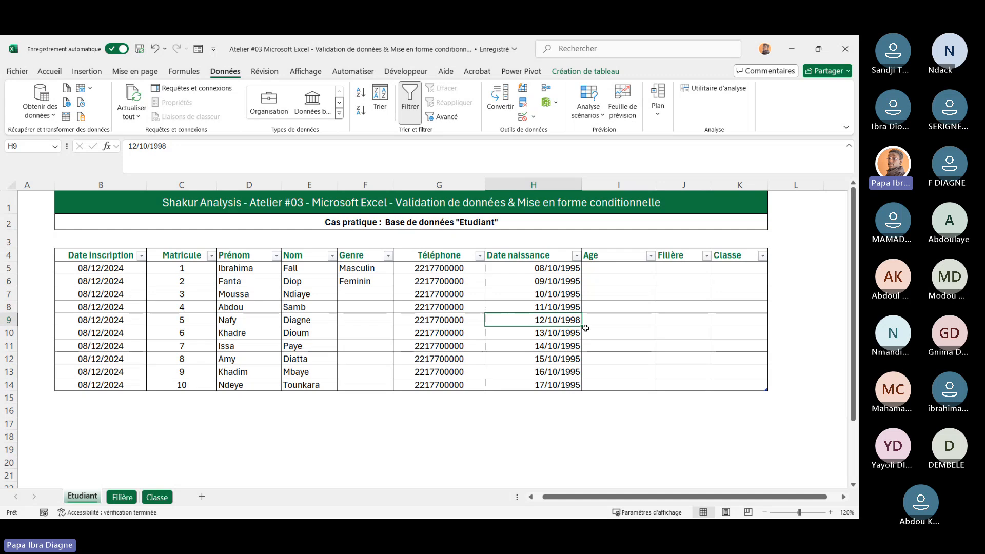
pyautogui.moveTo(582, 327); pyautogui.dragTo(581, 352)
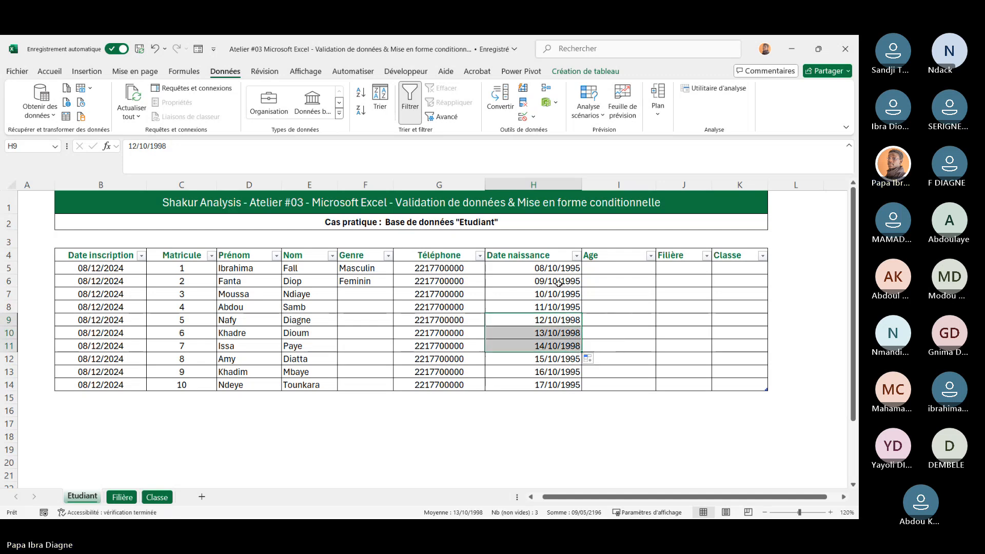
# Change the birth date in H6 to 09/10/1996 and in H13 to 16/10/2000
pyautogui.click(543, 281)
pyautogui.click(196, 146)
pyautogui.press('BackSpace')
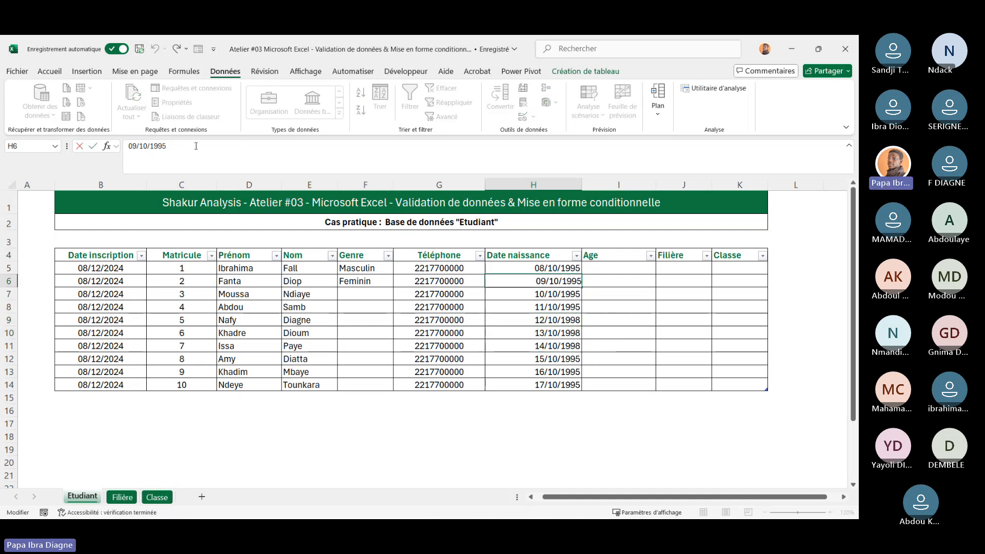
pyautogui.write('6')
pyautogui.press('Return')
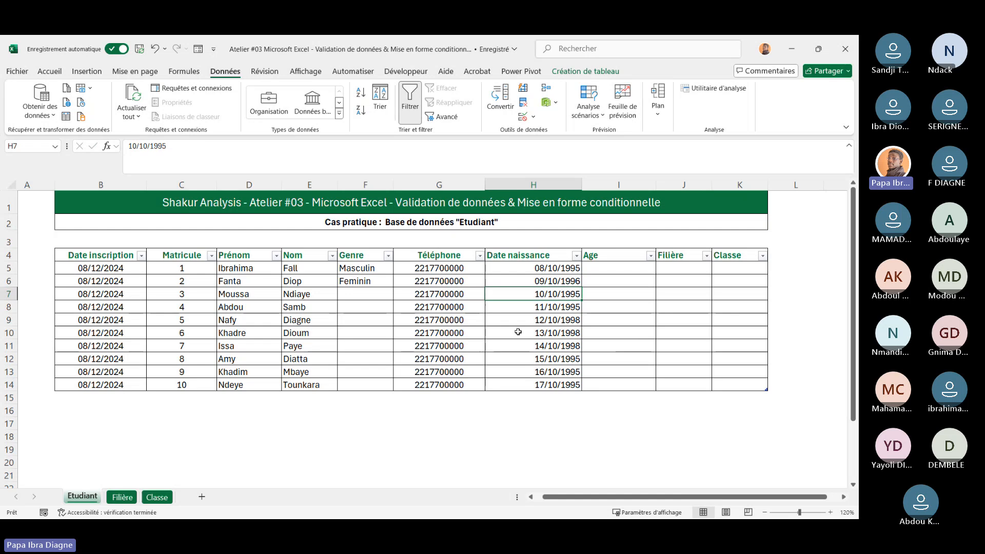
pyautogui.click(571, 367)
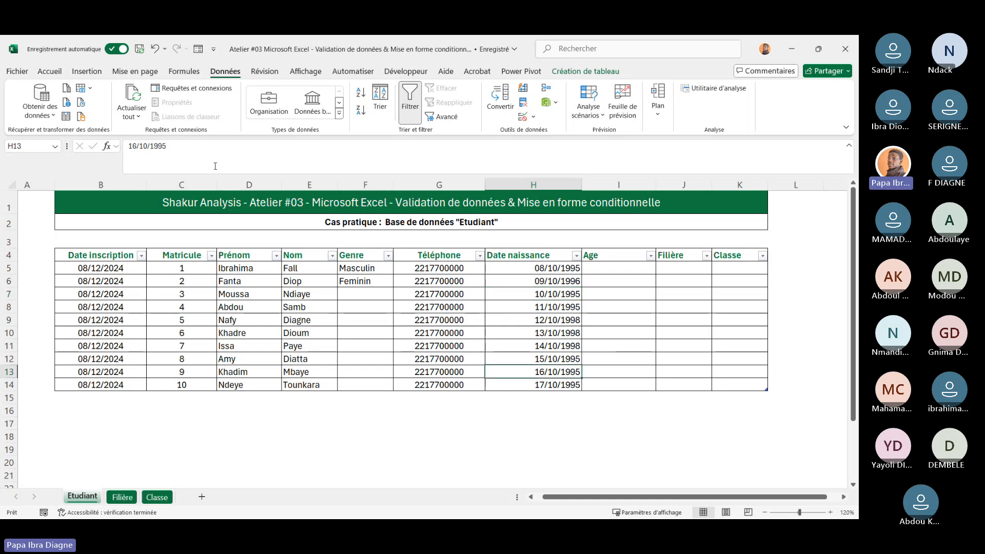
pyautogui.click(183, 150)
pyautogui.press('BackSpace')
pyautogui.press('BackSpace')
pyautogui.press('BackSpace')
pyautogui.press('BackSpace')
pyautogui.write('2')
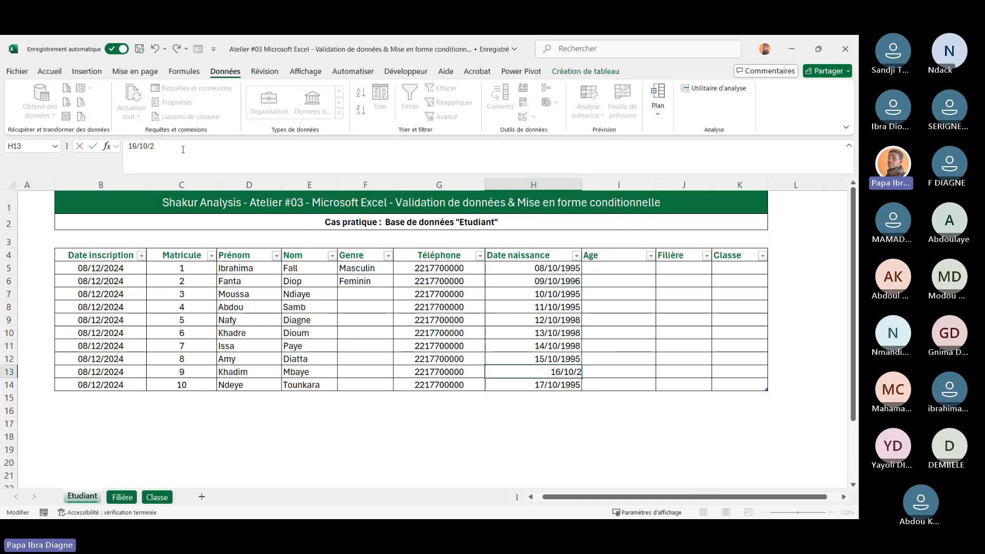
pyautogui.write('000')
pyautogui.press('Return')
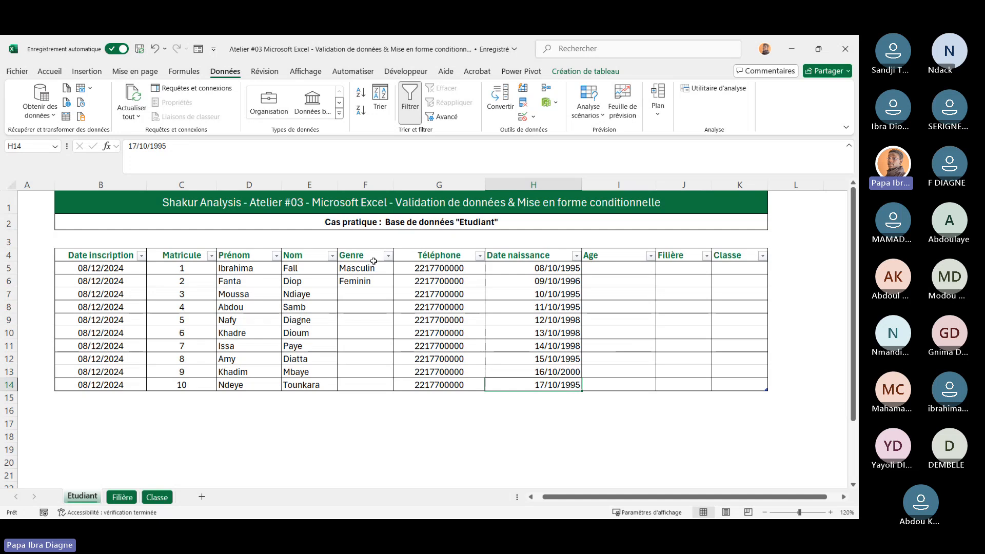
# Change the birth year in H11 to 1997 and in H8 to 1994
pyautogui.click(538, 345)
pyautogui.click(176, 147)
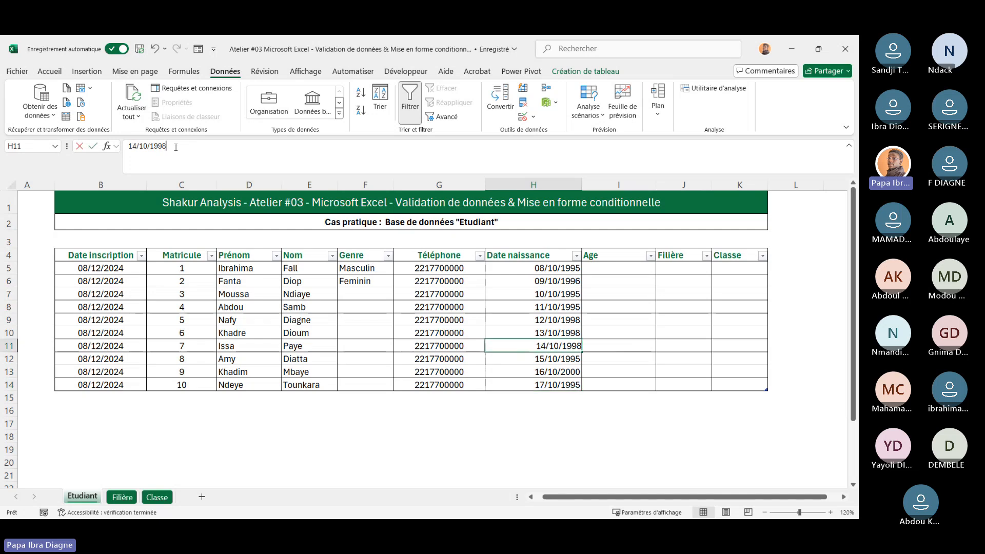
pyautogui.press('BackSpace')
pyautogui.write('7')
pyautogui.press('Return')
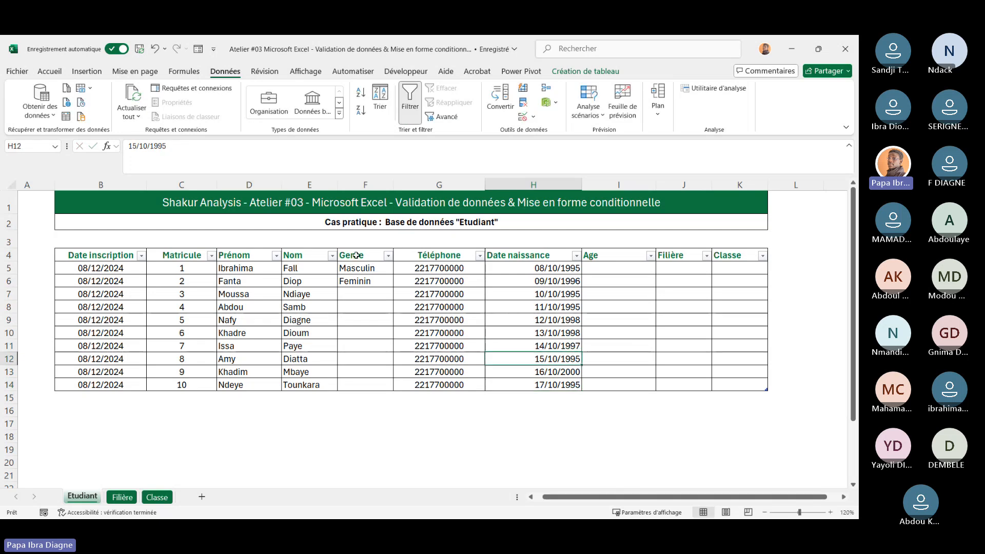
pyautogui.click(549, 307)
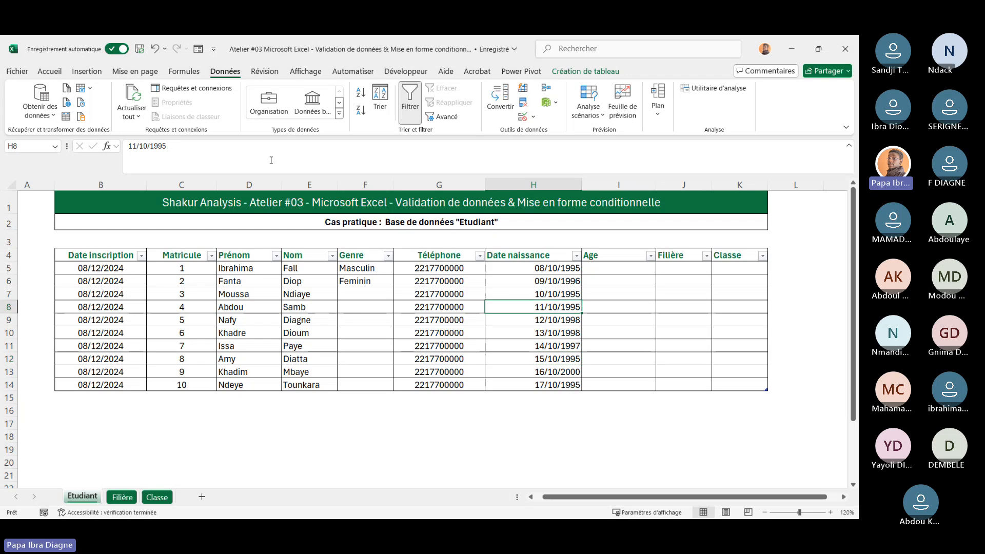
pyautogui.click(186, 145)
pyautogui.press('BackSpace')
pyautogui.write('4')
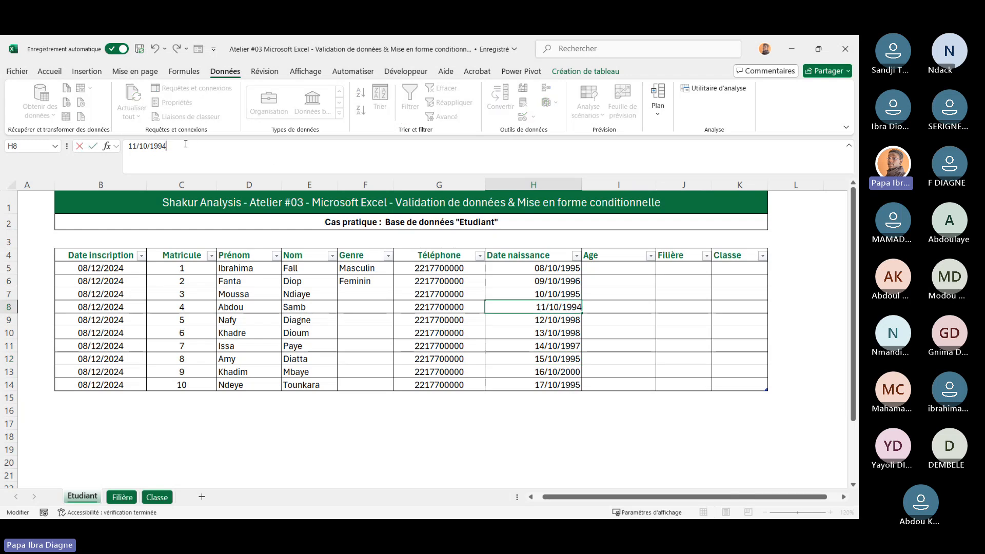
pyautogui.press('Return')
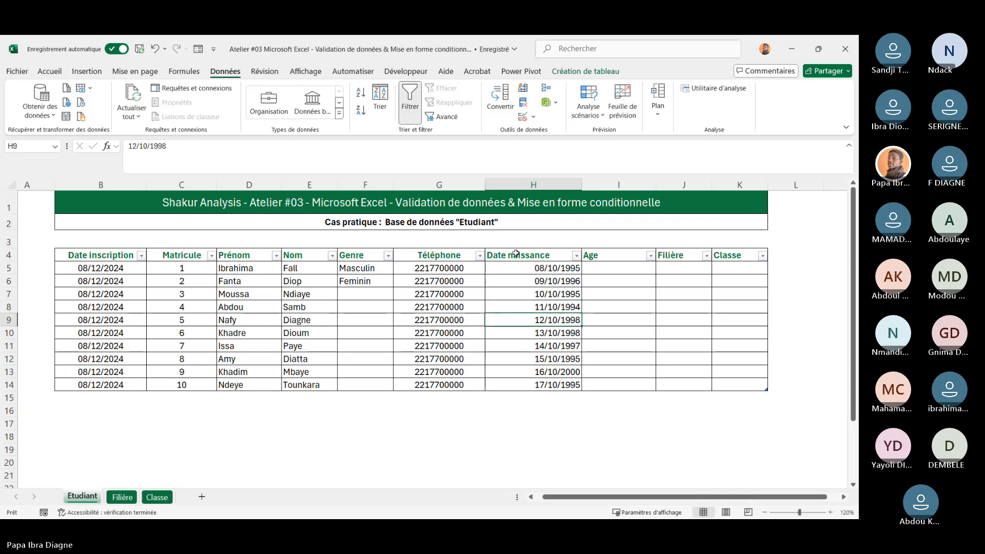
# Center-align the Date naissance column from H4 through H14
pyautogui.click(516, 254)
pyautogui.moveTo(516, 254); pyautogui.dragTo(541, 385)
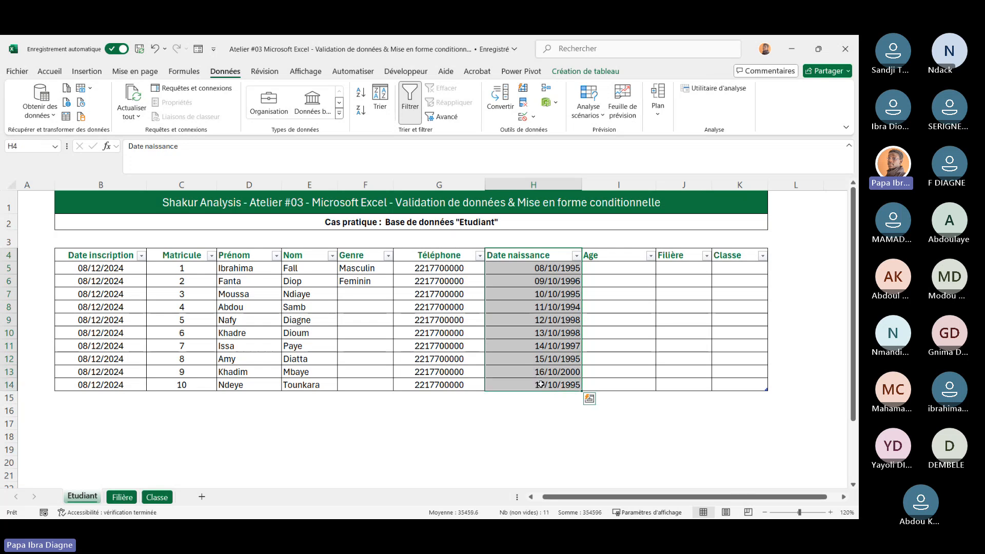
pyautogui.click(58, 75)
pyautogui.click(218, 110)
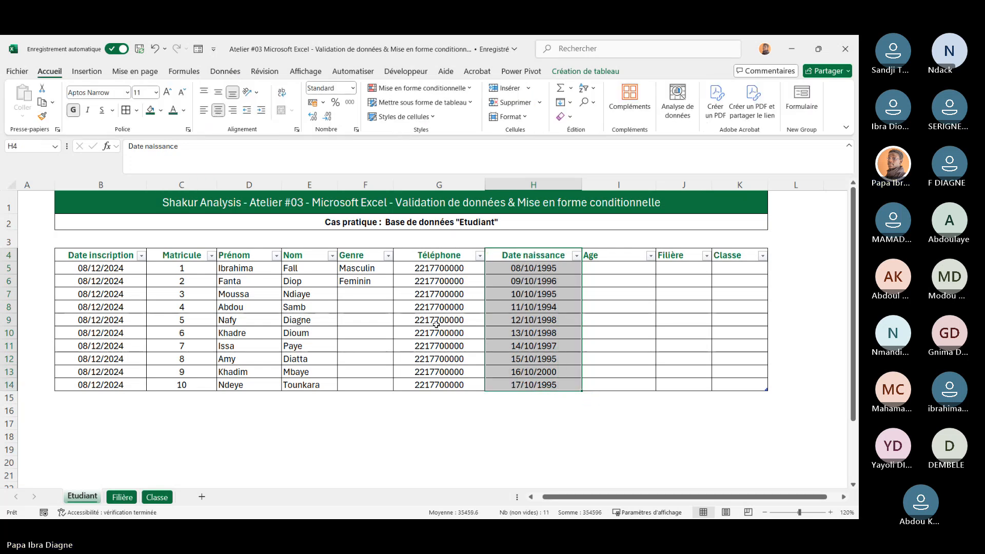
# Center-align the Age column from I4 through I14
pyautogui.click(455, 348)
pyautogui.hscroll(3, 455, 347)
pyautogui.hscroll(-3, 455, 347)
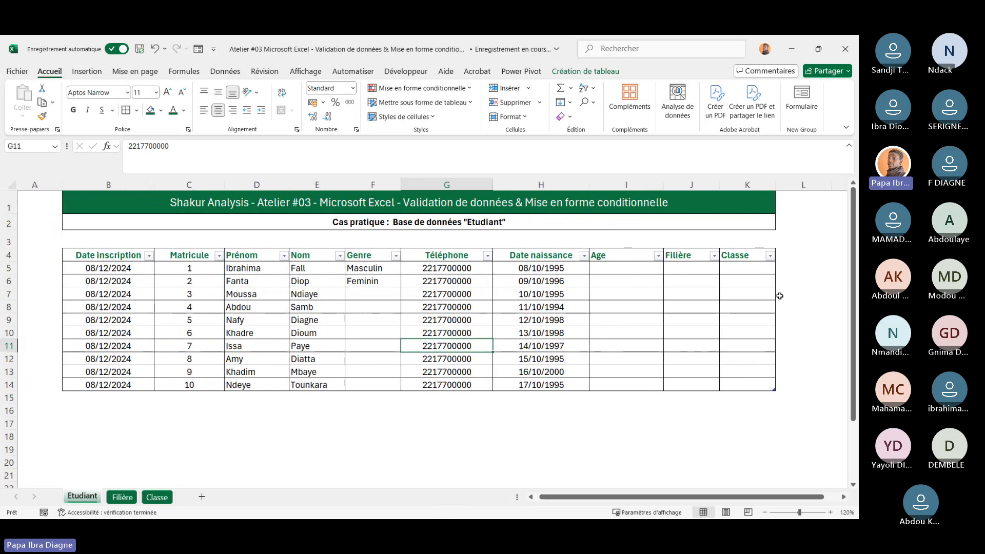
pyautogui.moveTo(624, 257); pyautogui.dragTo(634, 386)
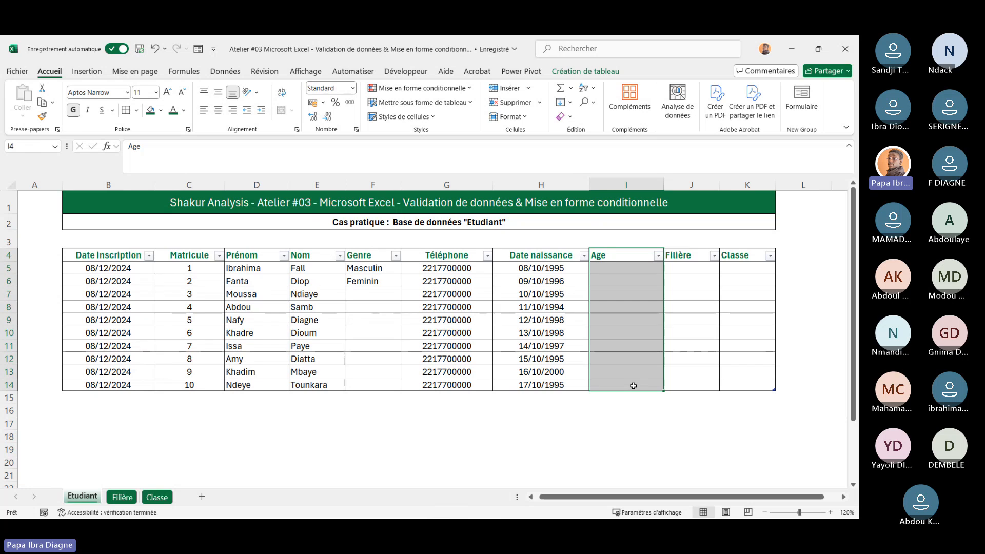
pyautogui.click(218, 110)
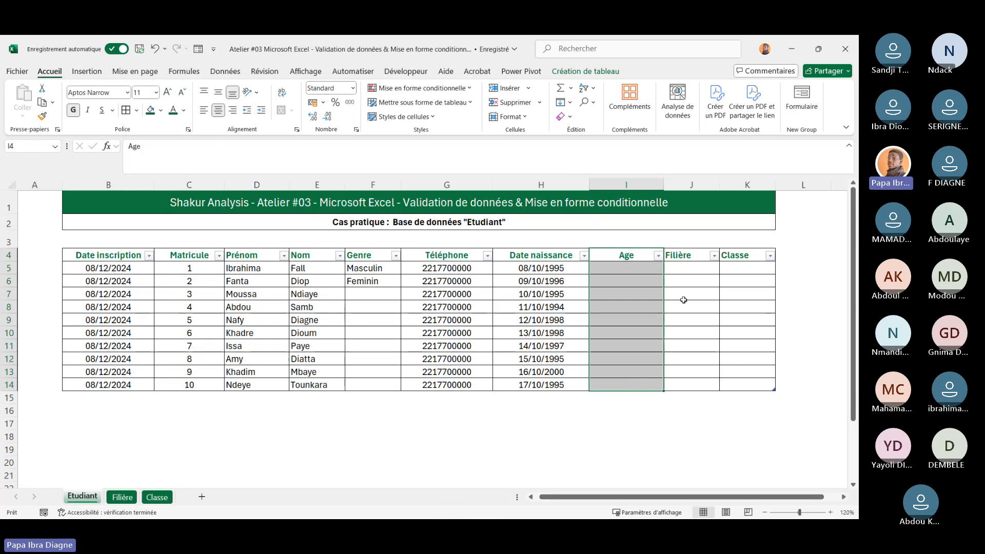
# Enter the formula =DATEDIF(H5,AUJOURDHUI(),"y") in I5 to calculate each student's age in years
pyautogui.click(685, 303)
pyautogui.moveTo(649, 289); pyautogui.dragTo(677, 268)
pyautogui.click(606, 269)
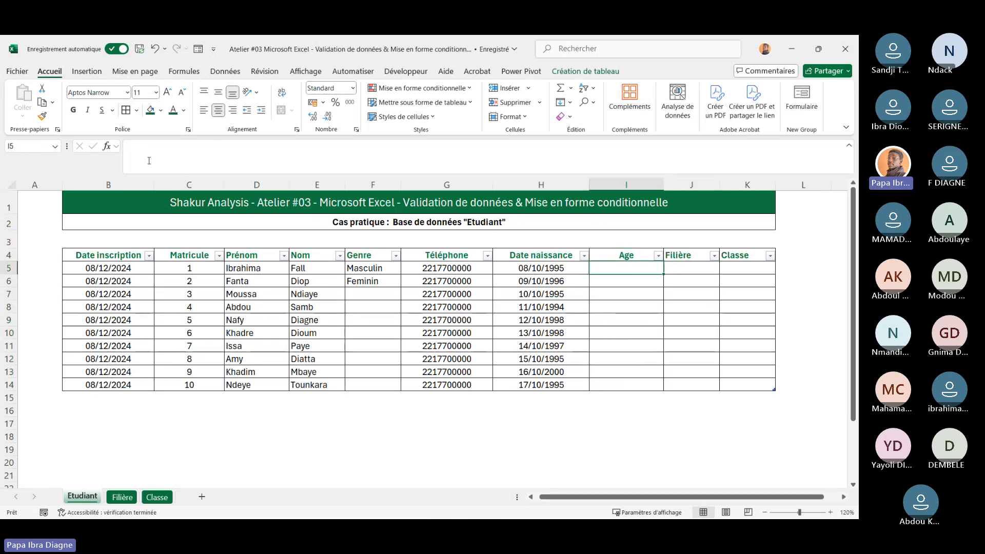
pyautogui.click(128, 149)
pyautogui.write('=')
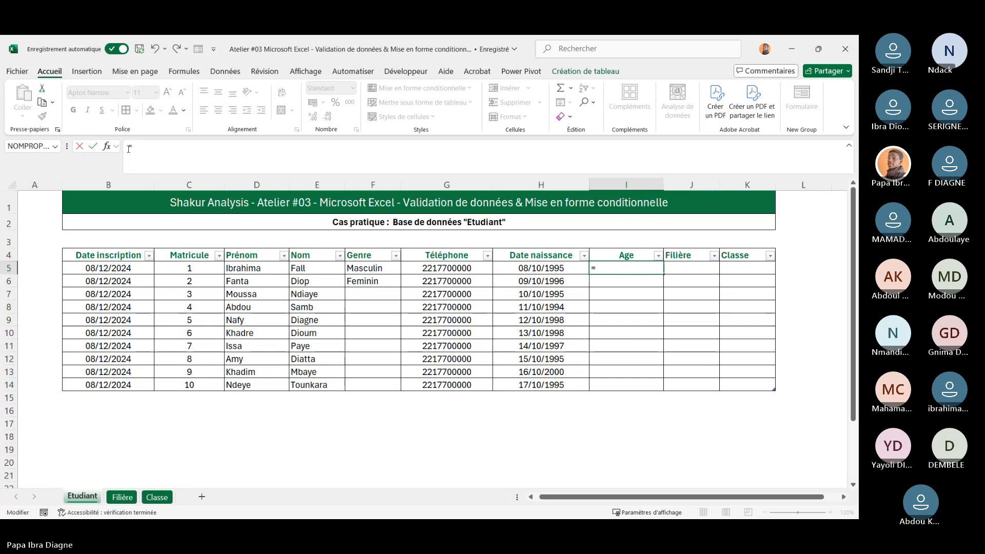
pyautogui.write('date')
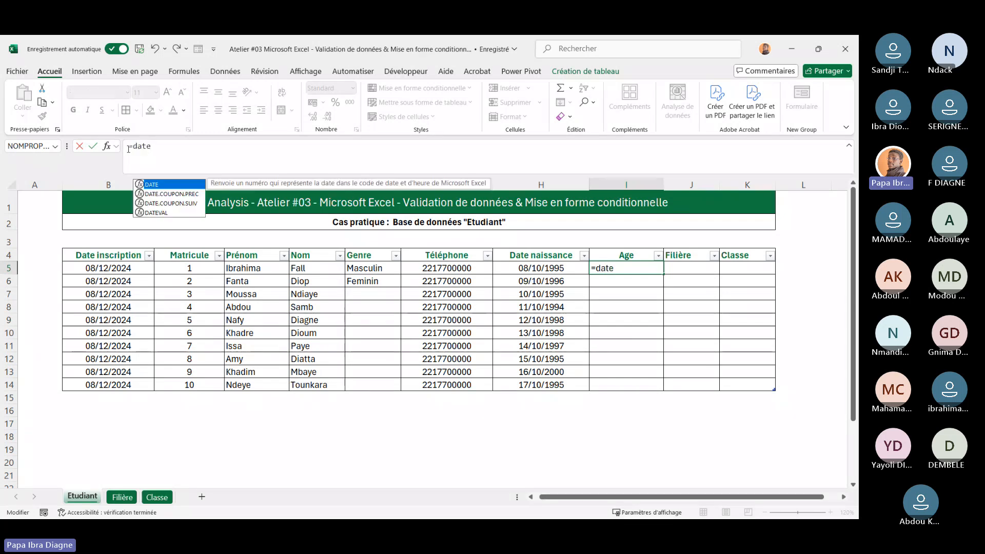
pyautogui.write('di')
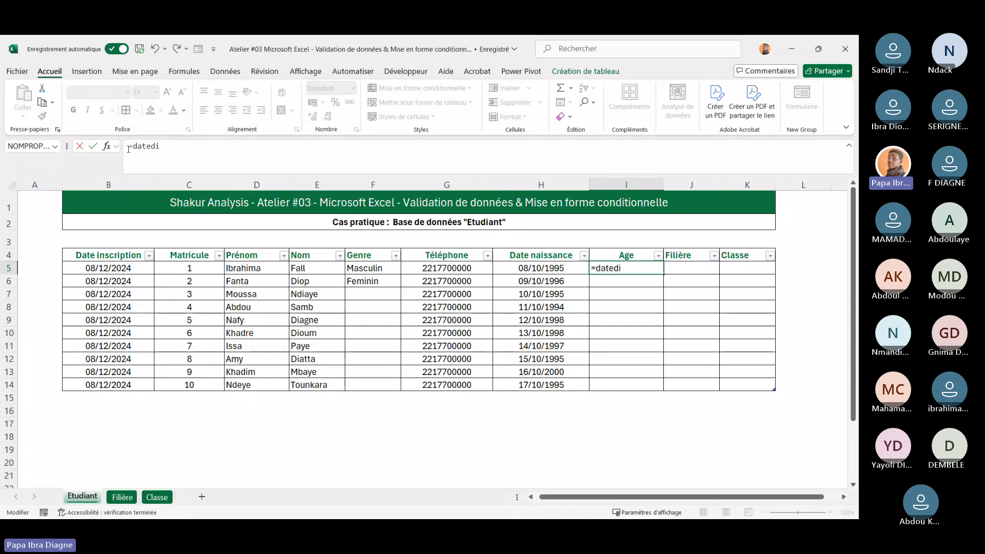
pyautogui.write('f')
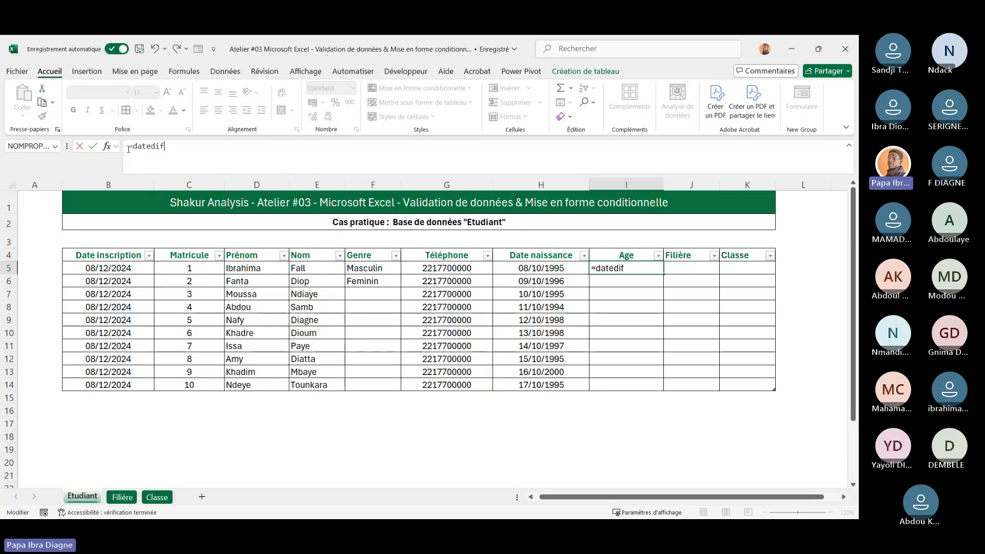
pyautogui.write('(')
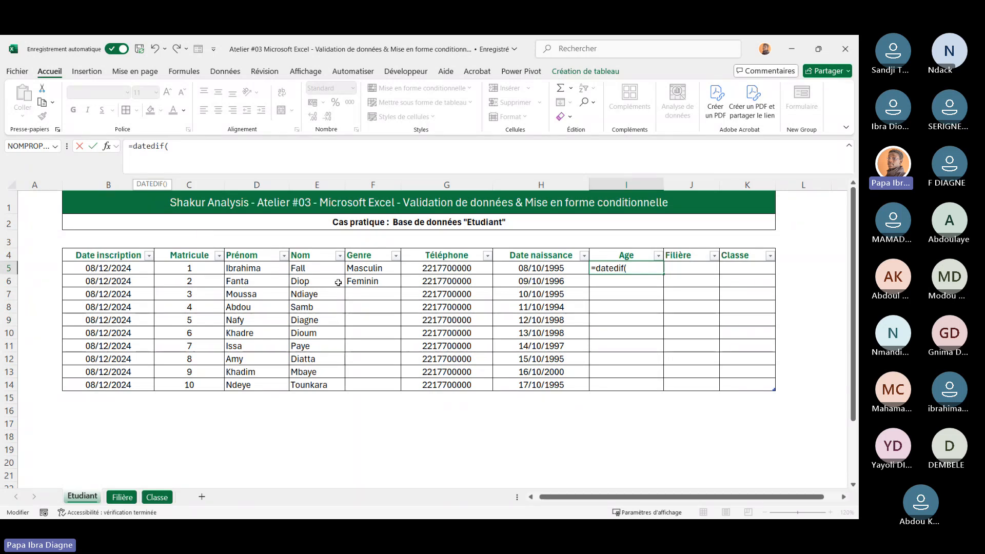
pyautogui.write('H')
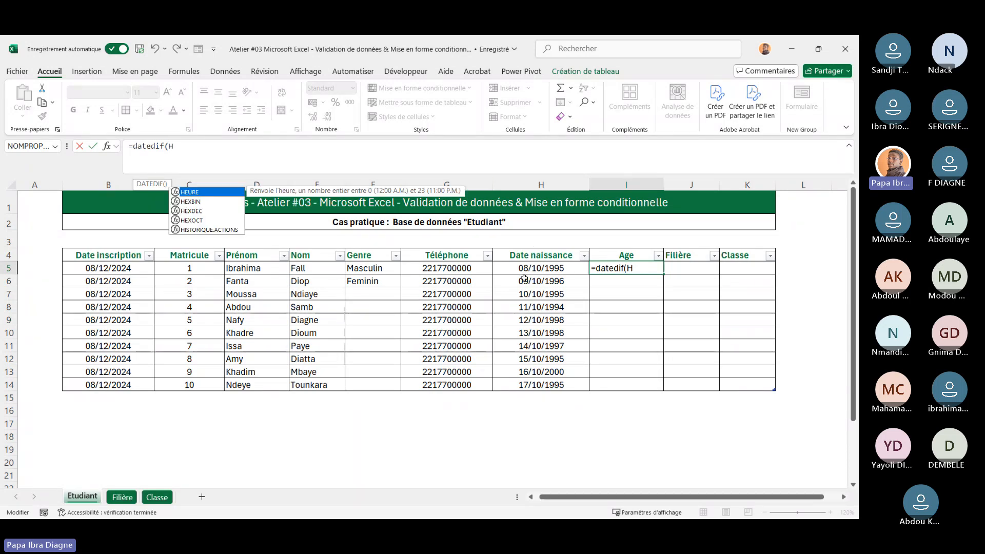
pyautogui.write('5,')
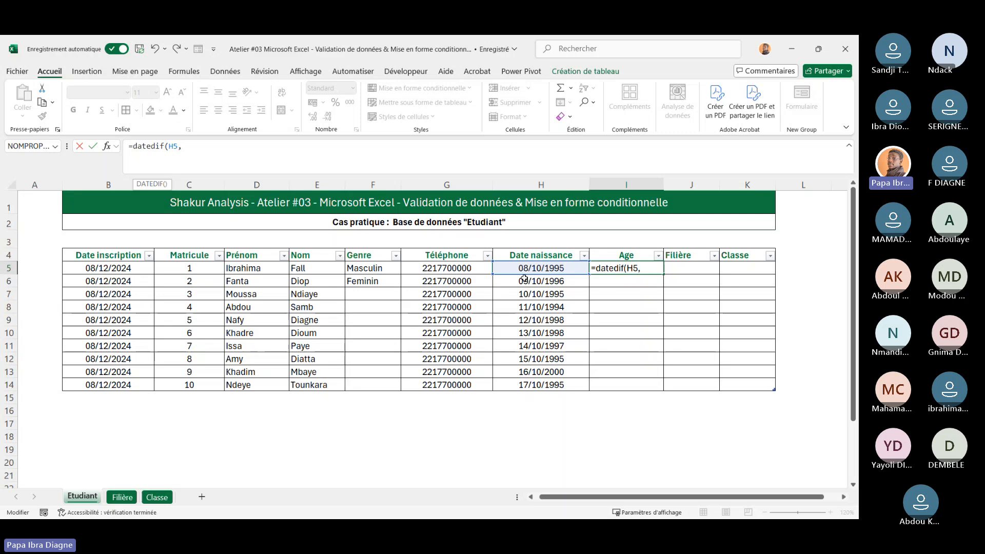
pyautogui.write('au')
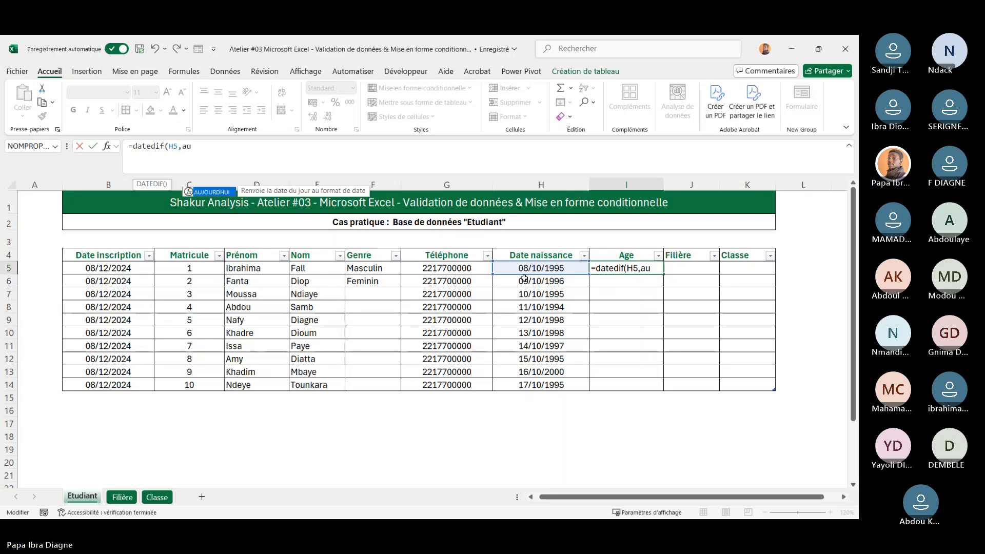
pyautogui.press('Tab')
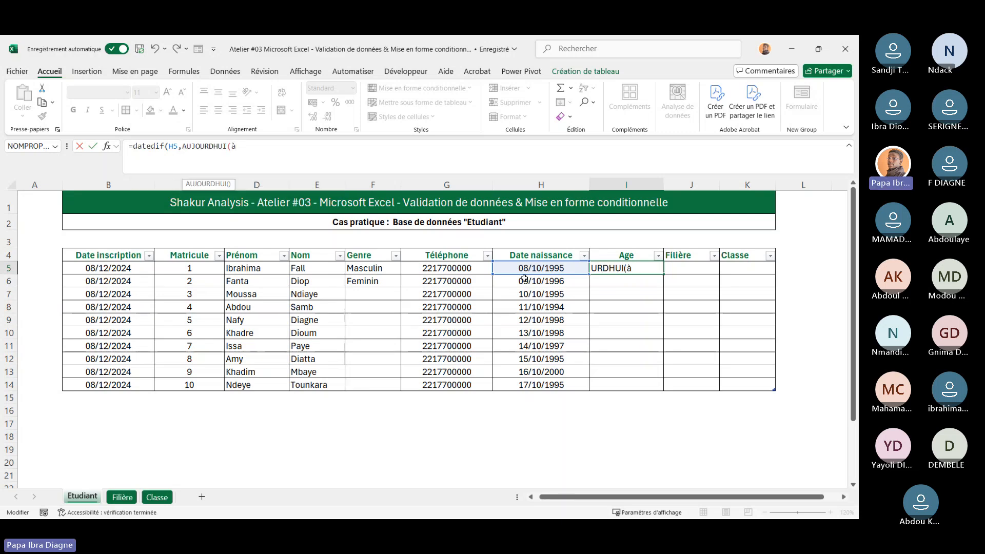
pyautogui.write('à=à')
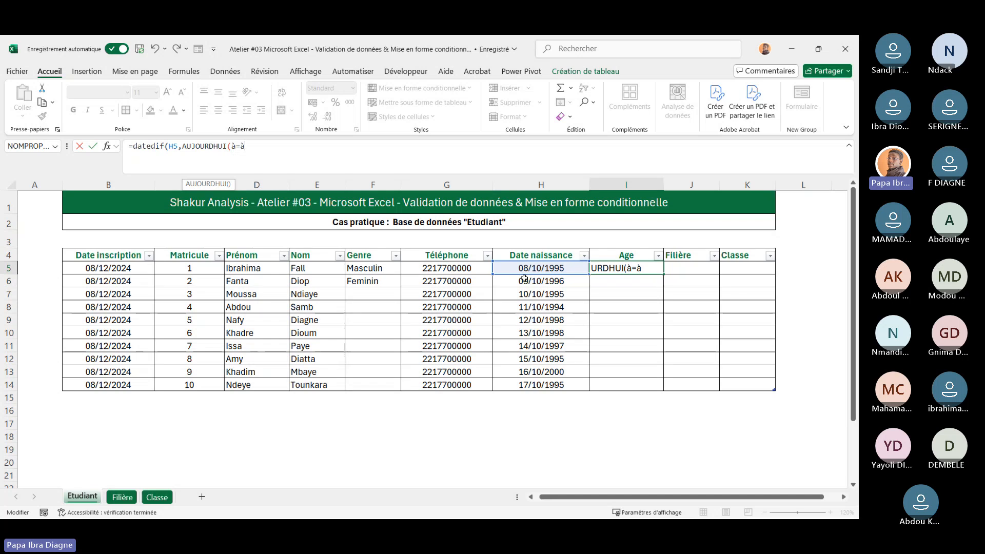
pyautogui.press('BackSpace')
pyautogui.press('BackSpace')
pyautogui.write(')')
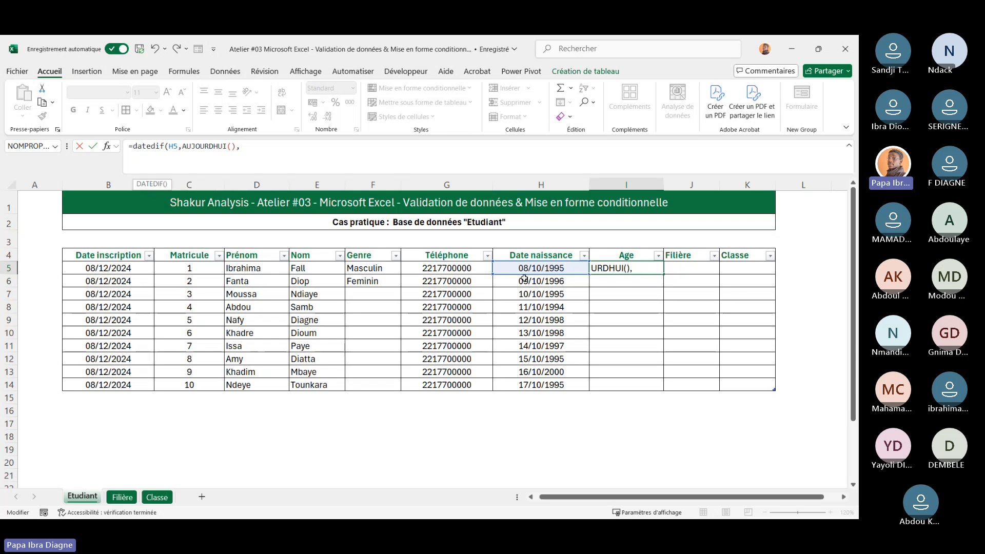
pyautogui.write(',"y")')
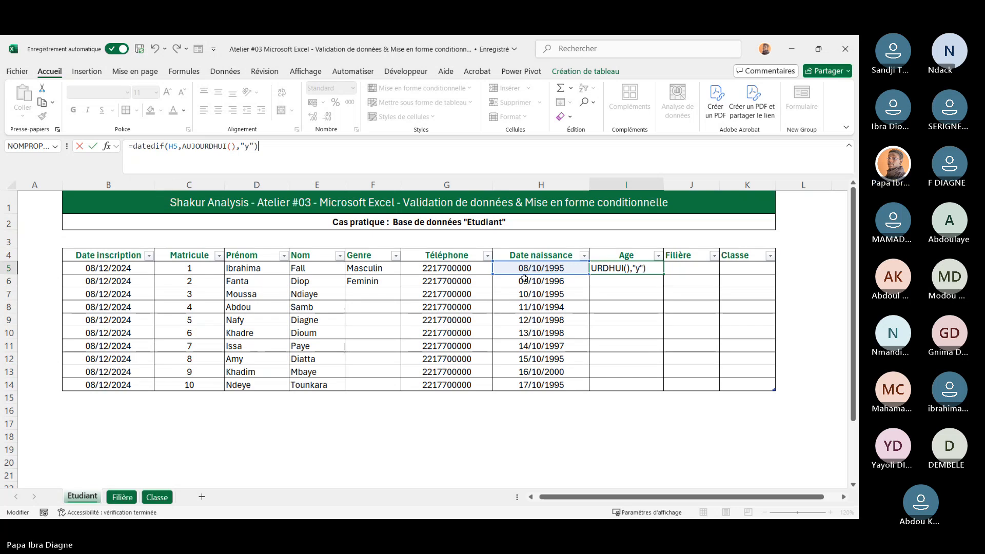
pyautogui.press('Return')
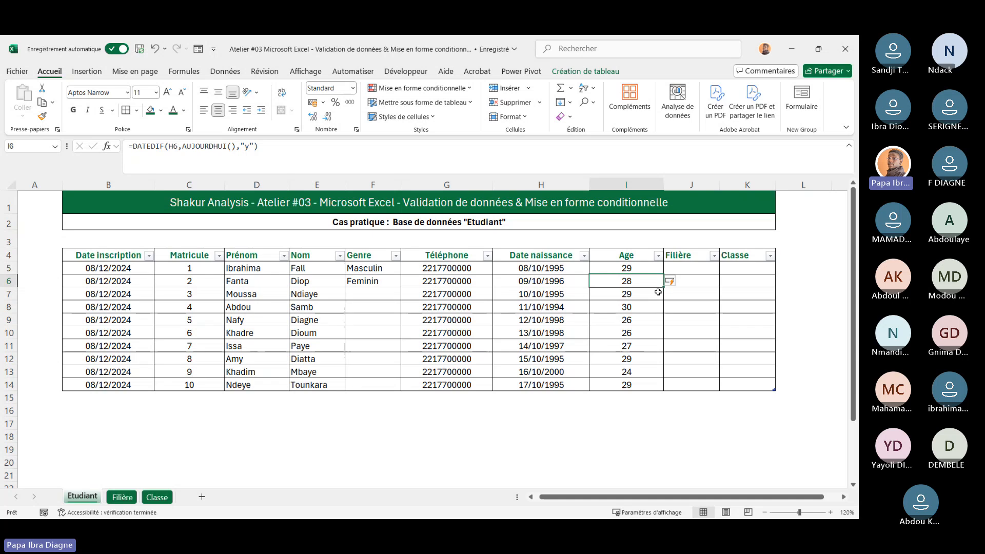
pyautogui.moveTo(627, 276); pyautogui.dragTo(626, 268)
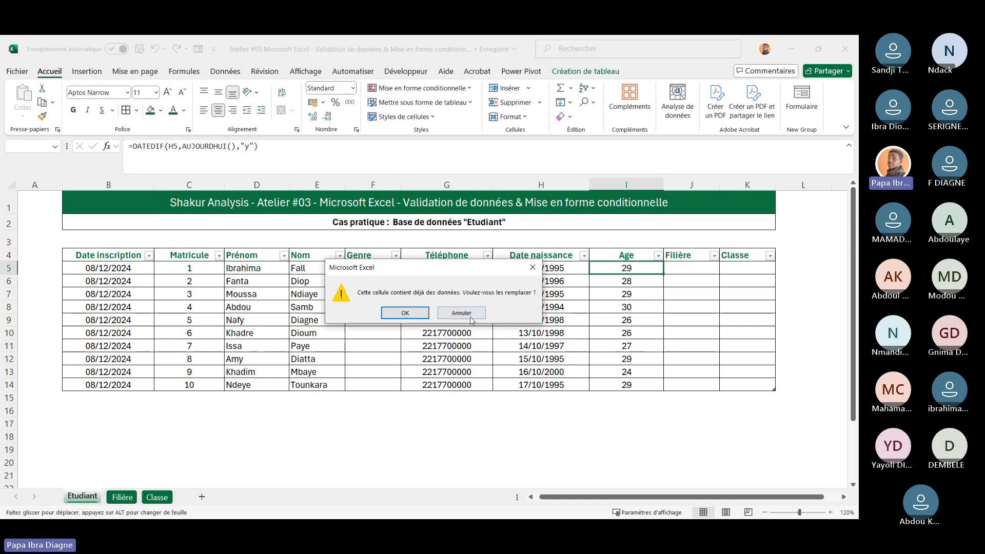
pyautogui.click(471, 317)
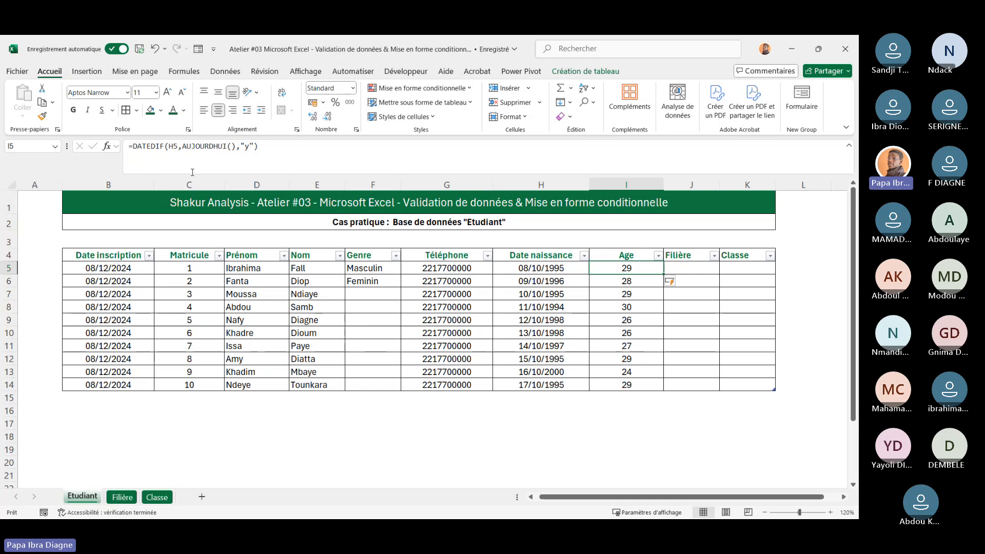
pyautogui.click(180, 148)
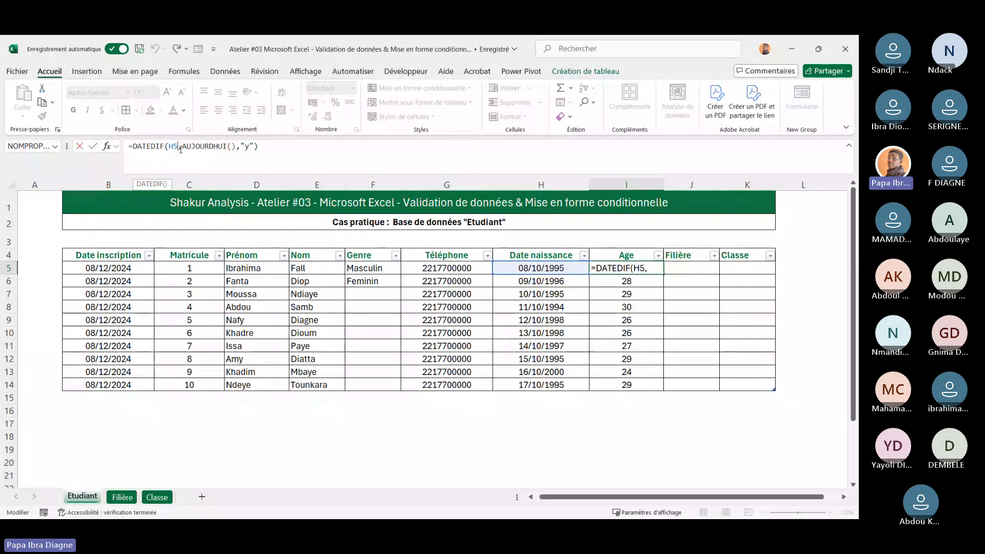
pyautogui.click(239, 147)
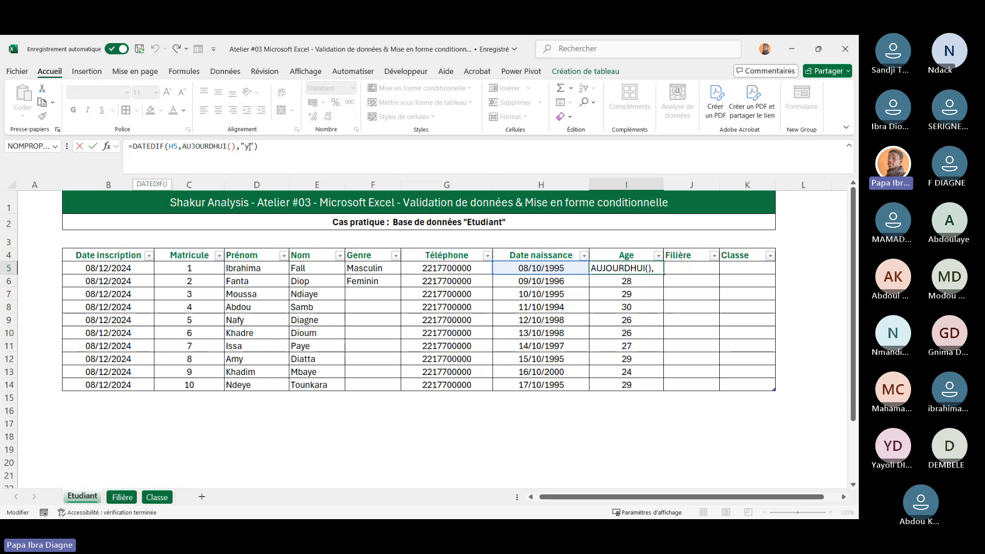
pyautogui.click(249, 147)
pyautogui.write('m')
pyautogui.press('BackSpace')
pyautogui.write('y')
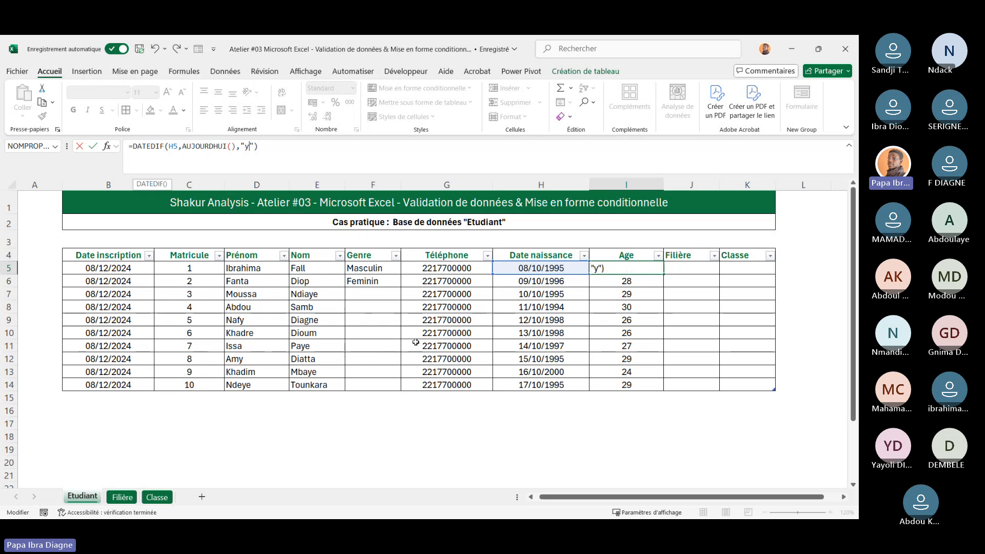
pyautogui.press('Return')
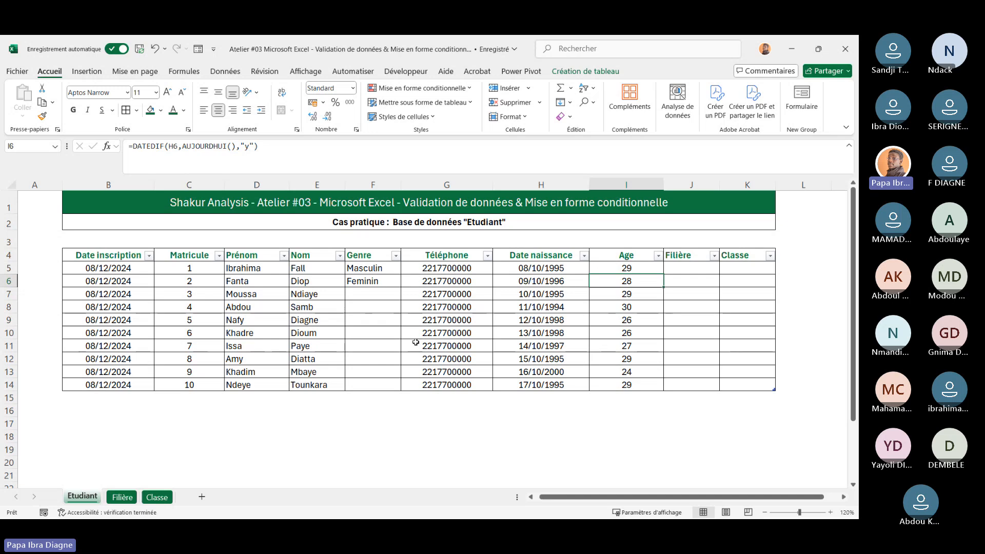
# Inspect the Age formulas in I5 and I6, examining the DATEDIF date and "y" unit arguments
pyautogui.click(621, 270)
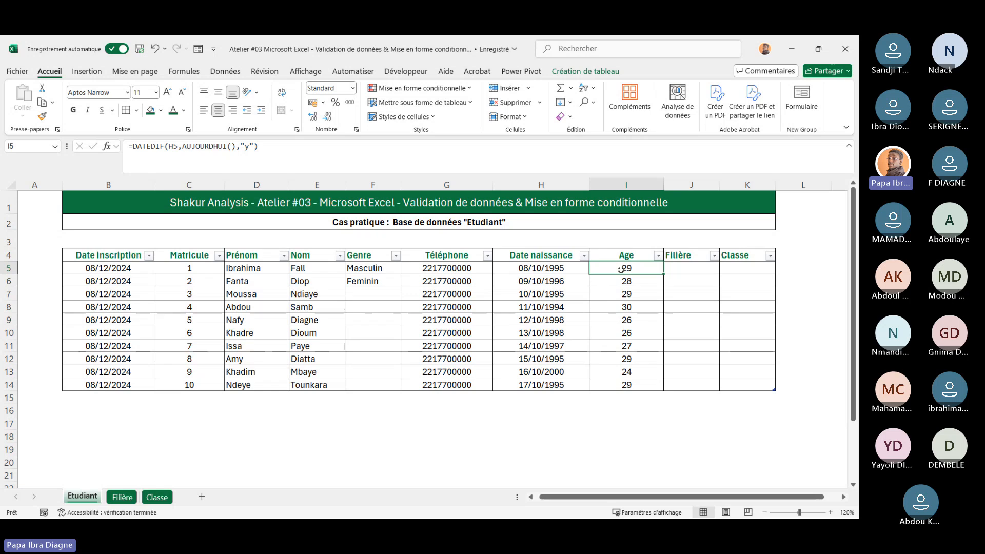
pyautogui.click(681, 310)
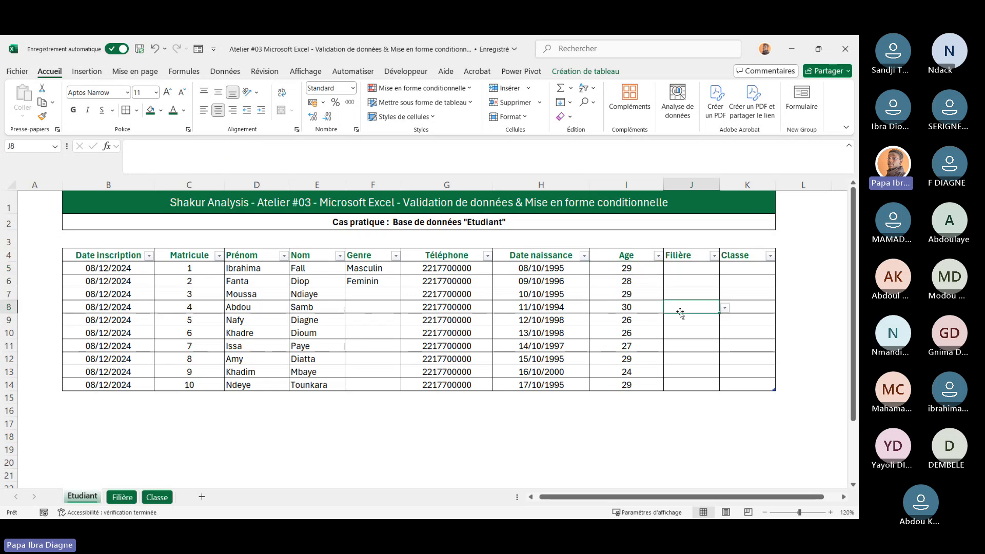
pyautogui.moveTo(628, 274); pyautogui.dragTo(631, 373)
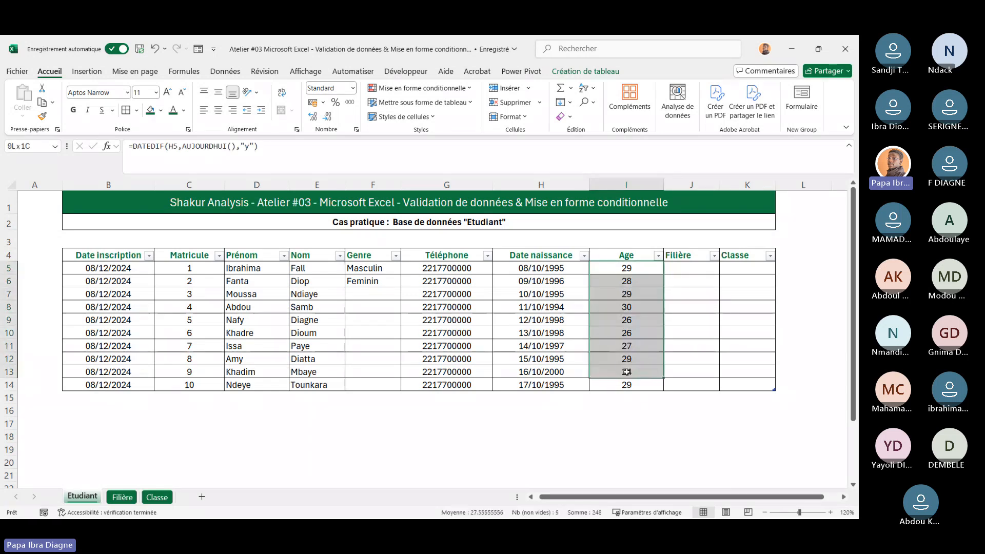
pyautogui.click(629, 282)
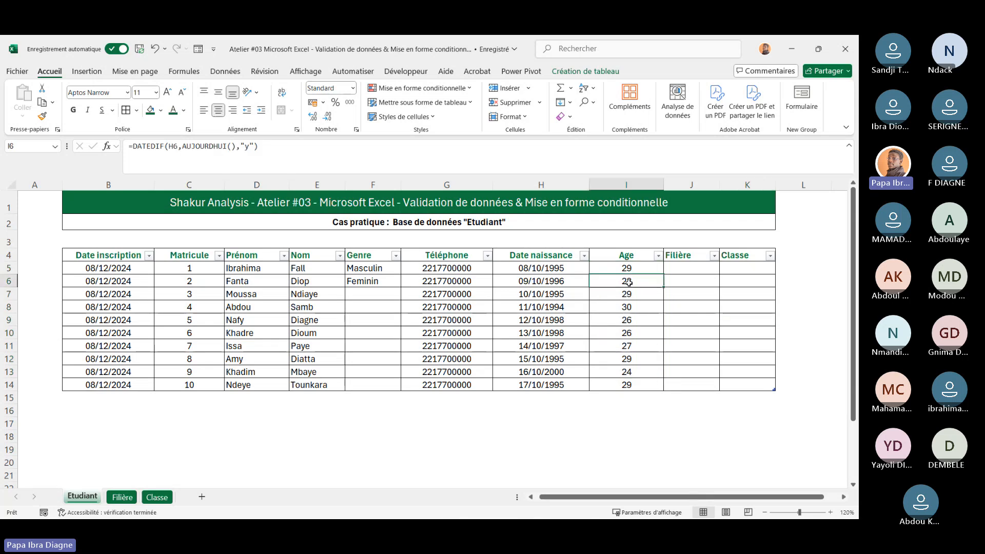
pyautogui.click(626, 268)
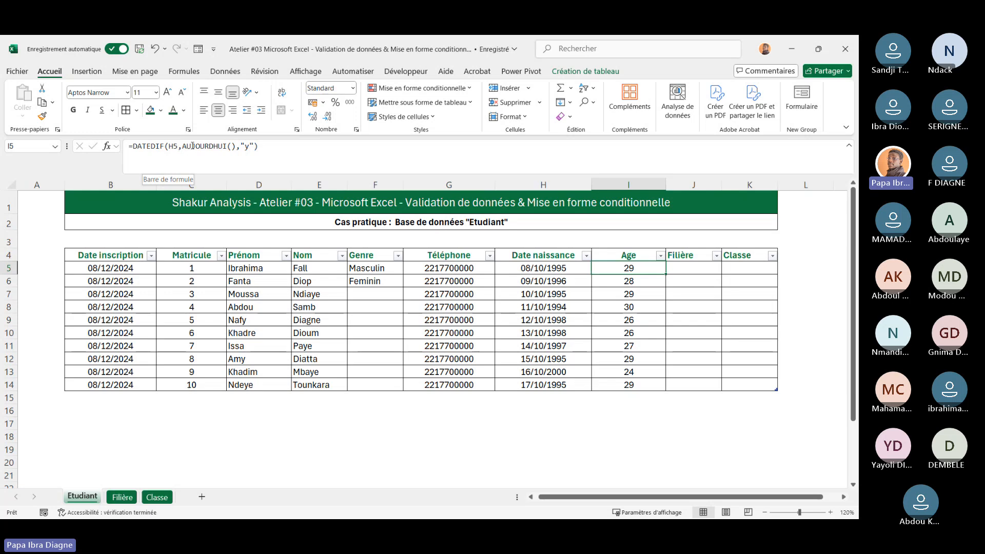
pyautogui.doubleClick(243, 145)
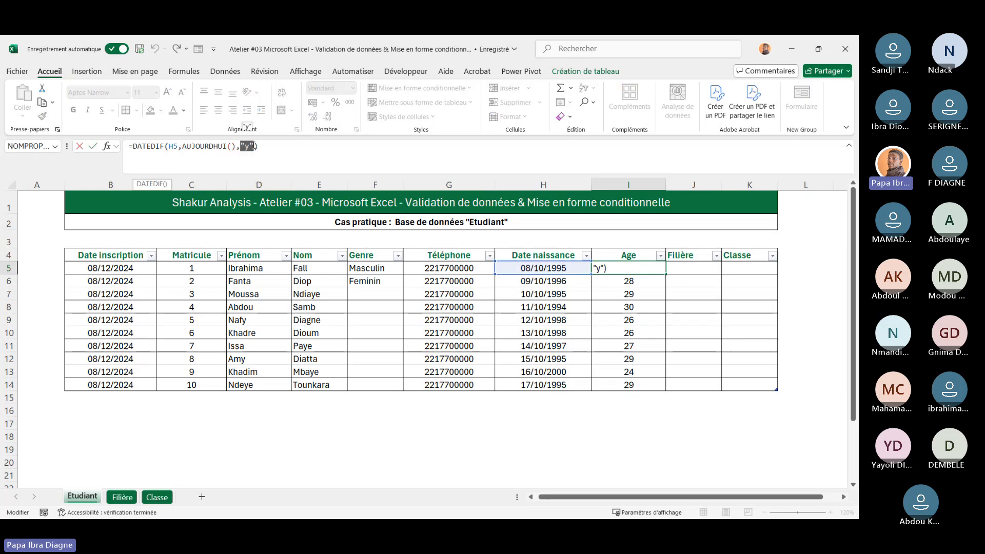
pyautogui.click(339, 147)
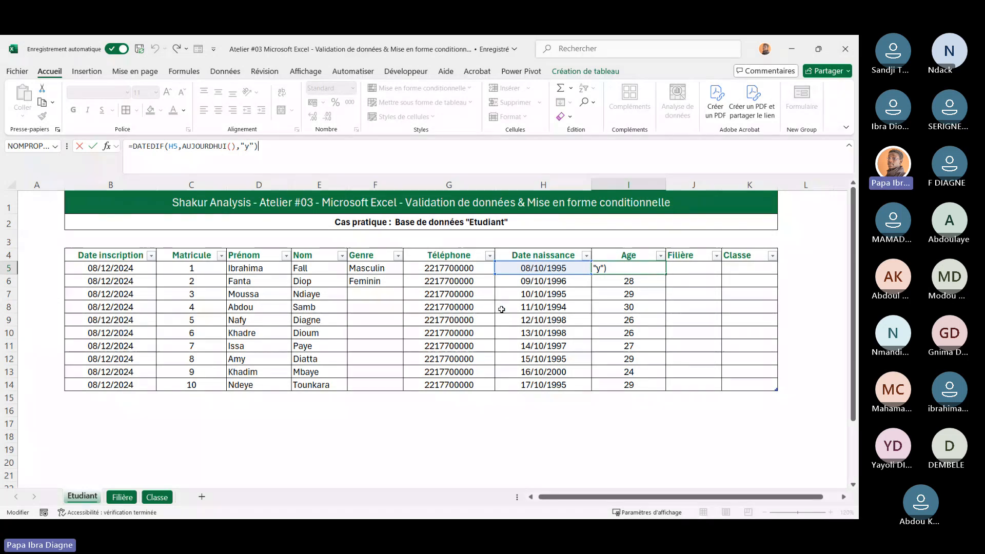
pyautogui.hotkey('ctrl', 'Return')
pyautogui.hscroll(1, 576, 310)
pyautogui.hscroll(-1, 577, 310)
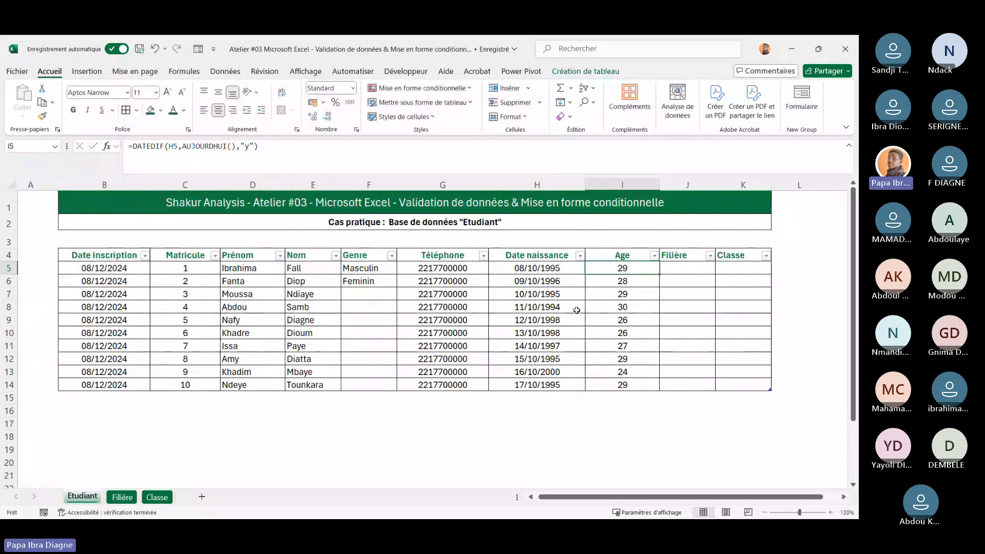
# Delete the Filière and Classe columns from the student table
pyautogui.moveTo(688, 267); pyautogui.dragTo(755, 385)
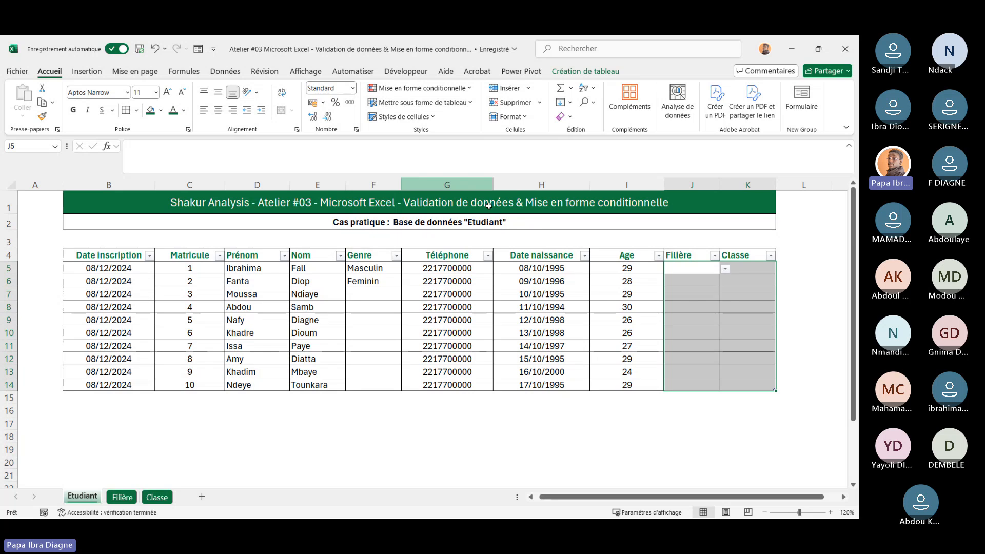
pyautogui.moveTo(777, 275); pyautogui.dragTo(778, 273)
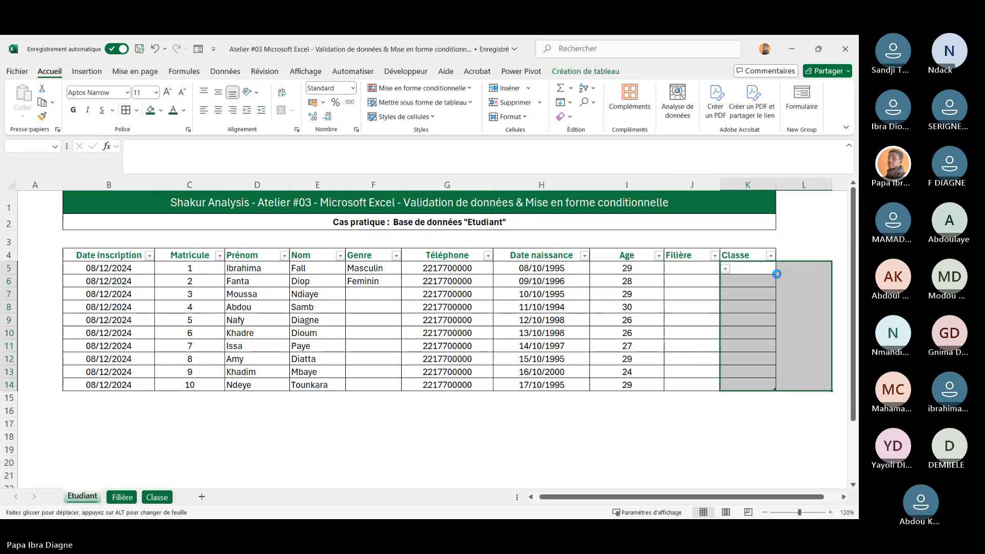
pyautogui.click(814, 236)
pyautogui.moveTo(702, 255); pyautogui.dragTo(768, 415)
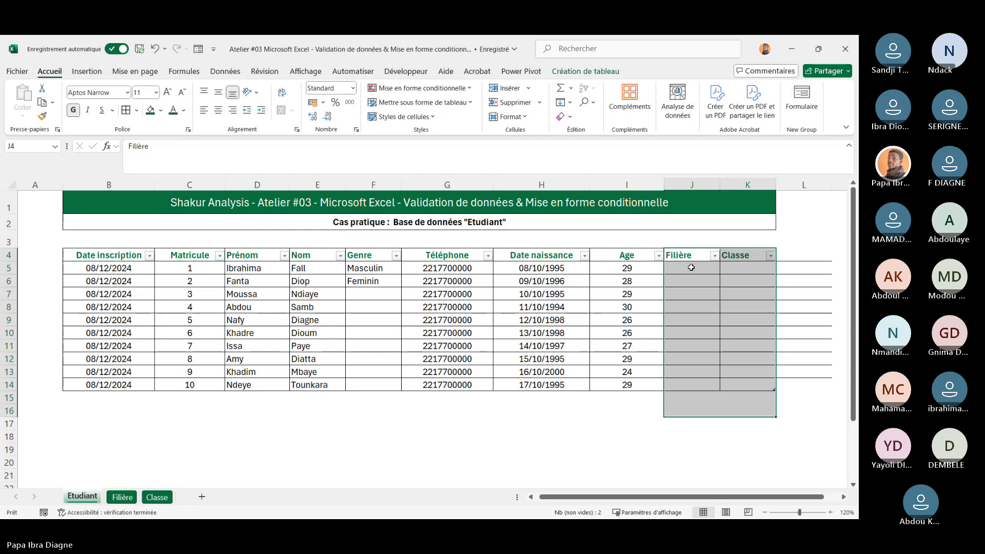
pyautogui.moveTo(685, 256); pyautogui.dragTo(791, 387)
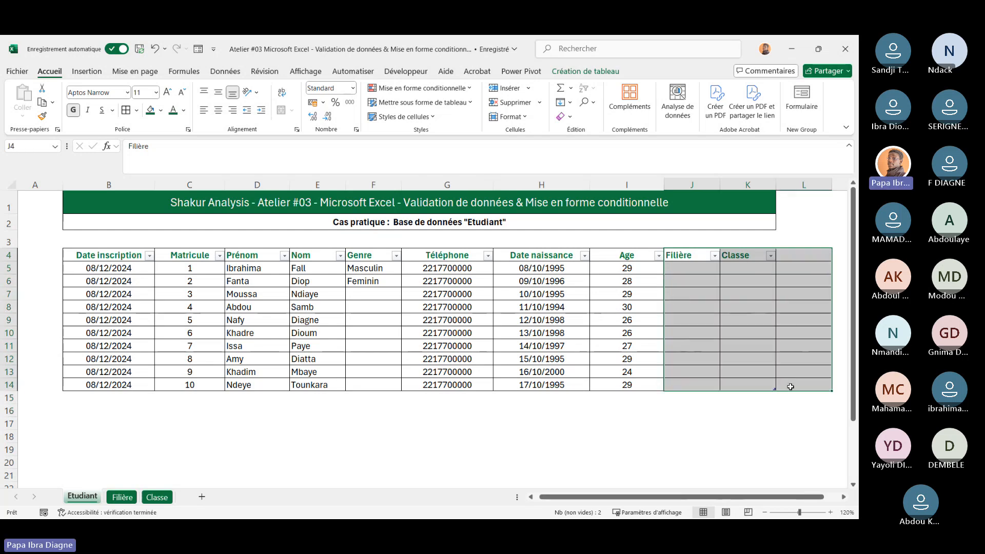
pyautogui.click(749, 317)
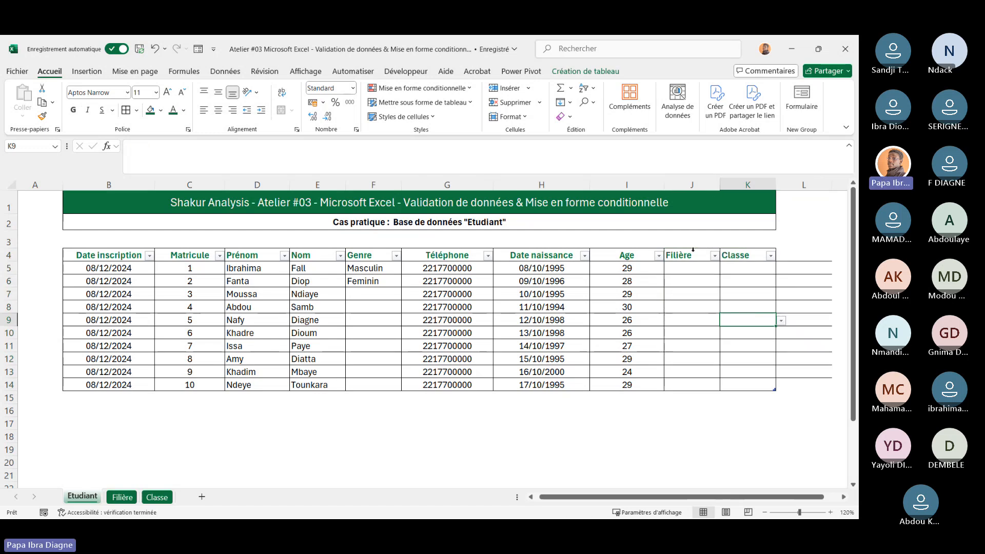
pyautogui.moveTo(694, 249); pyautogui.dragTo(741, 386)
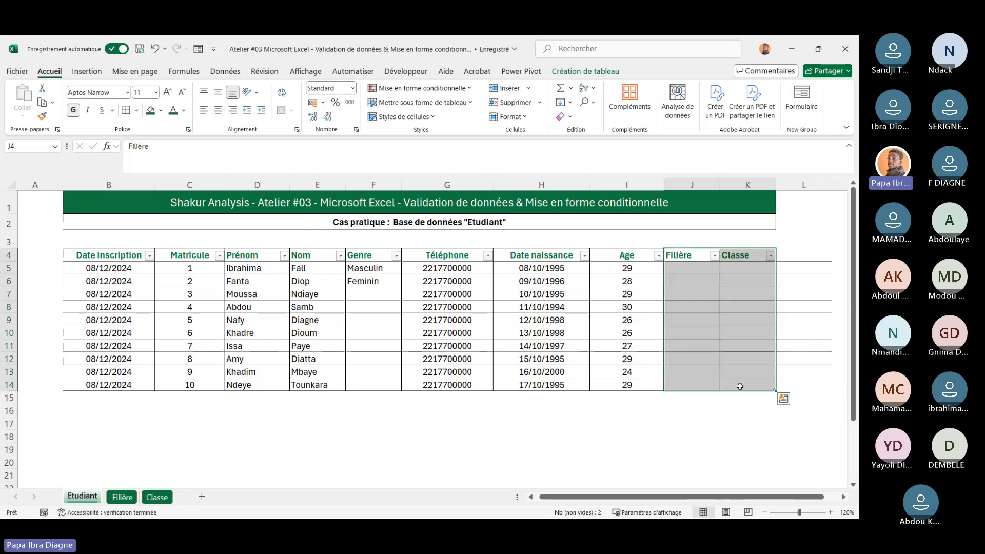
pyautogui.rightClick(697, 282)
pyautogui.moveTo(595, 258)
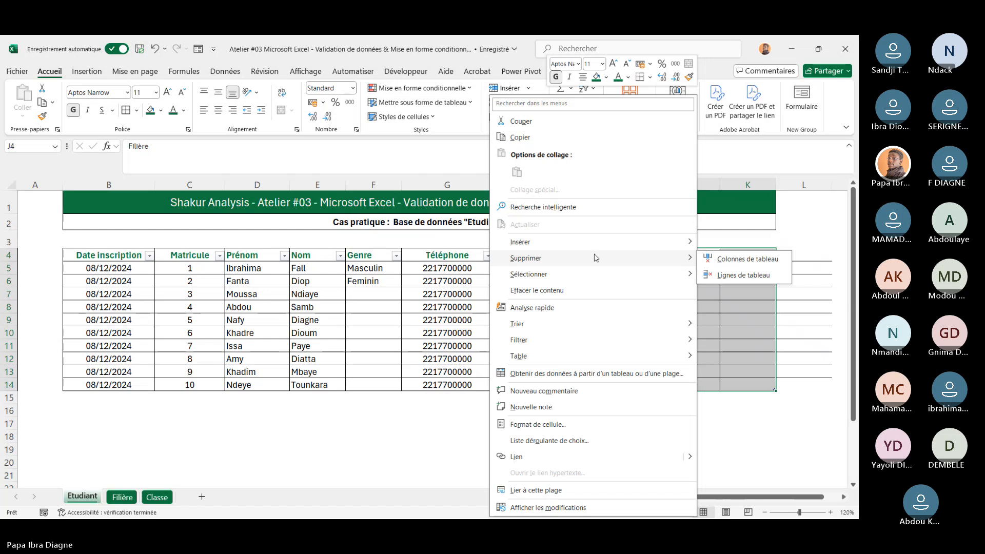
pyautogui.click(737, 262)
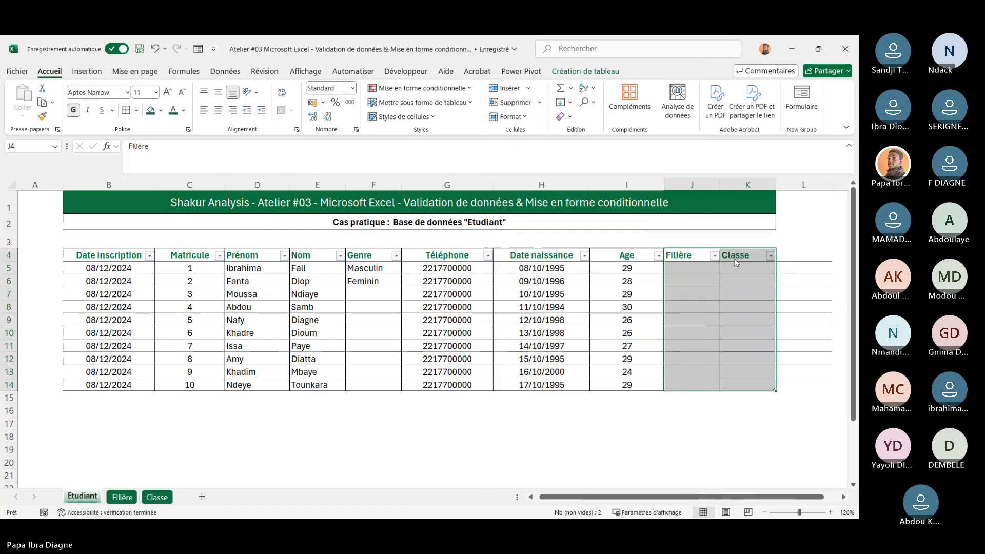
# Delete worksheet column J to remove the leftover empty column beside the table
pyautogui.click(781, 279)
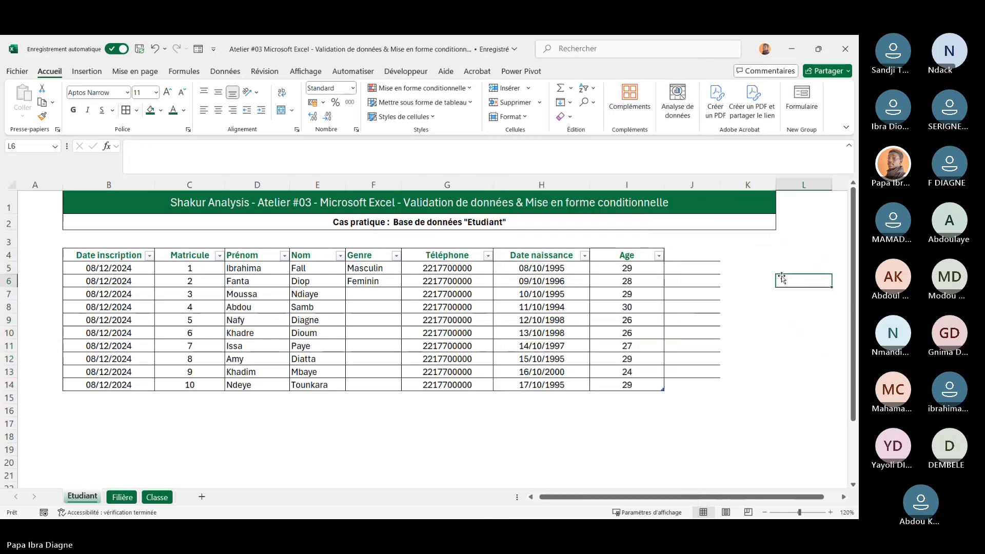
pyautogui.click(692, 184)
pyautogui.rightClick(692, 183)
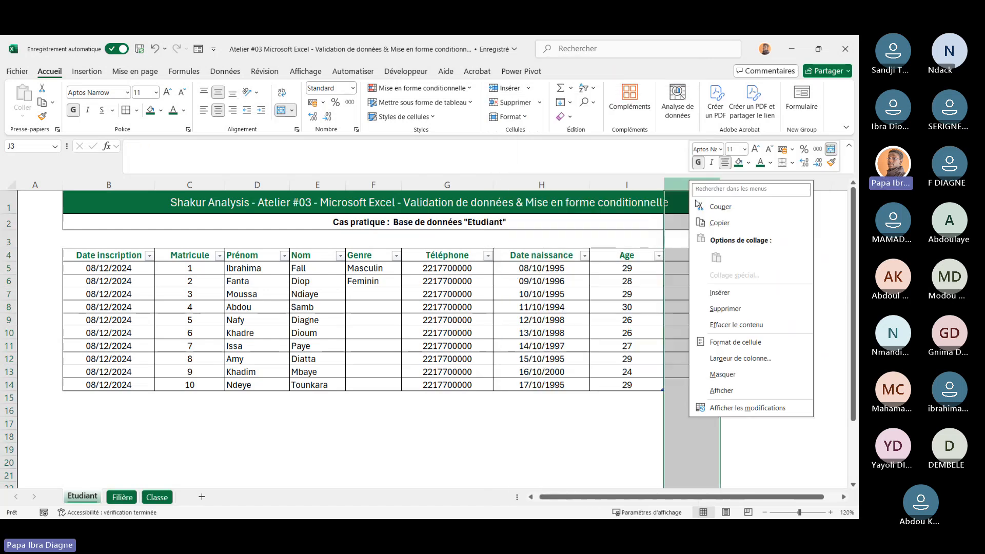
pyautogui.click(725, 309)
pyautogui.click(747, 307)
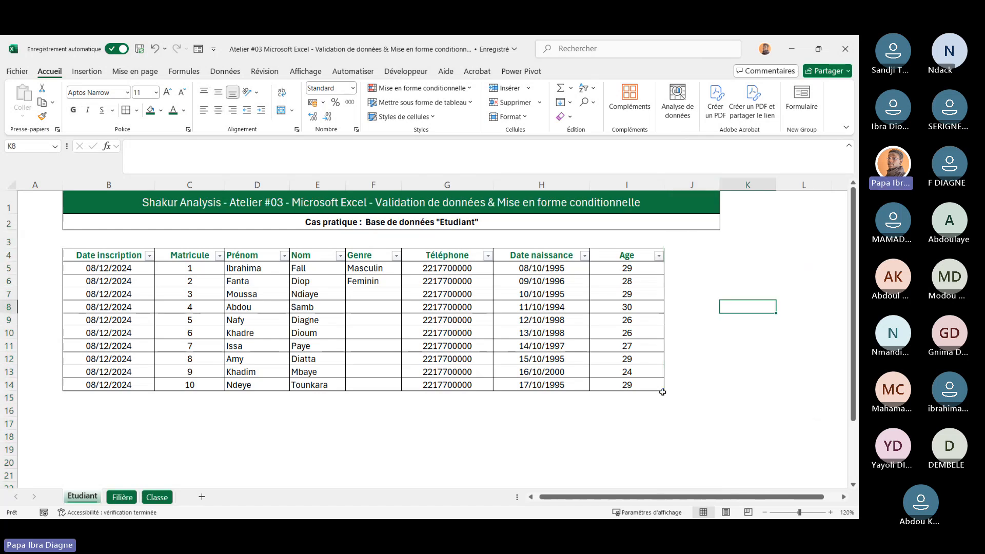
# Extend the table by two columns through column K and name the new headers Filière and Classe
pyautogui.moveTo(662, 390); pyautogui.dragTo(776, 392)
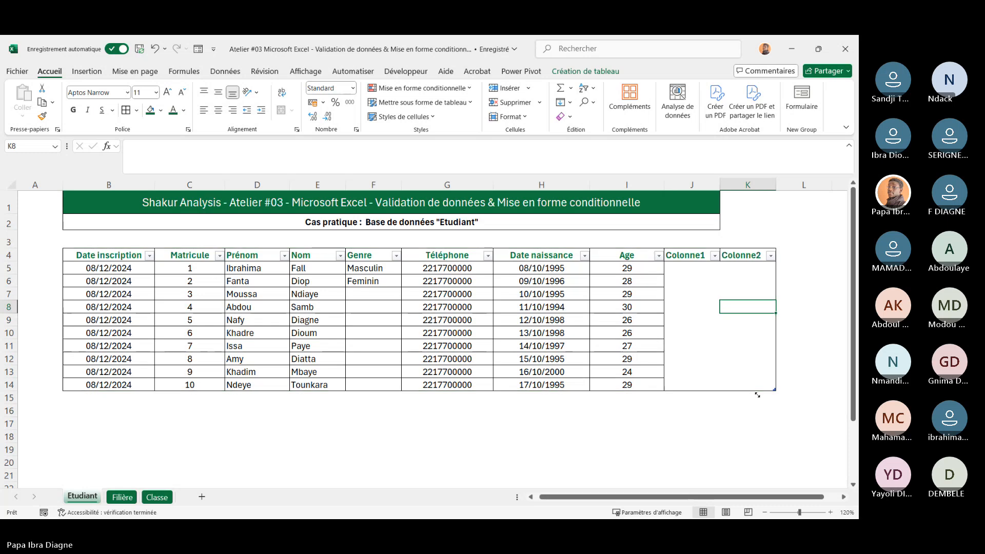
pyautogui.click(699, 256)
pyautogui.write('F')
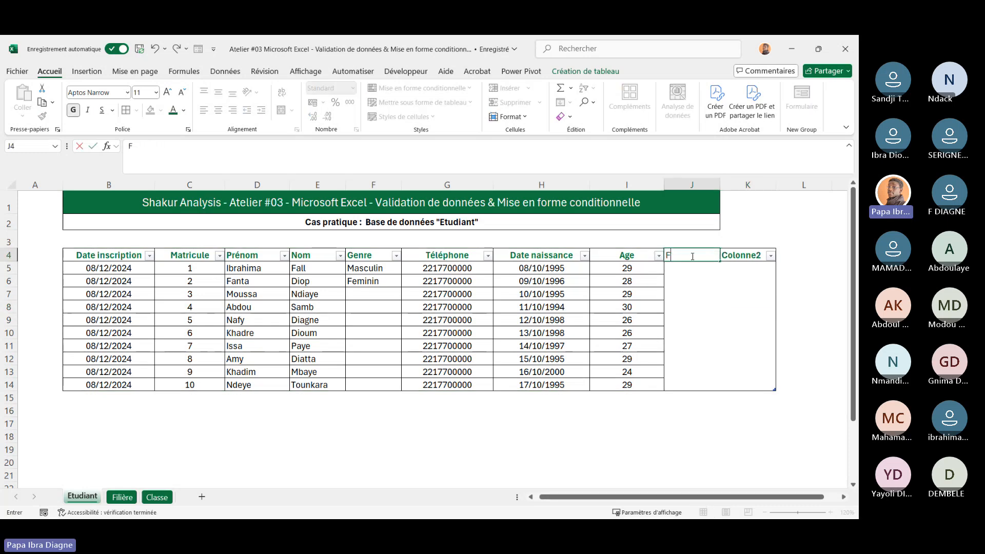
pyautogui.write('ilière')
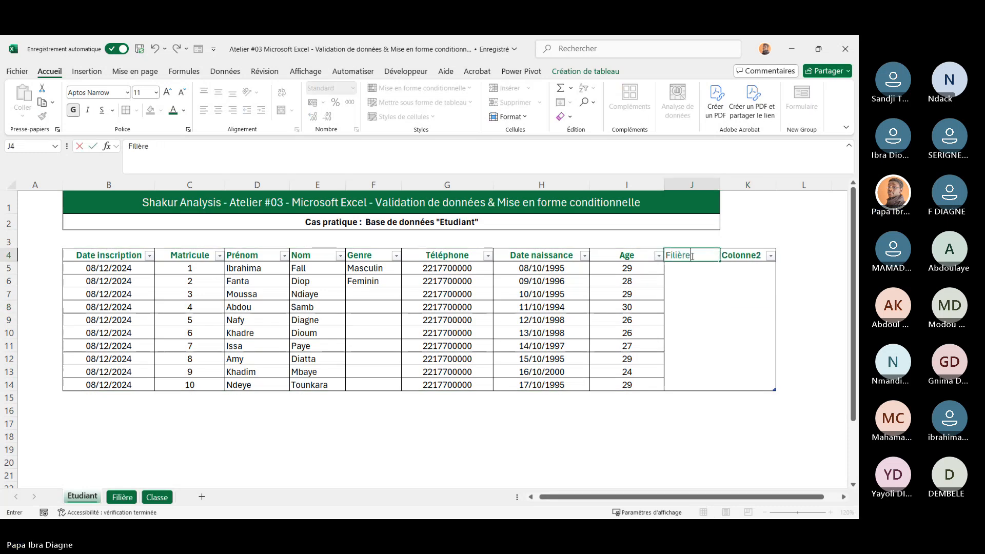
pyautogui.press('Return')
pyautogui.click(737, 250)
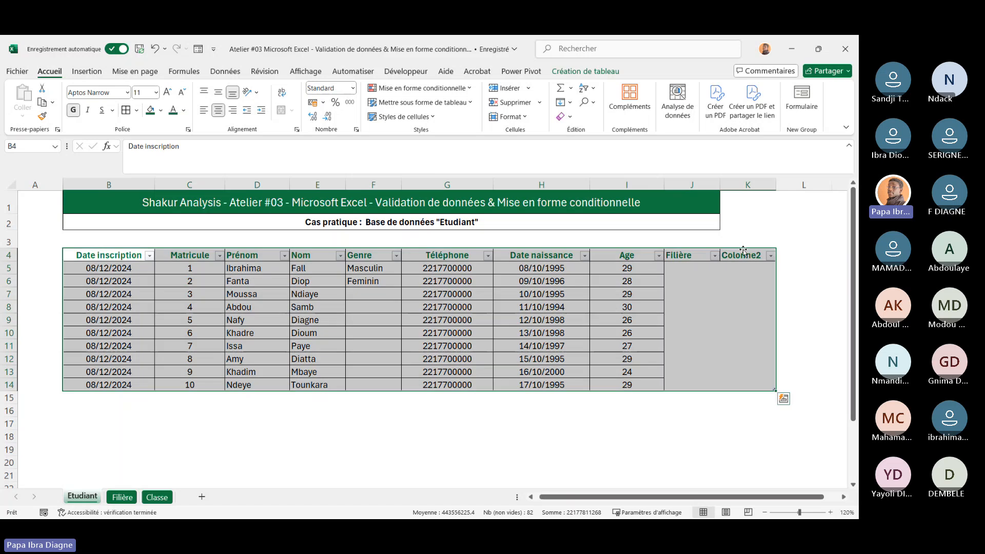
pyautogui.click(736, 255)
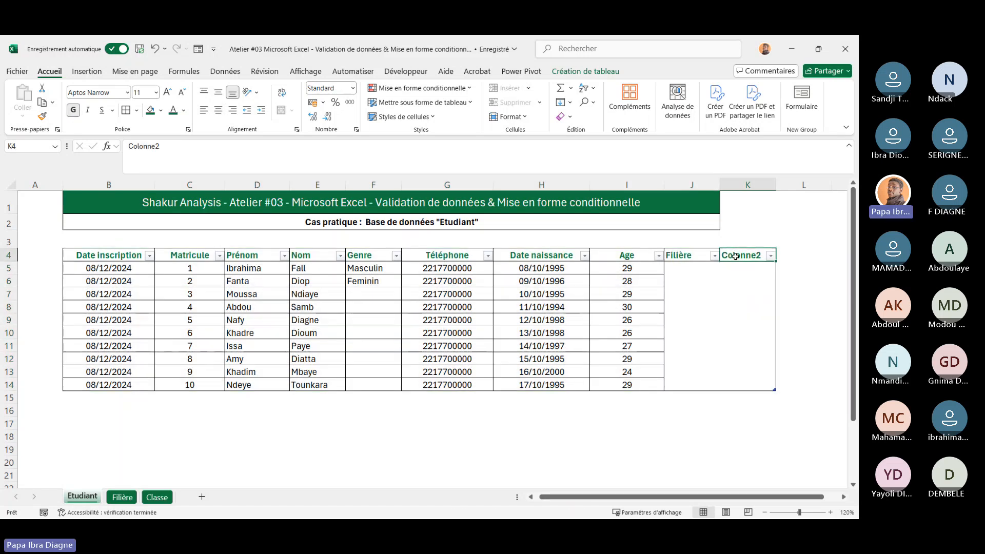
pyautogui.write('Classe')
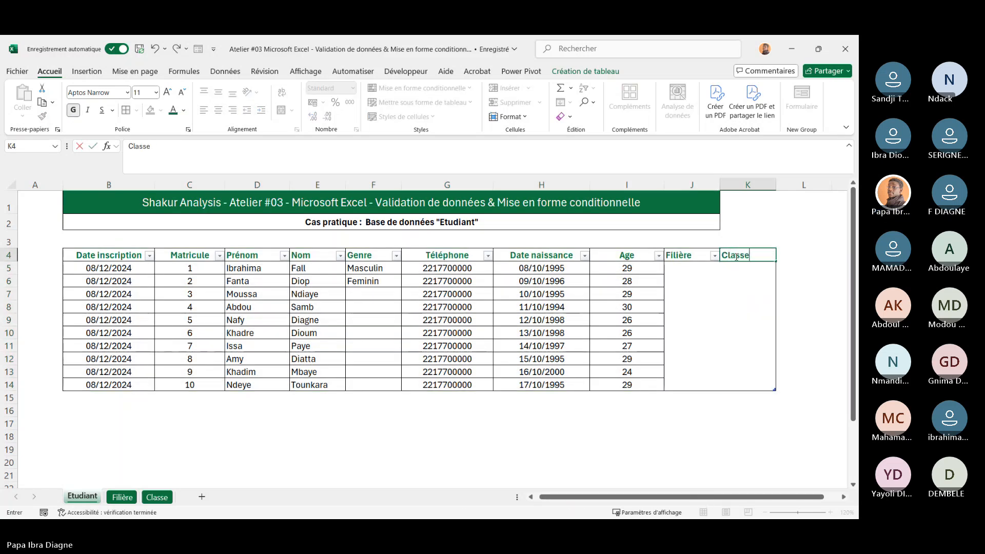
pyautogui.click(754, 307)
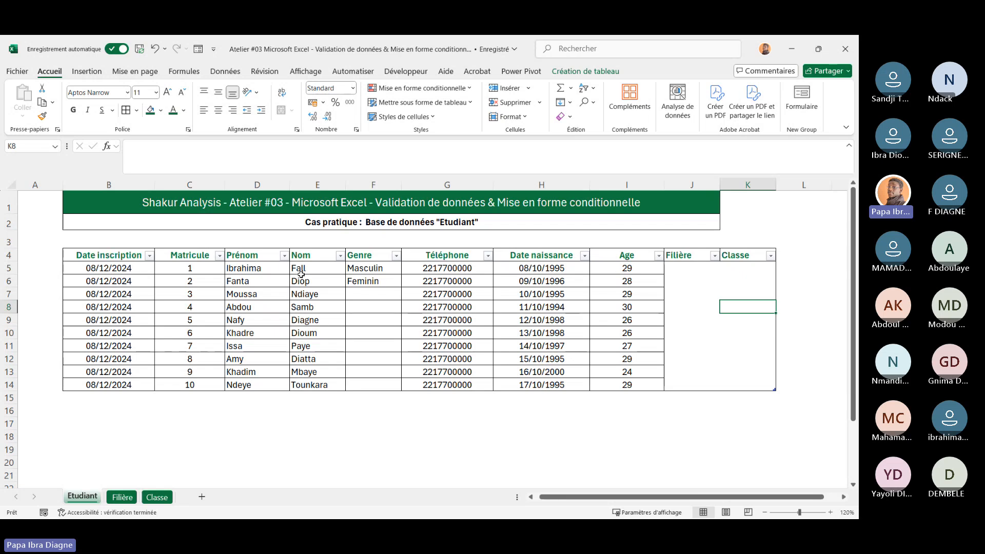
# Apply all borders to the whole table range B4:K14
pyautogui.moveTo(108, 255); pyautogui.dragTo(552, 383)
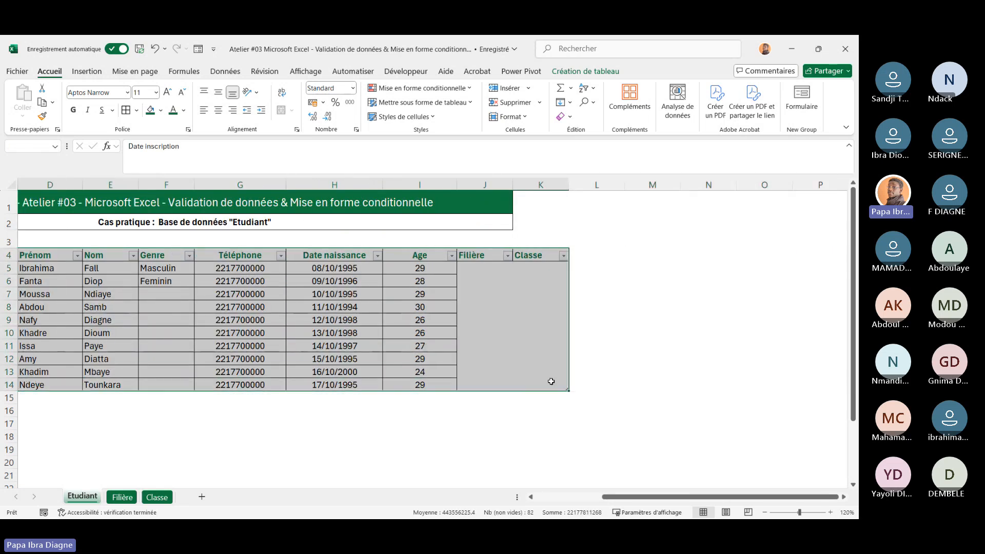
pyautogui.click(126, 111)
pyautogui.click(365, 359)
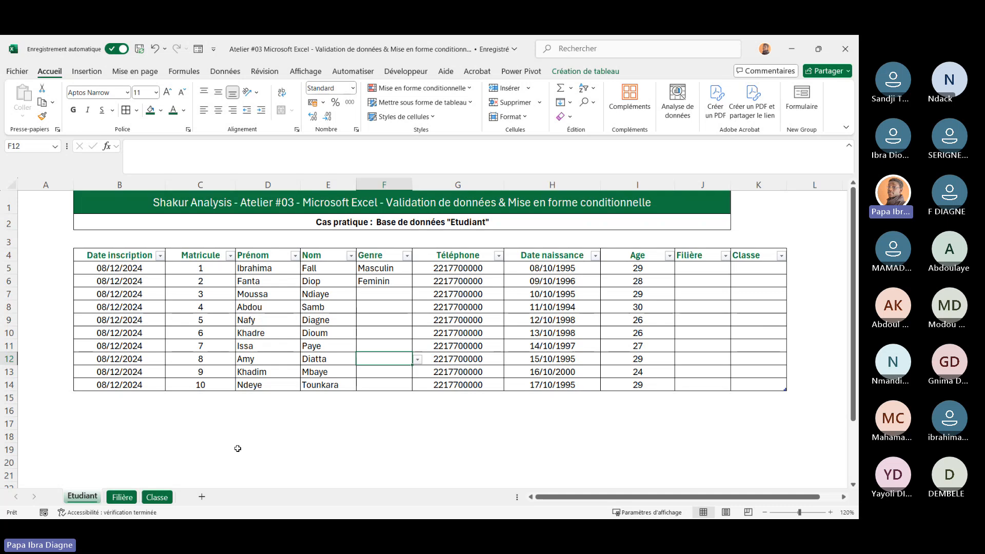
# On the Filière sheet, enter Informatique in A2 below the Nom filière header
pyautogui.click(122, 496)
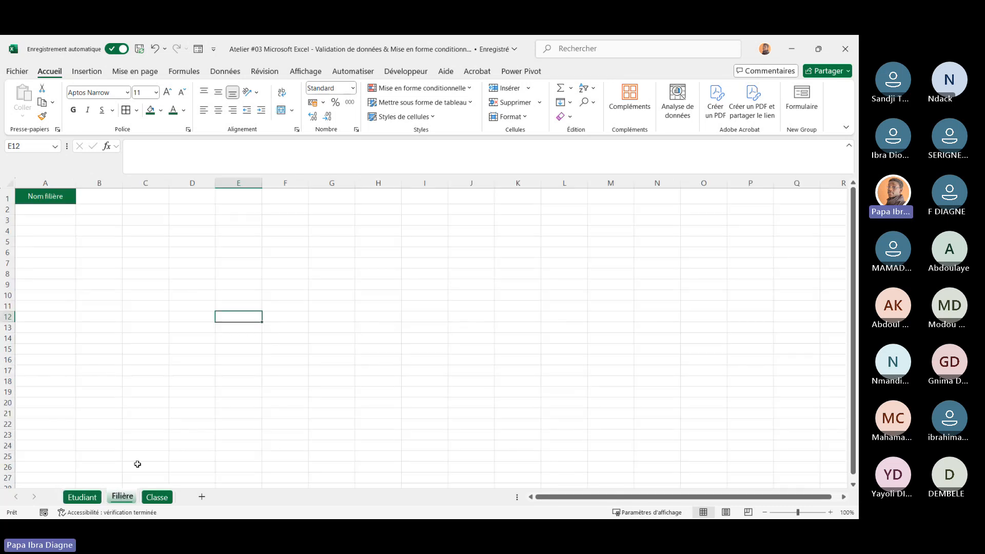
pyautogui.click(80, 195)
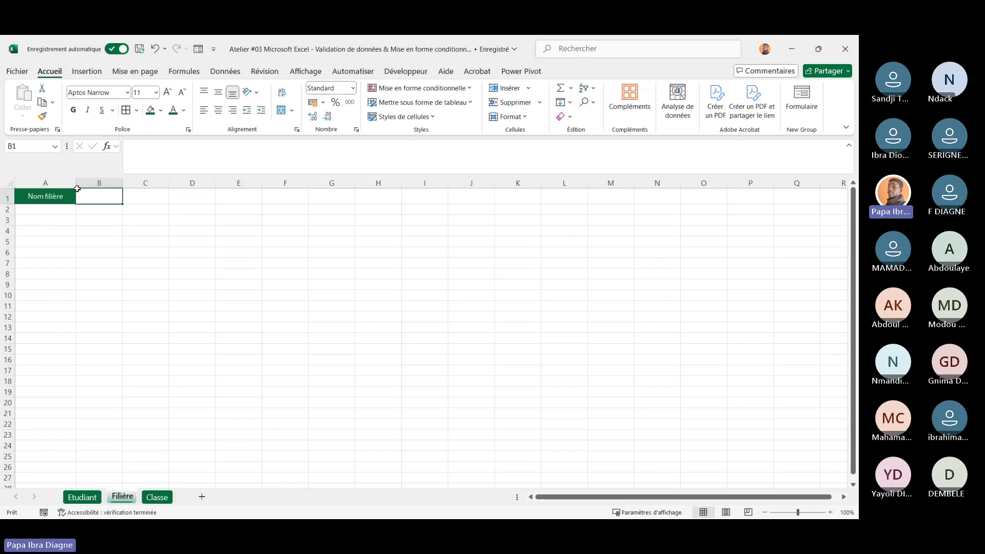
pyautogui.click(45, 211)
pyautogui.write('In')
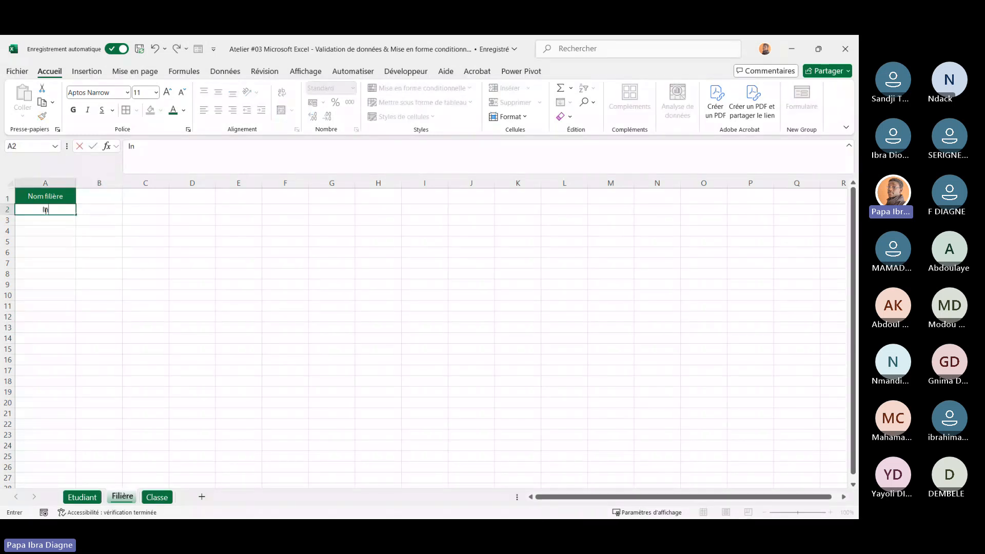
pyautogui.write('formatqie')
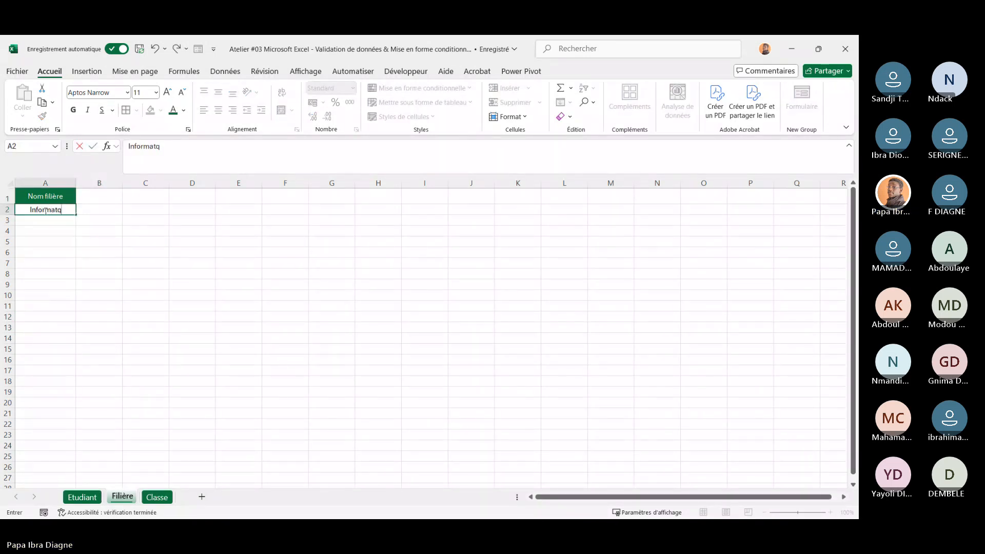
pyautogui.press('BackSpace')
pyautogui.press('BackSpace')
pyautogui.write('ue')
pyautogui.press('Return')
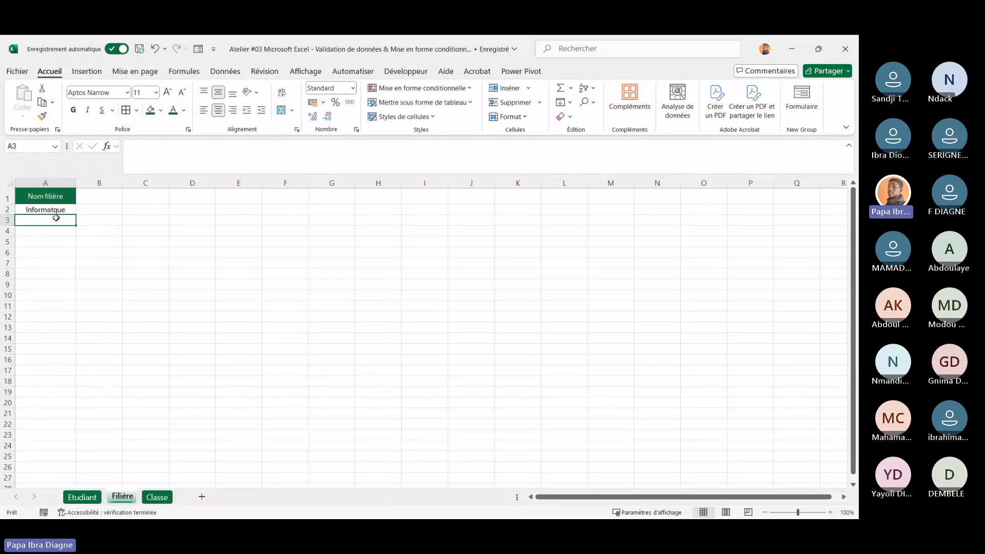
pyautogui.click(53, 210)
pyautogui.click(155, 146)
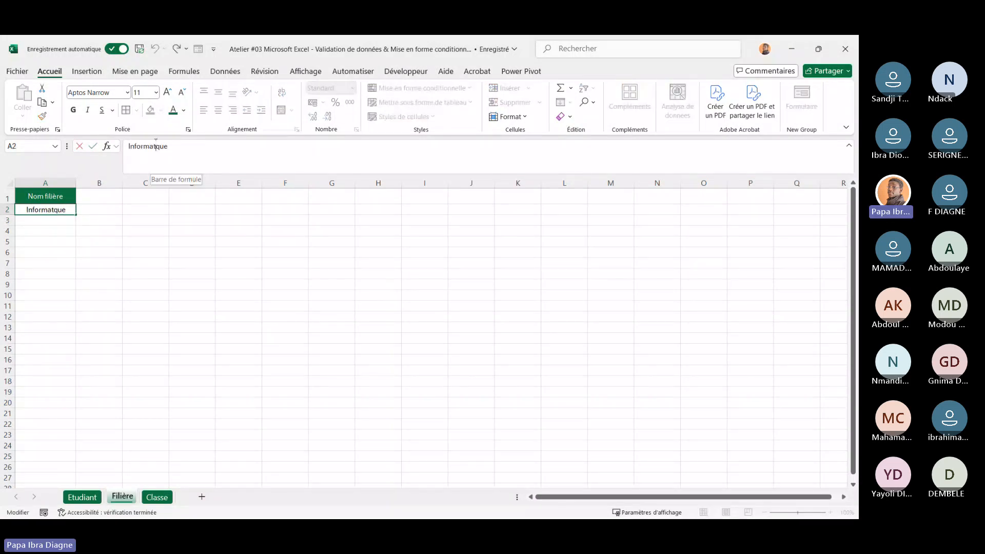
pyautogui.write('i')
pyautogui.press('Return')
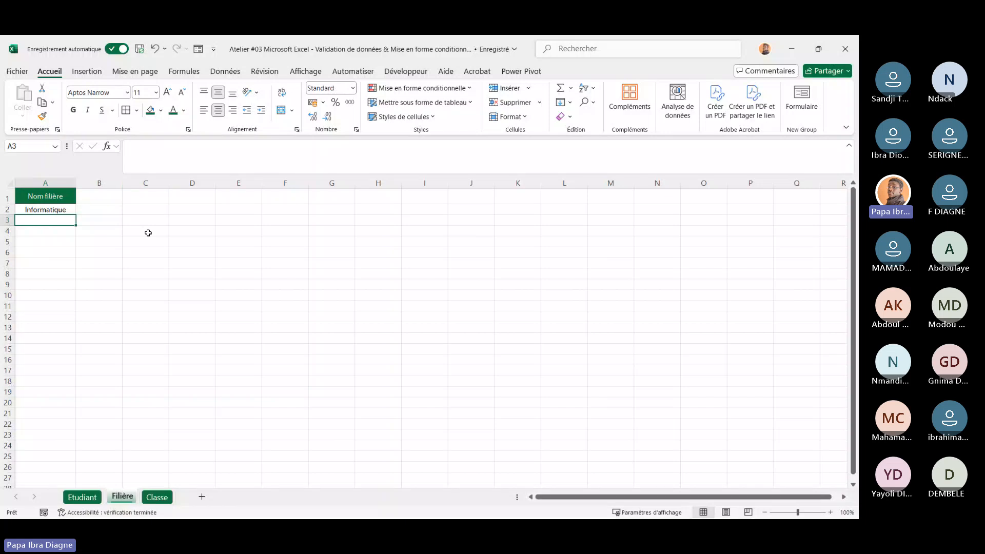
# Enter Finance in A3 of the Filière list
pyautogui.write('Finace')
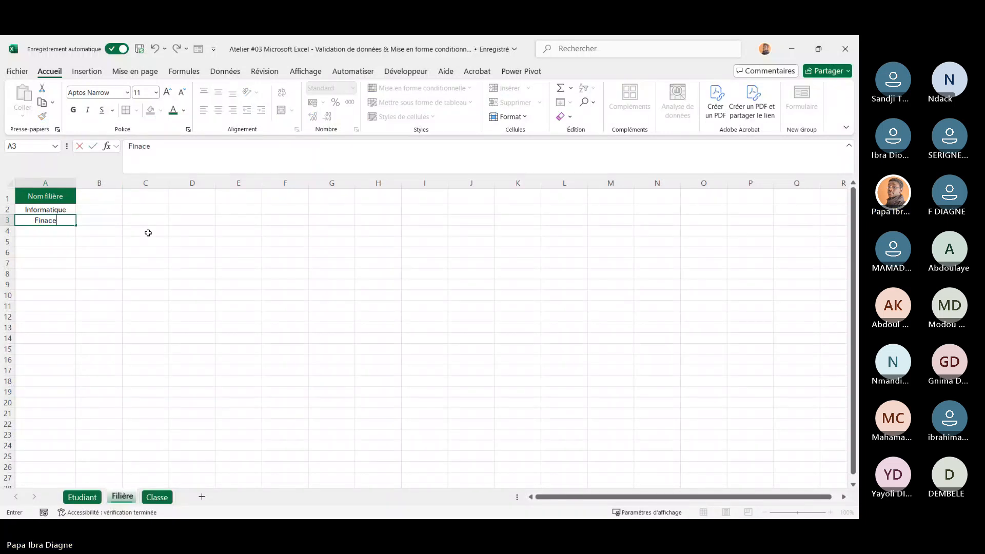
pyautogui.press('Return')
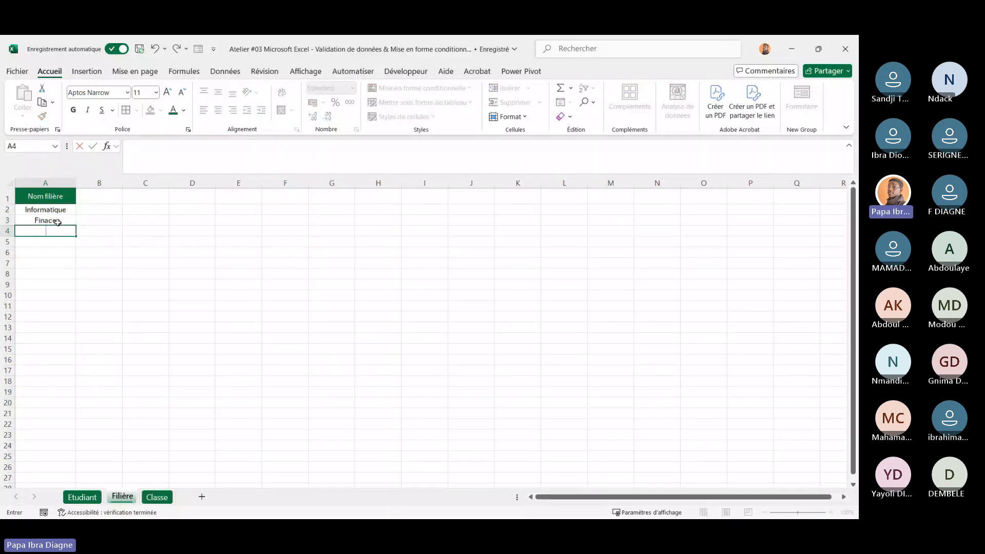
pyautogui.press('Up')
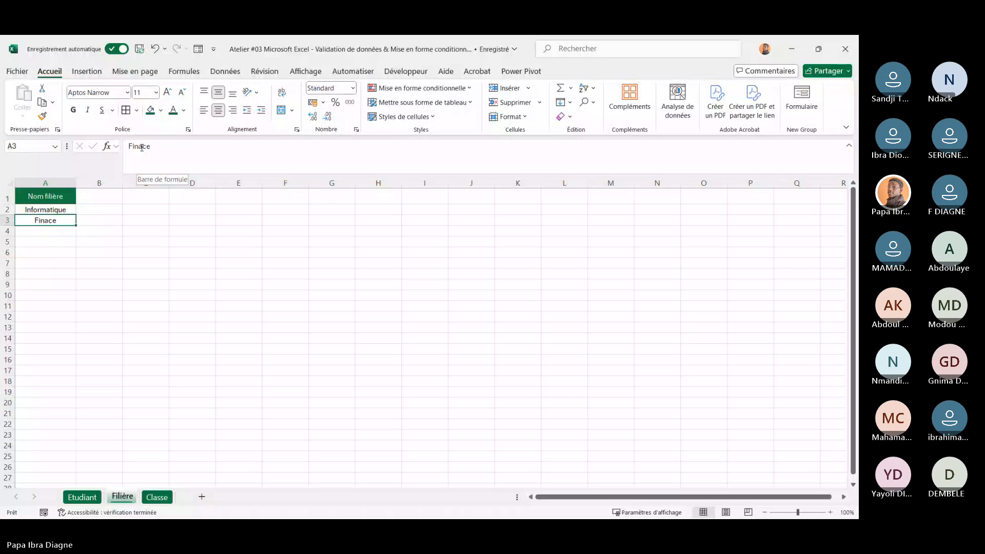
pyautogui.click(141, 148)
pyautogui.write('n')
pyautogui.press('Return')
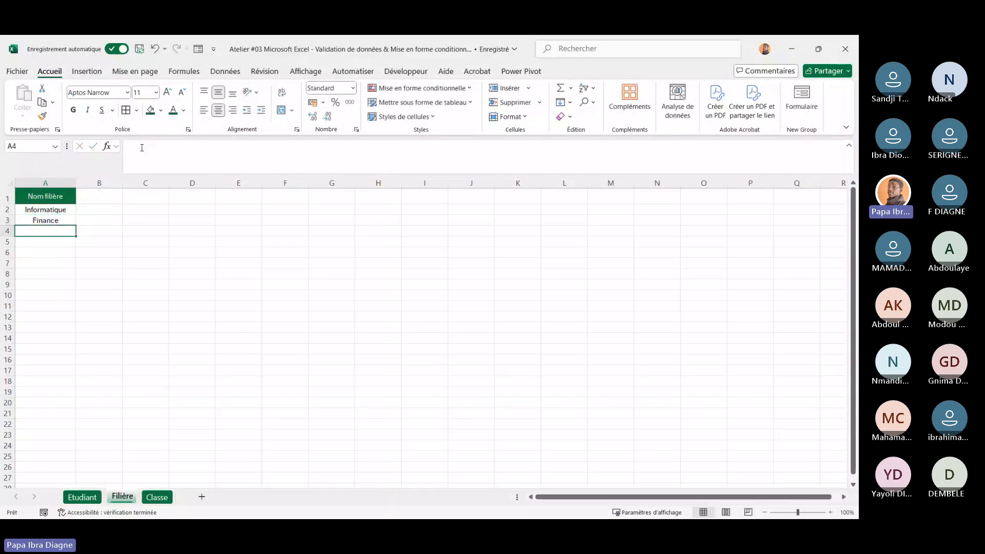
# Add Cloud and Compta in A4 and A5 of the Filière list
pyautogui.write('Cloud')
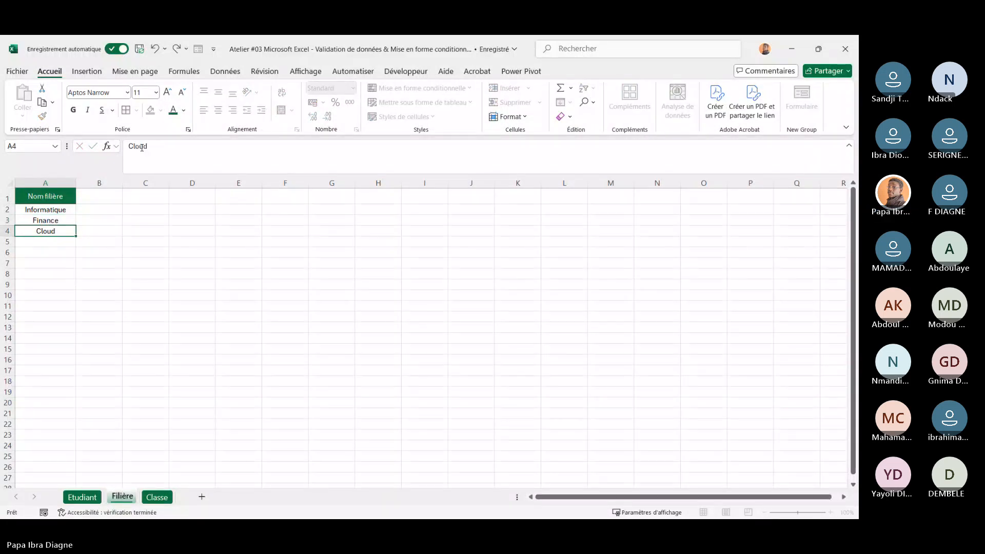
pyautogui.press('Return')
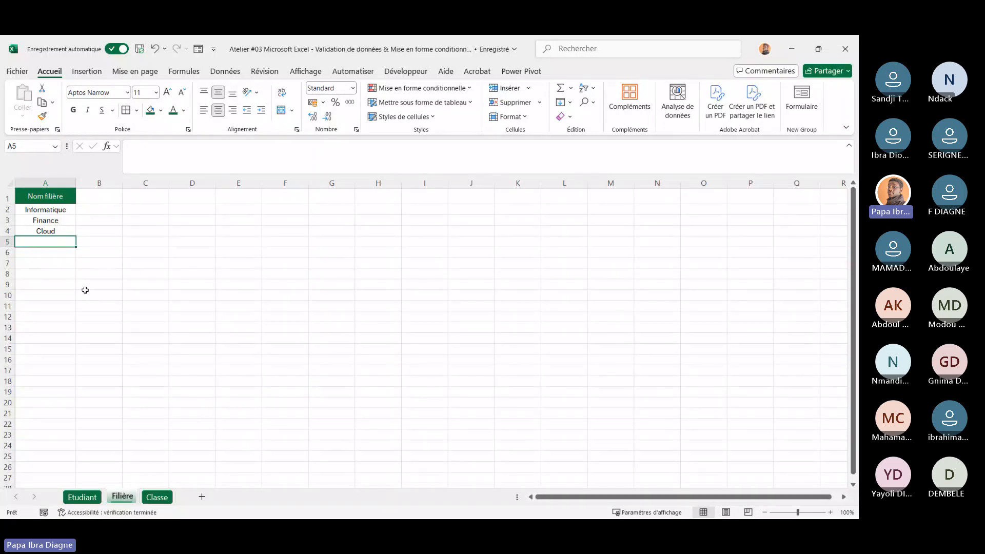
pyautogui.write('Compta')
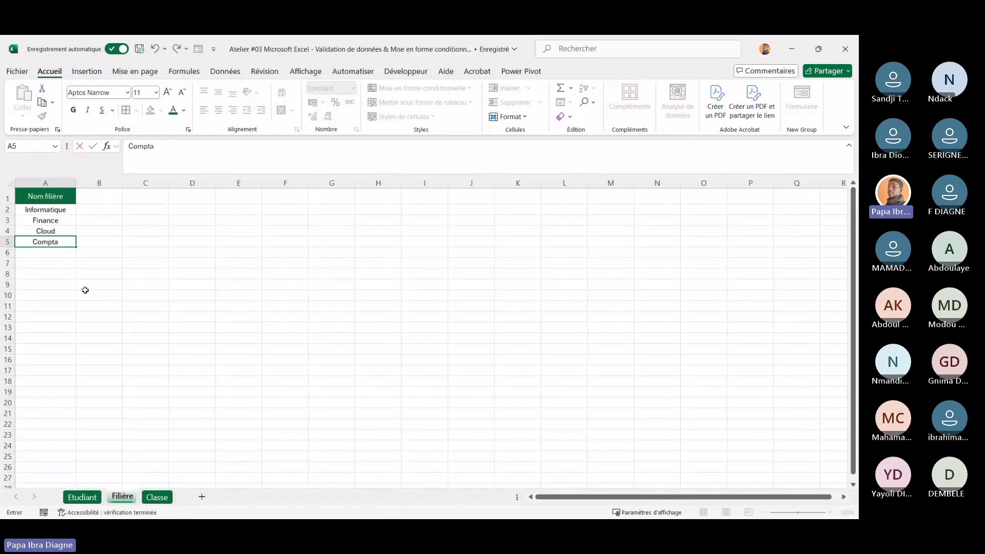
pyautogui.press('Return')
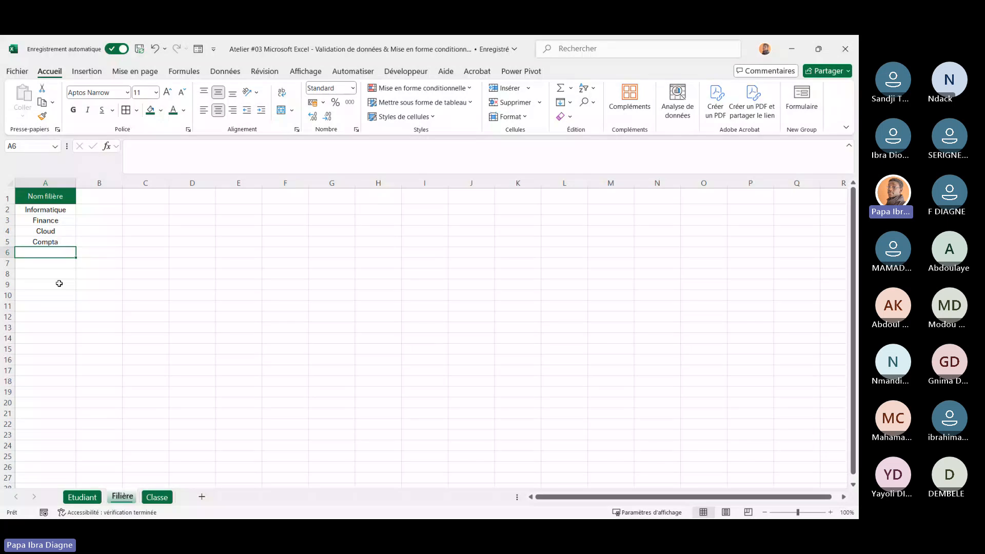
# Add RH in A6 of the Filière list
pyautogui.write('RHa')
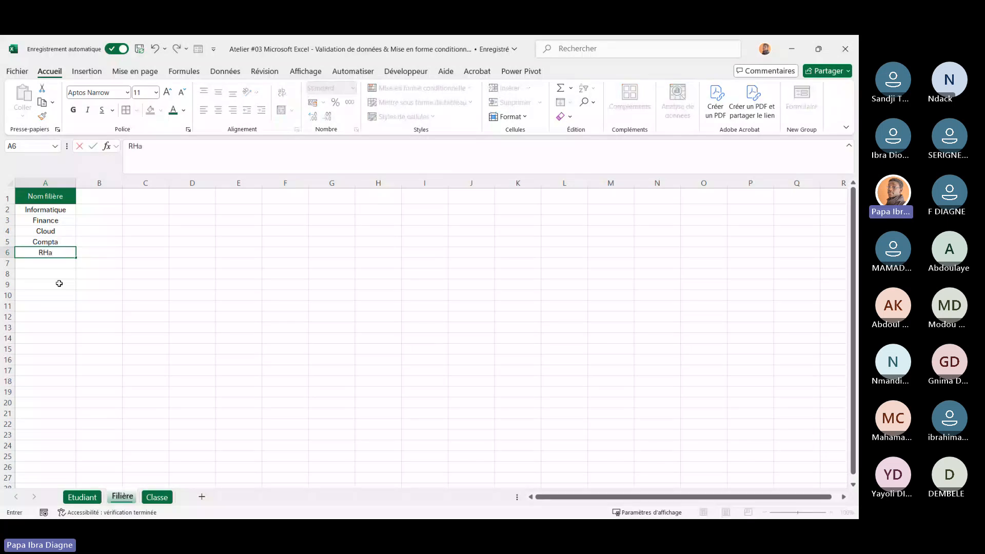
pyautogui.click(213, 295)
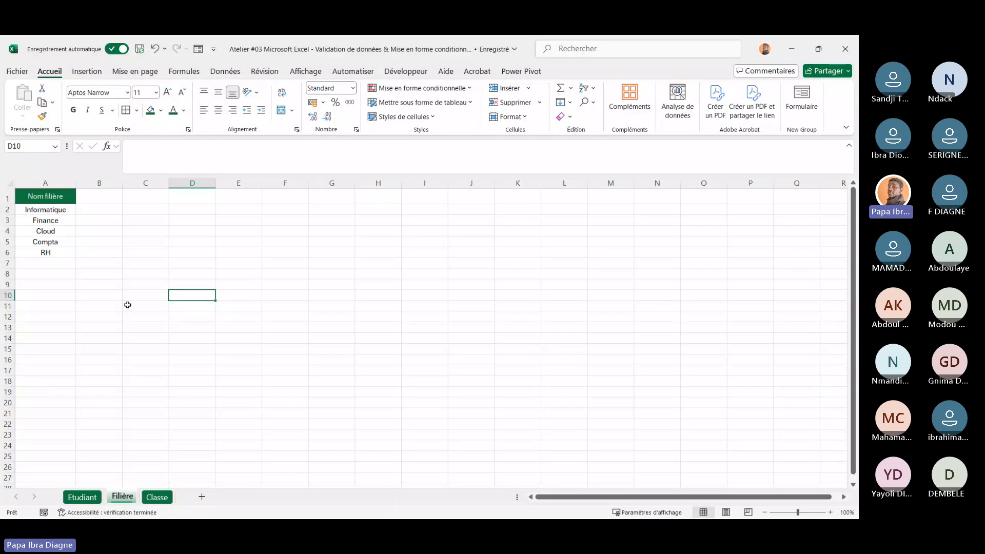
# On the Classe sheet, enter L1, L2 and L3 in A2 to A4 below the Nom classe header
pyautogui.click(157, 497)
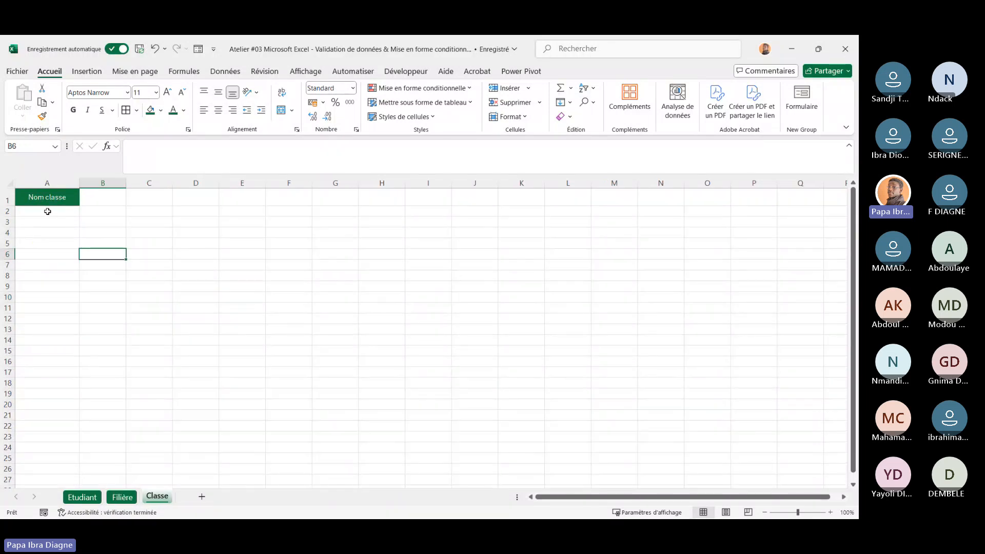
pyautogui.click(48, 211)
pyautogui.write('L1')
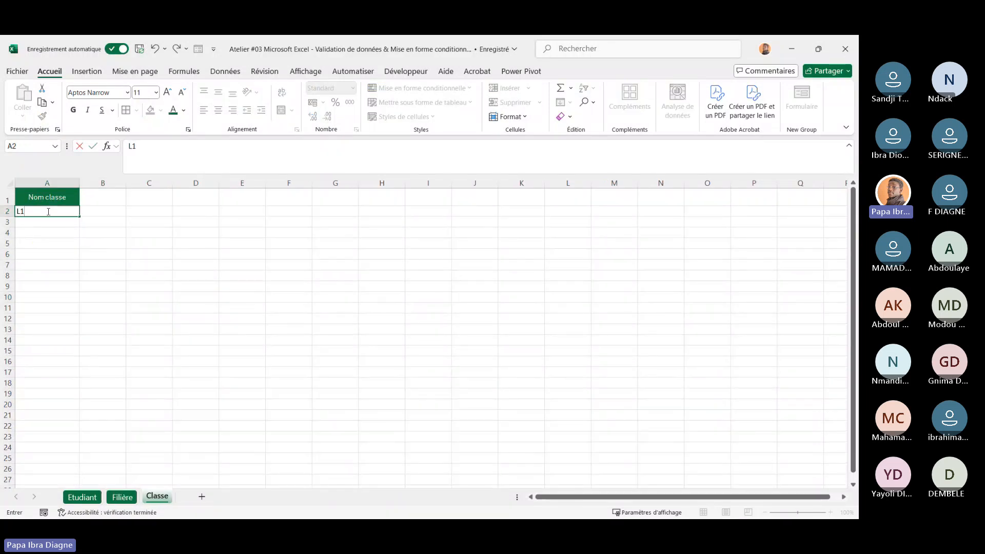
pyautogui.press('Return')
pyautogui.write('L2')
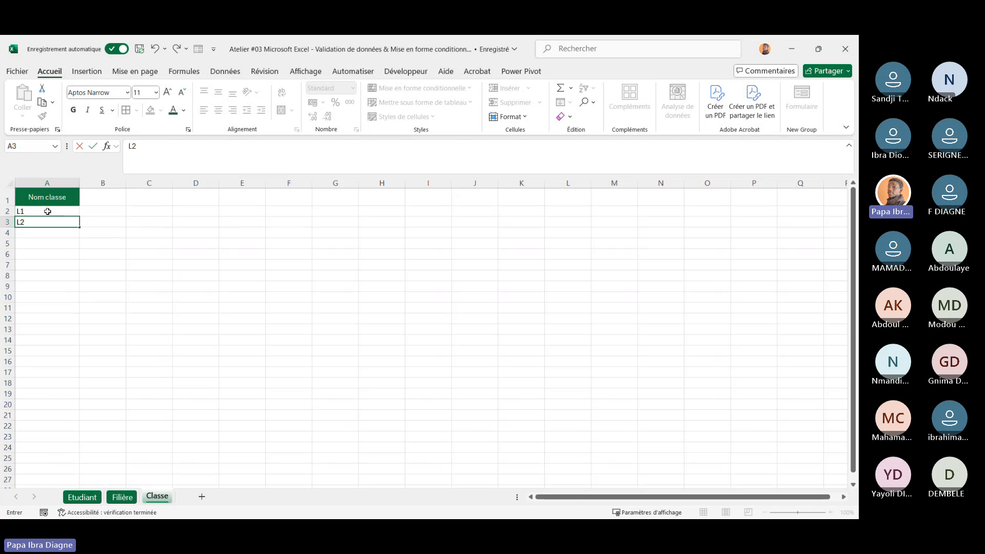
pyautogui.press('Return')
pyautogui.write('K3')
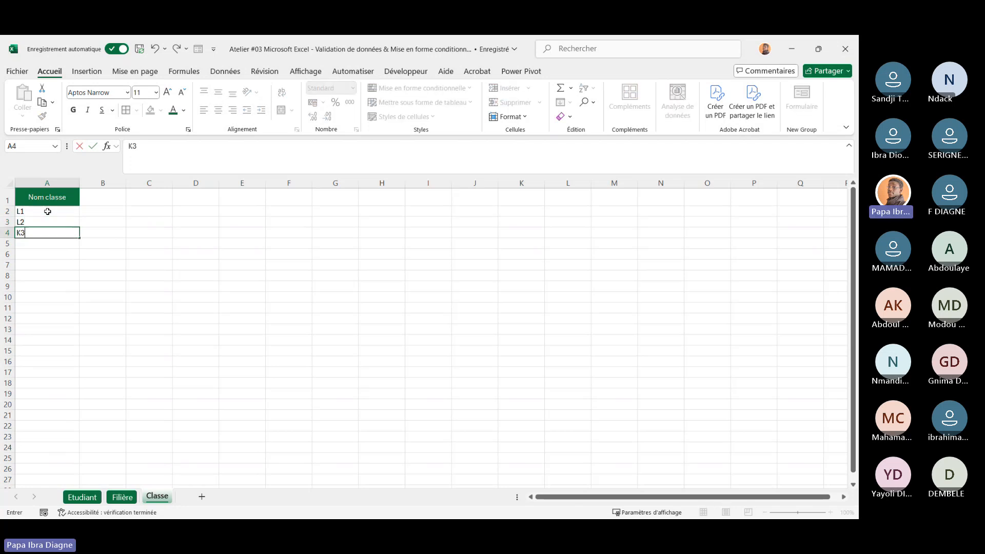
pyautogui.press('BackSpace')
pyautogui.press('BackSpace')
pyautogui.write('L3')
pyautogui.press('Return')
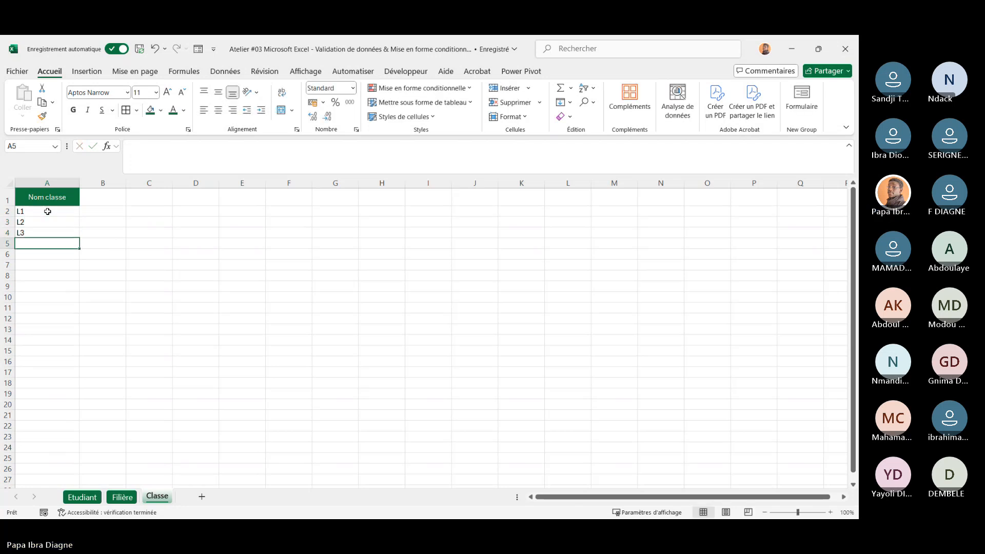
# Add M1 and M2 in A5 and A6 of the Classe list
pyautogui.write('M1')
pyautogui.press('Return')
pyautogui.write('M2')
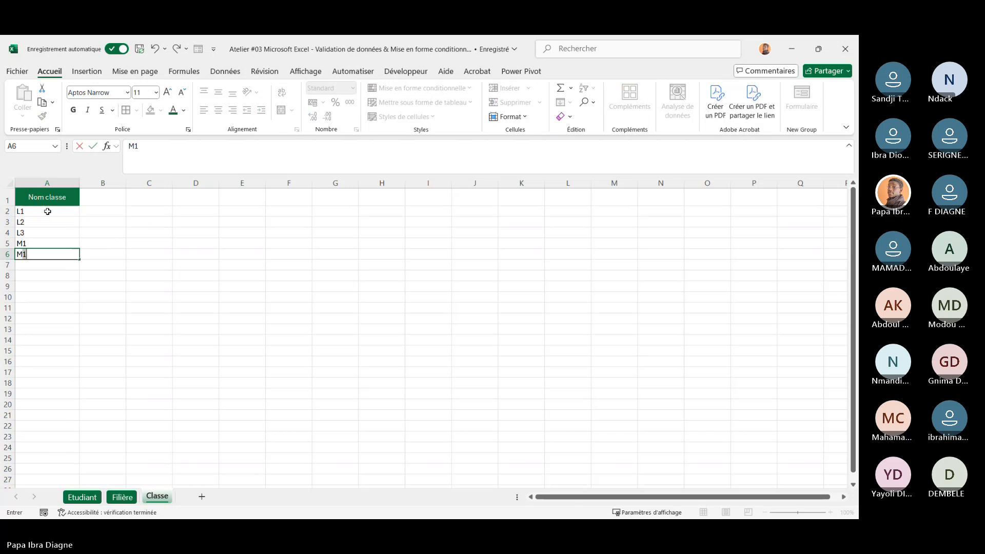
pyautogui.press('Return')
# Center the contents of column A on the Classe sheet
pyautogui.click(46, 183)
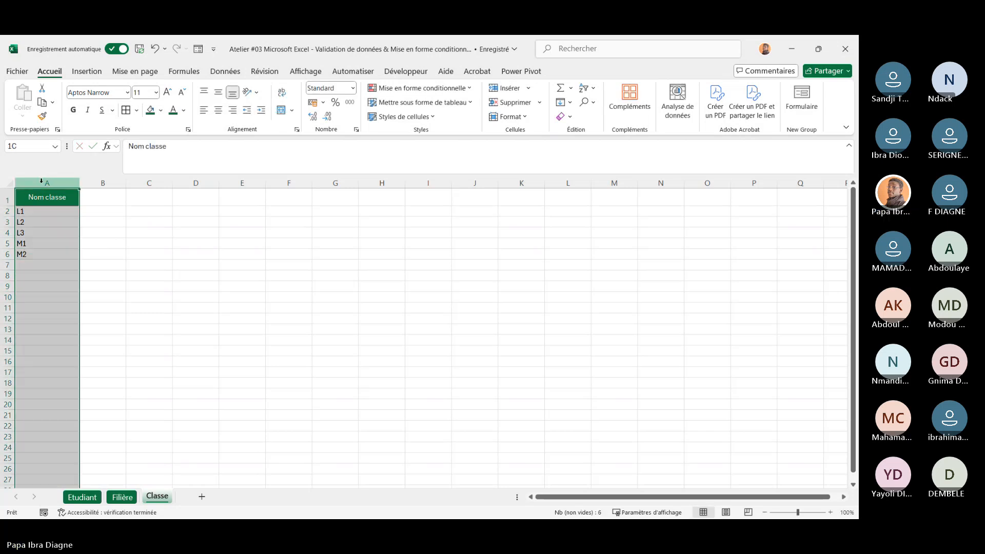
pyautogui.click(218, 111)
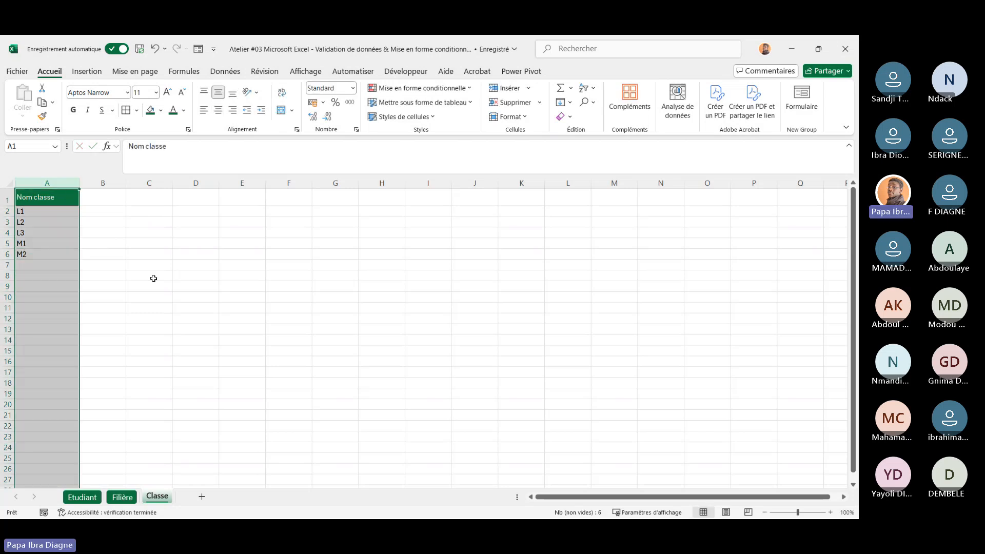
pyautogui.click(218, 110)
pyautogui.click(177, 241)
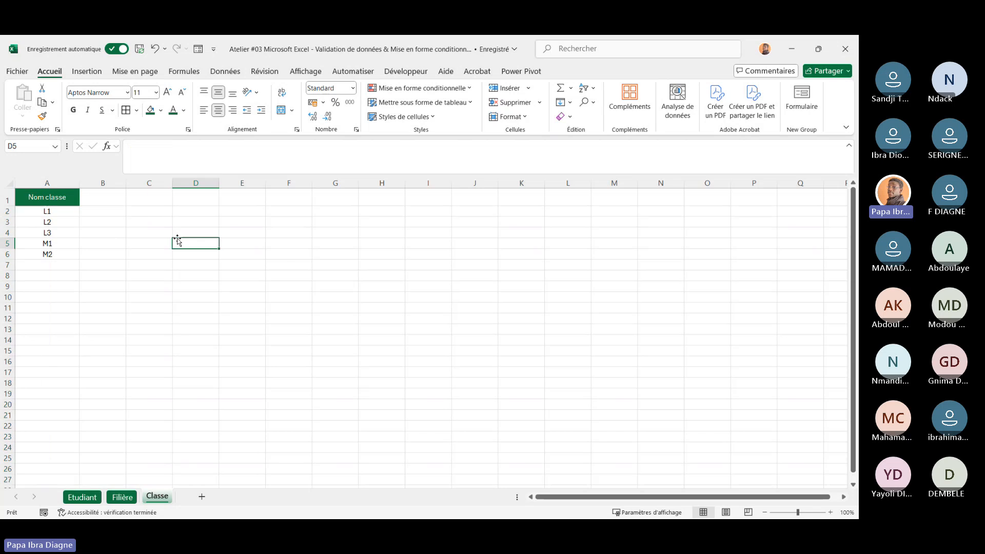
# Compare the Etudiant table's empty Filière column with the list on the Filière sheet
pyautogui.click(82, 498)
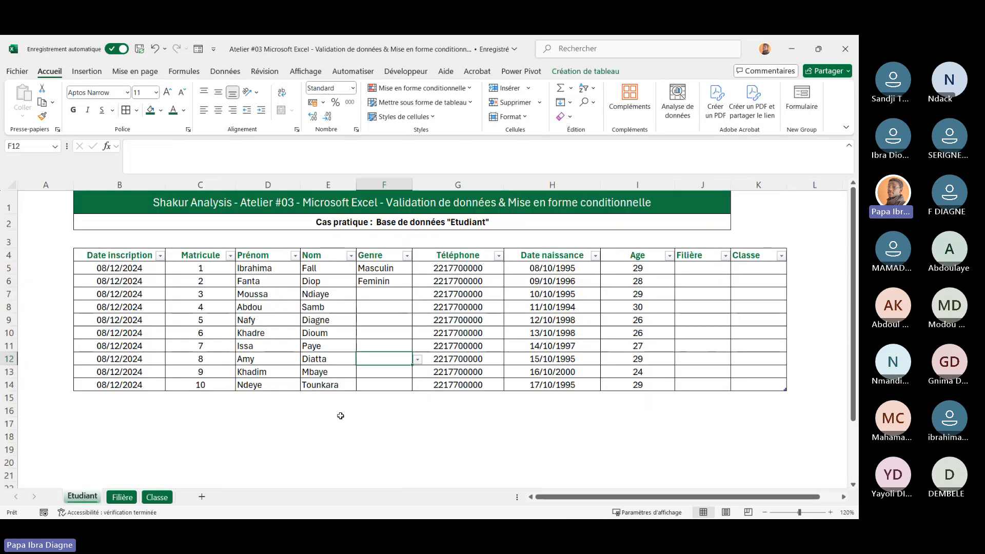
pyautogui.hscroll(3, 341, 416)
pyautogui.hscroll(-3, 341, 416)
pyautogui.hscroll(1, 341, 416)
pyautogui.hscroll(-1, 341, 417)
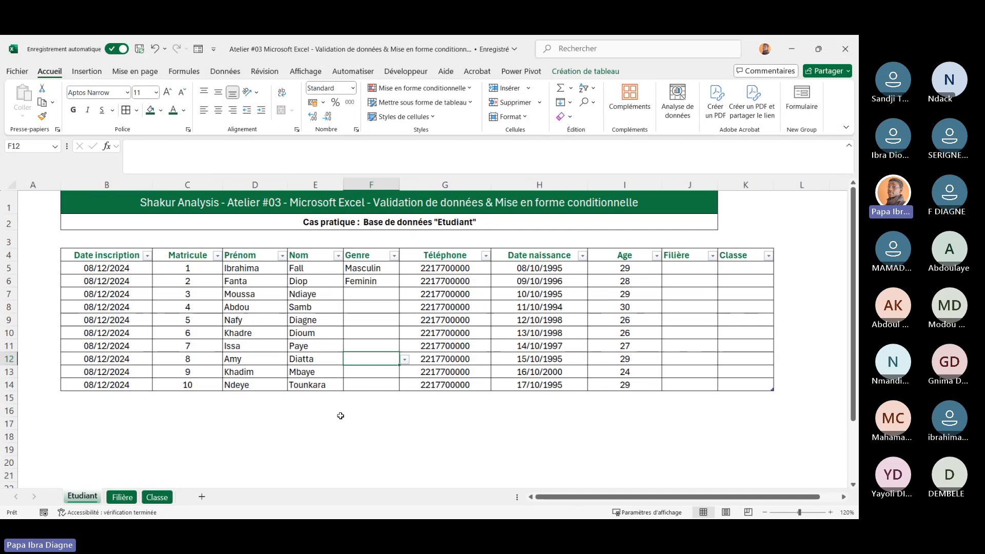
pyautogui.hscroll(-1, 341, 416)
pyautogui.click(705, 267)
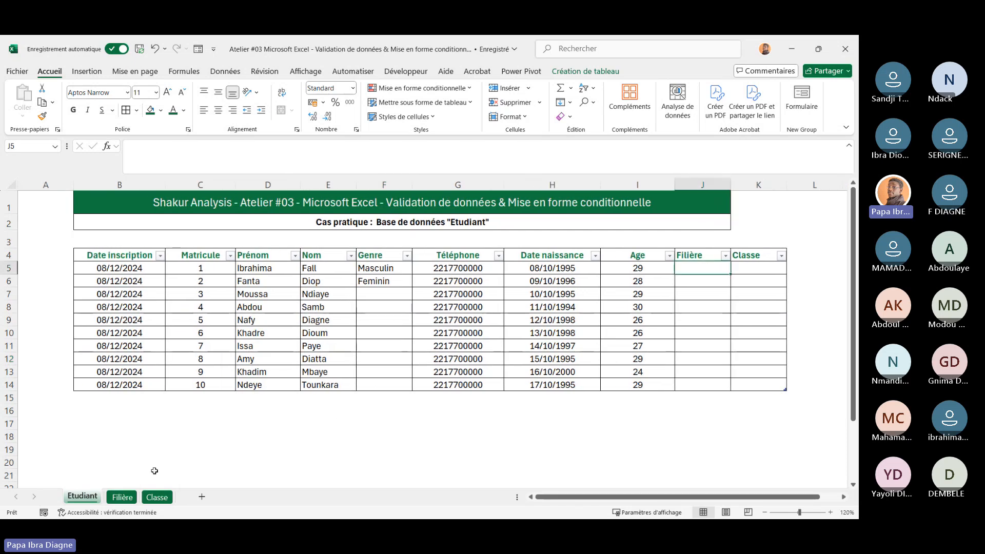
pyautogui.click(123, 498)
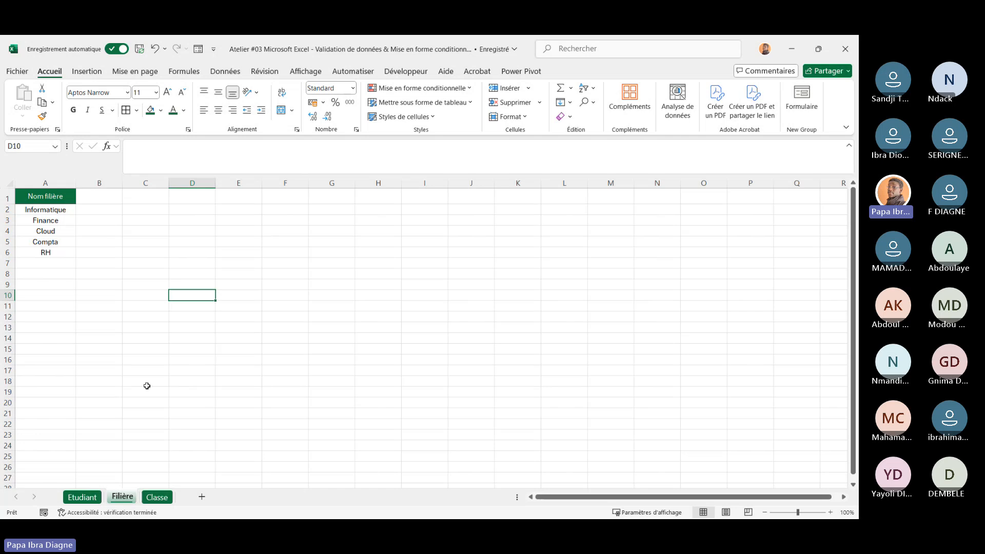
pyautogui.click(82, 497)
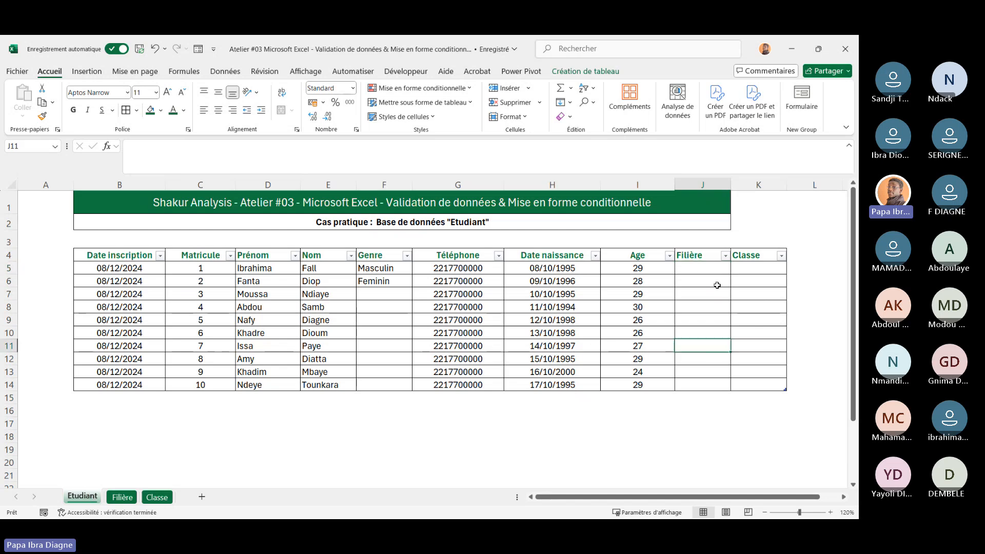
# Set list data validation on the Filière cells J5:J14 and open the source box
pyautogui.moveTo(703, 266); pyautogui.dragTo(705, 382)
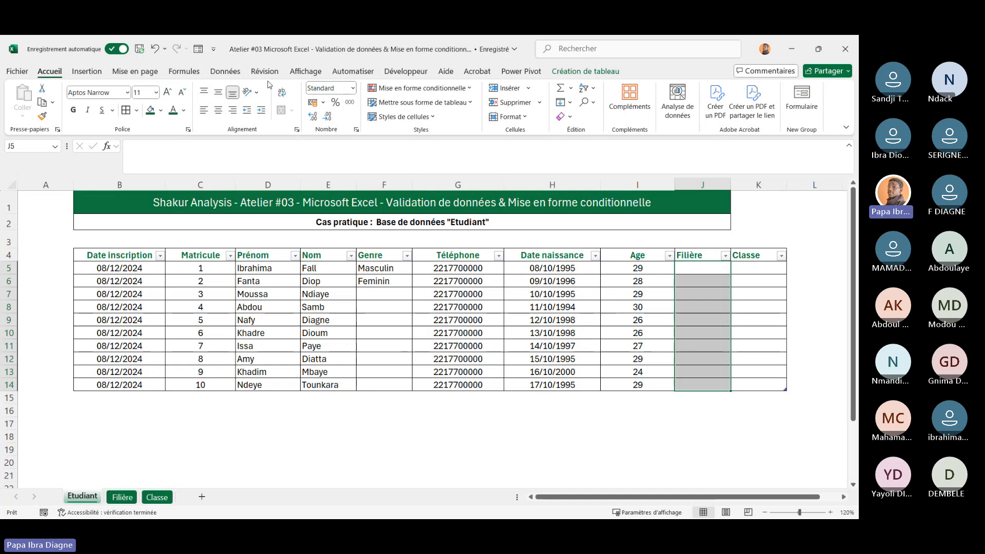
pyautogui.click(225, 72)
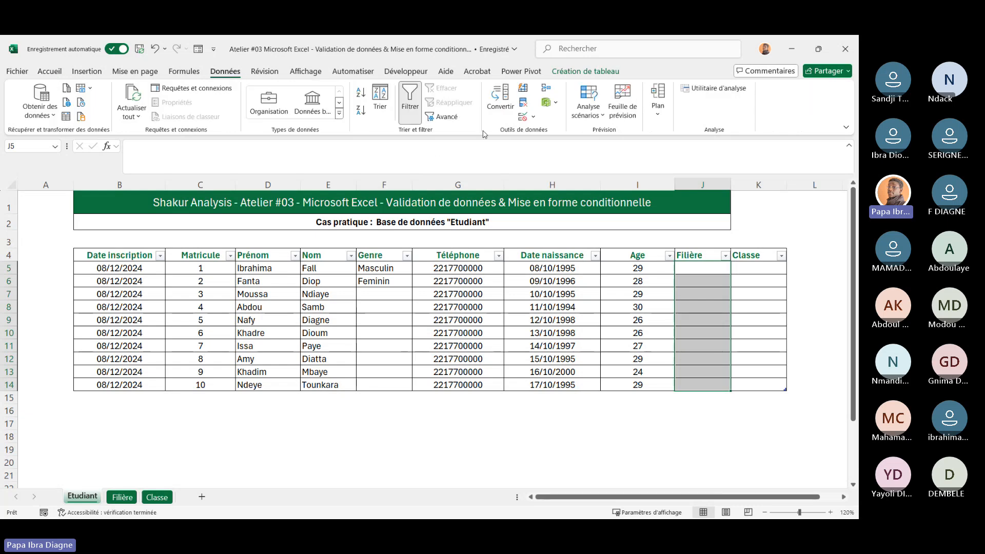
pyautogui.click(528, 116)
pyautogui.click(545, 132)
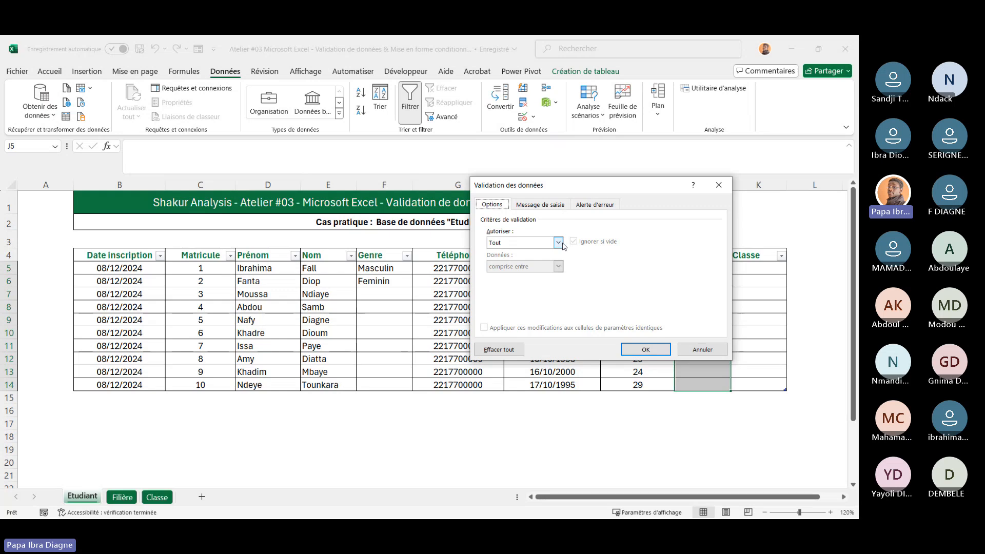
pyautogui.click(558, 242)
pyautogui.click(534, 273)
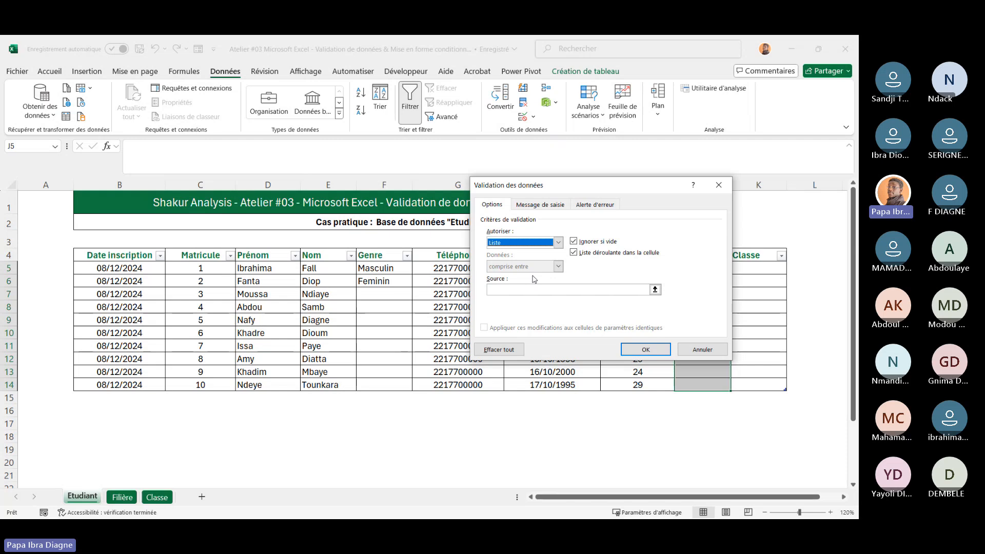
pyautogui.click(513, 290)
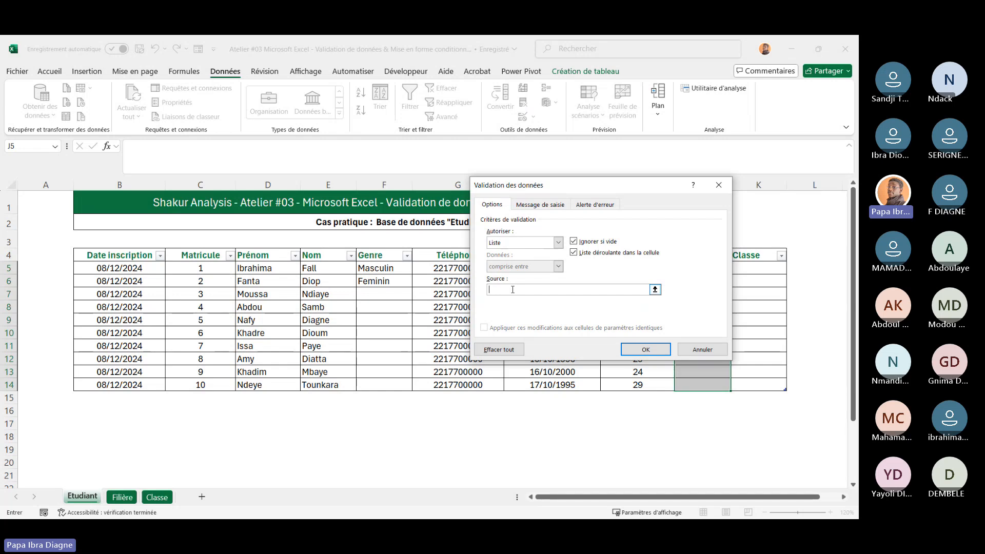
# Enter L1, L2, L3, M1, M2 as the list source for the Filière cells and open J5's dropdown
pyautogui.write('L1')
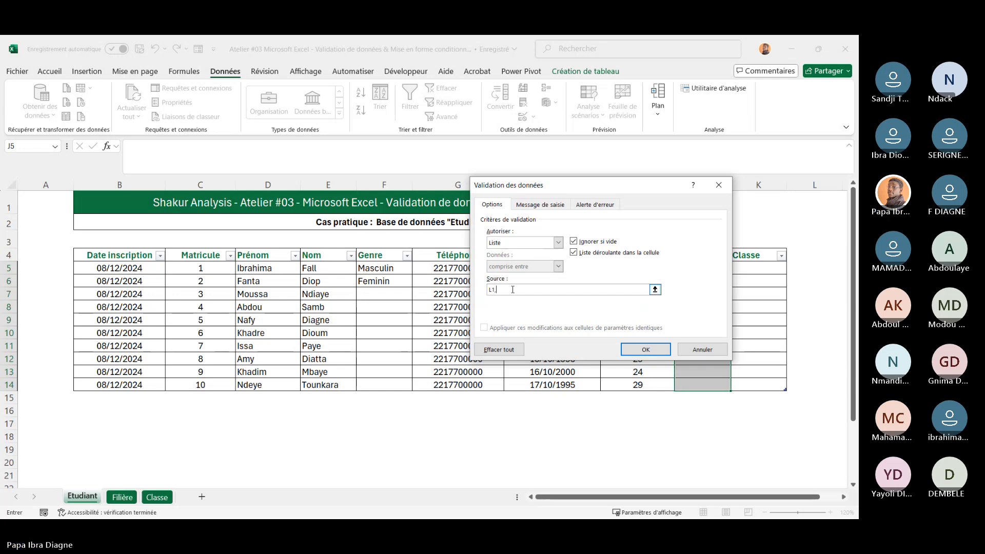
pyautogui.write(', L2')
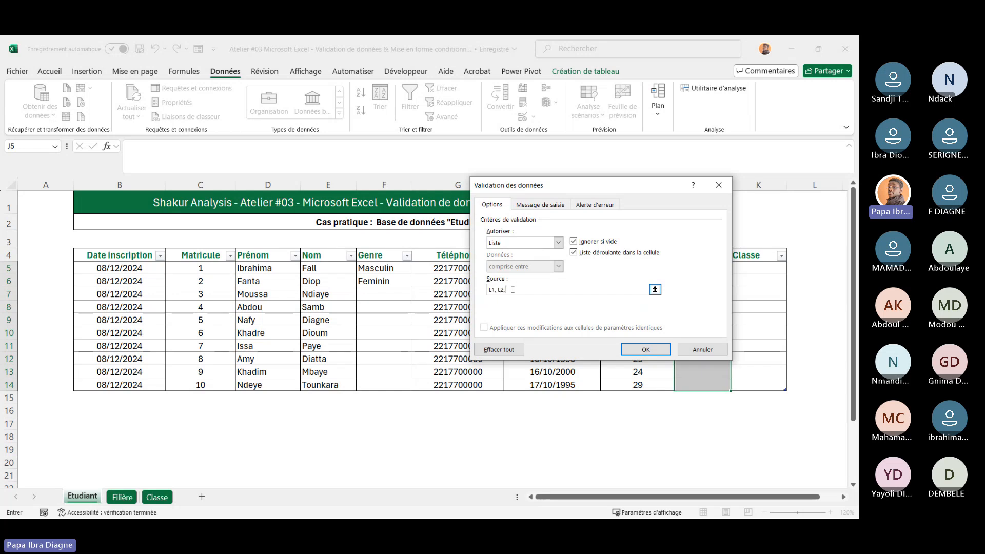
pyautogui.write(', L3, M1, M2')
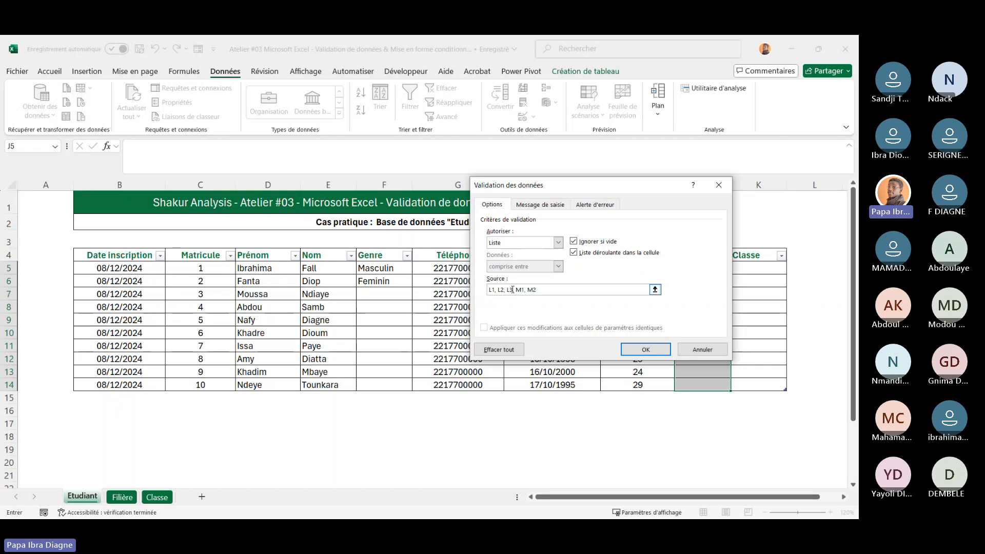
pyautogui.click(644, 350)
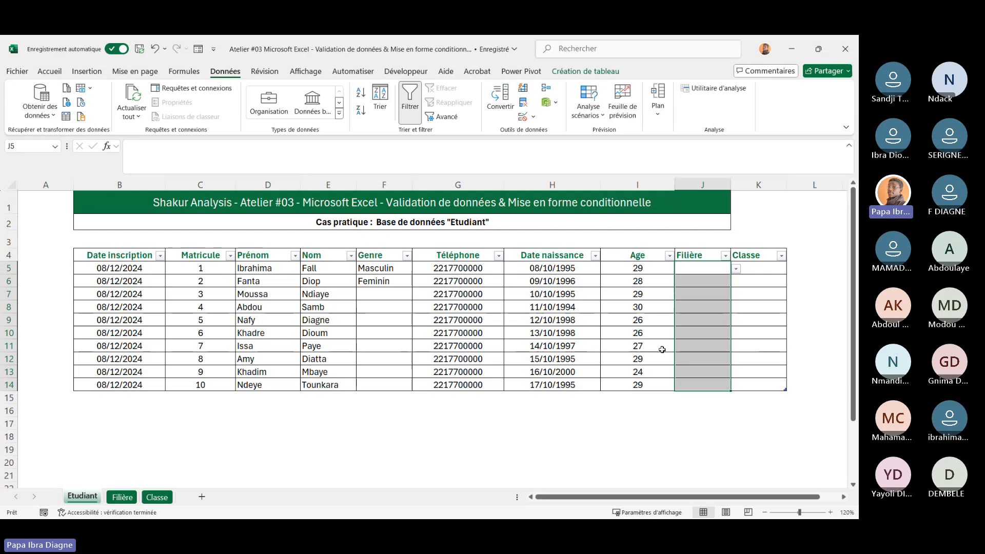
pyautogui.click(737, 270)
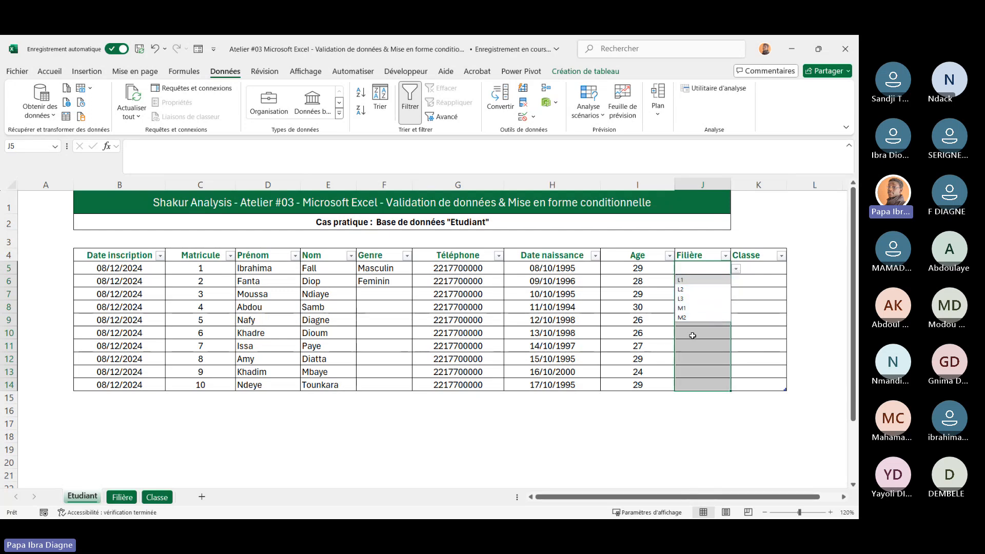
pyautogui.click(666, 349)
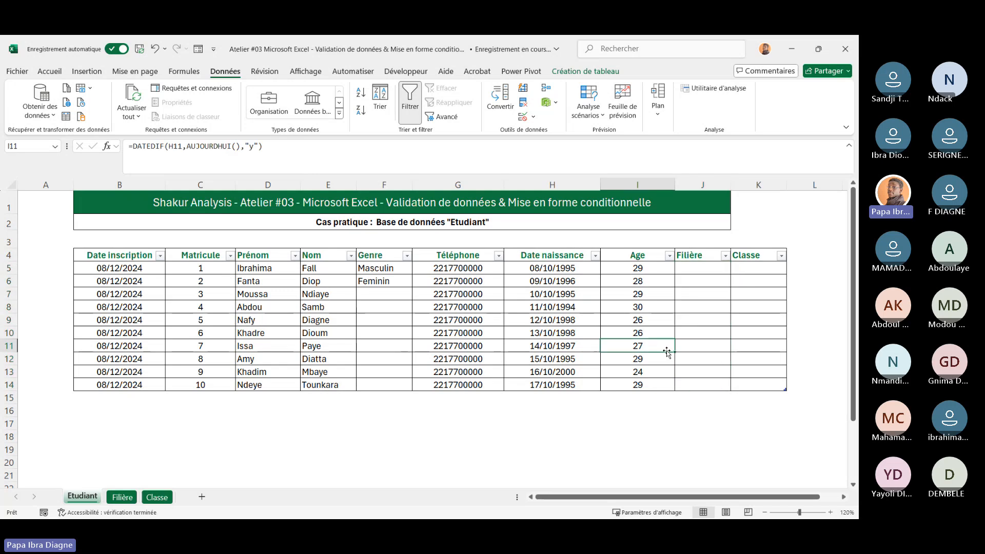
pyautogui.click(699, 269)
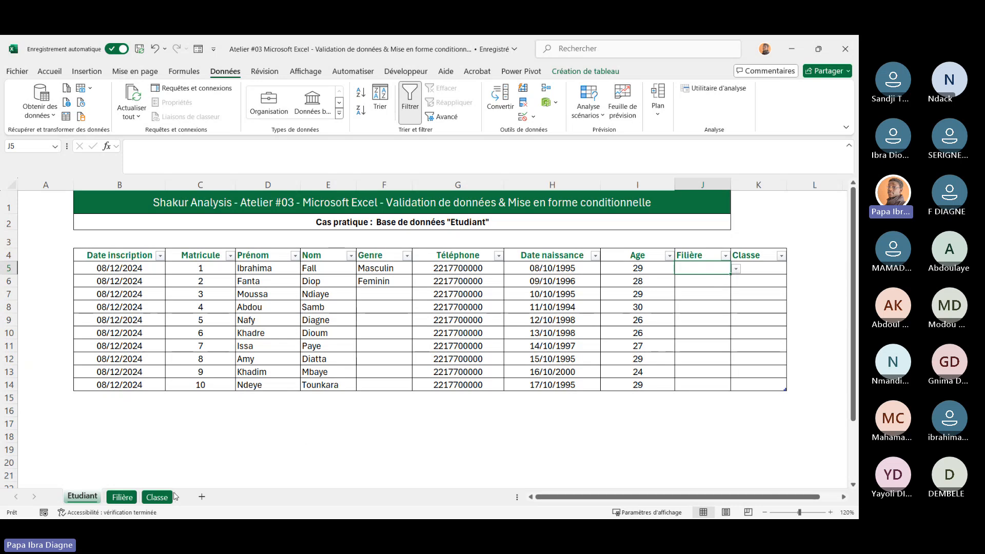
# Review the filière names on the Filière sheet and return to the Etudiant table
pyautogui.click(121, 498)
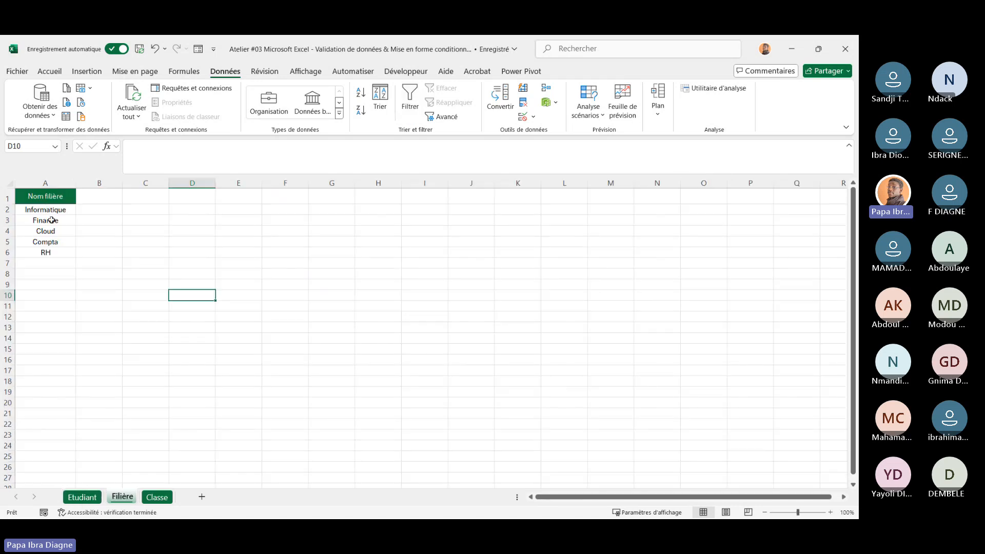
pyautogui.click(82, 497)
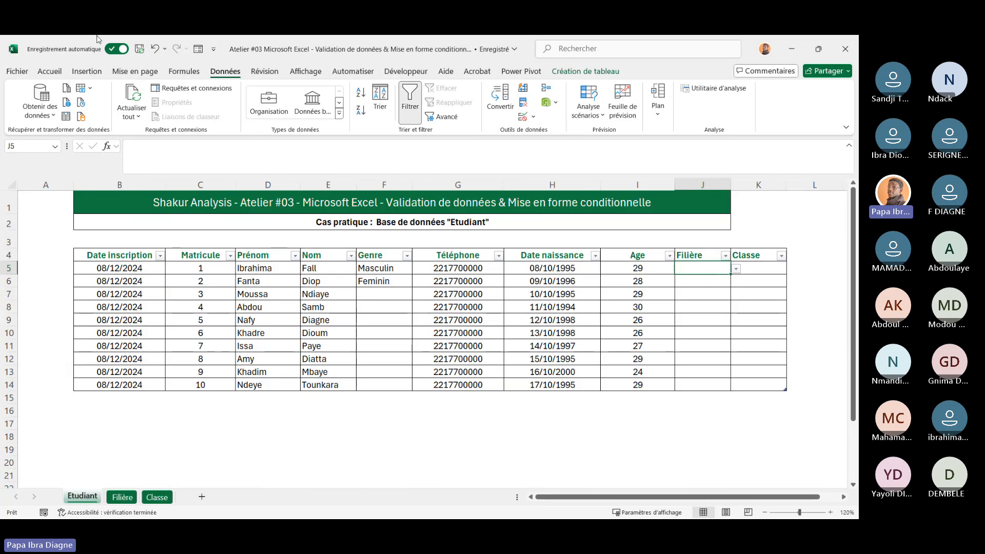
pyautogui.click(155, 49)
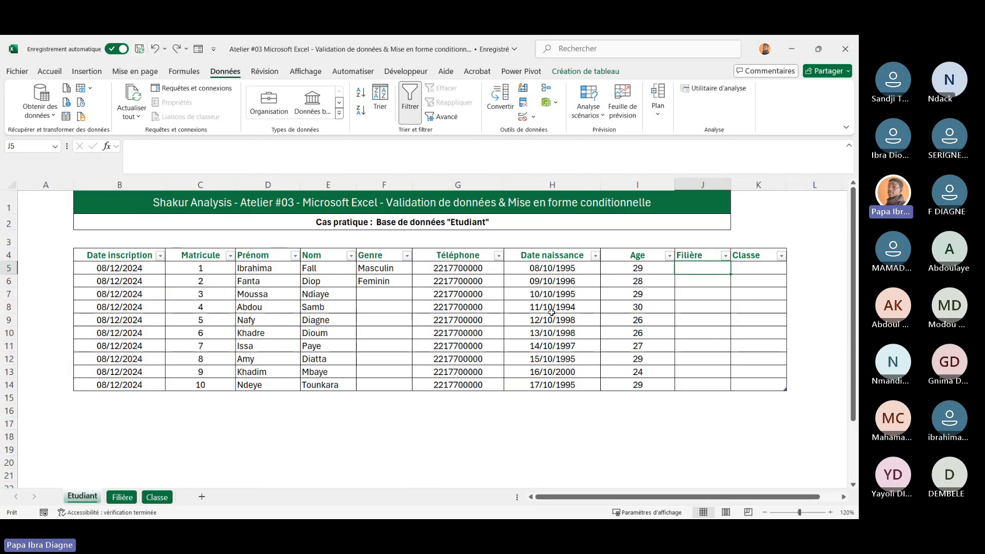
# Apply list validation to J5:J14 with the source Inf, Compta, Finance and open J5's dropdown
pyautogui.press('Up')
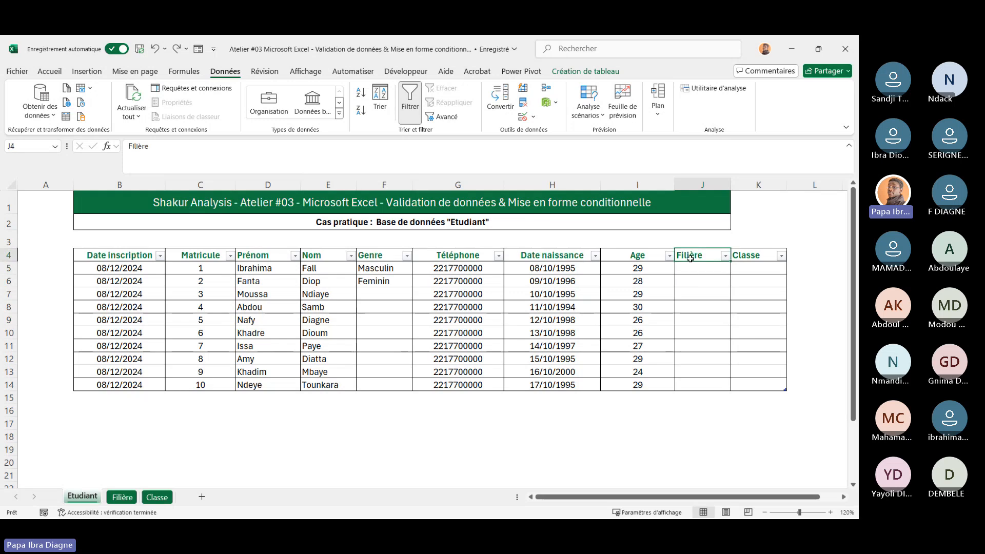
pyautogui.moveTo(701, 268); pyautogui.dragTo(701, 385)
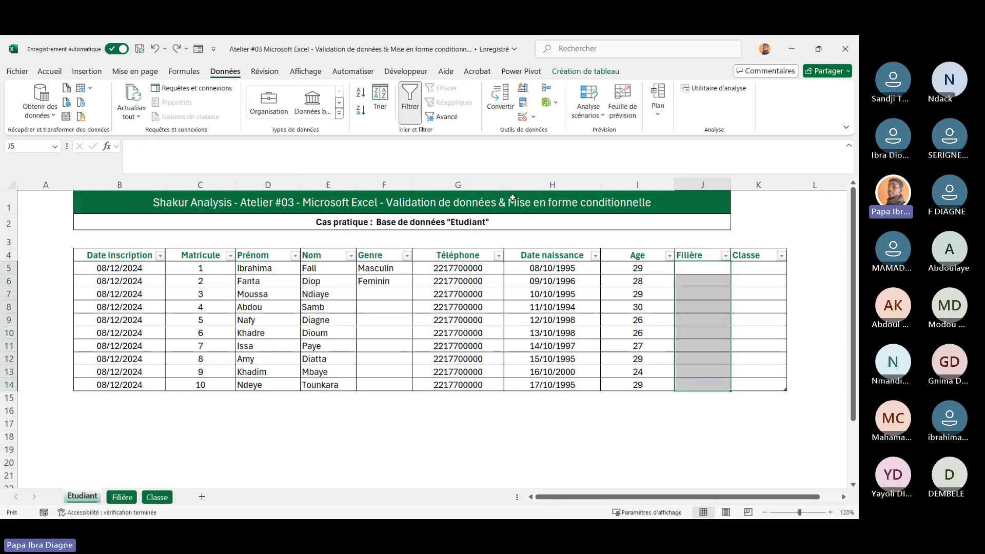
pyautogui.click(534, 117)
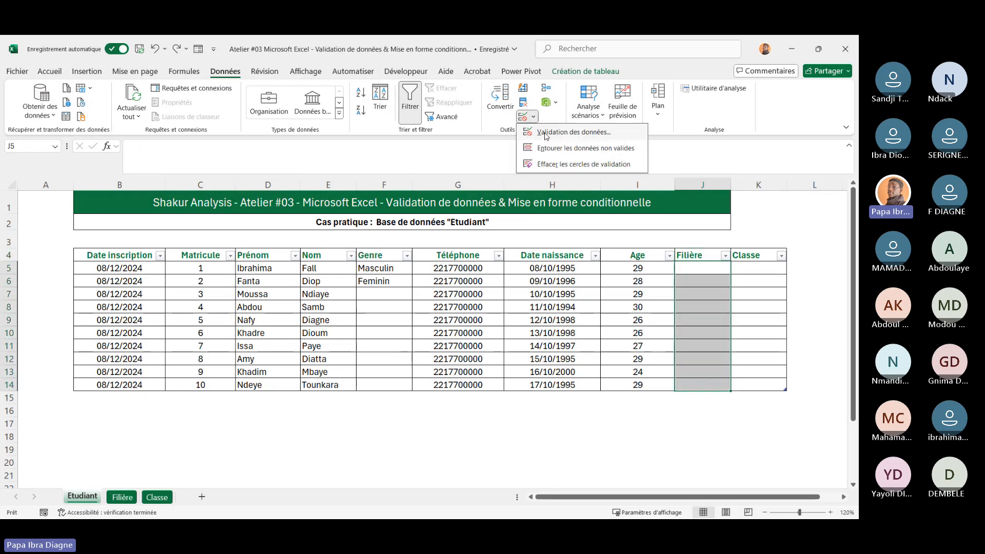
pyautogui.click(546, 130)
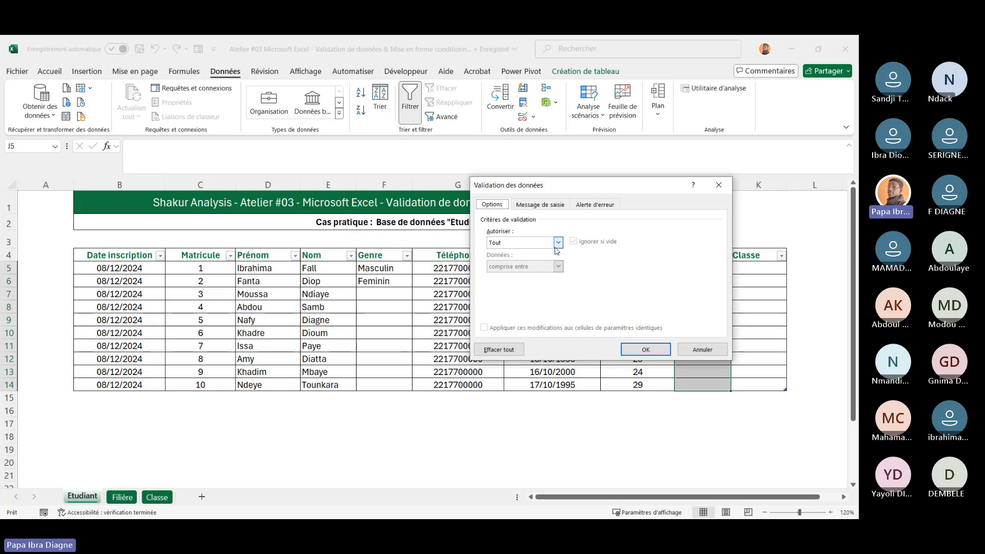
pyautogui.click(556, 243)
pyautogui.click(513, 277)
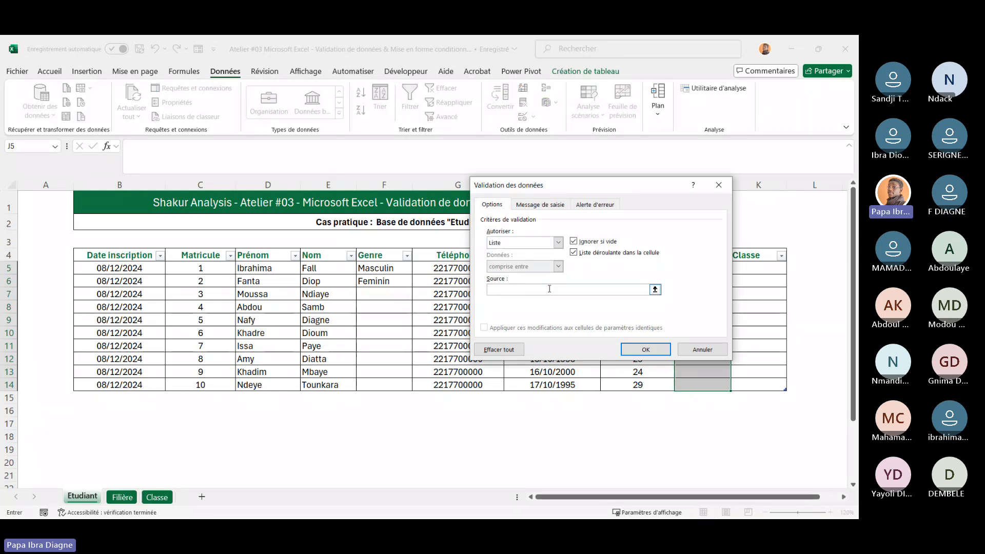
pyautogui.click(549, 289)
pyautogui.write('Inf')
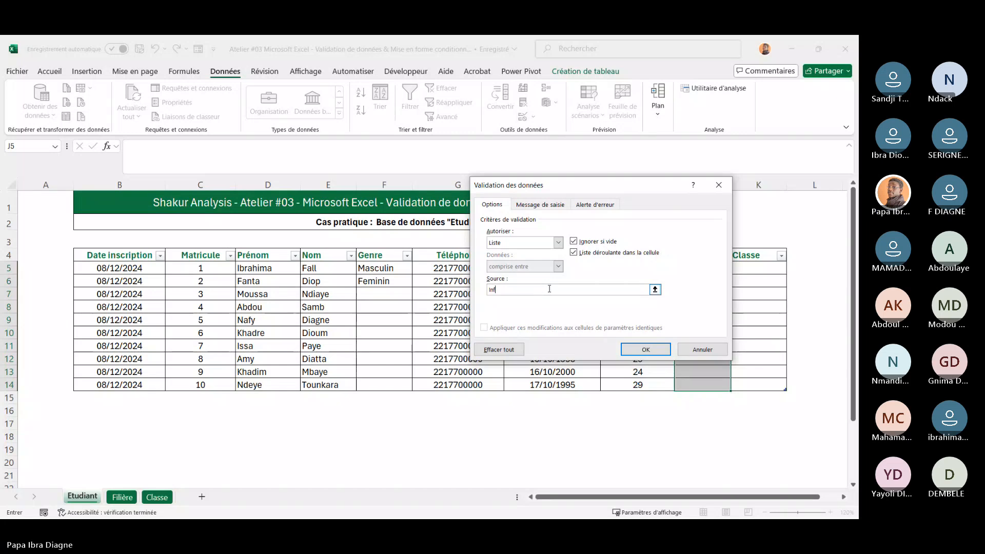
pyautogui.write(',')
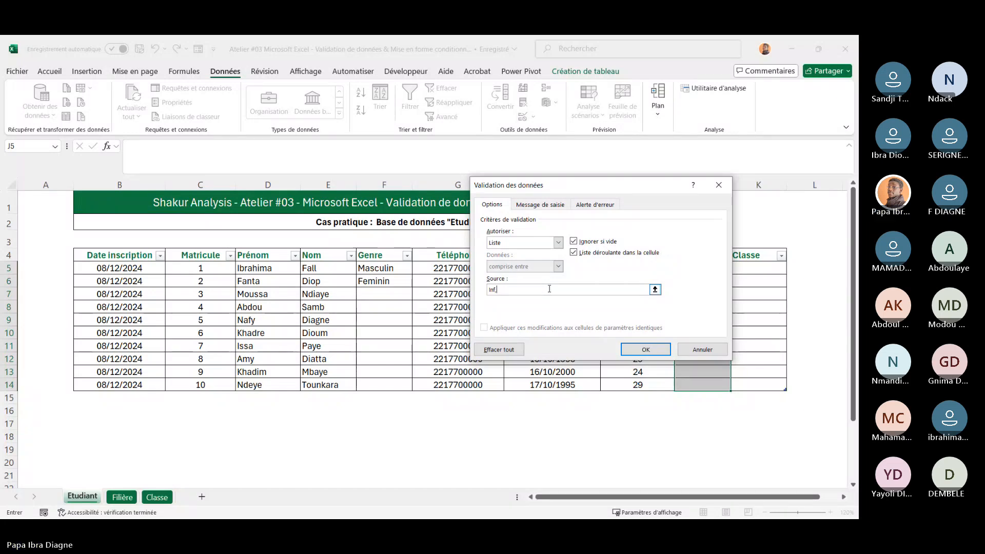
pyautogui.write(' Compt')
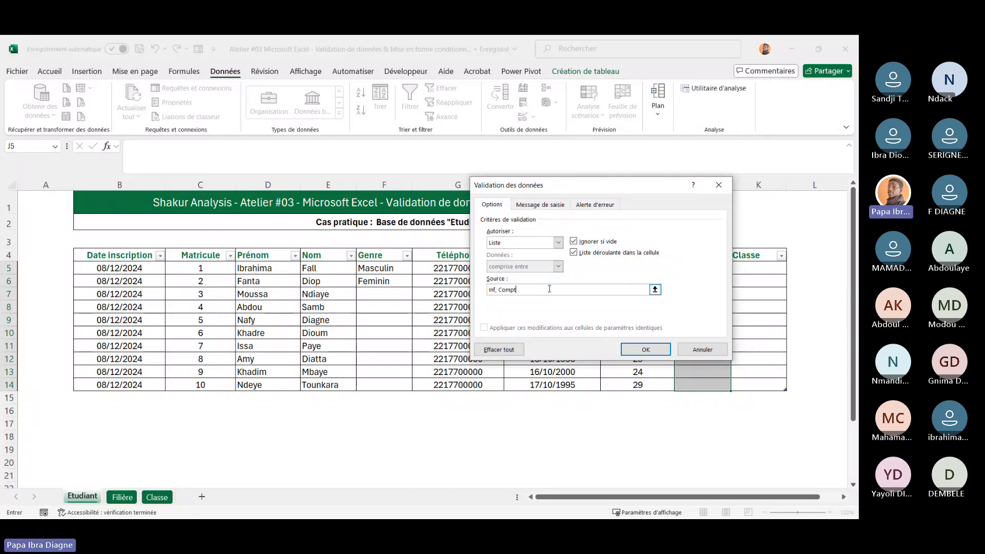
pyautogui.write('a, Fi,a')
pyautogui.press('BackSpace')
pyautogui.press('BackSpace')
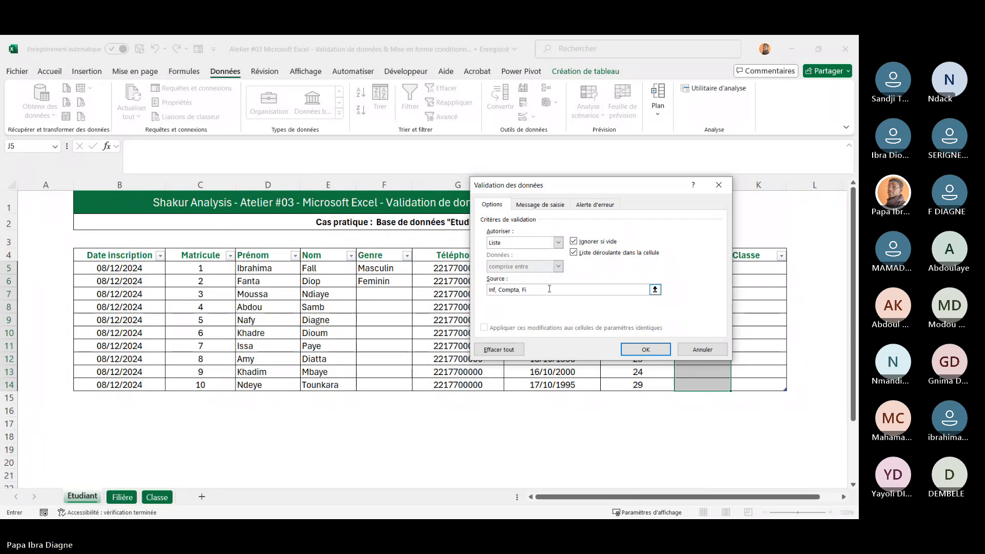
pyautogui.write('nance')
pyautogui.click(646, 350)
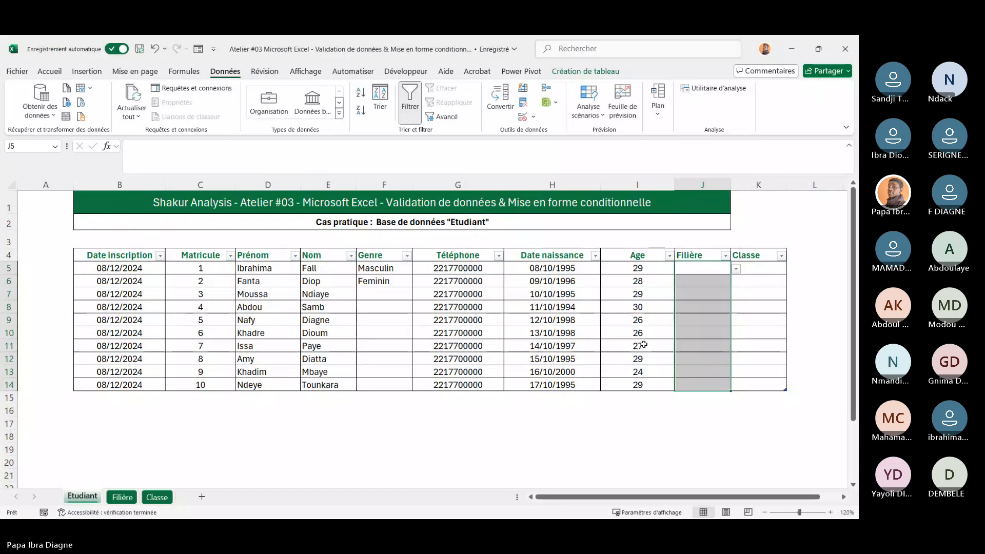
pyautogui.click(736, 273)
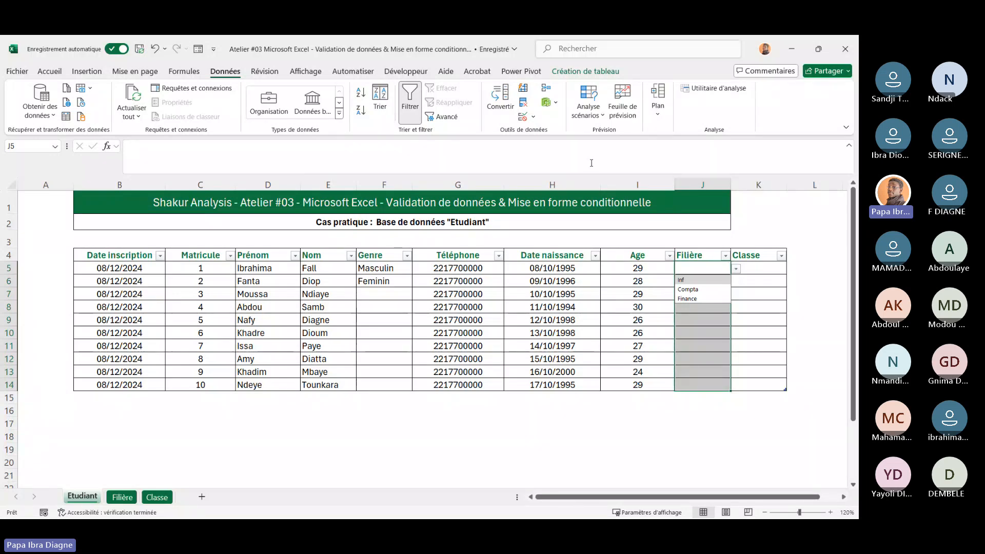
# Reopen the Filière cells' data validation settings to review the source and close them
pyautogui.click(534, 117)
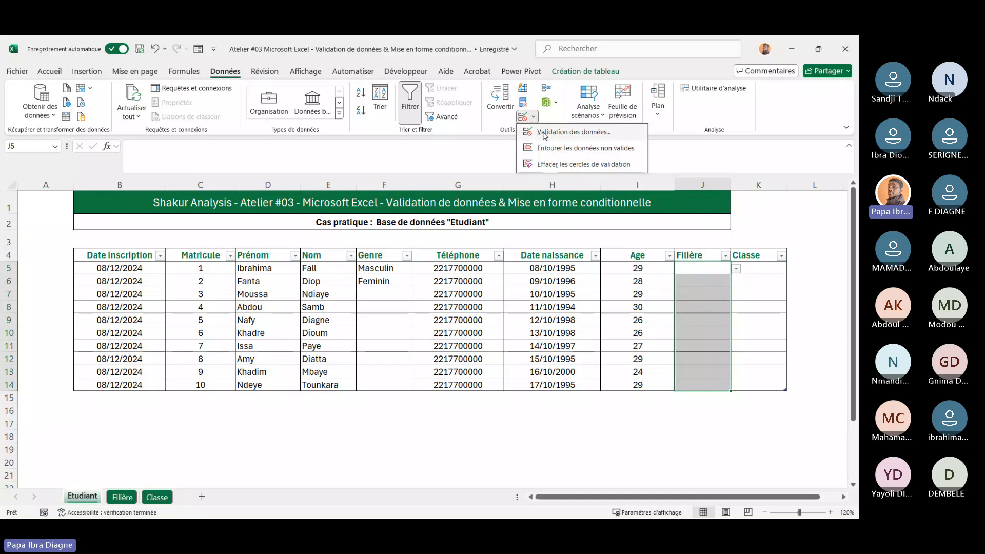
pyautogui.click(544, 132)
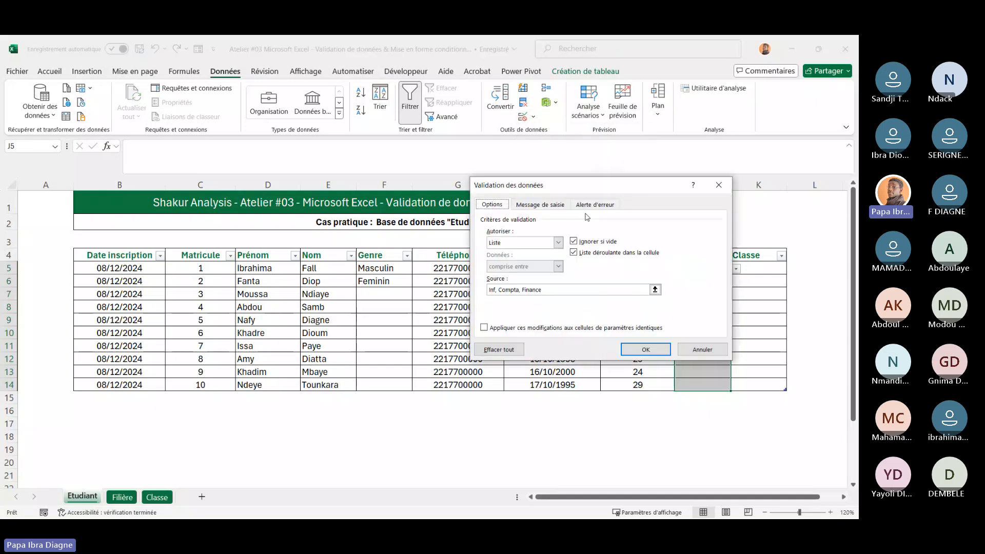
pyautogui.click(547, 290)
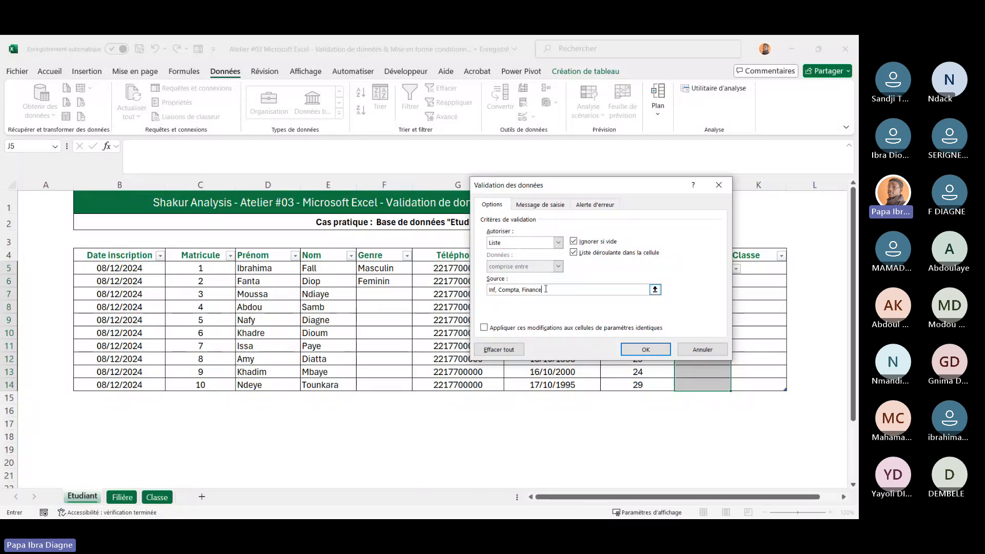
pyautogui.click(703, 350)
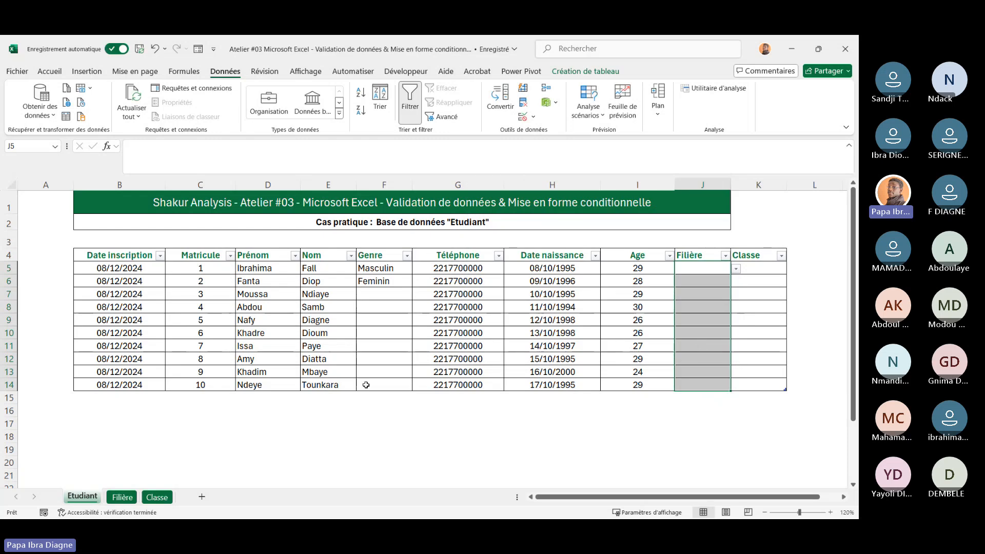
# Reopen data validation on J5:J14, clear the typed source list, and collapse the dialog to pick a range
pyautogui.click(132, 498)
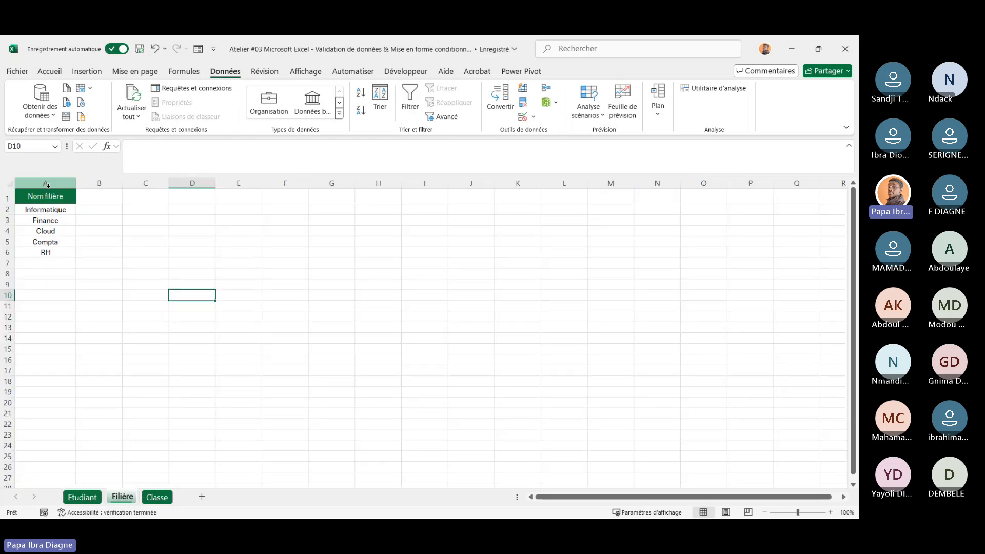
pyautogui.click(86, 499)
pyautogui.moveTo(704, 267); pyautogui.dragTo(706, 384)
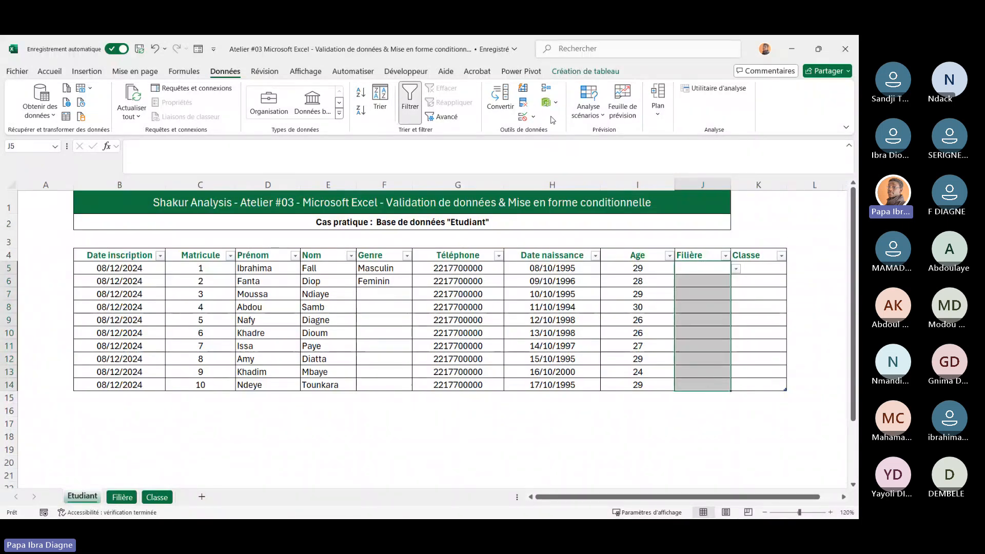
pyautogui.click(533, 118)
pyautogui.click(549, 129)
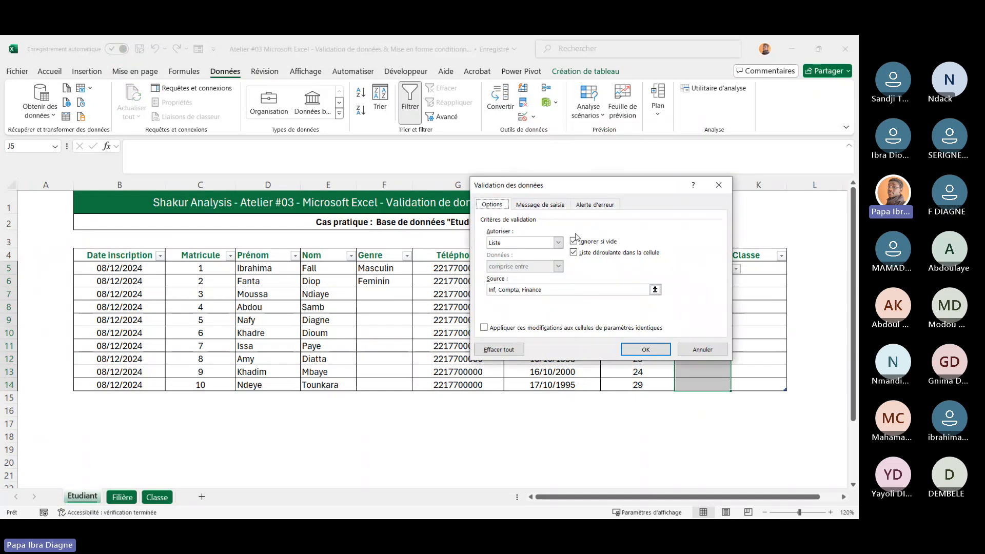
pyautogui.doubleClick(558, 289)
pyautogui.press('BackSpace')
pyautogui.press('BackSpace')
pyautogui.press('BackSpace')
pyautogui.press('BackSpace')
pyautogui.press('BackSpace')
pyautogui.press('BackSpace')
pyautogui.press('BackSpace')
pyautogui.press('BackSpace')
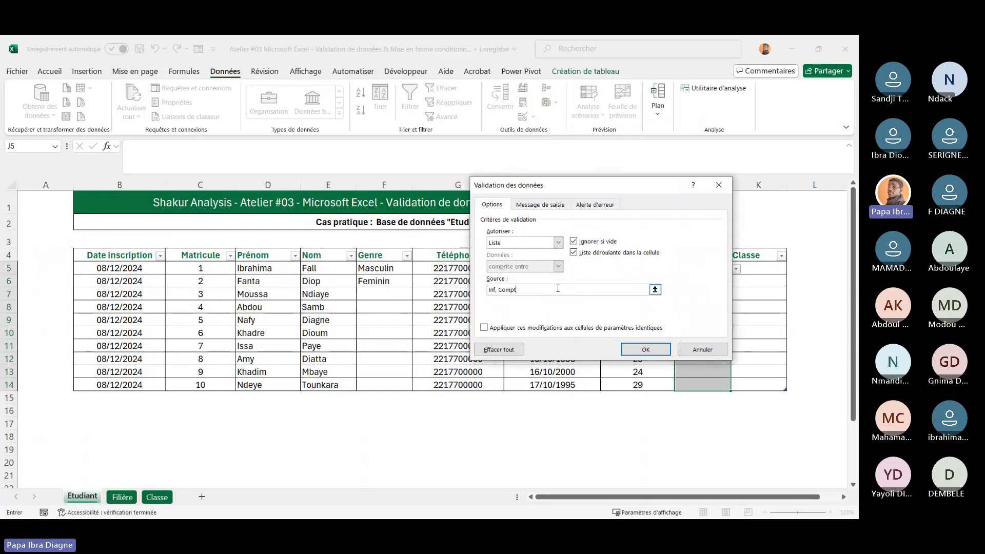
pyautogui.press('BackSpace')
pyautogui.press('BackSpace')
pyautogui.press('BackSpace')
pyautogui.press('BackSpace')
pyautogui.press('BackSpace')
pyautogui.press('BackSpace')
pyautogui.click(655, 290)
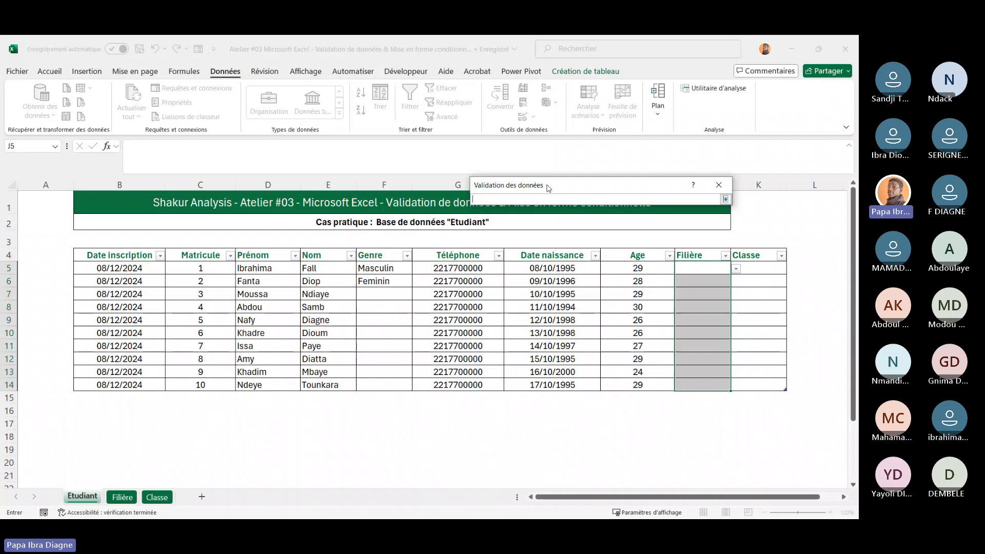
pyautogui.moveTo(548, 188); pyautogui.dragTo(497, 238)
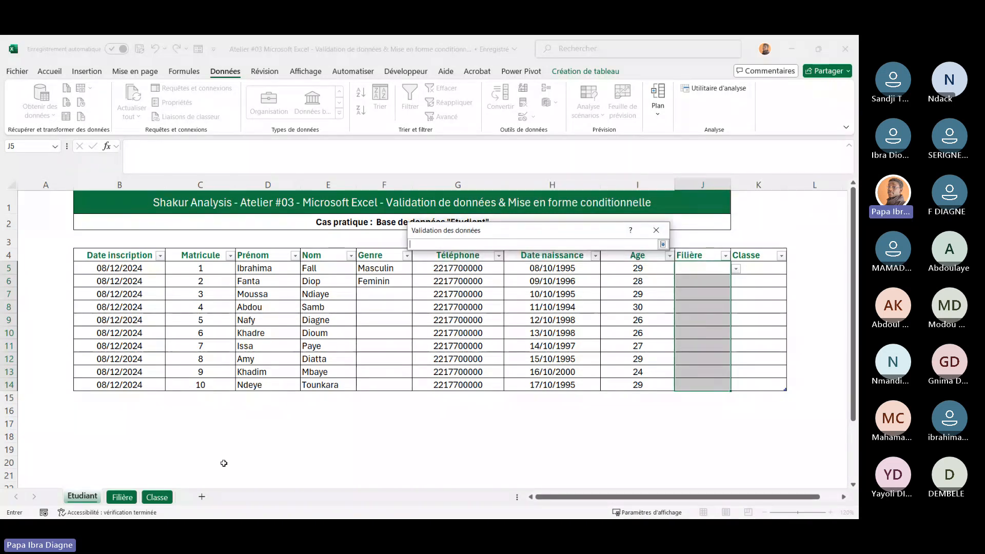
# Set the J5:J14 list validation source to column A of the Filière sheet and open J5's dropdown
pyautogui.click(122, 498)
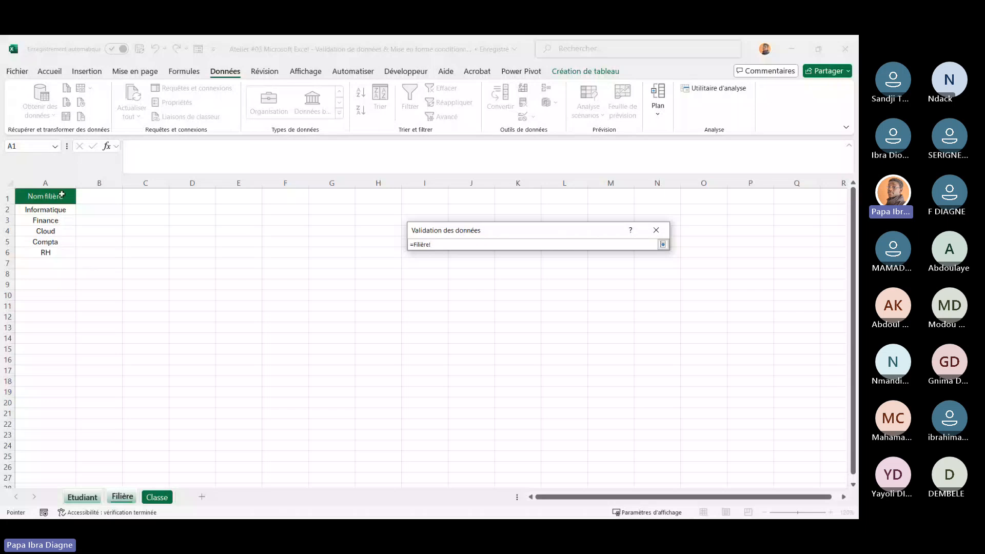
pyautogui.moveTo(49, 192); pyautogui.dragTo(52, 248)
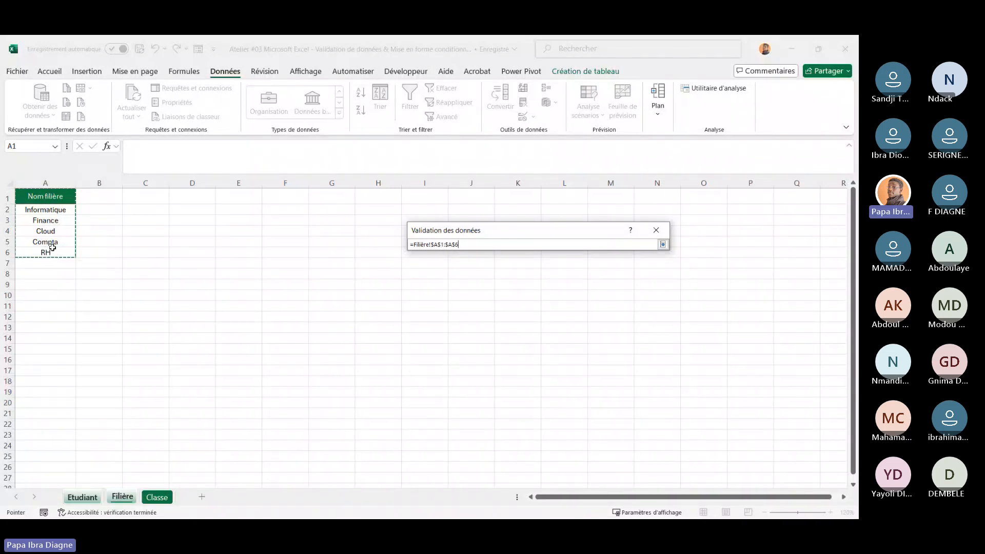
pyautogui.click(50, 181)
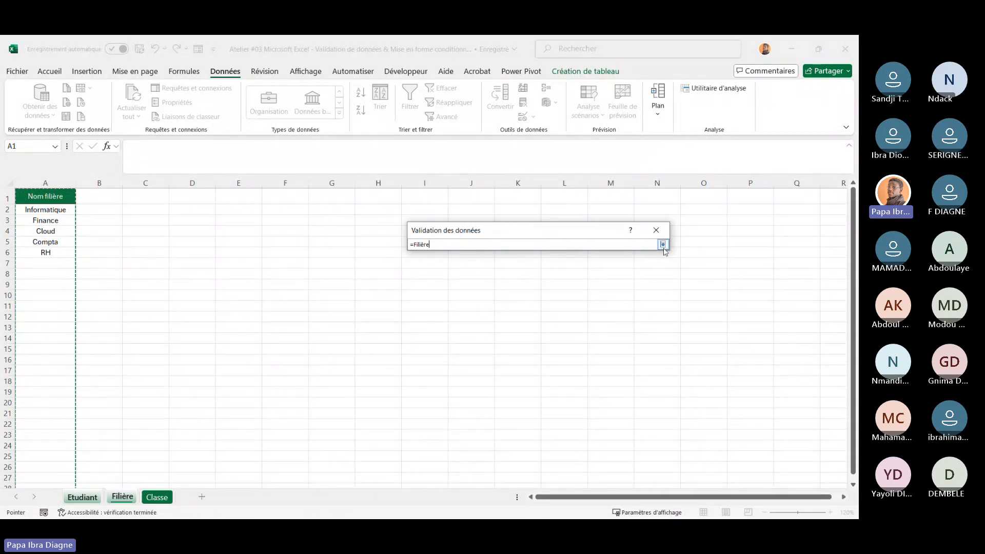
pyautogui.click(663, 246)
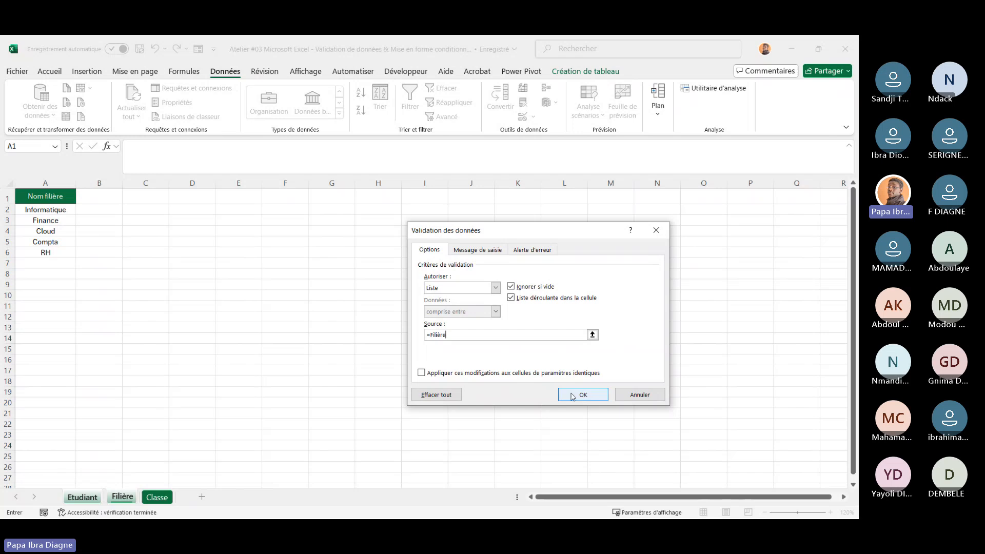
pyautogui.click(583, 395)
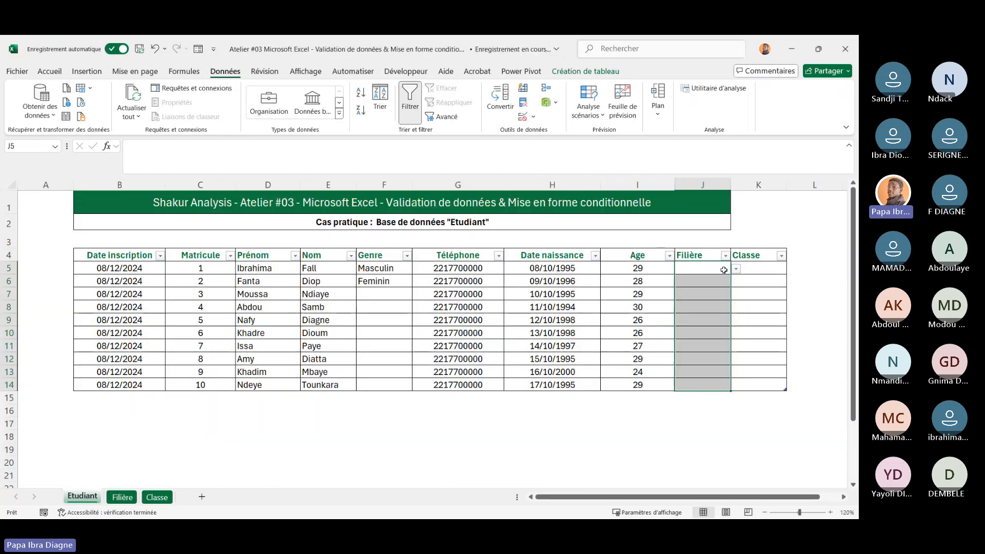
pyautogui.click(737, 270)
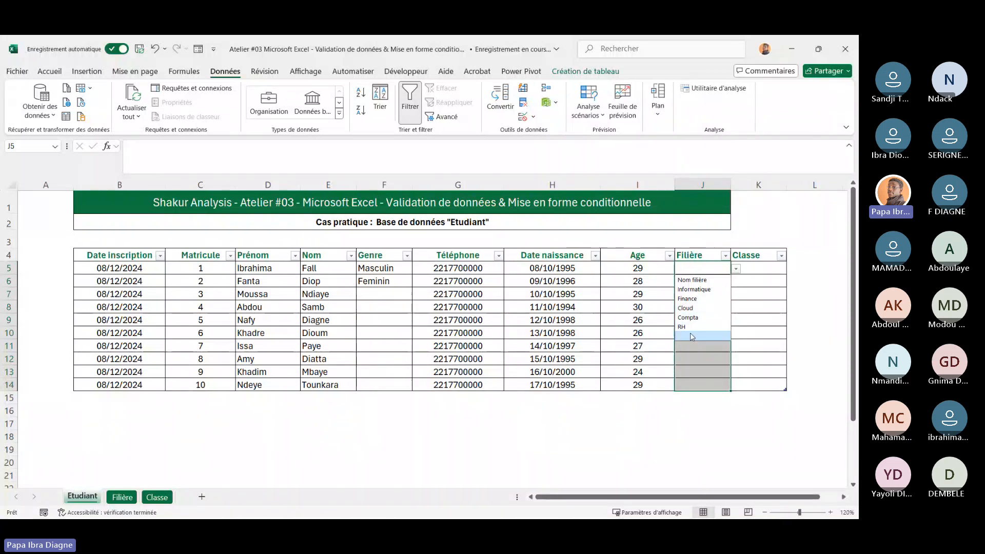
# Add Machine Learning as a new filière in A7 of the Filière sheet and widen column A
pyautogui.click(122, 498)
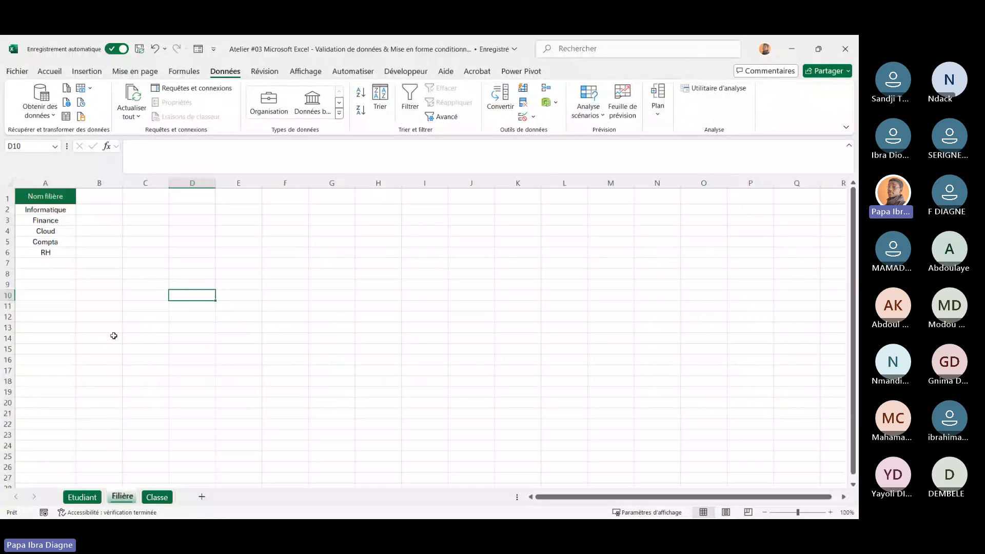
pyautogui.click(46, 265)
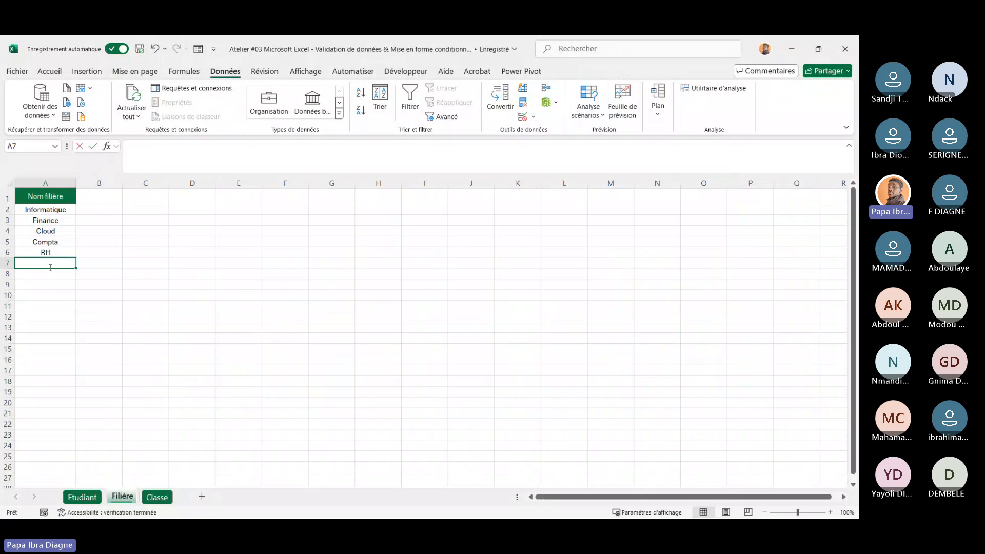
pyautogui.write('Machine')
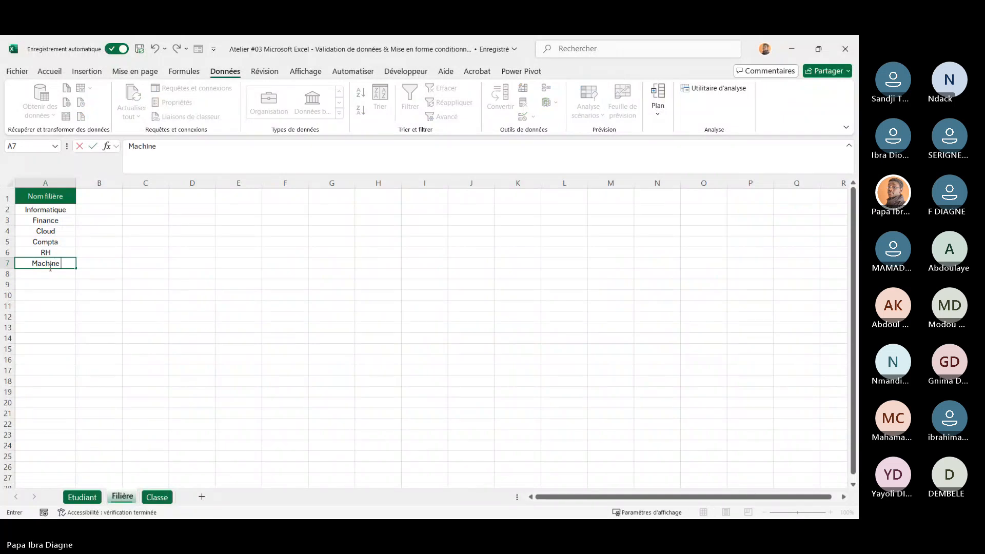
pyautogui.write(' Learning')
pyautogui.press('Return')
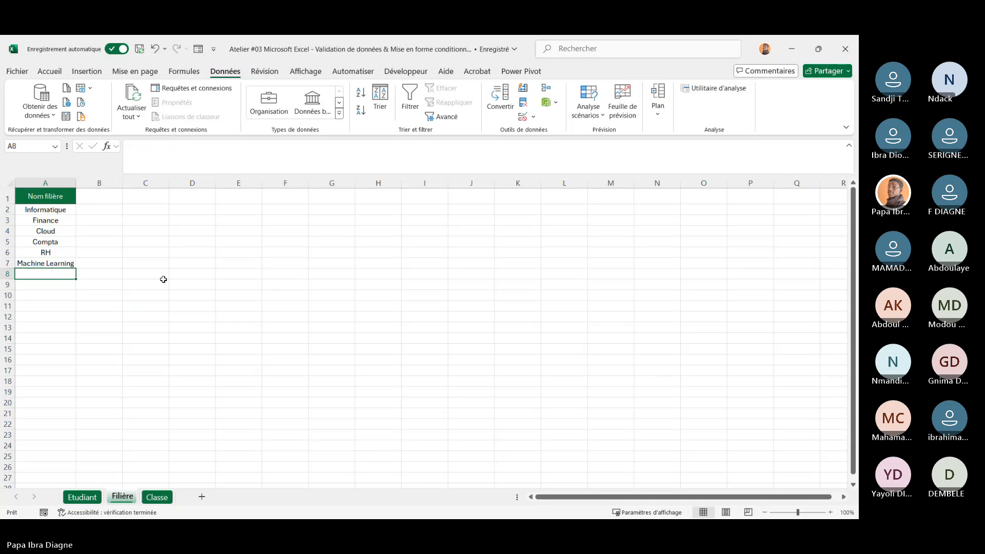
pyautogui.click(176, 278)
pyautogui.moveTo(77, 184); pyautogui.dragTo(95, 184)
# Open J5's Filière dropdown in the Etudiant table to check the list
pyautogui.click(82, 497)
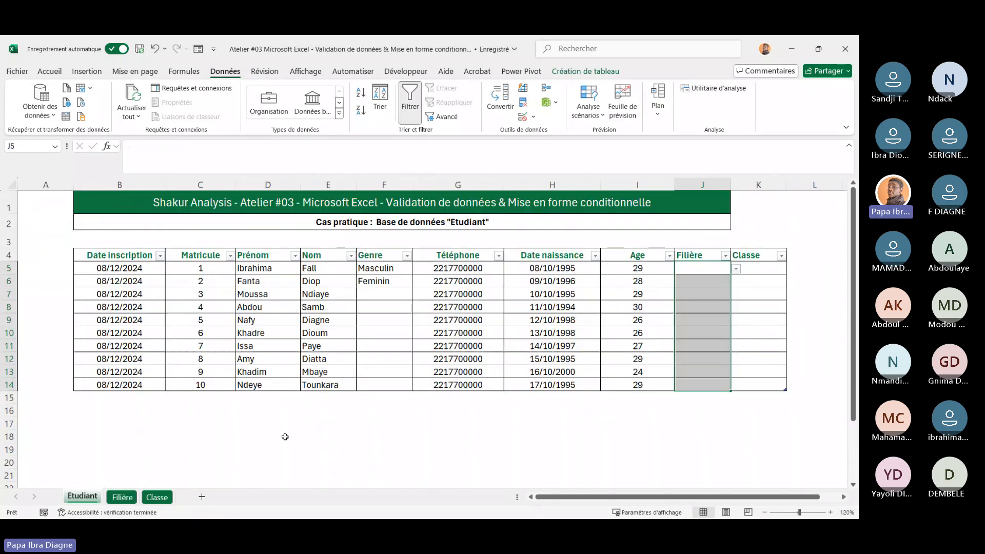
pyautogui.hotkey('alt', 'Down')
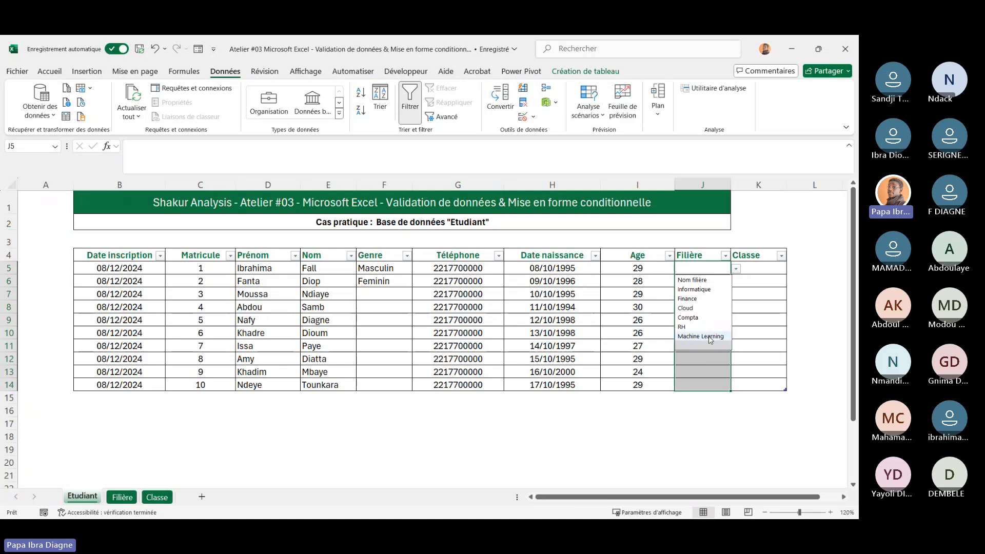
# Fill Machine Learning down from A7 to A16 on the Filière sheet and recheck J5's dropdown
pyautogui.click(122, 497)
pyautogui.click(62, 264)
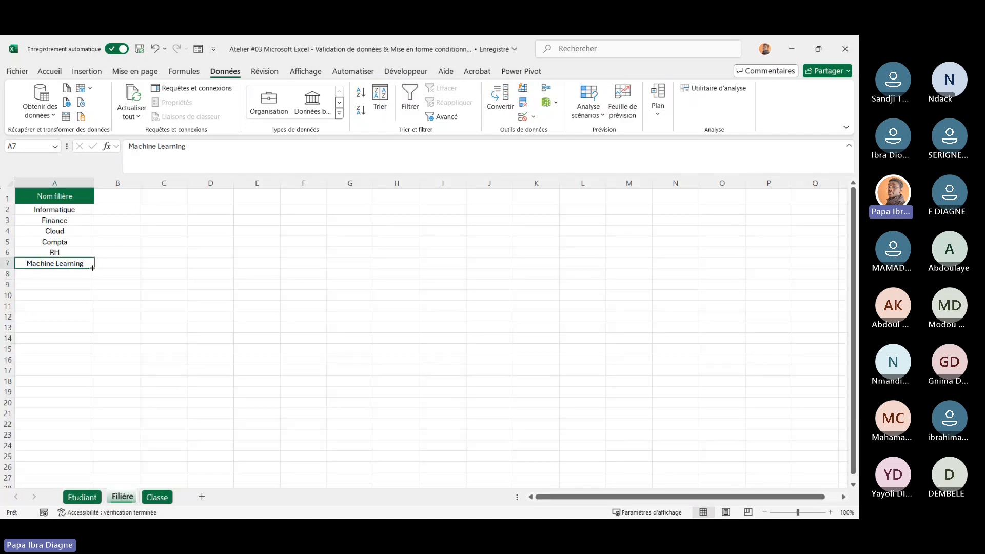
pyautogui.moveTo(95, 269); pyautogui.dragTo(80, 366)
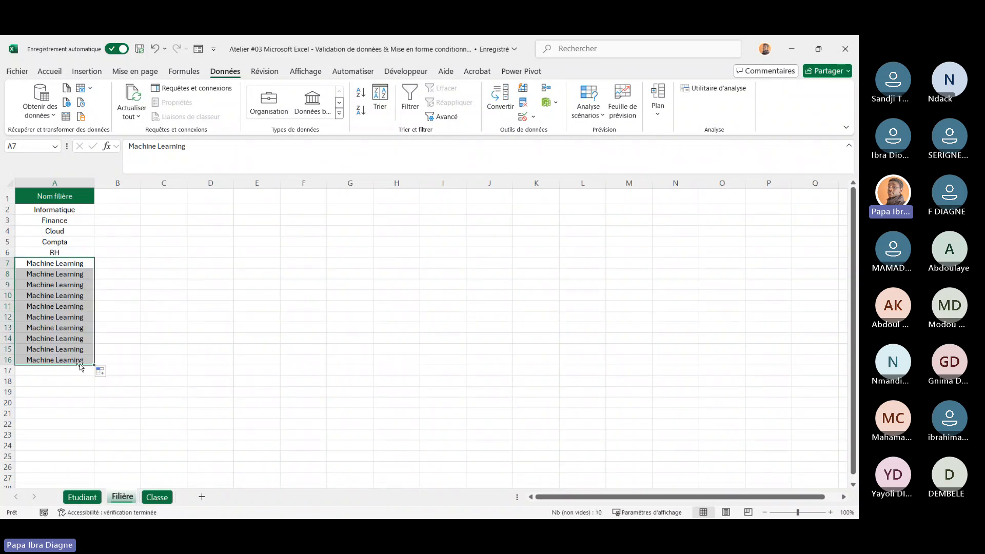
pyautogui.click(244, 339)
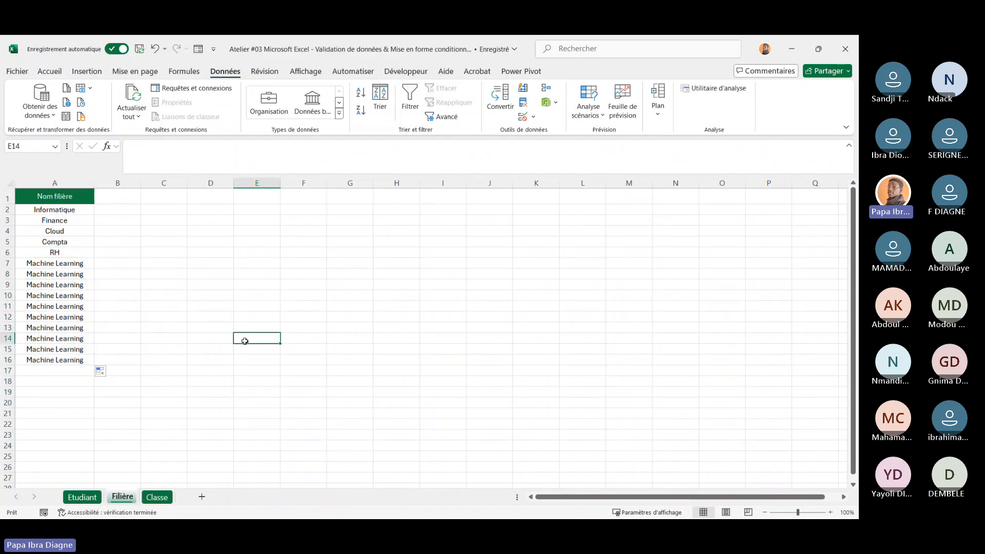
pyautogui.click(95, 497)
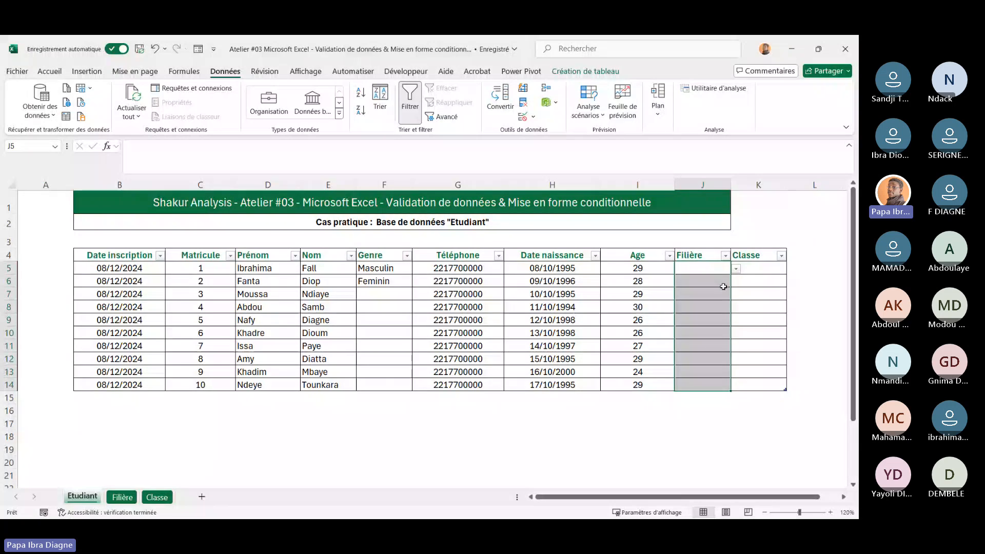
pyautogui.click(736, 270)
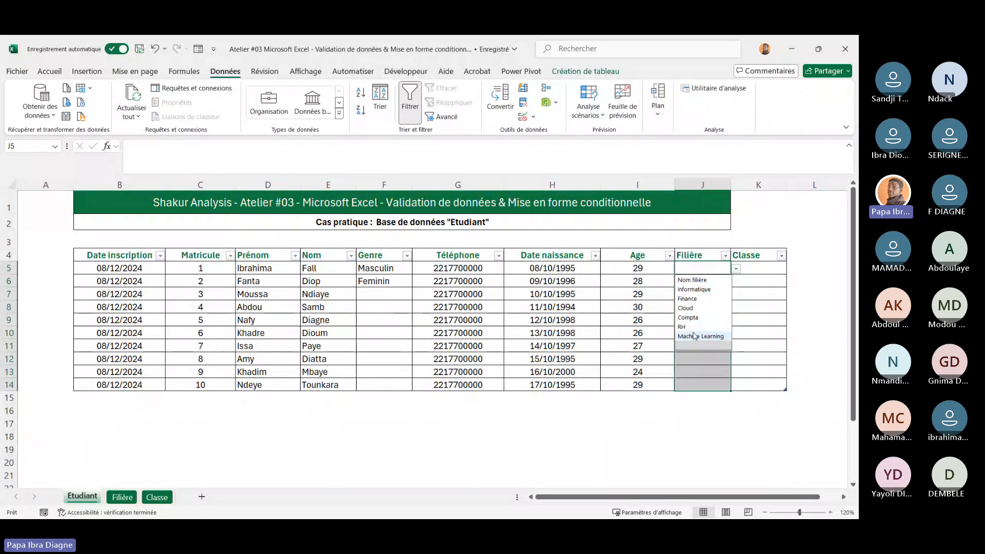
# Clear cells A7:A16 on the Filière sheet
pyautogui.click(122, 497)
pyautogui.moveTo(62, 267); pyautogui.dragTo(72, 356)
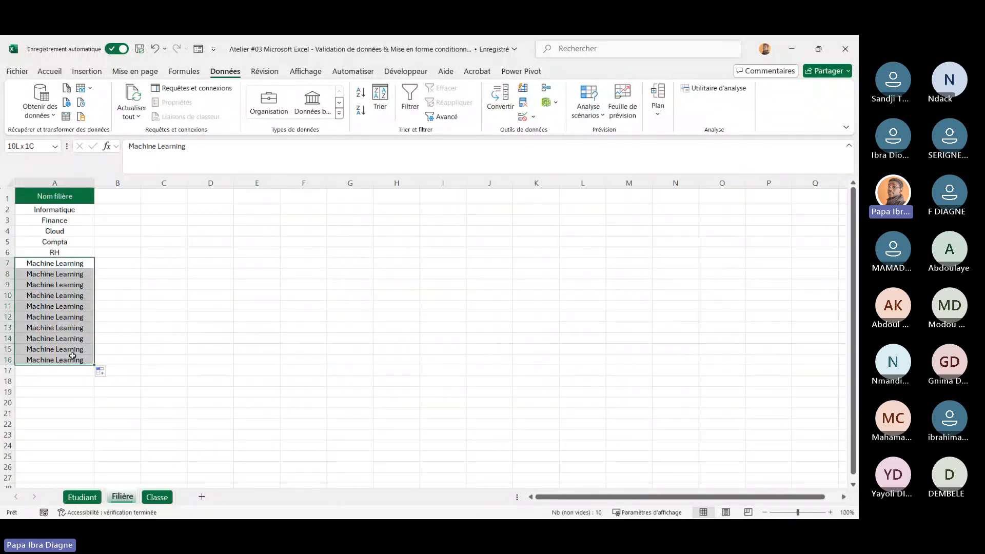
pyautogui.press('Delete')
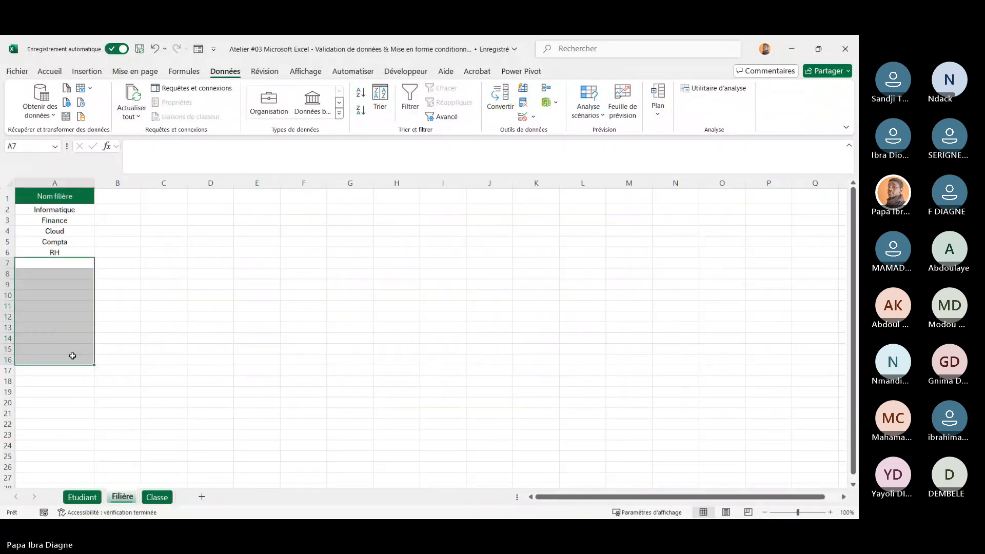
pyautogui.click(173, 307)
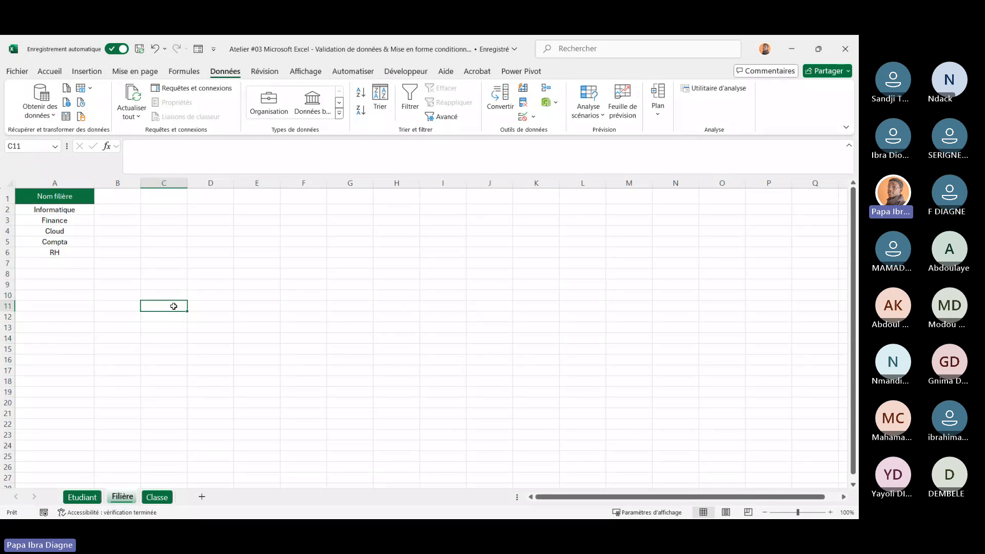
# Select the Classe cells K5:K14 in the Etudiant table
pyautogui.click(81, 497)
pyautogui.click(758, 268)
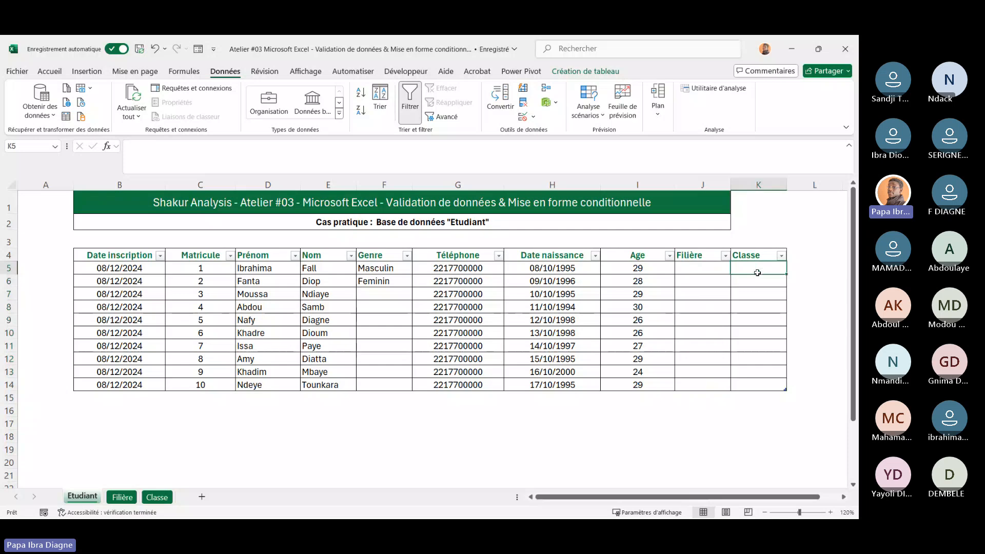
pyautogui.moveTo(758, 272); pyautogui.dragTo(764, 384)
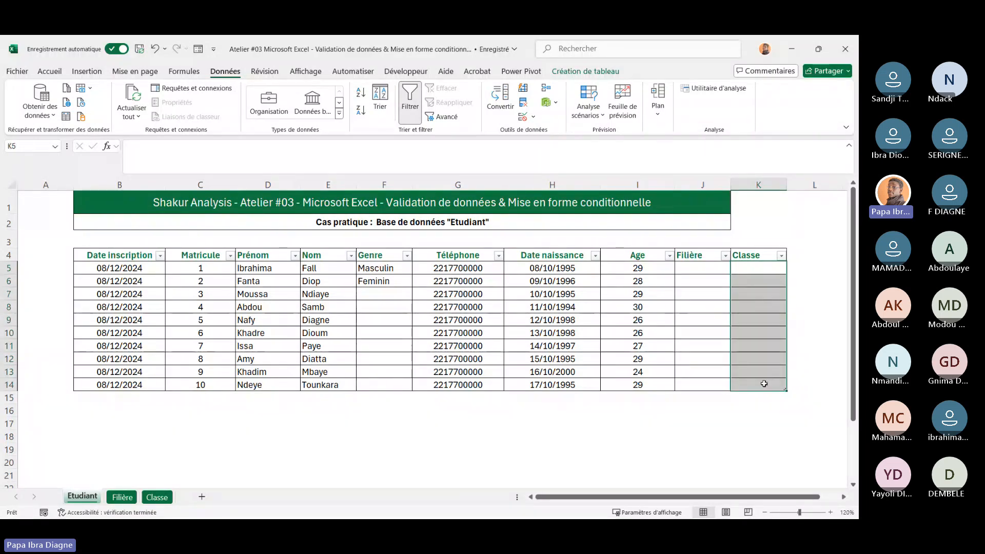
# Select column A on the Classe sheet and try to define the name Liste des classes for it
pyautogui.click(164, 498)
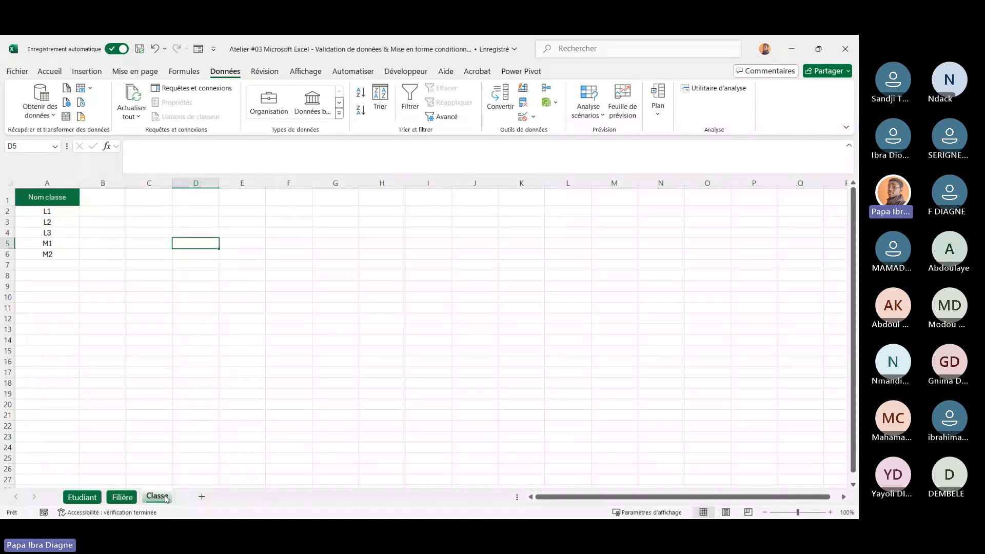
pyautogui.click(53, 182)
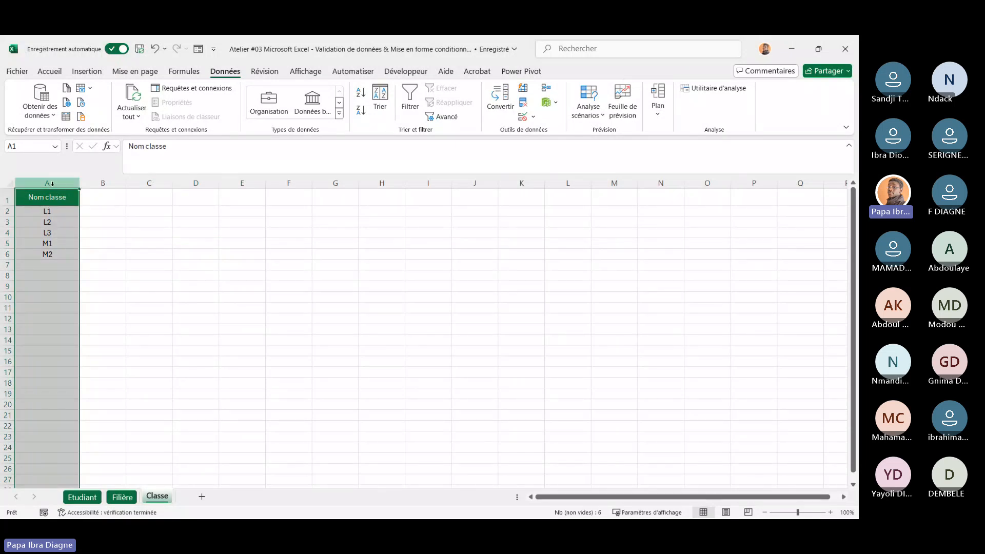
pyautogui.click(184, 71)
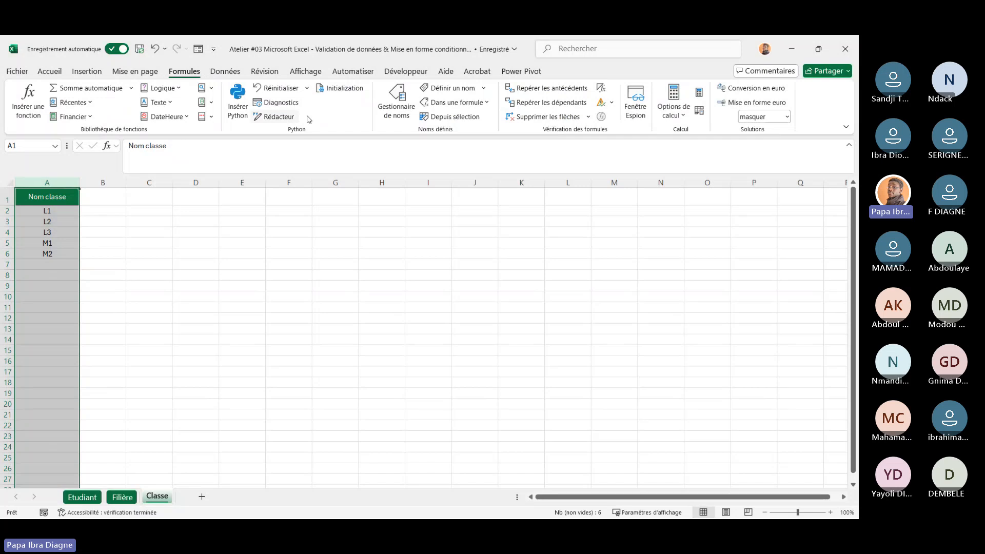
pyautogui.click(456, 96)
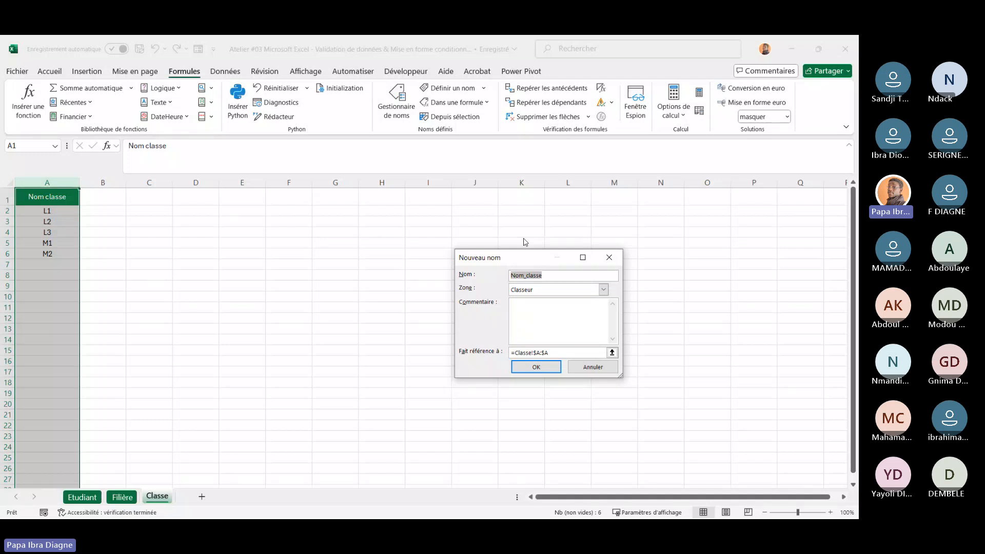
pyautogui.write('Liste ')
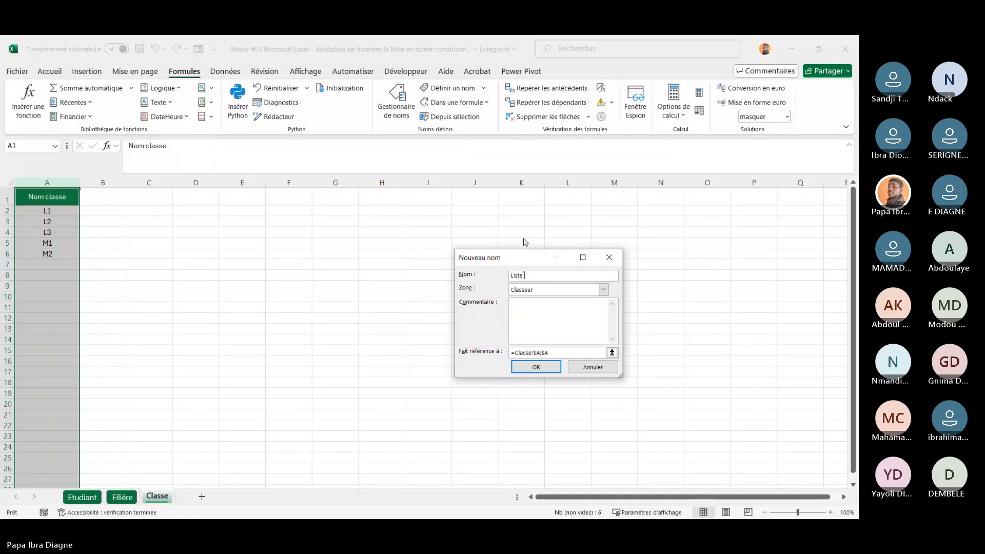
pyautogui.write('des classes')
pyautogui.click(528, 367)
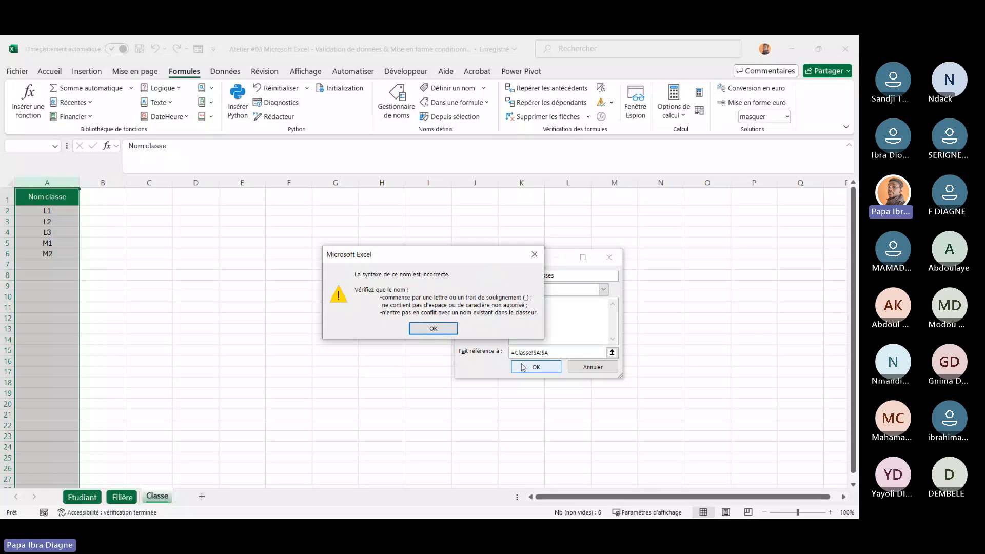
pyautogui.click(535, 254)
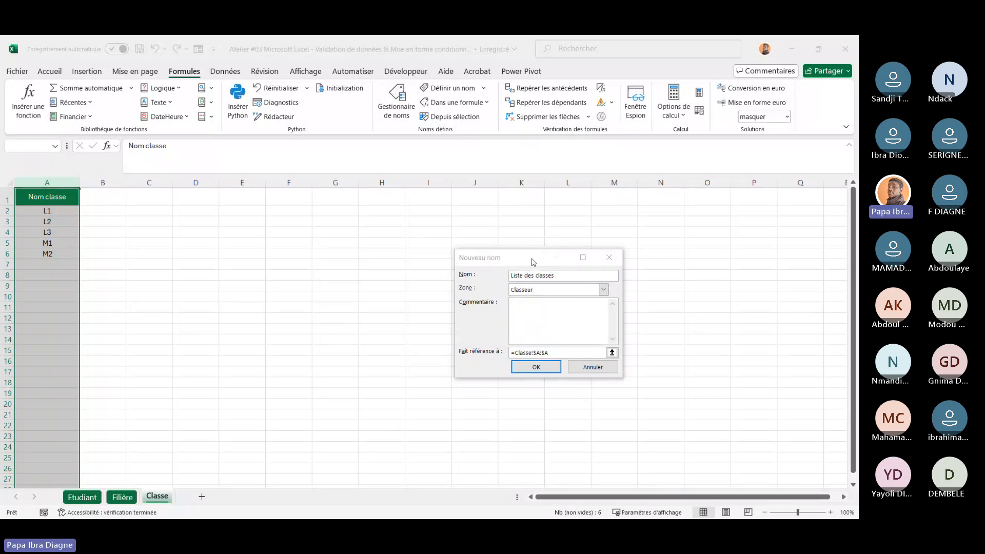
# Remove the spaces so the name reads Listedesclasses and confirm the new name
pyautogui.click(539, 275)
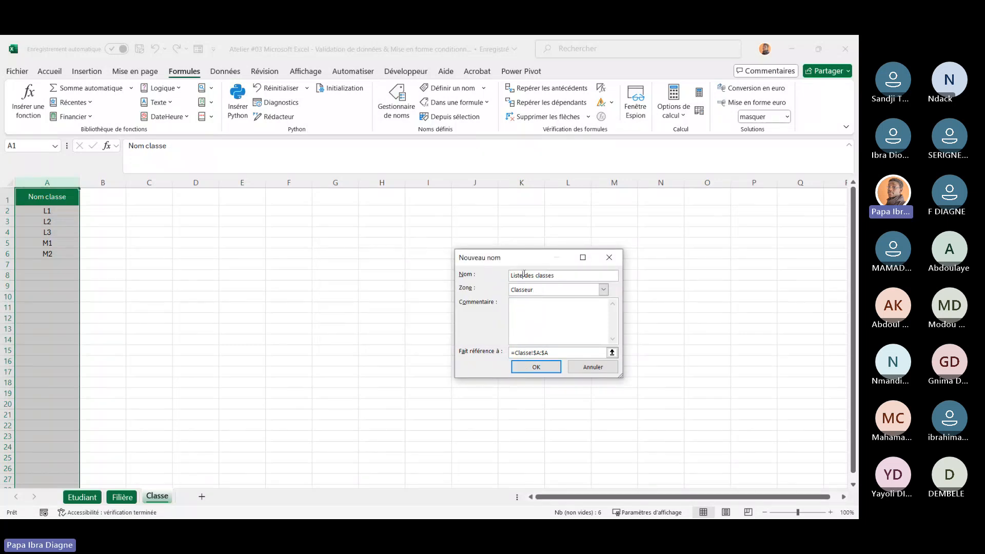
pyautogui.click(525, 275)
pyautogui.press('BackSpace')
pyautogui.click(535, 276)
pyautogui.press('BackSpace')
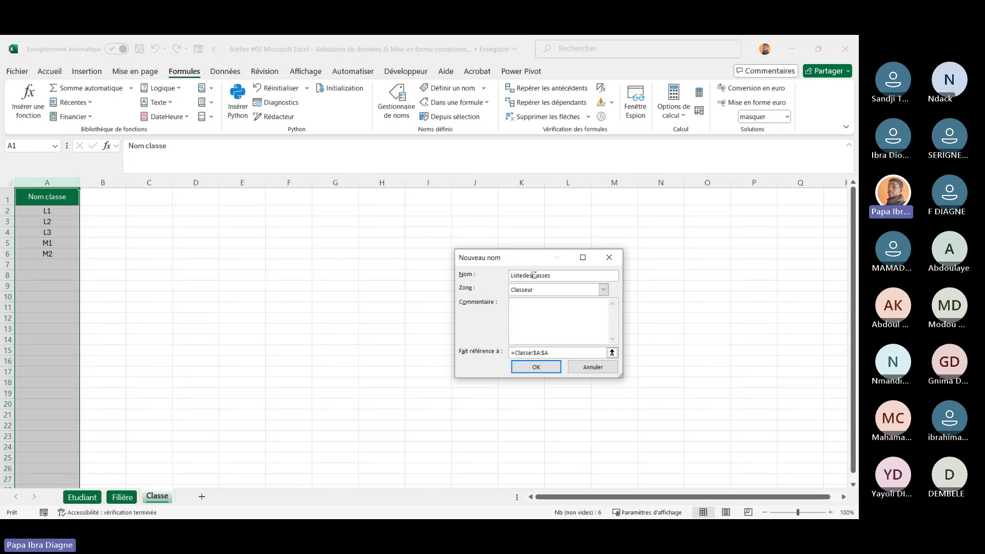
pyautogui.click(536, 367)
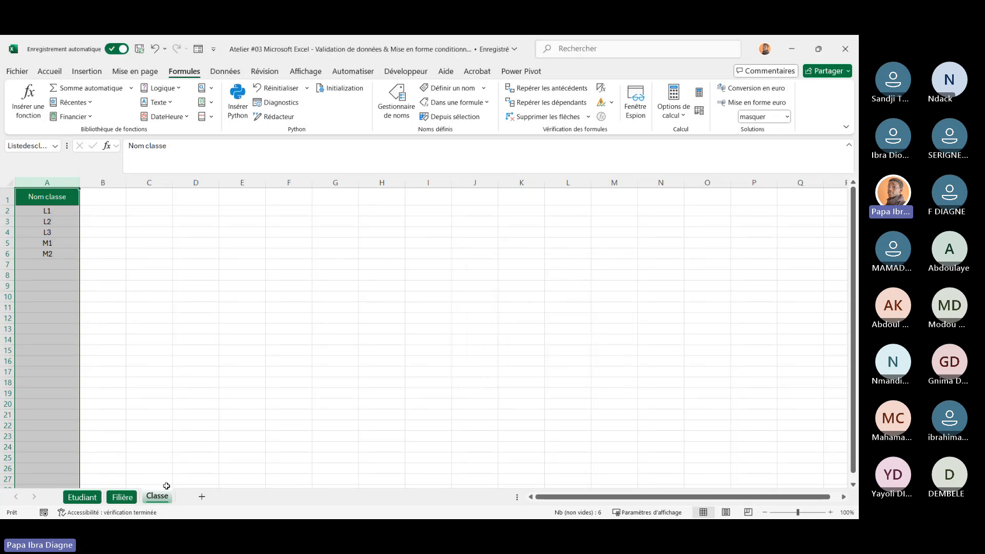
# Apply list data validation to the Classe cells K5:K14 in the Etudiant table with source =Listedesclasses
pyautogui.click(81, 497)
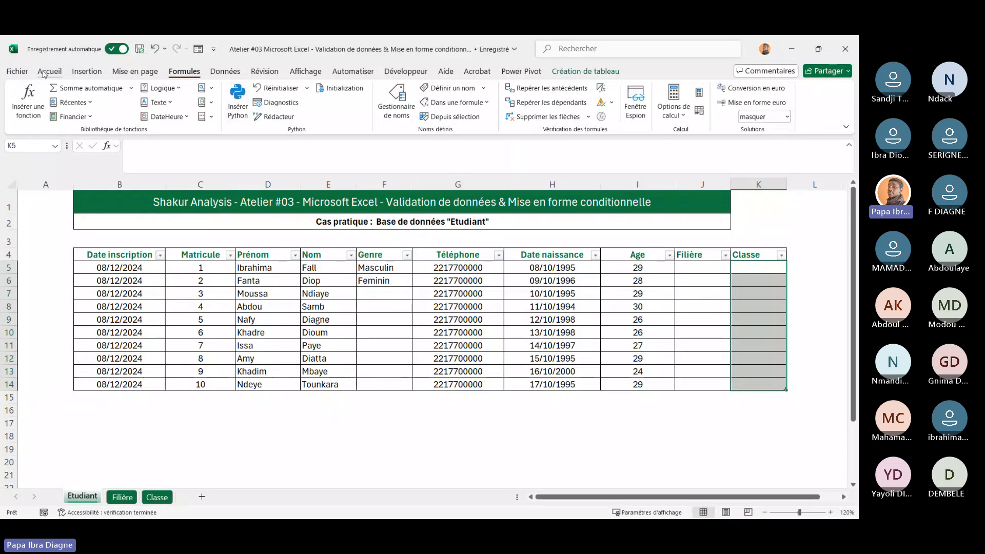
pyautogui.click(225, 70)
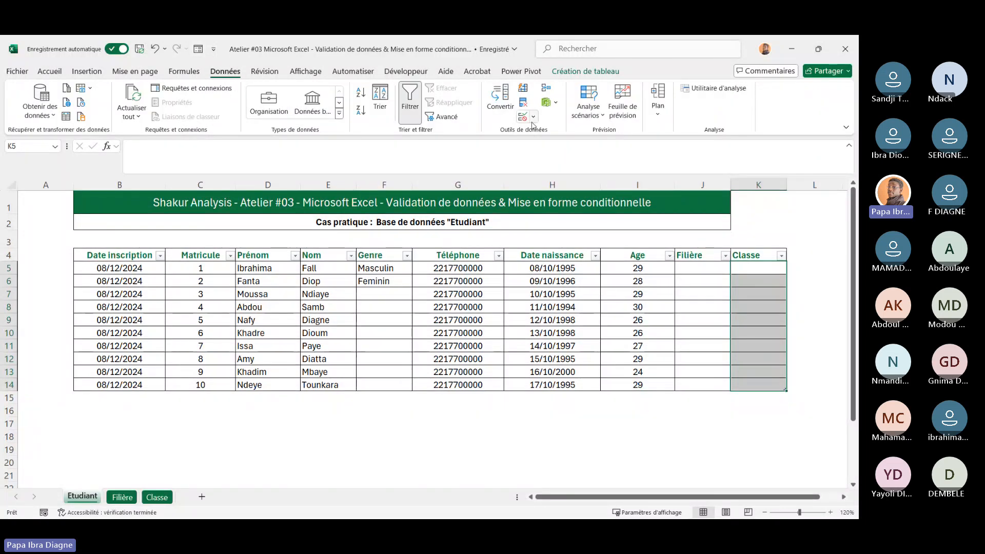
pyautogui.click(533, 117)
pyautogui.click(574, 132)
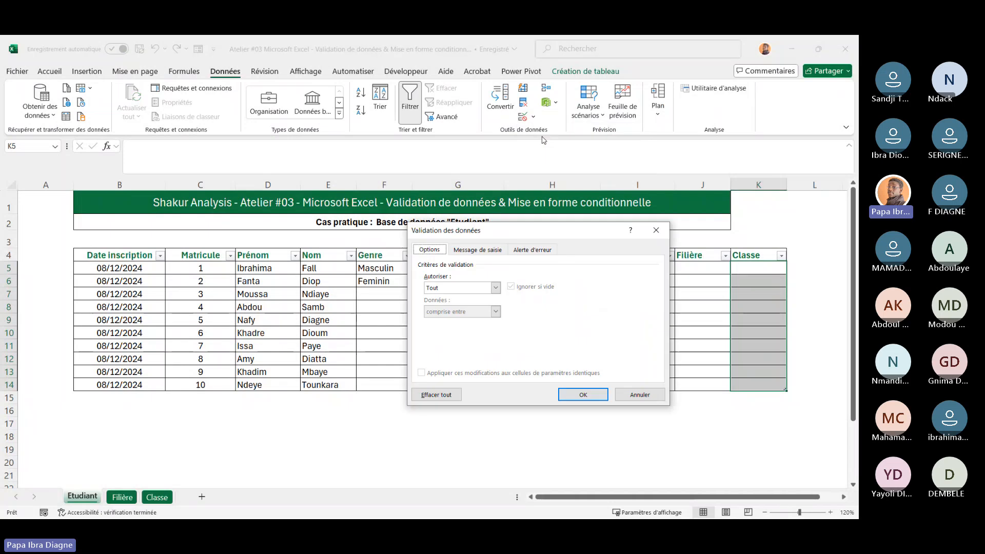
pyautogui.click(497, 288)
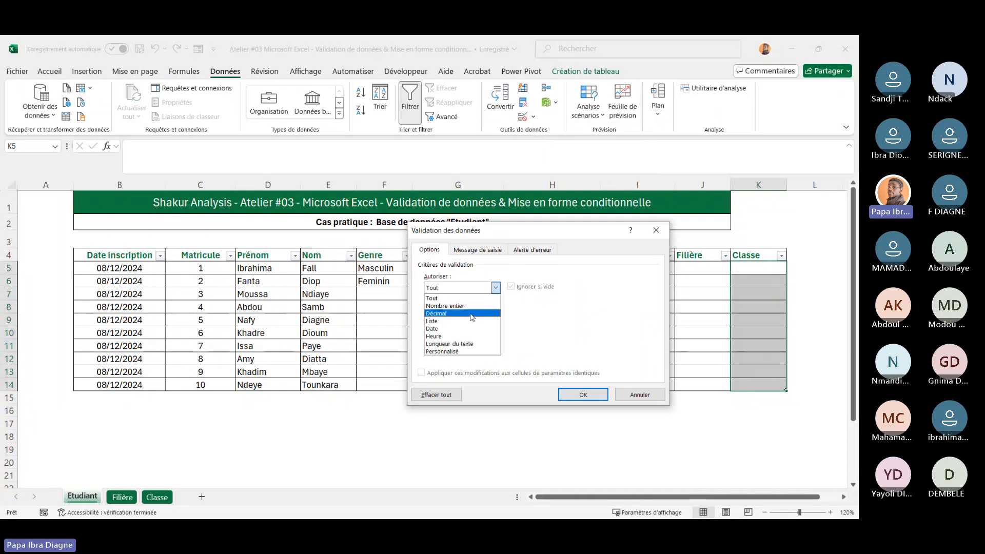
pyautogui.click(490, 316)
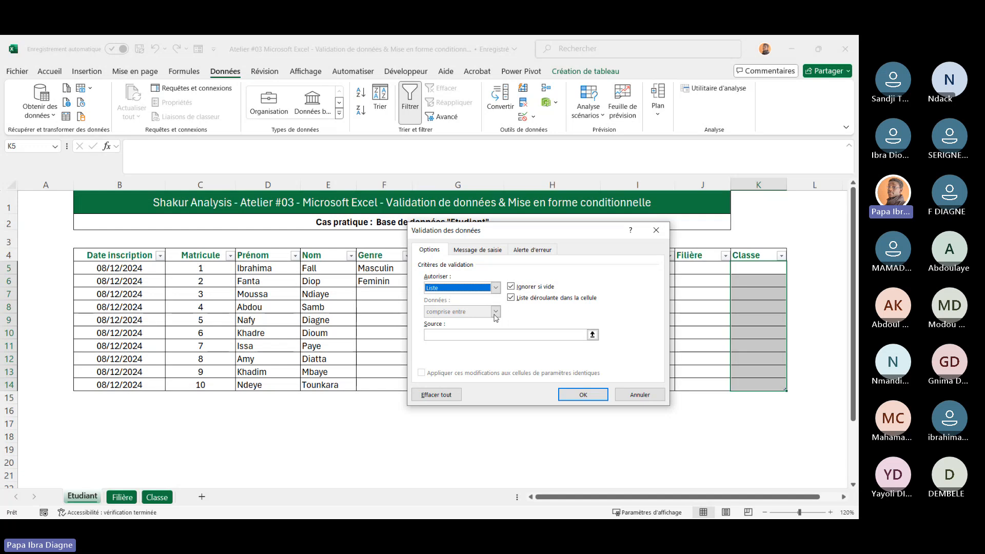
pyautogui.click(460, 336)
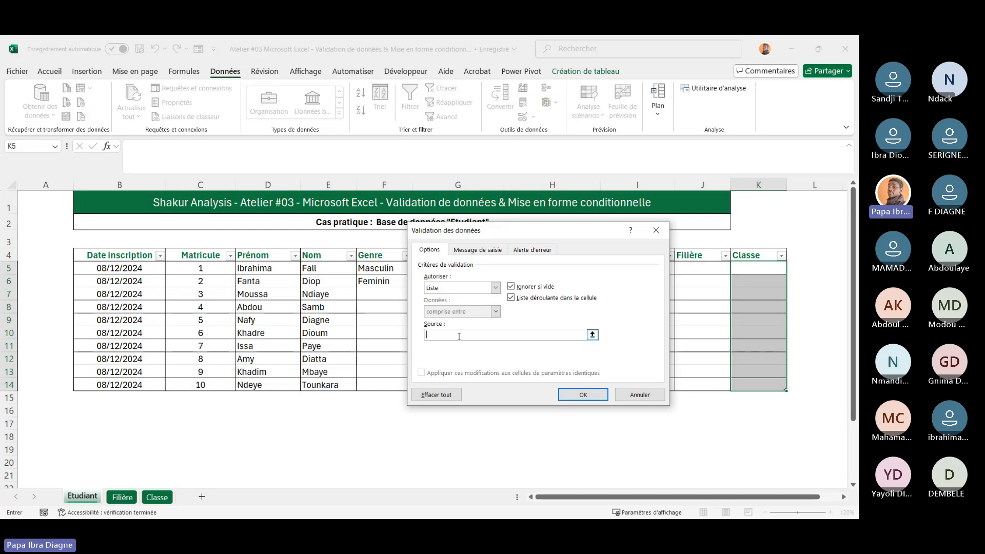
pyautogui.write('=Liste')
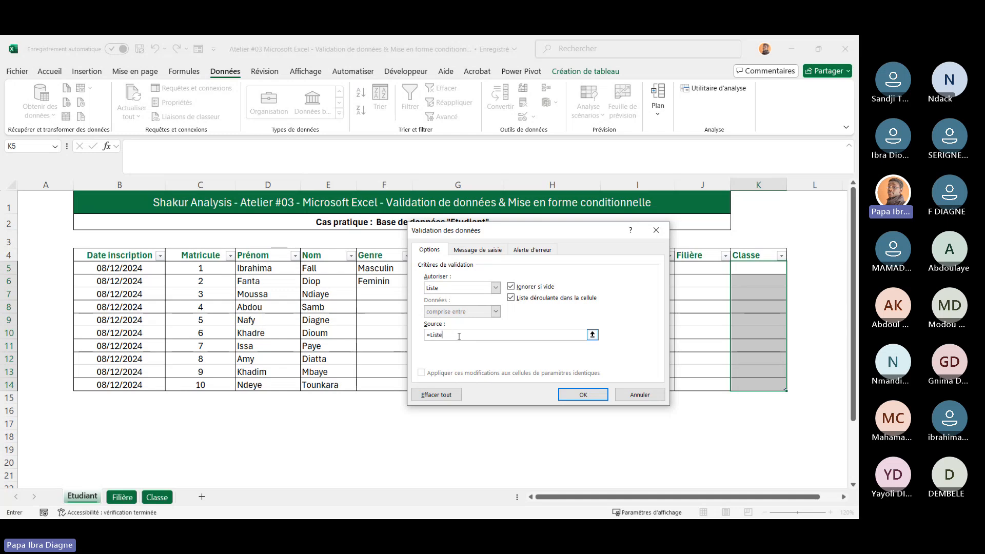
pyautogui.write('desc')
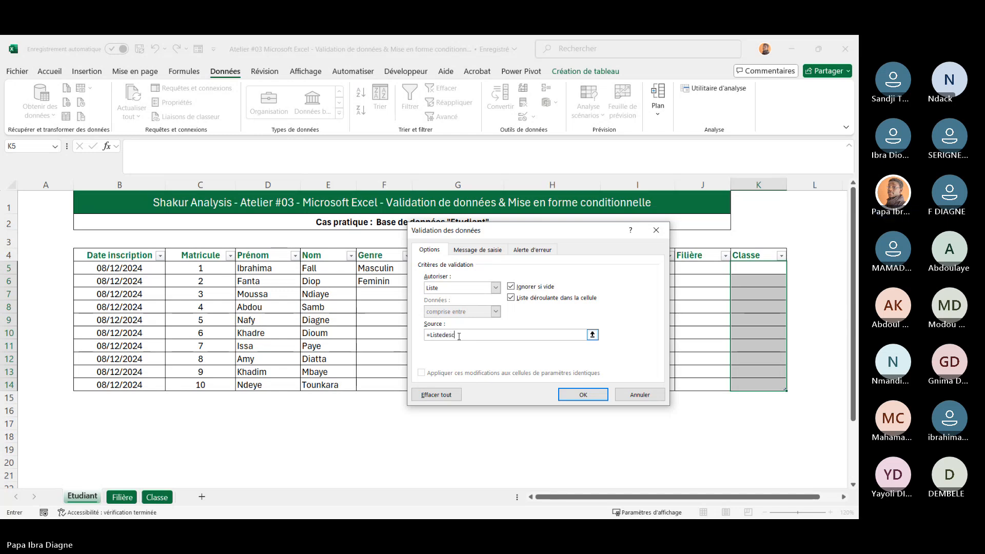
pyautogui.write('lasses')
pyautogui.click(583, 395)
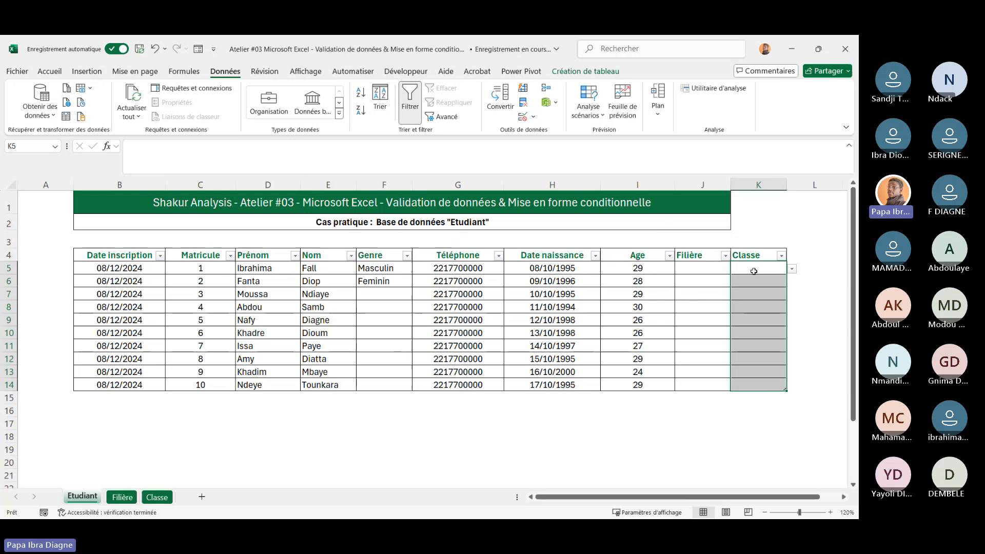
# Open the Classe dropdown in the first student row to check the offered classes
pyautogui.click(792, 269)
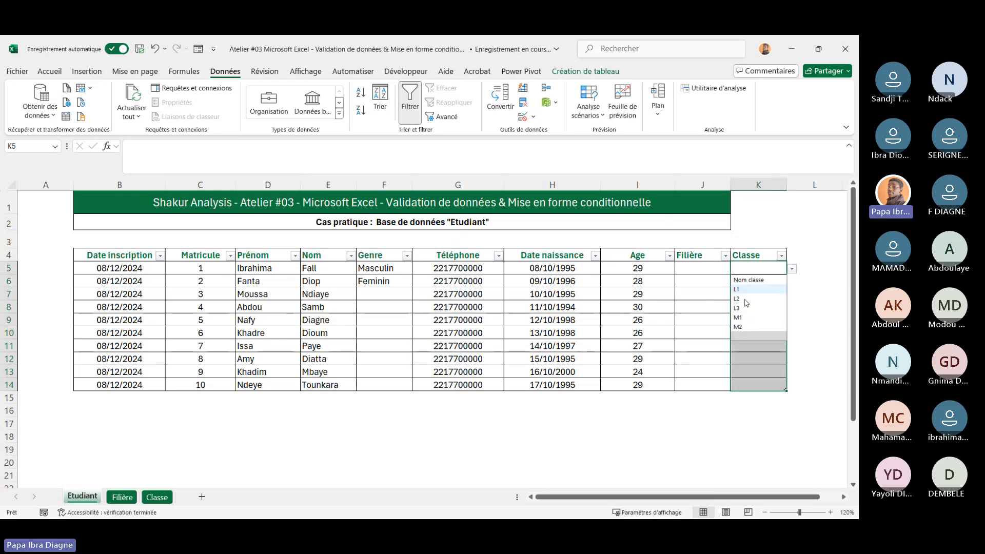
pyautogui.click(437, 448)
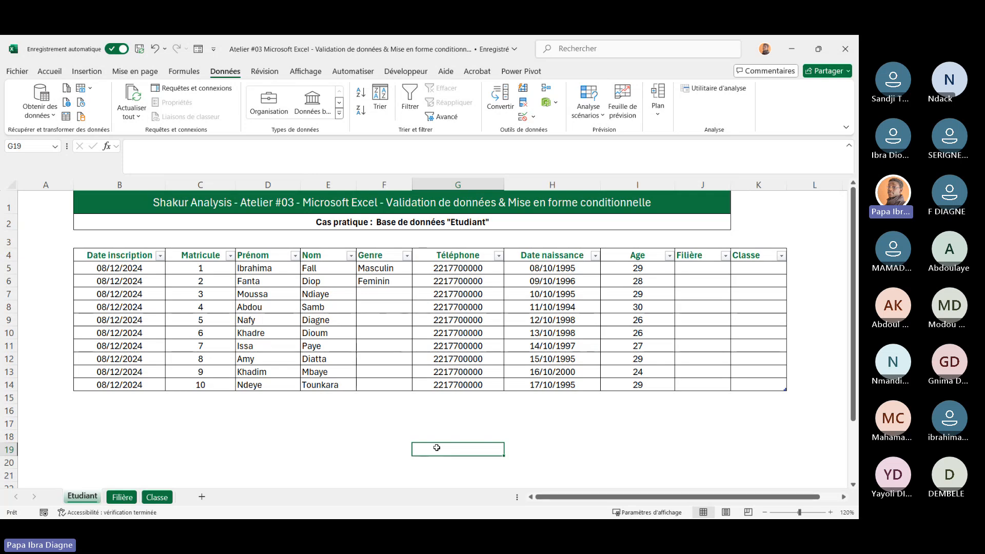
pyautogui.click(756, 317)
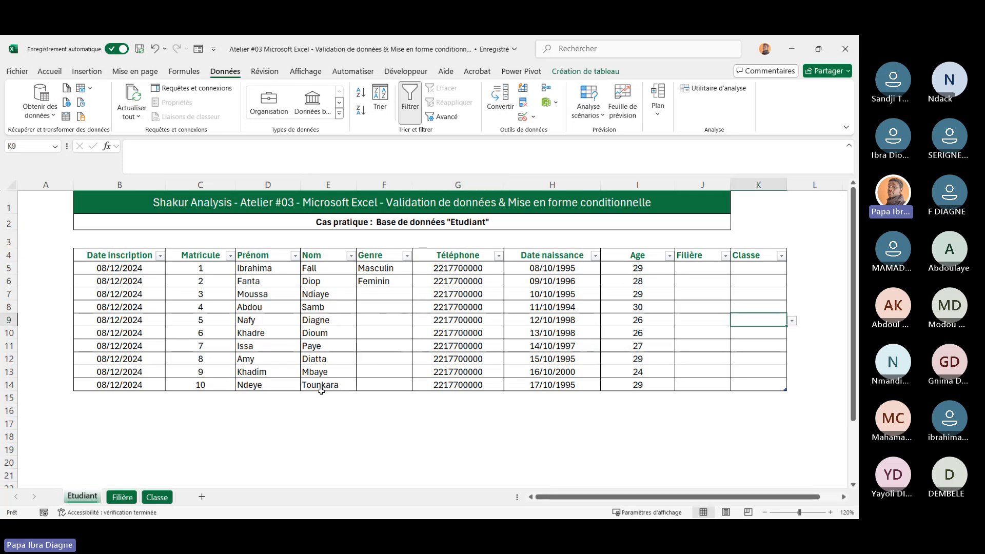
# Delete the M2 entry from the class list on the Classe sheet
pyautogui.click(156, 498)
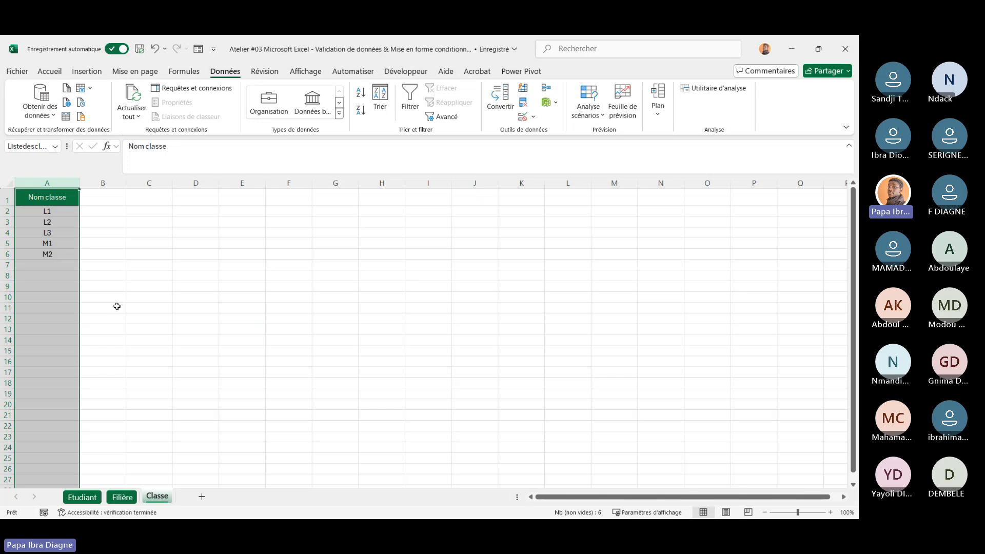
pyautogui.click(84, 242)
pyautogui.click(6, 255)
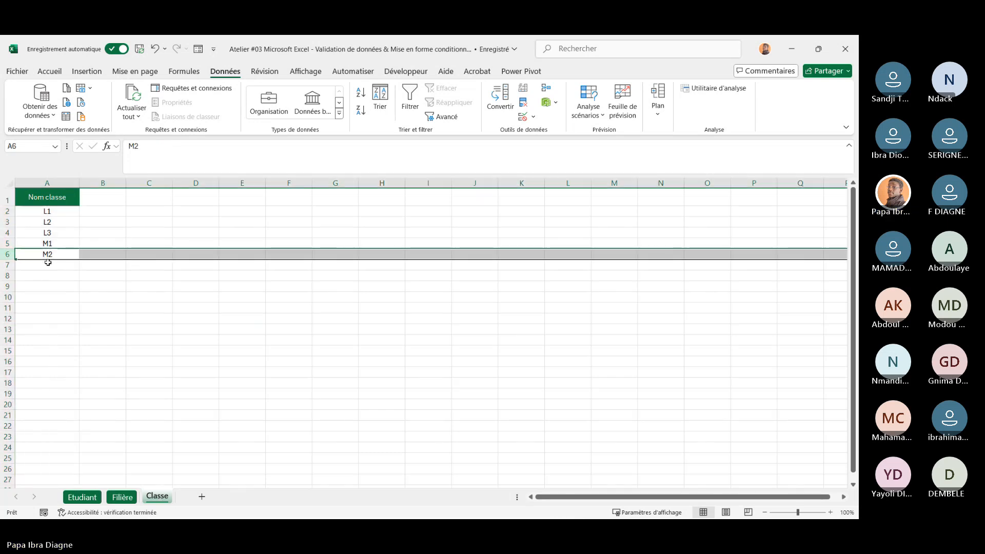
pyautogui.press('Delete')
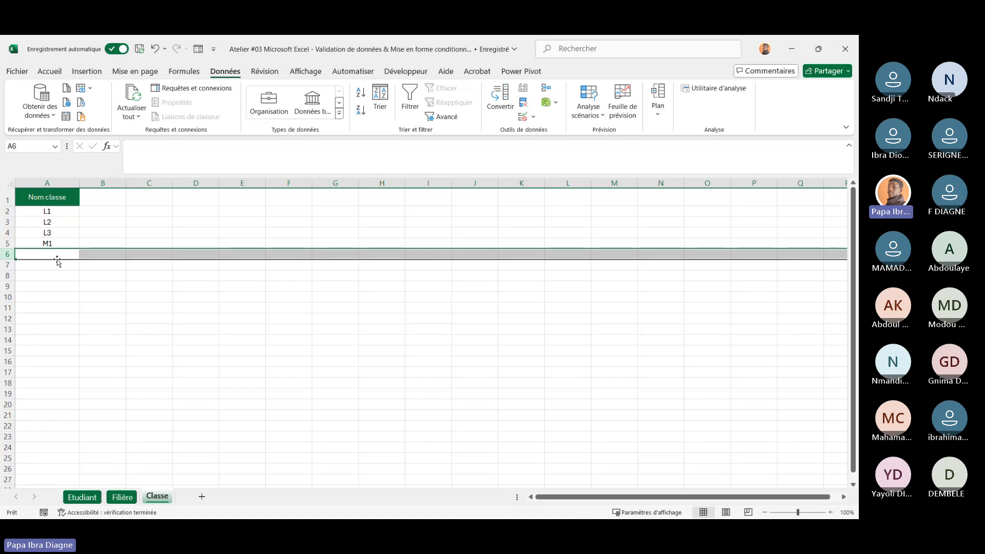
pyautogui.click(212, 361)
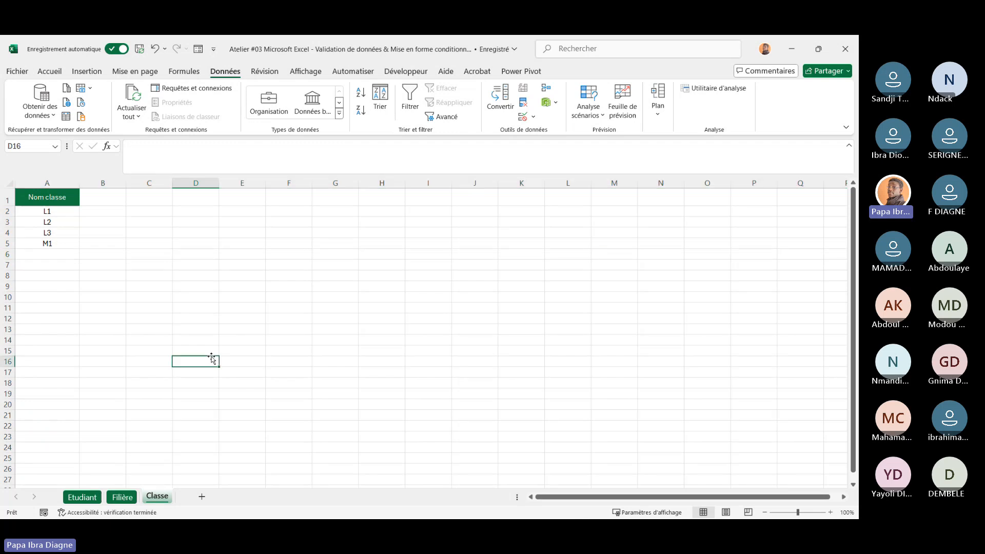
# Open the first student's Classe dropdown to see how the list reflects the deletion
pyautogui.click(97, 494)
pyautogui.click(787, 270)
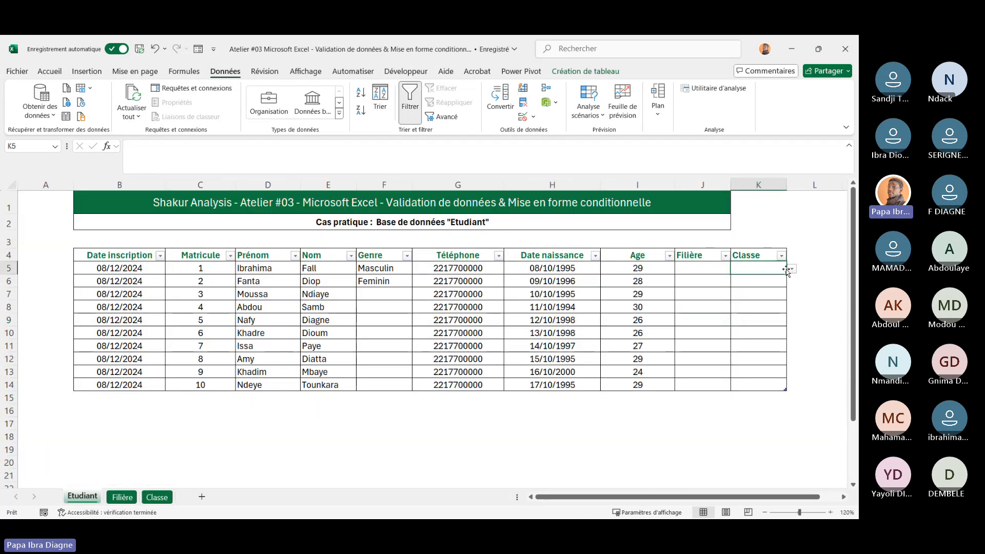
pyautogui.click(791, 269)
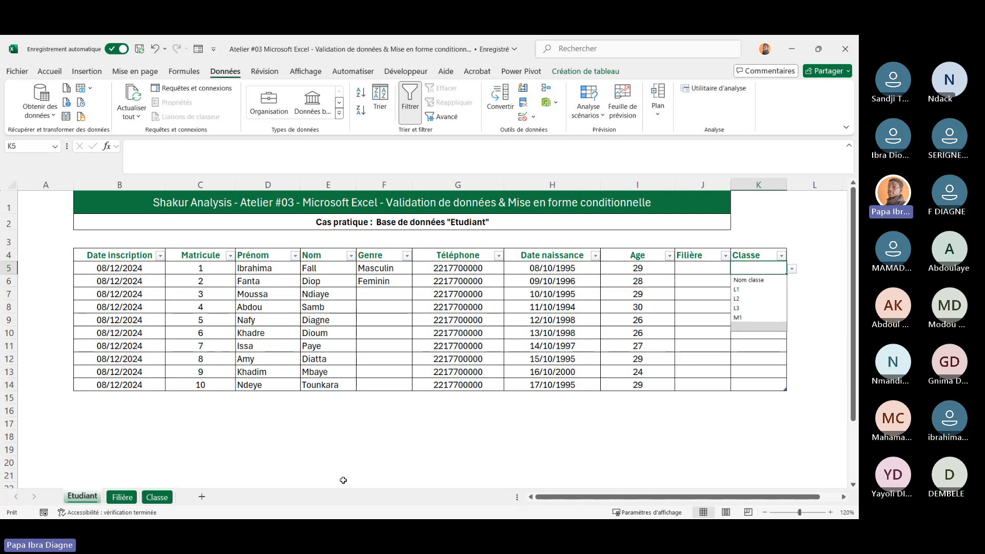
# Re-enter M2 in cell A6 of the Classe sheet
pyautogui.click(157, 497)
pyautogui.click(50, 255)
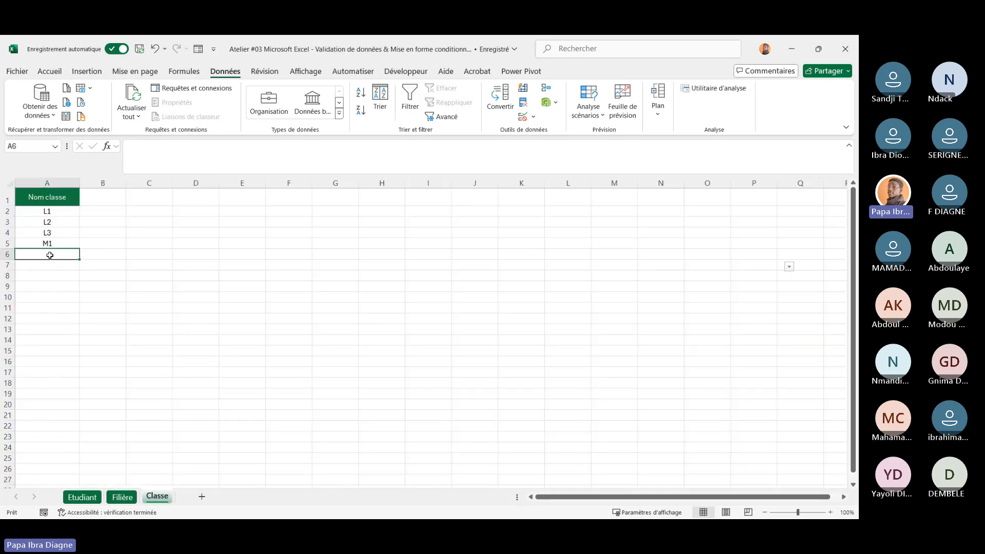
pyautogui.write('M2')
pyautogui.click(167, 321)
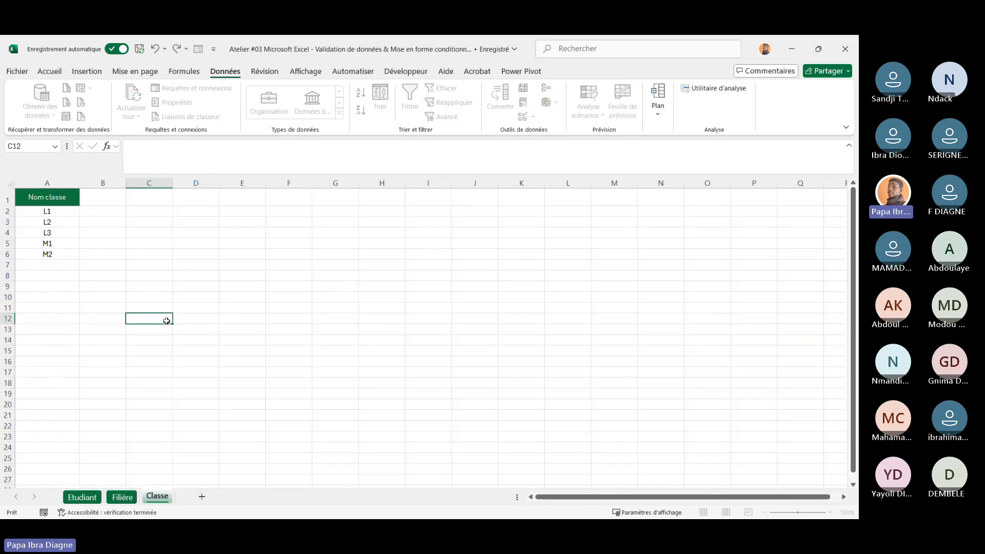
# Open the first student's Classe dropdown again to check the restored class list
pyautogui.click(82, 497)
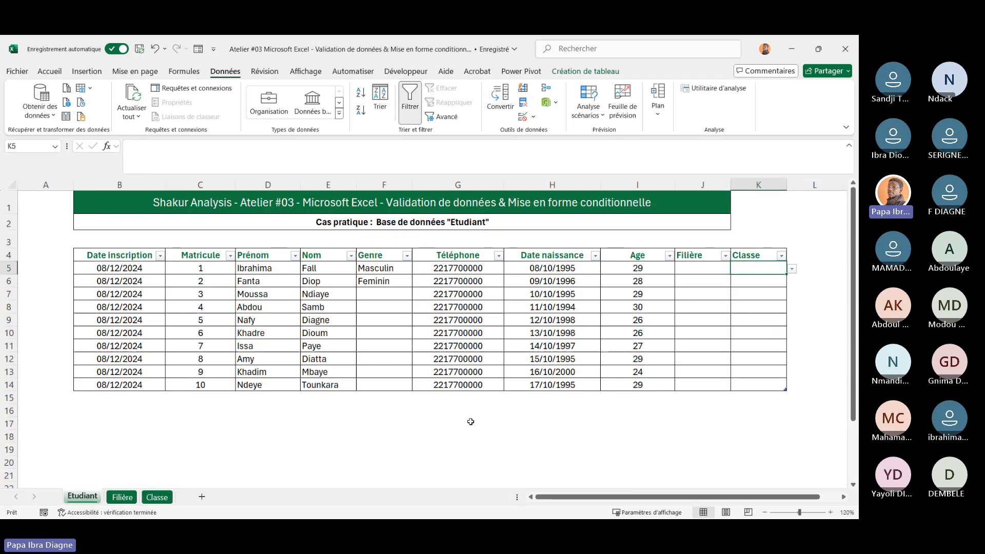
pyautogui.click(793, 269)
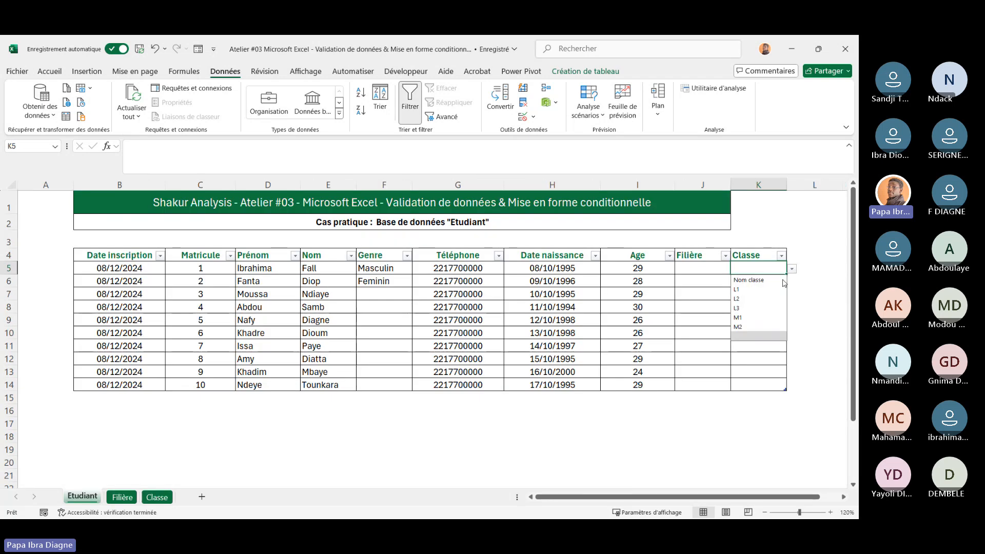
pyautogui.click(606, 364)
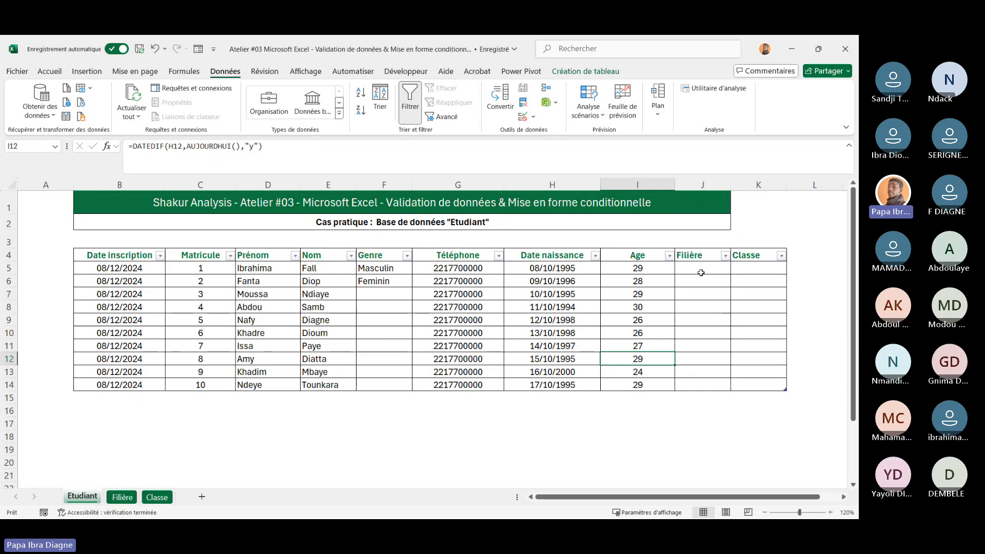
# Select the Filière cells J5:J13 and review their data validation settings
pyautogui.moveTo(701, 268); pyautogui.dragTo(710, 366)
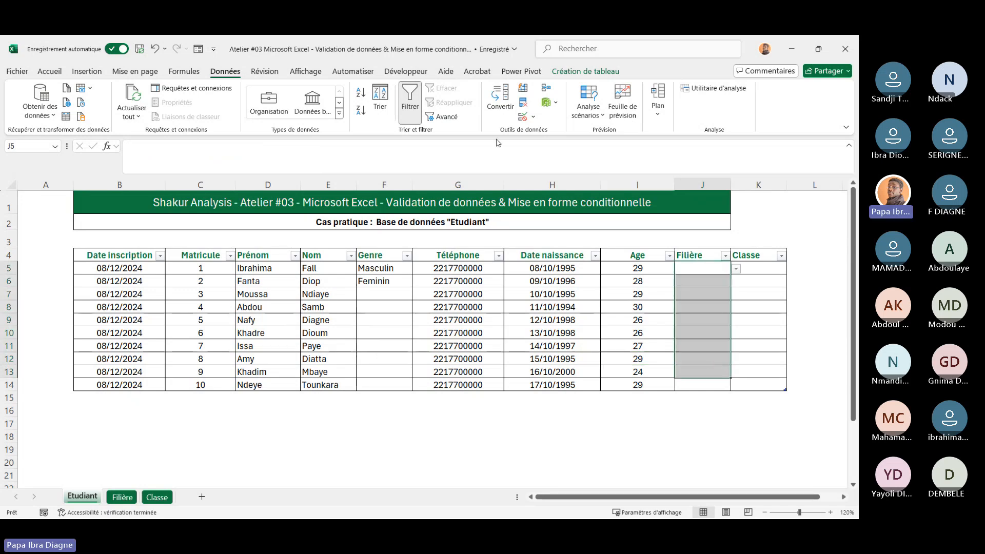
pyautogui.click(538, 118)
pyautogui.click(552, 134)
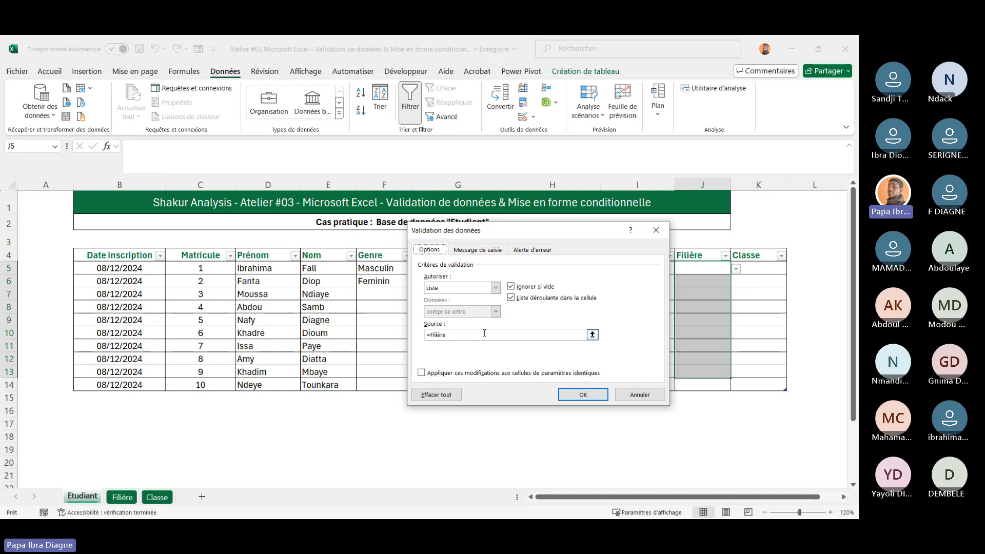
pyautogui.click(656, 230)
# Inspect the list on the Filière sheet and re-check the Filière cells' validation source
pyautogui.click(133, 499)
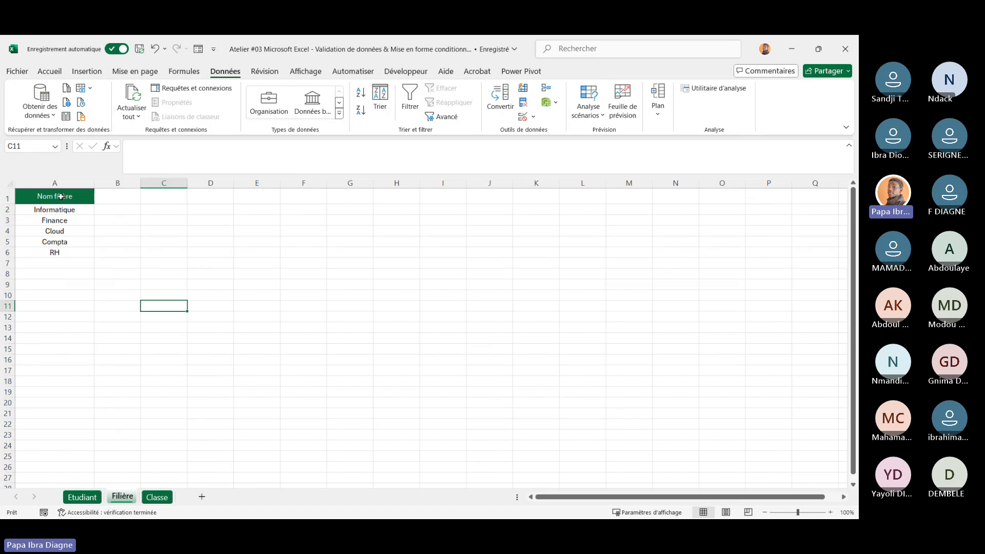
pyautogui.click(59, 217)
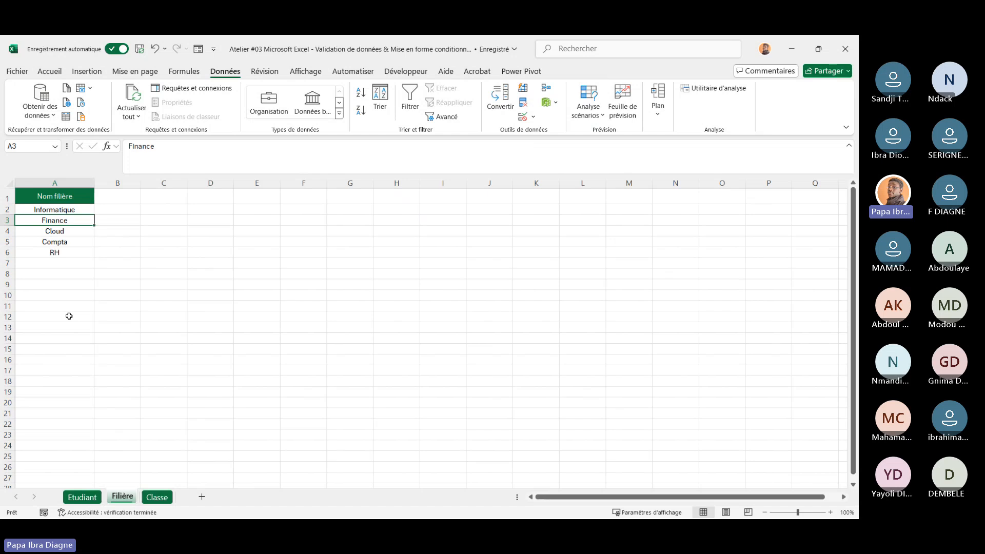
pyautogui.click(84, 497)
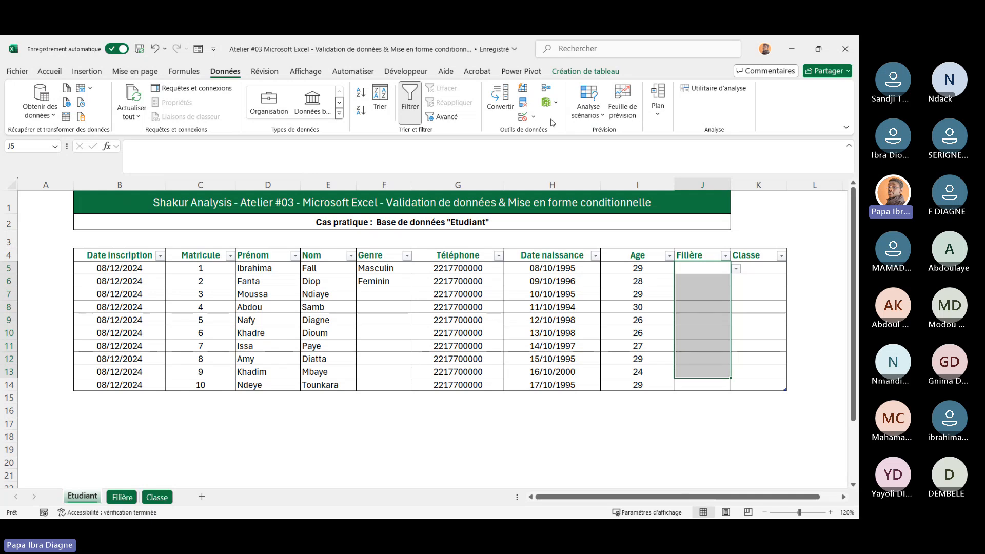
pyautogui.click(529, 117)
pyautogui.click(564, 133)
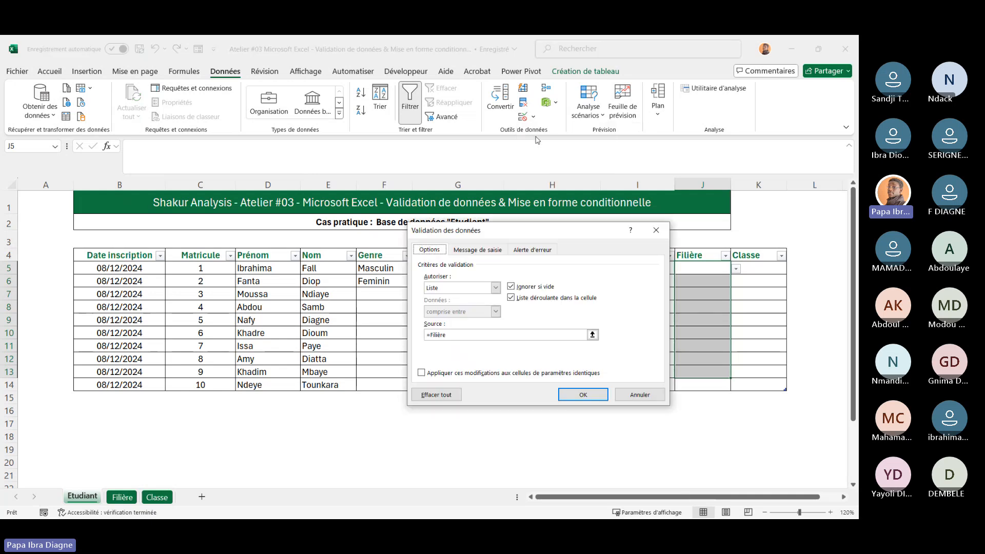
pyautogui.click(632, 399)
# Open data validation for an empty cell and browse the Allow list, input message and error alert tabs, then cancel
pyautogui.click(329, 436)
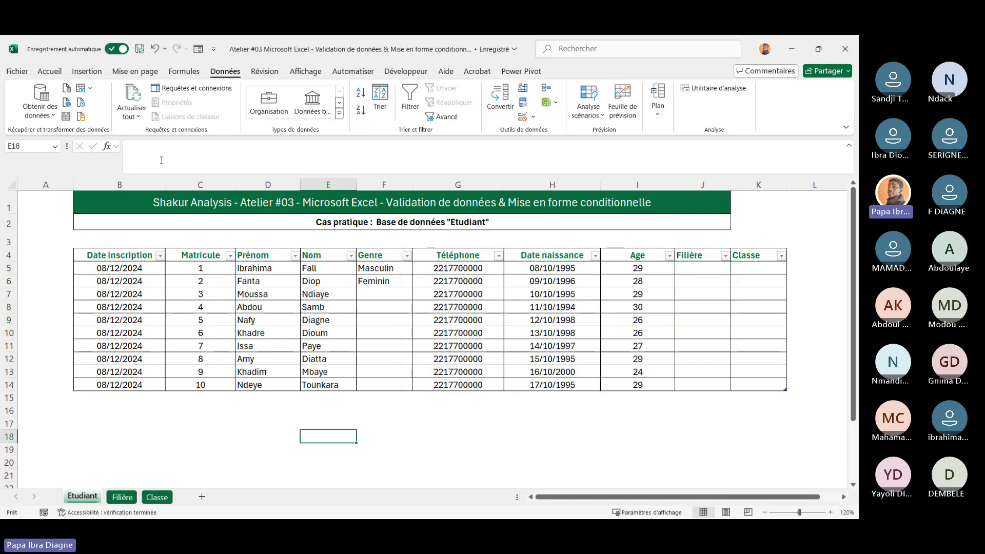
pyautogui.click(535, 119)
pyautogui.click(557, 127)
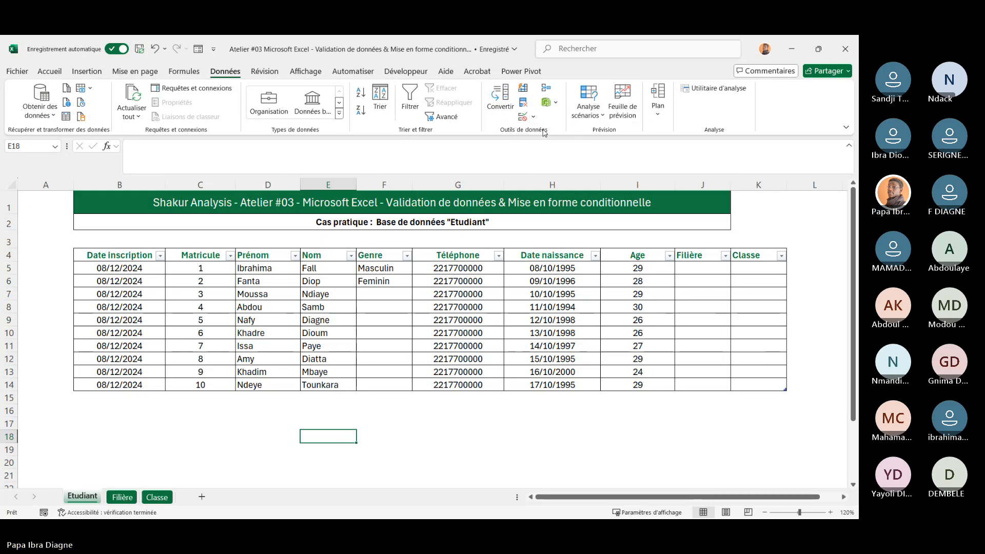
pyautogui.moveTo(509, 233); pyautogui.dragTo(268, 229)
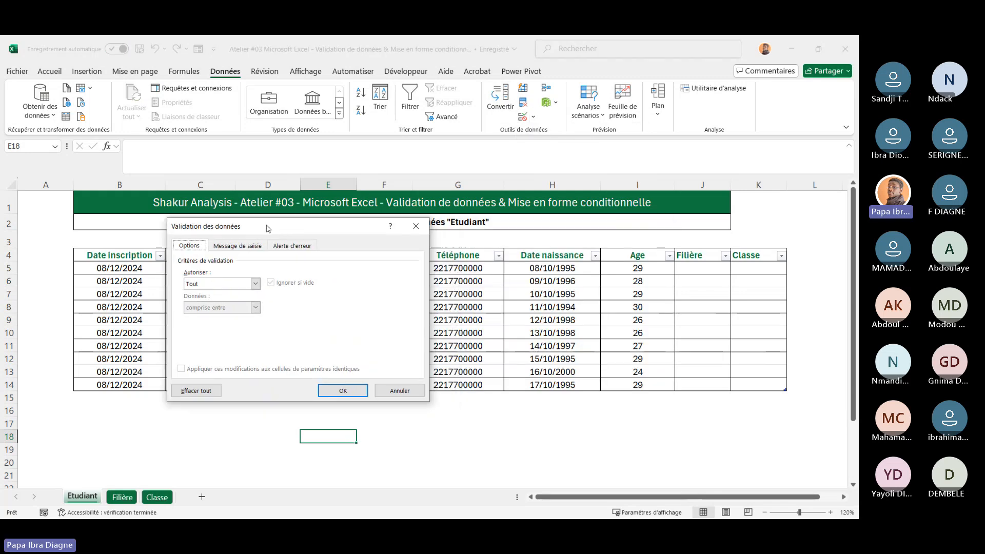
pyautogui.click(256, 285)
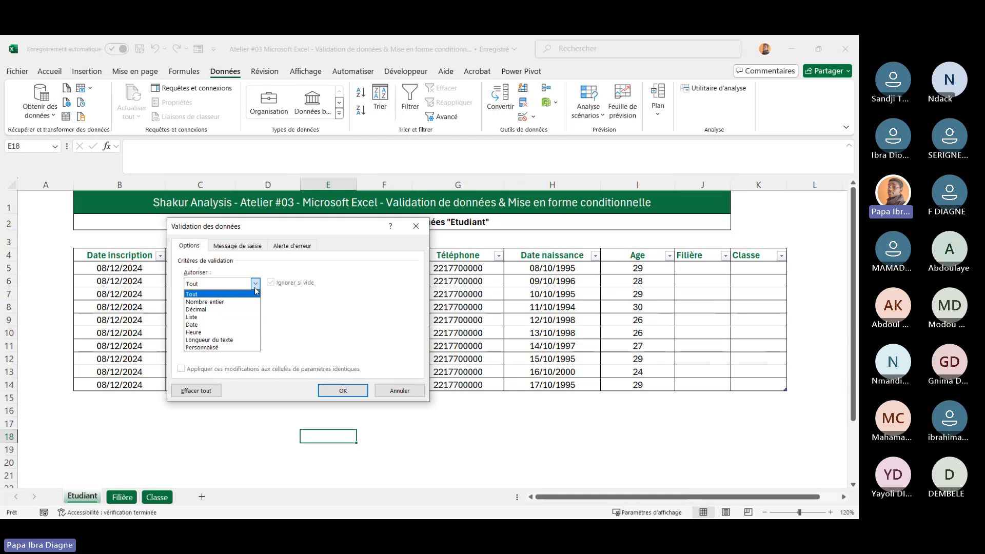
pyautogui.click(320, 314)
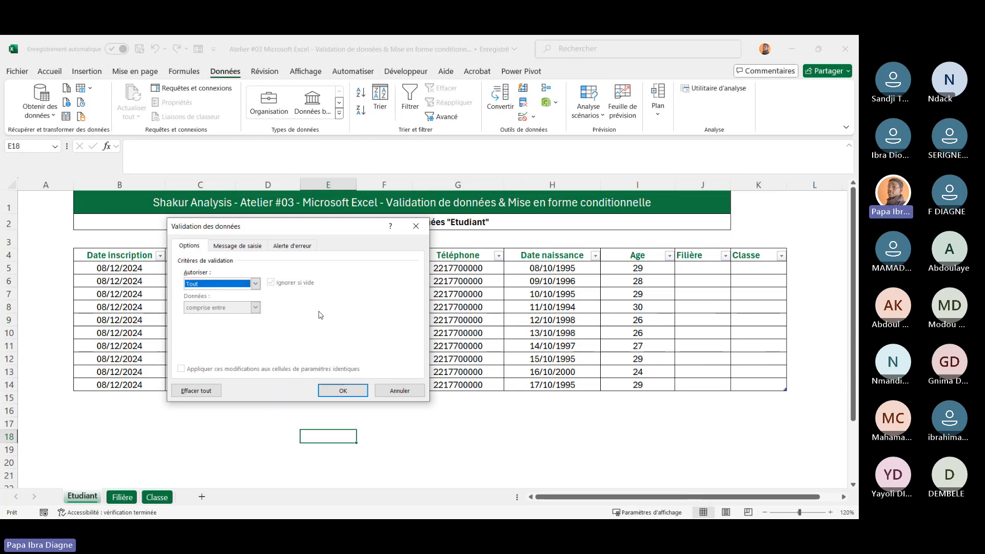
pyautogui.click(255, 285)
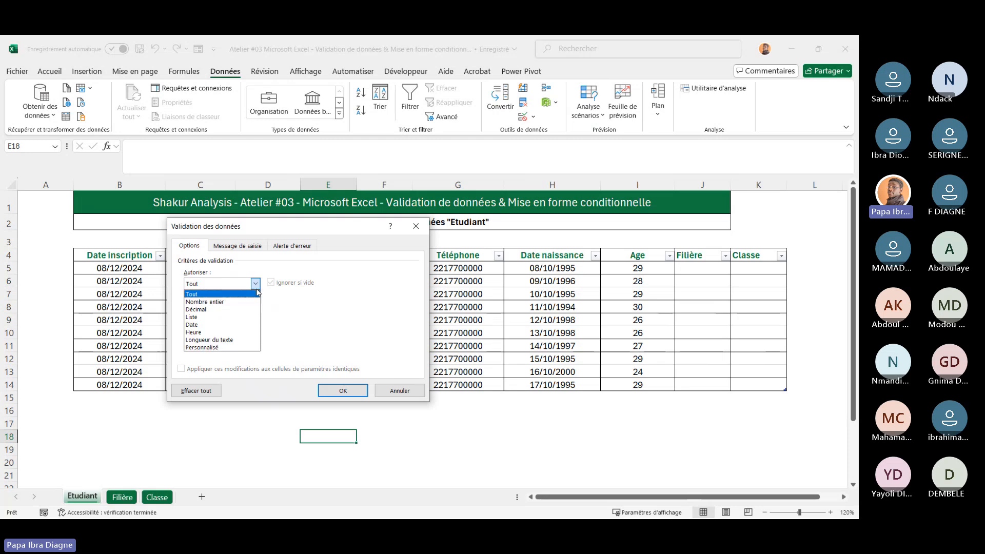
pyautogui.click(321, 312)
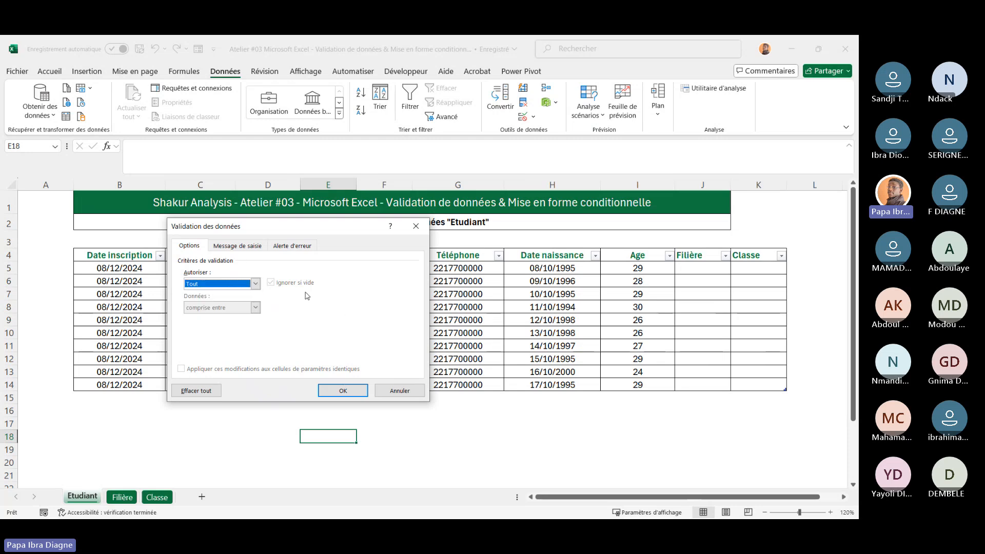
pyautogui.click(236, 253)
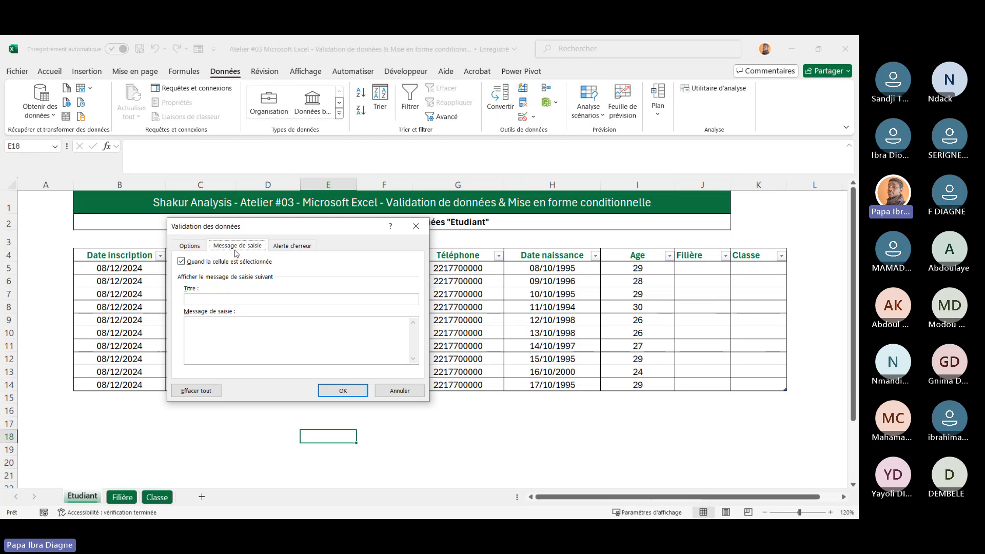
pyautogui.click(299, 249)
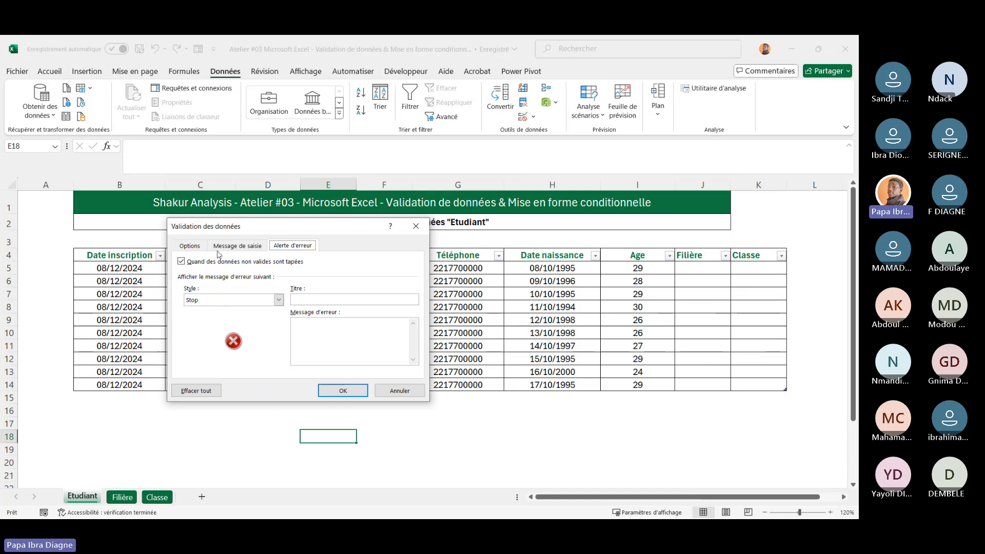
pyautogui.click(189, 246)
pyautogui.click(259, 284)
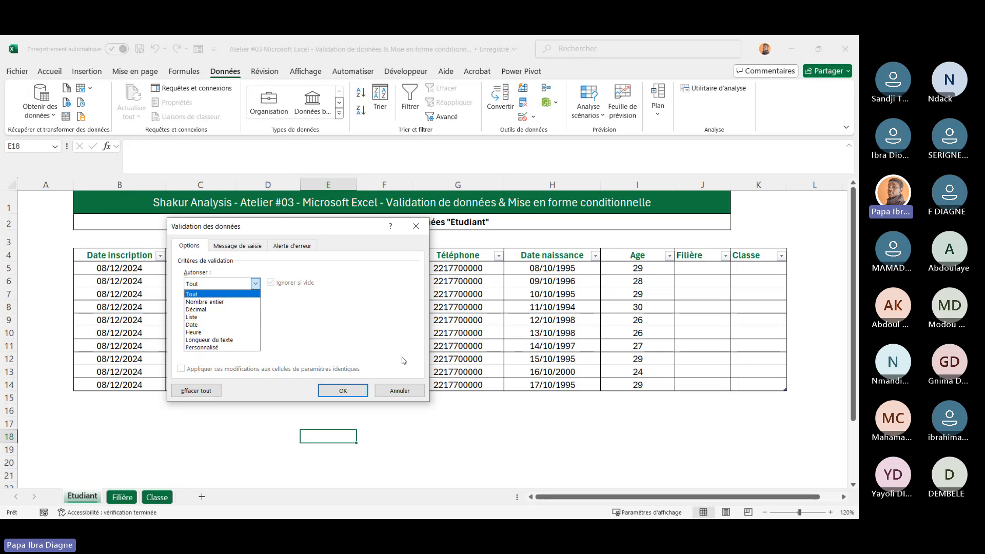
pyautogui.click(399, 390)
pyautogui.click(399, 389)
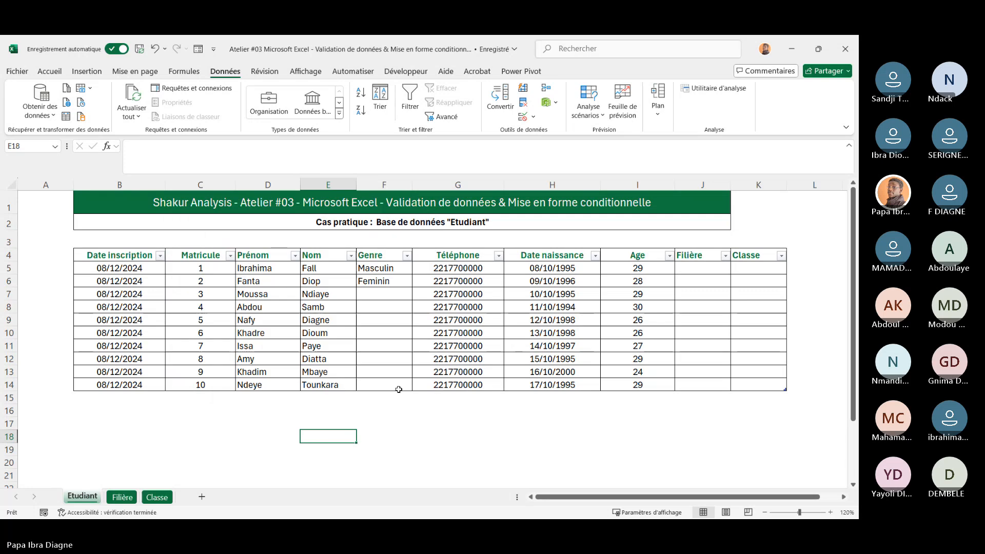
# Set Genre in F7 to Masculin from its dropdown and copy it into F8
pyautogui.moveTo(383, 268); pyautogui.dragTo(383, 385)
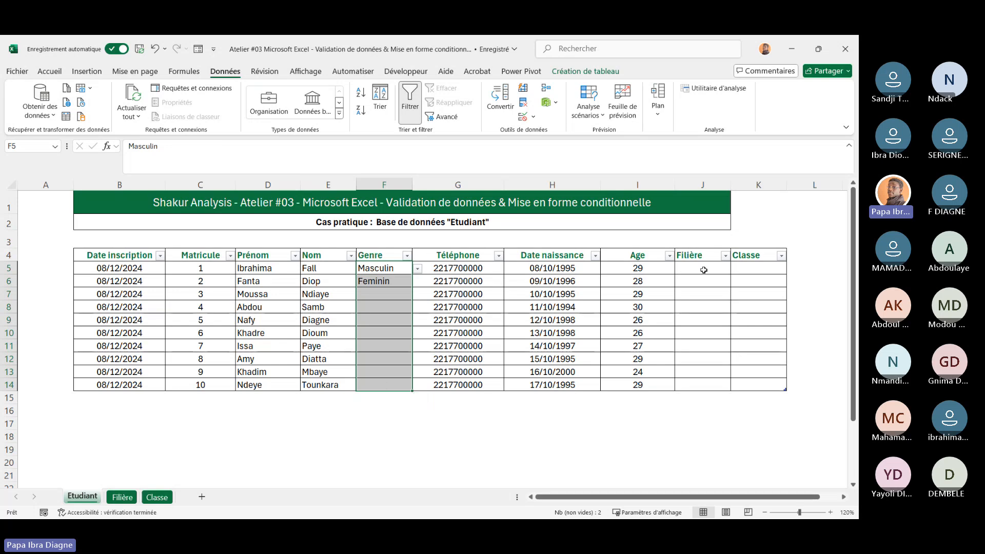
pyautogui.moveTo(701, 268); pyautogui.dragTo(754, 354)
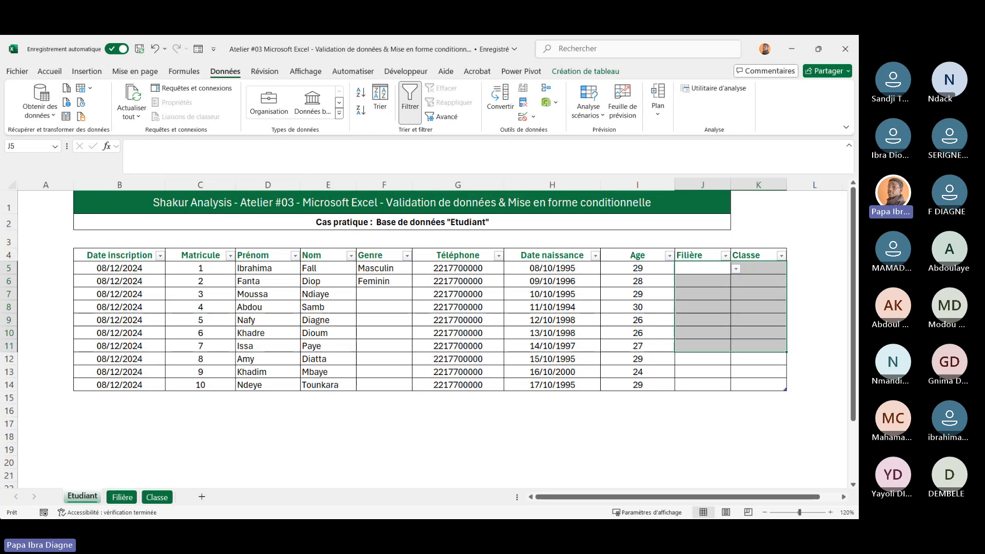
pyautogui.click(379, 297)
pyautogui.click(418, 295)
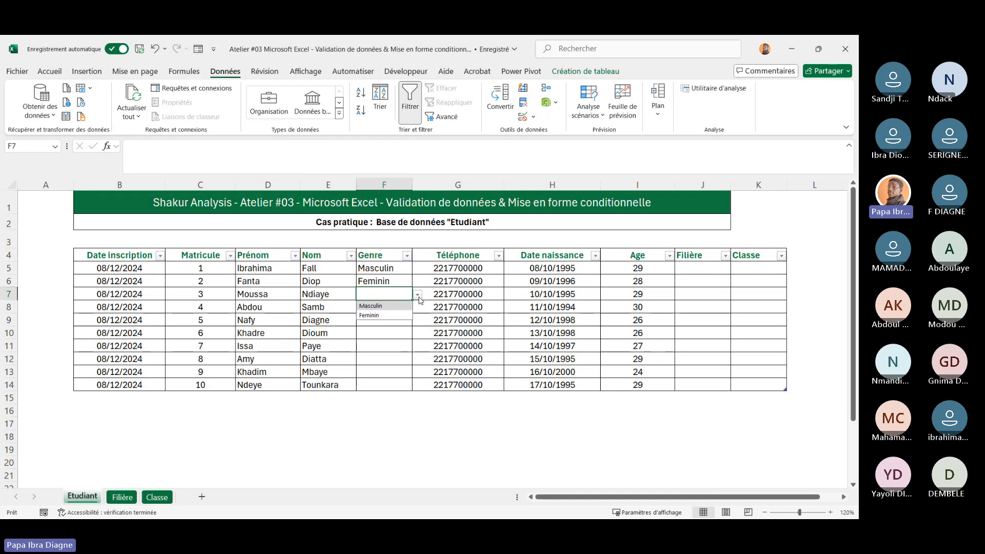
pyautogui.click(396, 308)
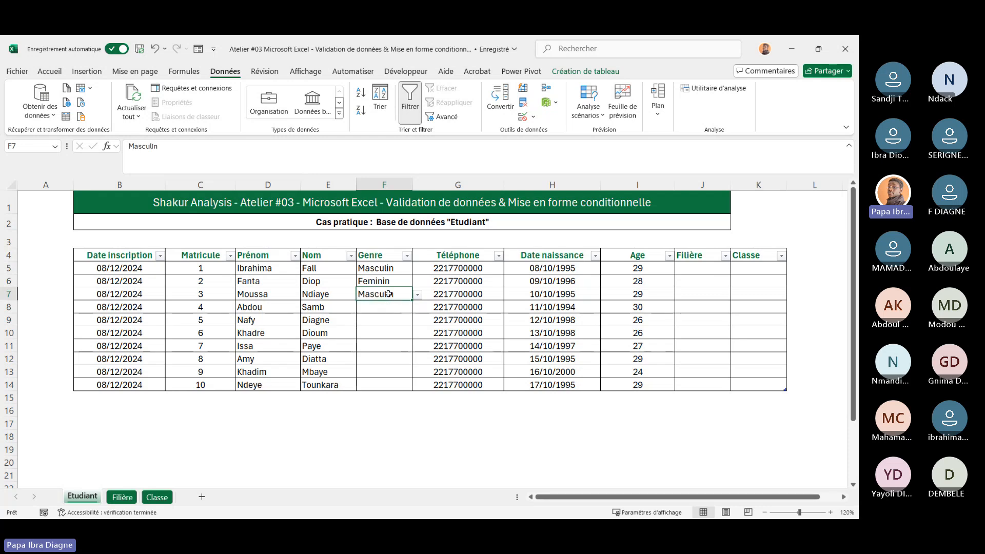
pyautogui.hotkey('ctrl', 'c')
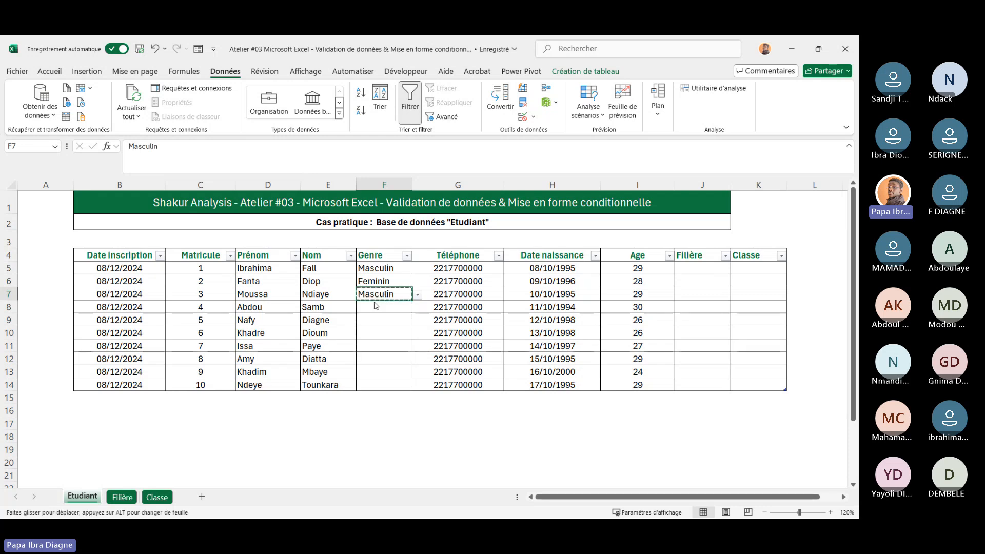
pyautogui.click(390, 307)
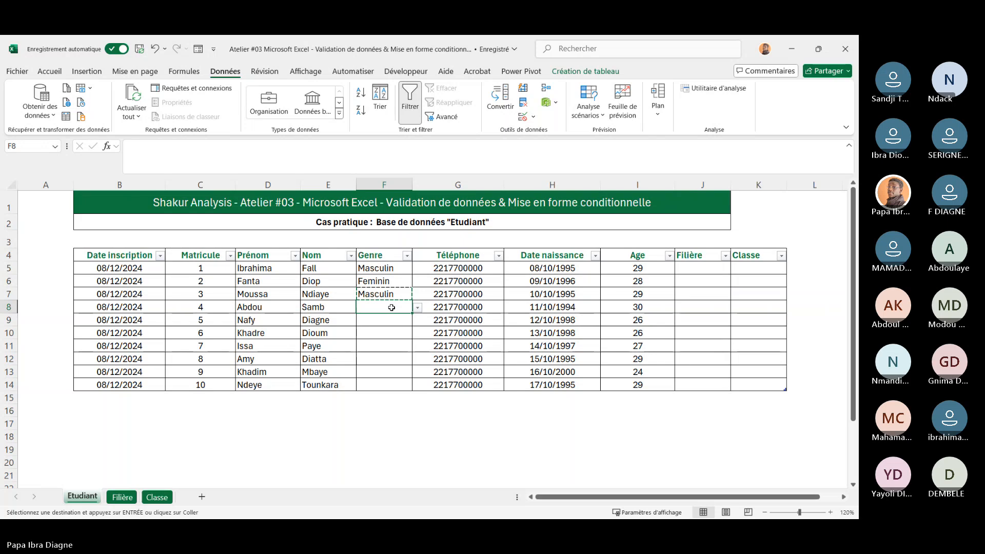
pyautogui.hotkey('ctrl', 'v')
# Pick Feminin for F9 and Masculin for F10 and F11 from the Genre dropdowns
pyautogui.click(368, 319)
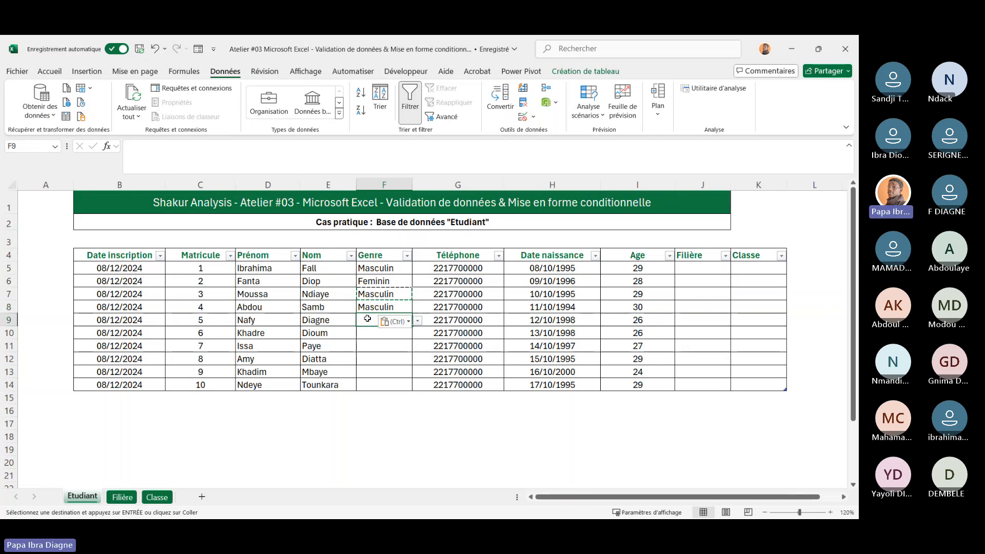
pyautogui.click(418, 321)
pyautogui.click(388, 343)
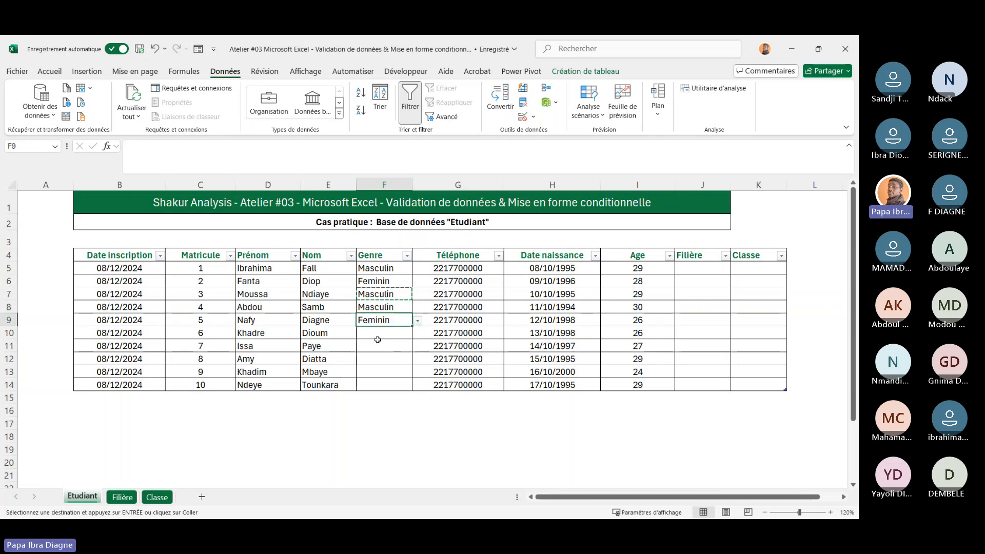
pyautogui.moveTo(401, 335); pyautogui.dragTo(418, 335)
pyautogui.click(418, 335)
pyautogui.click(377, 345)
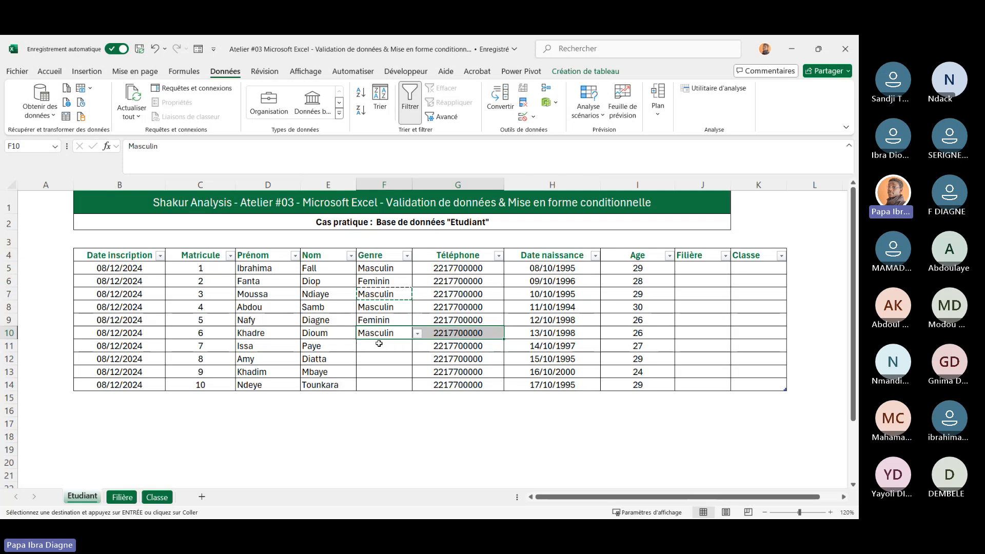
pyautogui.click(393, 345)
pyautogui.click(418, 346)
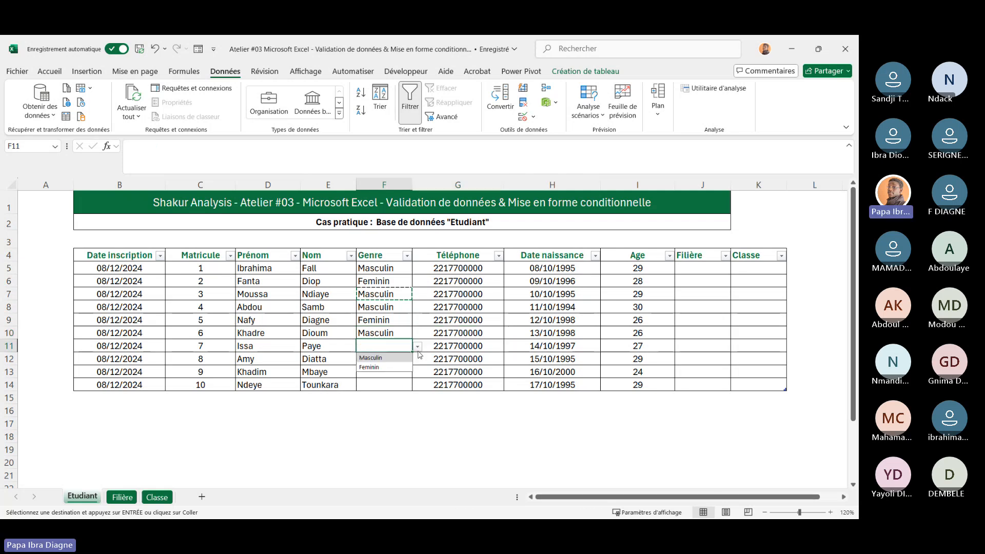
pyautogui.click(384, 358)
# Pick Feminin for F12, Masculin for F13 and Feminin for F14 from the Genre dropdowns
pyautogui.click(387, 359)
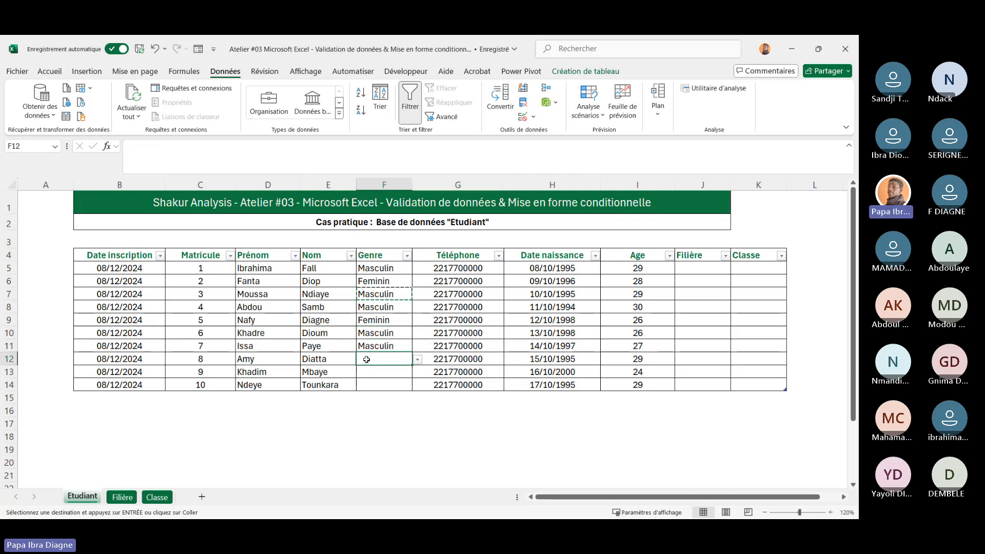
pyautogui.click(419, 361)
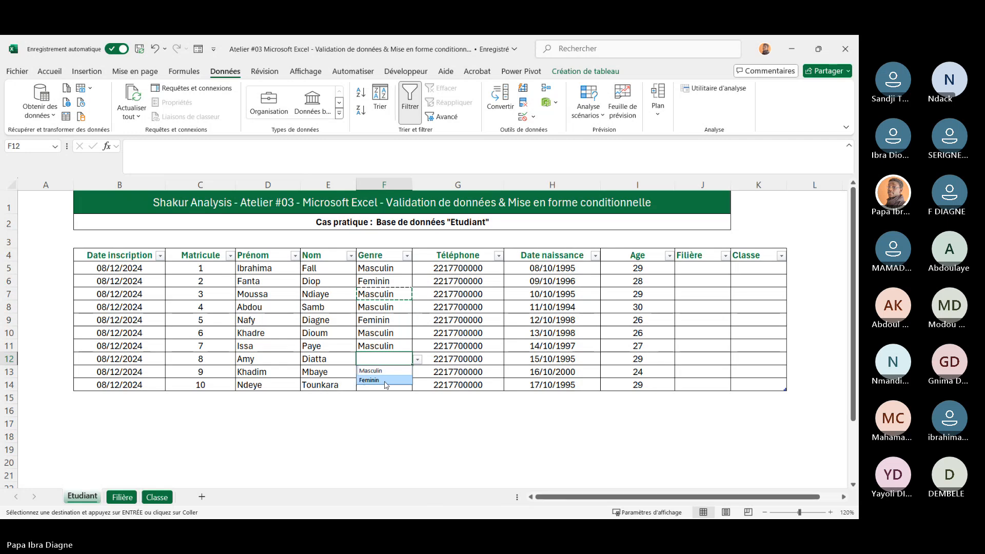
pyautogui.click(369, 380)
pyautogui.click(369, 371)
pyautogui.click(418, 372)
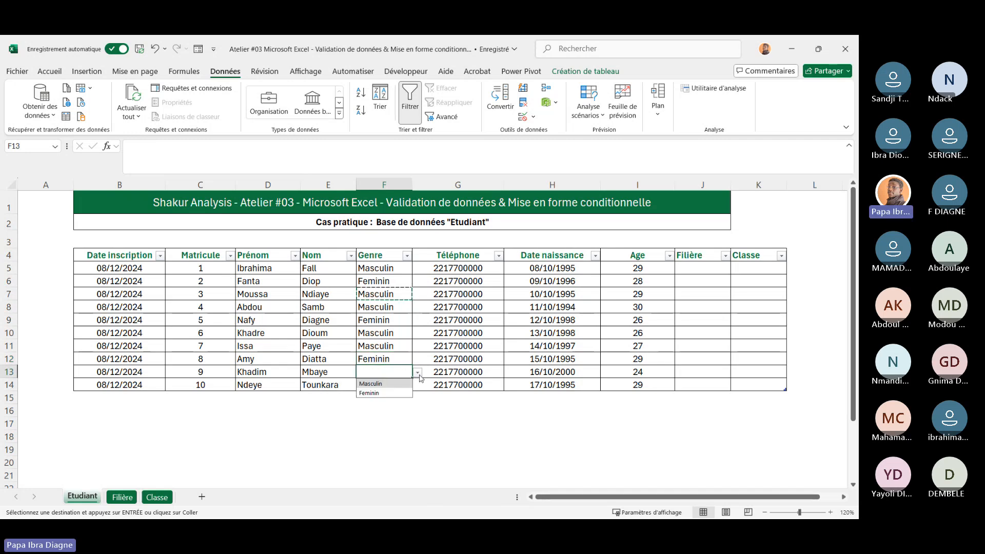
pyautogui.click(386, 384)
pyautogui.click(387, 384)
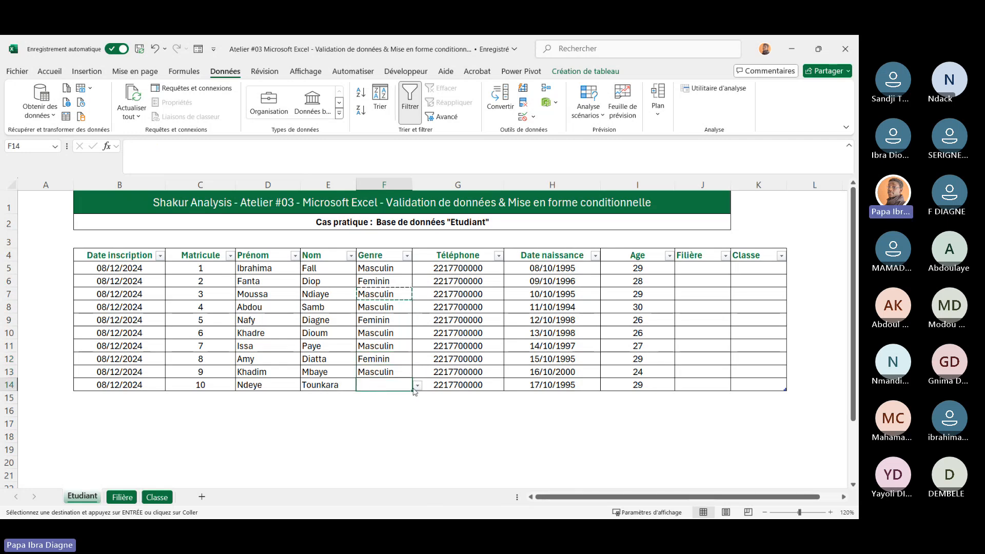
pyautogui.click(418, 386)
pyautogui.click(374, 409)
# Choose Finance as the Filière for cells J5 and J8 from their dropdown lists
pyautogui.click(727, 270)
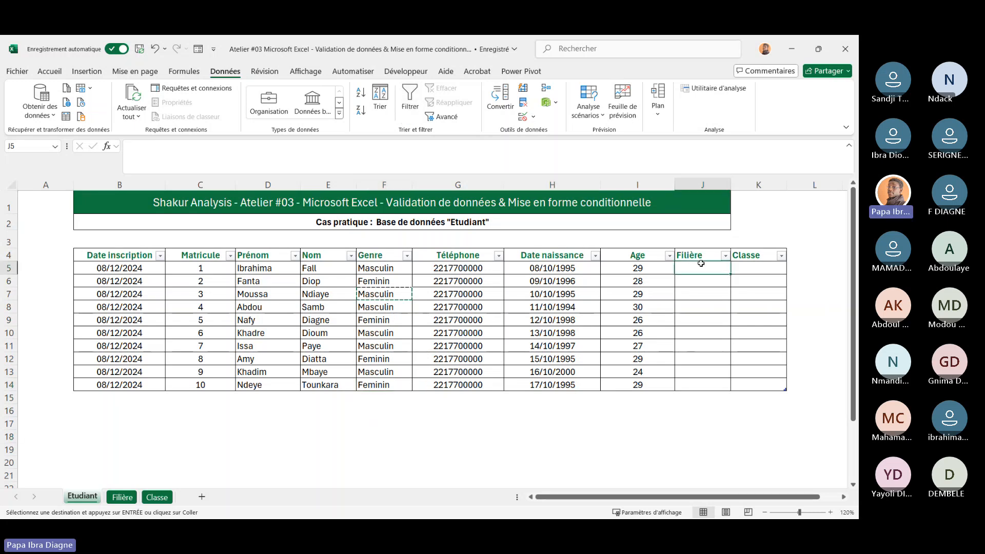
pyautogui.click(736, 269)
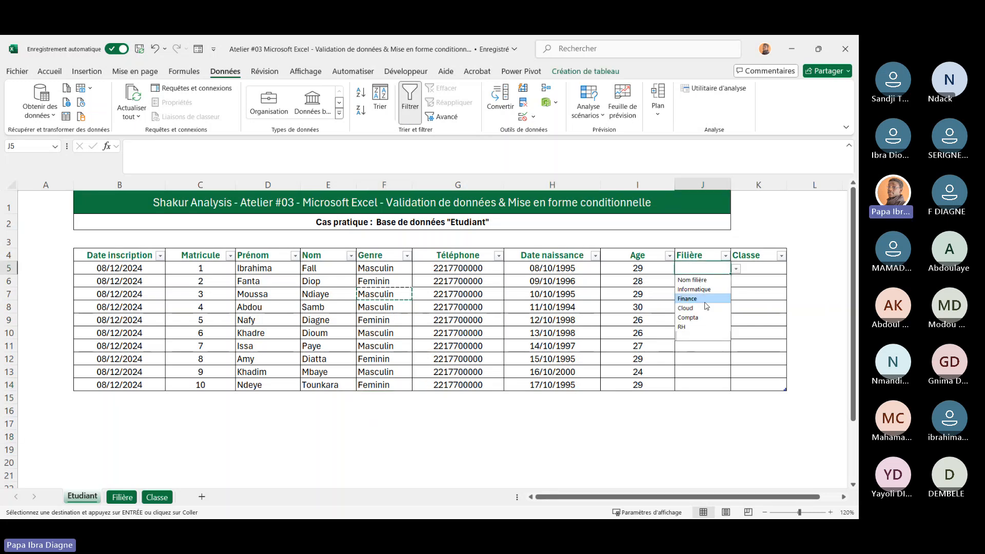
pyautogui.click(702, 281)
pyautogui.click(701, 281)
pyautogui.click(702, 307)
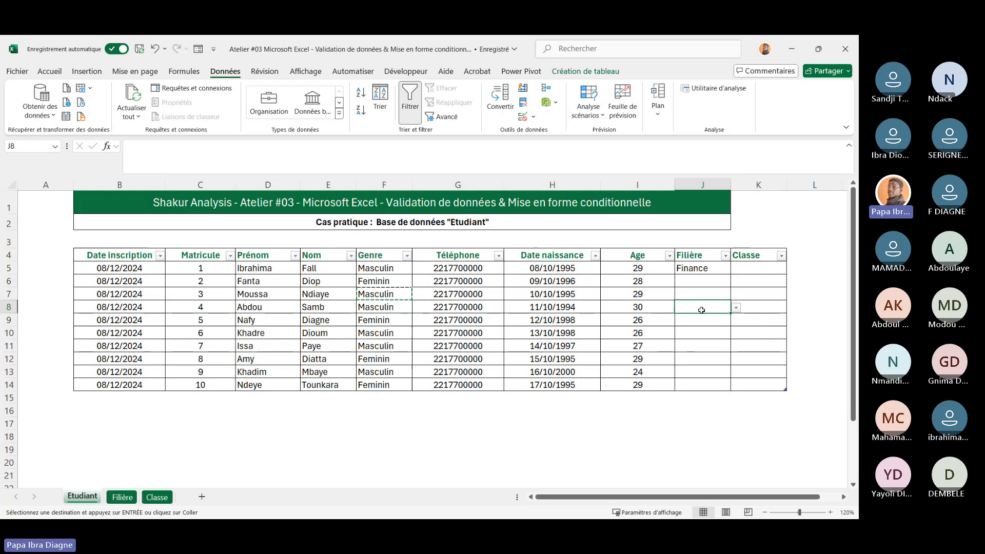
pyautogui.click(737, 308)
pyautogui.click(688, 337)
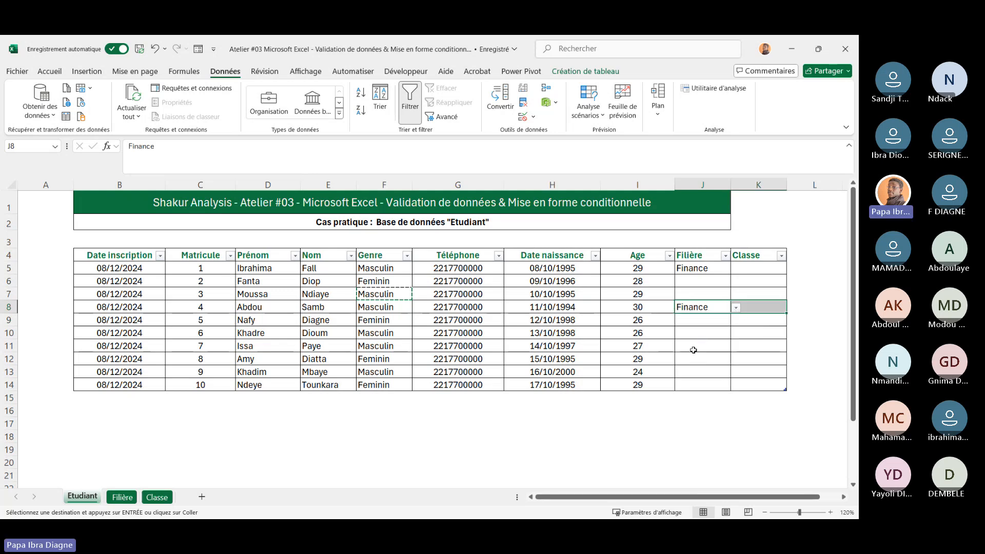
# Choose Informatique for J12 and Cloud for J14 from the Filière dropdowns
pyautogui.click(693, 357)
pyautogui.click(736, 360)
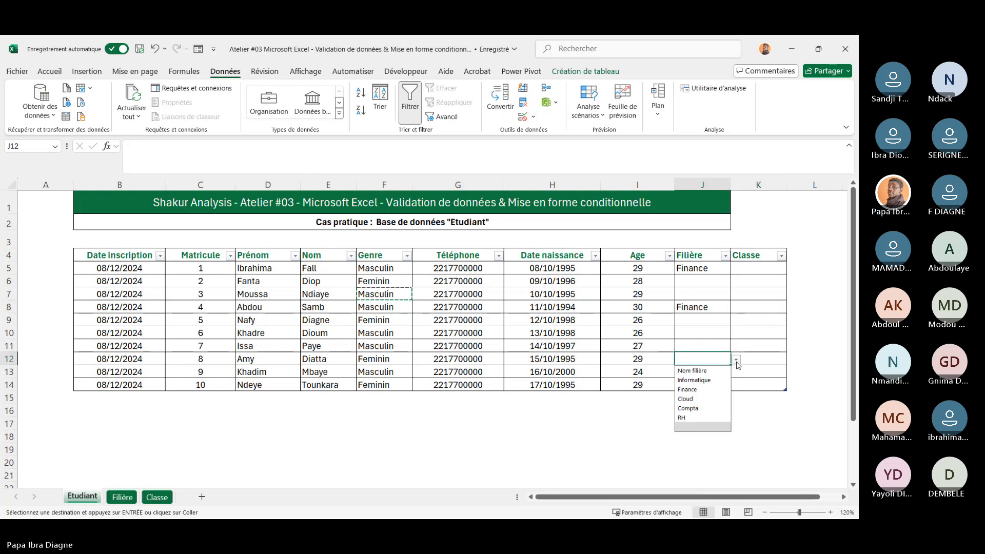
pyautogui.click(712, 381)
pyautogui.click(721, 385)
pyautogui.click(736, 385)
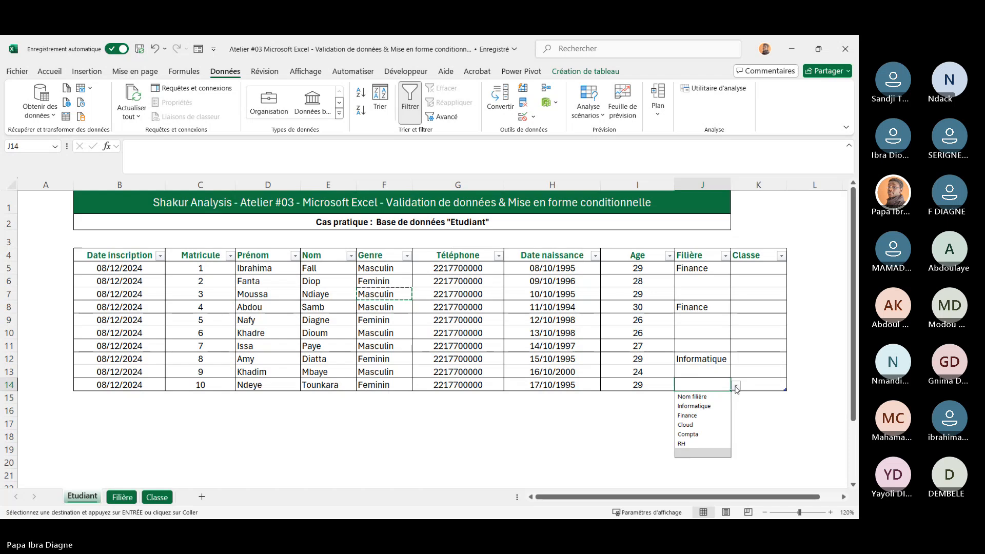
pyautogui.click(685, 425)
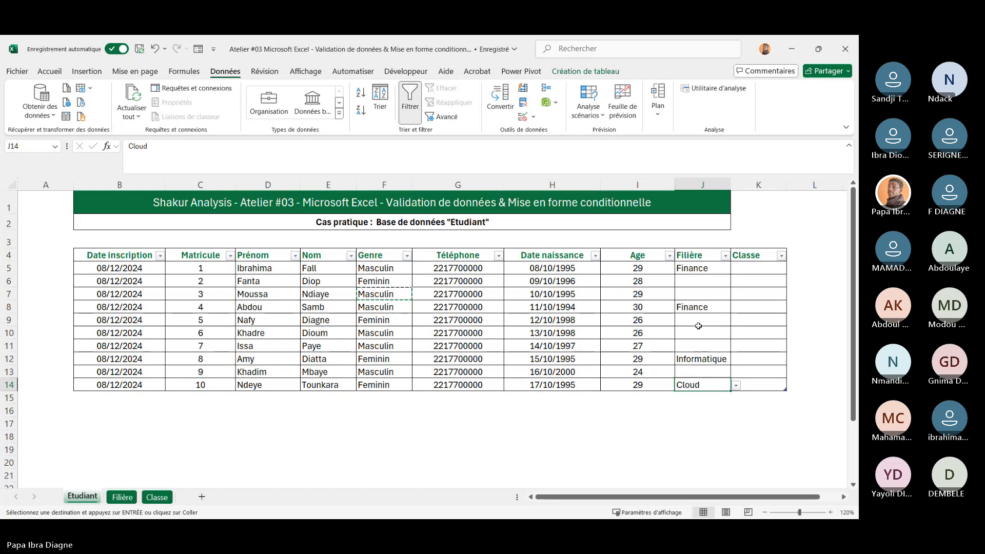
# Choose Cloud as the Filière for cell J10
pyautogui.click(698, 326)
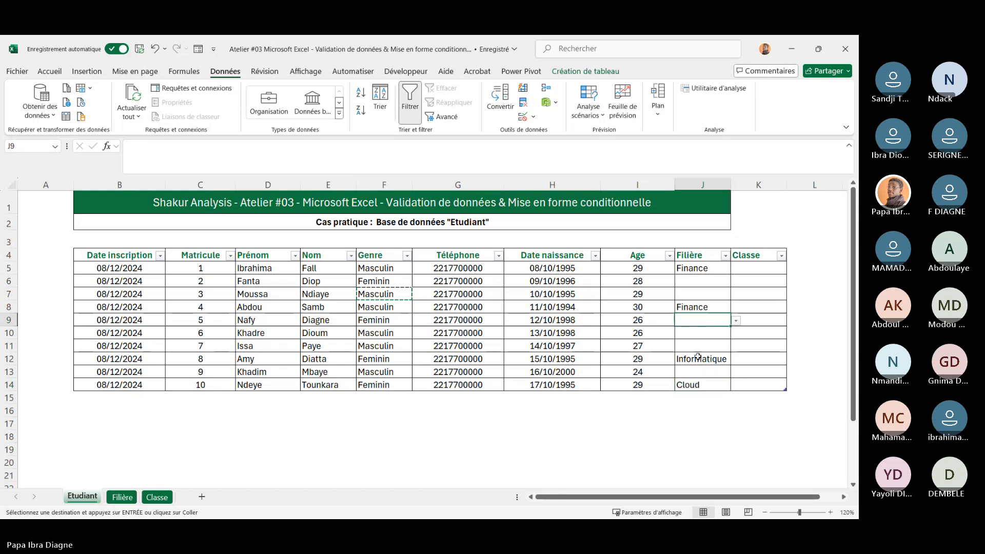
pyautogui.click(698, 333)
pyautogui.click(736, 334)
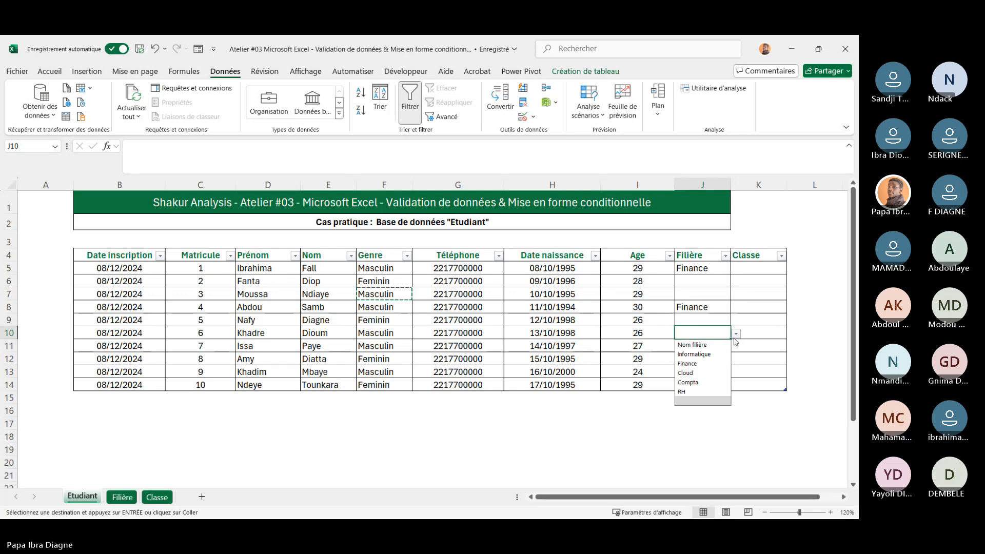
pyautogui.click(698, 373)
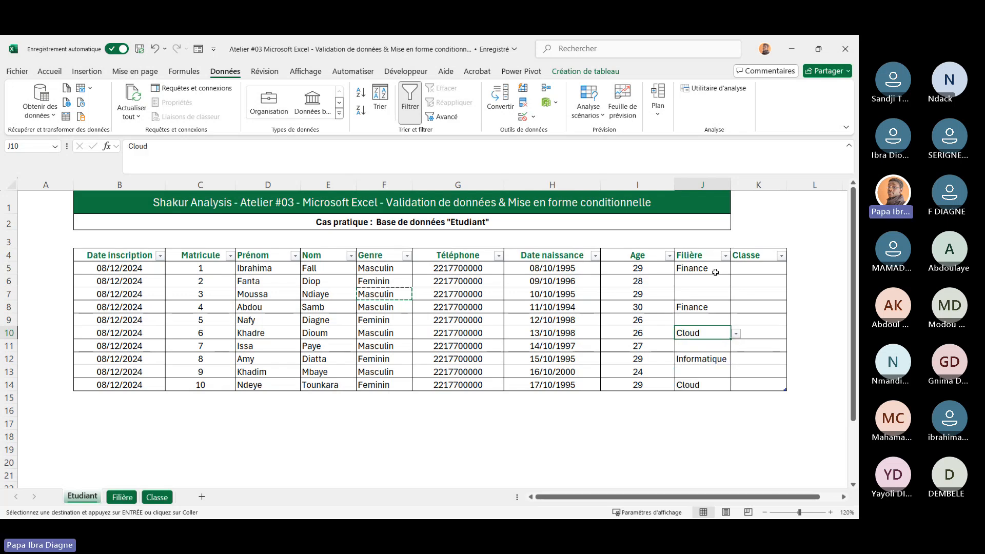
# Copy Informatique from J12 into the Filière cells J6, J7, J9, J11 and J13
pyautogui.click(689, 353)
pyautogui.hotkey('ctrl', 'c')
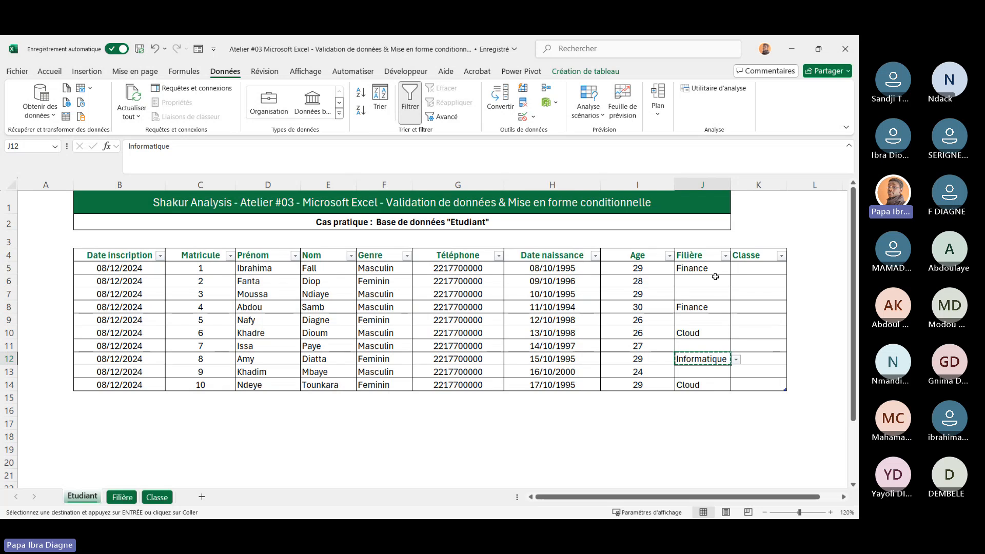
pyautogui.moveTo(716, 278); pyautogui.dragTo(715, 291)
pyautogui.hotkey('ctrl', 'v')
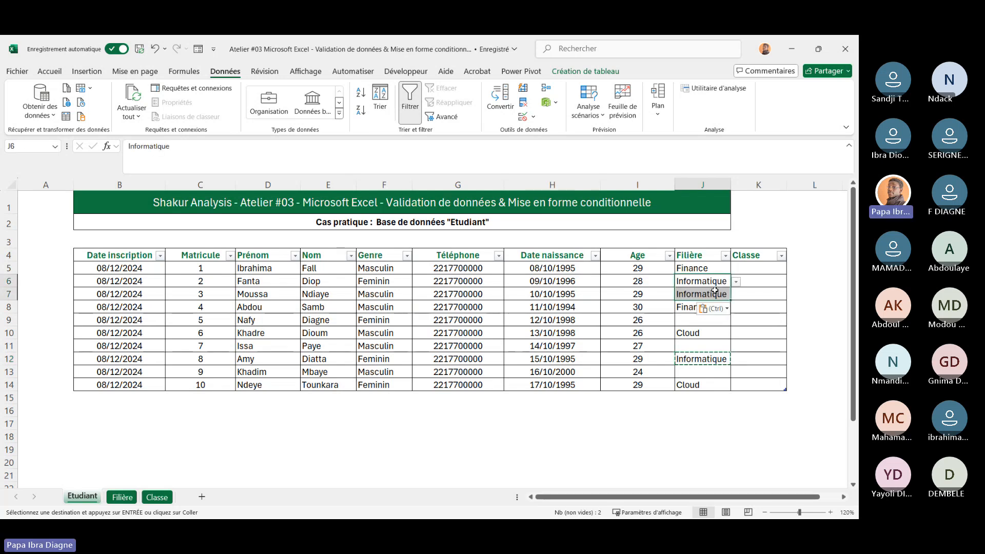
pyautogui.click(696, 325)
pyautogui.hotkey('ctrl', 'v')
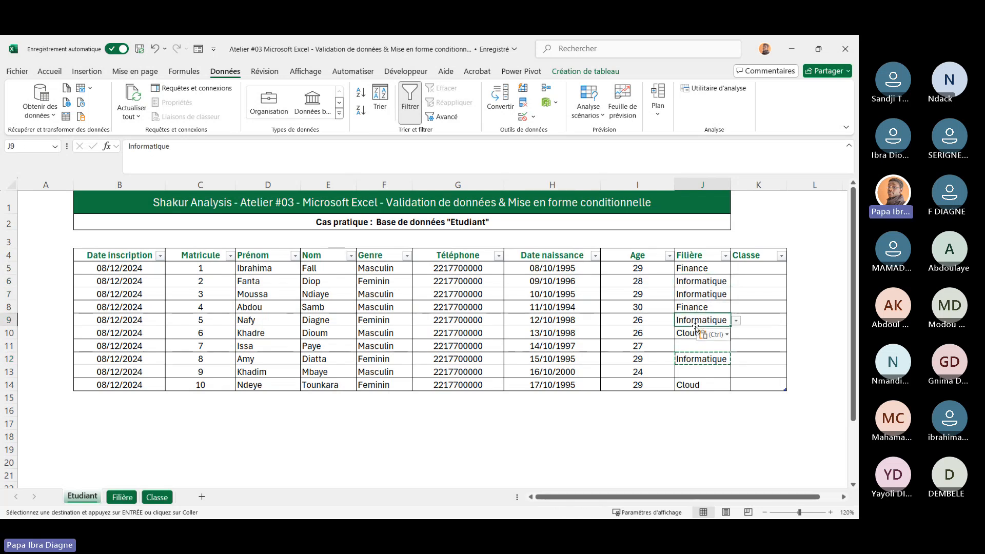
pyautogui.click(700, 346)
pyautogui.hotkey('ctrl', 'v')
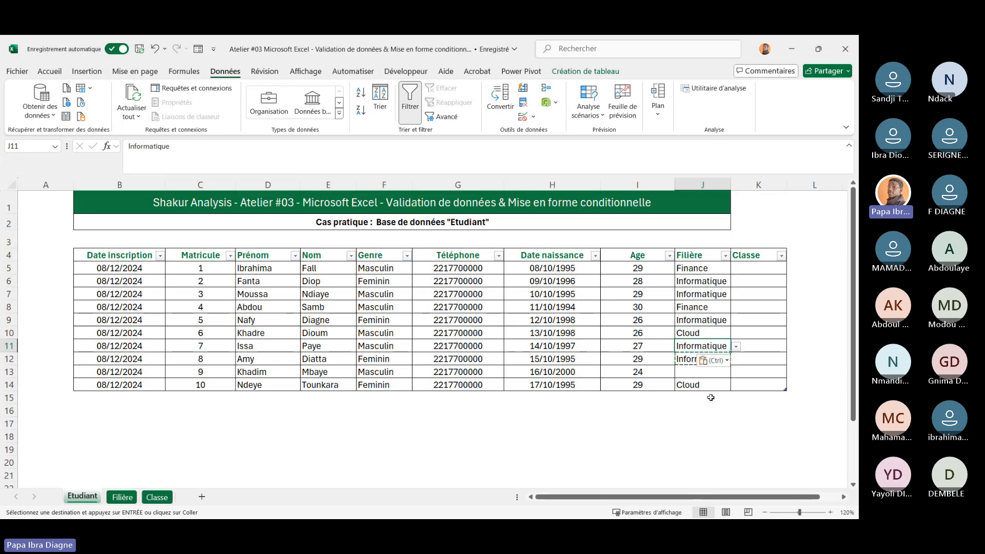
pyautogui.click(711, 372)
pyautogui.hotkey('ctrl', 'v')
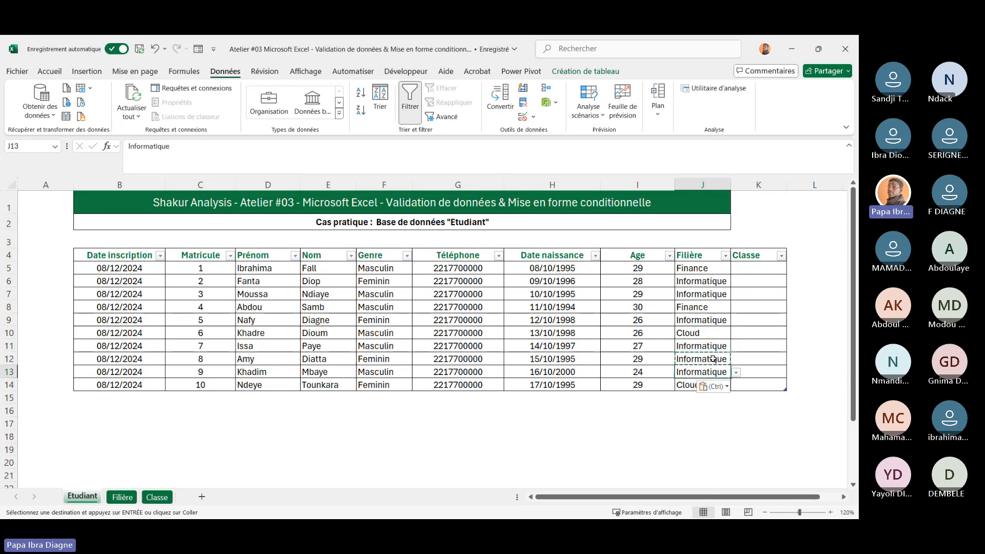
# Choose L1 for K5 and L3 for K9 from the Classe dropdown lists
pyautogui.click(755, 255)
pyautogui.click(757, 267)
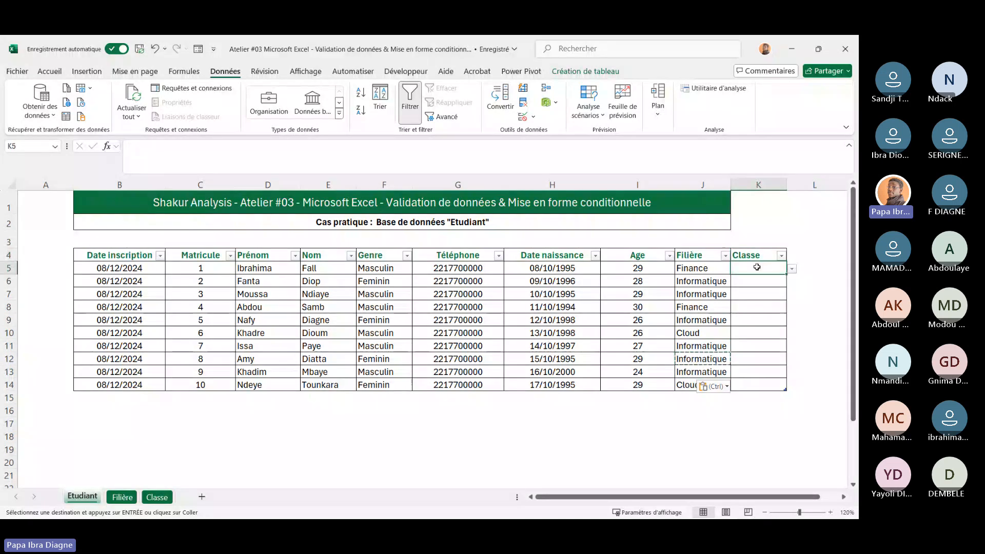
pyautogui.click(792, 269)
pyautogui.click(766, 316)
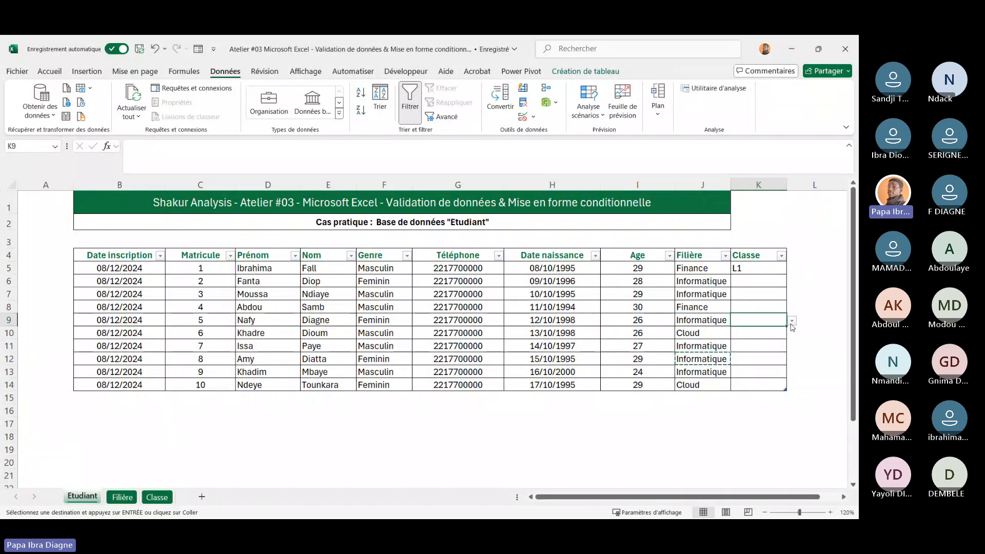
pyautogui.click(793, 321)
pyautogui.click(768, 362)
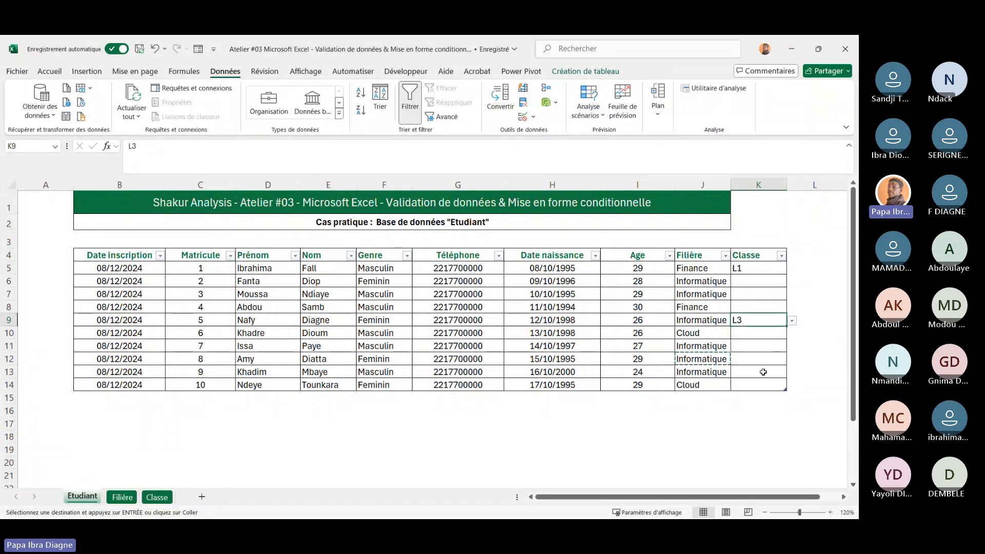
# Choose M2 as the Classe for cell K13 from its dropdown list
pyautogui.moveTo(759, 372); pyautogui.dragTo(816, 372)
pyautogui.click(792, 372)
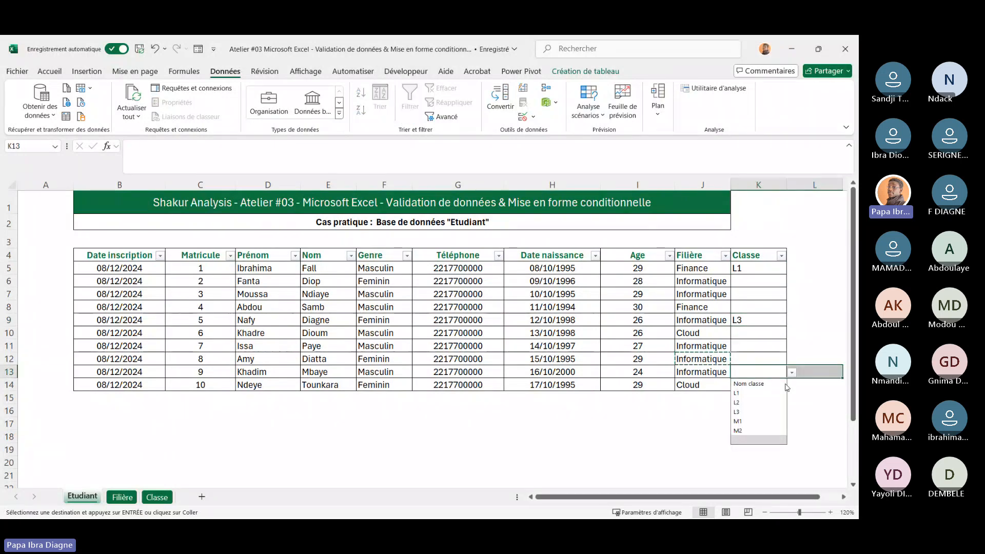
pyautogui.click(750, 431)
pyautogui.click(760, 346)
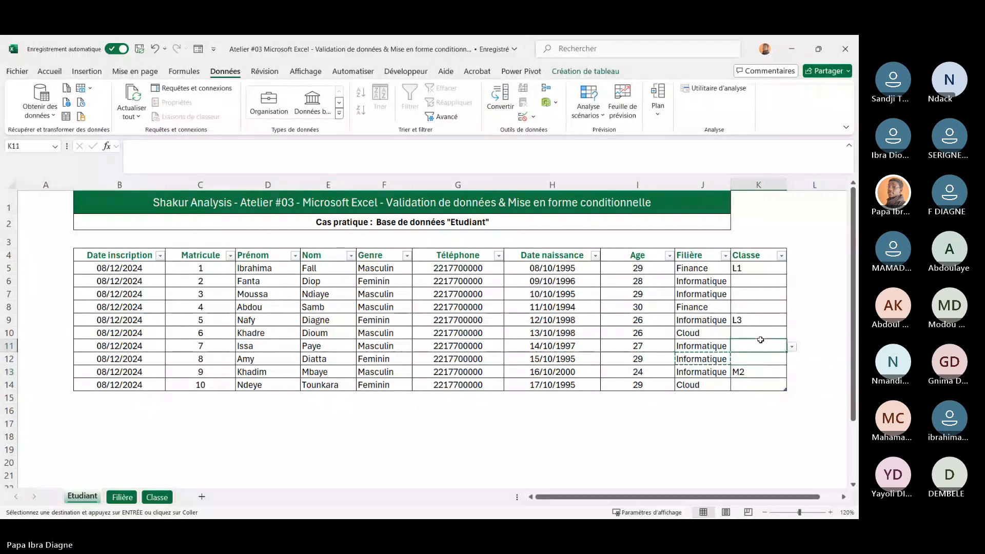
# Copy L1 from K5 into the Classe cells K6 to K8 and K10 to K12
pyautogui.click(751, 271)
pyautogui.hotkey('ctrl', 'c')
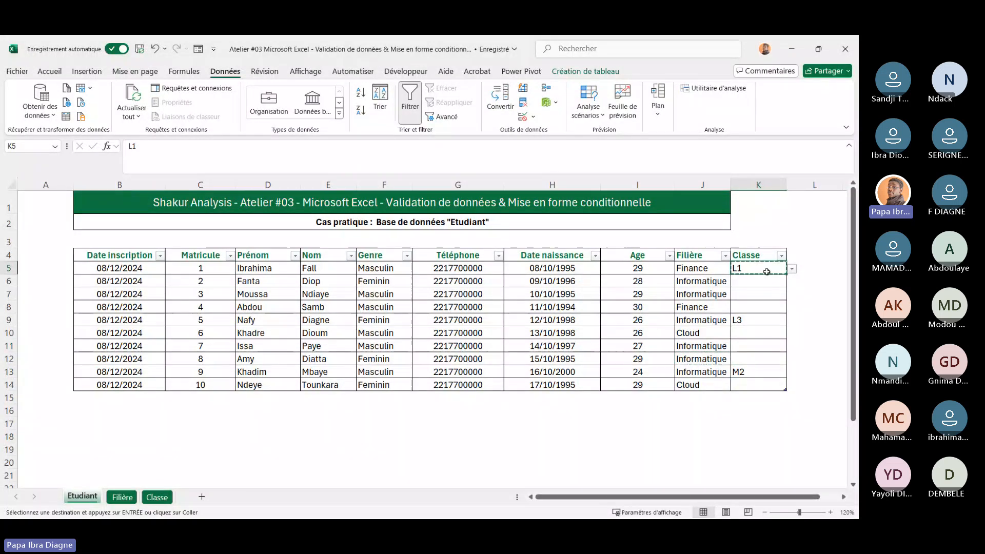
pyautogui.hotkey('ctrl', 'v')
pyautogui.moveTo(757, 278); pyautogui.dragTo(757, 359)
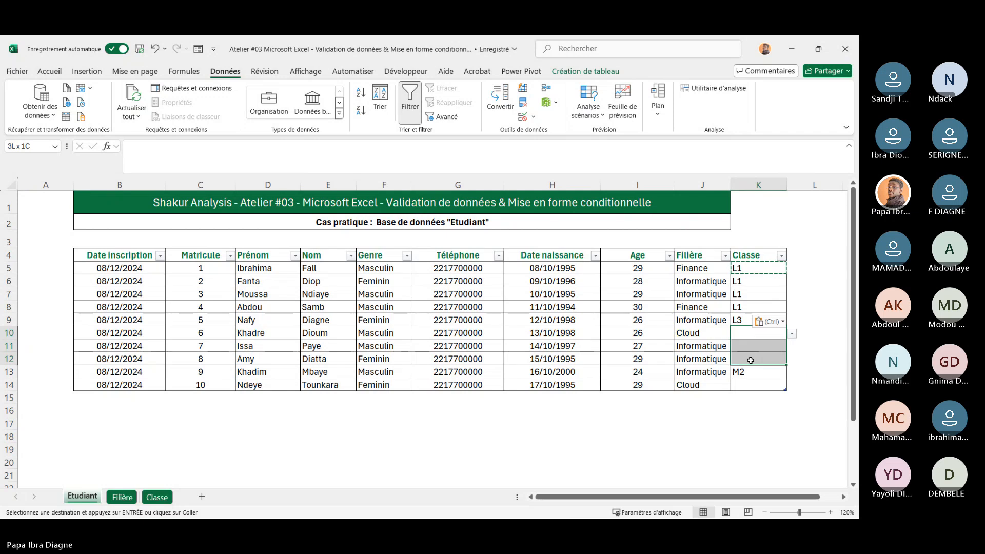
pyautogui.hotkey('ctrl', 'v')
# Choose L2 as the Classe for cell K14 from its dropdown list
pyautogui.click(760, 385)
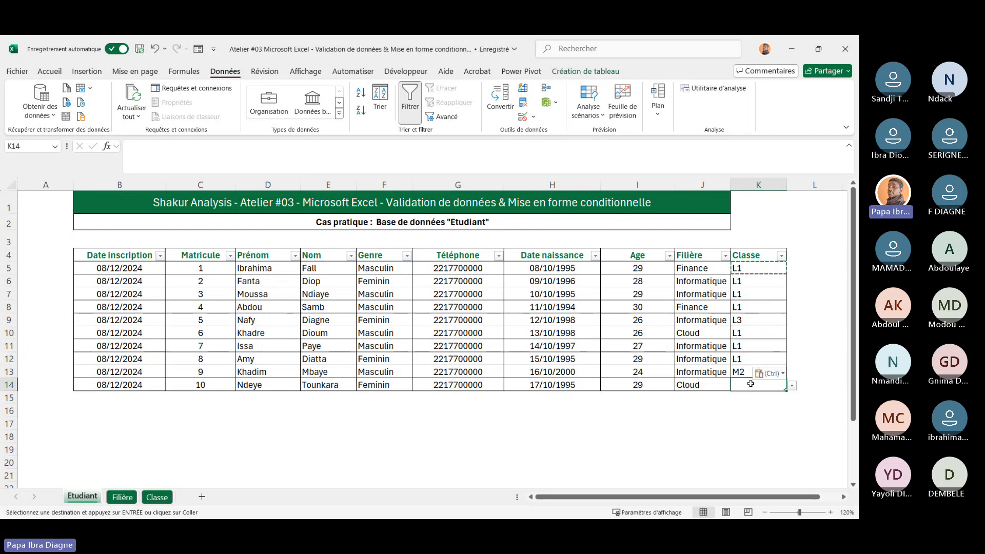
pyautogui.click(793, 385)
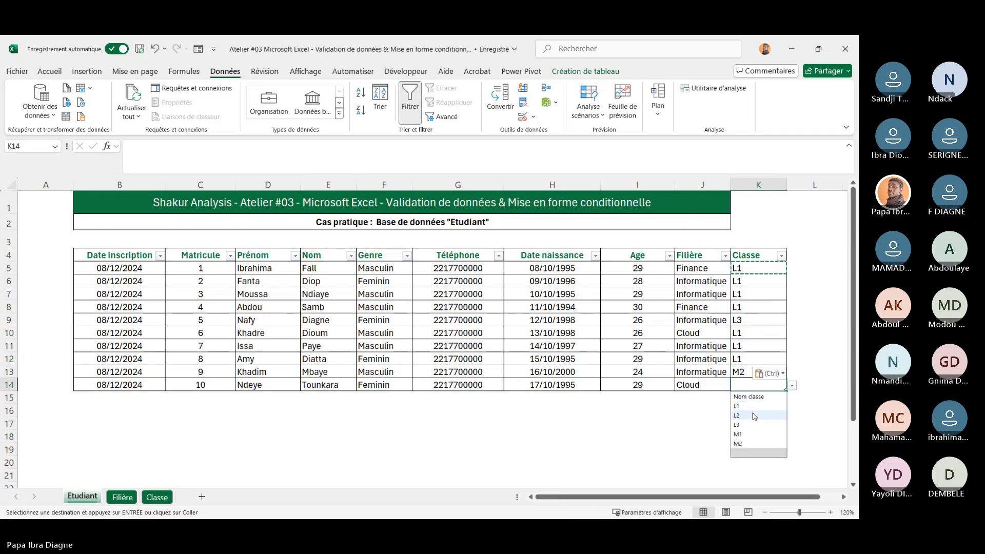
pyautogui.click(737, 416)
# Center-align the contents of the Filière and Classe columns
pyautogui.click(565, 447)
pyautogui.moveTo(698, 255); pyautogui.dragTo(750, 381)
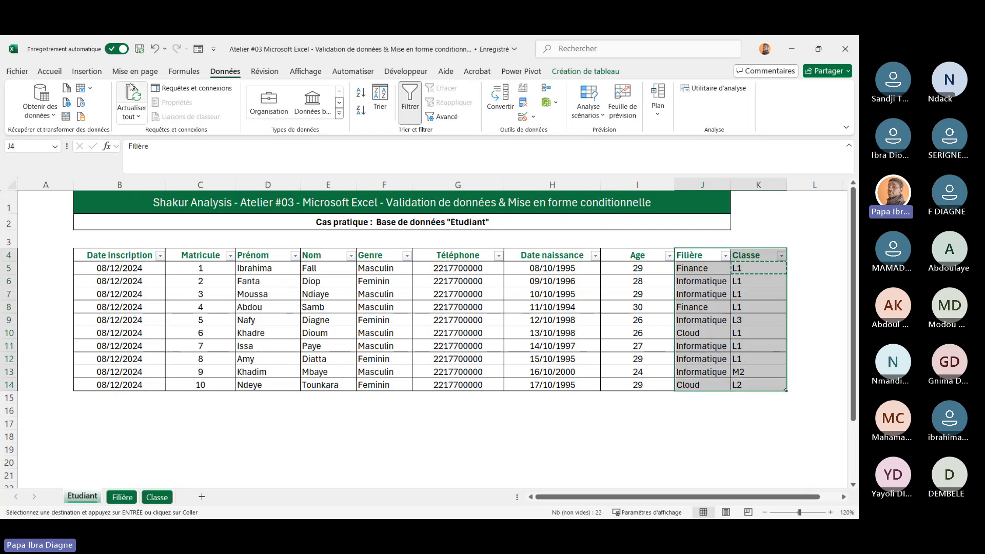
pyautogui.click(50, 70)
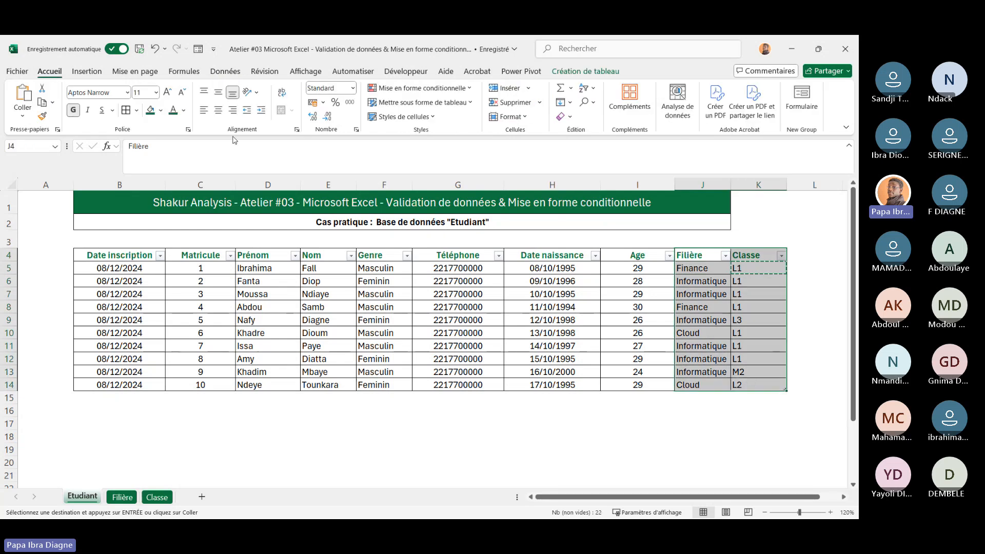
pyautogui.click(219, 112)
pyautogui.hotkey('ctrl', 'a')
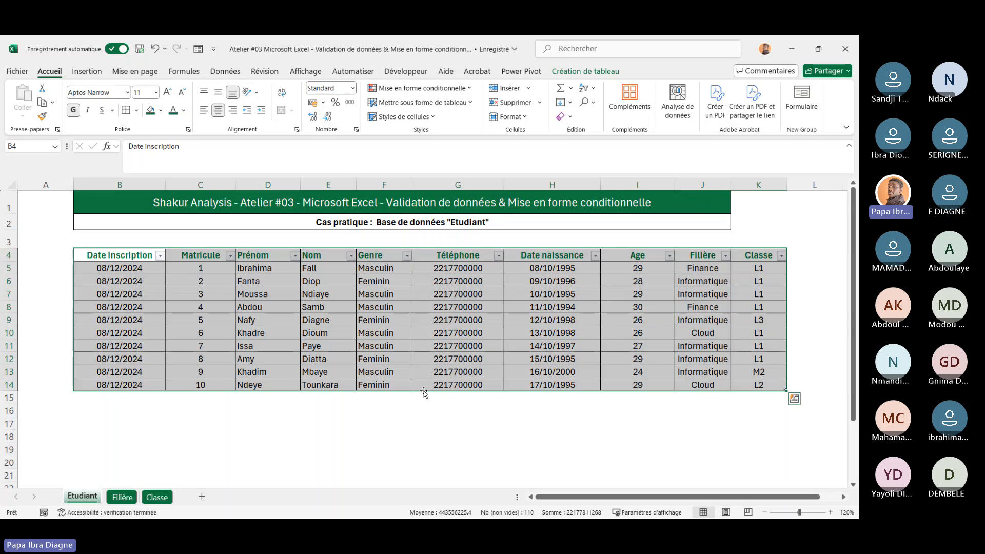
pyautogui.click(354, 435)
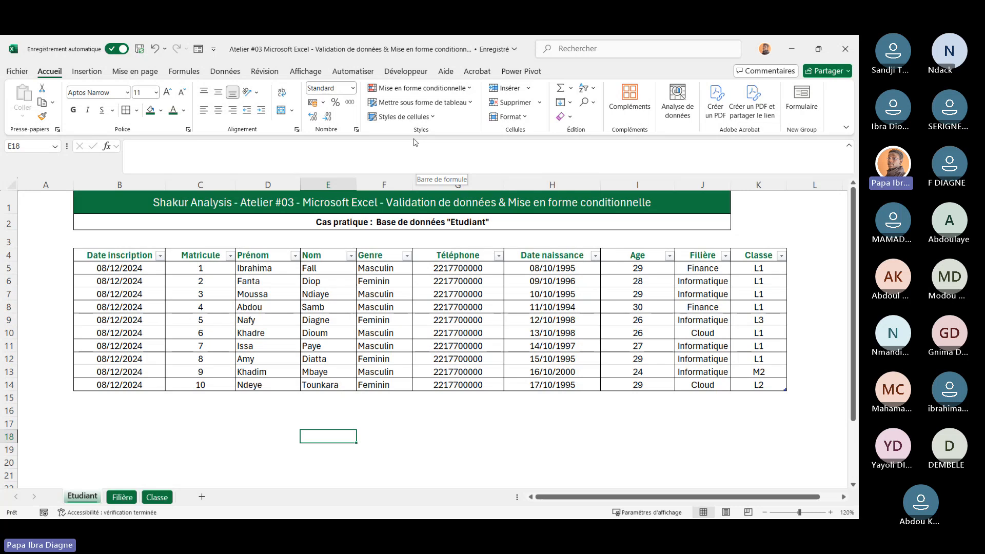
# Browse the Conditional Formatting submenus for highlight rules, top/bottom rules, color scales and icon sets
pyautogui.click(471, 90)
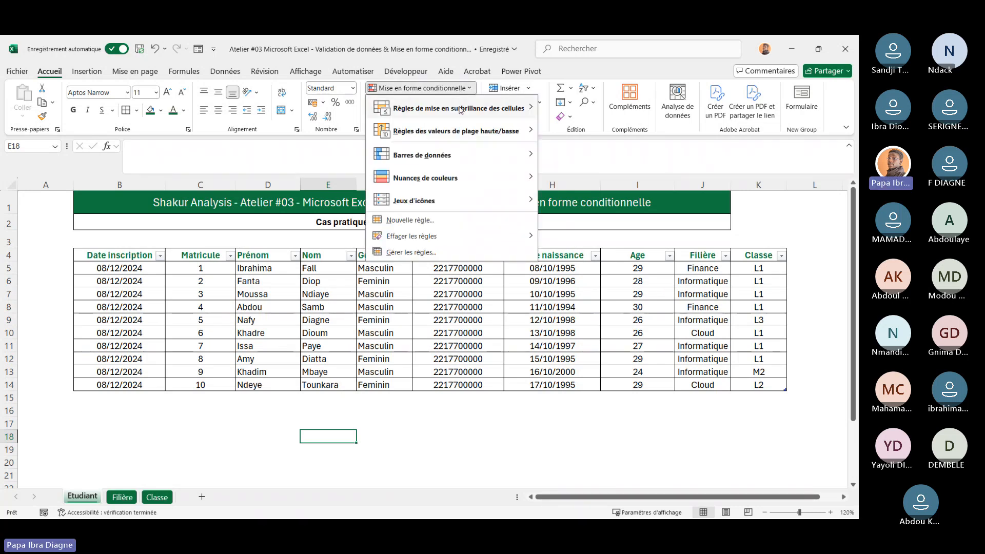
pyautogui.moveTo(460, 110)
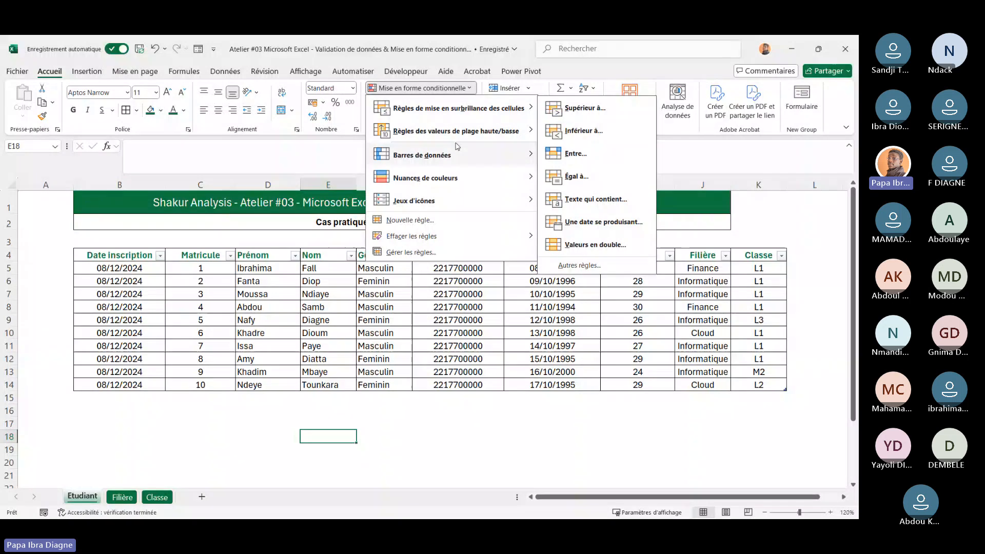
pyautogui.moveTo(452, 140)
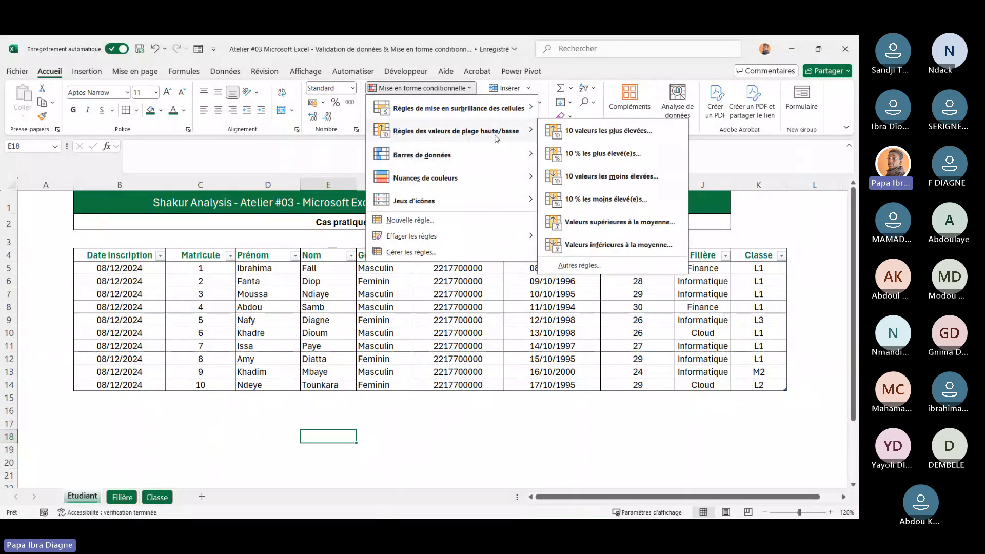
pyautogui.moveTo(431, 210)
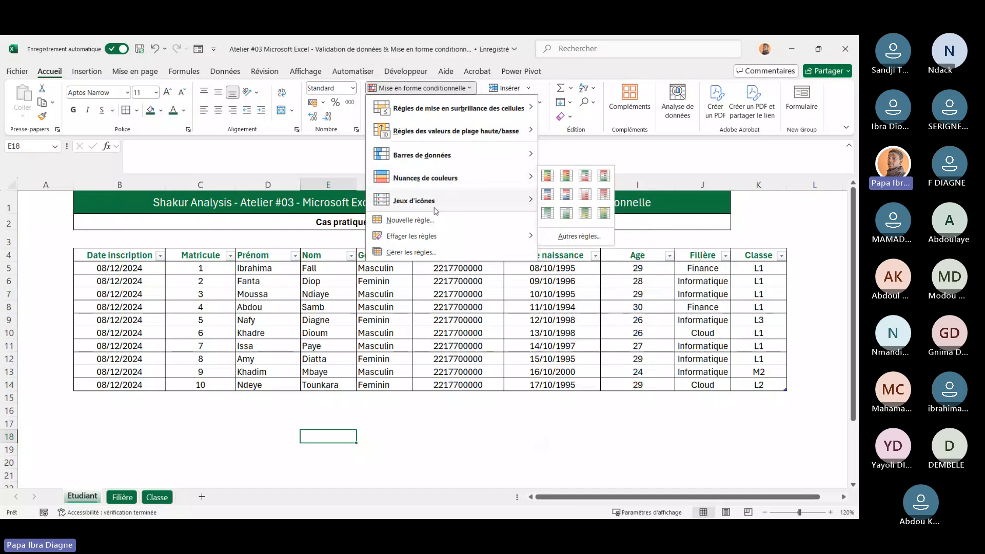
pyautogui.moveTo(420, 180)
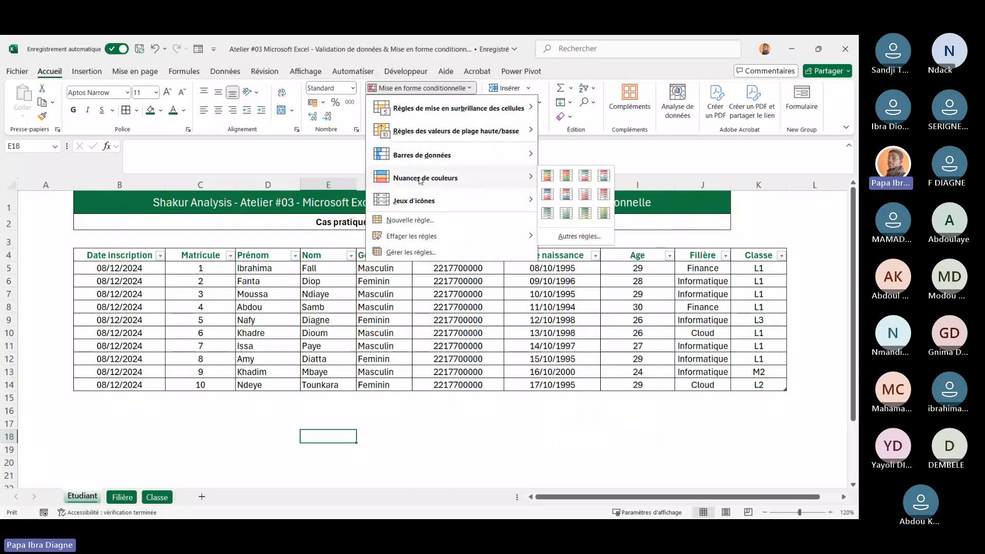
pyautogui.moveTo(409, 139)
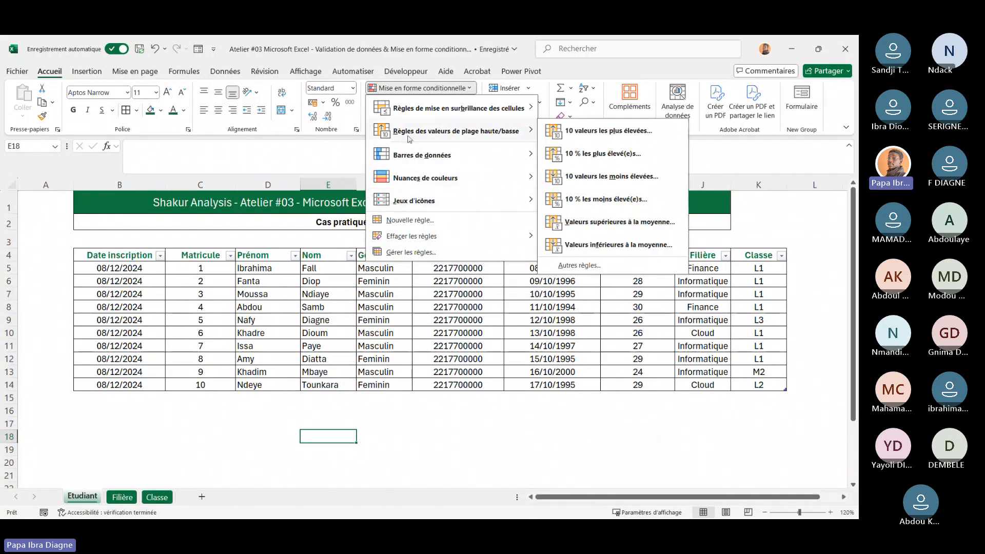
# Open a new conditional formatting rule, review each rule type, and cancel the dialog
pyautogui.click(396, 221)
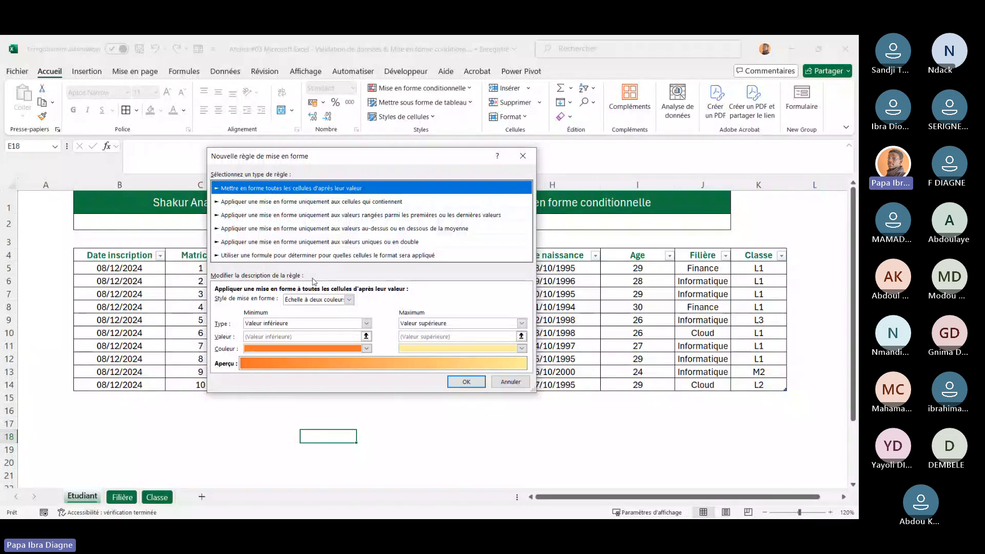
pyautogui.click(320, 201)
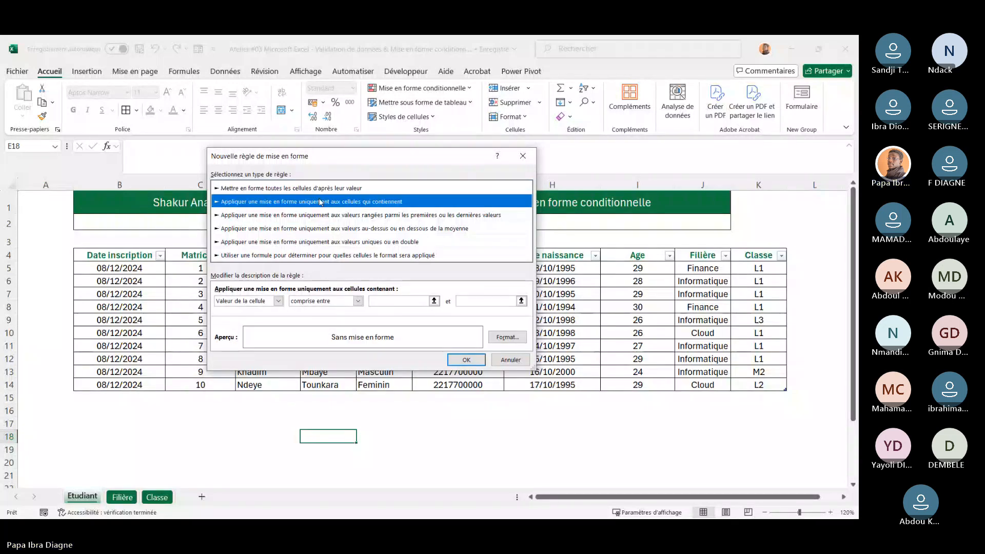
pyautogui.click(280, 188)
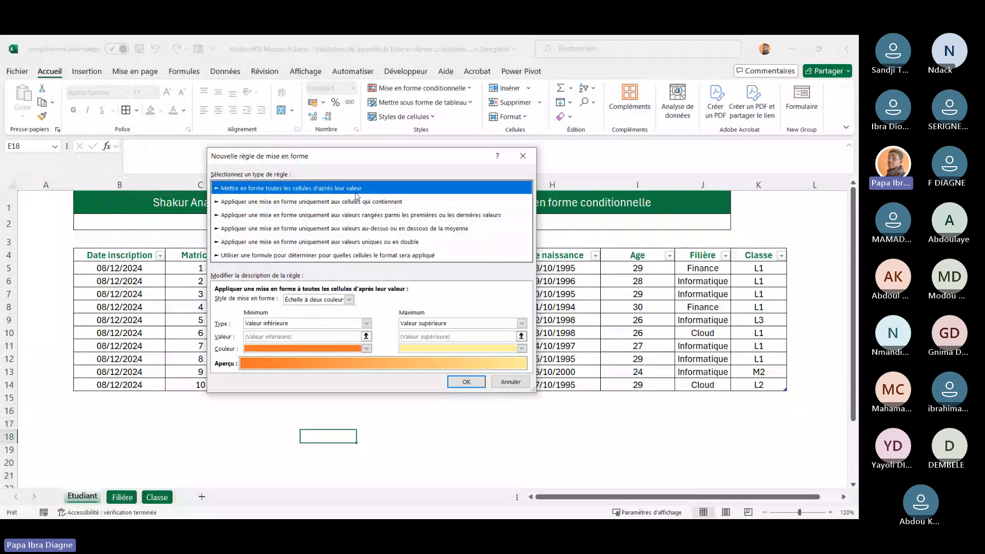
pyautogui.click(277, 203)
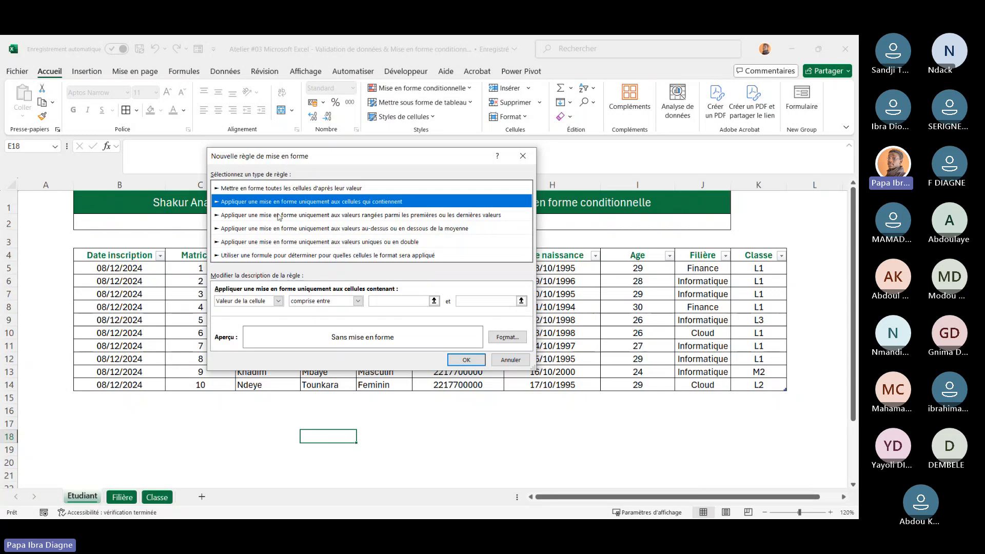
pyautogui.click(283, 219)
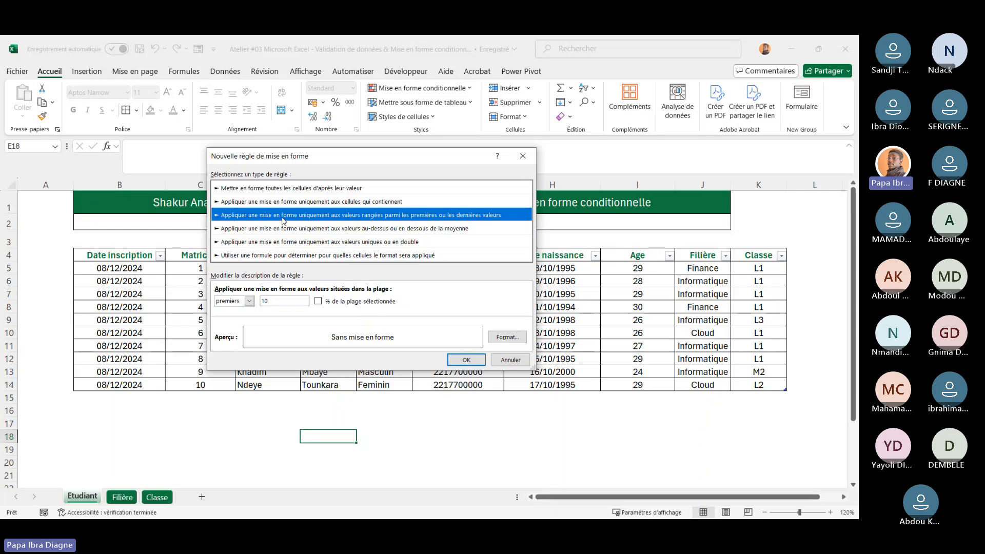
pyautogui.click(302, 231)
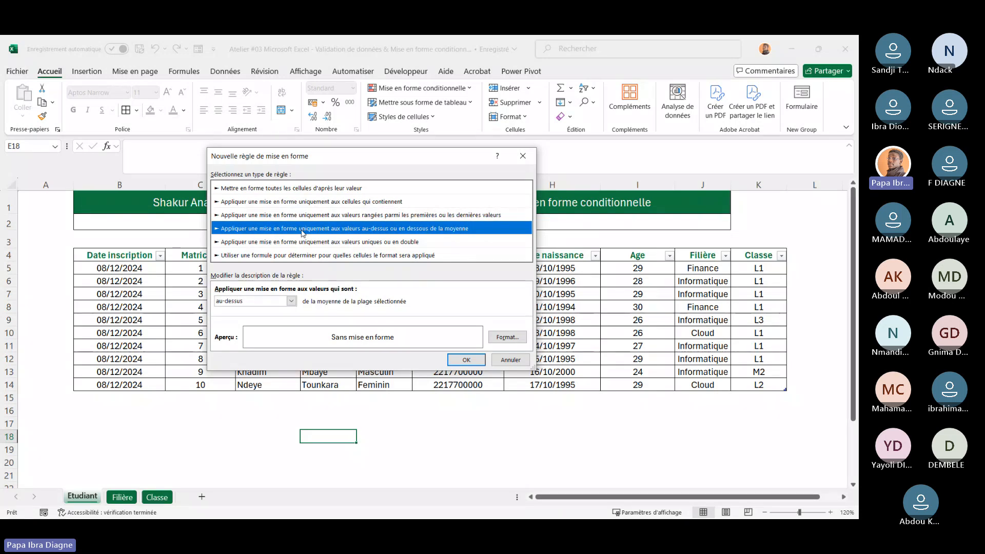
pyautogui.click(333, 247)
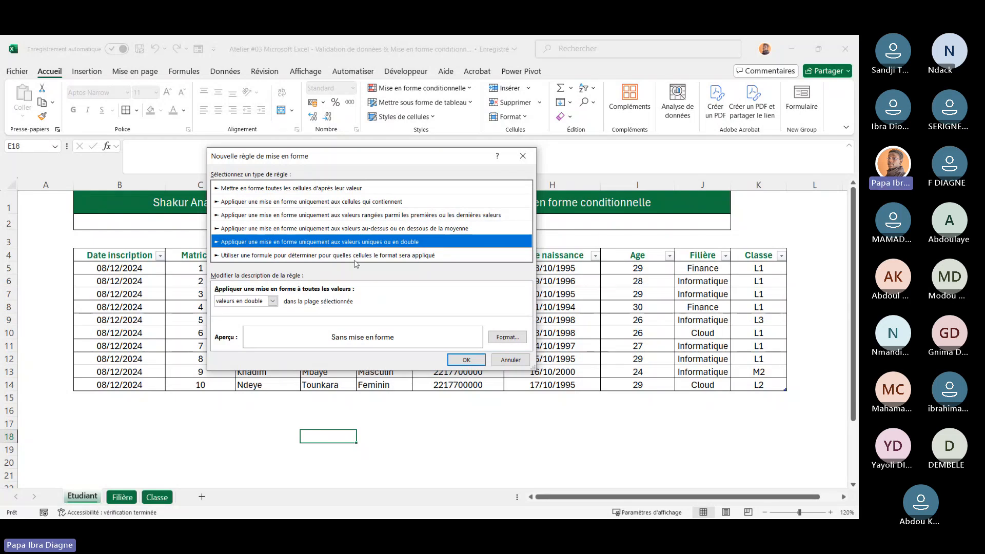
pyautogui.click(355, 256)
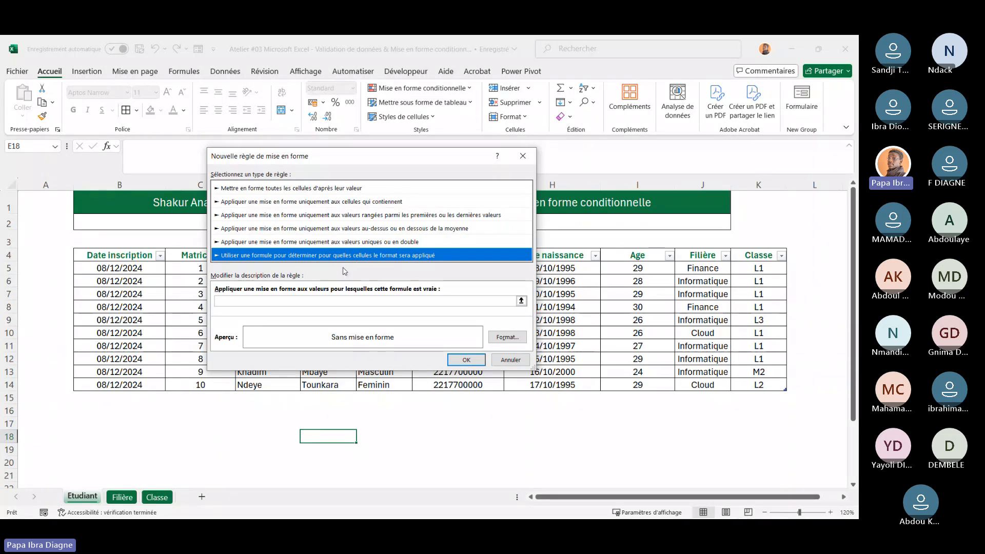
pyautogui.click(244, 188)
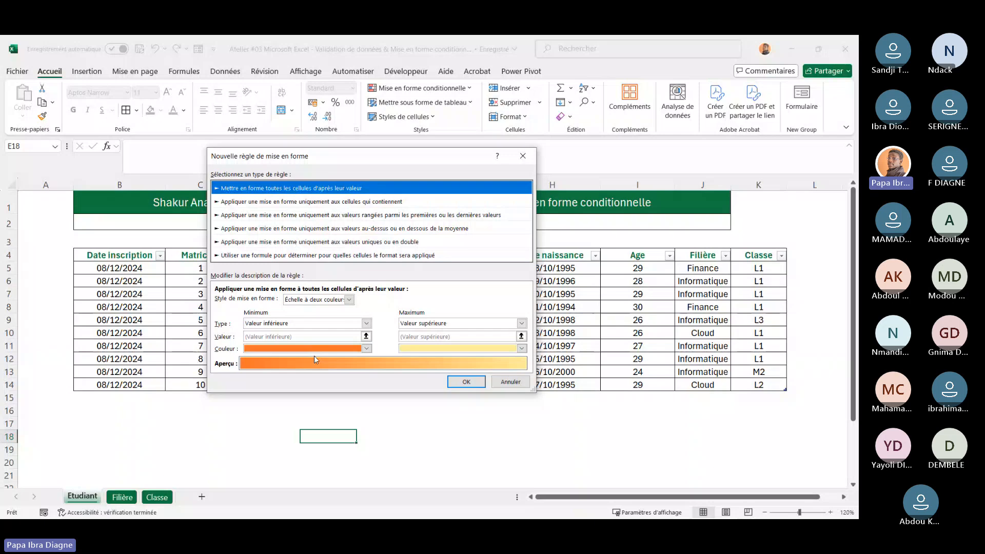
pyautogui.click(516, 385)
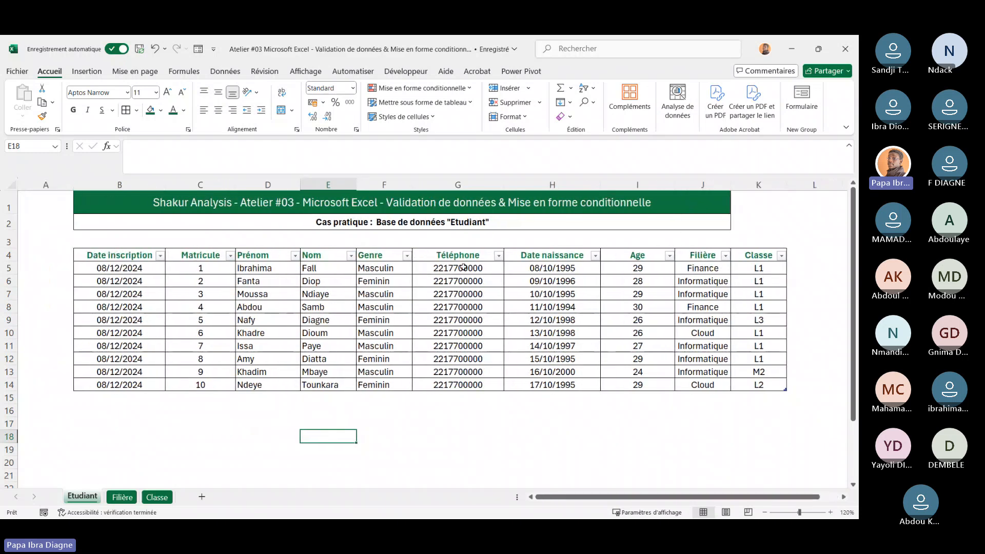
pyautogui.click(468, 303)
pyautogui.hscroll(2, 468, 302)
pyautogui.hscroll(-2, 468, 303)
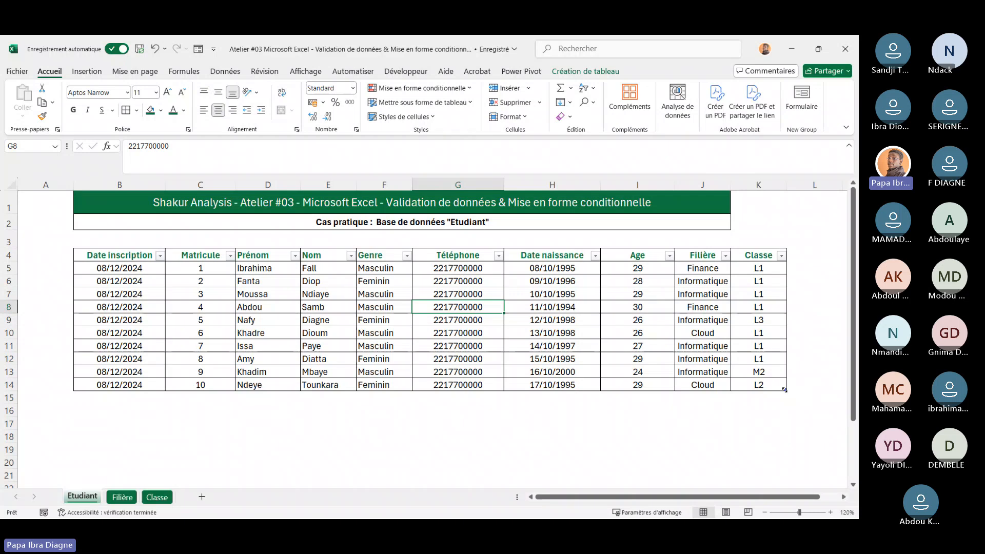
# Extend the table by a new row 15 and copy the inscription date 08/12/2024 into it
pyautogui.moveTo(785, 390); pyautogui.dragTo(781, 408)
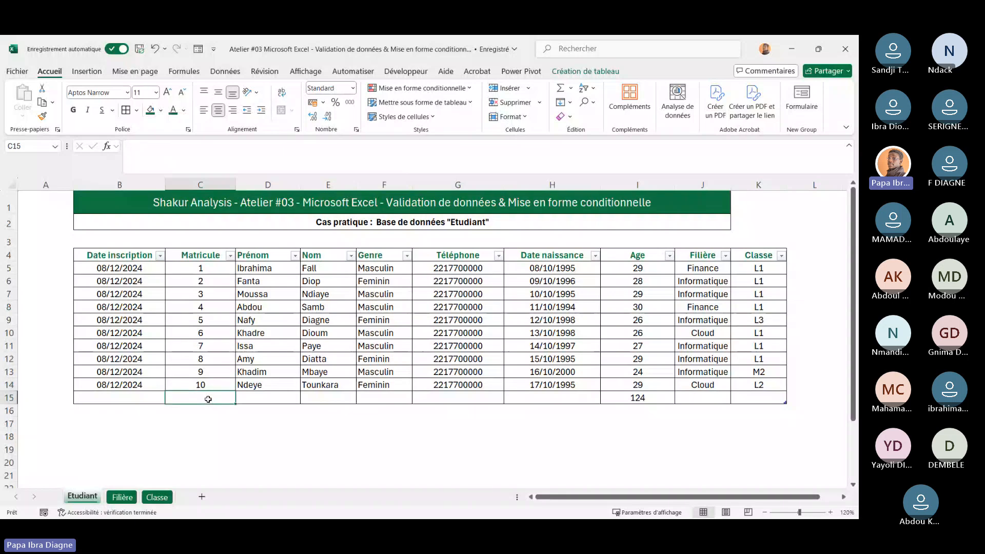
pyautogui.click(162, 389)
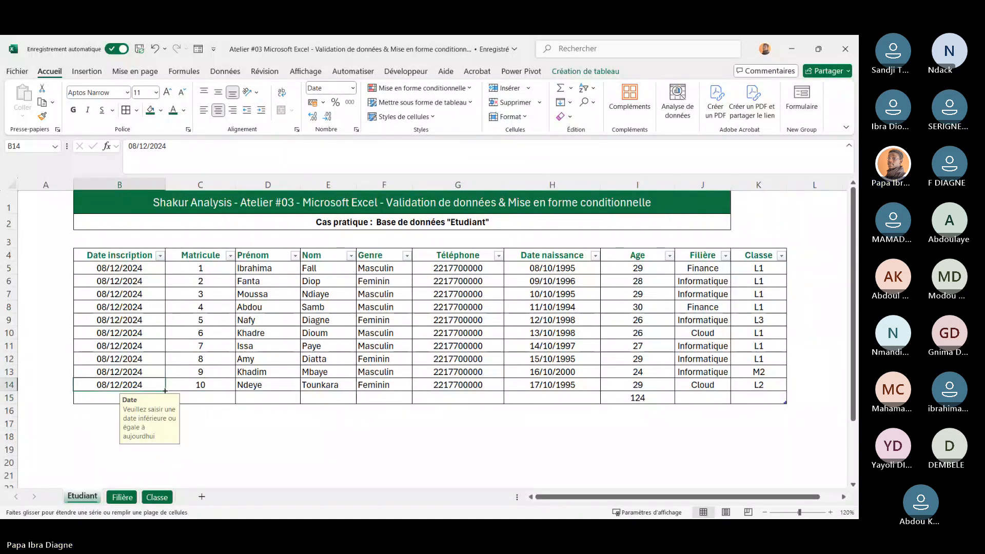
pyautogui.moveTo(163, 390); pyautogui.dragTo(164, 407)
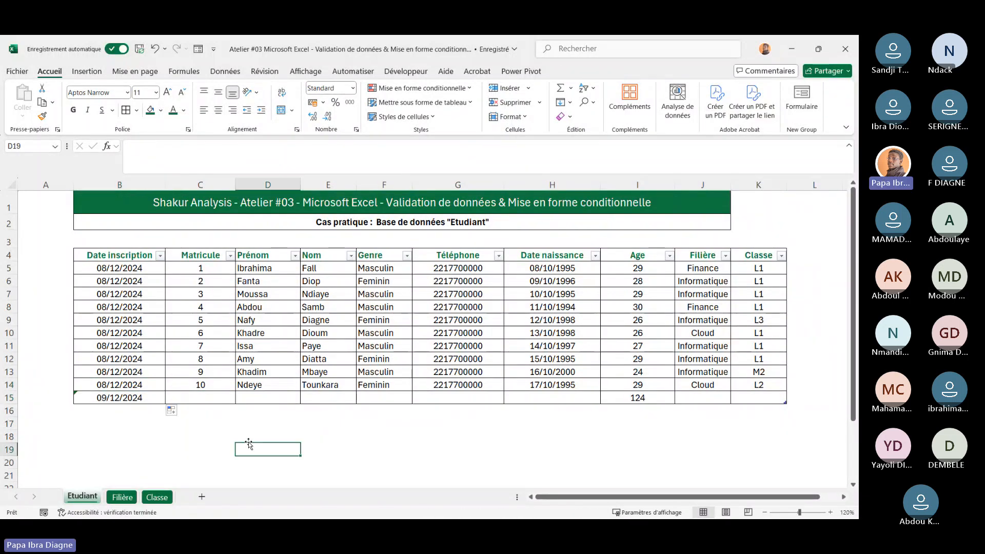
pyautogui.click(119, 383)
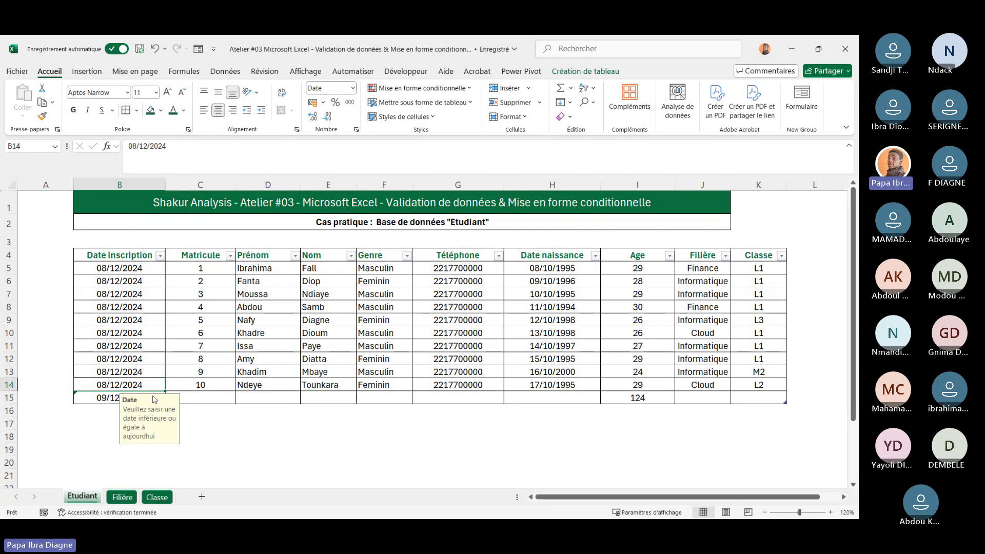
pyautogui.moveTo(165, 391); pyautogui.dragTo(163, 404)
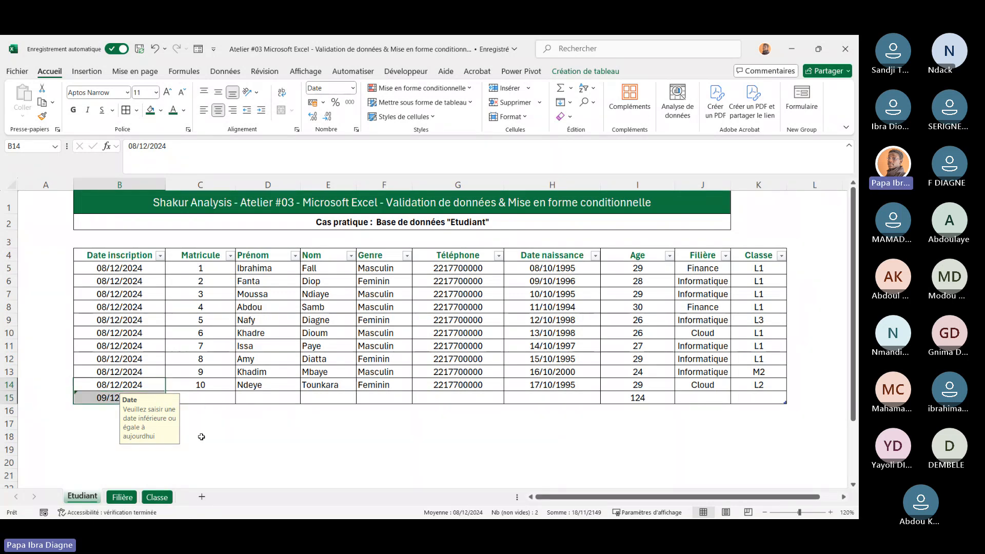
pyautogui.click(205, 446)
pyautogui.click(172, 412)
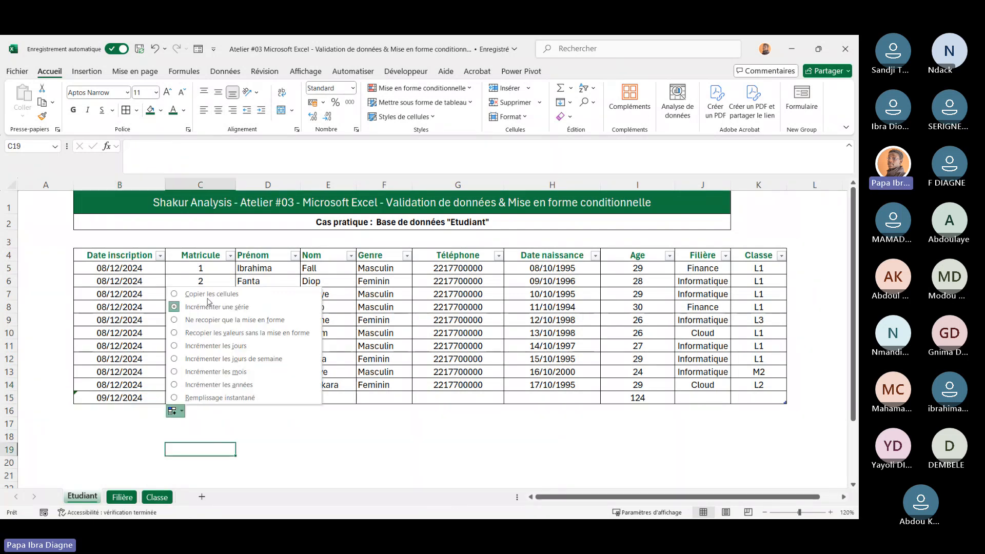
pyautogui.click(205, 296)
pyautogui.click(98, 441)
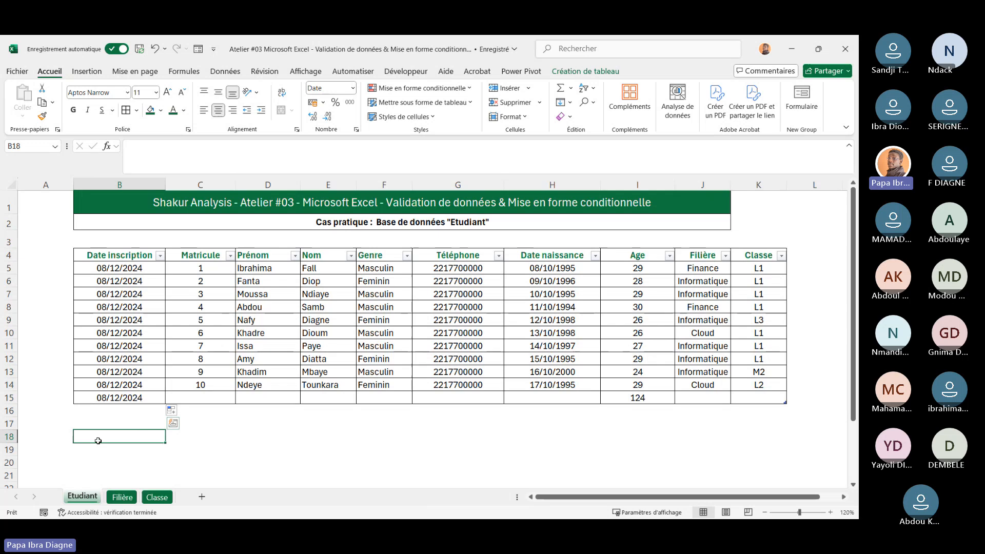
# Enter 10 as the Matricule for the new row in C15
pyautogui.click(200, 398)
pyautogui.write('1à')
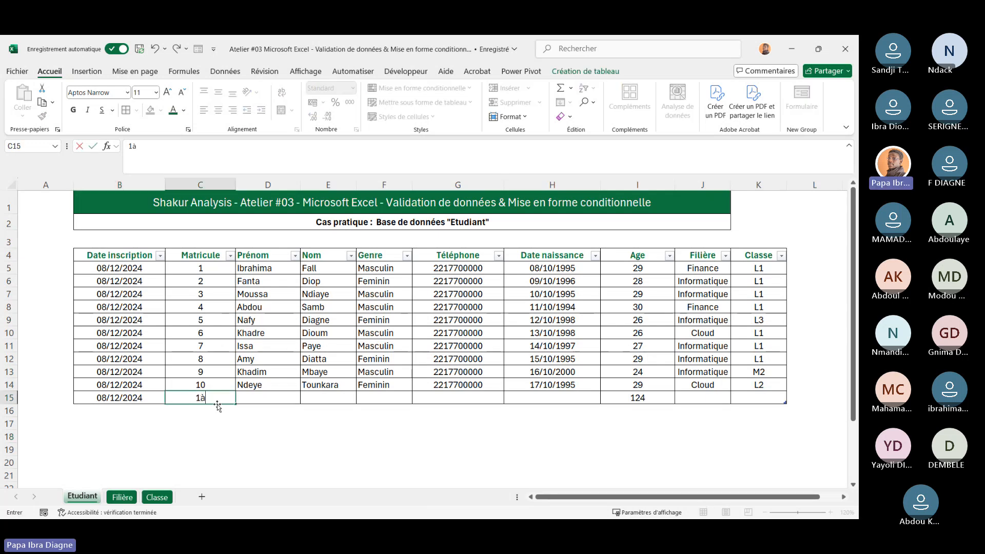
pyautogui.press('BackSpace')
pyautogui.write('0')
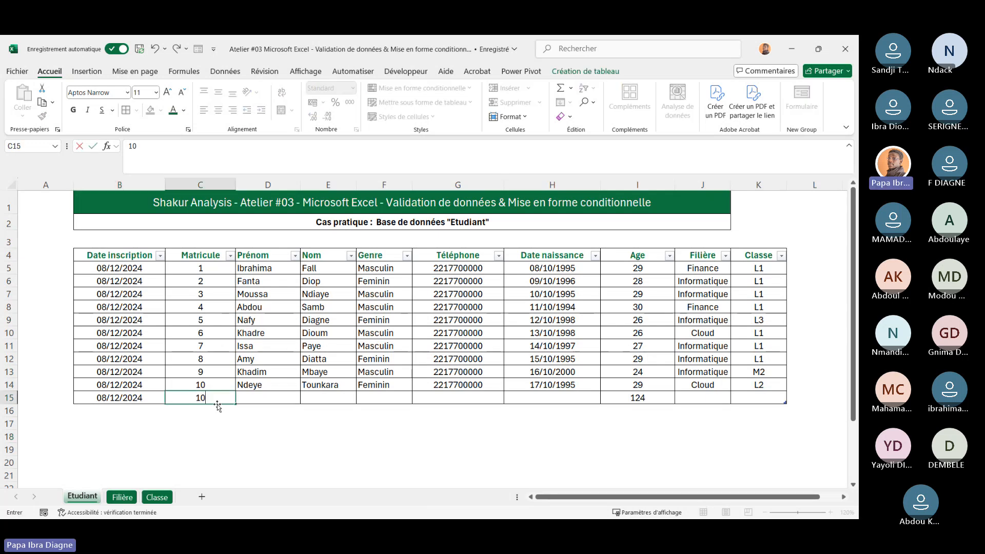
pyautogui.click(258, 422)
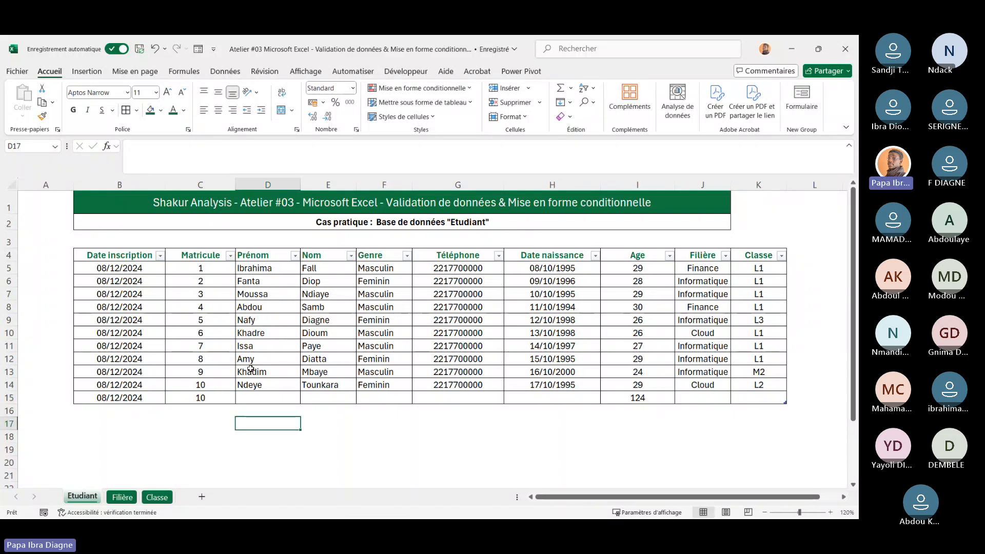
# Highlight duplicate values in the Matricule column C5:C15 with light red fill and dark red text
pyautogui.moveTo(205, 269); pyautogui.dragTo(216, 396)
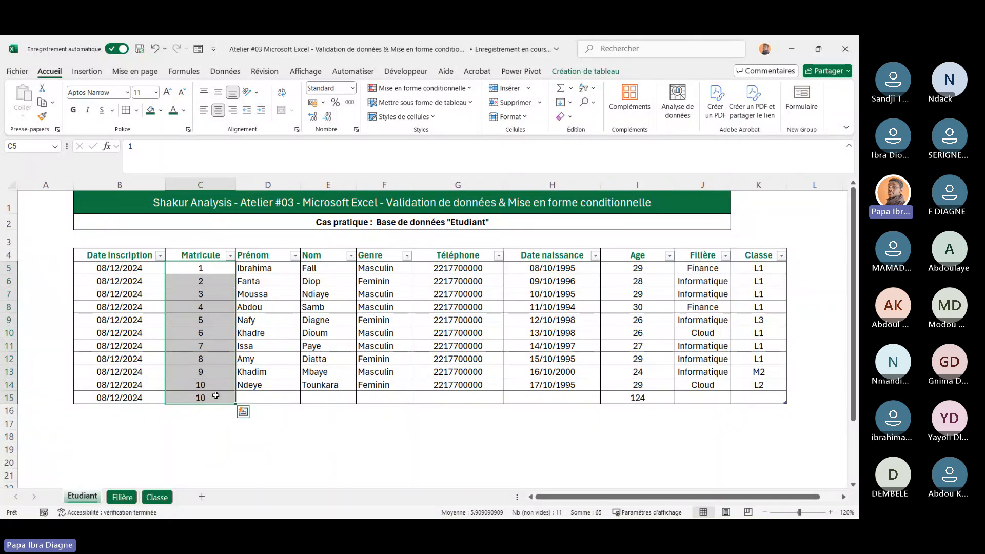
pyautogui.click(351, 400)
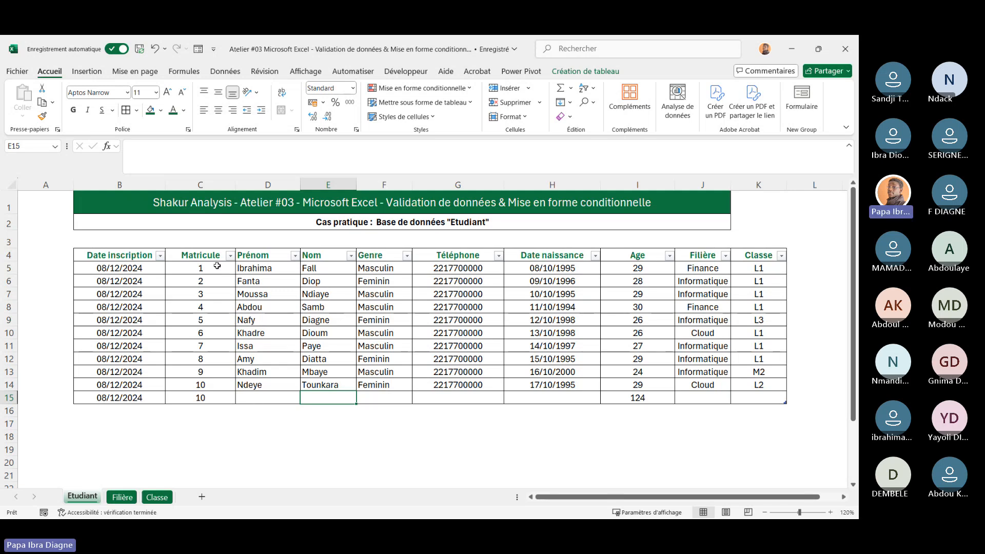
pyautogui.moveTo(213, 266); pyautogui.dragTo(216, 398)
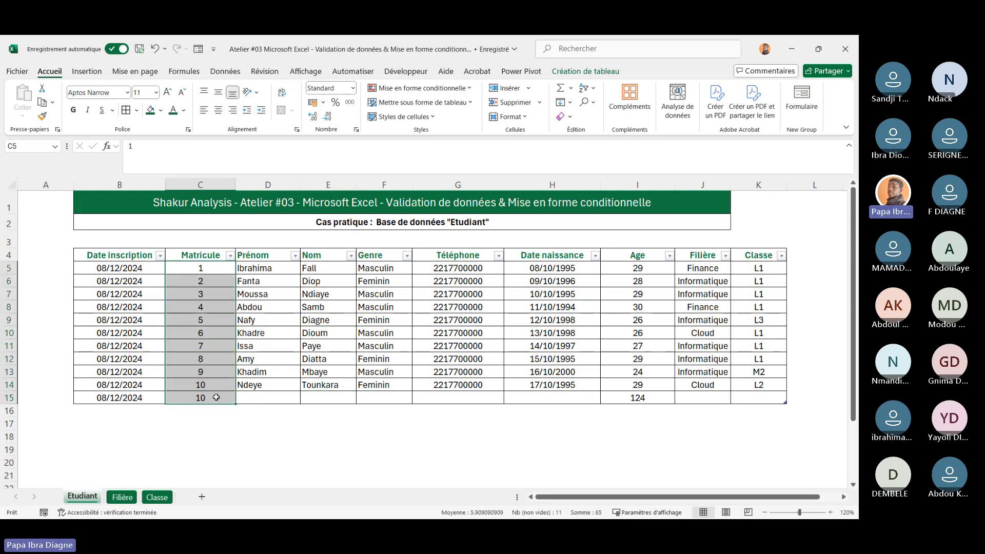
pyautogui.click(471, 90)
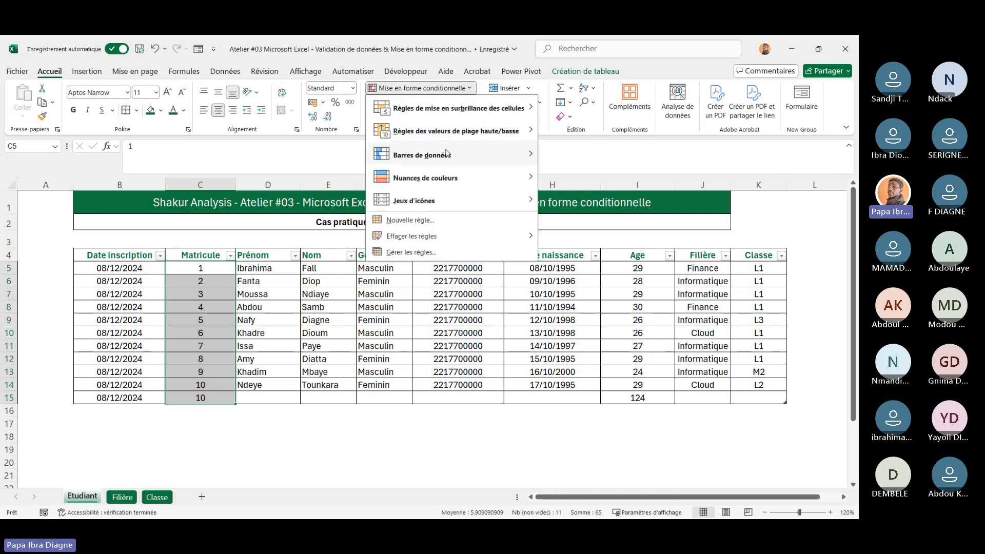
pyautogui.moveTo(470, 114)
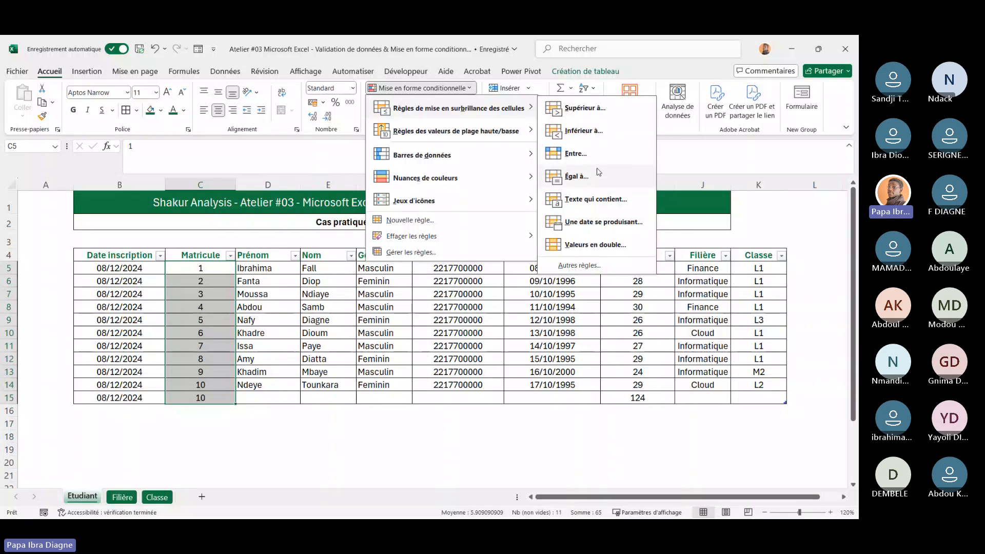
pyautogui.click(591, 245)
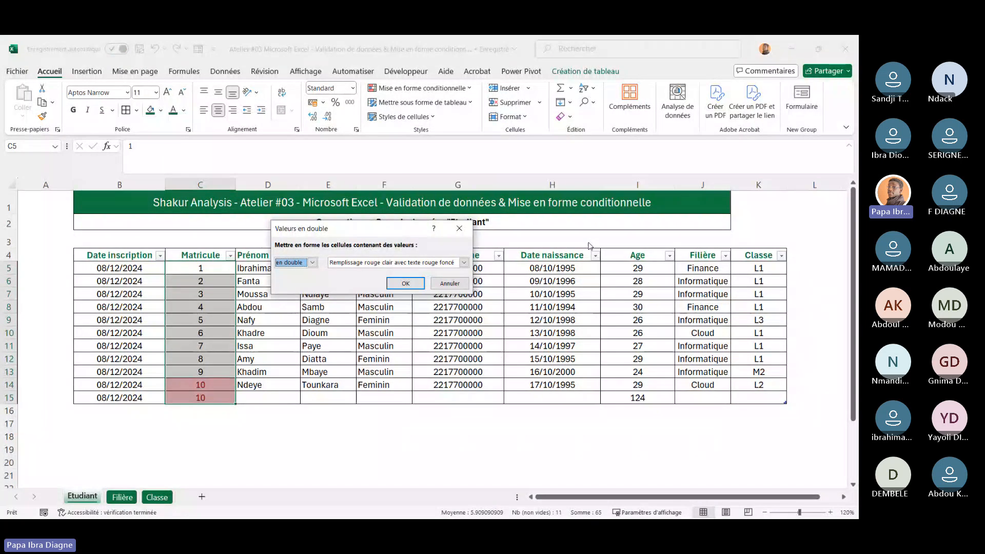
pyautogui.moveTo(397, 233); pyautogui.dragTo(489, 260)
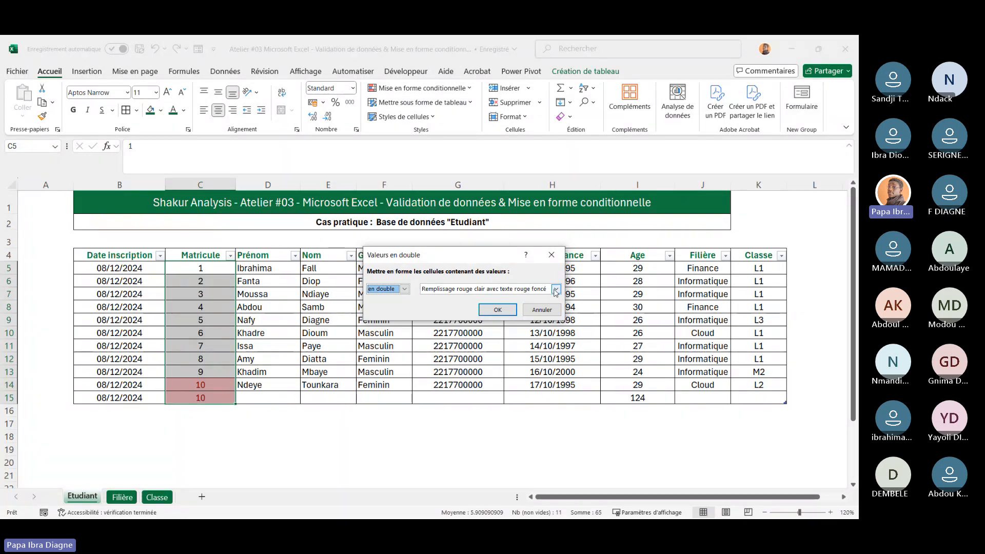
pyautogui.click(491, 310)
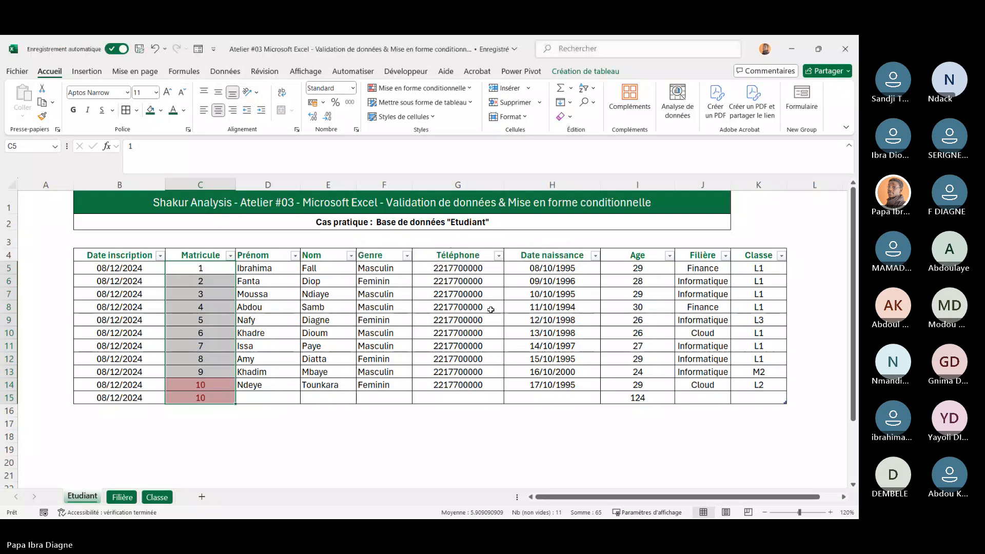
# Change the Matricule in C15 to 11
pyautogui.click(200, 398)
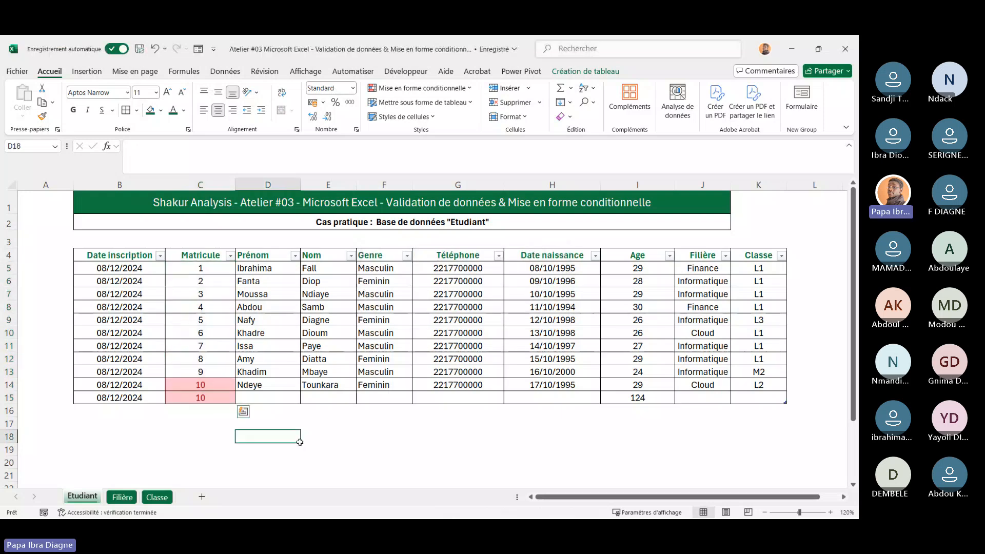
pyautogui.click(149, 150)
pyautogui.press('BackSpace')
pyautogui.write('1')
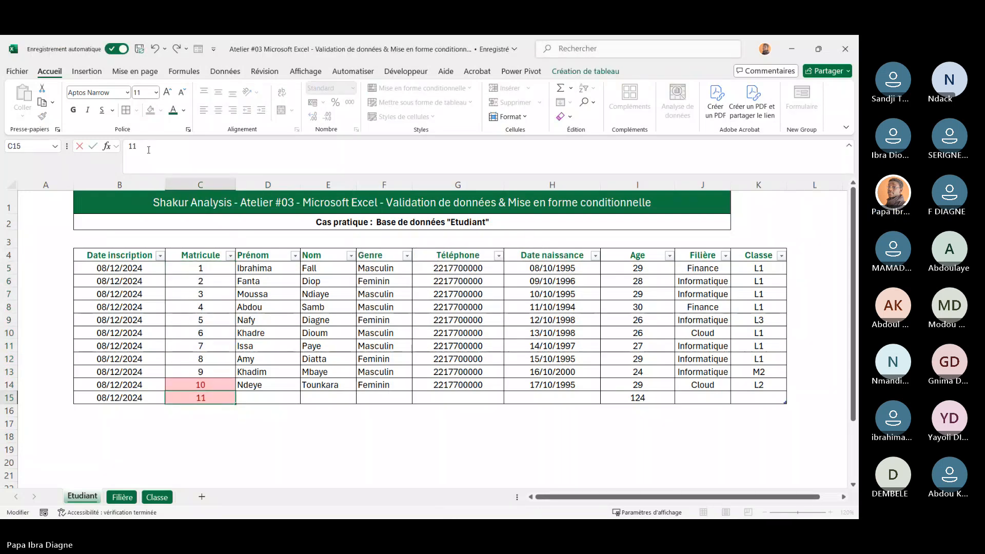
pyautogui.press('Return')
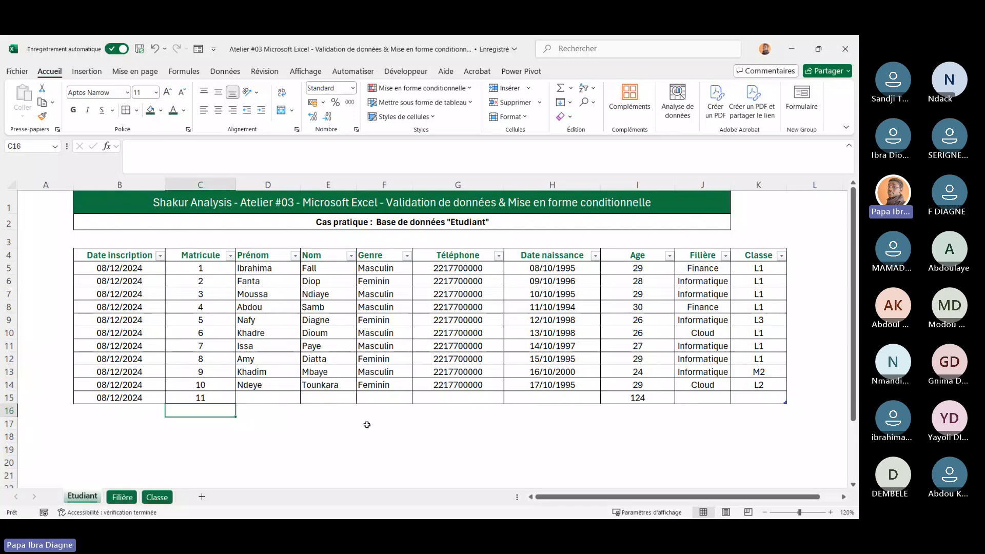
# Enter 5 as the Matricule in C10 to test the duplicate highlighting
pyautogui.click(211, 335)
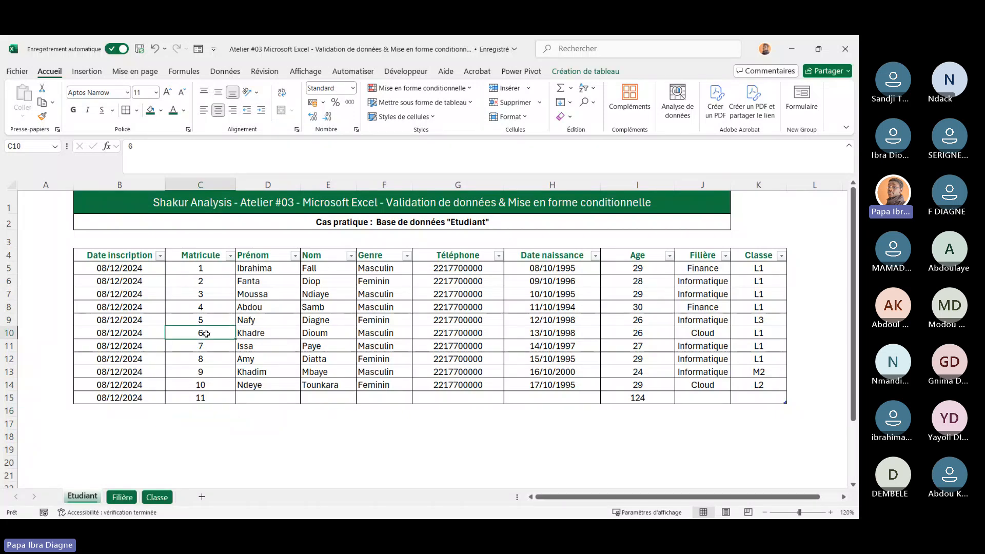
pyautogui.write('5')
pyautogui.press('Return')
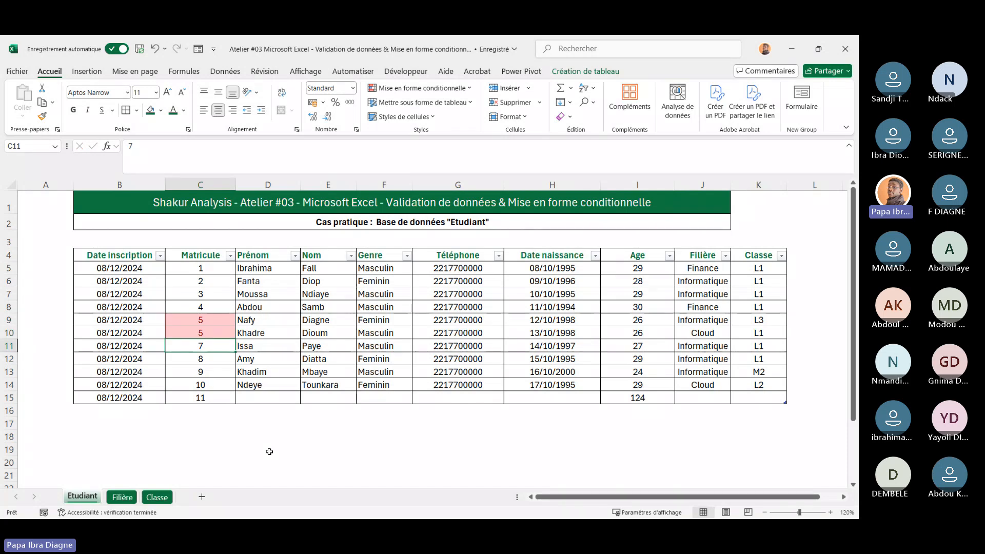
# Open the conditional formatting rules manager to review the duplicate values rule, then close it
pyautogui.click(472, 88)
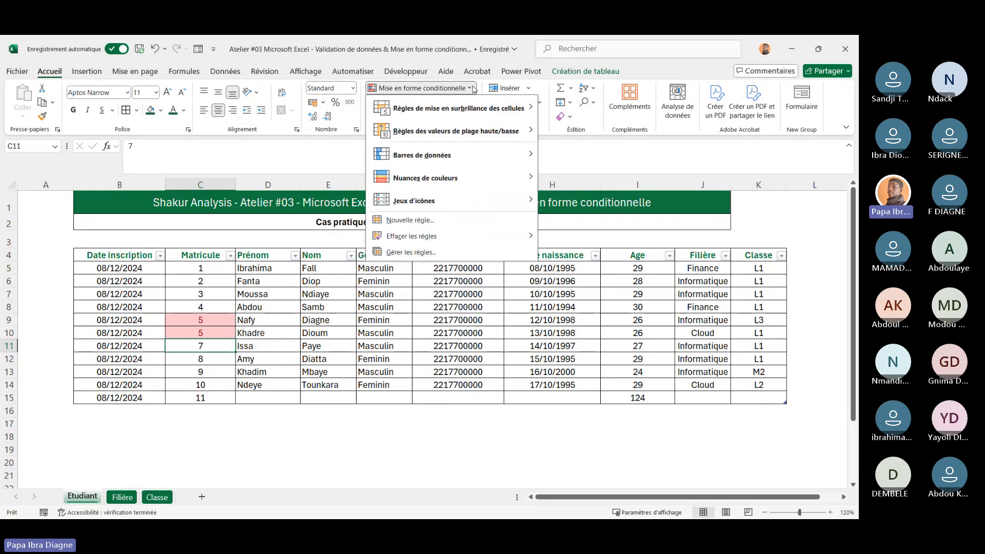
pyautogui.click(426, 252)
pyautogui.moveTo(457, 223); pyautogui.dragTo(590, 171)
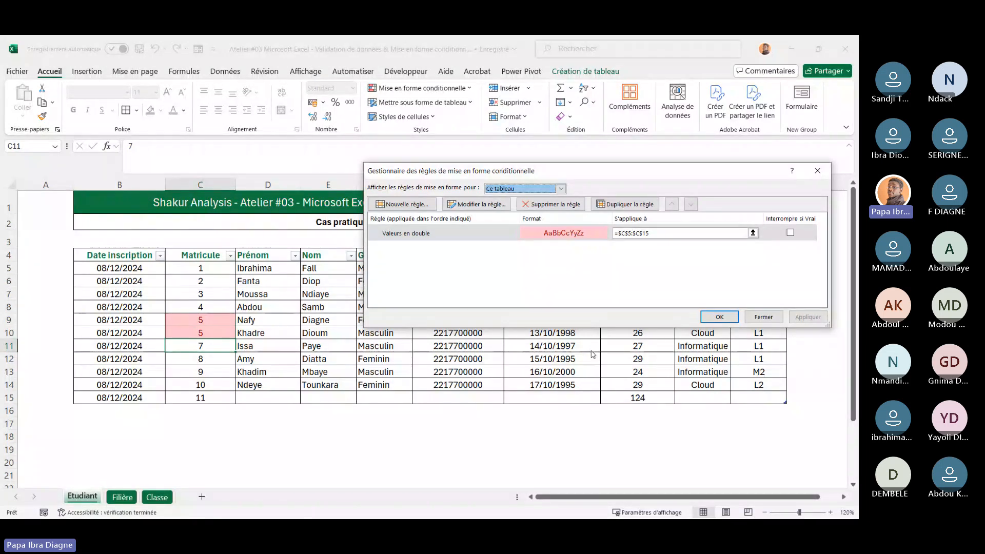
pyautogui.click(764, 317)
# Set the Matricule in C10 back to 6
pyautogui.click(201, 331)
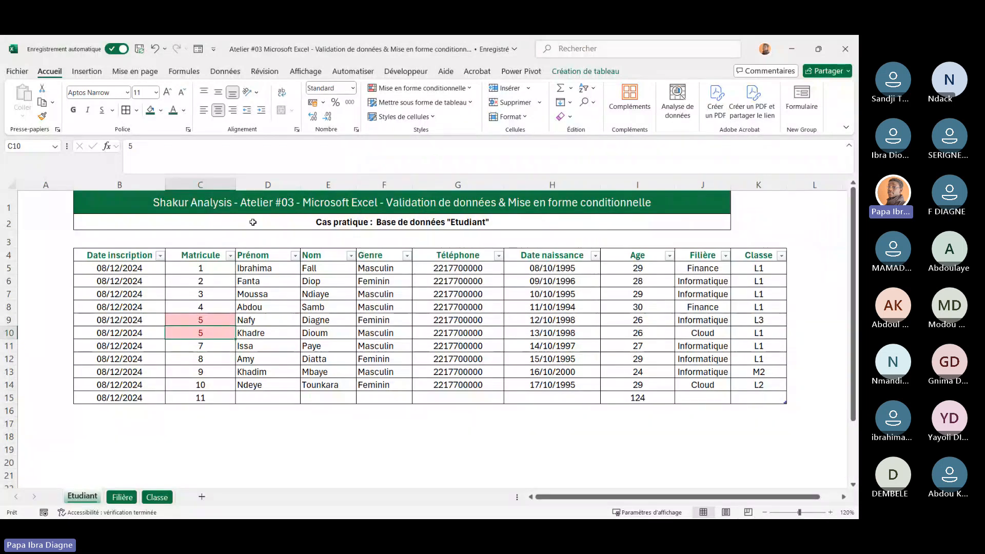
pyautogui.click(176, 154)
pyautogui.press('BackSpace')
pyautogui.write('6')
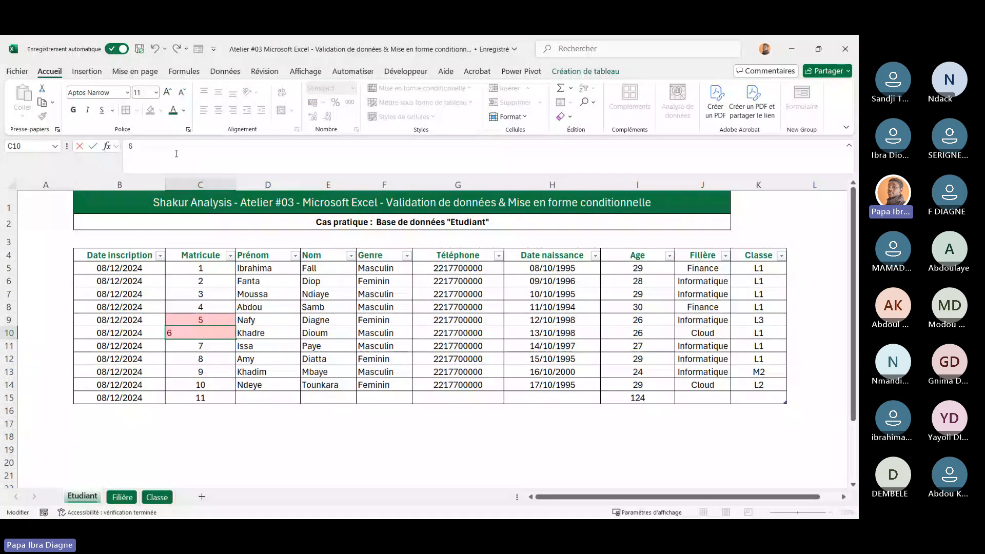
pyautogui.press('Return')
# Return the Matricule in C15 to 10
pyautogui.click(205, 370)
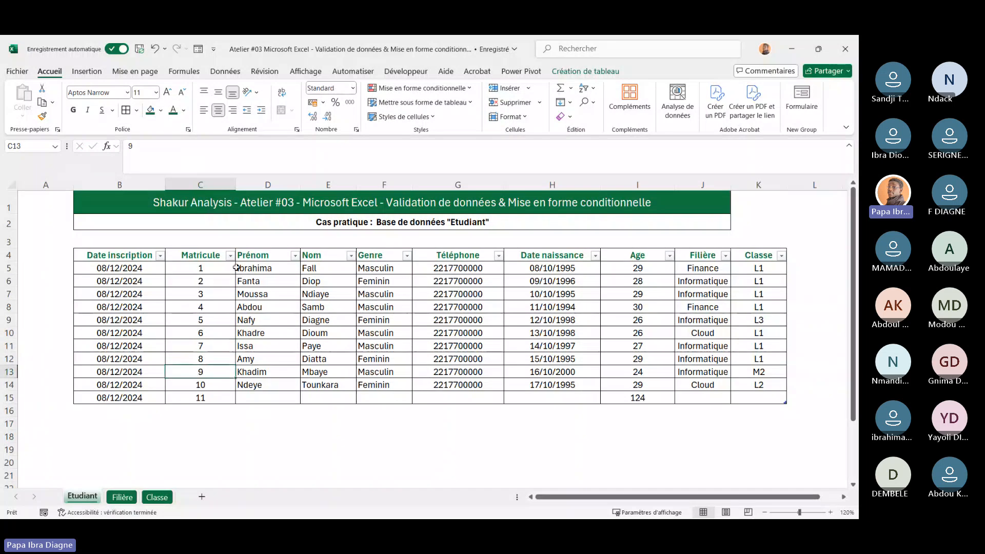
pyautogui.doubleClick(198, 398)
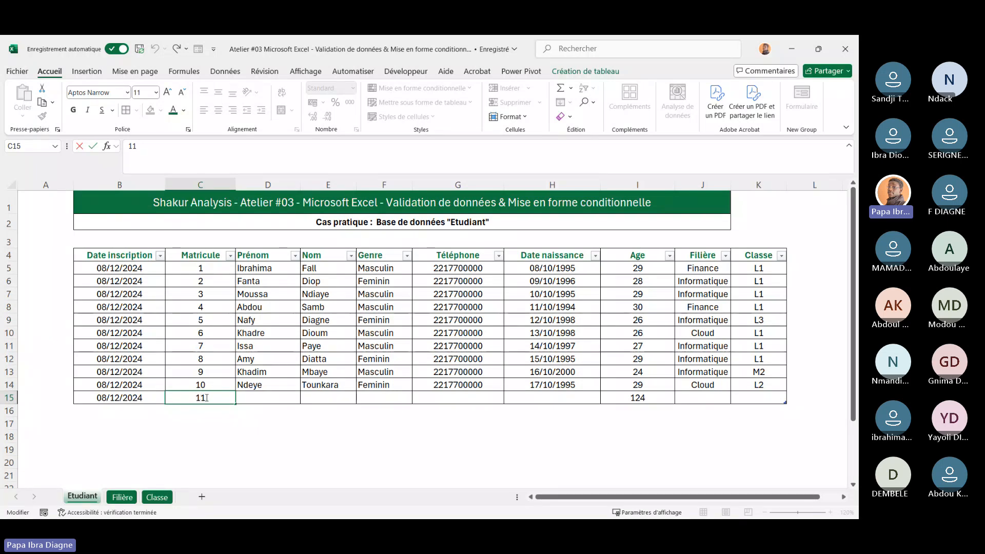
pyautogui.press('Escape')
pyautogui.press('Return')
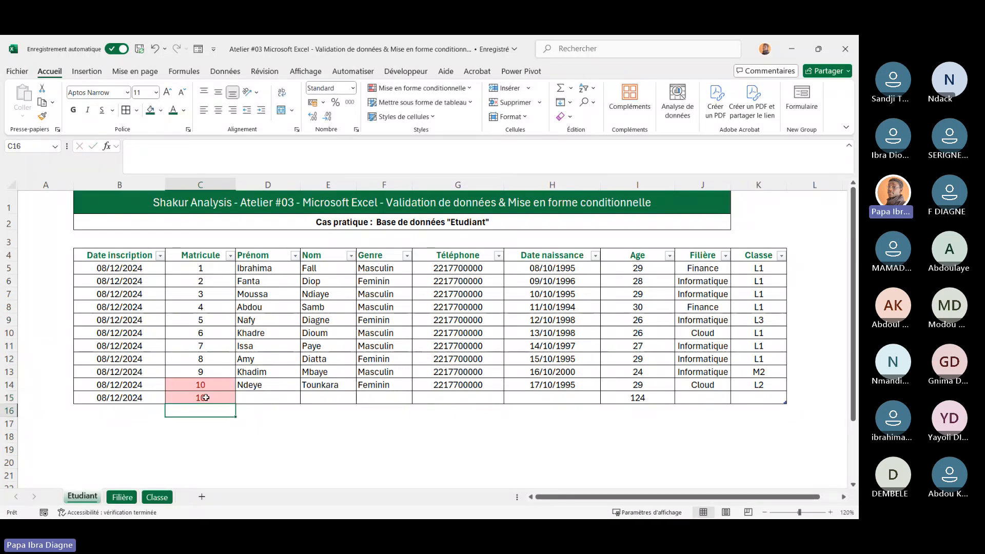
pyautogui.click(354, 462)
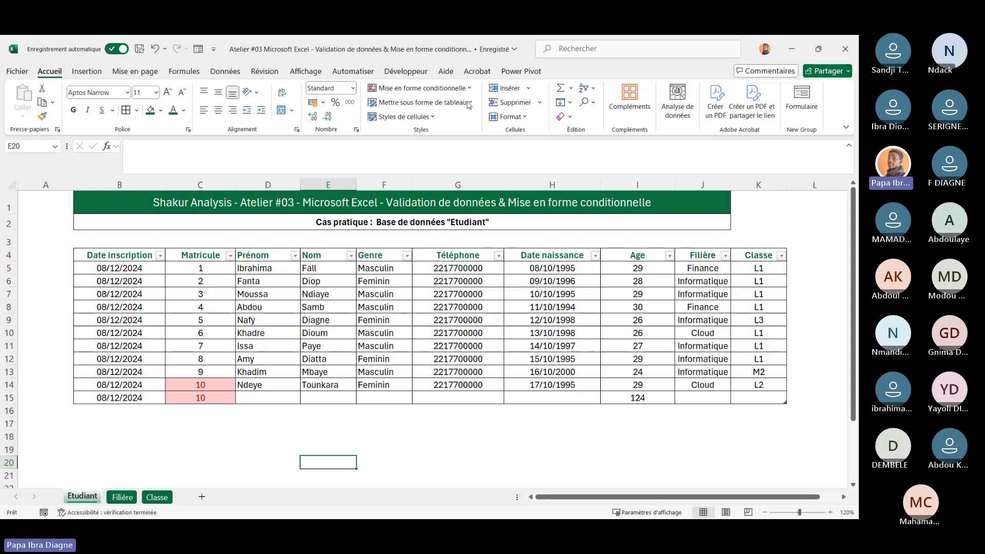
pyautogui.moveTo(193, 268); pyautogui.dragTo(195, 398)
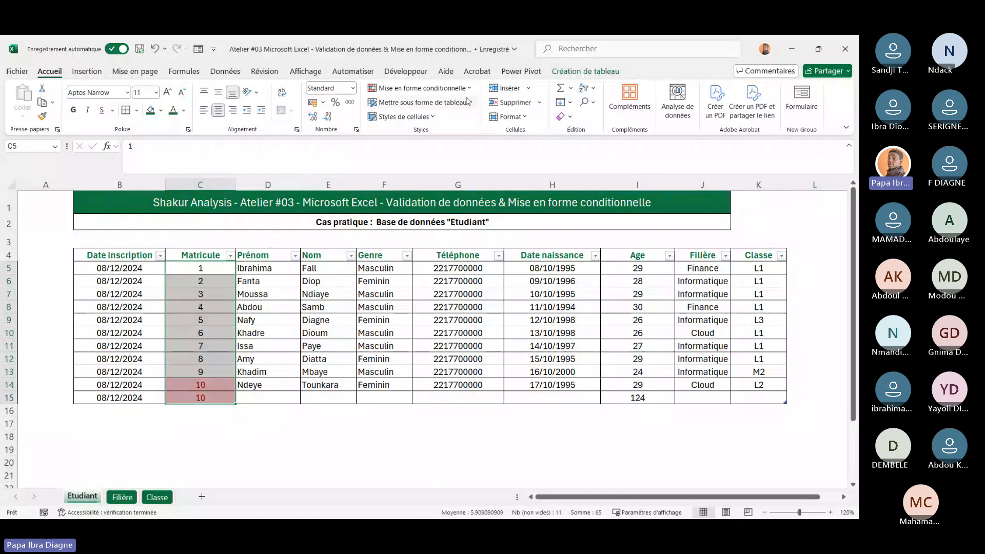
pyautogui.click(464, 88)
pyautogui.moveTo(468, 108)
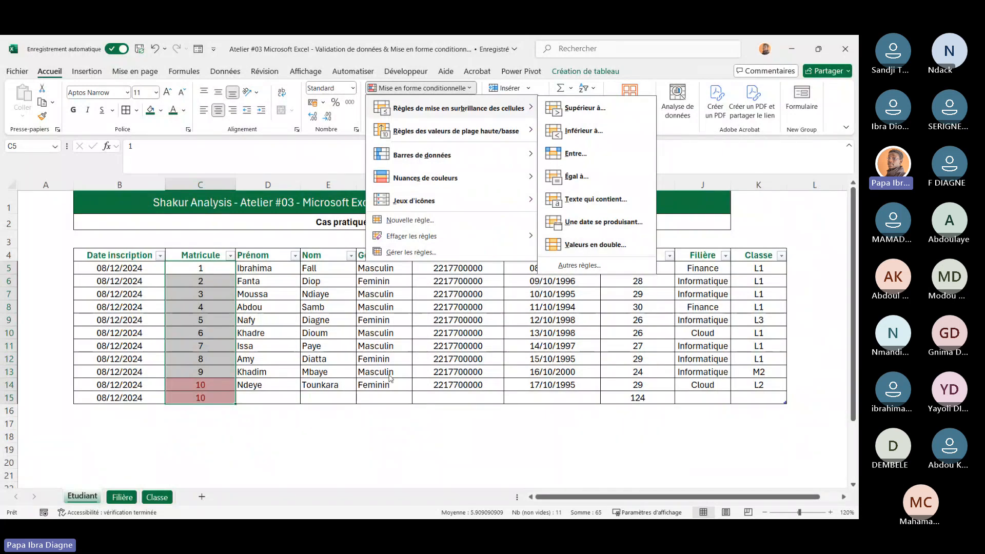
pyautogui.click(266, 410)
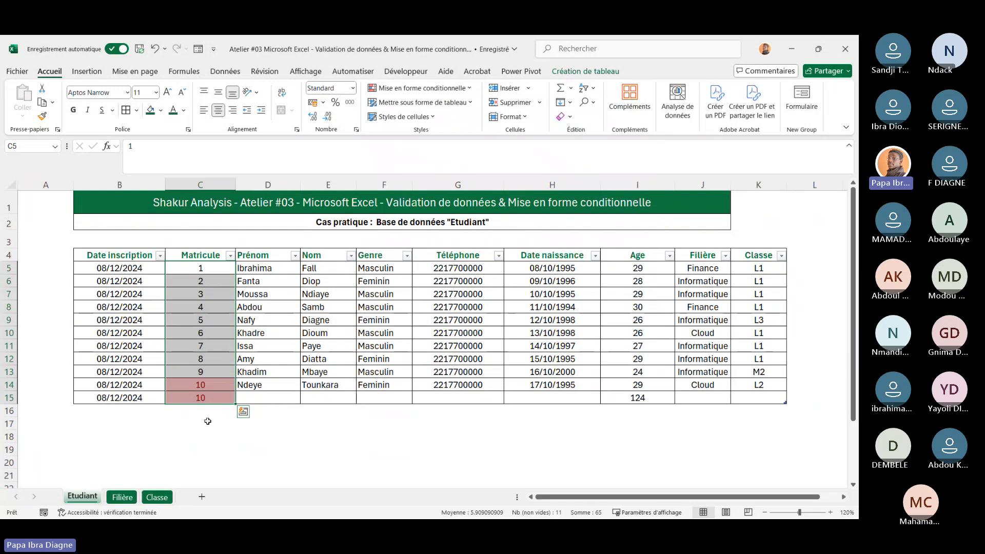
pyautogui.click(208, 422)
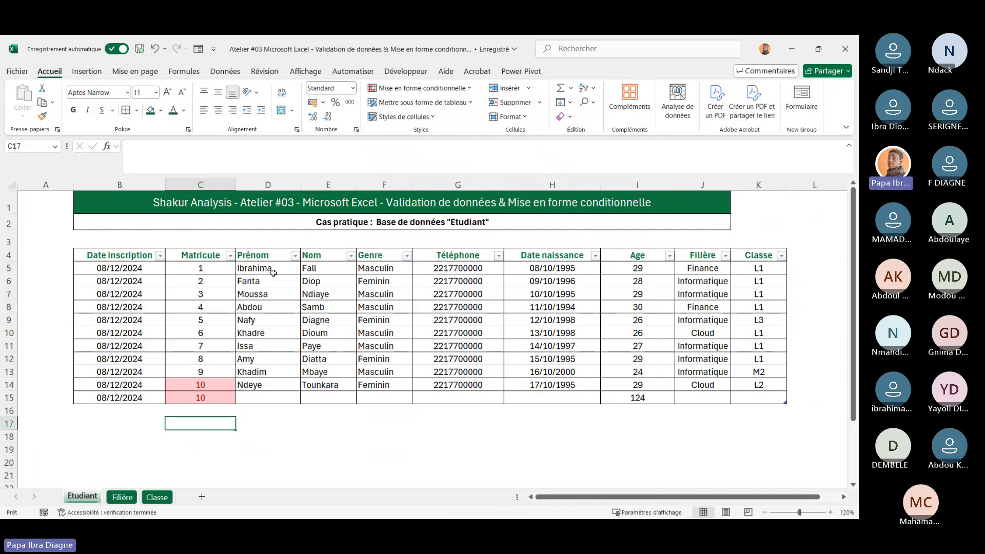
# Change the Matricule in C15 to 11
pyautogui.click(202, 398)
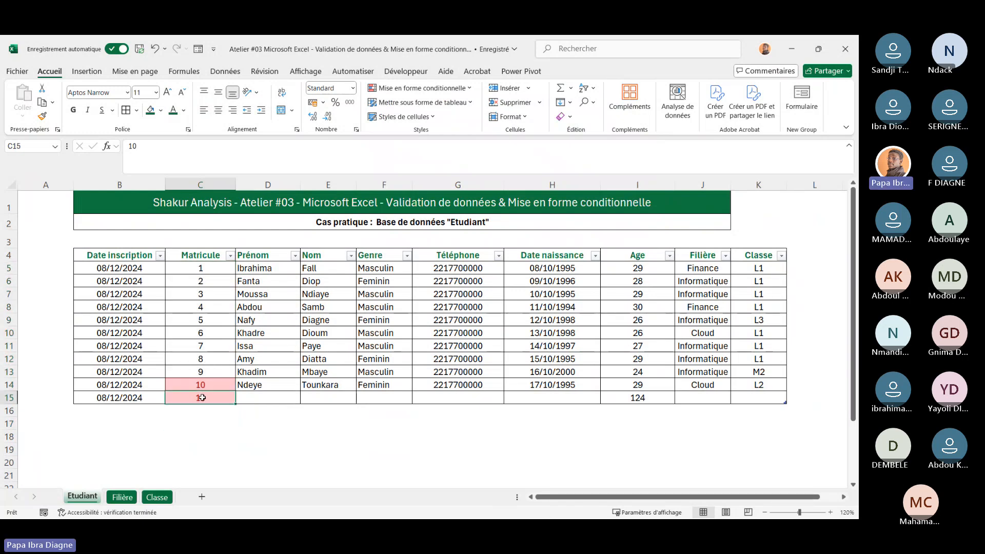
pyautogui.click(146, 149)
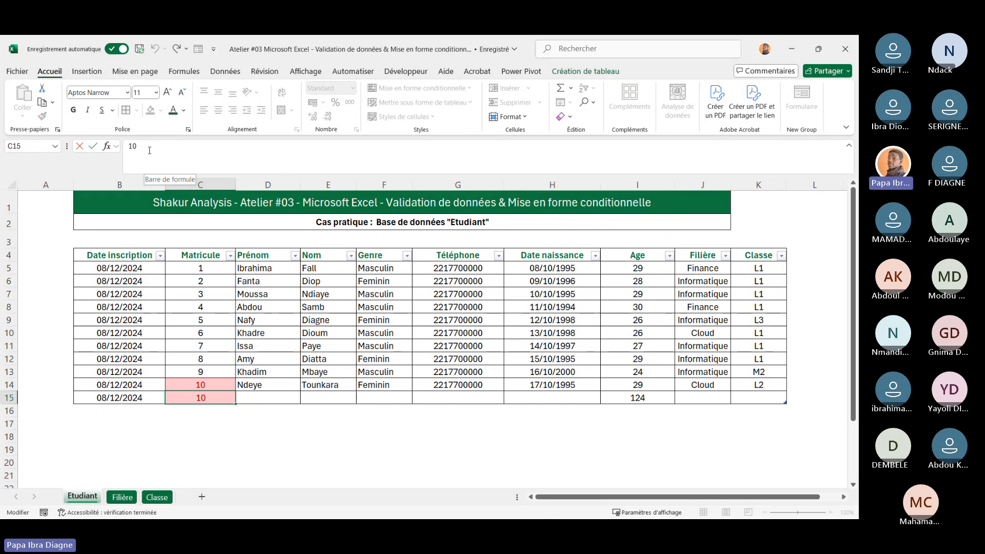
pyautogui.press('BackSpace')
pyautogui.write('1')
pyautogui.press('Return')
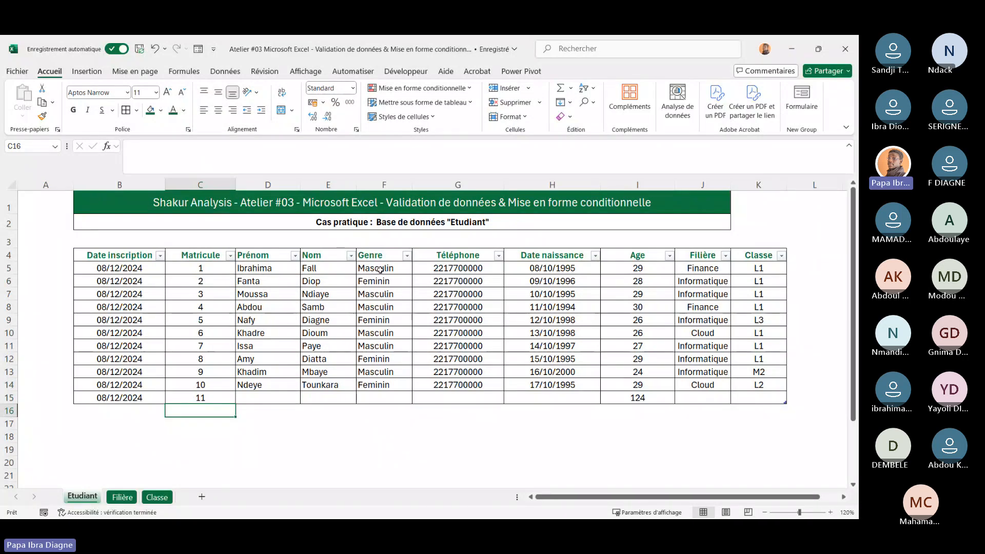
# Start a new conditional formatting rule on Genre cells F5:F15 formatting cells whose value is equal to Masculin
pyautogui.moveTo(380, 270); pyautogui.dragTo(381, 320)
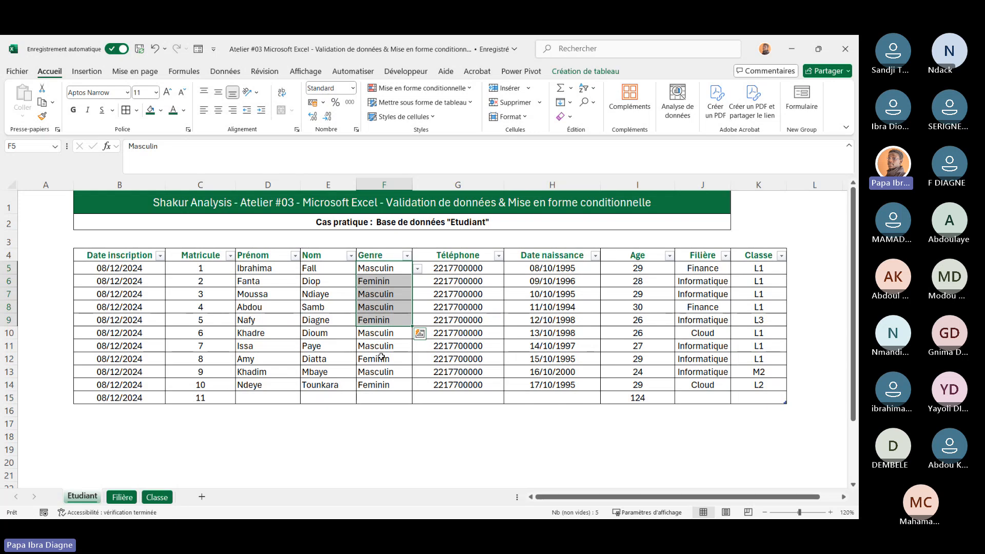
pyautogui.click(359, 413)
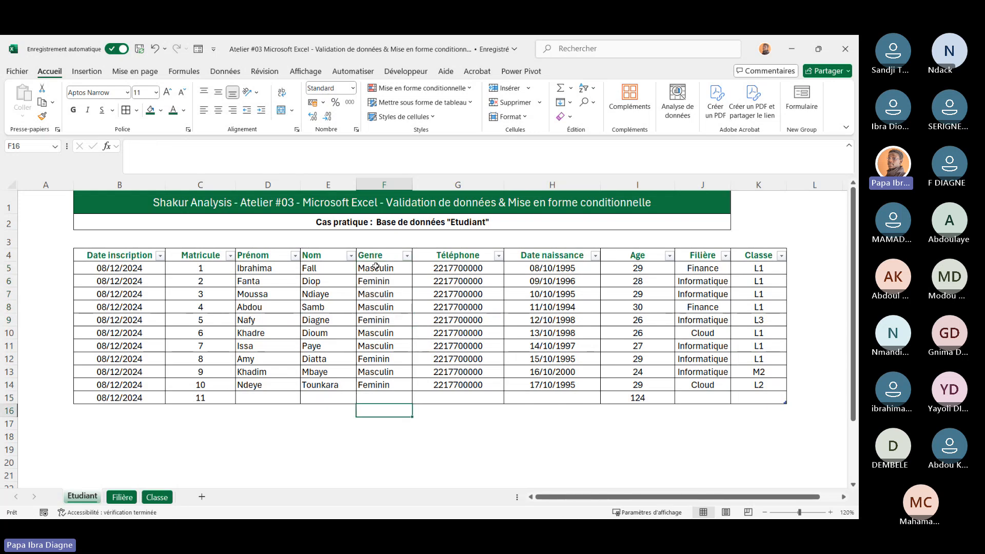
pyautogui.moveTo(377, 267); pyautogui.dragTo(378, 400)
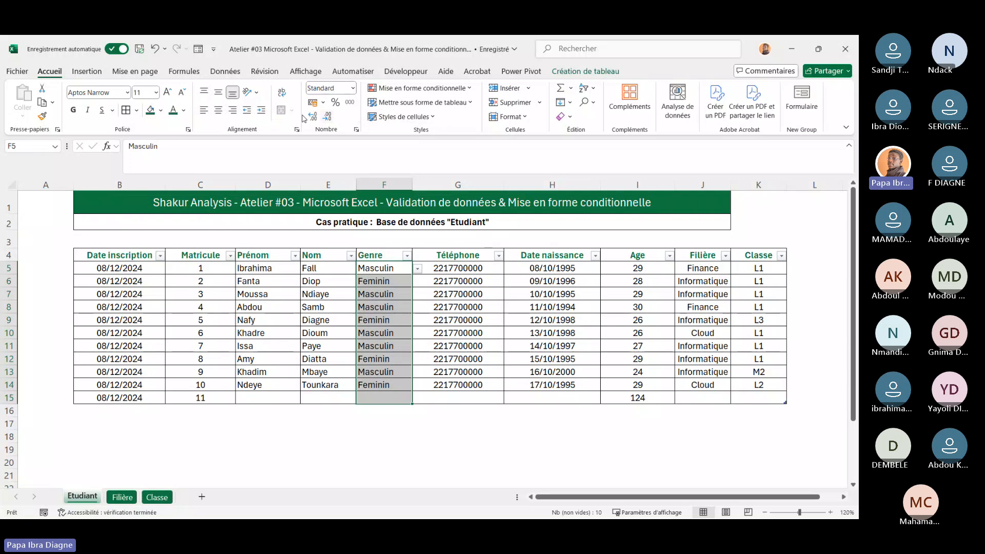
pyautogui.click(470, 93)
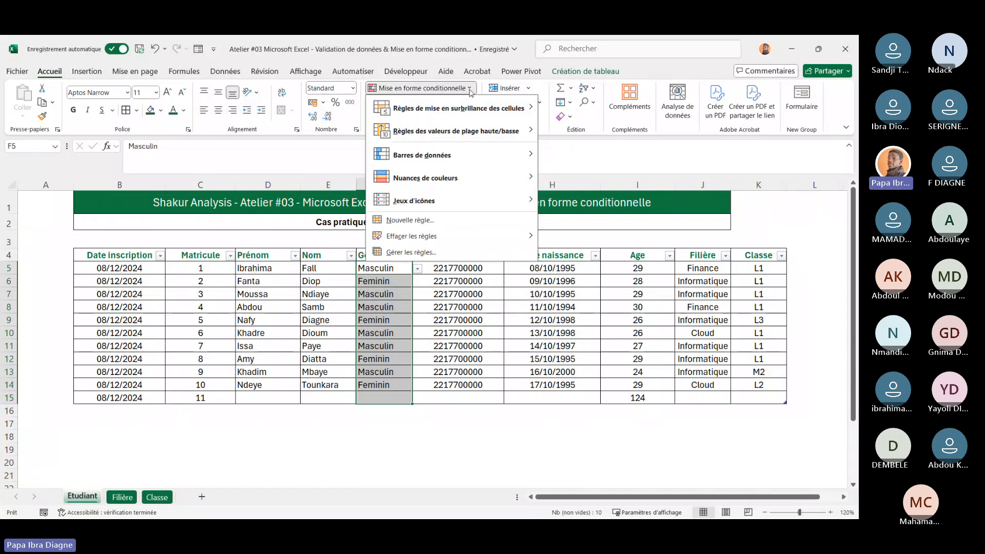
pyautogui.click(443, 218)
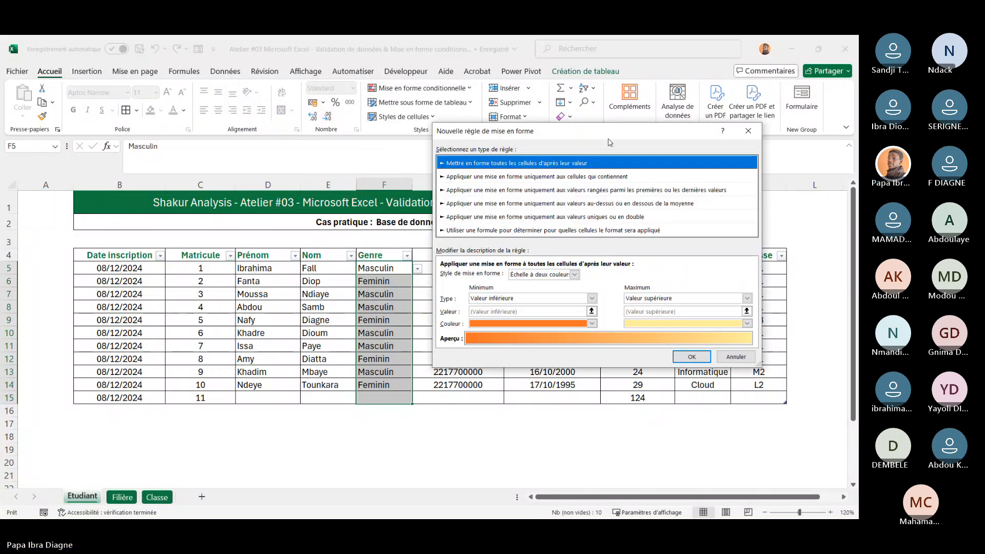
pyautogui.moveTo(606, 139); pyautogui.dragTo(648, 130)
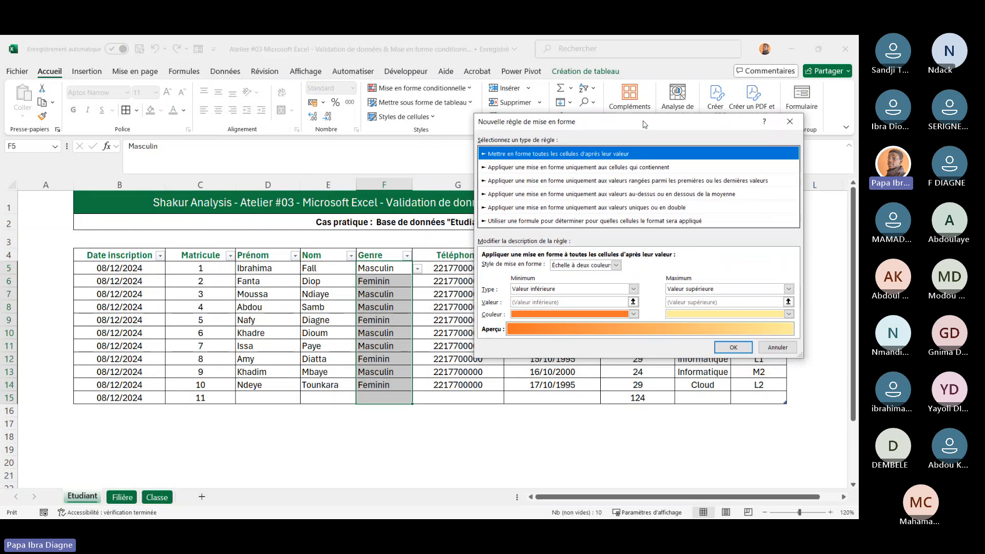
pyautogui.click(620, 168)
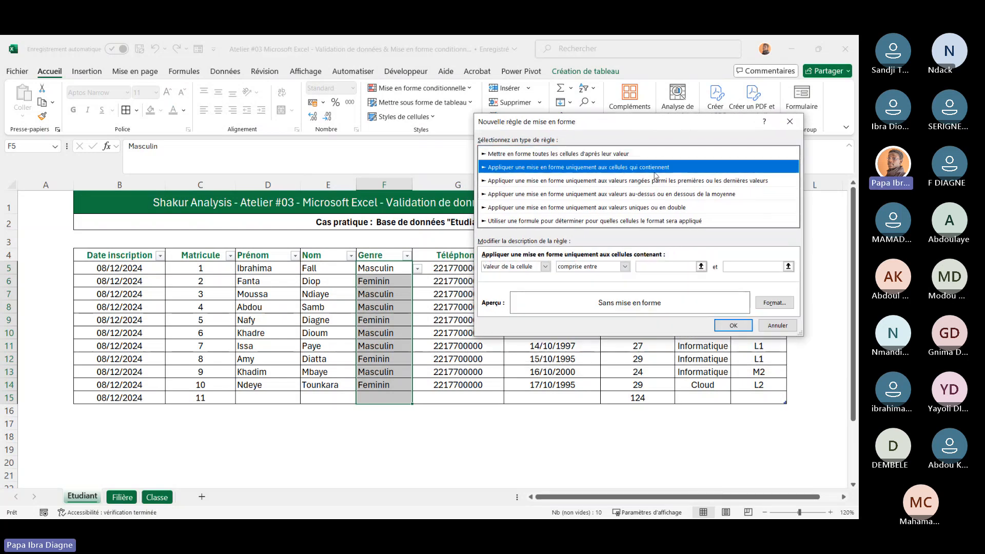
pyautogui.moveTo(656, 124); pyautogui.dragTo(612, 173)
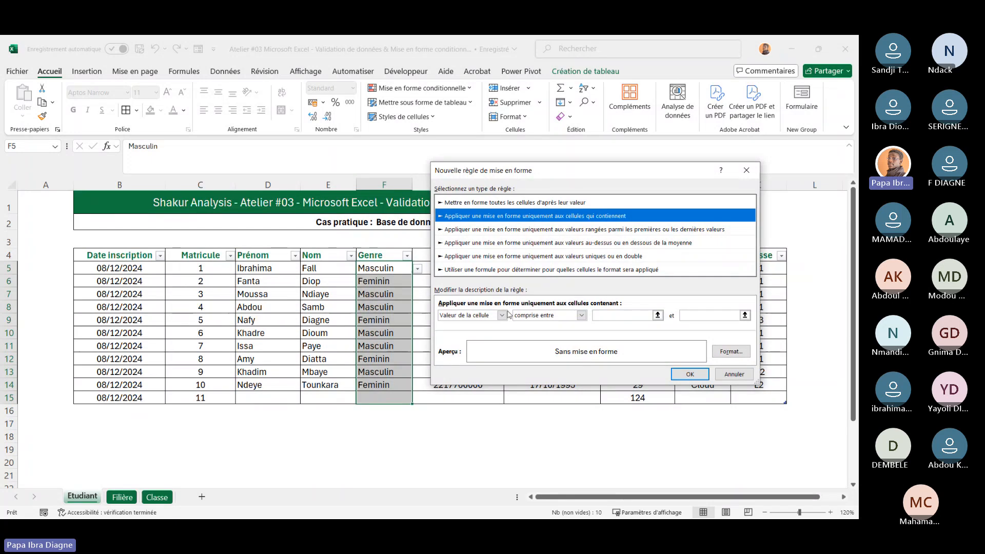
pyautogui.click(582, 316)
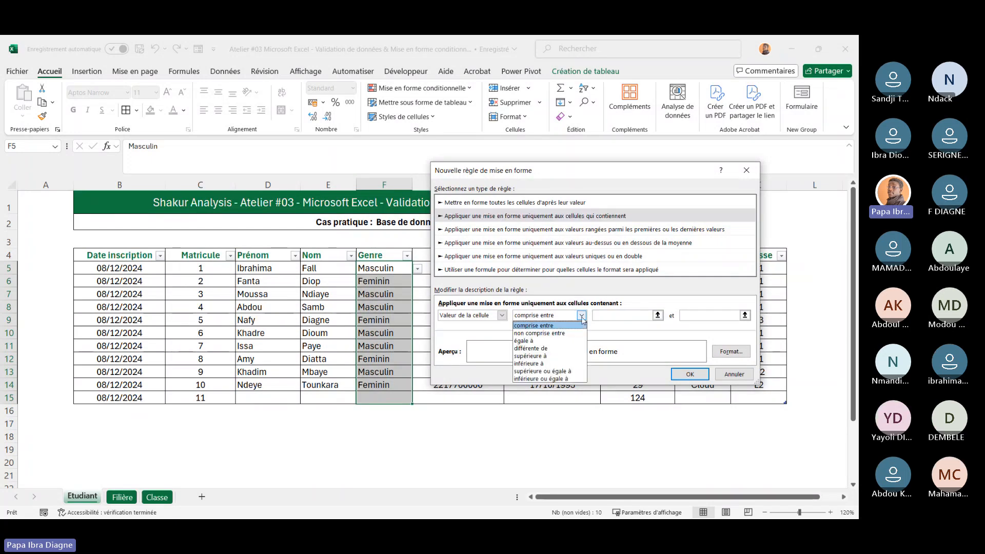
pyautogui.click(528, 340)
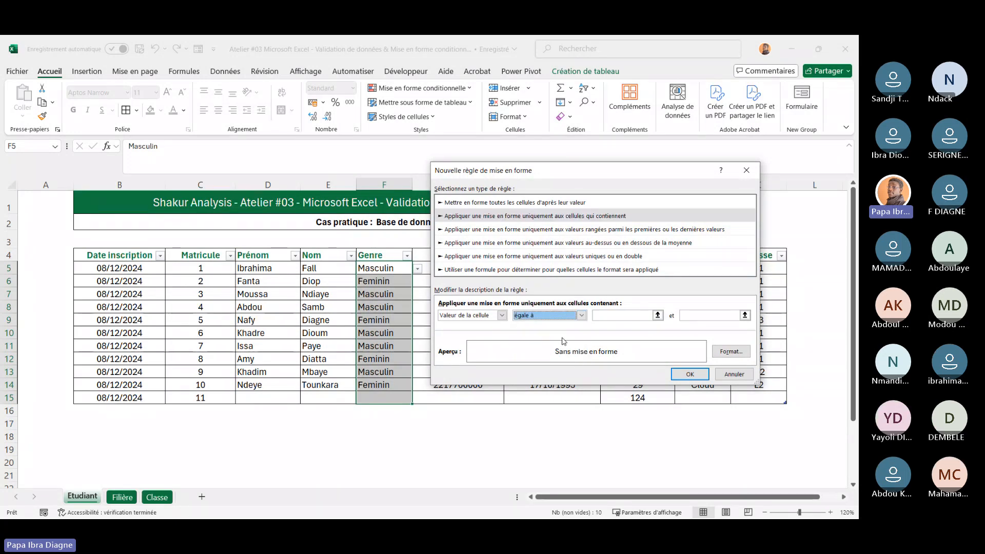
pyautogui.click(613, 316)
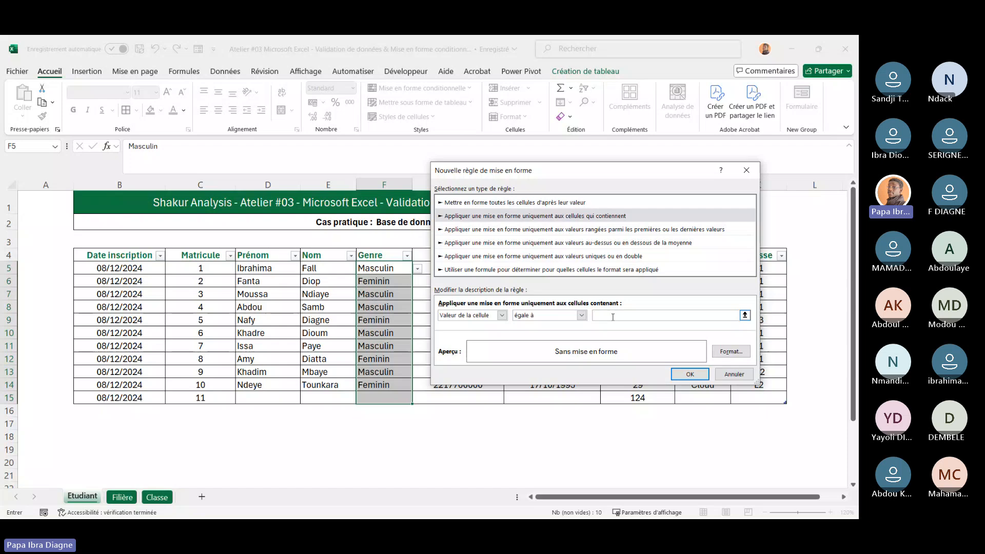
pyautogui.write('Mas')
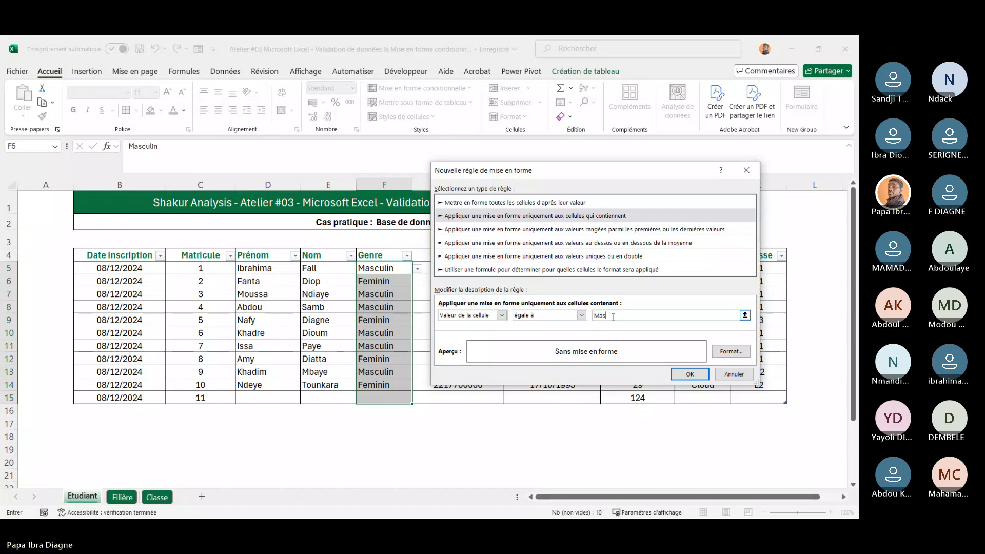
pyautogui.write('culin')
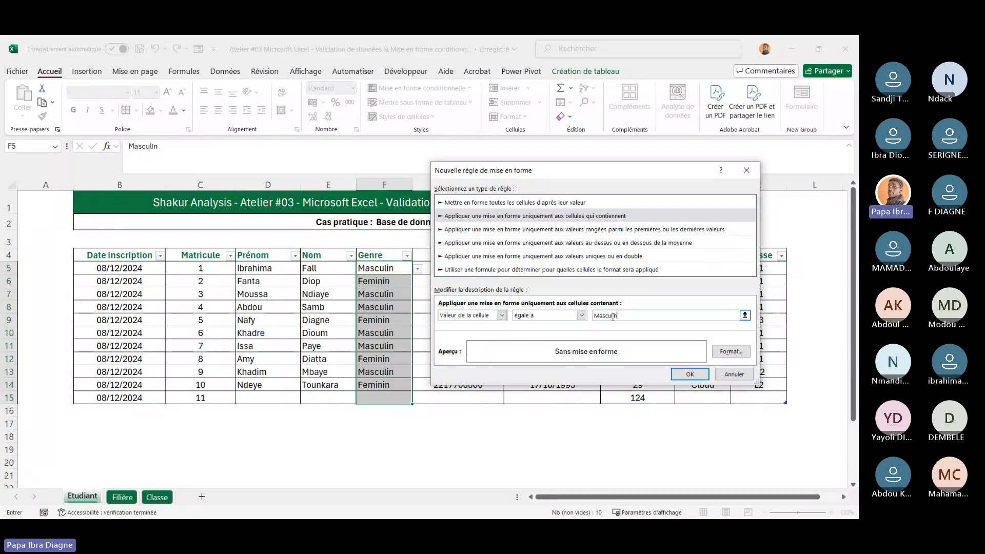
# Give the Masculin rule a light blue fill and apply it
pyautogui.click(730, 352)
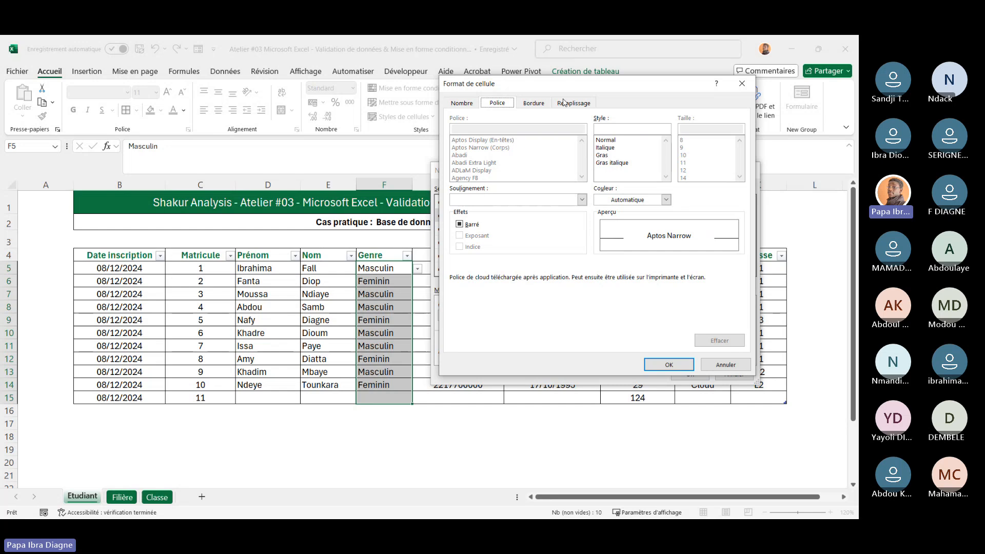
pyautogui.click(564, 102)
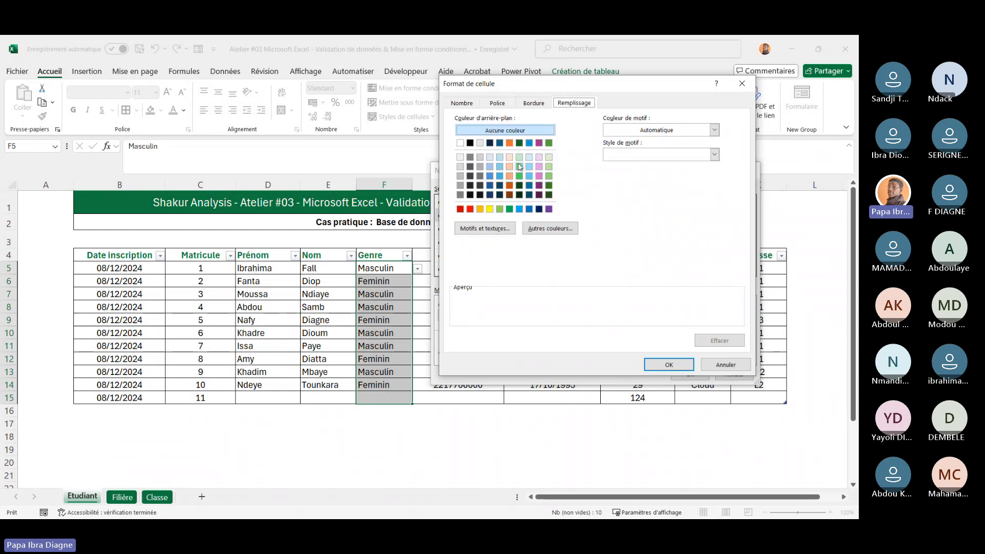
pyautogui.click(501, 160)
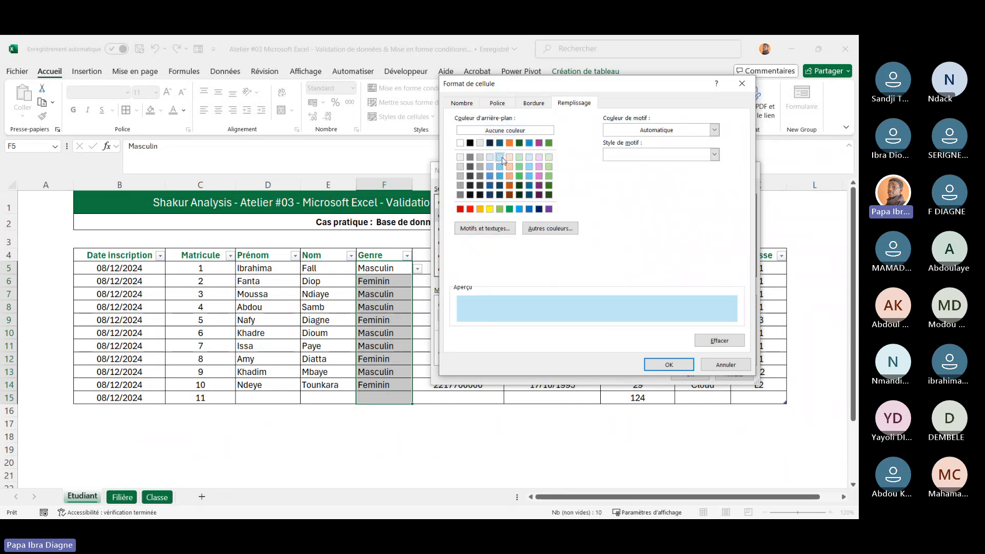
pyautogui.click(668, 366)
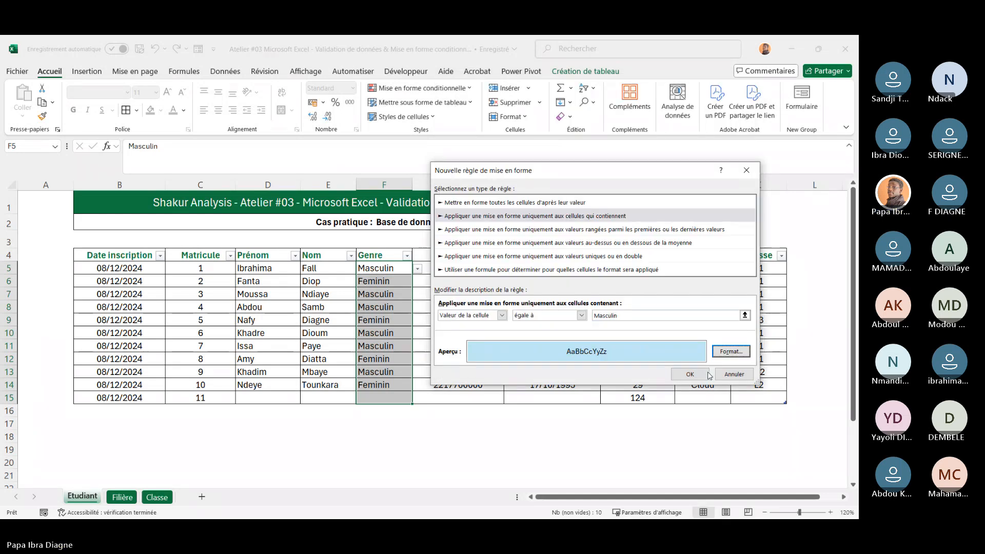
pyautogui.click(690, 375)
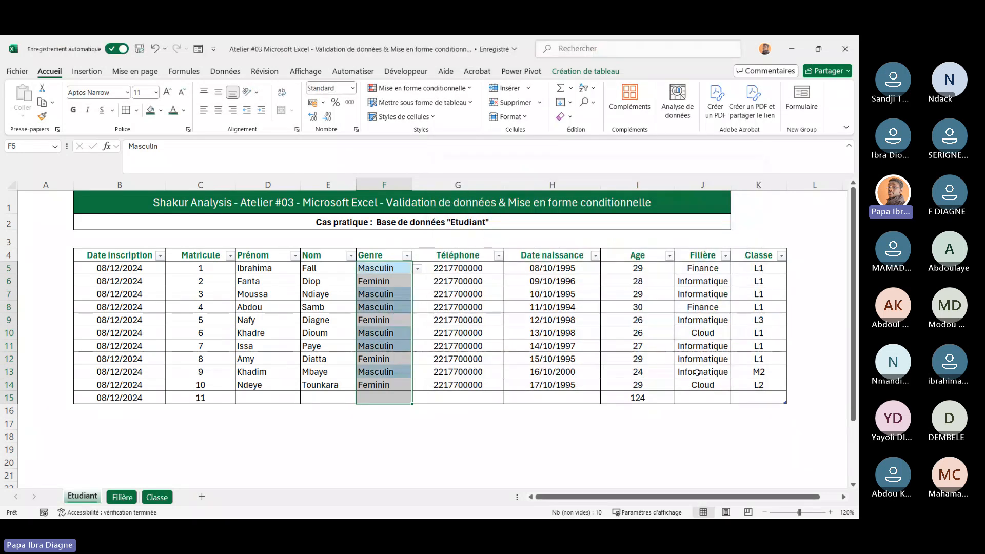
pyautogui.click(311, 394)
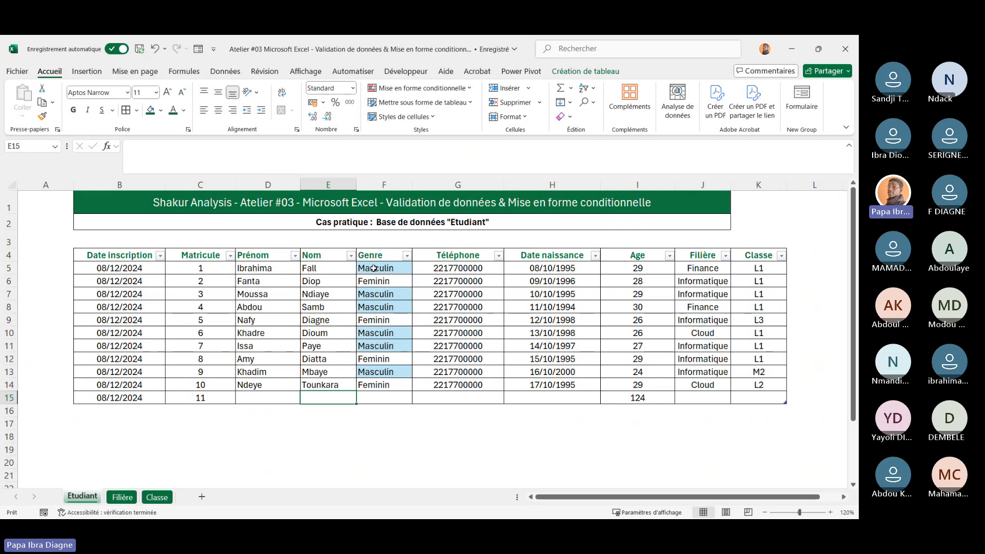
# Create an 'equal to' highlight rule on Genre cells F5:F15 for the value Feminin
pyautogui.moveTo(374, 268); pyautogui.dragTo(384, 399)
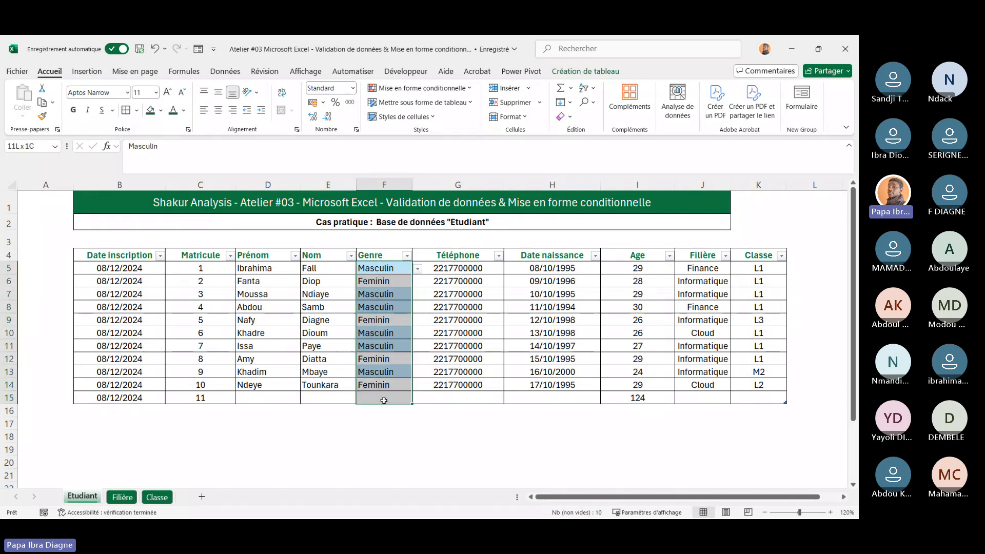
pyautogui.click(470, 88)
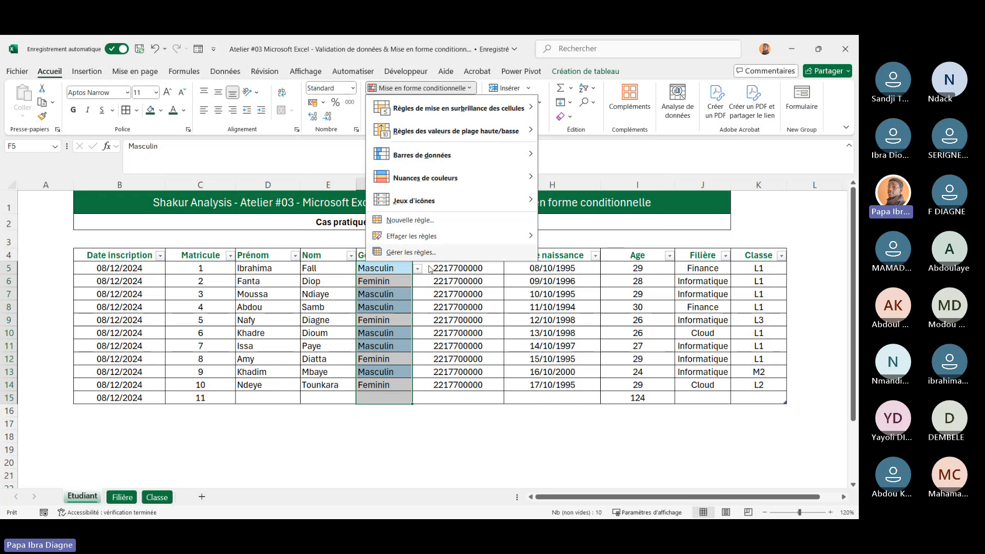
pyautogui.click(454, 366)
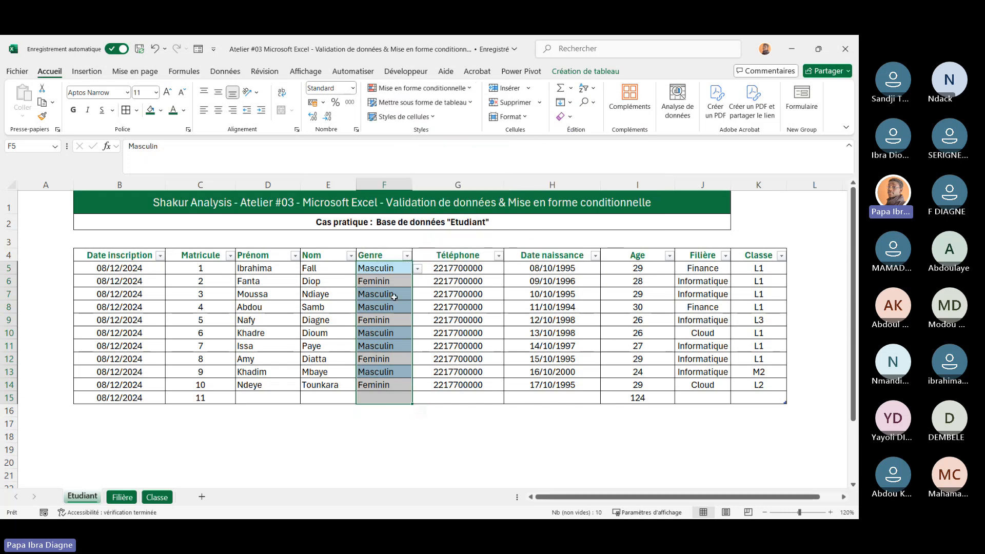
pyautogui.click(446, 89)
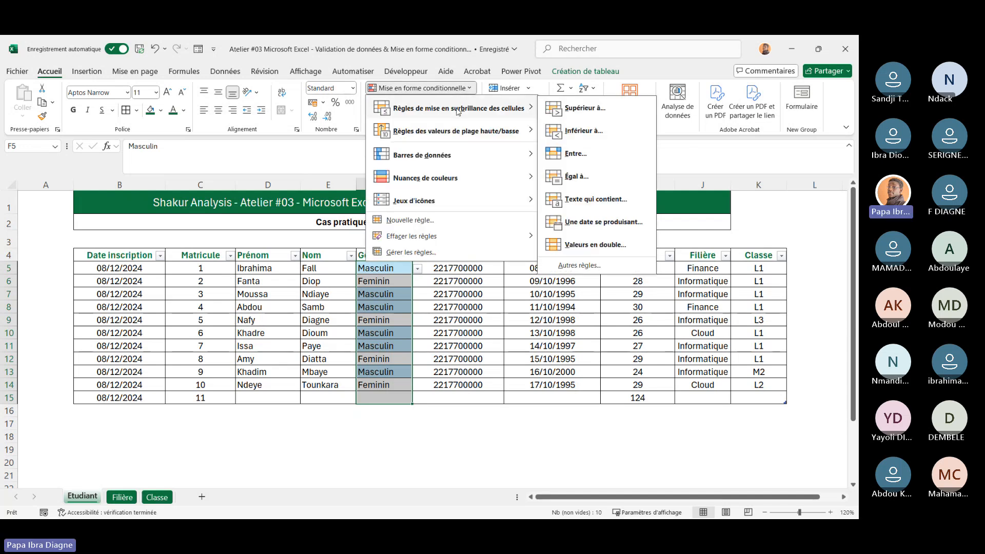
pyautogui.moveTo(498, 110)
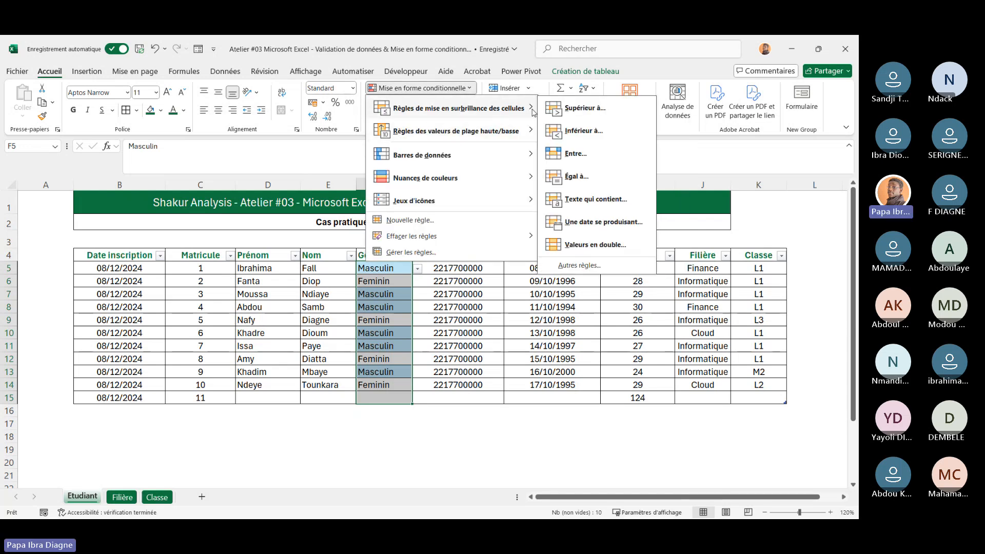
pyautogui.click(579, 177)
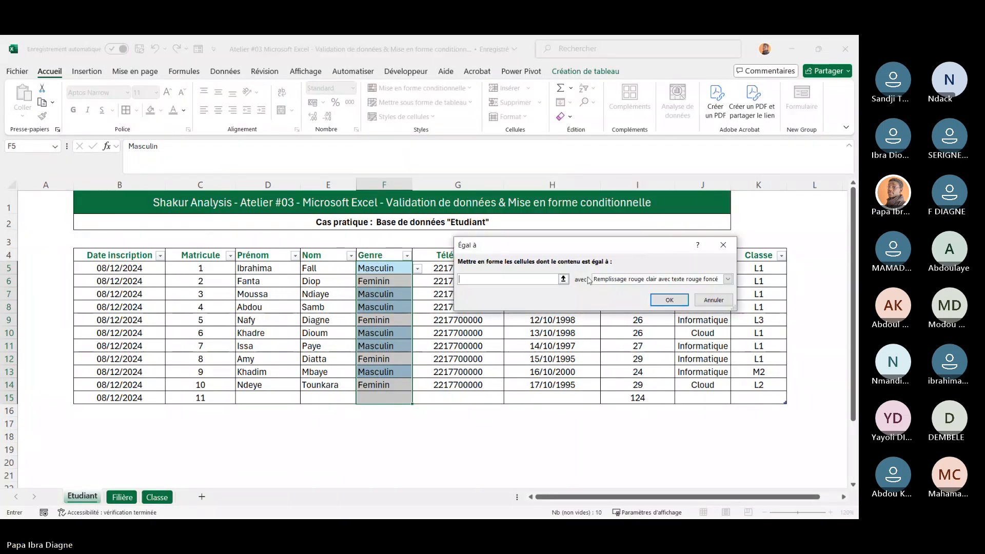
pyautogui.click(728, 280)
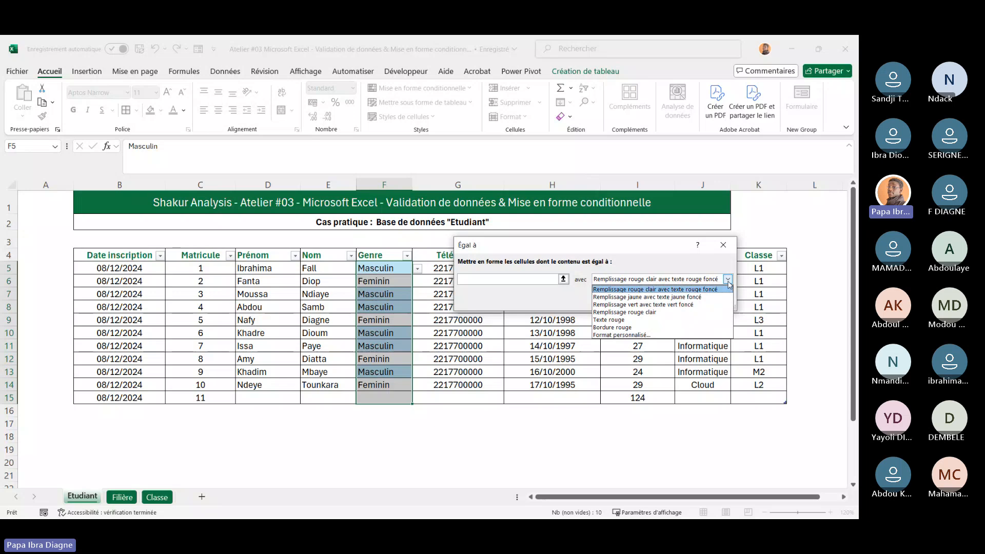
pyautogui.click(524, 303)
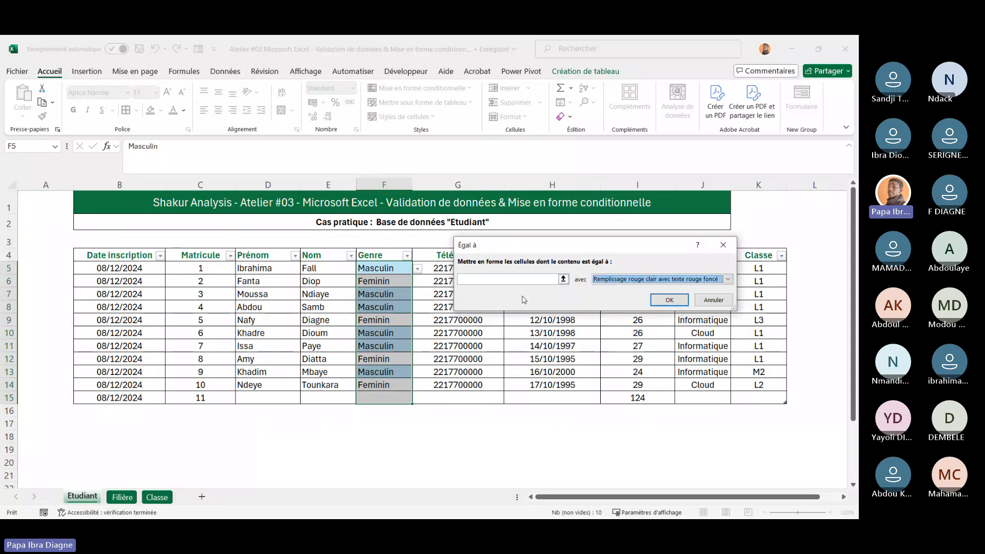
pyautogui.click(490, 278)
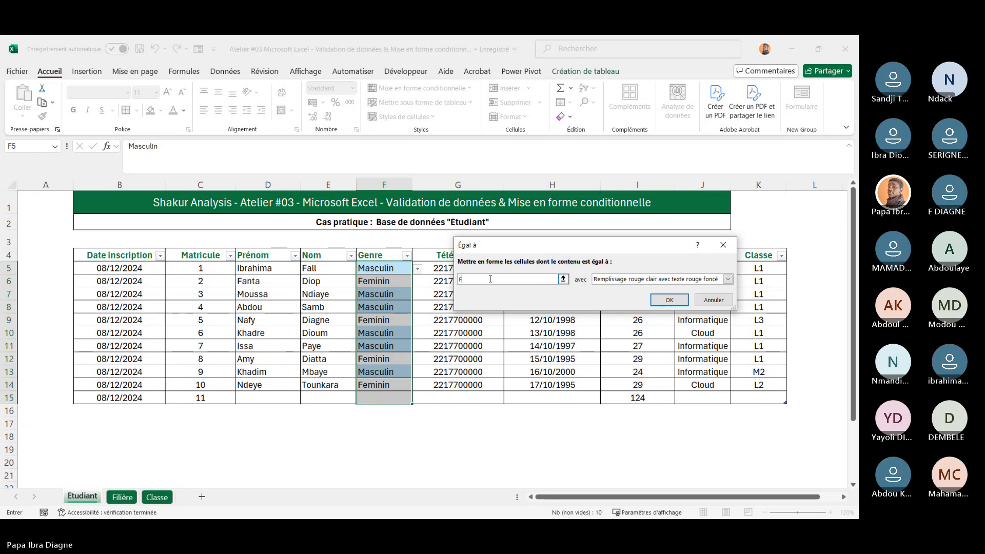
pyautogui.write('Femin')
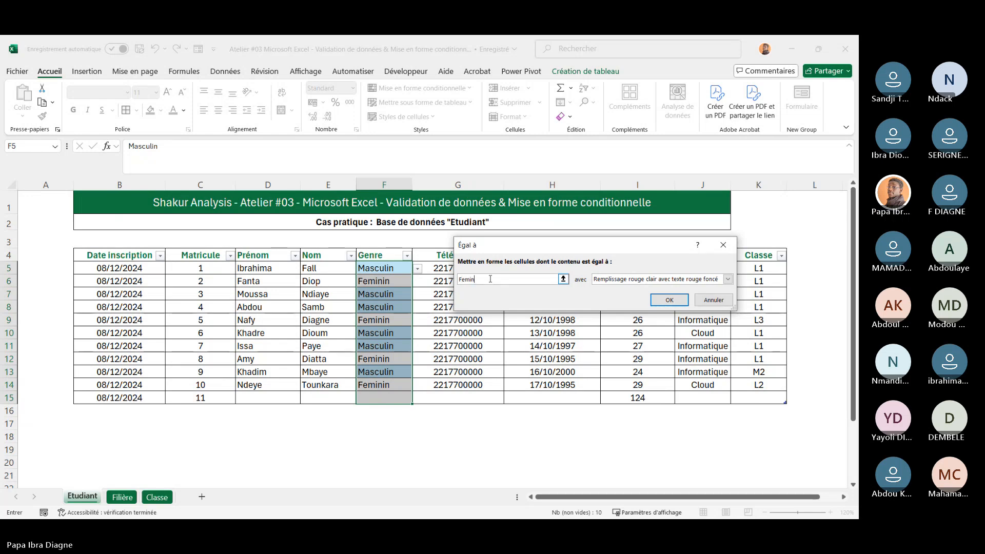
pyautogui.write('in')
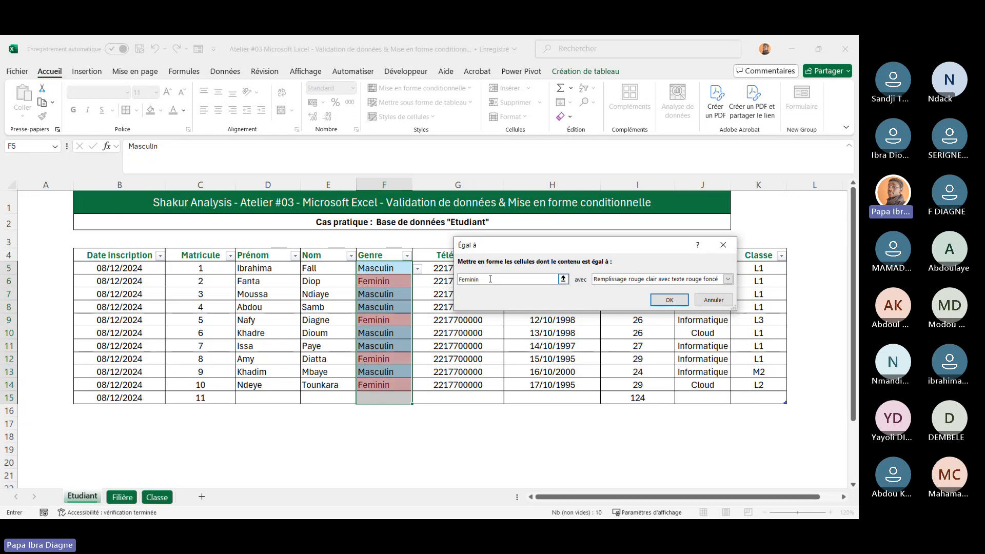
# Give the Feminin rule a custom format with a light pink fill and apply it to the Genre cells
pyautogui.click(728, 279)
pyautogui.press('Escape')
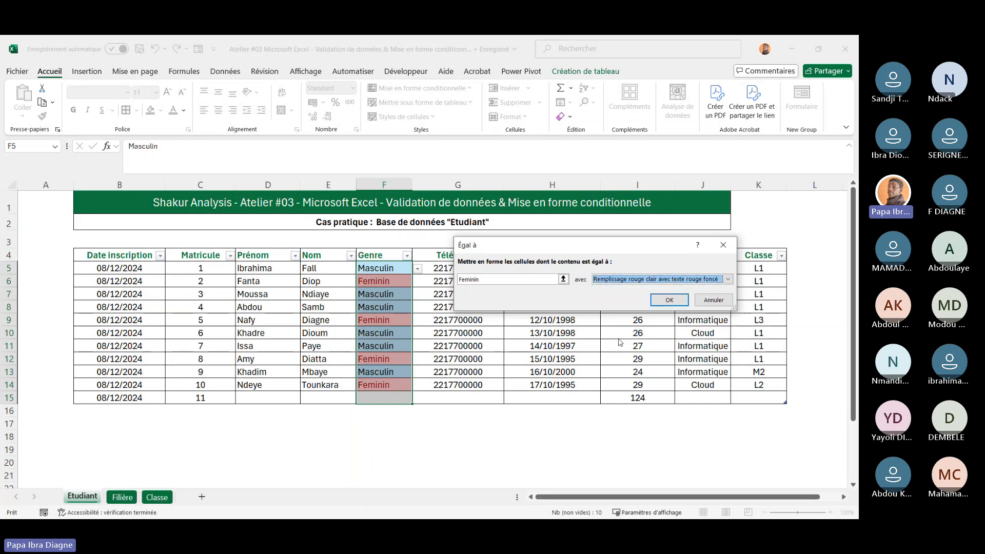
pyautogui.click(728, 279)
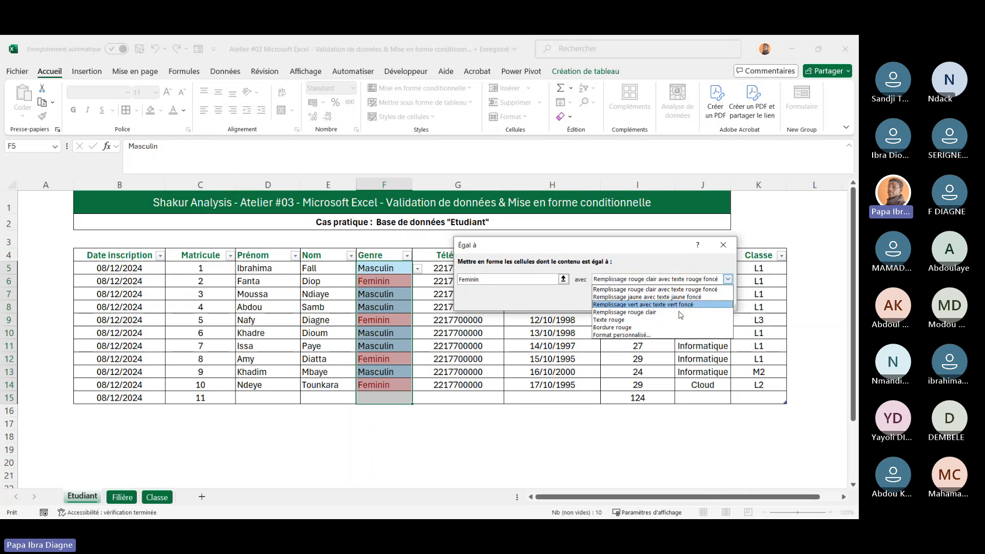
pyautogui.click(623, 334)
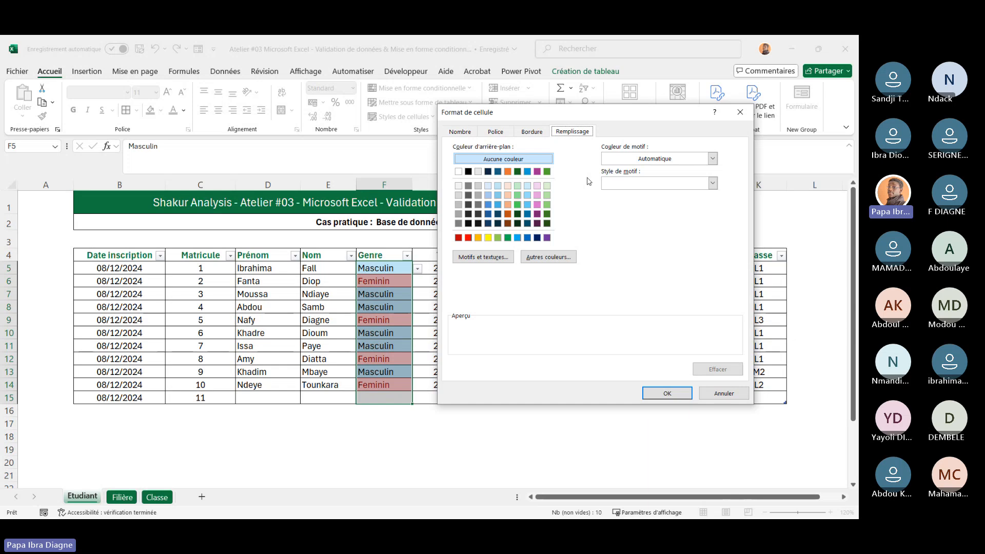
pyautogui.click(539, 186)
pyautogui.click(667, 393)
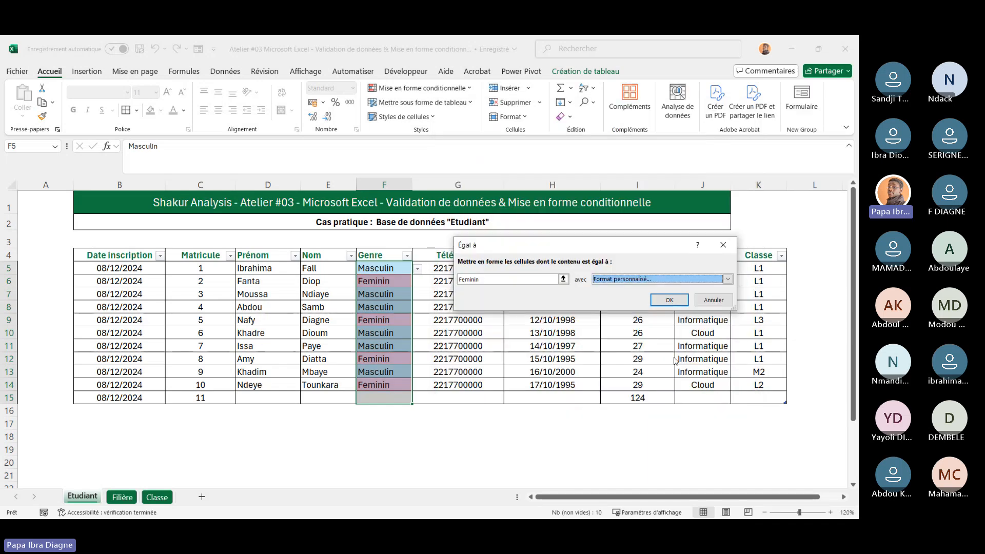
pyautogui.click(670, 300)
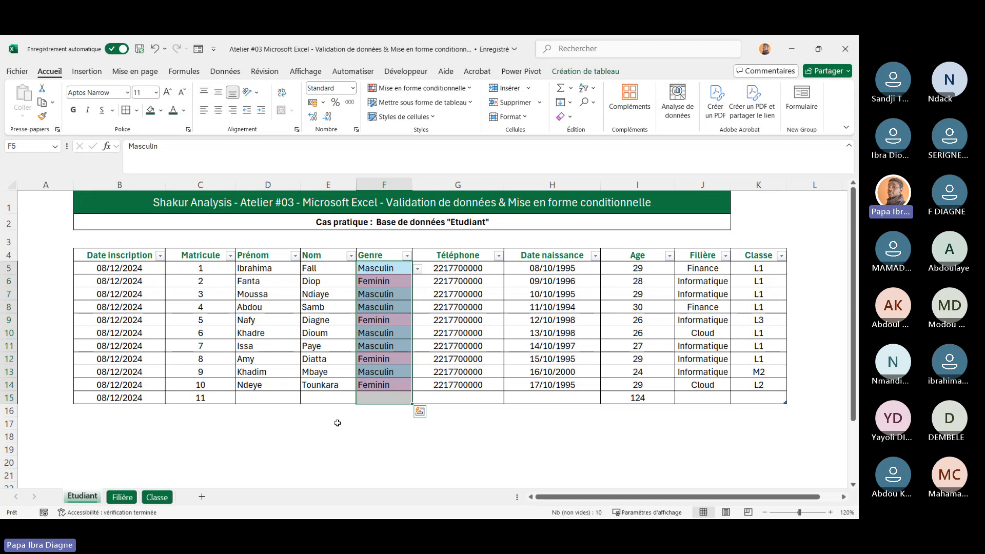
pyautogui.click(267, 423)
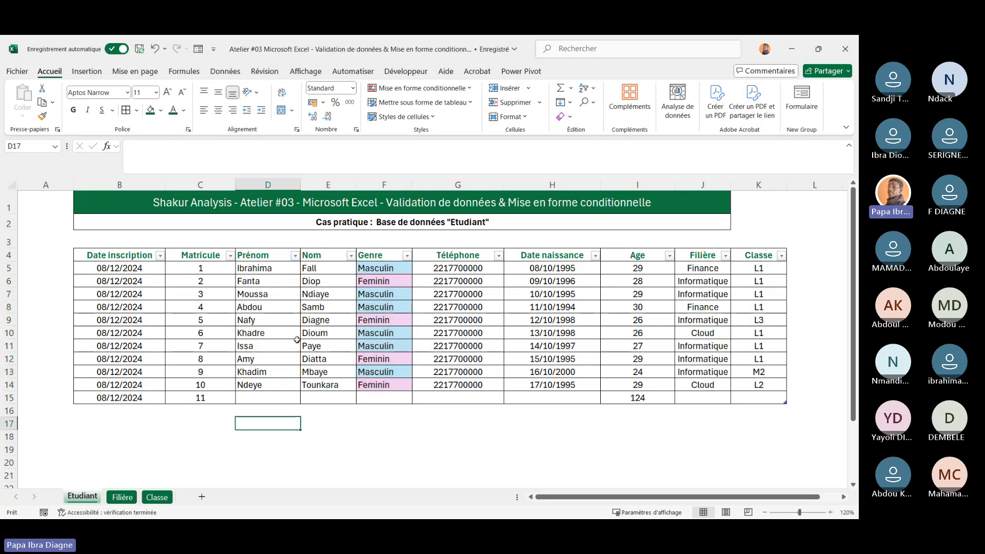
# Open the conditional formatting rules manager for the current selection, reposition it and close it
pyautogui.click(458, 87)
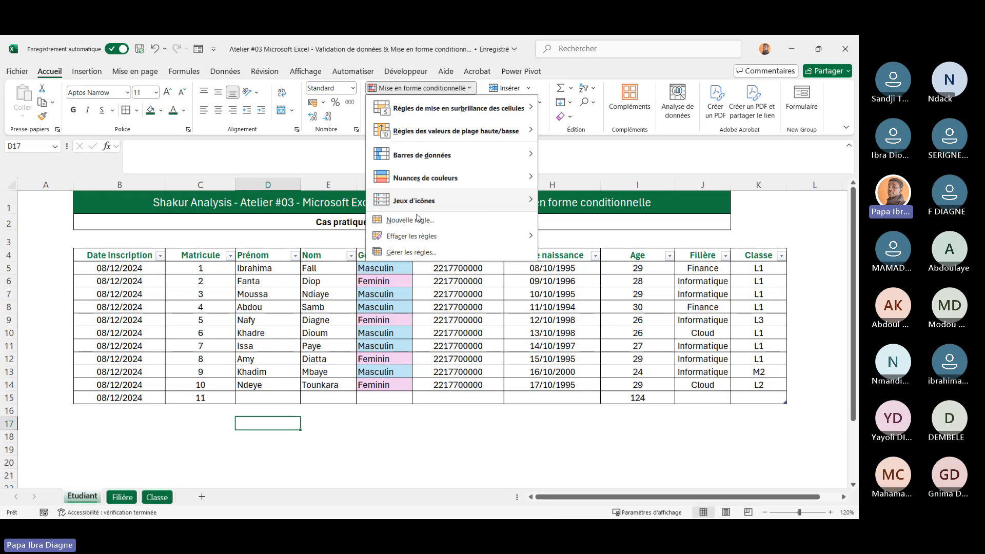
pyautogui.click(413, 253)
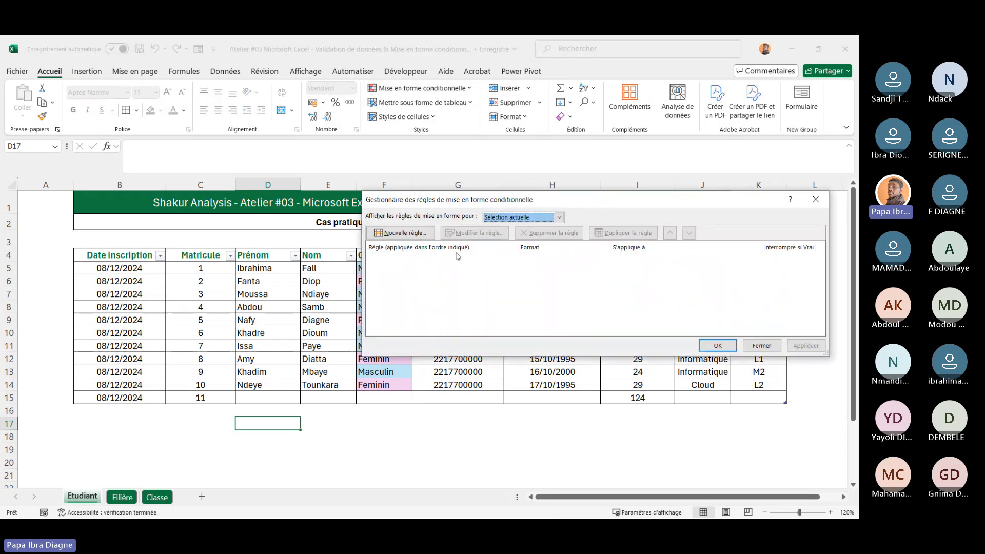
pyautogui.moveTo(619, 208); pyautogui.dragTo(729, 155)
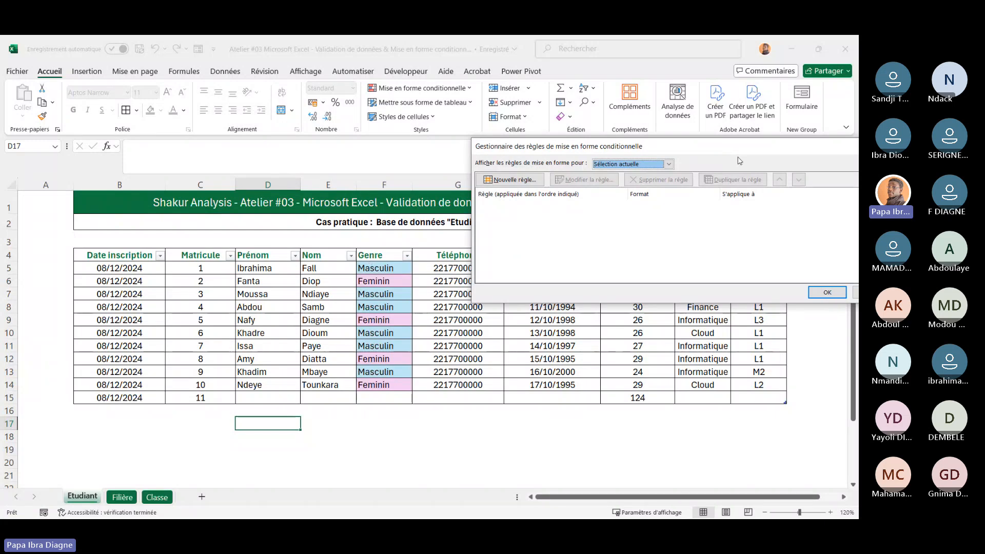
pyautogui.moveTo(740, 159); pyautogui.dragTo(527, 175)
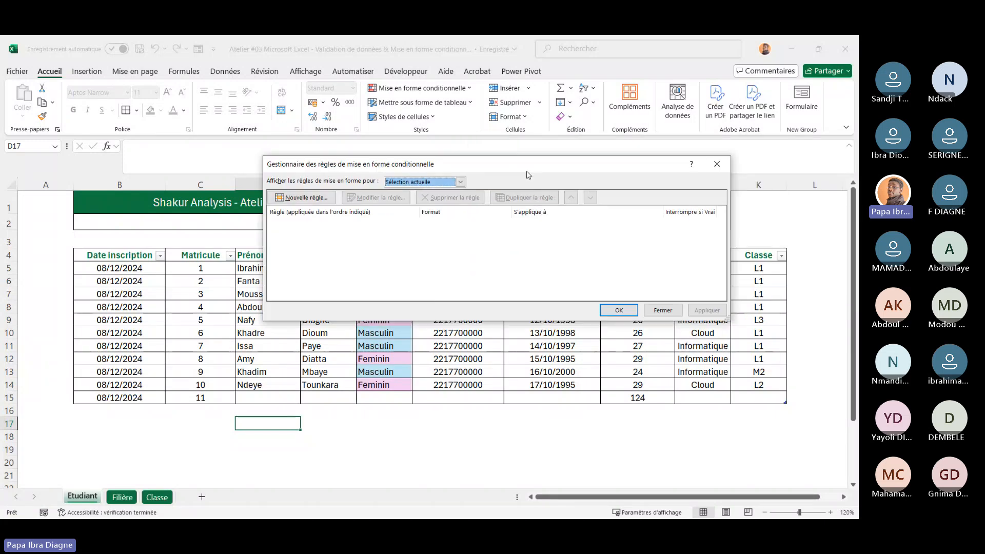
pyautogui.click(663, 310)
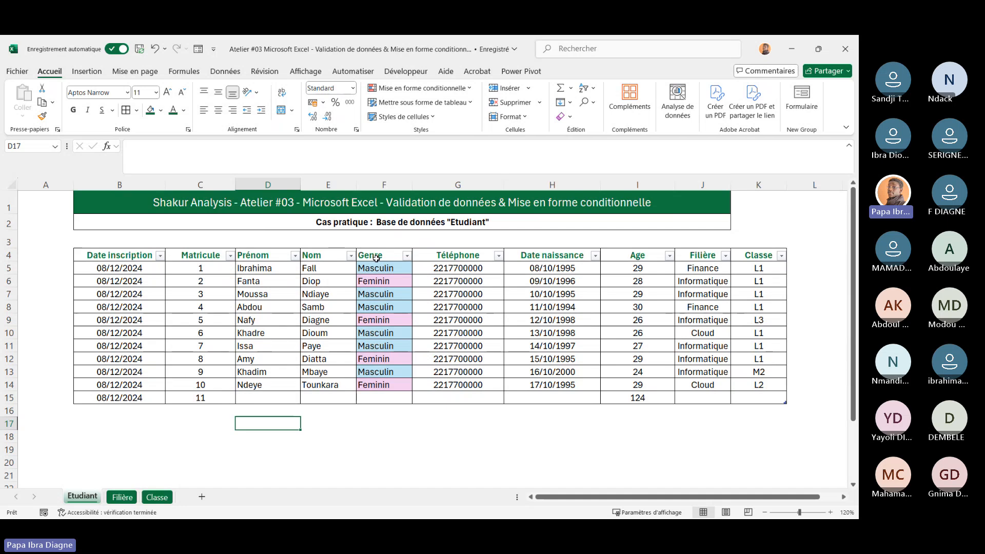
# Select the Genre cells F5:F15 and review their conditional formatting rules in the rules manager for this table
pyautogui.moveTo(376, 264); pyautogui.dragTo(386, 394)
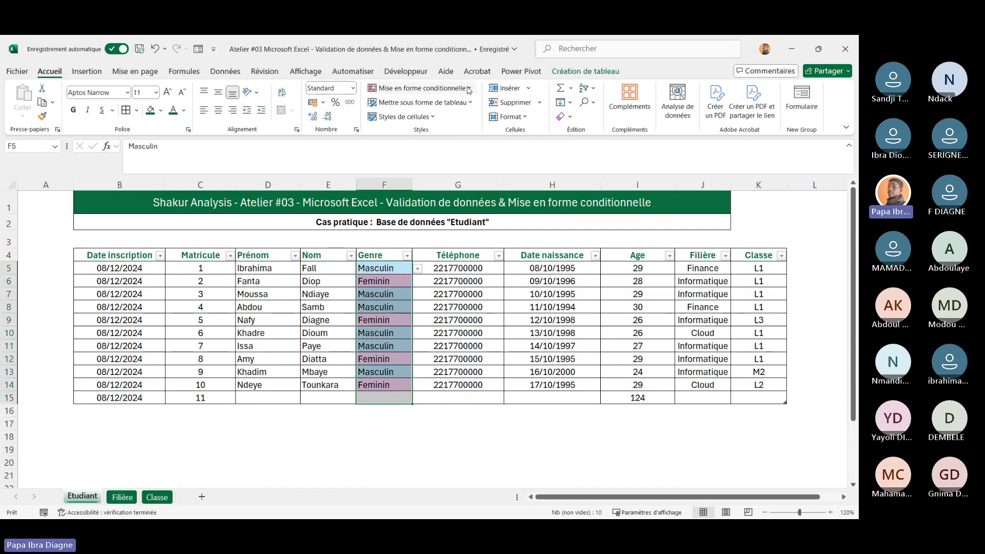
pyautogui.click(421, 87)
pyautogui.click(411, 253)
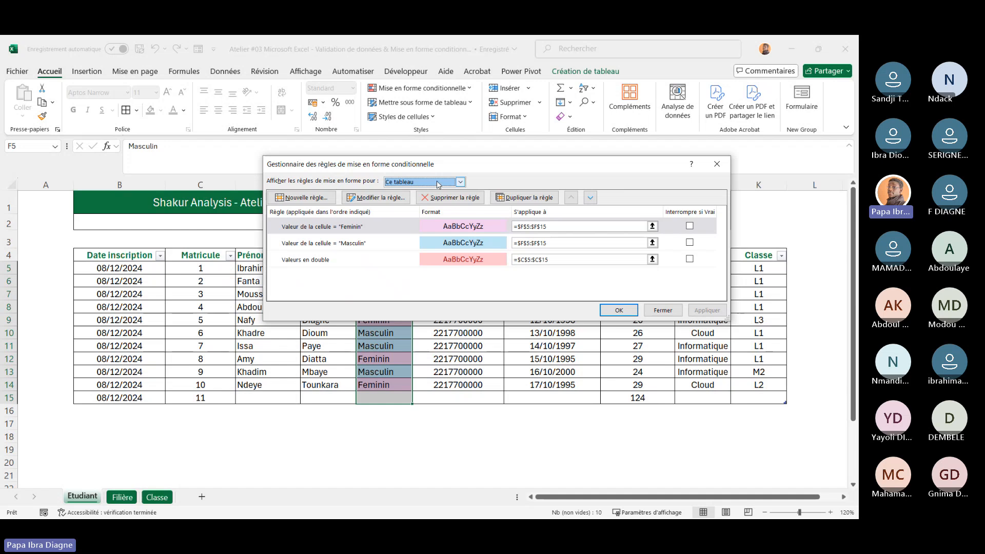
pyautogui.click(460, 182)
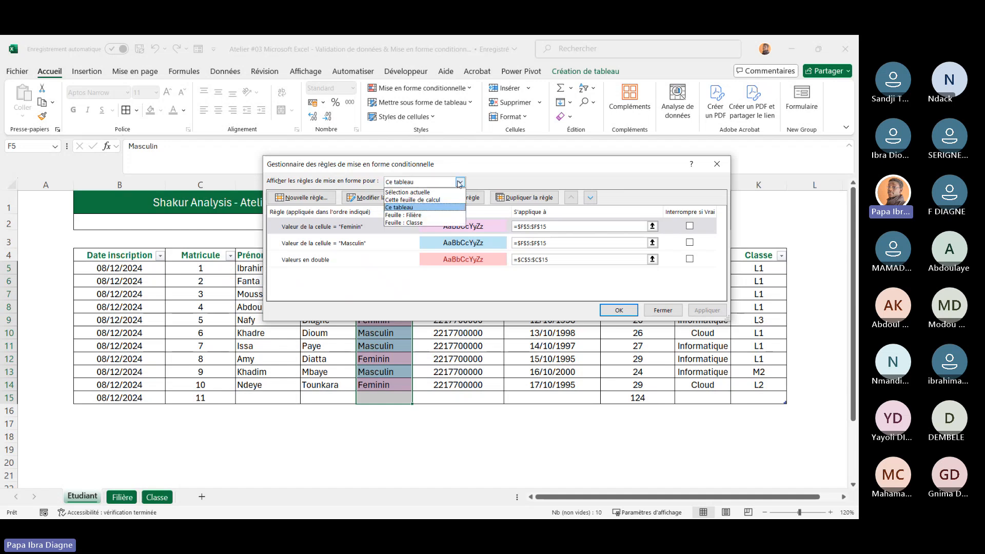
pyautogui.click(508, 176)
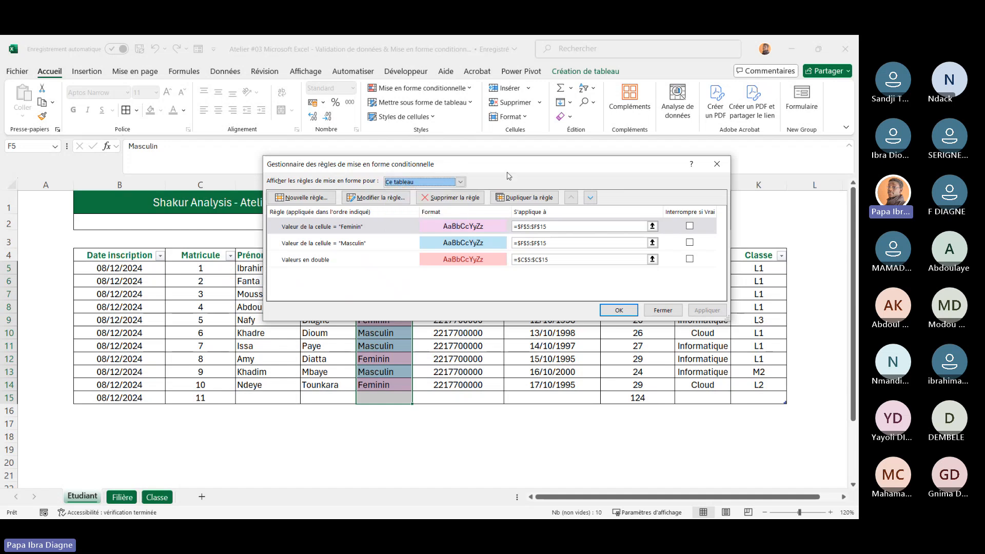
pyautogui.click(711, 169)
# Review the conditional formatting rules shown for the whole sheet and the Etudiant table, opening the Feminin rule without changing it
pyautogui.click(252, 398)
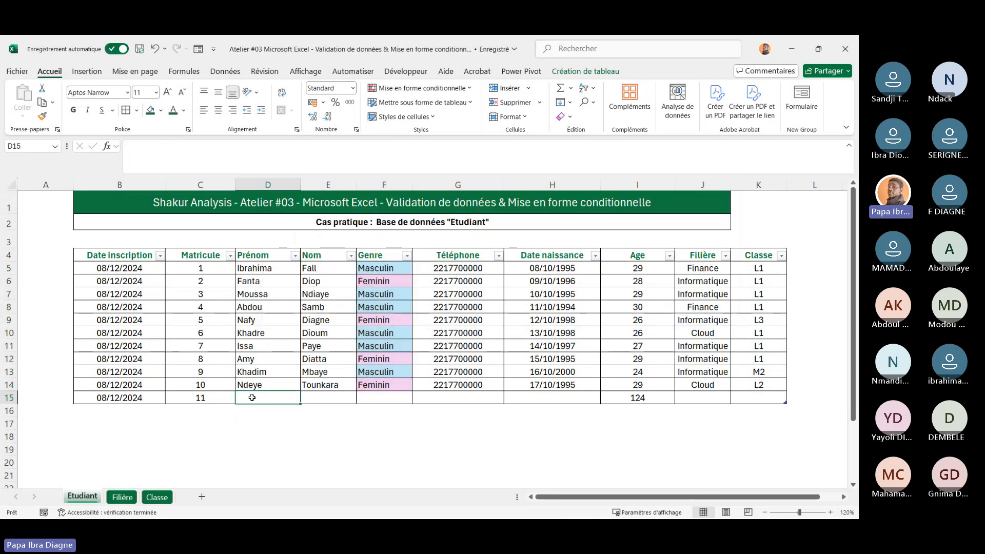
pyautogui.click(164, 412)
pyautogui.click(131, 435)
pyautogui.click(447, 88)
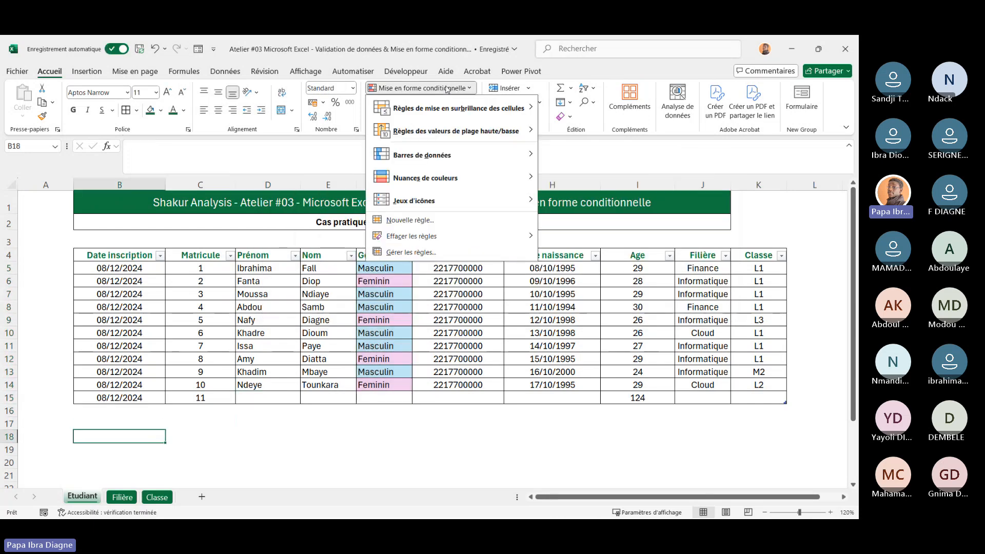
pyautogui.click(443, 252)
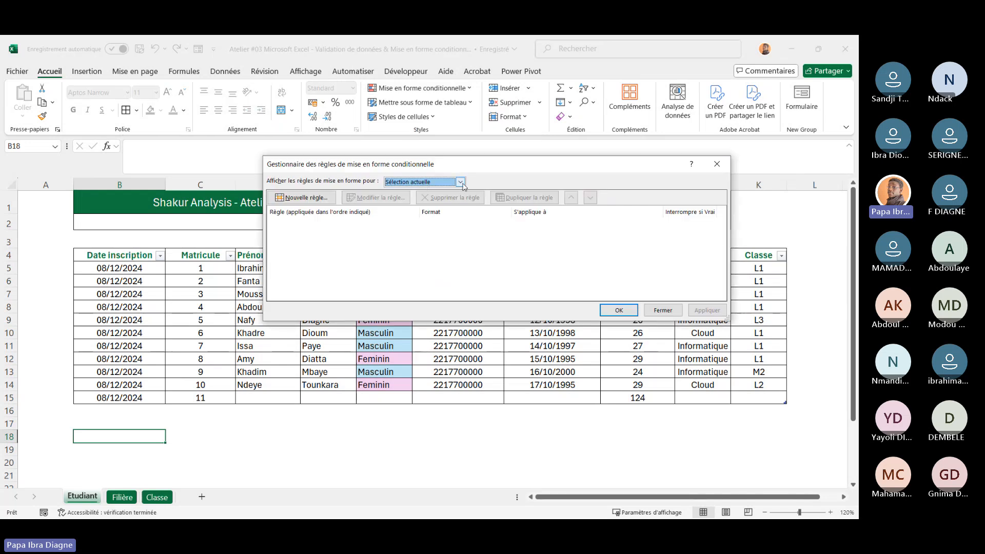
pyautogui.click(460, 182)
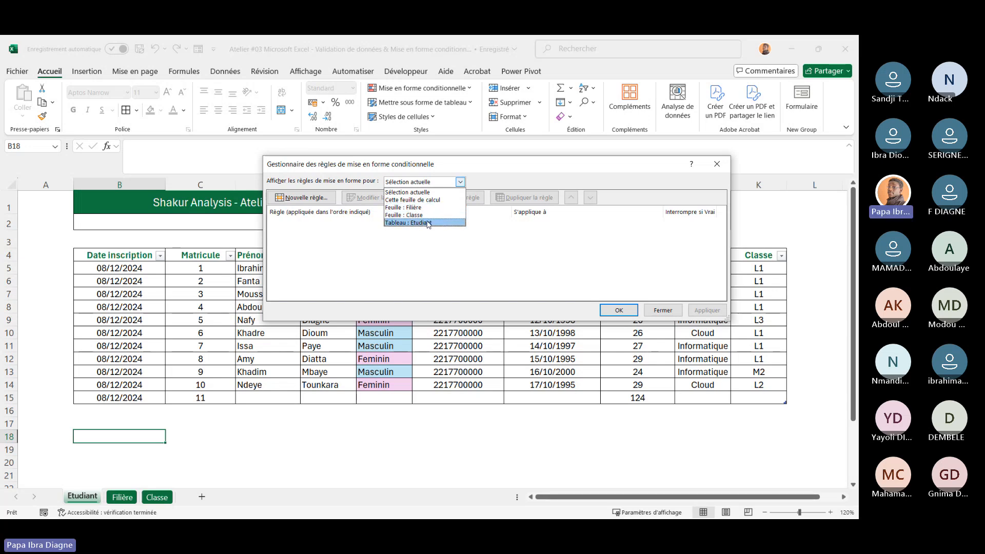
pyautogui.click(414, 200)
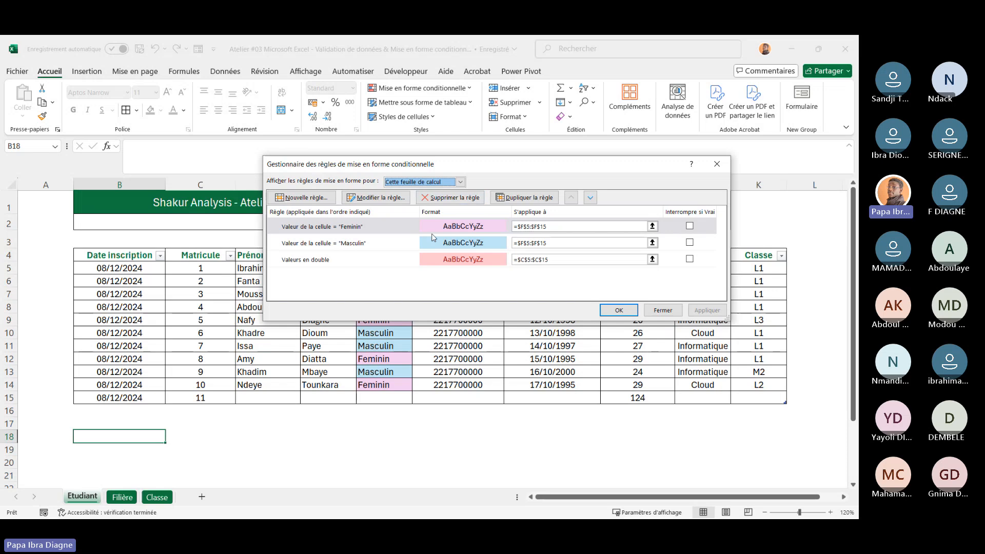
pyautogui.click(461, 182)
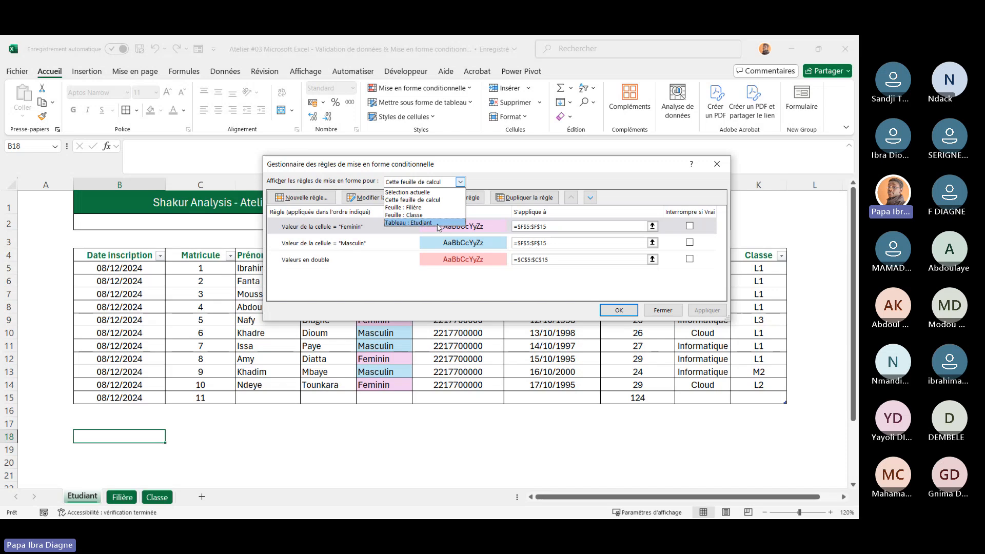
pyautogui.click(383, 294)
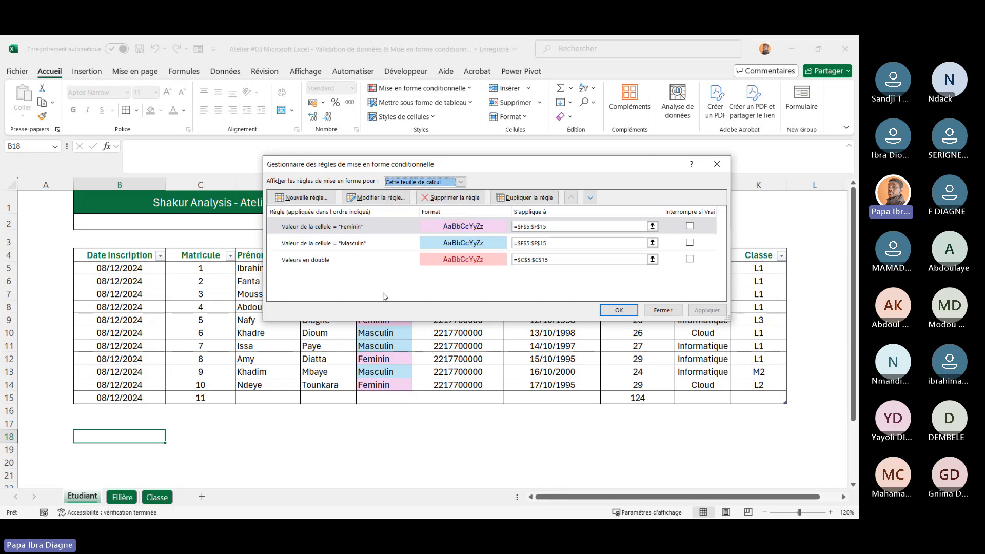
pyautogui.click(461, 182)
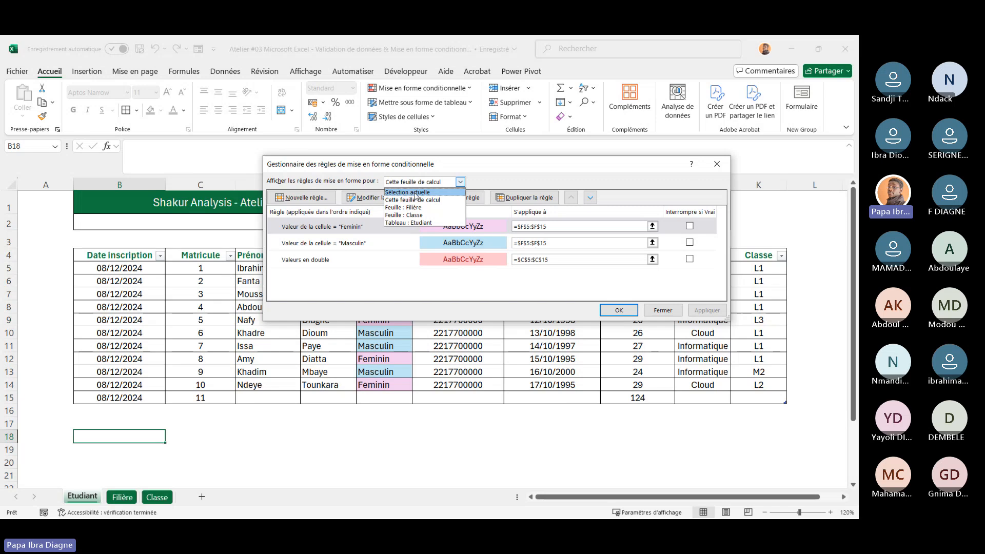
pyautogui.click(389, 275)
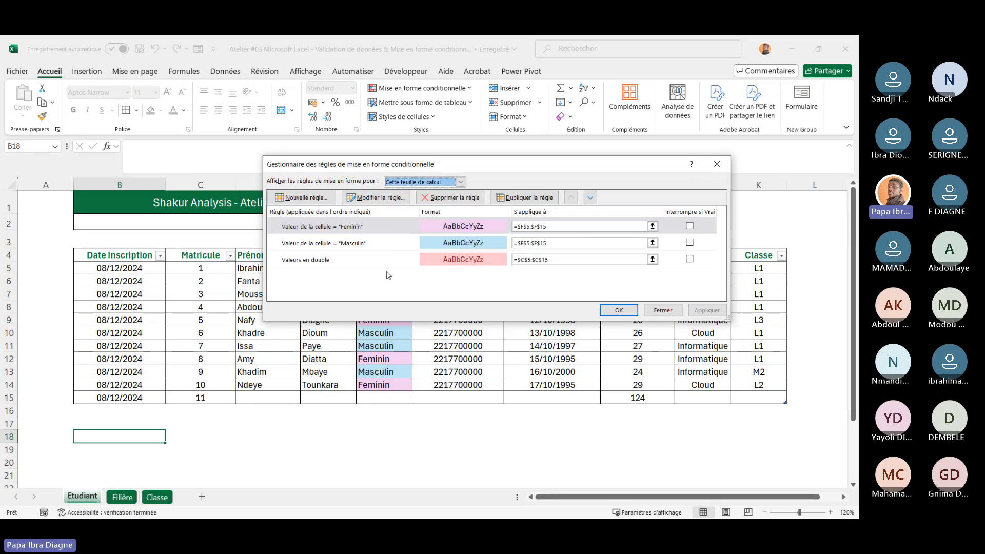
pyautogui.click(460, 181)
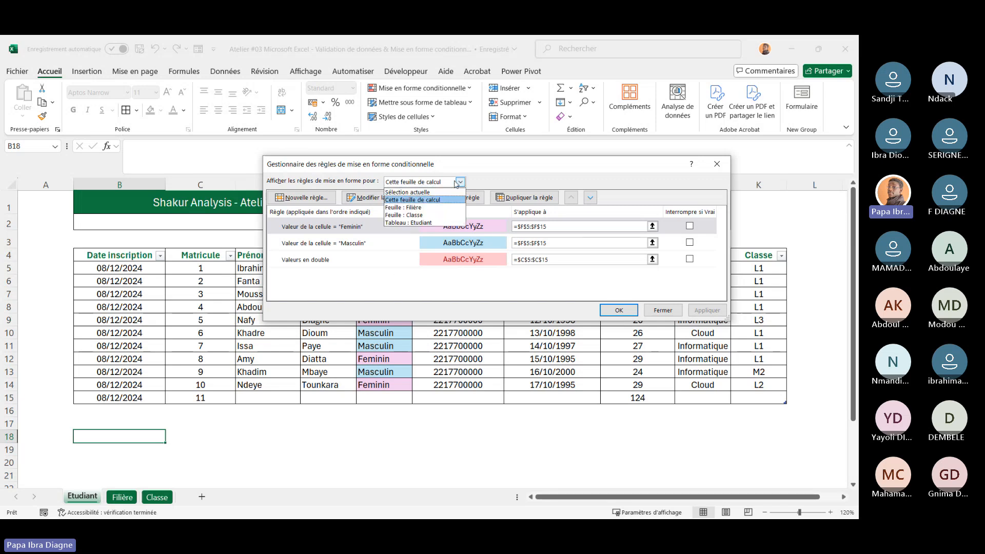
pyautogui.click(409, 224)
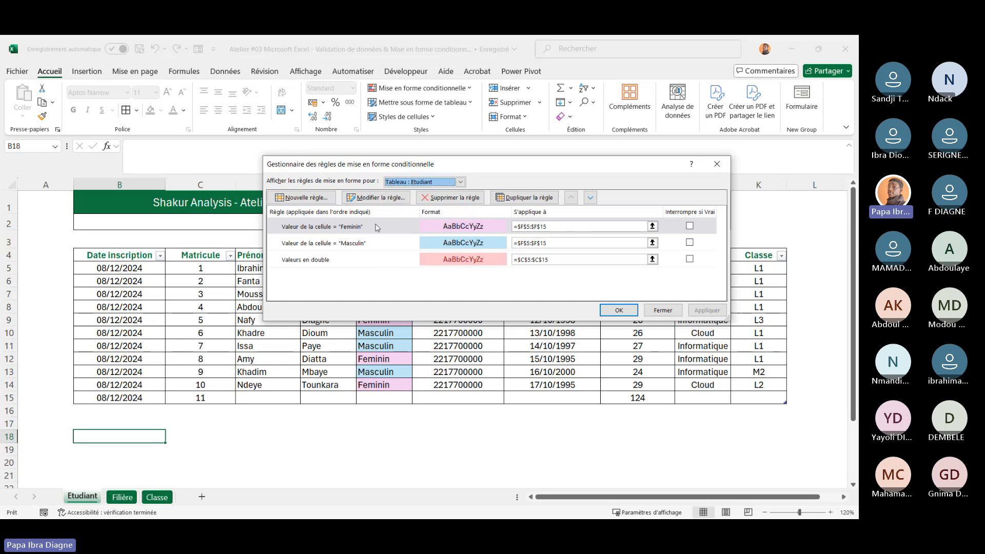
pyautogui.click(374, 198)
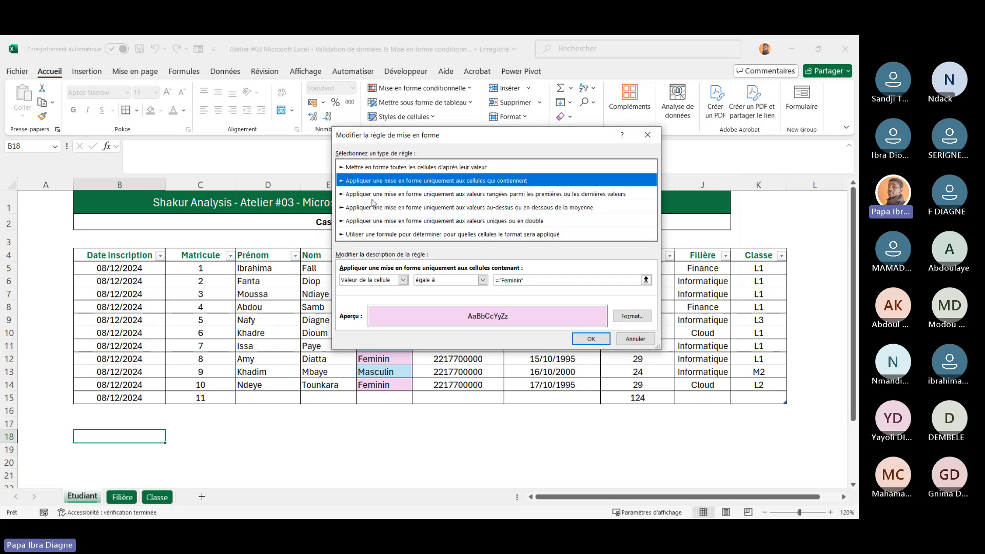
pyautogui.click(636, 339)
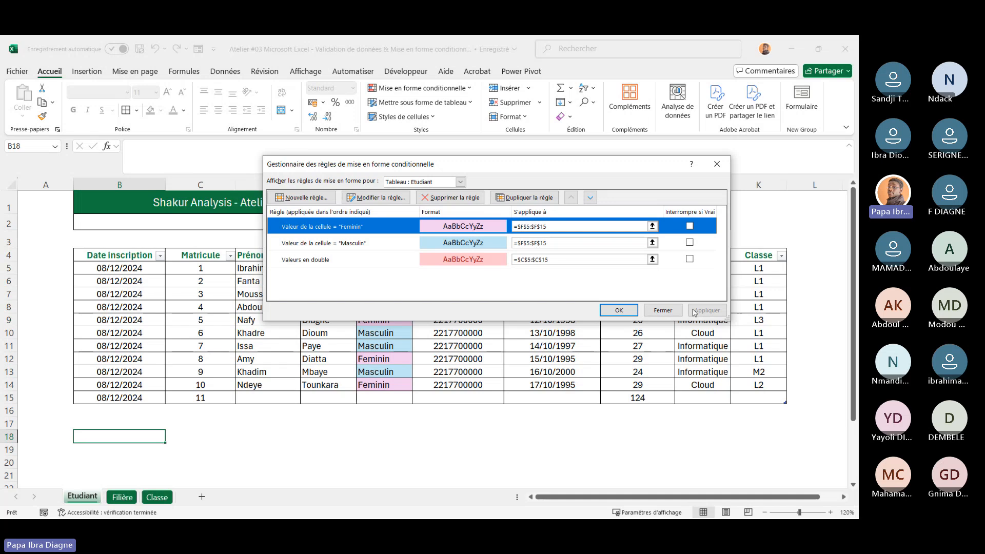
pyautogui.click(663, 310)
pyautogui.hscroll(1, 452, 403)
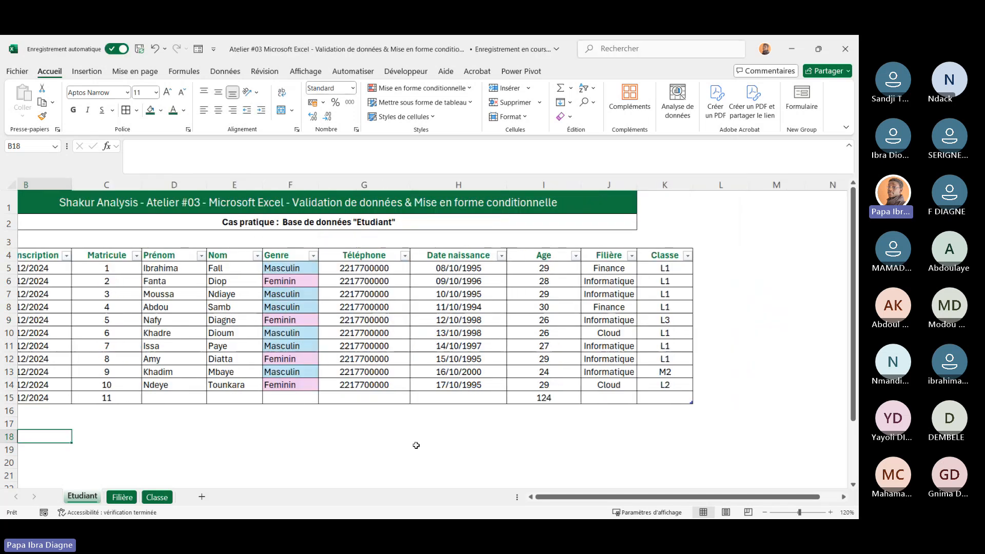
pyautogui.hscroll(-1, 416, 445)
pyautogui.hscroll(1, 416, 445)
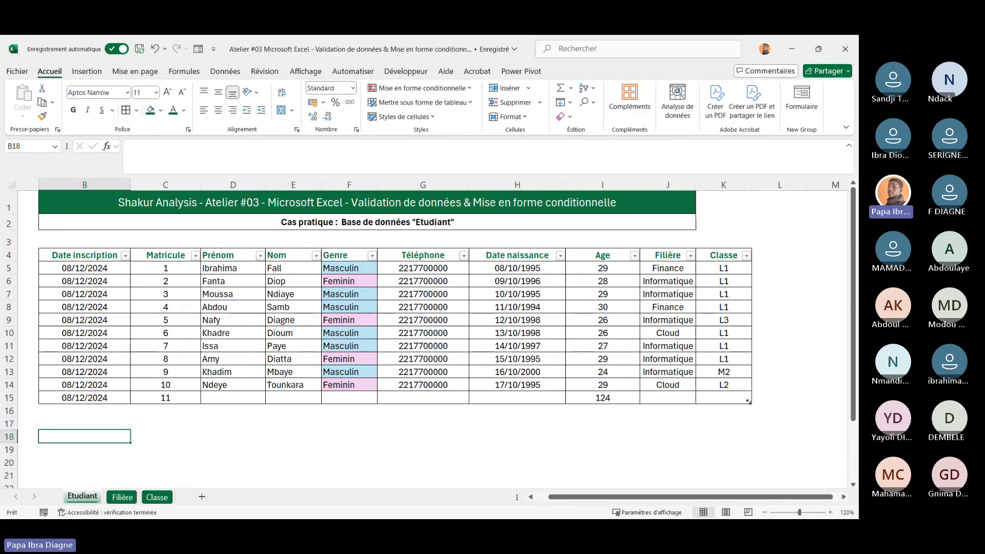
# Extend the Etudiant table down to row 17 and enter Masculin as the Genre in F16
pyautogui.moveTo(749, 402); pyautogui.dragTo(749, 430)
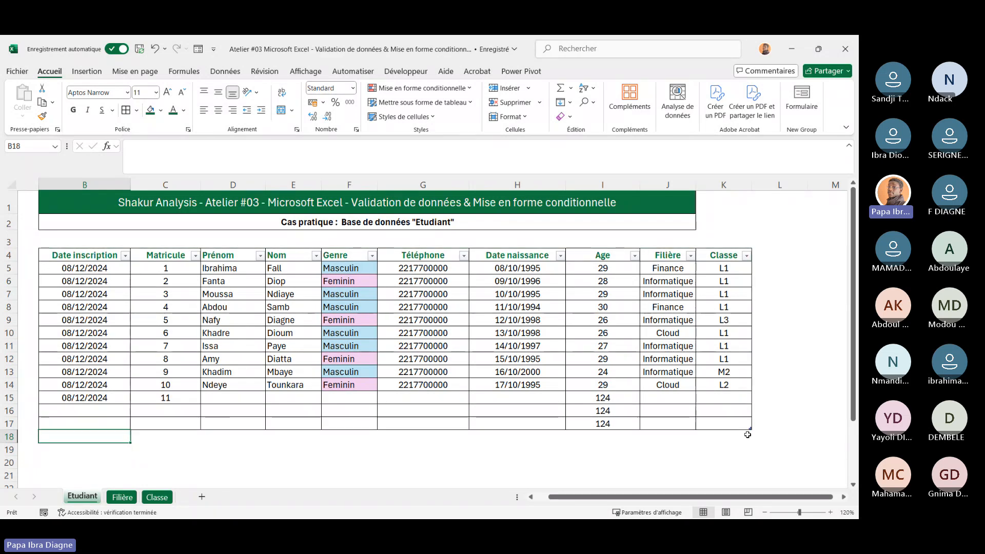
pyautogui.click(348, 408)
pyautogui.write('Ma')
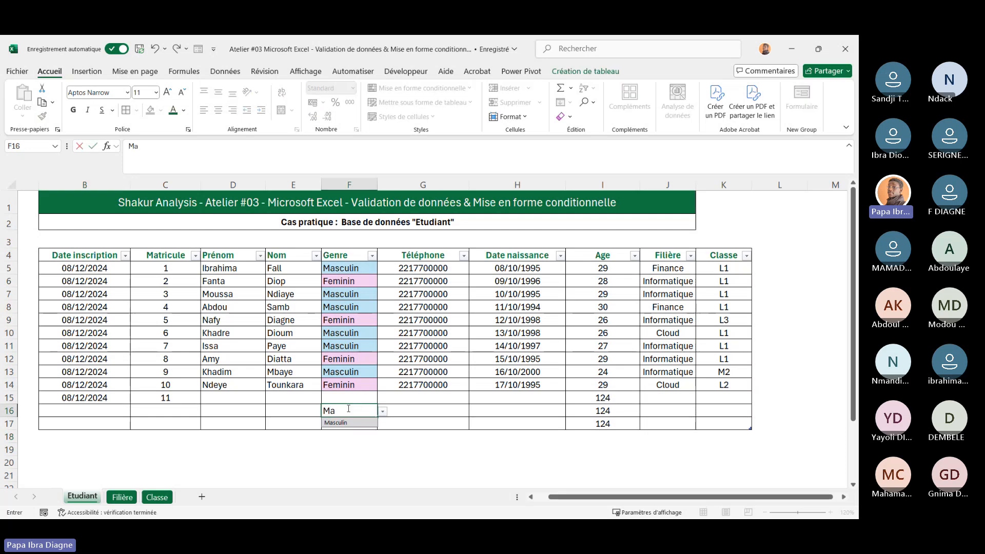
pyautogui.click(346, 423)
# Pick Feminin from the Genre drop-down list for cell F17
pyautogui.click(334, 461)
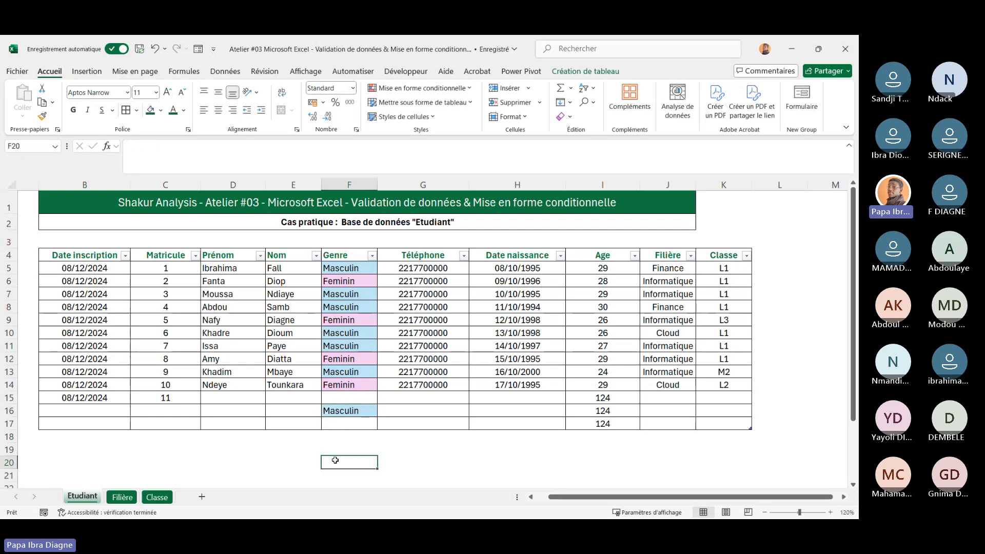
pyautogui.click(344, 430)
pyautogui.click(383, 425)
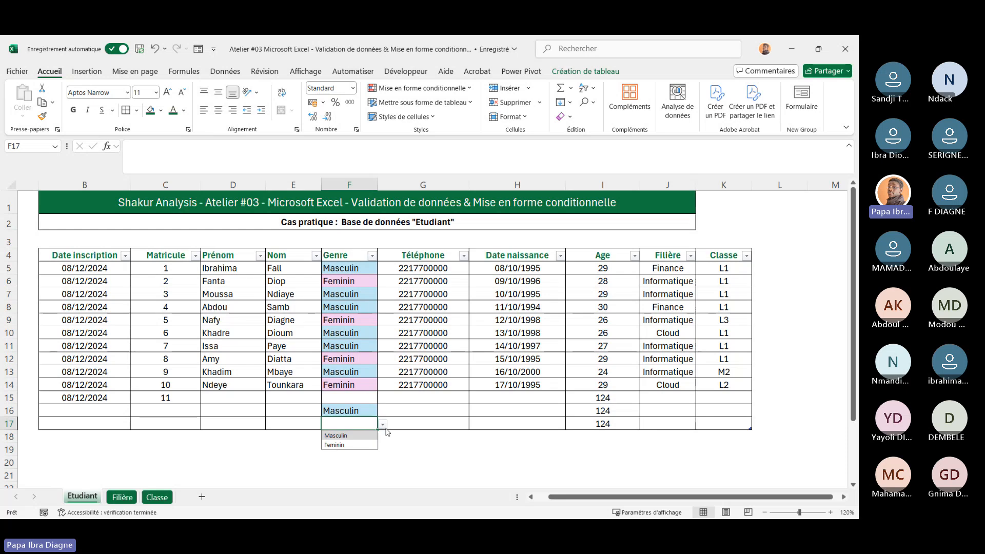
pyautogui.click(352, 446)
pyautogui.click(229, 472)
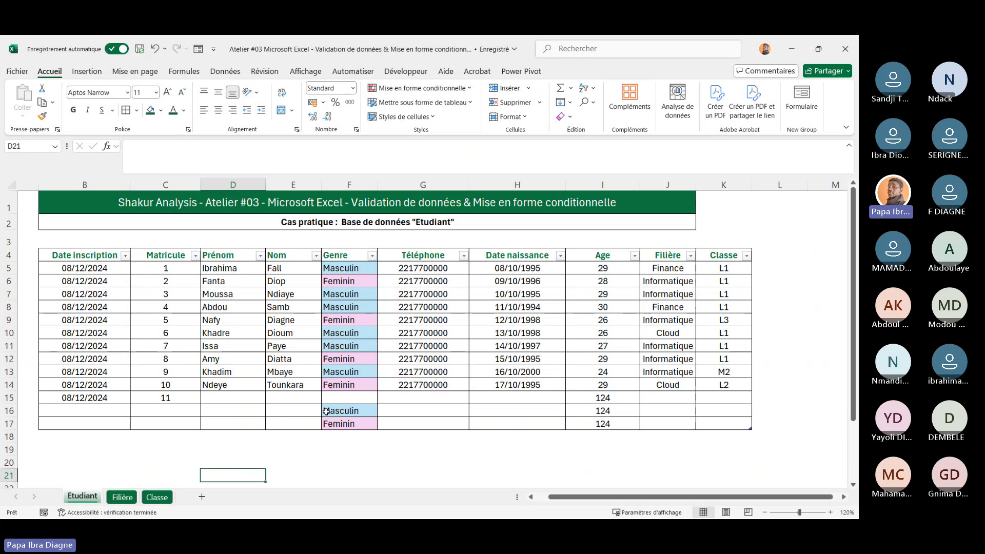
# Delete the empty test rows 15 to 17 from the Etudiant table
pyautogui.moveTo(74, 401); pyautogui.dragTo(736, 422)
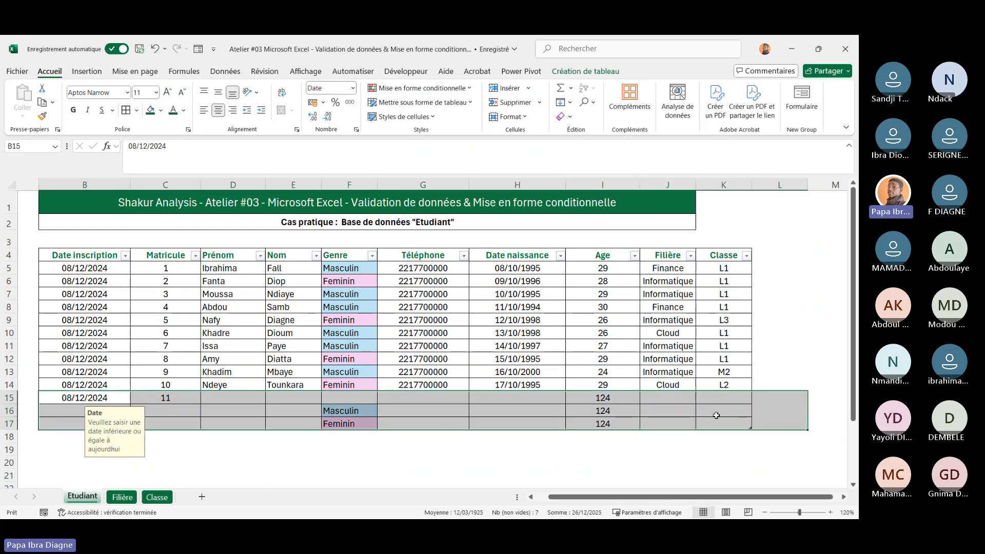
pyautogui.click(718, 413)
pyautogui.moveTo(97, 396); pyautogui.dragTo(57, 420)
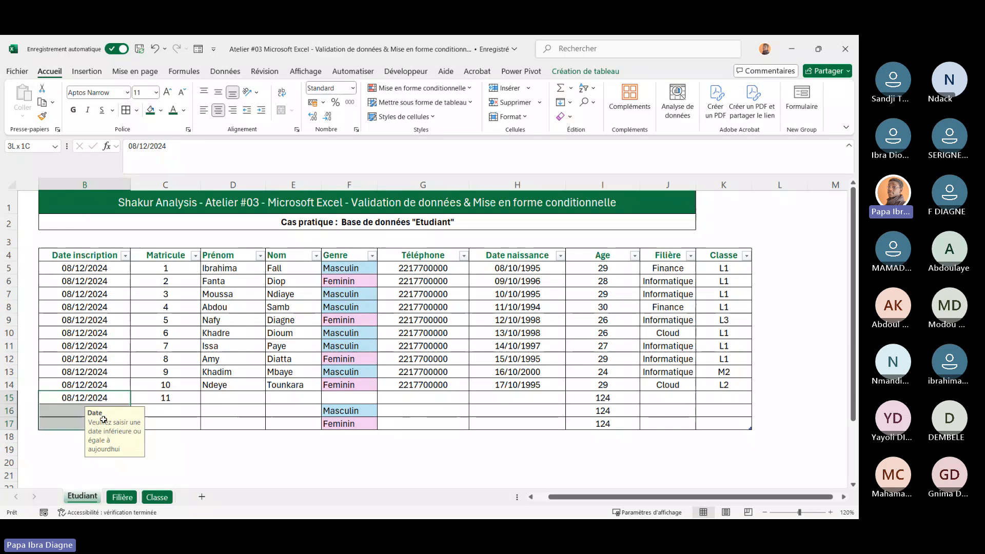
pyautogui.rightClick(58, 419)
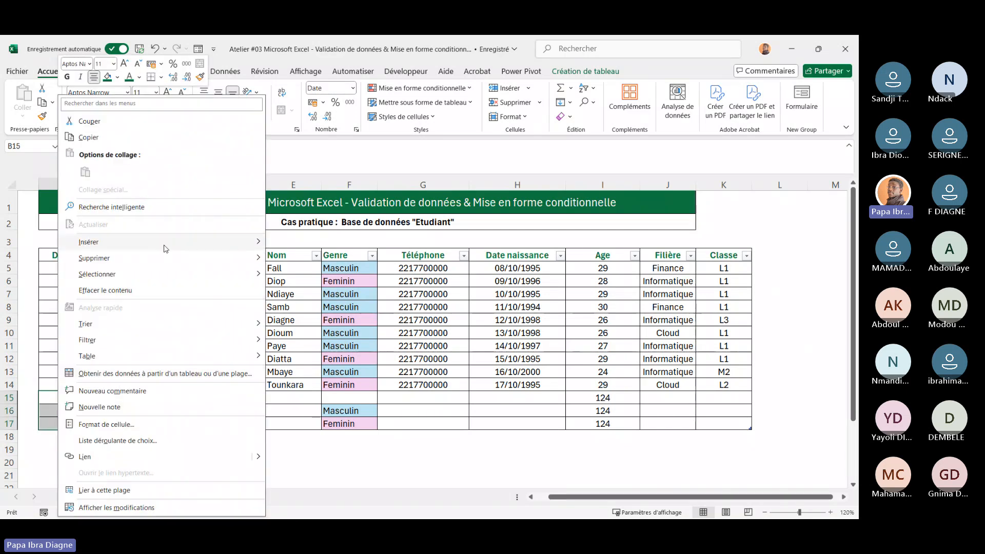
pyautogui.moveTo(173, 259)
pyautogui.click(323, 276)
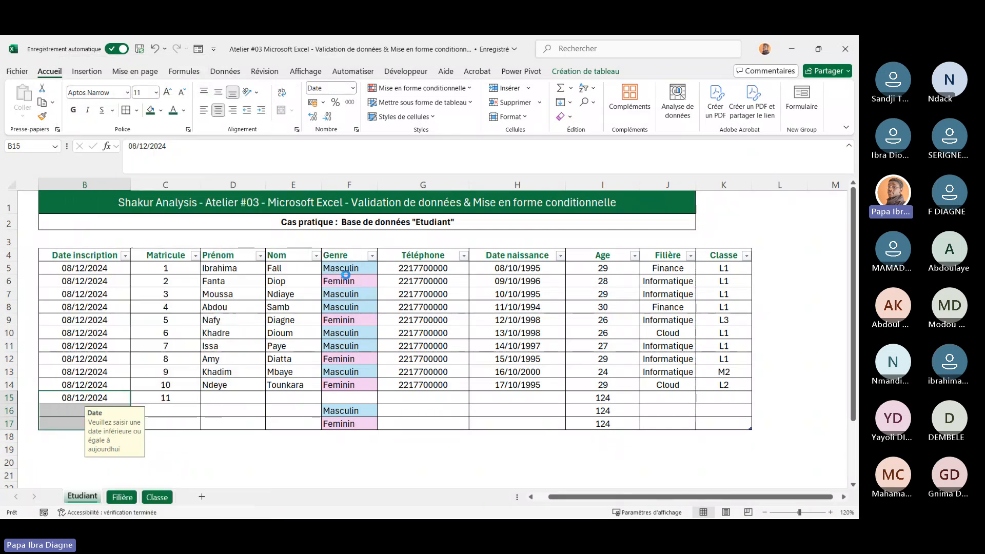
pyautogui.click(434, 422)
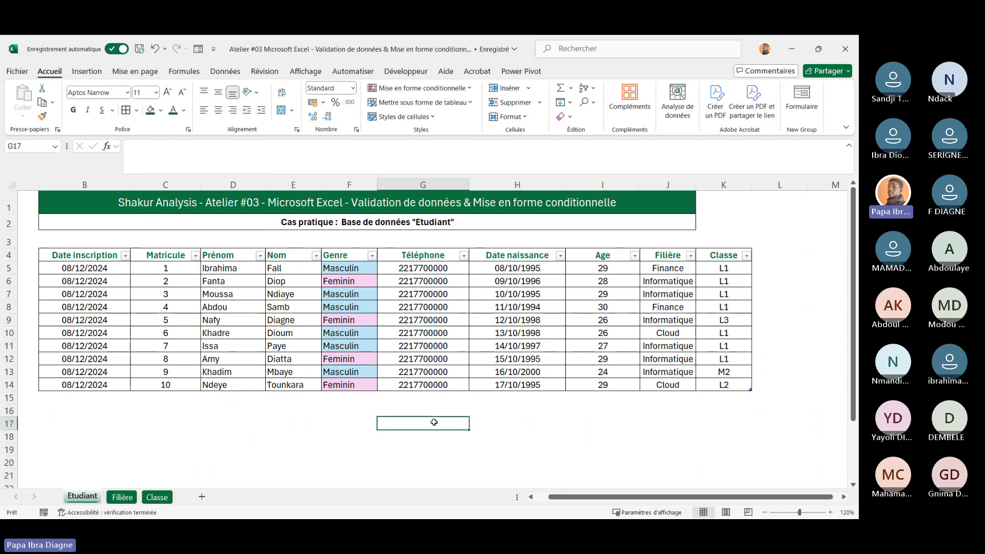
# Select the Date naissance cells H5:H14 and open the conditional formatting options for them
pyautogui.doubleClick(518, 268)
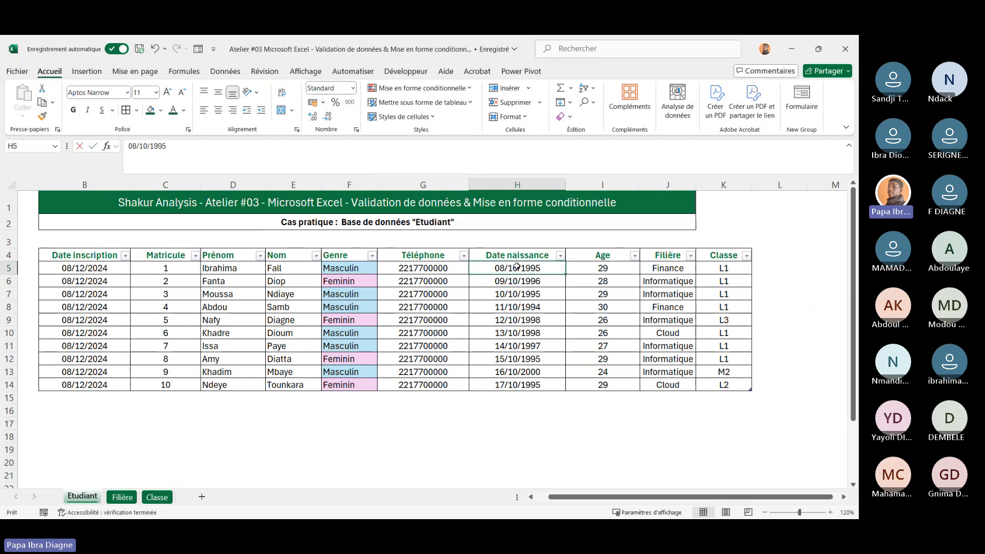
pyautogui.doubleClick(649, 331)
pyautogui.press('Escape')
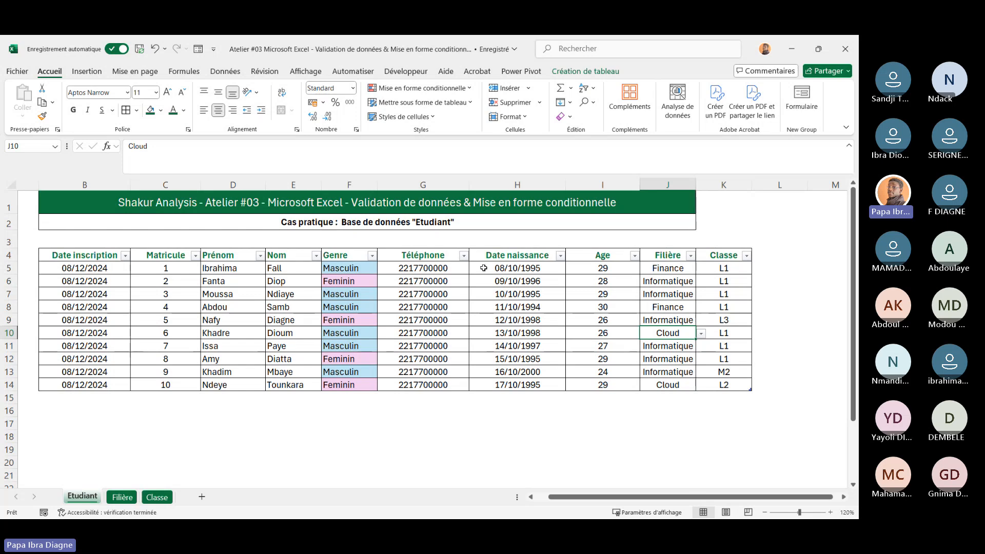
pyautogui.moveTo(484, 268); pyautogui.dragTo(490, 386)
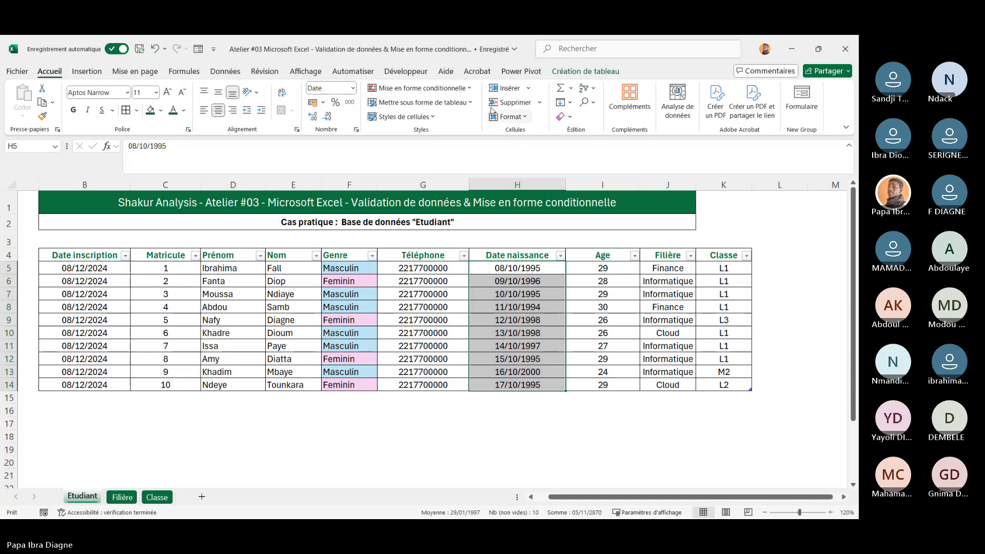
pyautogui.click(472, 93)
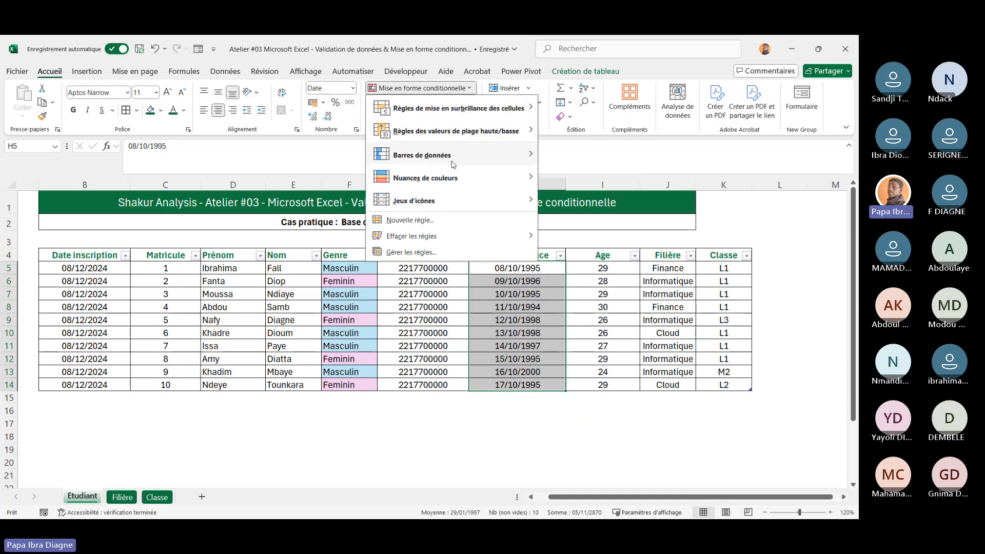
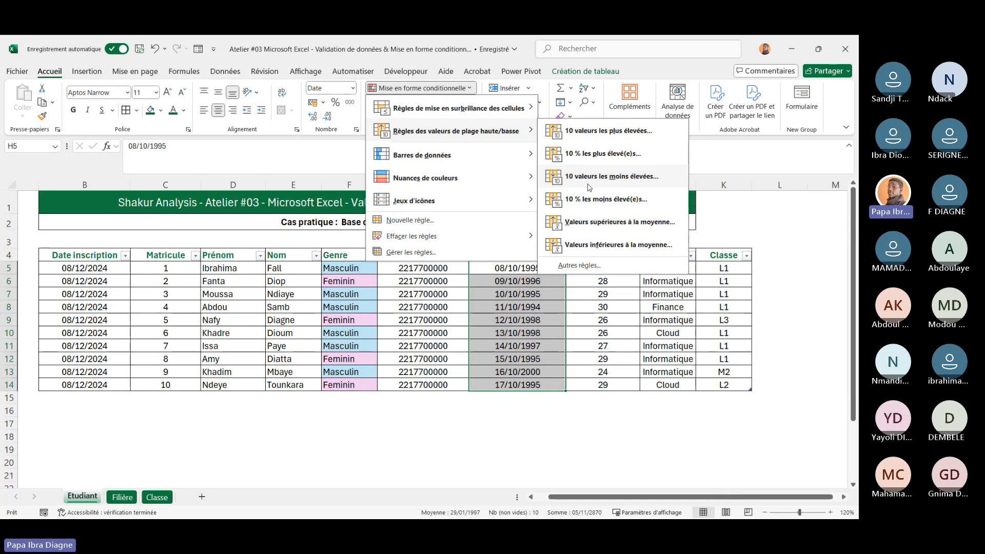
pyautogui.click(589, 188)
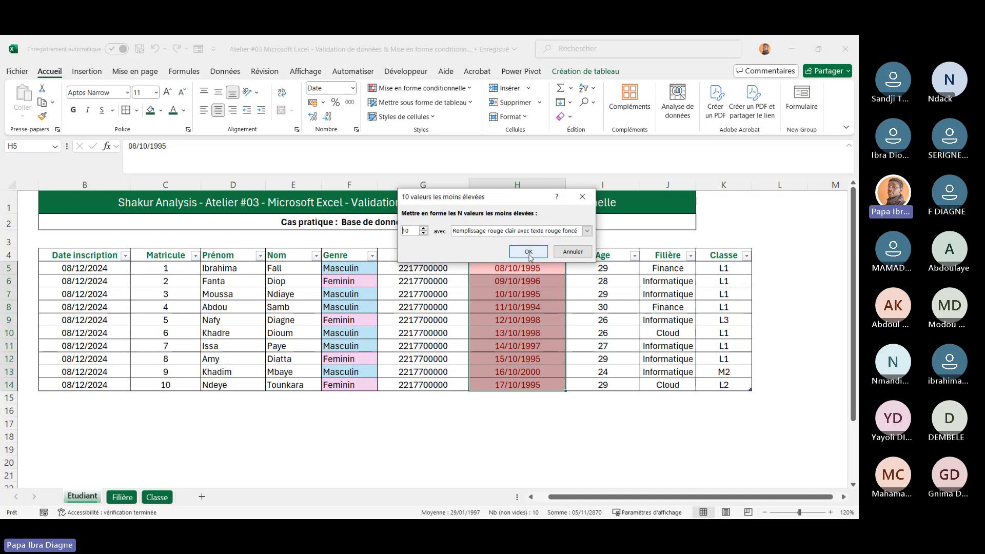
pyautogui.click(423, 233)
pyautogui.click(424, 234)
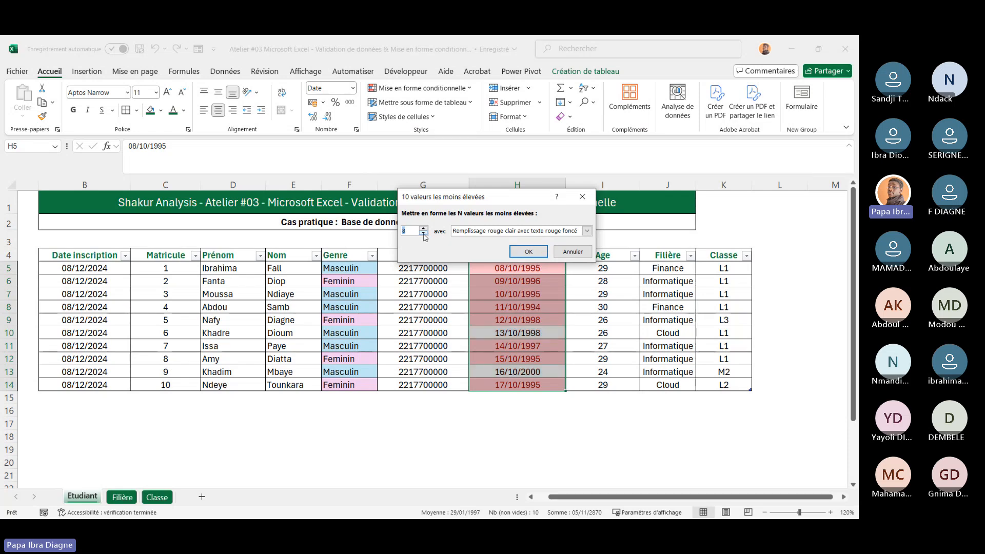
pyautogui.click(423, 233)
pyautogui.click(424, 234)
pyautogui.click(424, 234)
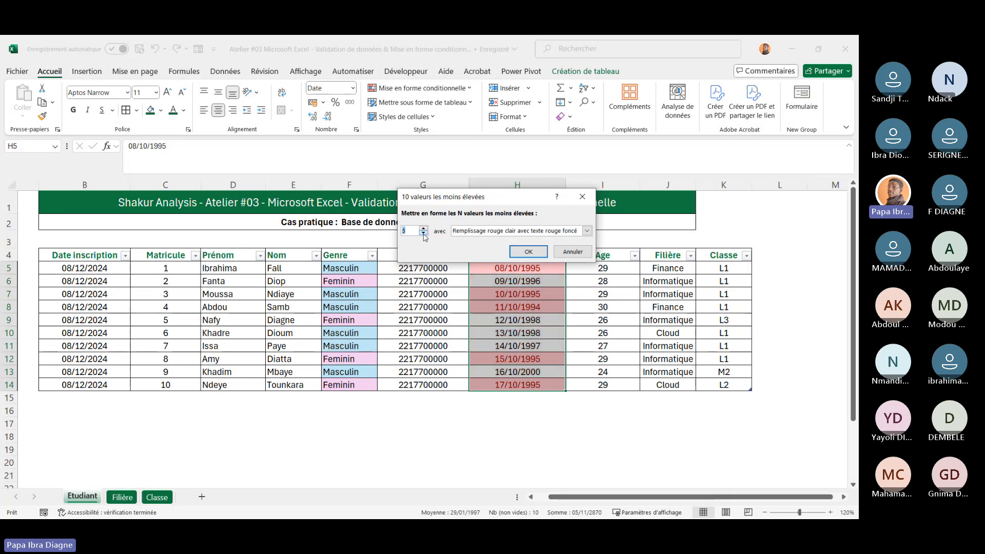
pyautogui.click(424, 233)
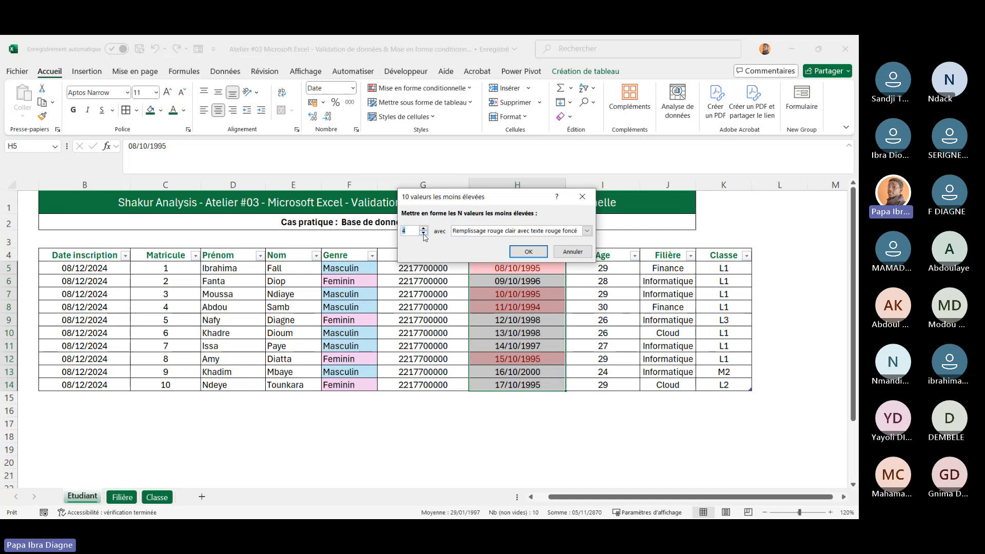
pyautogui.moveTo(510, 199); pyautogui.dragTo(277, 253)
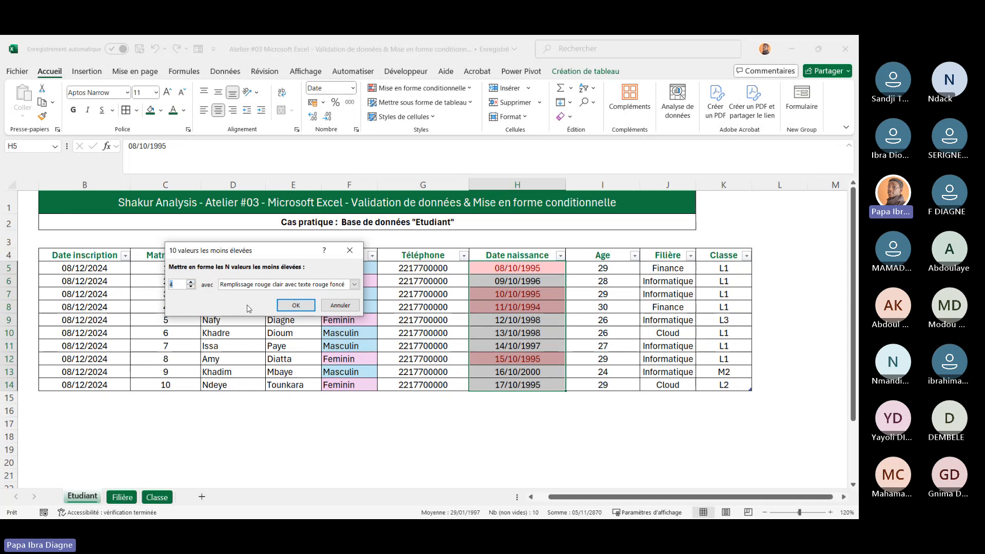
pyautogui.click(336, 309)
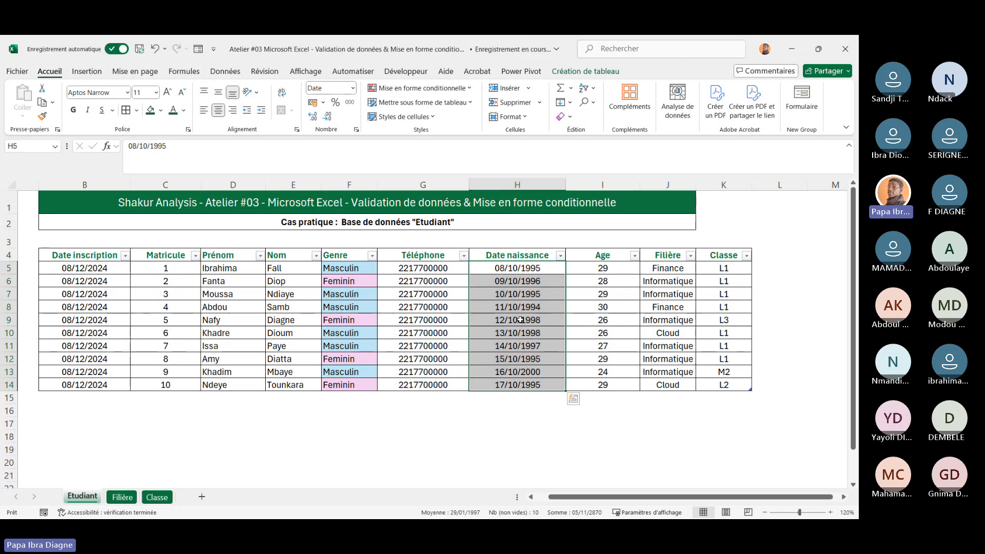
# Highlight the top 3 ages in I5:I14 with light red fill and dark red text
pyautogui.click(576, 307)
pyautogui.moveTo(577, 267); pyautogui.dragTo(600, 384)
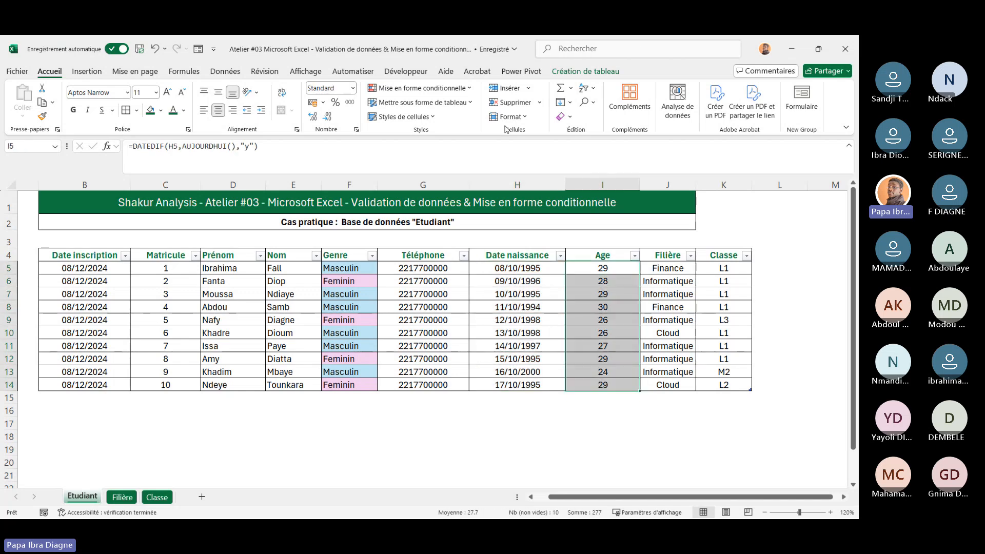
pyautogui.click(475, 91)
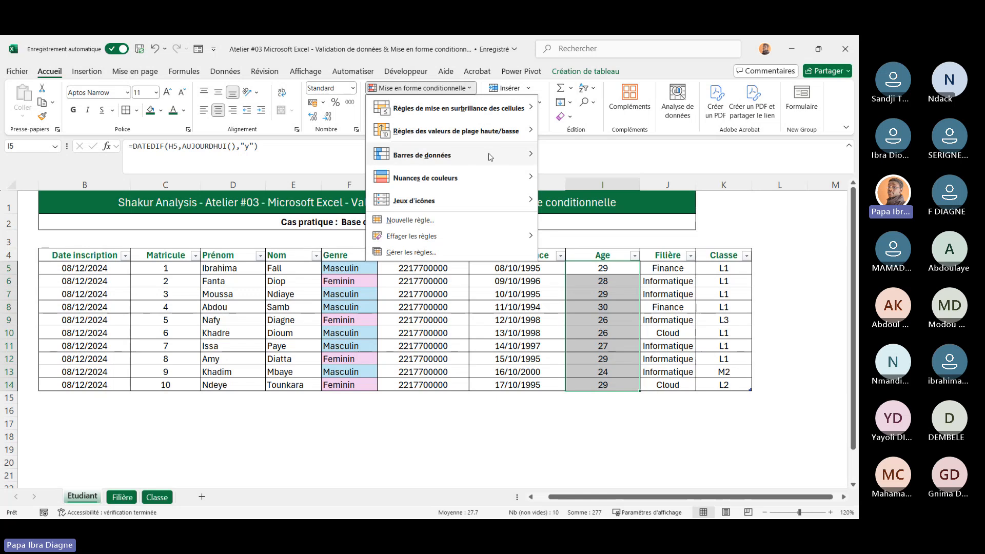
pyautogui.moveTo(483, 137)
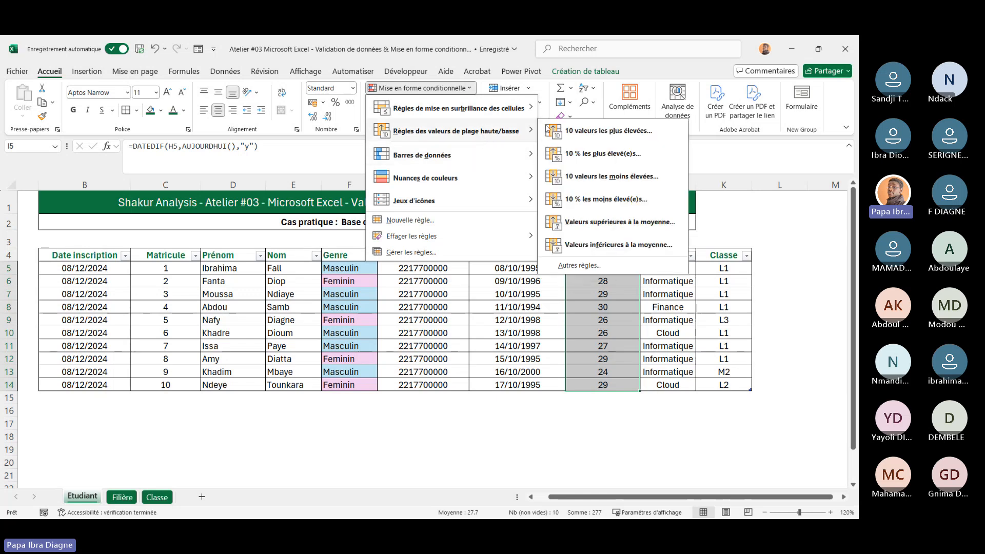
pyautogui.click(600, 132)
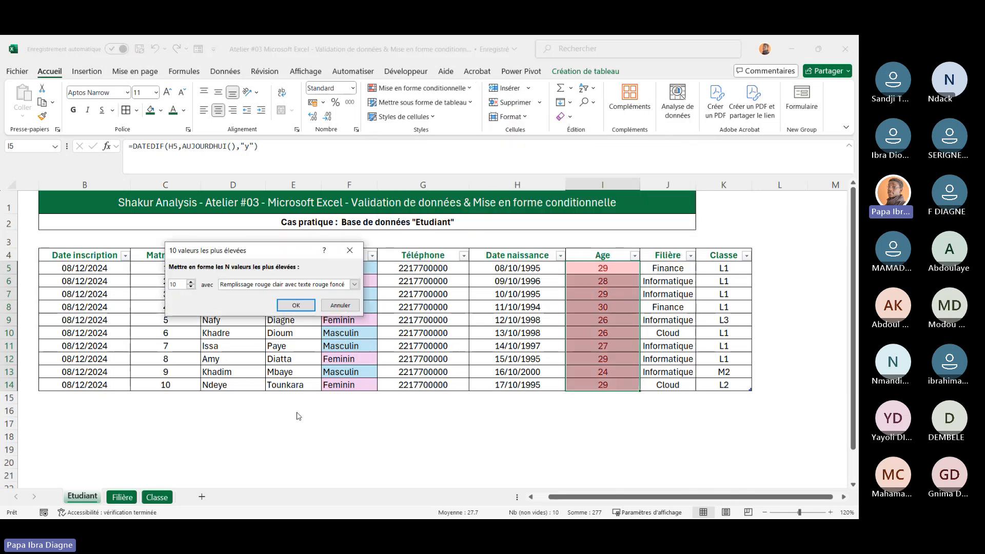
pyautogui.click(191, 287)
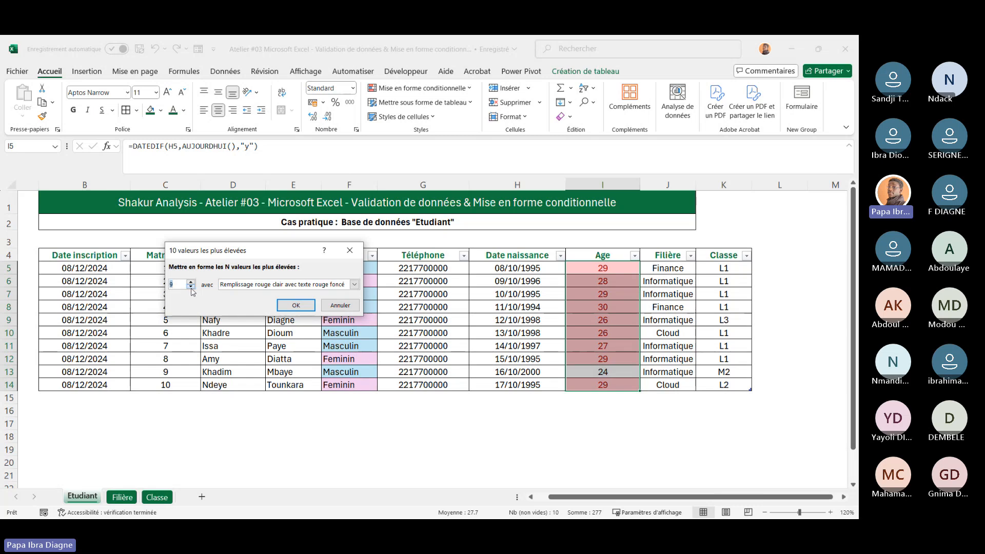
pyautogui.click(191, 287)
pyautogui.click(191, 288)
pyautogui.click(191, 288)
pyautogui.click(191, 288)
pyautogui.click(191, 287)
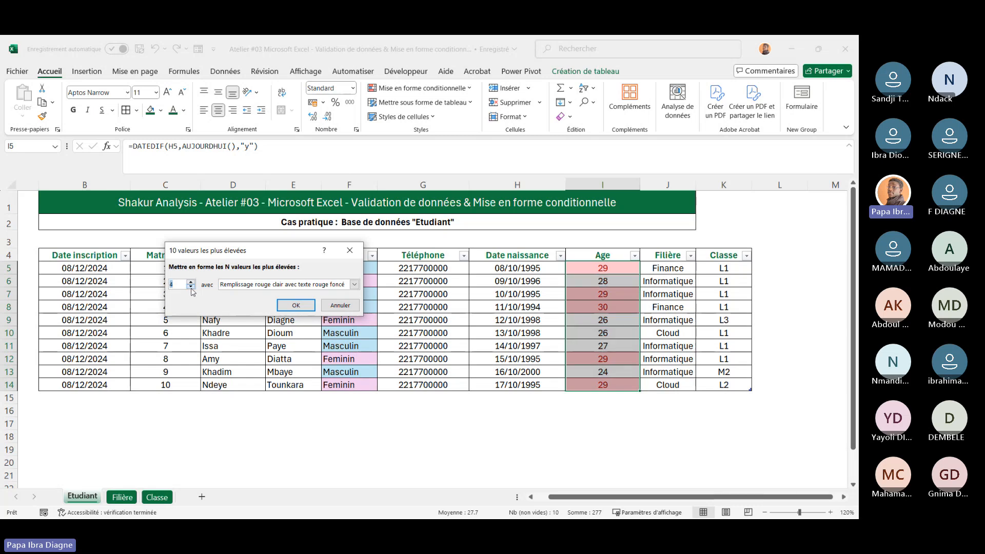
pyautogui.click(191, 288)
pyautogui.click(300, 306)
pyautogui.moveTo(585, 264); pyautogui.dragTo(594, 382)
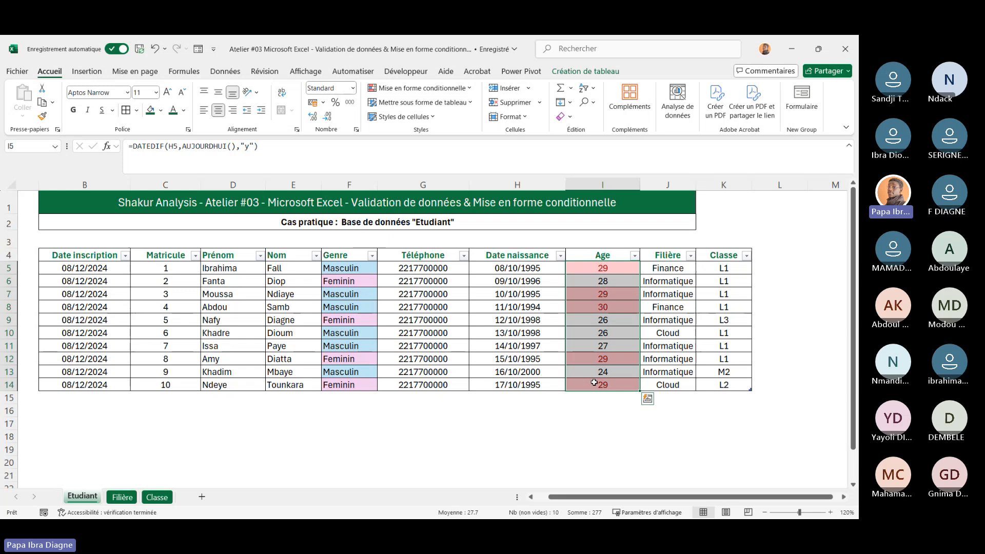
pyautogui.click(457, 411)
pyautogui.hscroll(4, 457, 411)
pyautogui.hscroll(-4, 457, 412)
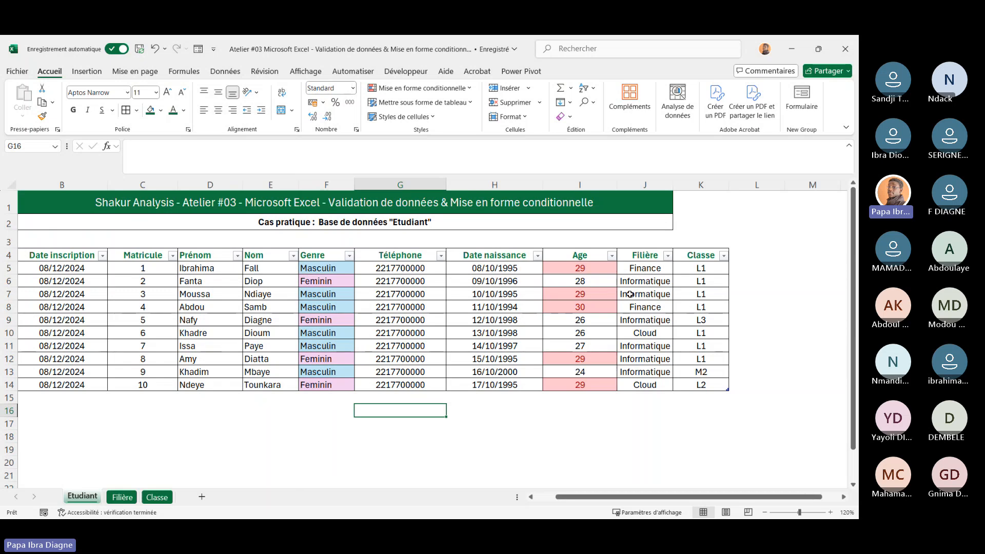
pyautogui.moveTo(572, 268); pyautogui.dragTo(578, 386)
pyautogui.click(434, 407)
# Change the birth date in H14 to 17/10/1993
pyautogui.click(508, 385)
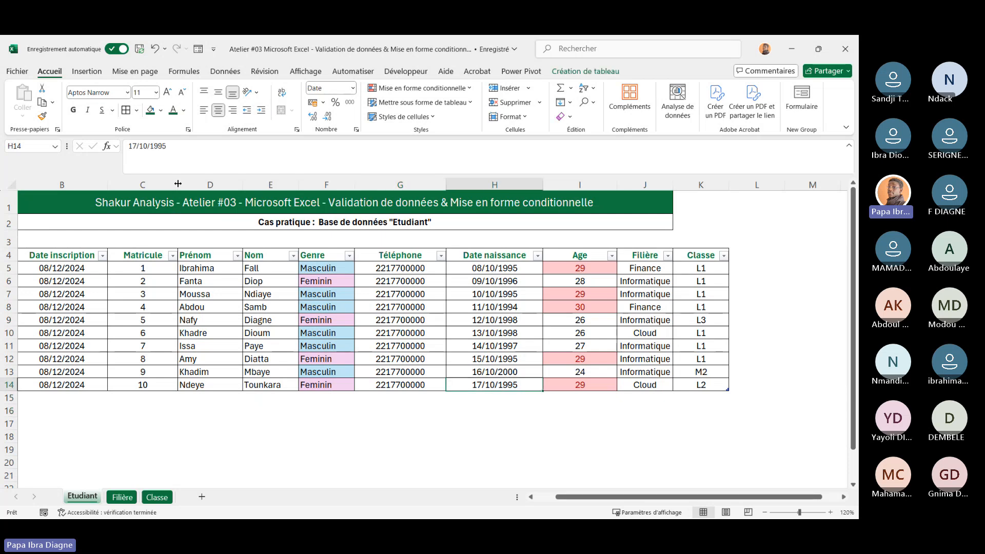
pyautogui.click(182, 143)
pyautogui.press('BackSpace')
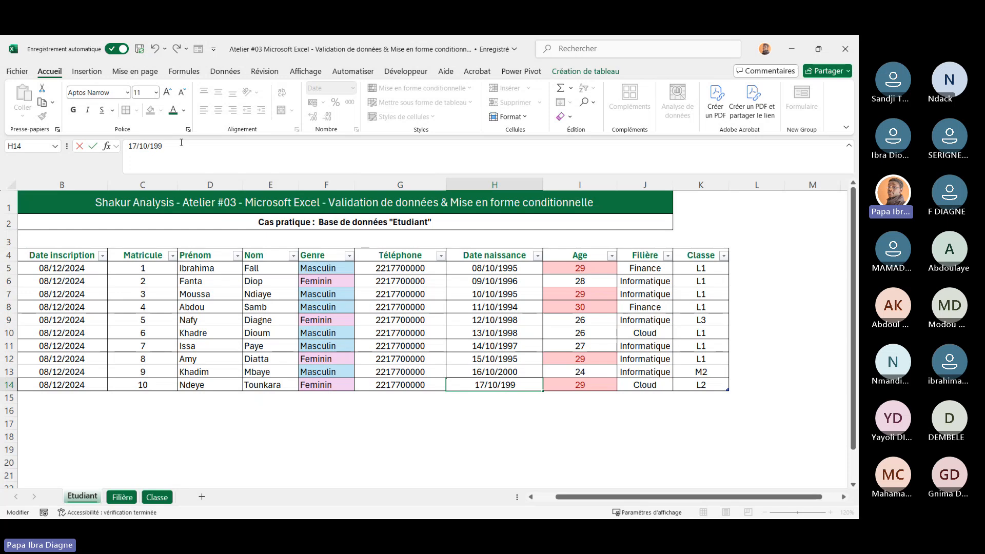
pyautogui.write('3')
pyautogui.press('Return')
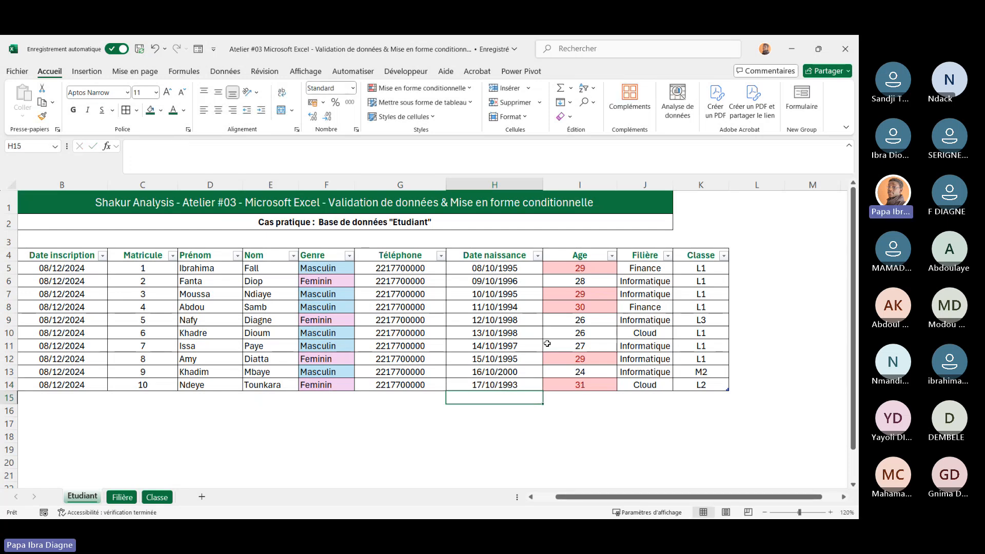
# Change the birth date in H10 to 13/10/2000
pyautogui.click(580, 331)
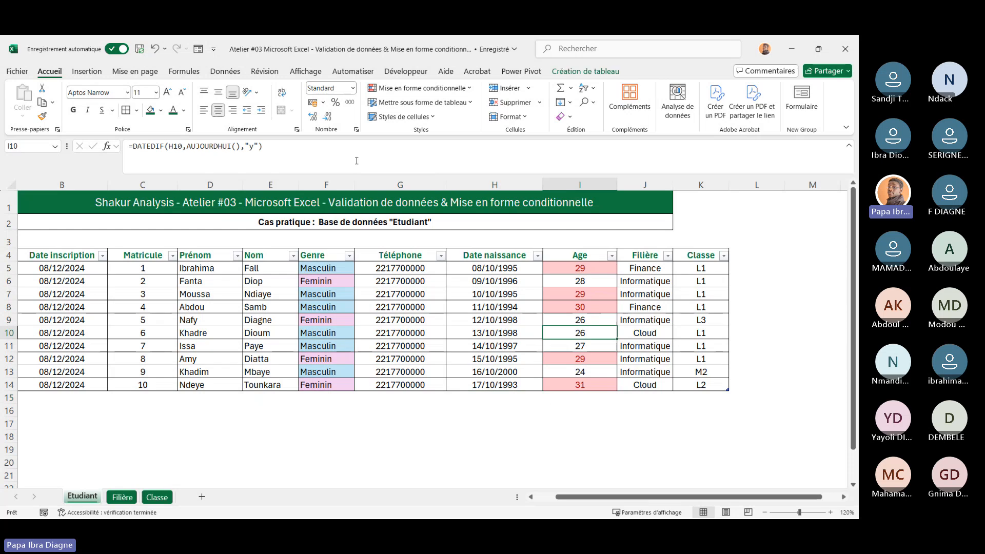
pyautogui.click(498, 330)
pyautogui.click(193, 154)
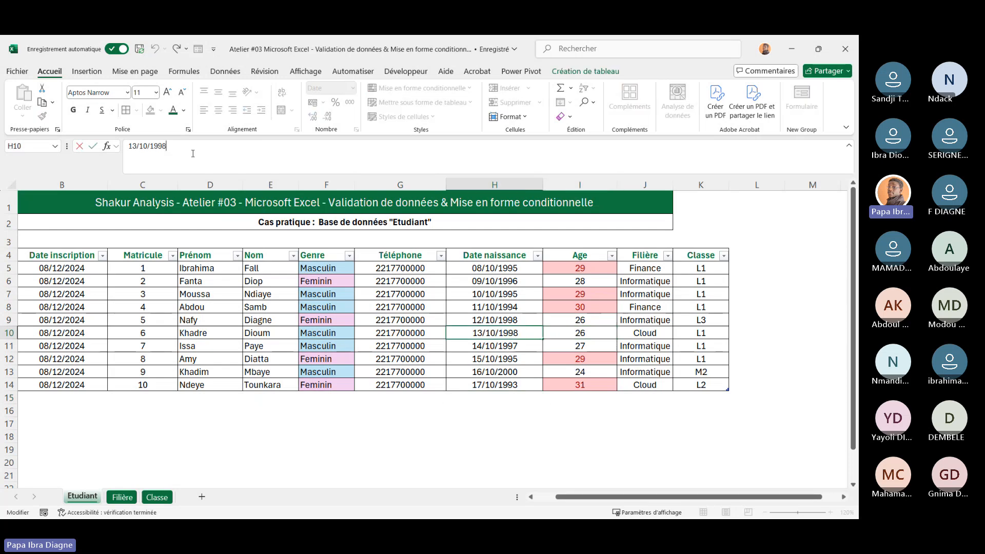
pyautogui.press('BackSpace')
pyautogui.press('BackSpace')
pyautogui.press('BackSpace')
pyautogui.press('BackSpace')
pyautogui.write('200')
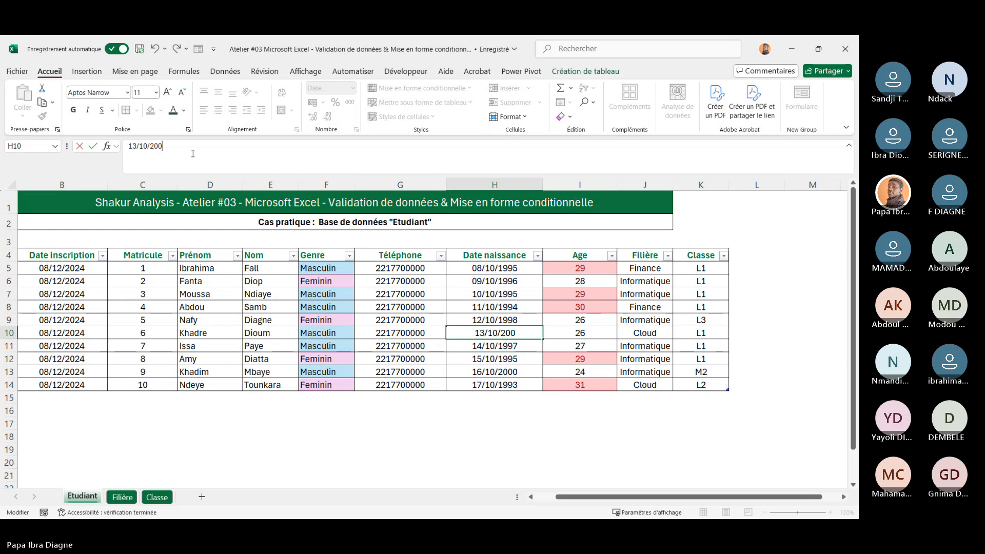
pyautogui.write('0')
pyautogui.press('Return')
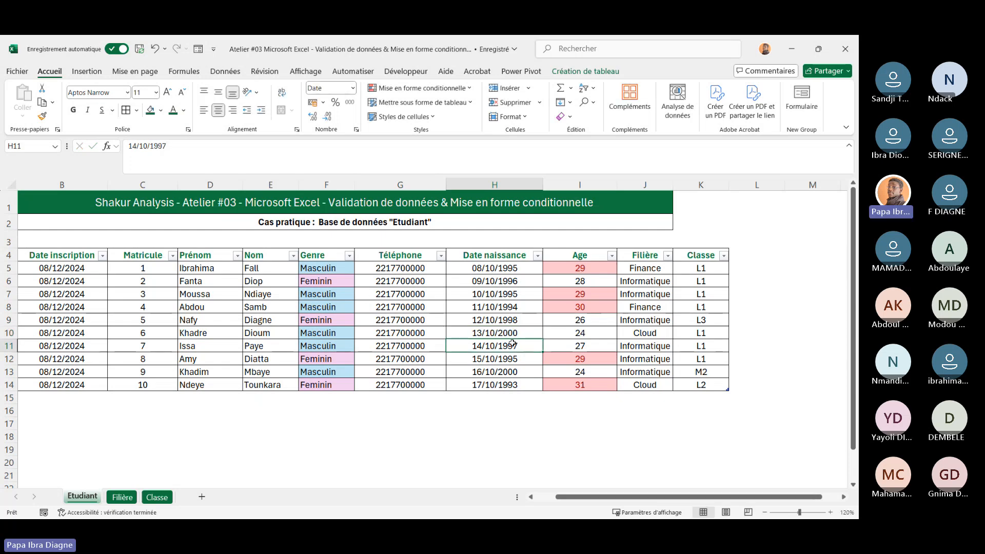
# Open the Haut 3 conditional formatting rule for editing in the rules manager
pyautogui.click(511, 435)
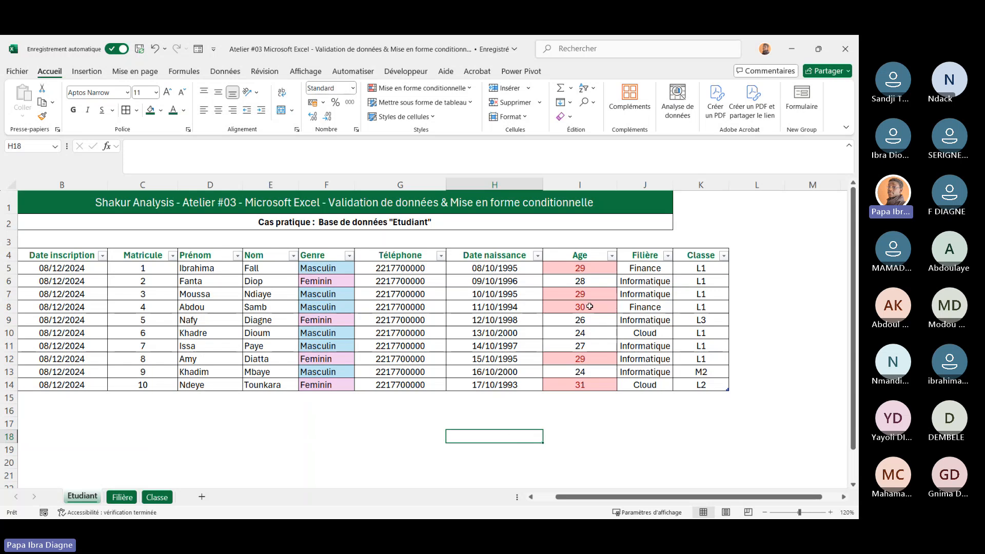
pyautogui.moveTo(571, 268); pyautogui.dragTo(582, 384)
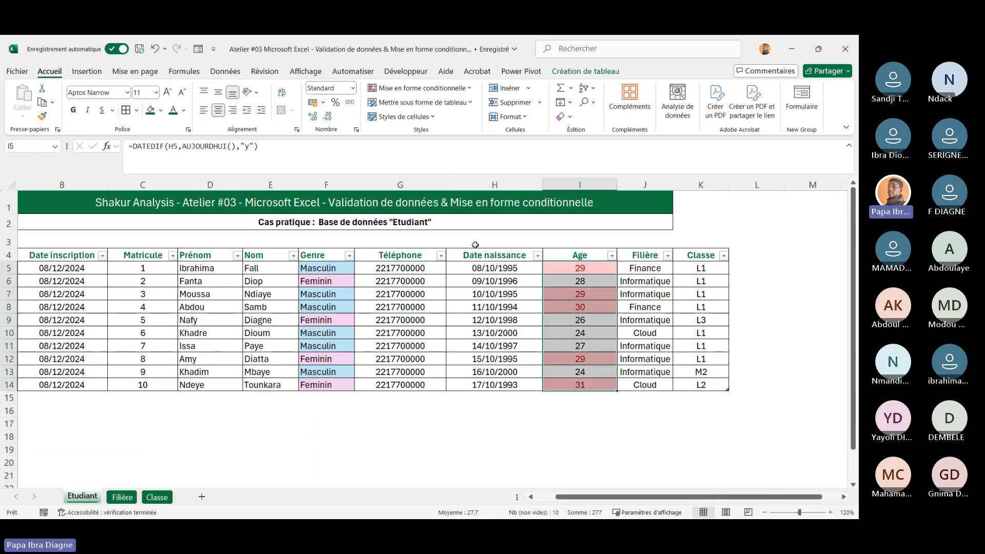
pyautogui.click(442, 309)
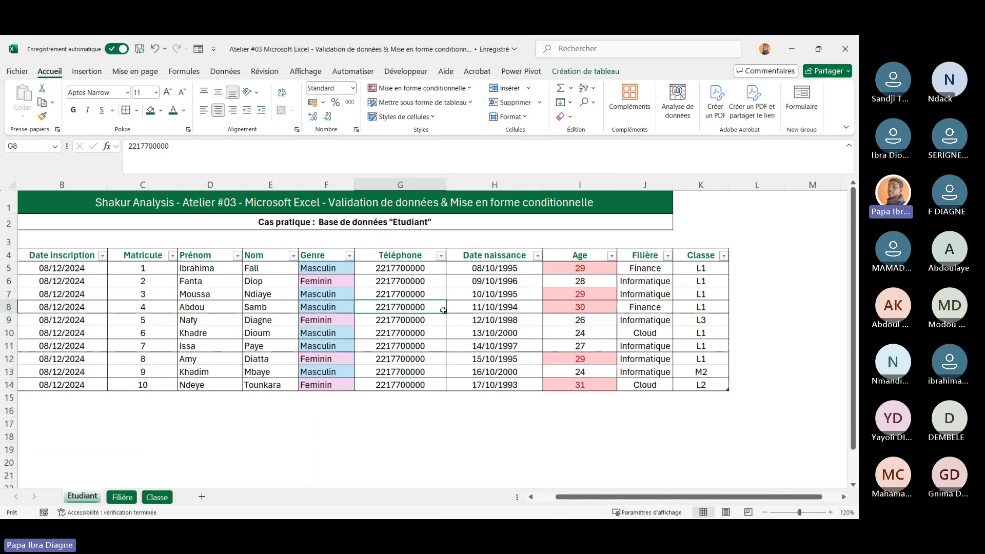
pyautogui.click(465, 91)
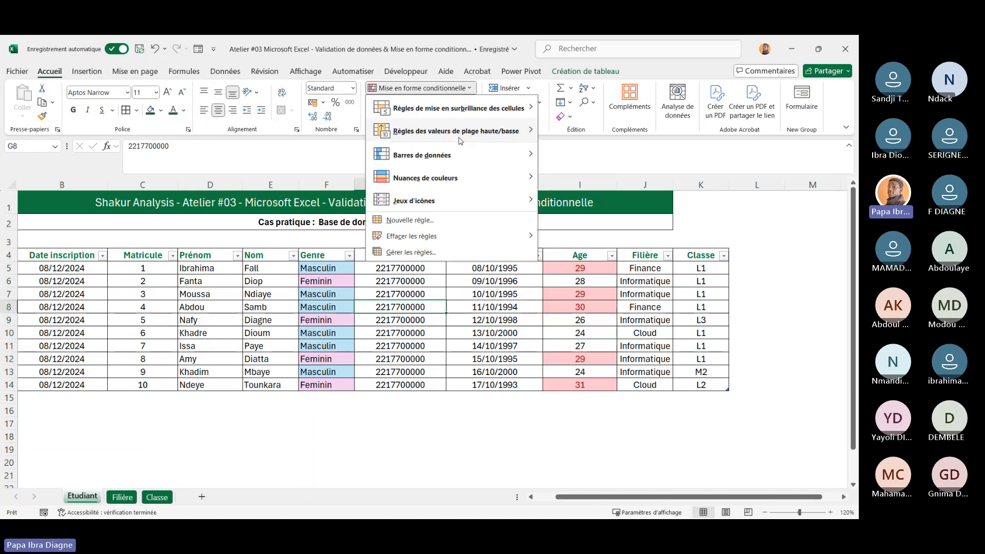
pyautogui.click(411, 253)
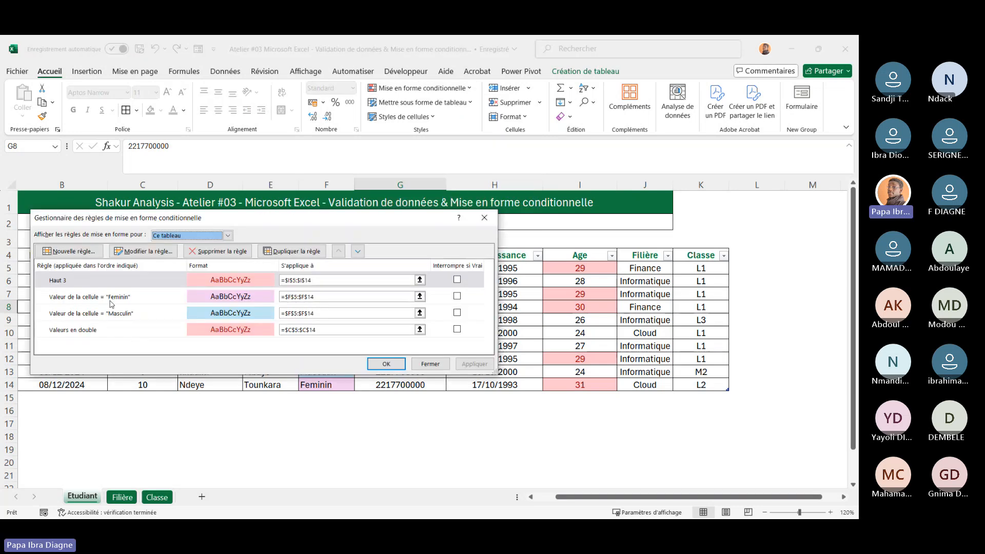
pyautogui.click(100, 285)
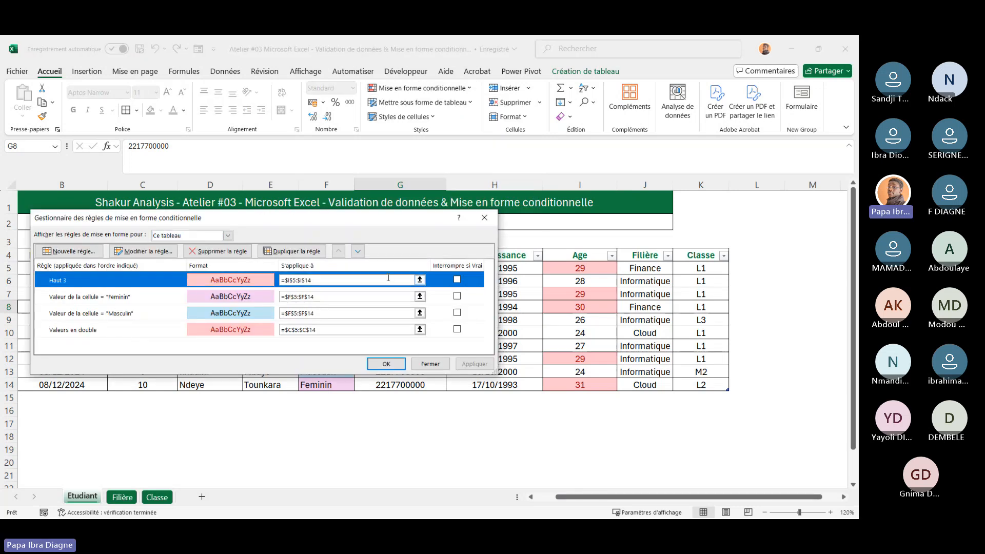
pyautogui.click(148, 251)
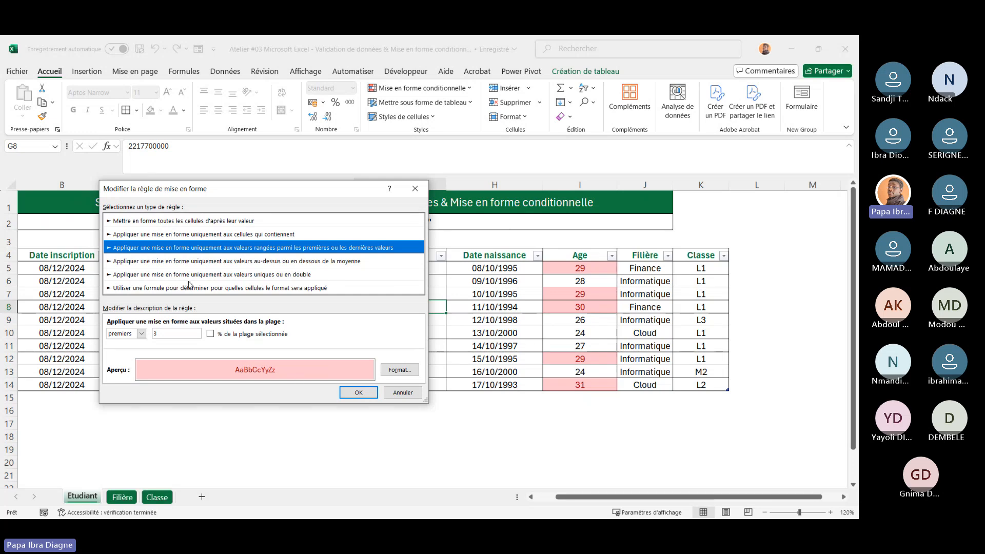
# Change the rule type to formatting all cells by their value, using the Jeux d'icônes style
pyautogui.click(169, 261)
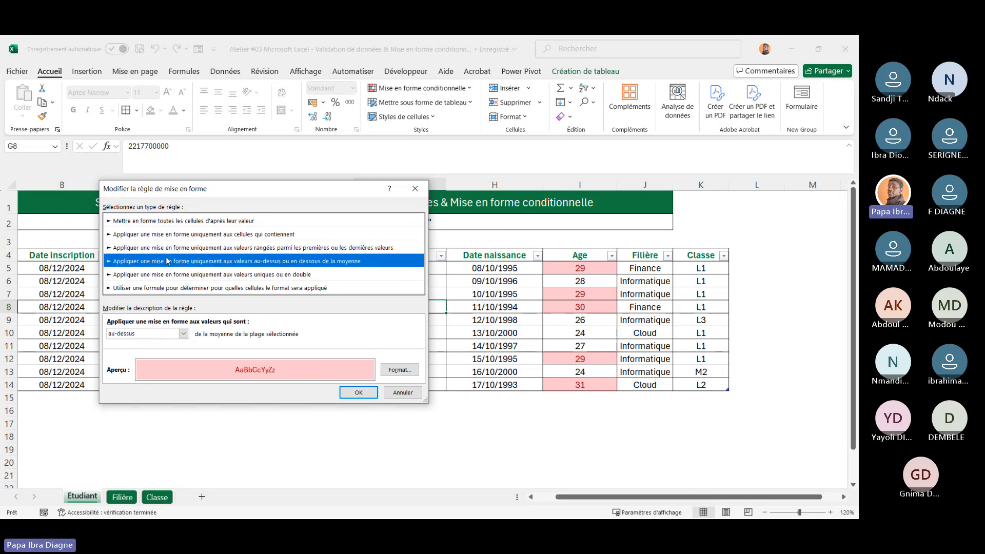
pyautogui.click(193, 235)
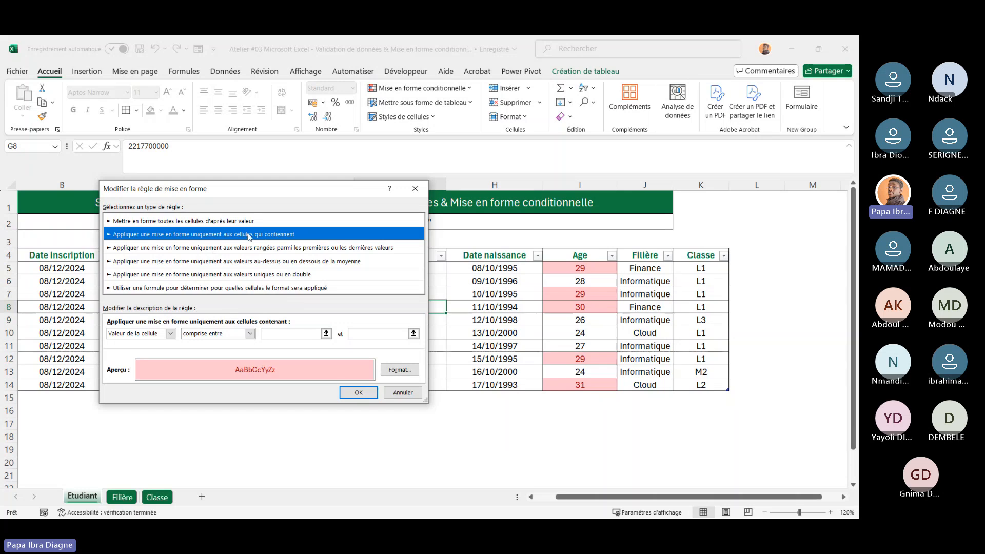
pyautogui.click(241, 223)
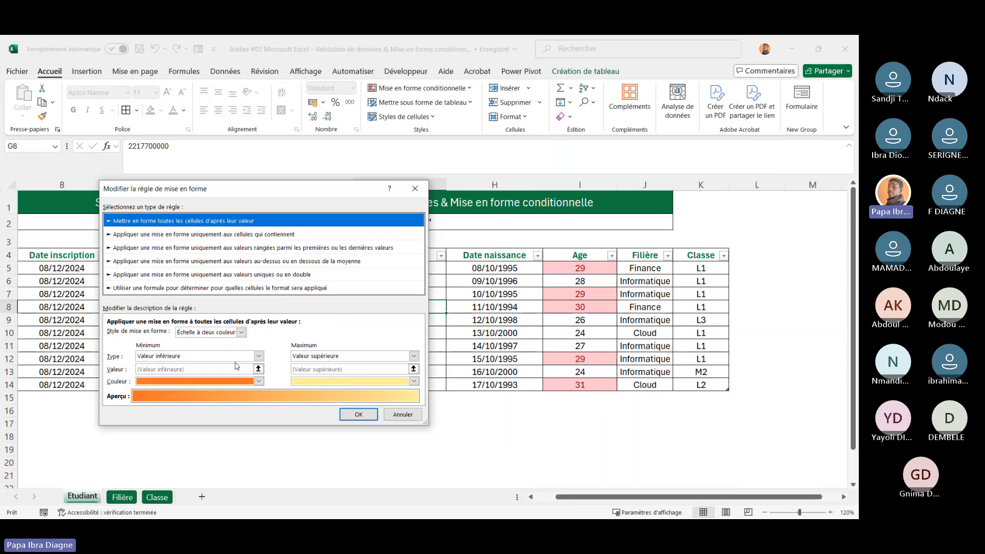
pyautogui.moveTo(323, 182); pyautogui.dragTo(407, 181)
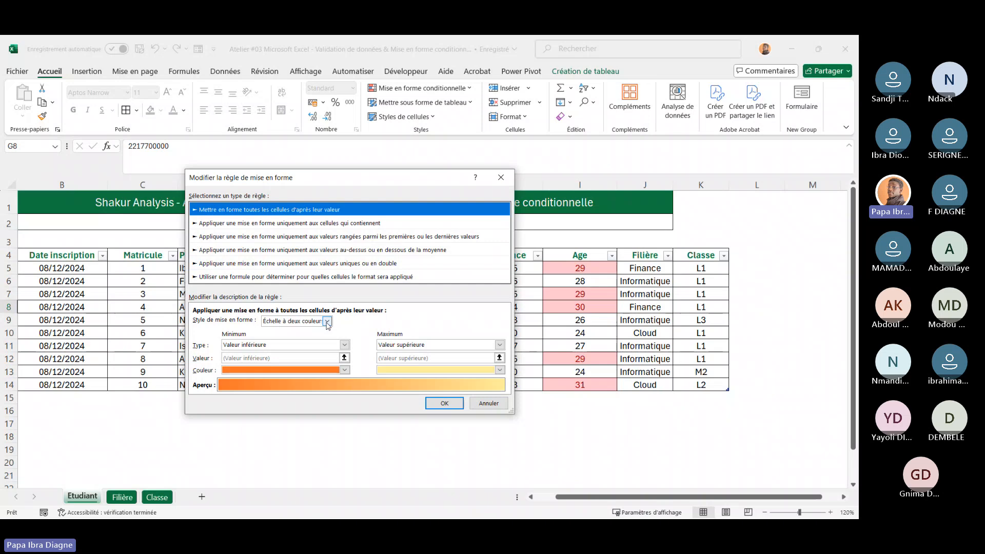
pyautogui.click(326, 322)
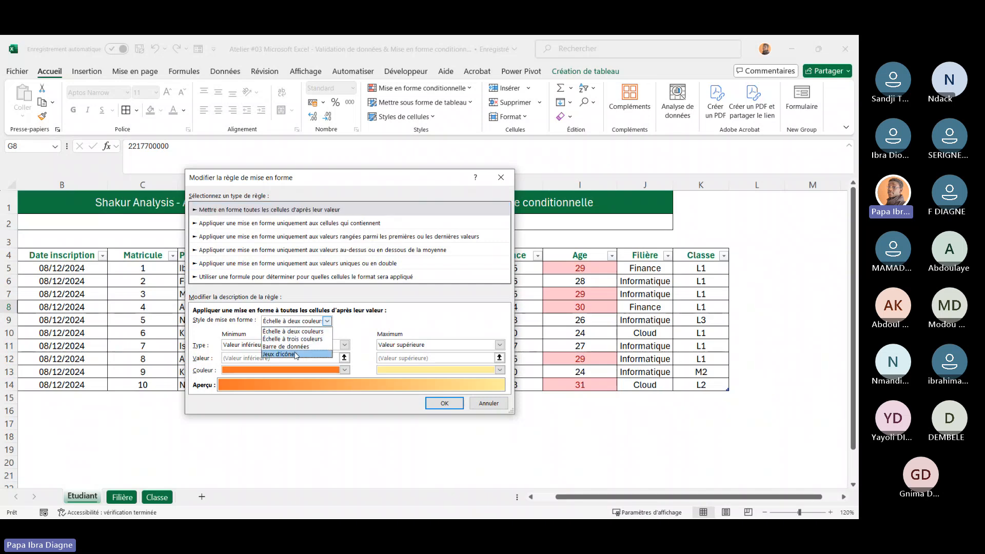
pyautogui.click(296, 354)
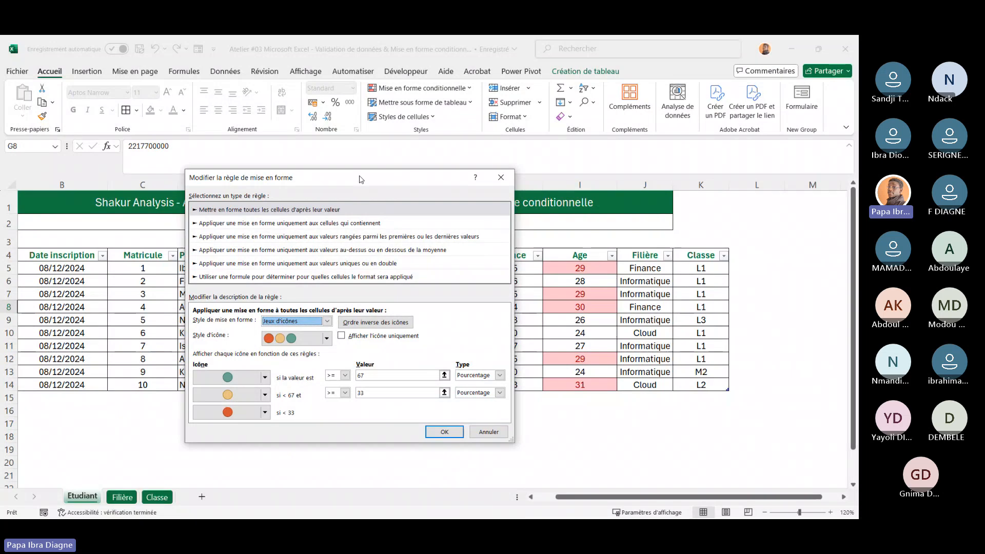
# Set the first icon of the set to a red circle
pyautogui.moveTo(361, 179); pyautogui.dragTo(409, 143)
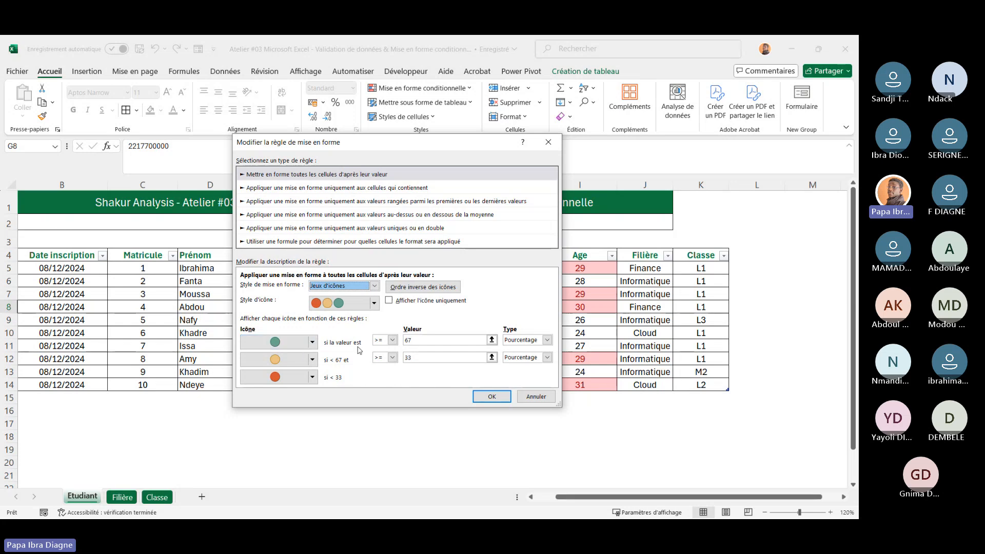
pyautogui.click(313, 343)
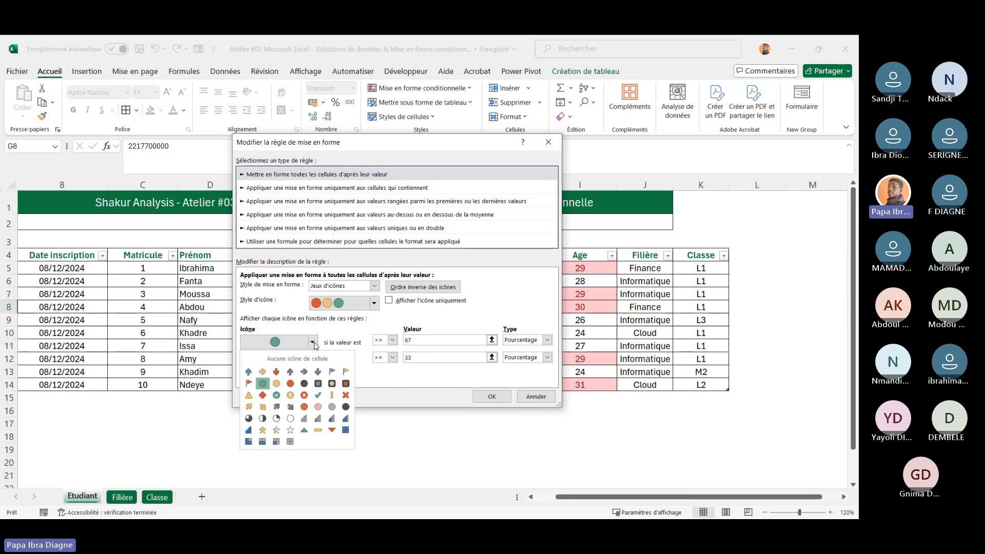
pyautogui.click(290, 384)
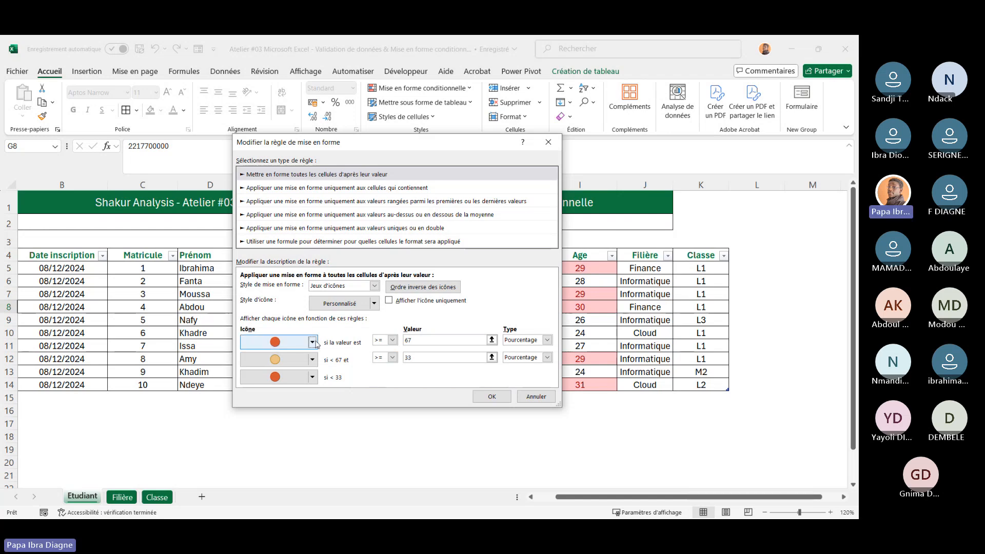
# Set the first icon's condition to > 30 and try to confirm the rule
pyautogui.click(393, 341)
pyautogui.click(386, 358)
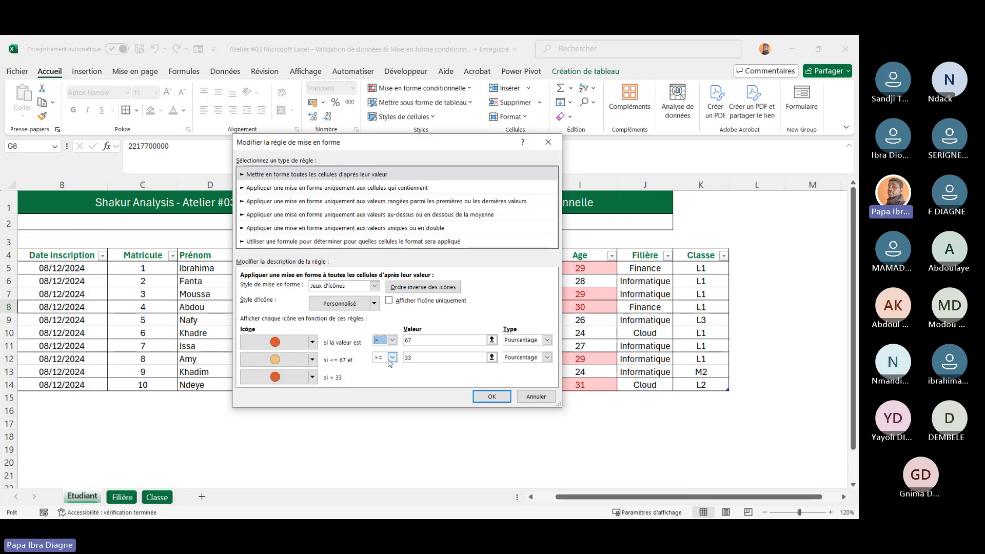
pyautogui.click(418, 339)
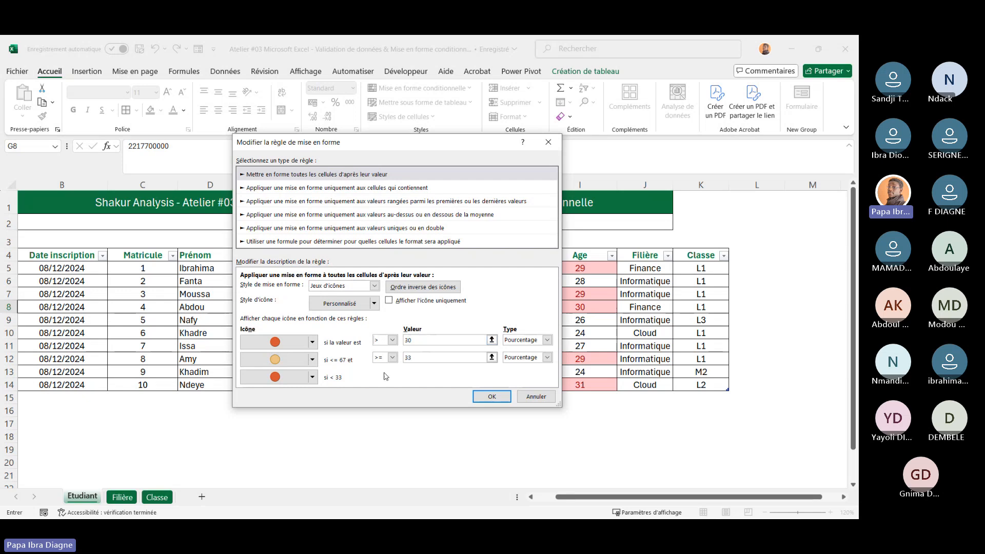
pyautogui.press('Return')
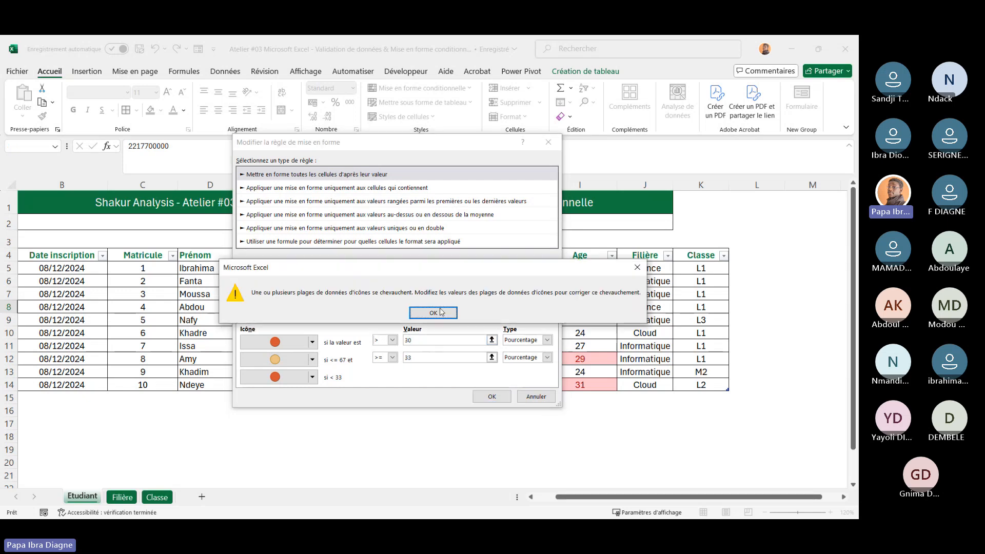
pyautogui.click(441, 312)
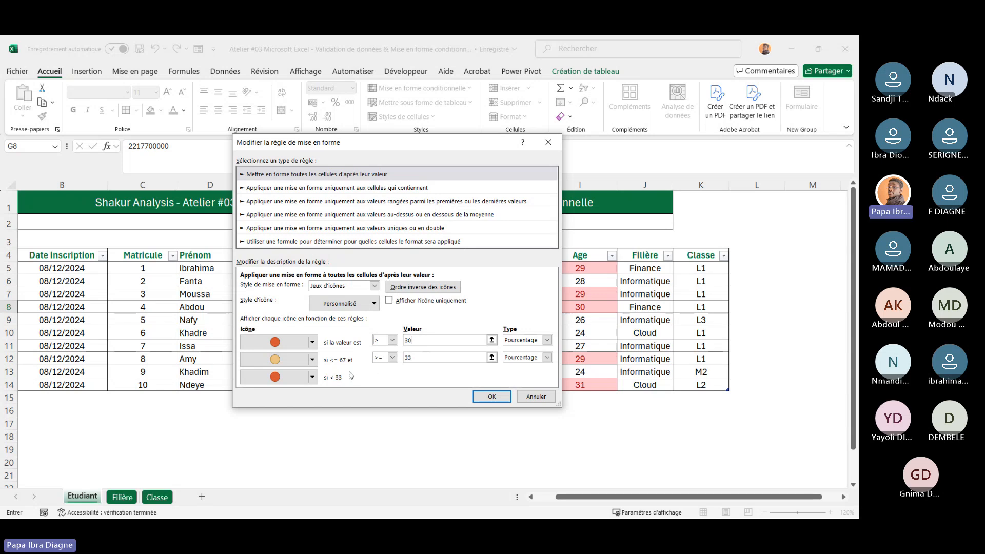
# Set the second icon's threshold value to 25
pyautogui.click(393, 360)
pyautogui.click(393, 360)
pyautogui.doubleClick(408, 358)
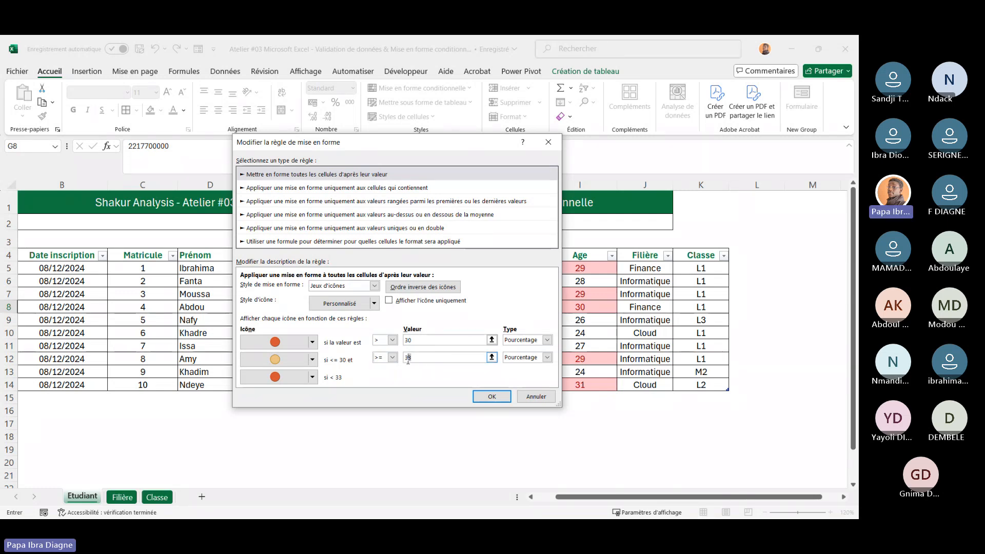
pyautogui.write('25')
# Set the third icon of the set to a green circle
pyautogui.click(409, 340)
pyautogui.click(308, 380)
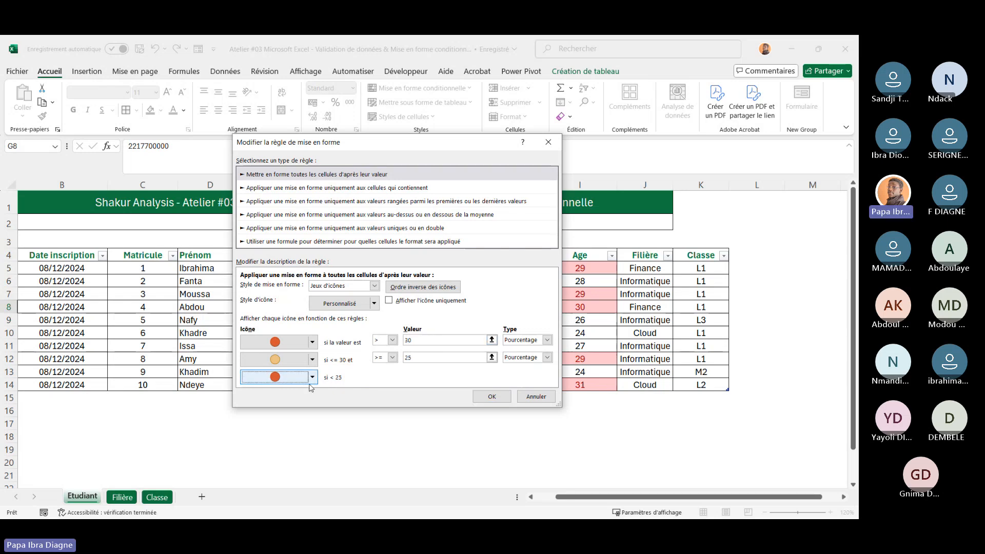
pyautogui.click(311, 377)
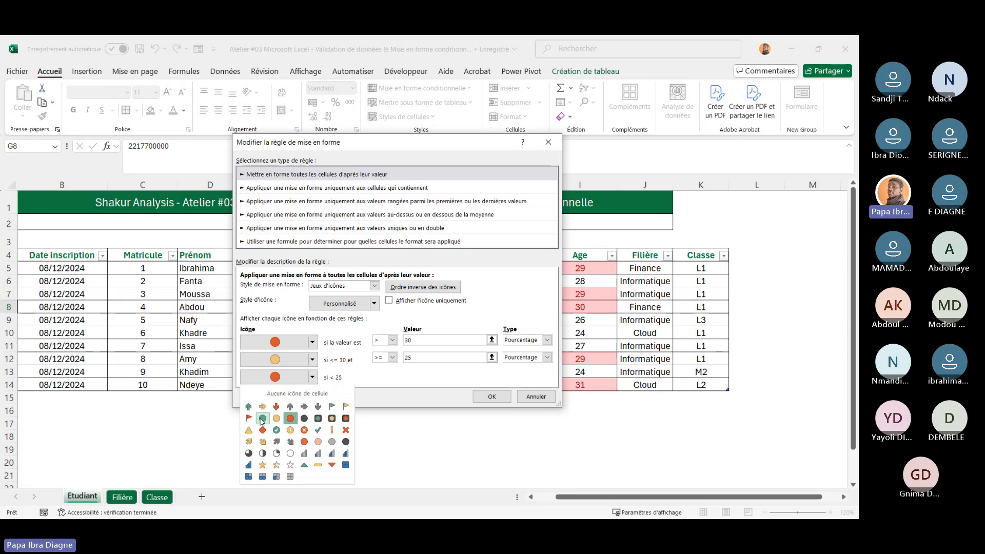
pyautogui.click(263, 419)
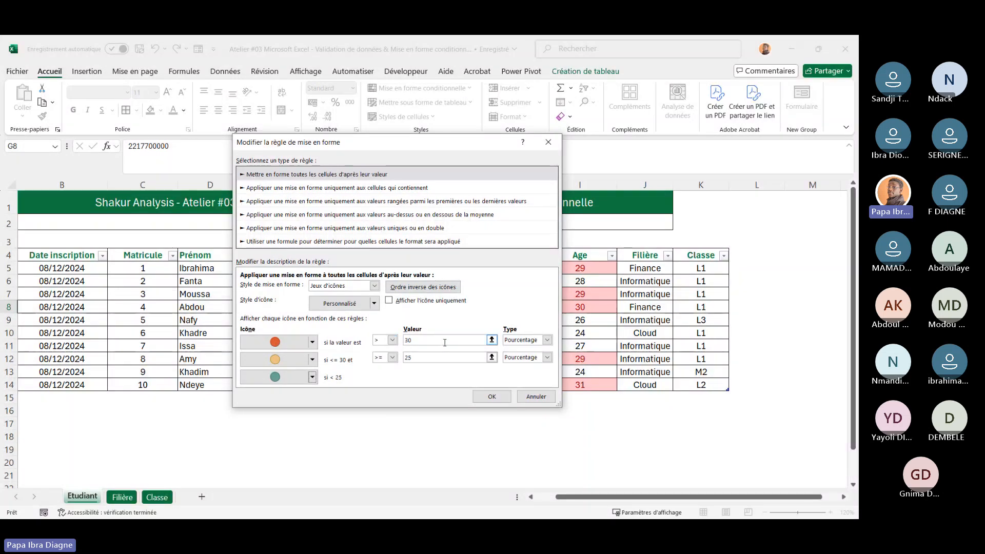
# Change the type of both icon thresholds to Nombre
pyautogui.click(548, 341)
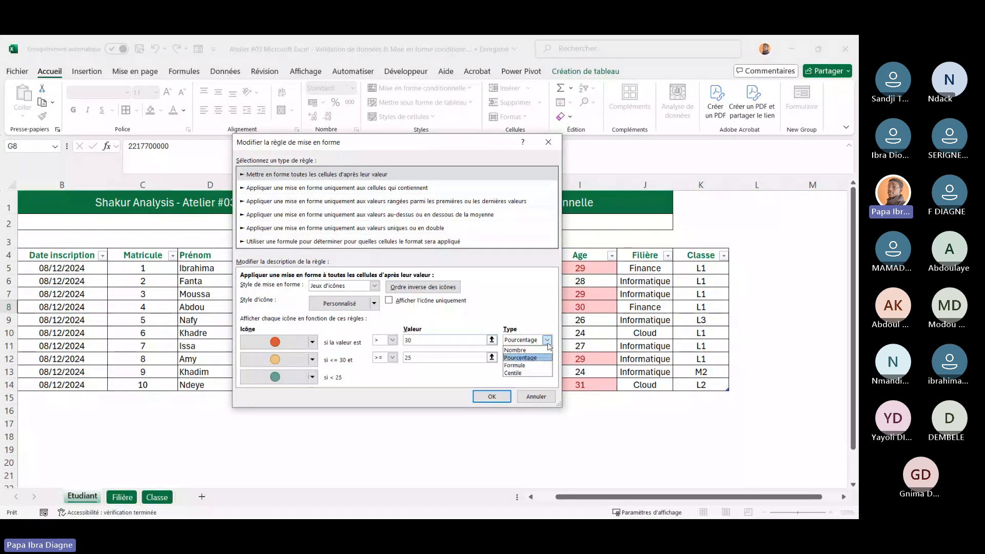
pyautogui.click(522, 351)
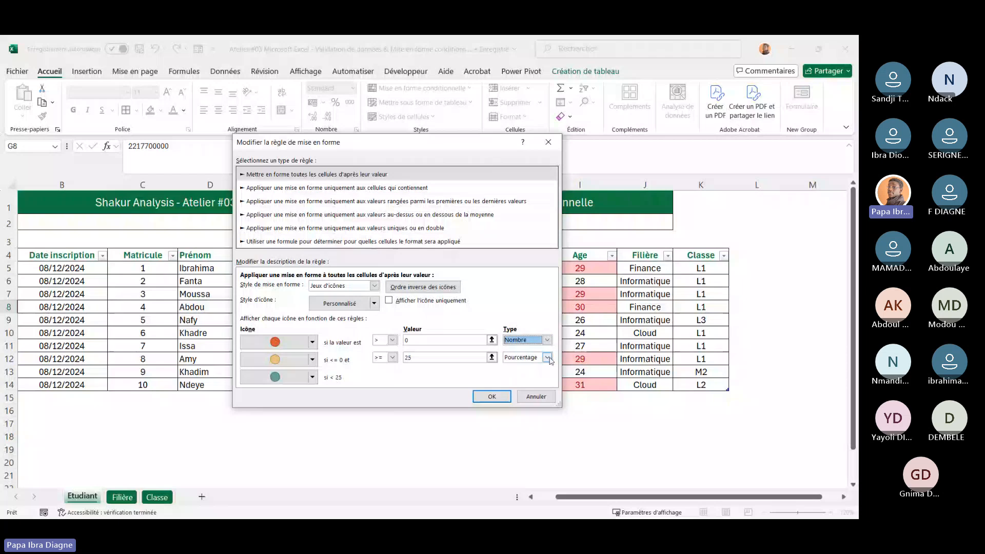
pyautogui.click(549, 358)
pyautogui.click(519, 368)
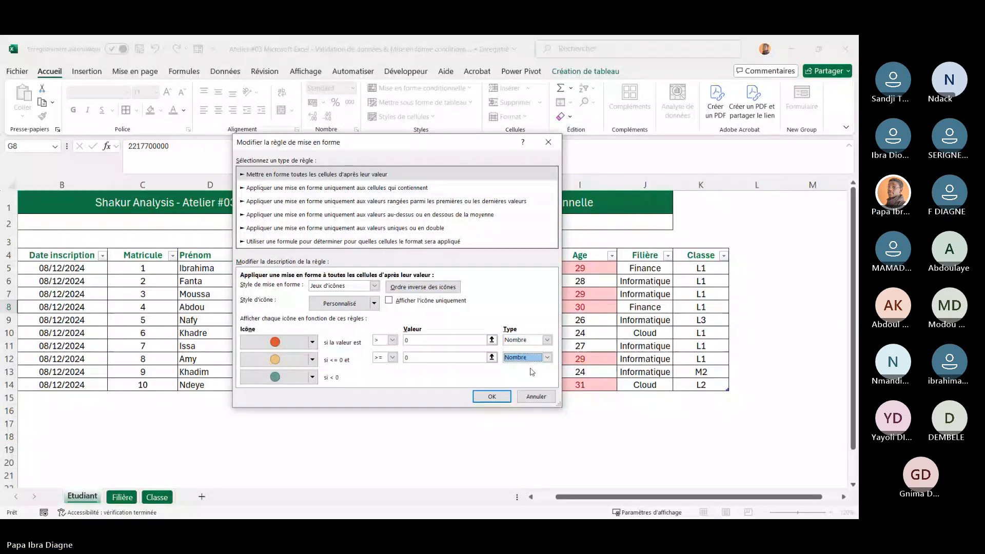
# Enter 30 as the first threshold and 25 as the second threshold
pyautogui.click(417, 341)
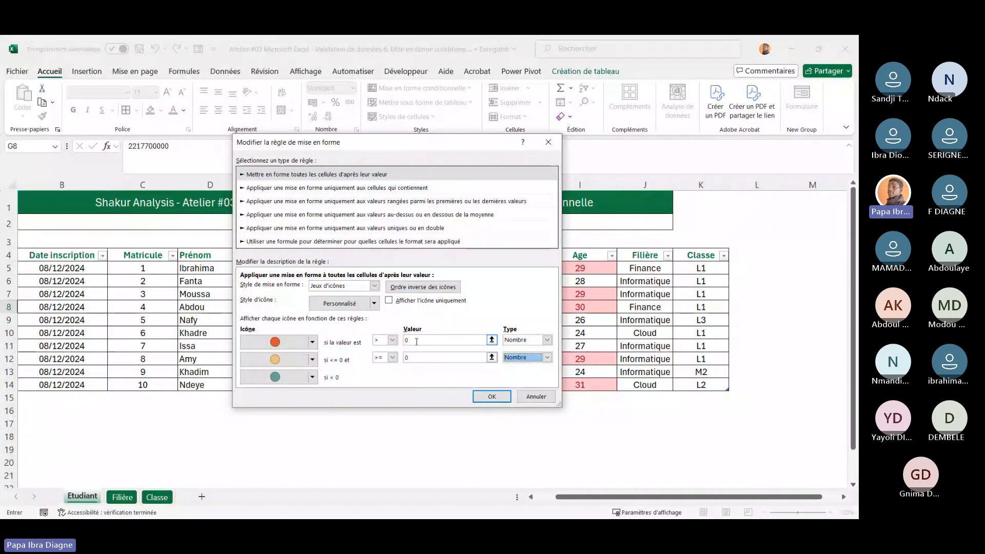
pyautogui.press('BackSpace')
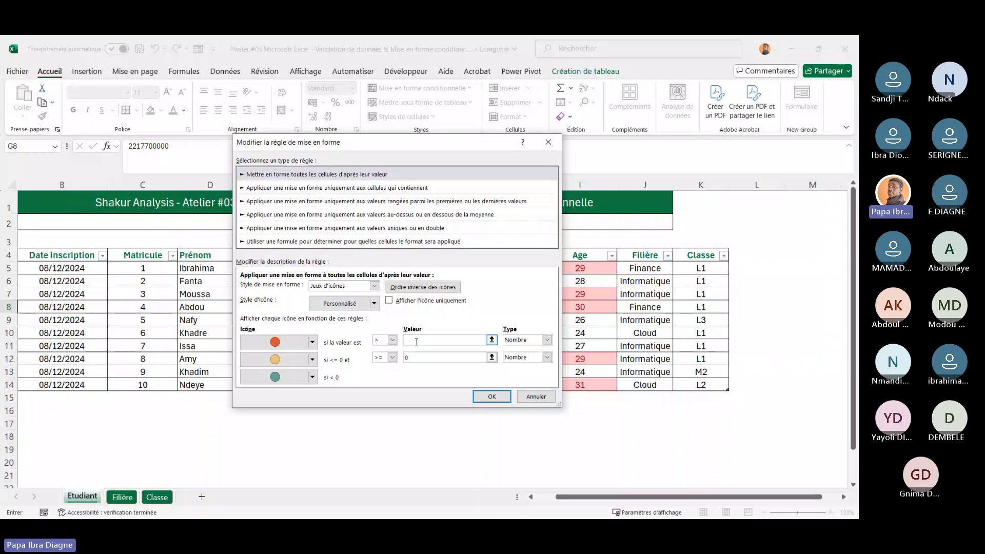
pyautogui.write('30')
pyautogui.click(420, 359)
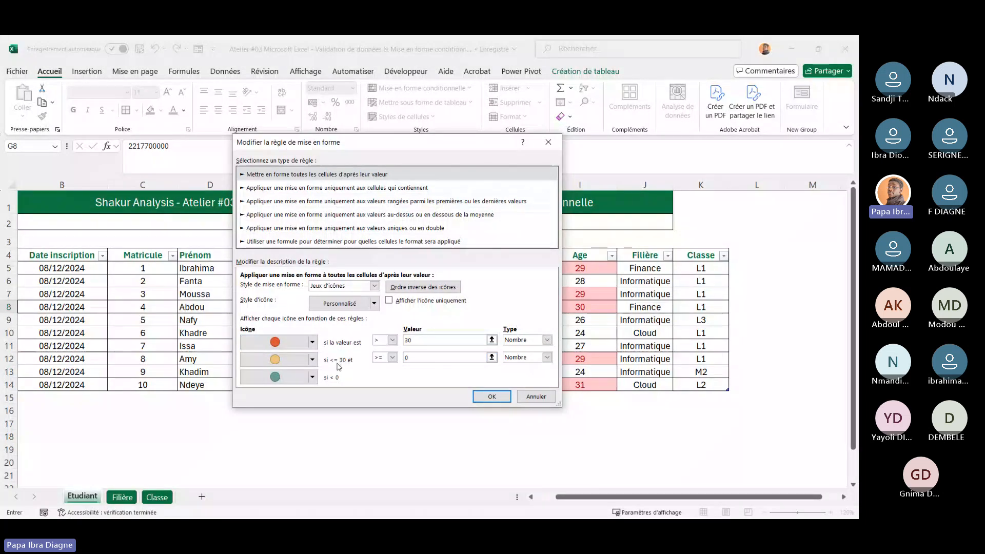
pyautogui.press('BackSpace')
pyautogui.write('25')
# Reselect Nombre as the first threshold's type and try to confirm the rule
pyautogui.click(419, 341)
pyautogui.click(548, 340)
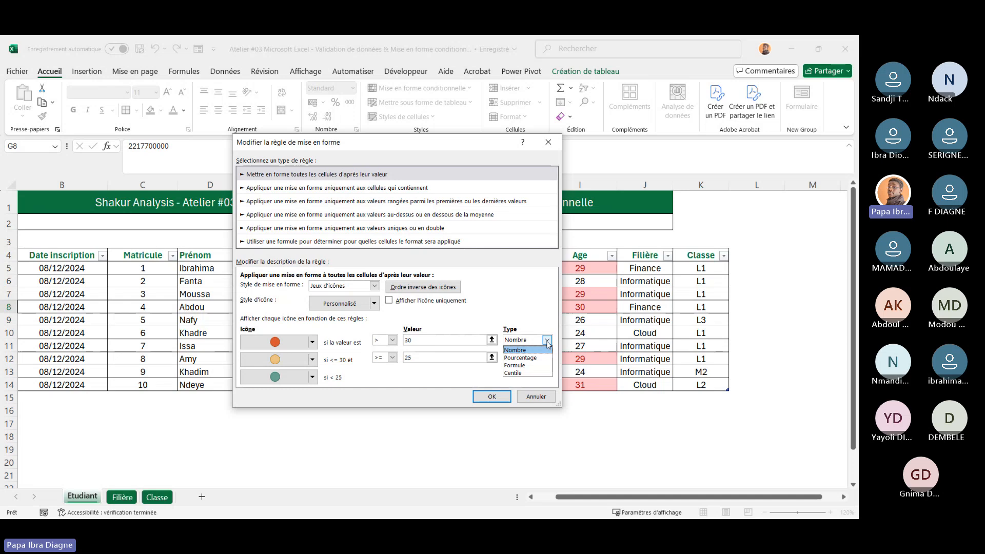
pyautogui.click(543, 350)
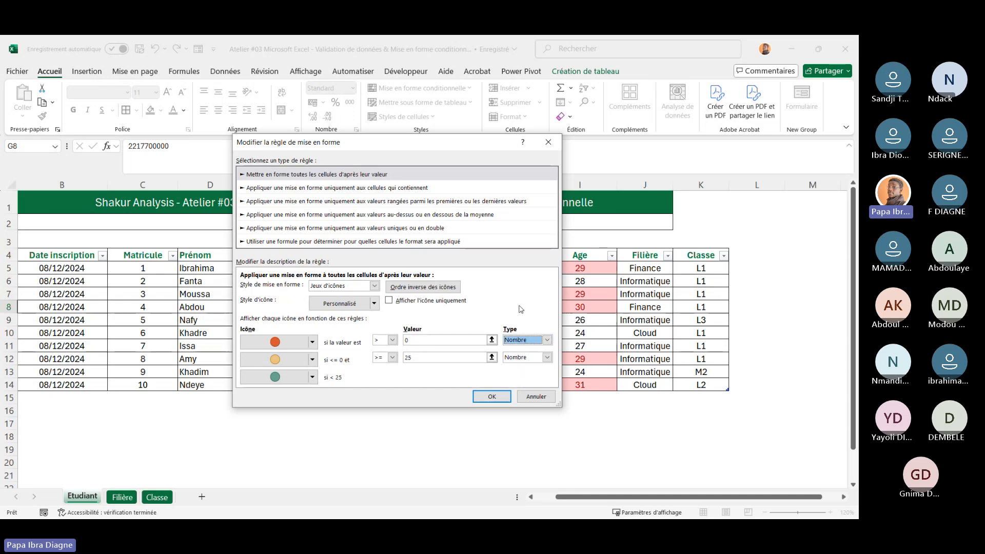
pyautogui.click(493, 397)
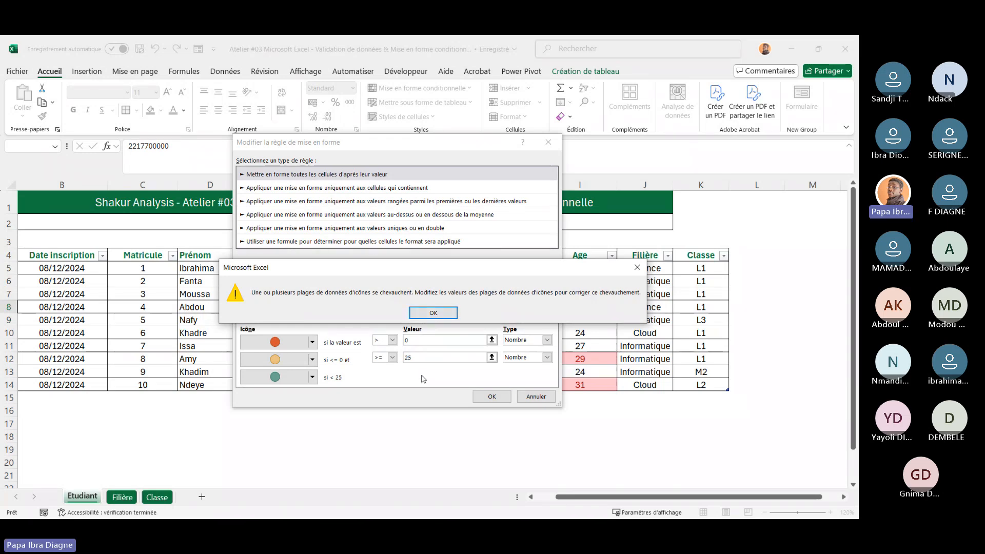
pyautogui.click(433, 313)
# Re-enter 30 as the first threshold, confirm the icon set rule and apply it in the rules manager
pyautogui.click(422, 341)
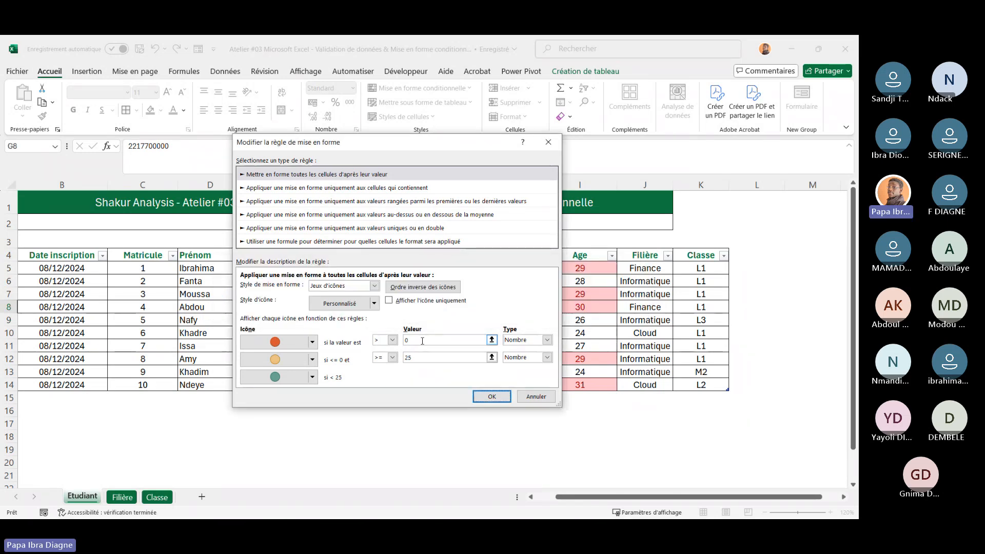
pyautogui.press('BackSpace')
pyautogui.write('30')
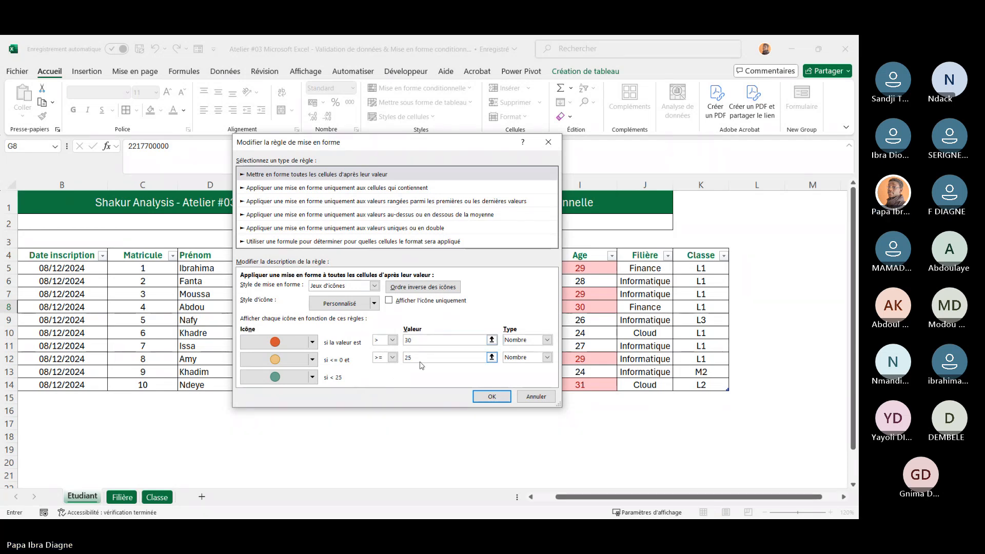
pyautogui.click(425, 358)
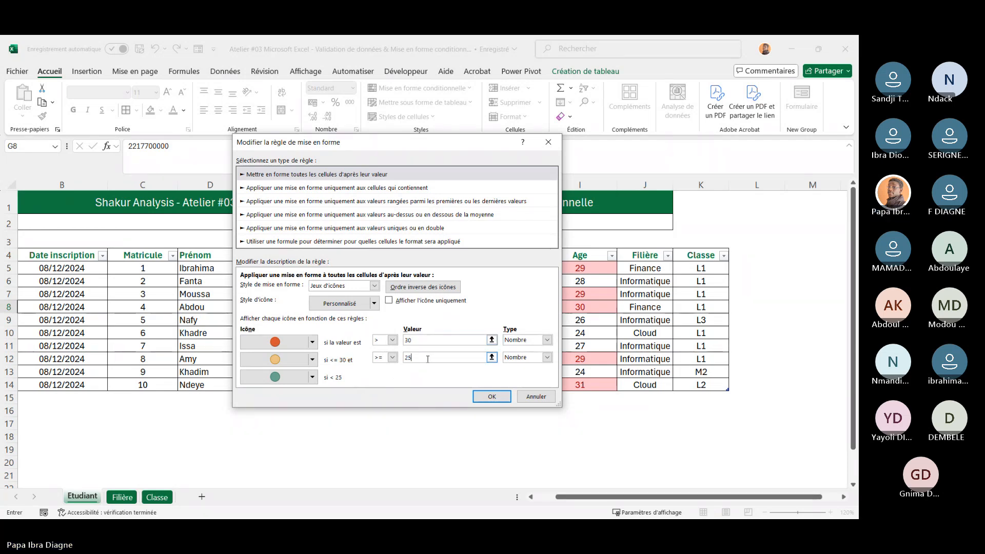
pyautogui.click(483, 397)
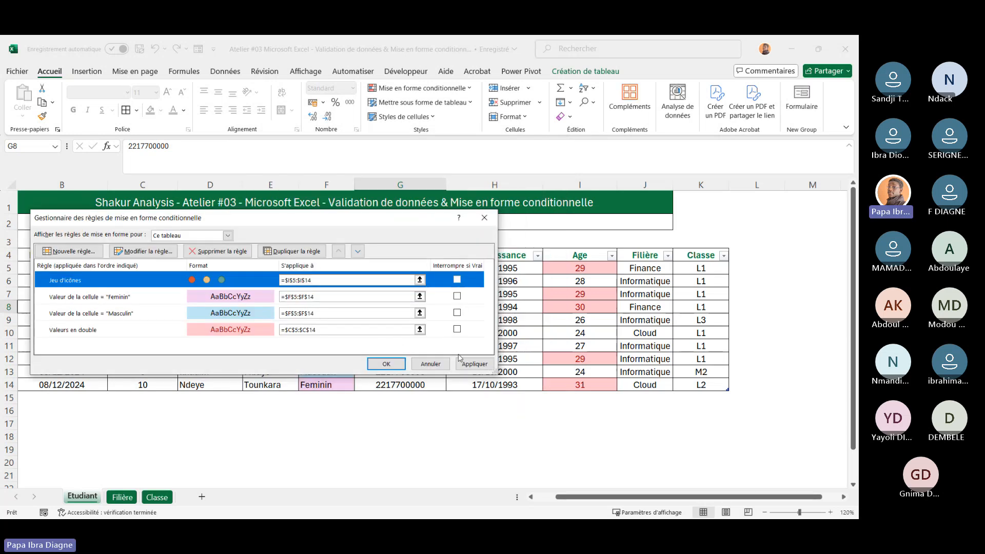
pyautogui.click(475, 365)
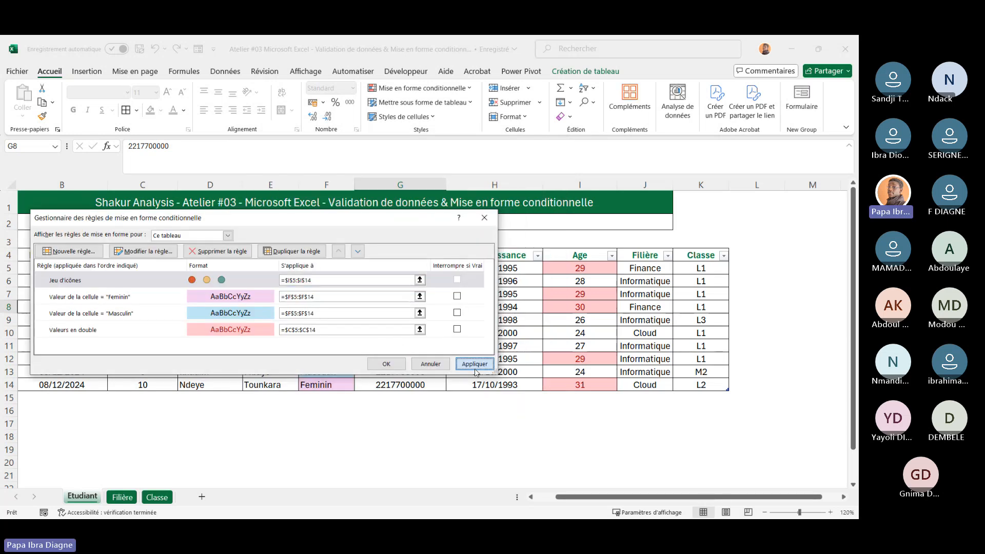
pyautogui.click(386, 364)
# Inspect the age formula in I14 and select the ages in I5:I9
pyautogui.hscroll(3, 520, 381)
pyautogui.hscroll(-2, 521, 381)
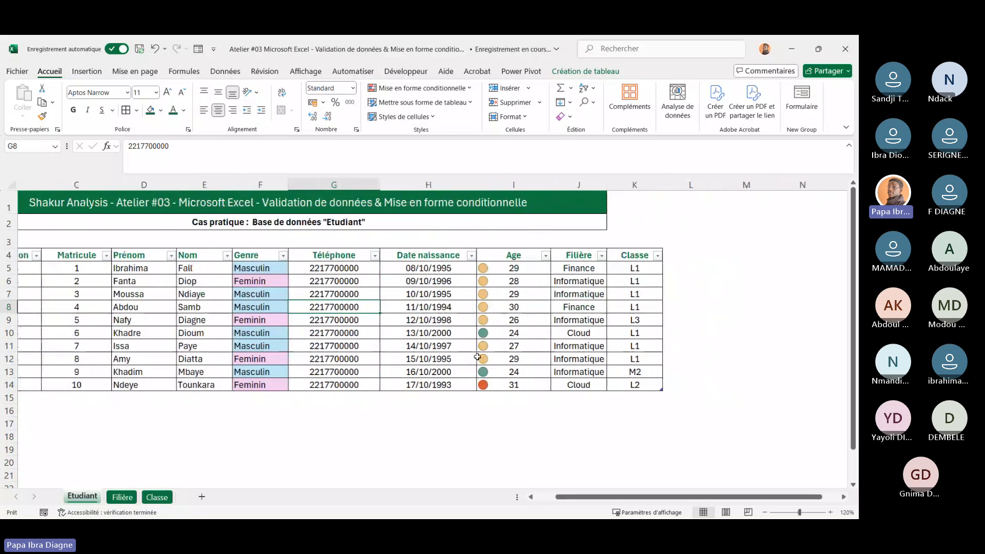
pyautogui.click(521, 381)
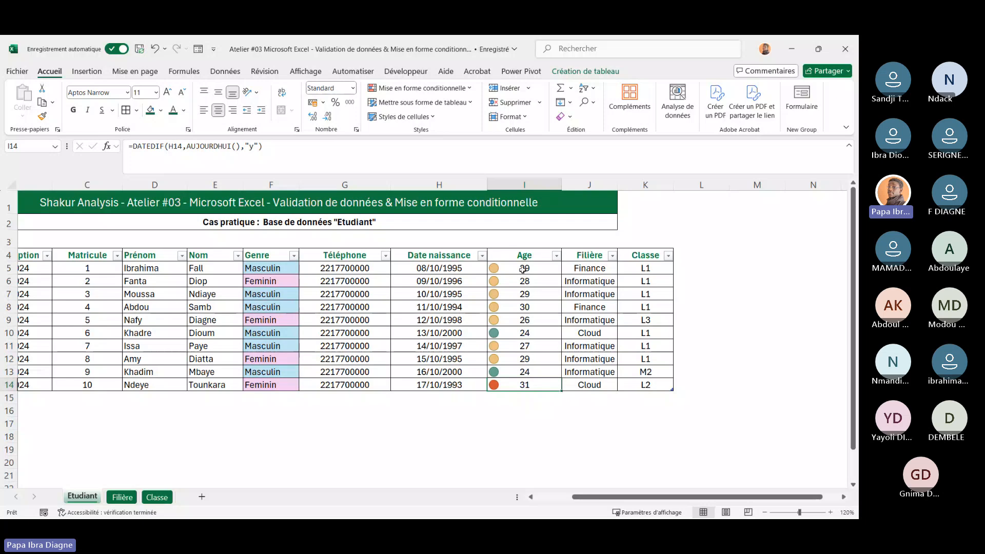
pyautogui.moveTo(524, 268); pyautogui.dragTo(527, 320)
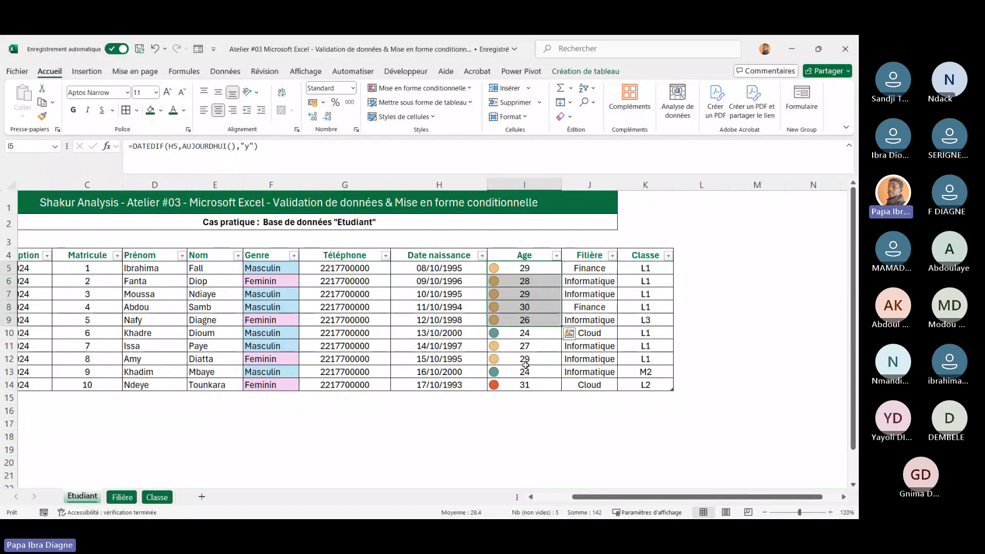
# Open the Age icon set rule for editing and change the middle icon's comparison operator to >
pyautogui.moveTo(526, 364); pyautogui.dragTo(530, 352)
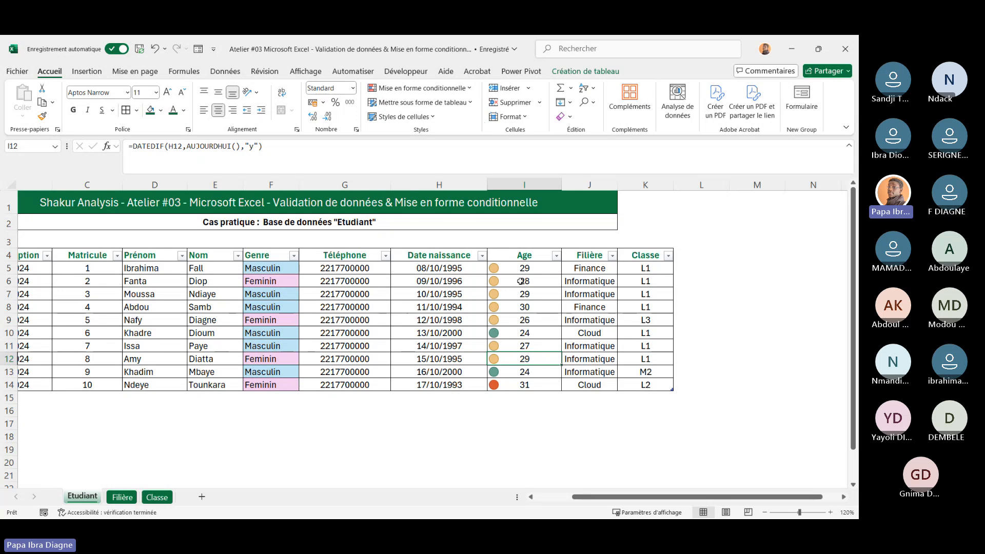
pyautogui.click(469, 91)
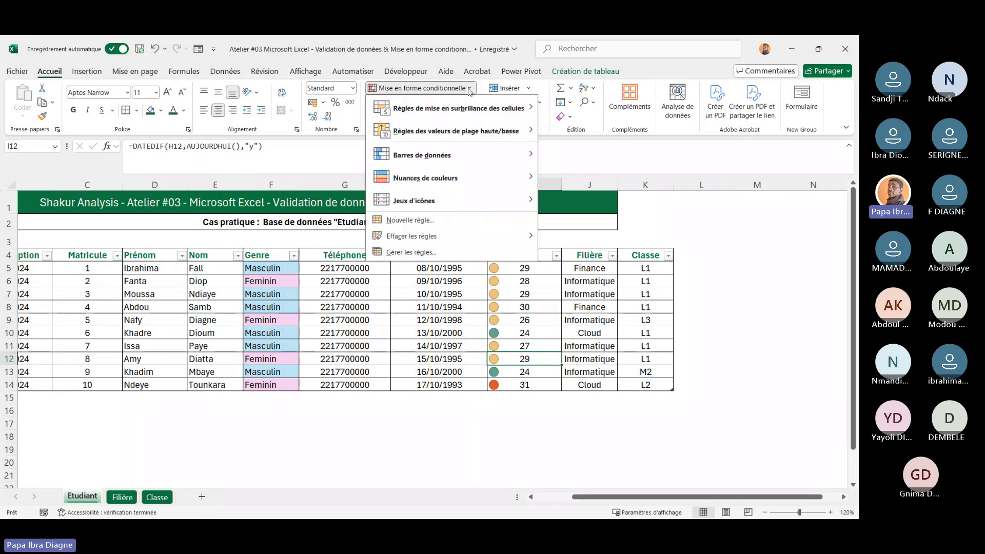
pyautogui.click(432, 251)
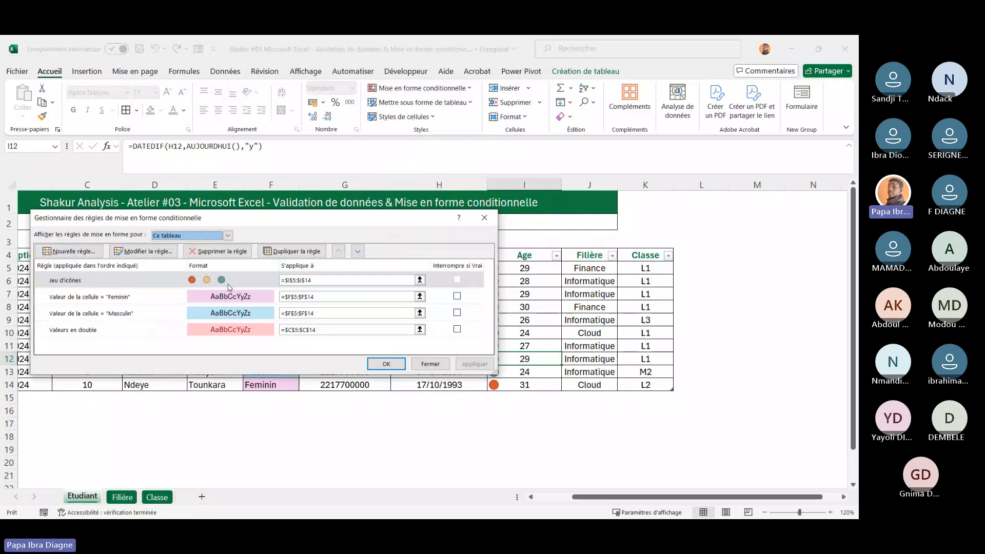
pyautogui.click(137, 252)
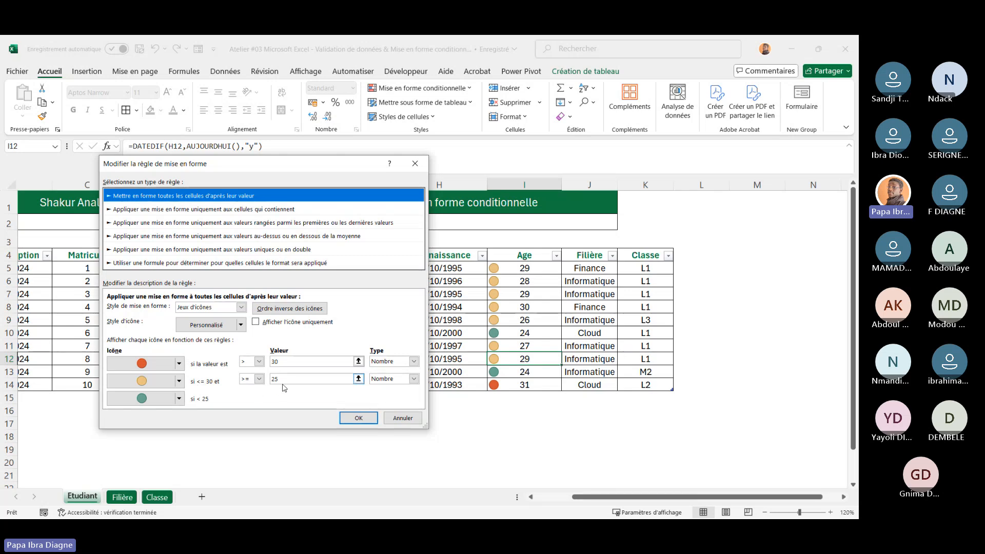
pyautogui.click(259, 380)
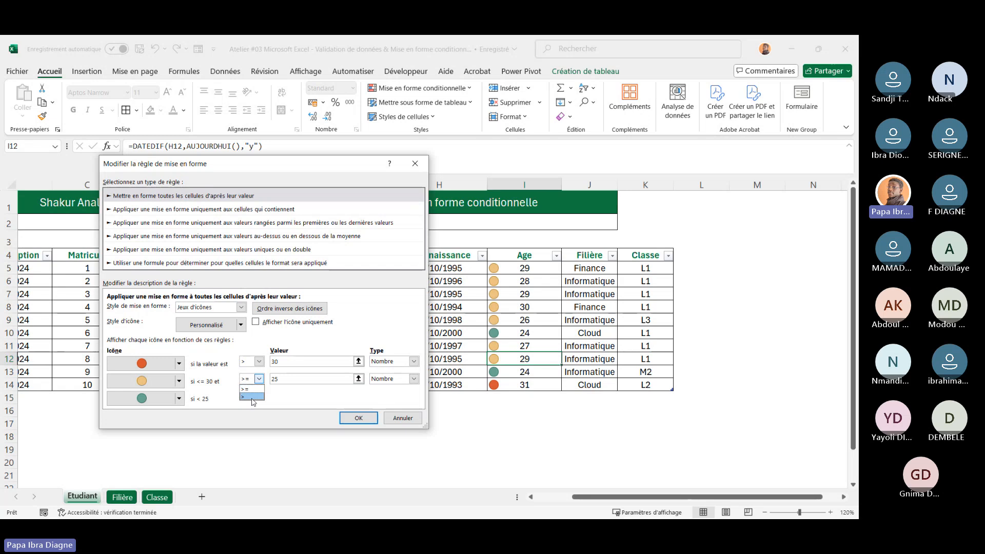
pyautogui.click(252, 398)
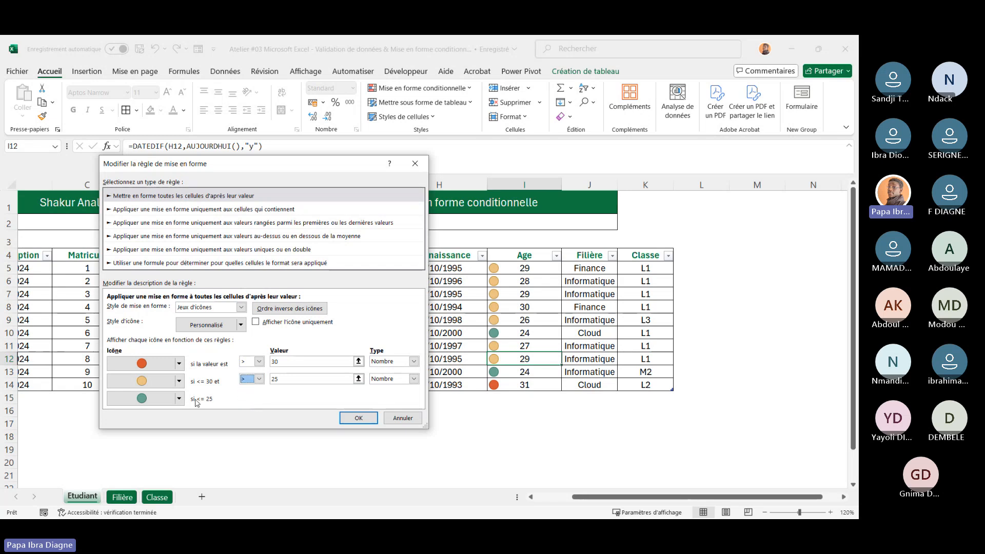
pyautogui.click(260, 380)
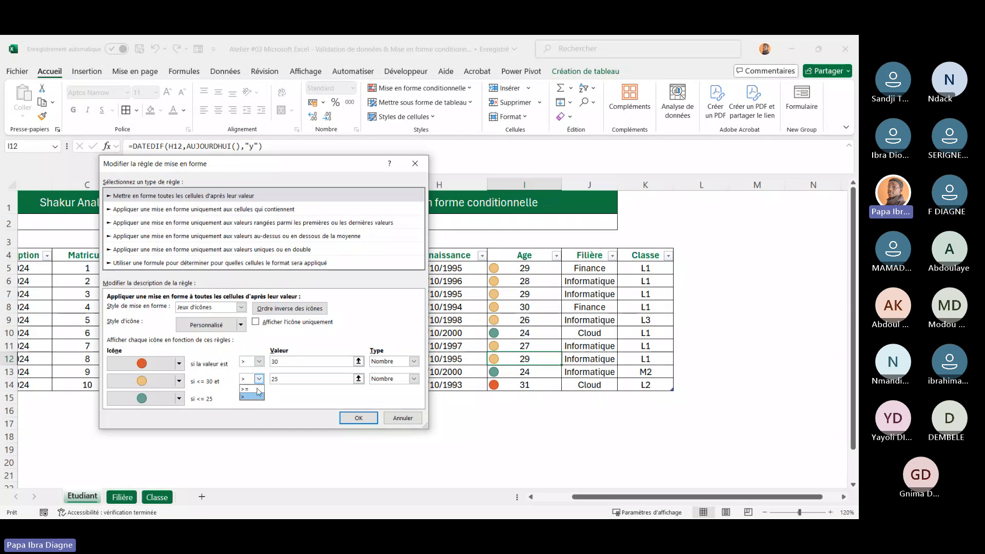
# Set the middle icon's operator back to >= and apply the icon set rule
pyautogui.click(246, 389)
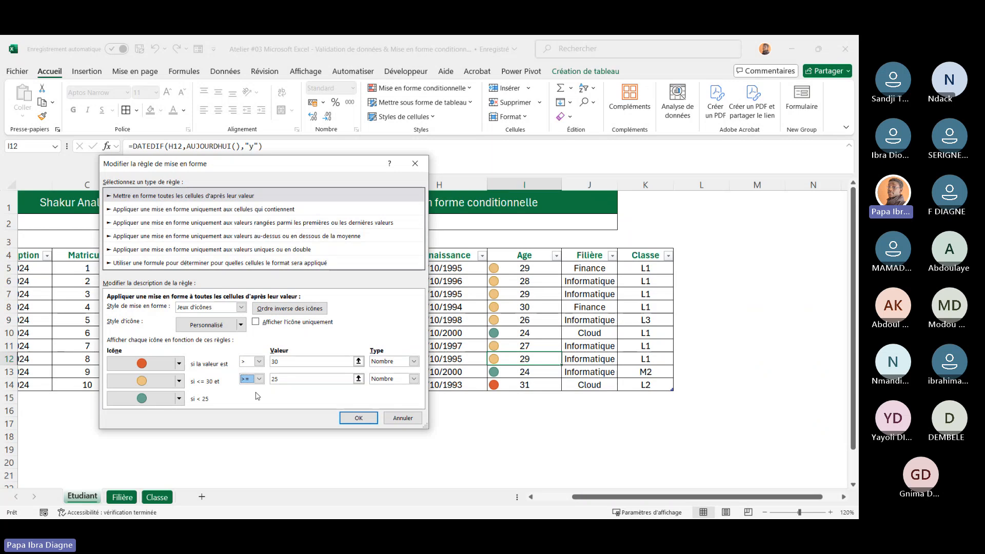
pyautogui.click(359, 418)
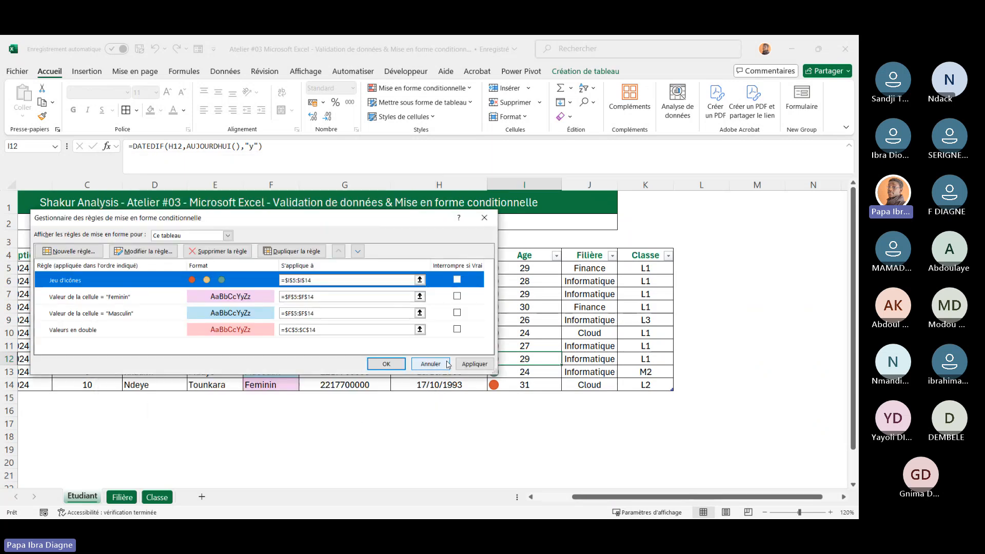
pyautogui.click(473, 364)
pyautogui.click(384, 365)
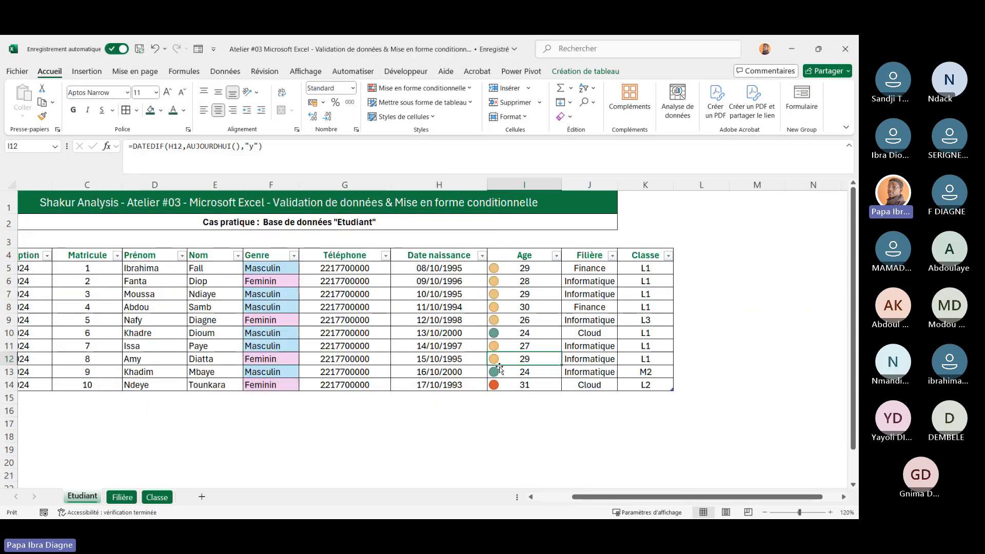
pyautogui.hscroll(-3, 499, 368)
pyautogui.hscroll(2, 534, 320)
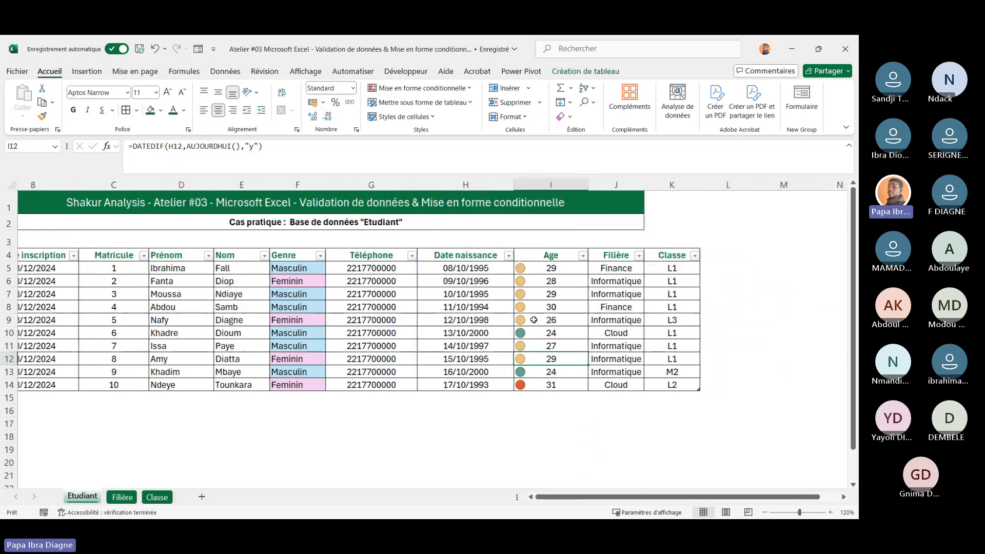
pyautogui.hscroll(1, 534, 320)
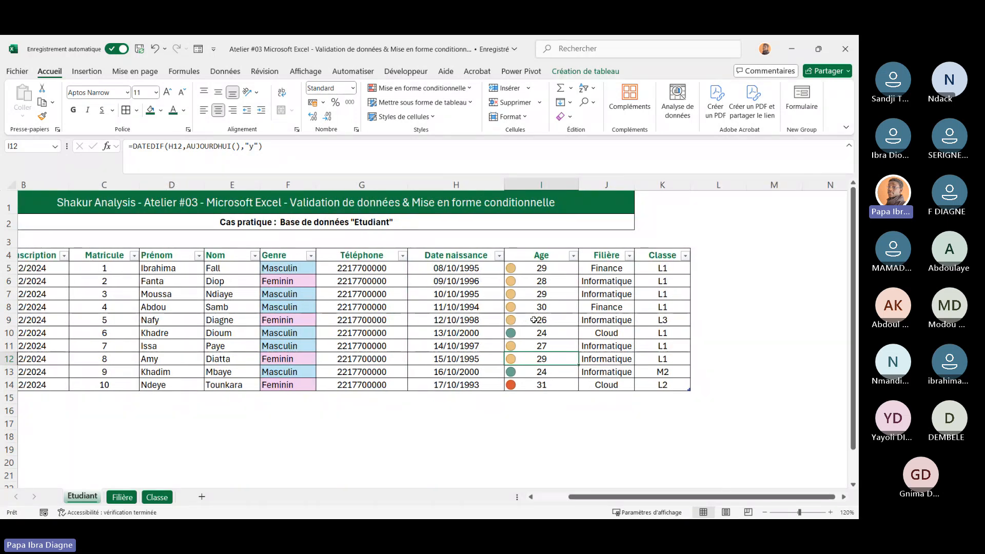
pyautogui.click(469, 88)
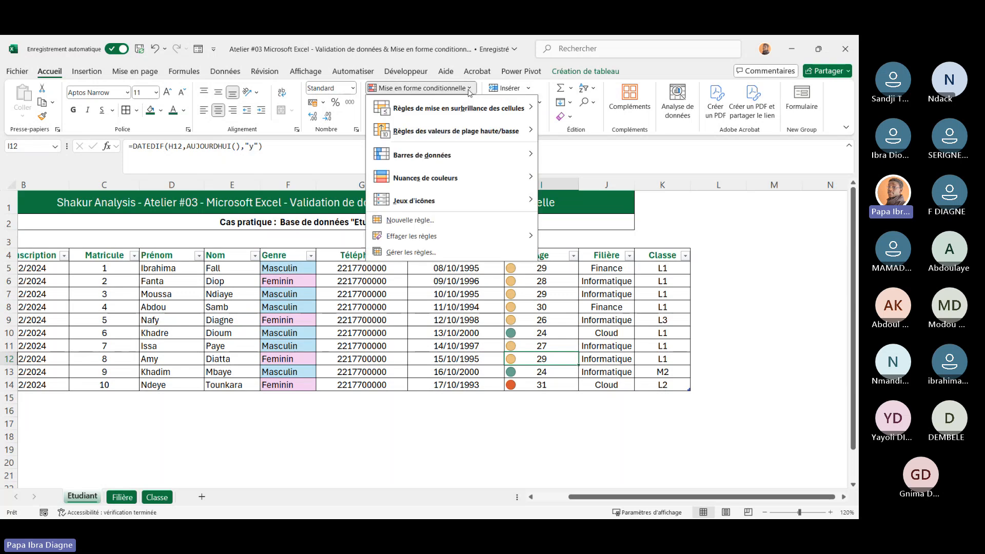
pyautogui.click(411, 302)
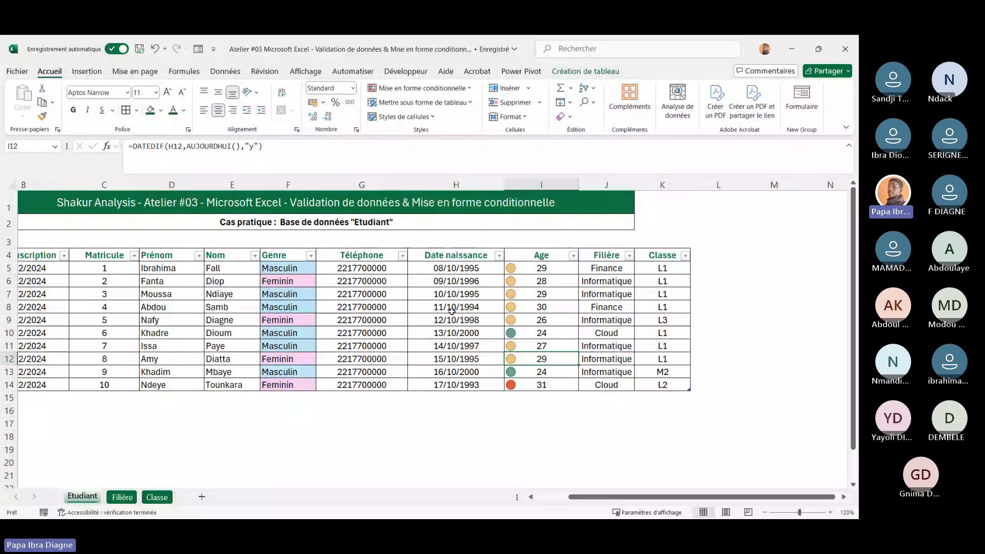
pyautogui.hscroll(-2, 487, 319)
pyautogui.hscroll(6, 487, 319)
pyautogui.hscroll(-2, 487, 319)
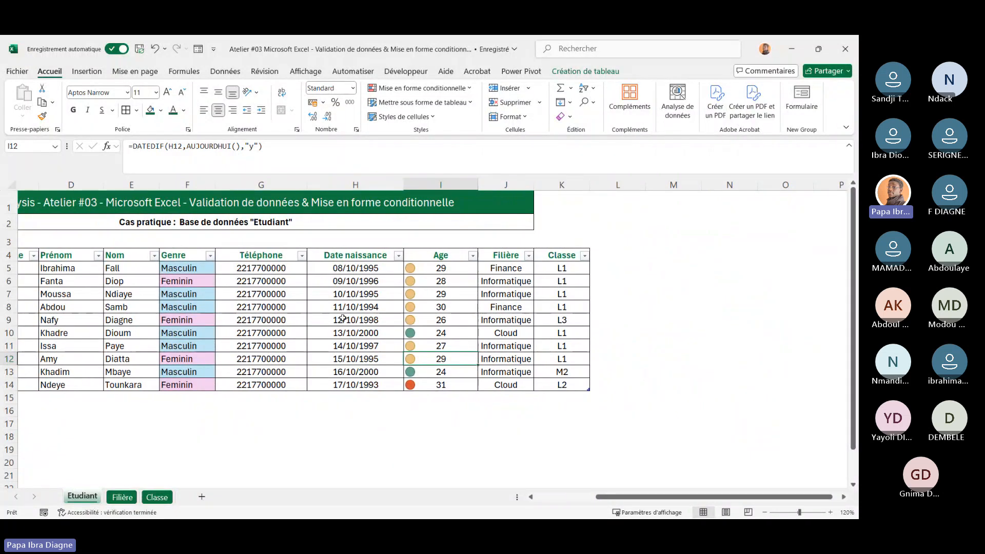
pyautogui.hscroll(-2, 343, 318)
pyautogui.hscroll(-2, 343, 318)
pyautogui.hscroll(3, 427, 305)
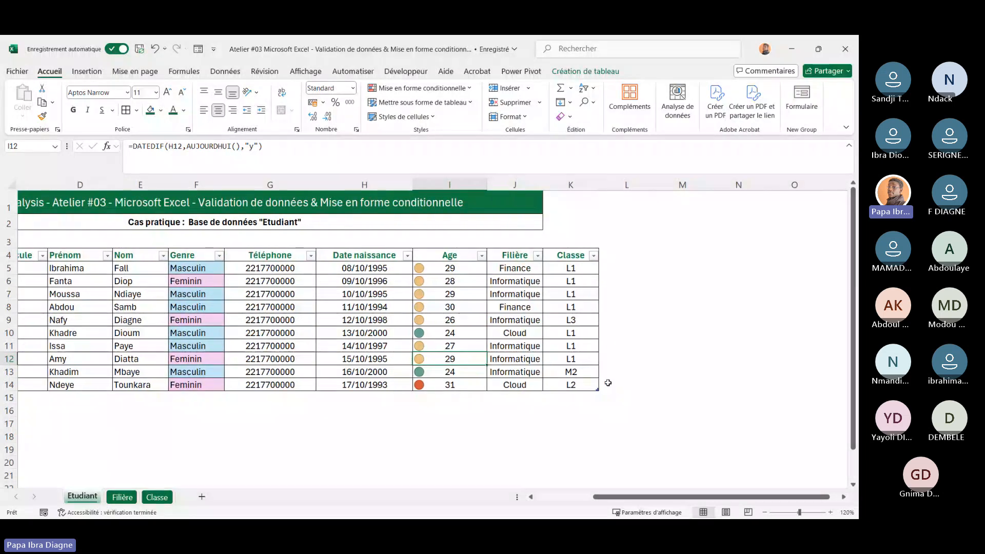
# Extend the table by one column and name the new column header Note
pyautogui.moveTo(601, 391); pyautogui.dragTo(656, 398)
pyautogui.click(624, 255)
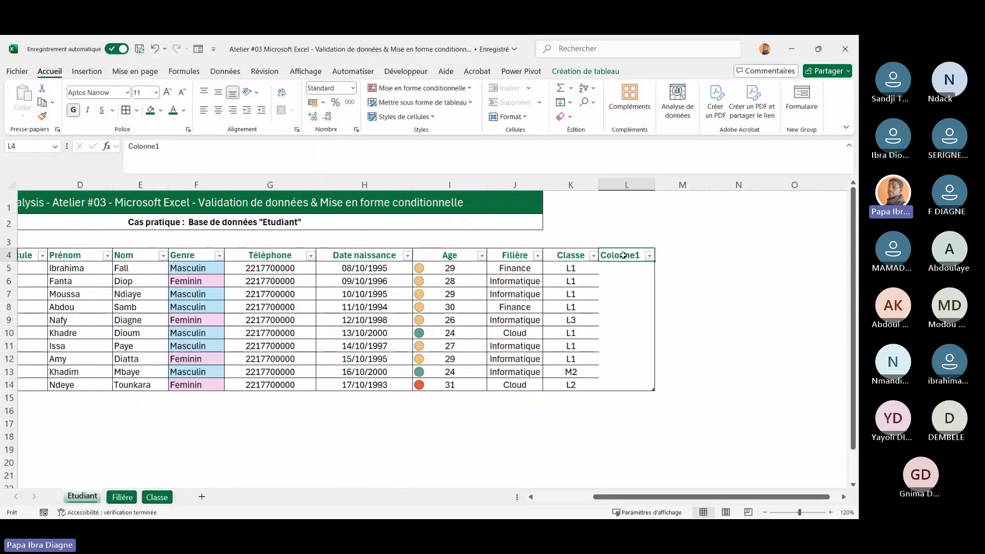
pyautogui.write('Note')
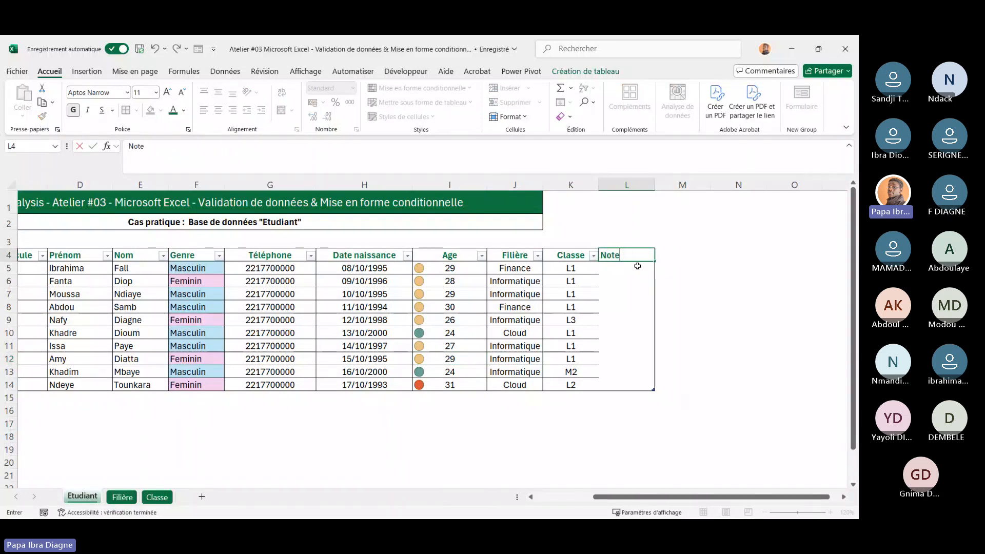
# Enter notes 10, 18, 16 and 9 for rows 5, 6, 10 and 12 of the Note column
pyautogui.click(623, 273)
pyautogui.write('10')
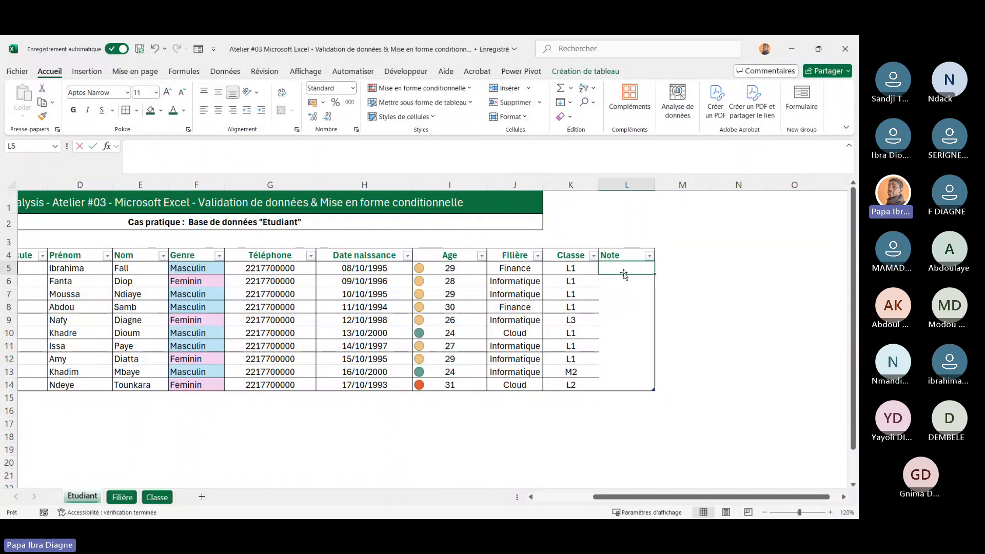
pyautogui.click(616, 284)
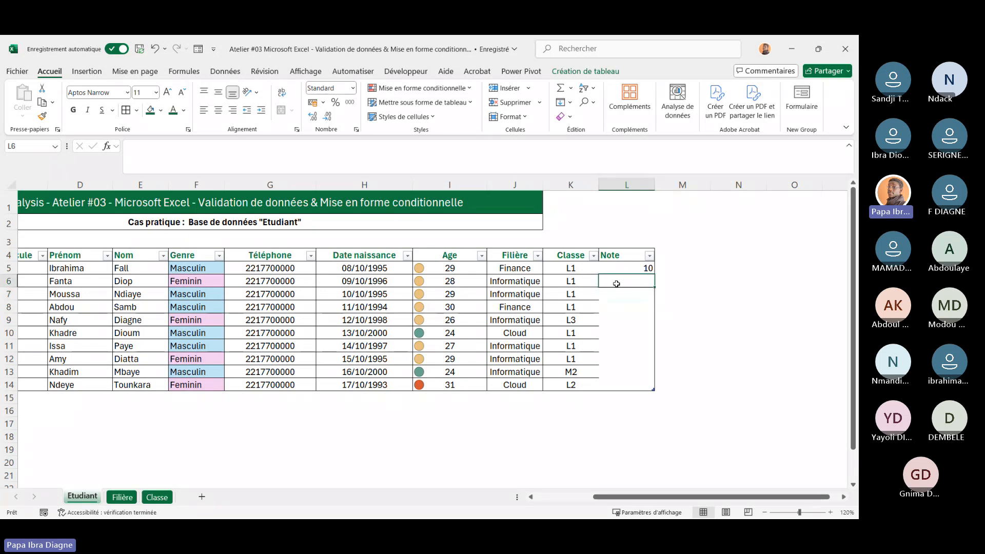
pyautogui.write('18')
pyautogui.click(625, 329)
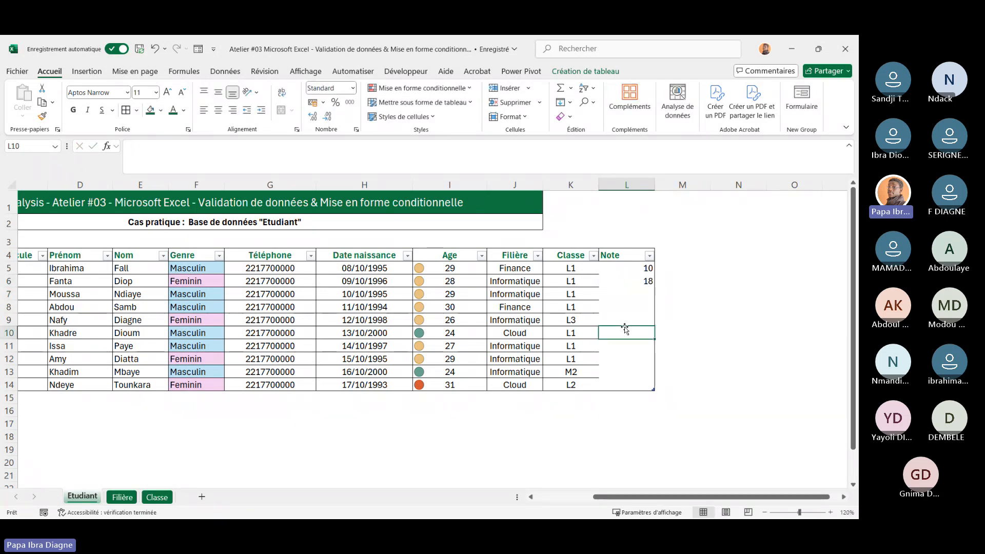
pyautogui.write('16')
pyautogui.click(627, 362)
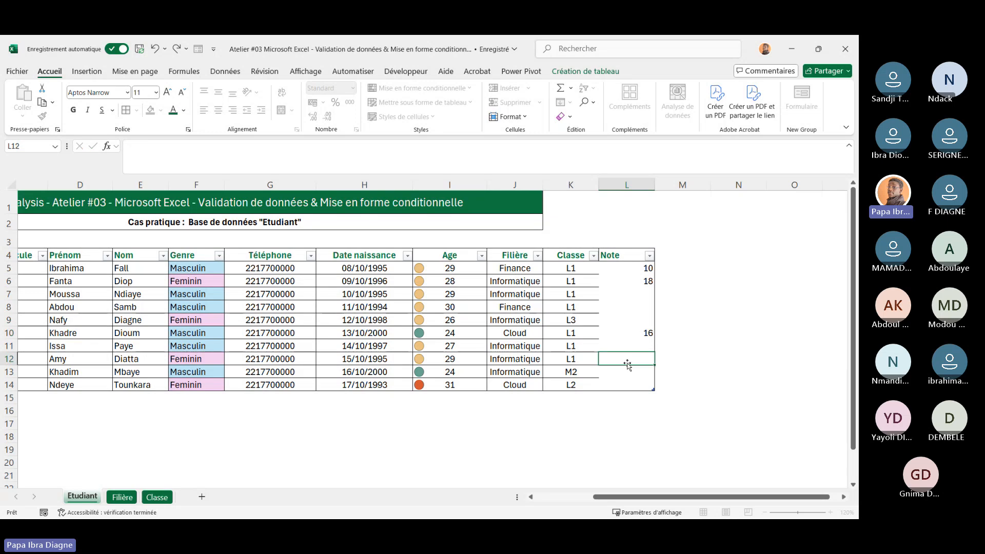
pyautogui.write('09')
pyautogui.press('Return')
# Enter notes 11, 12 and 20 for rows 8, 13 and 7 of the Note column
pyautogui.click(614, 312)
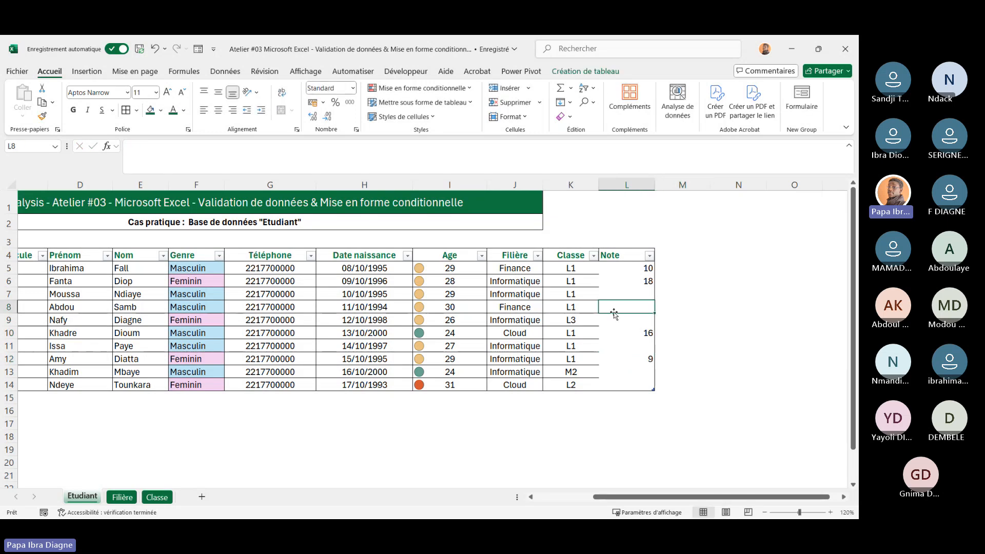
pyautogui.write('11')
pyautogui.click(698, 358)
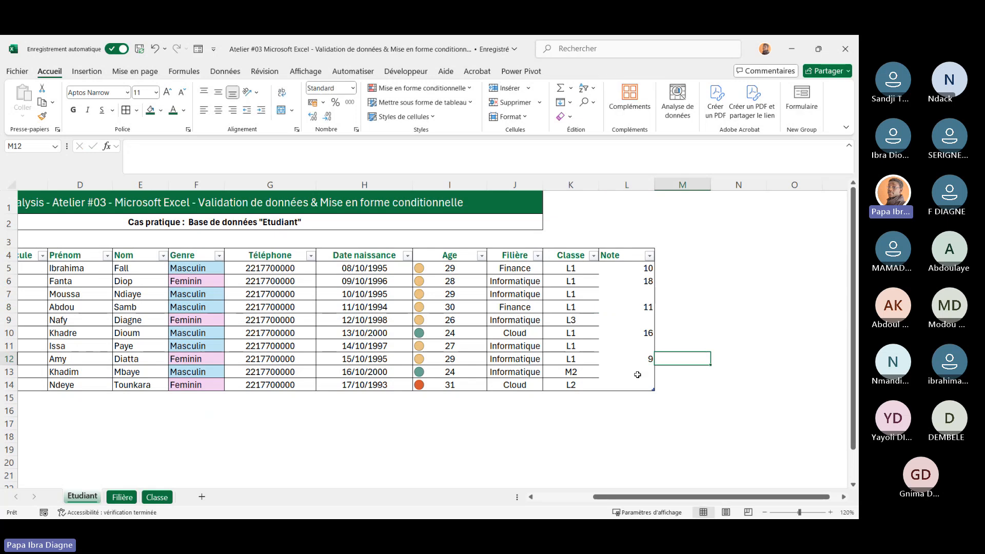
pyautogui.click(637, 375)
pyautogui.write('12')
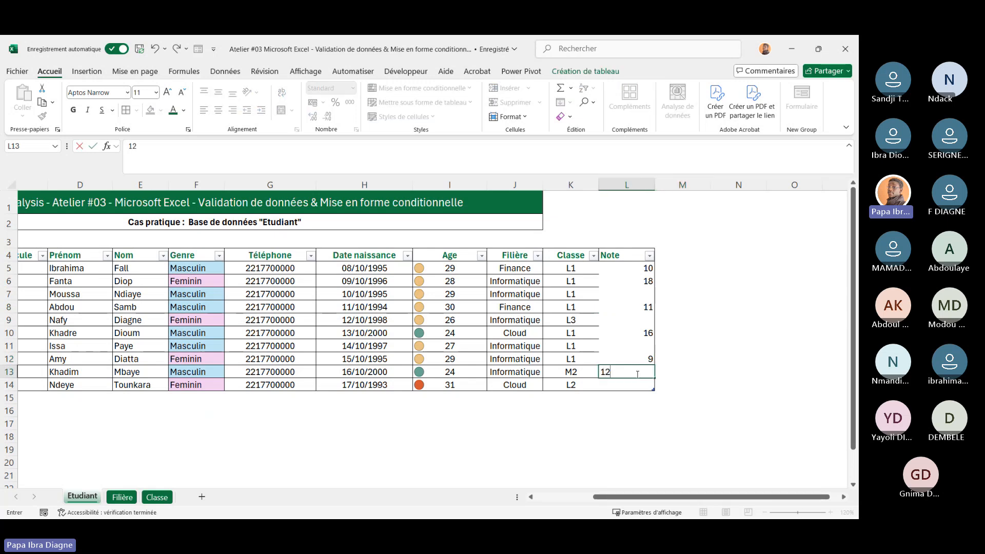
pyautogui.click(624, 293)
pyautogui.write('2')
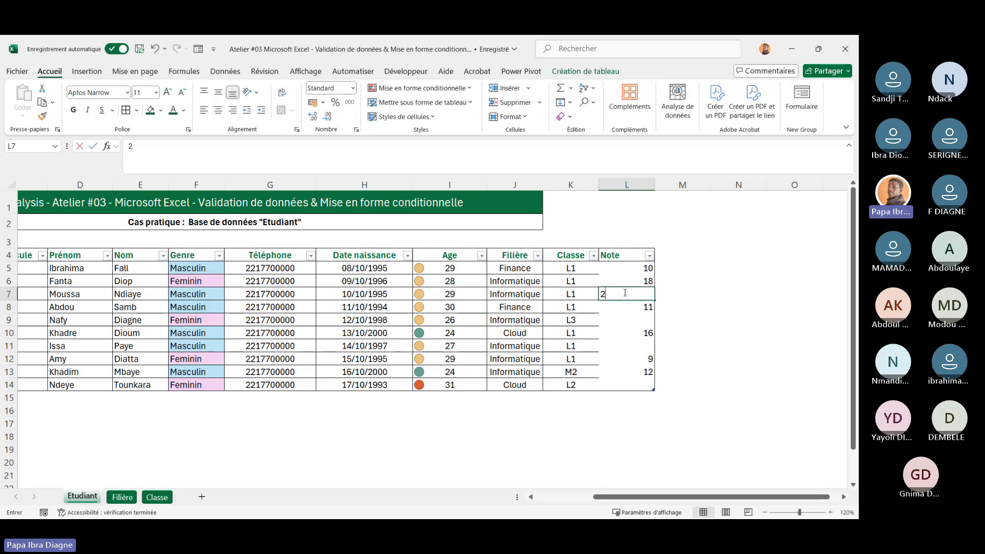
pyautogui.write('90')
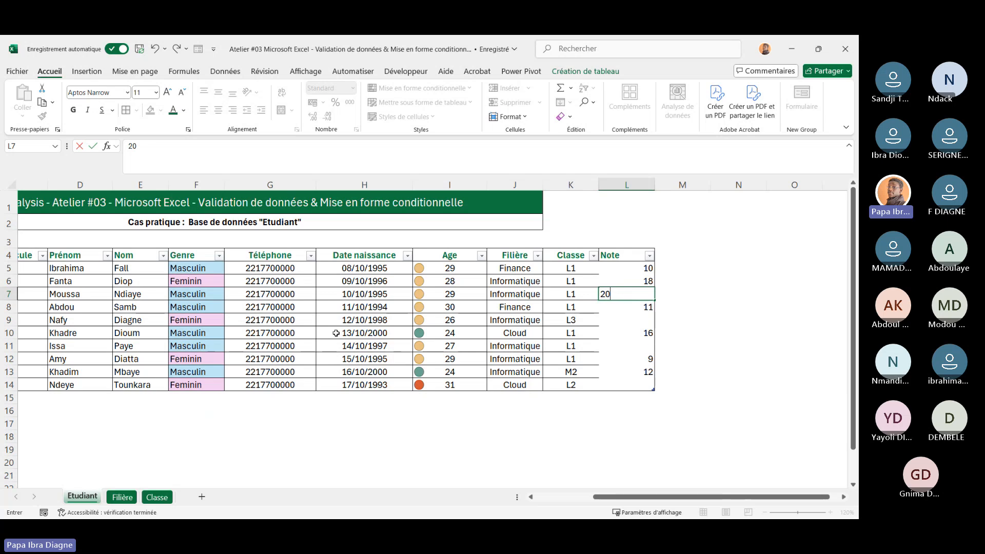
# Enter notes 17, 10 and 8 for rows 9, 11 and 14 of the Note column
pyautogui.click(615, 315)
pyautogui.write('17')
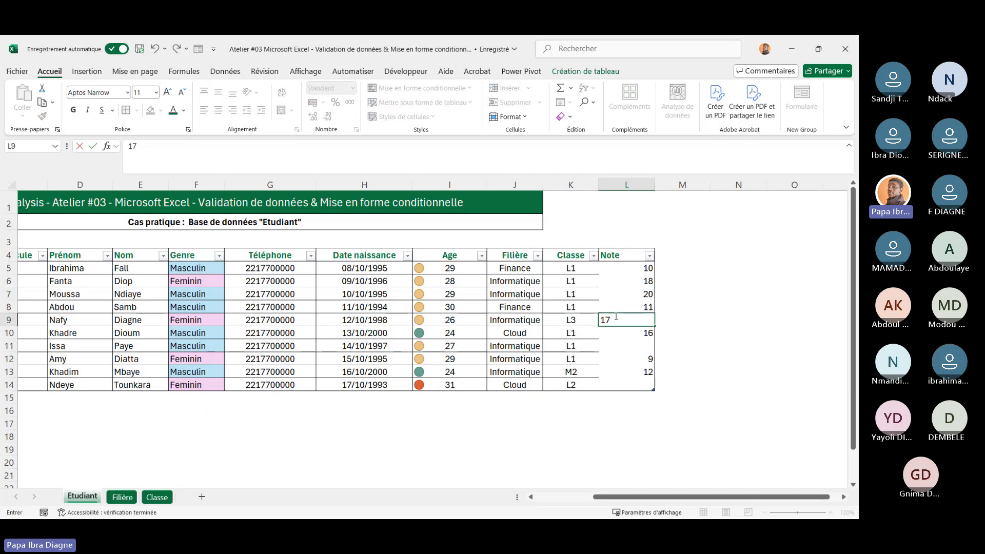
pyautogui.click(632, 352)
pyautogui.write('10')
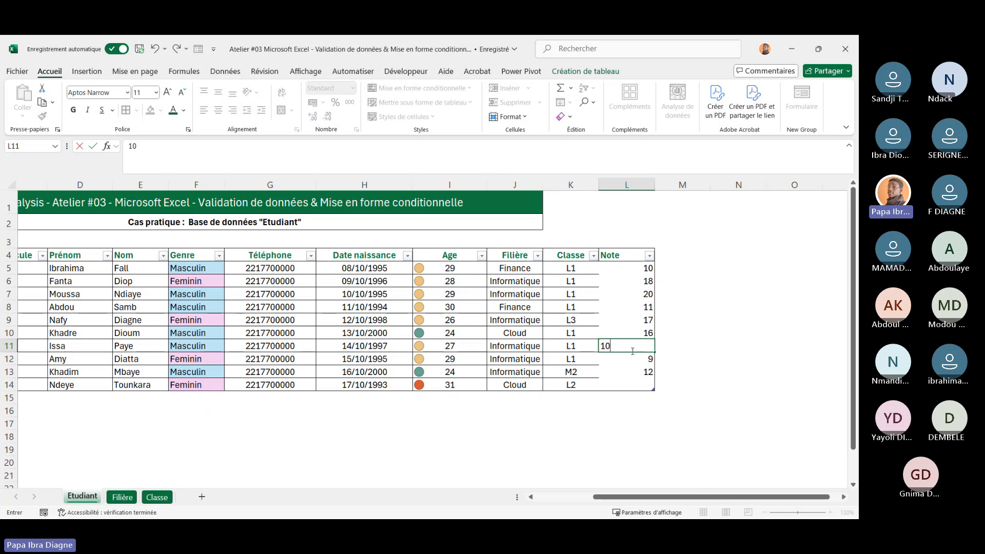
pyautogui.click(640, 392)
pyautogui.click(628, 384)
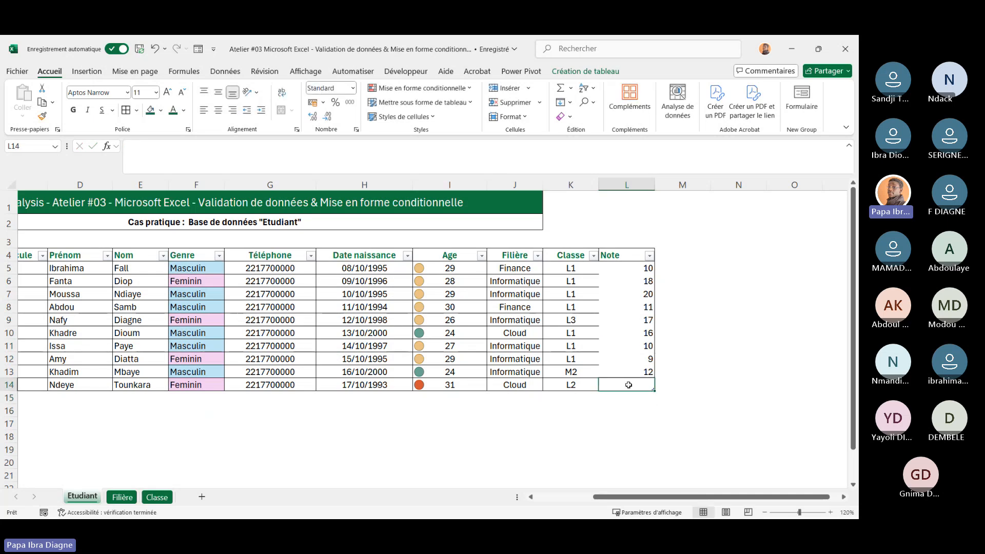
pyautogui.write('8')
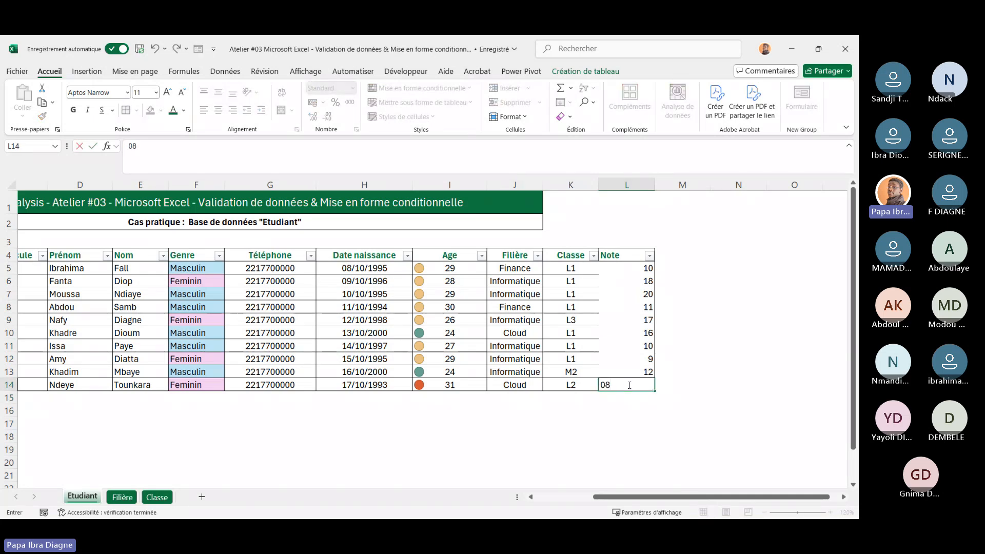
pyautogui.click(716, 372)
# Apply all borders to the whole student table from Date inscription to Note
pyautogui.hscroll(-3, 475, 336)
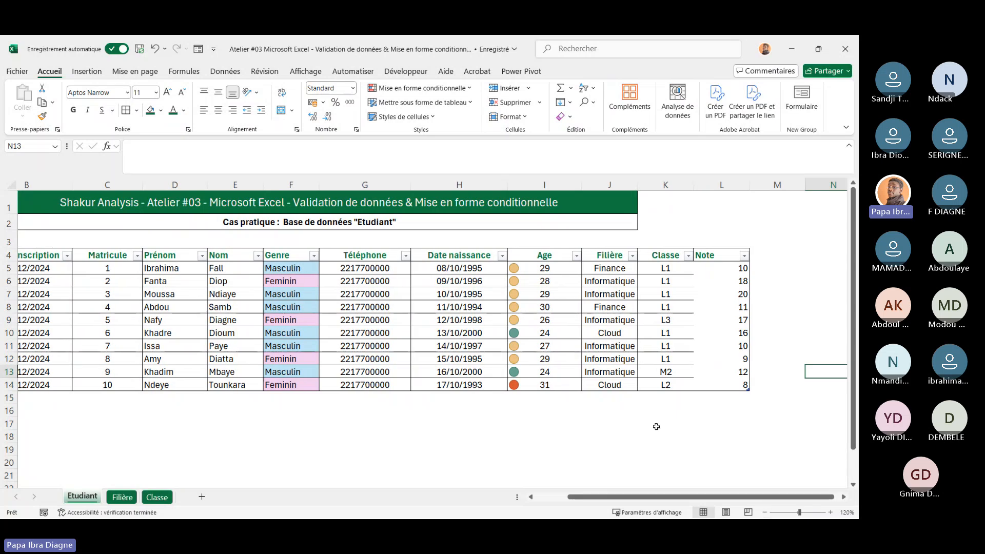
pyautogui.hscroll(3, 656, 426)
pyautogui.hscroll(-1, 657, 426)
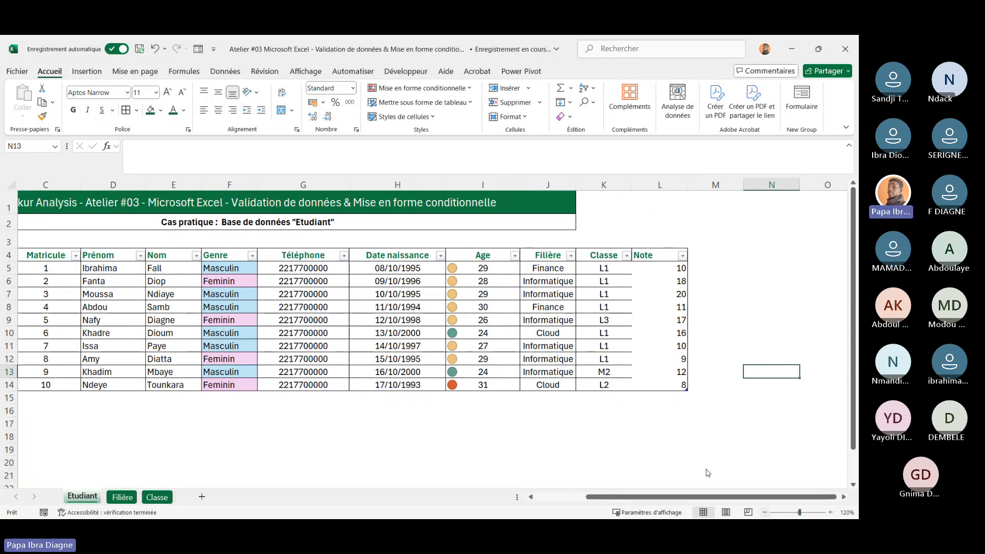
pyautogui.hscroll(-2, 708, 473)
pyautogui.click(118, 256)
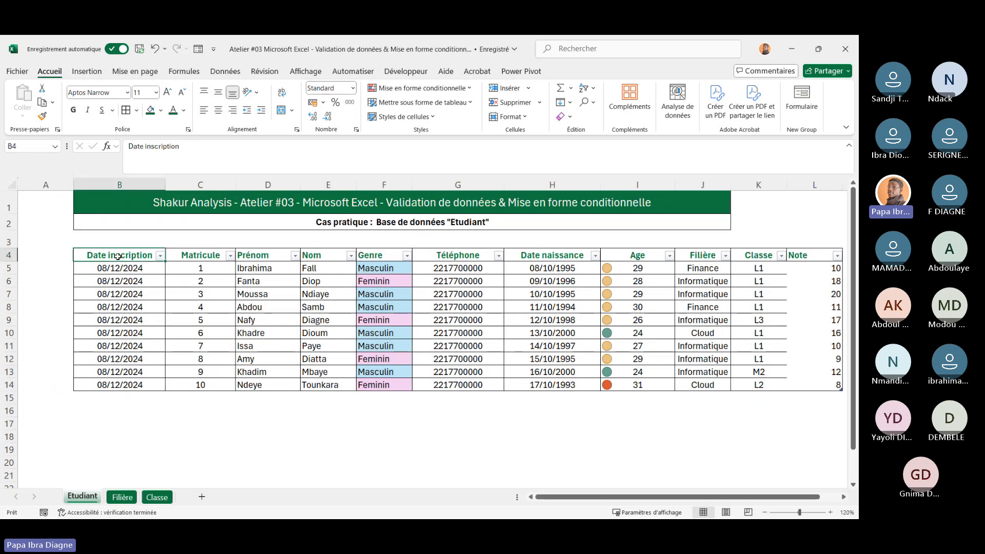
pyautogui.moveTo(118, 256); pyautogui.dragTo(665, 382)
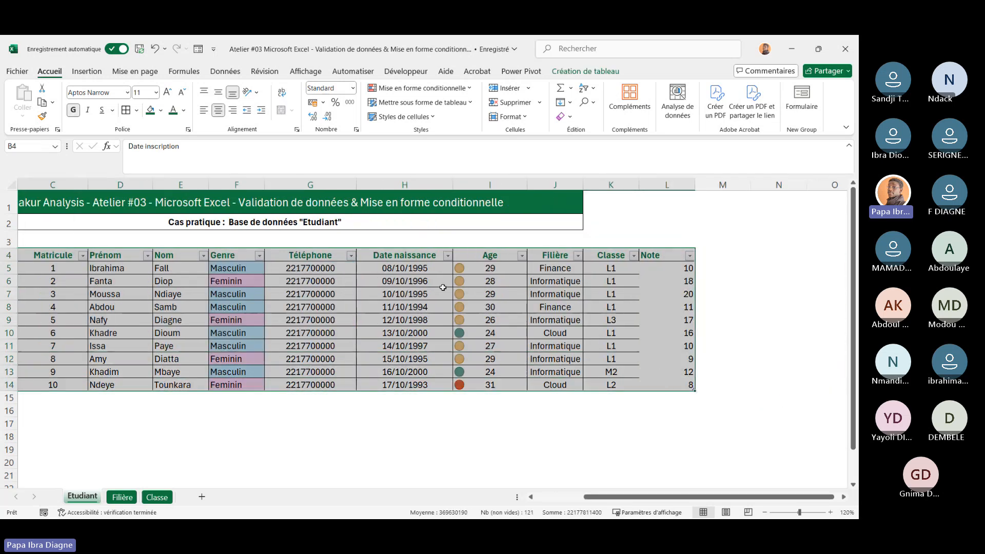
pyautogui.click(126, 111)
pyautogui.hscroll(4, 324, 299)
pyautogui.hscroll(-3, 324, 299)
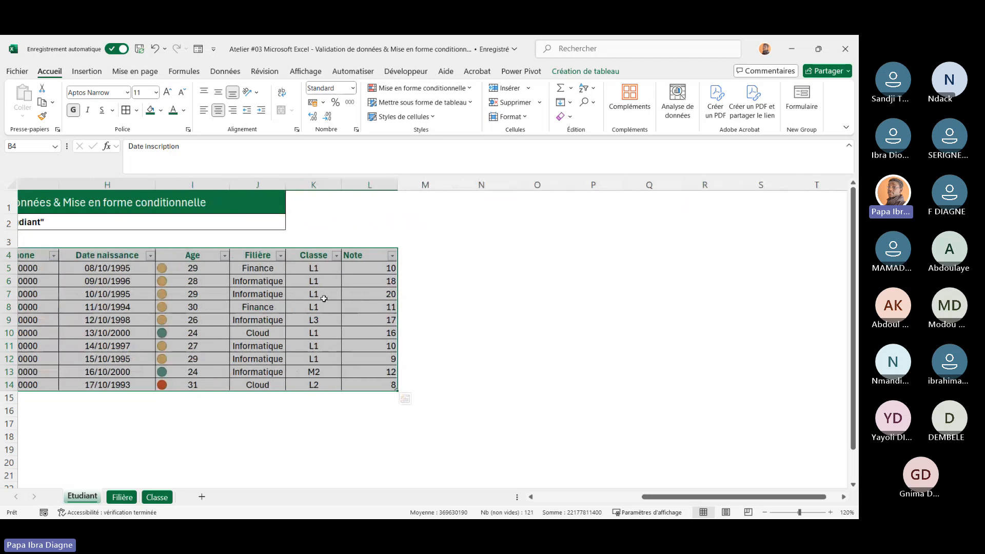
pyautogui.click(592, 277)
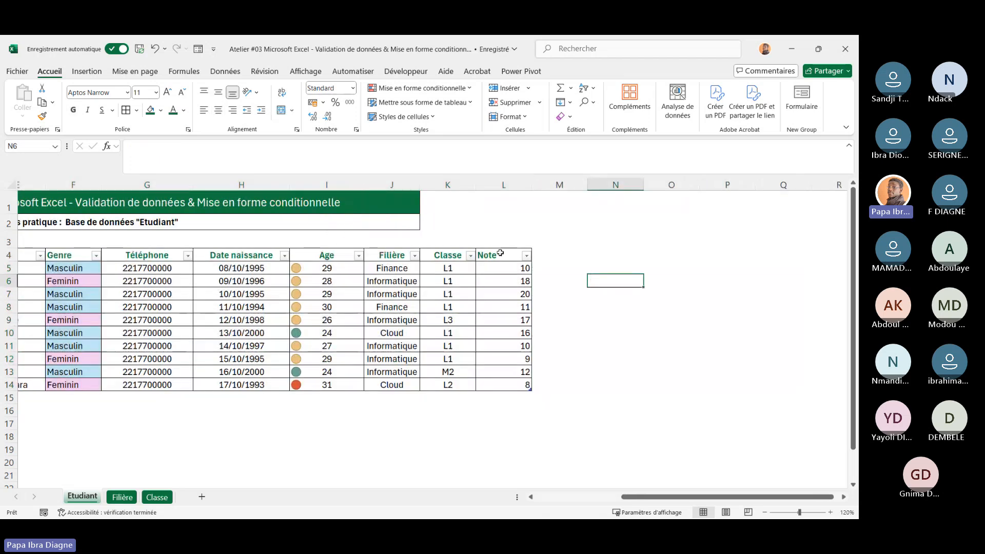
# Center the contents of the Note column, header included
pyautogui.moveTo(500, 253); pyautogui.dragTo(509, 386)
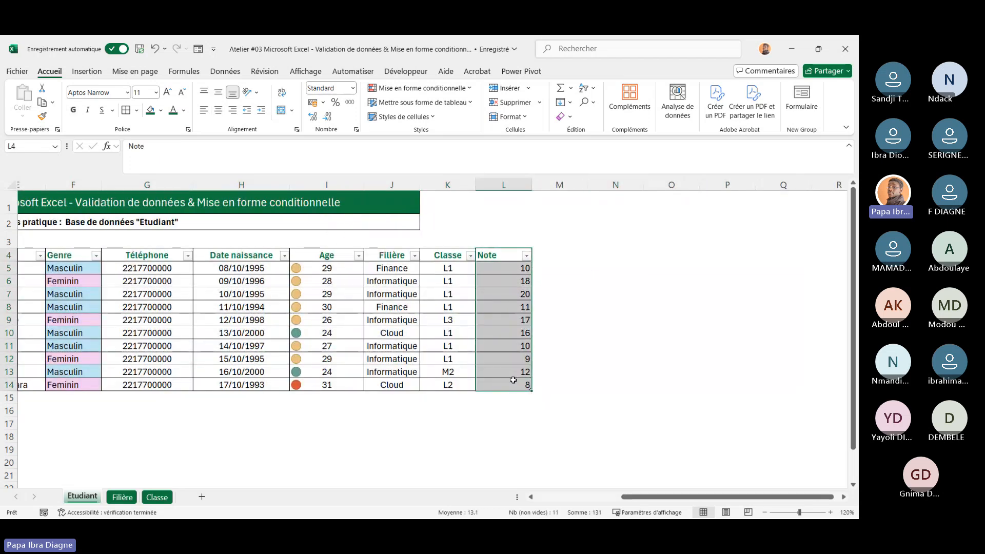
pyautogui.click(218, 110)
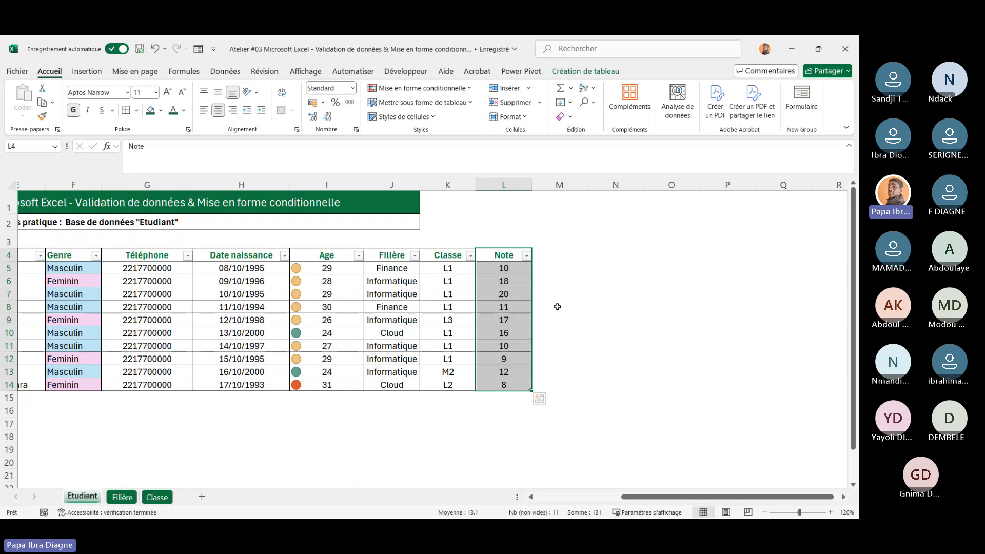
pyautogui.click(558, 307)
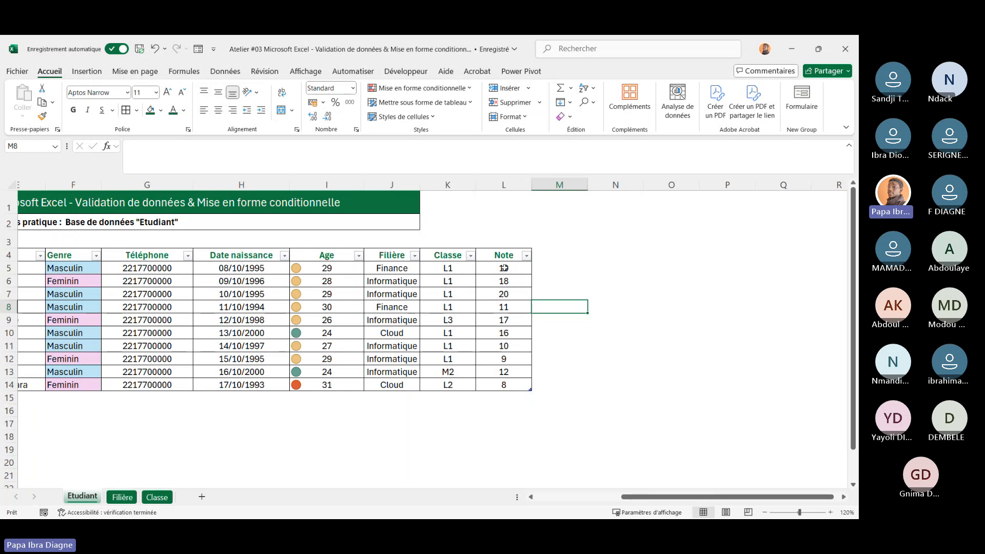
# Add green gradient data bars to the Note values
pyautogui.moveTo(504, 268); pyautogui.dragTo(499, 384)
pyautogui.click(640, 317)
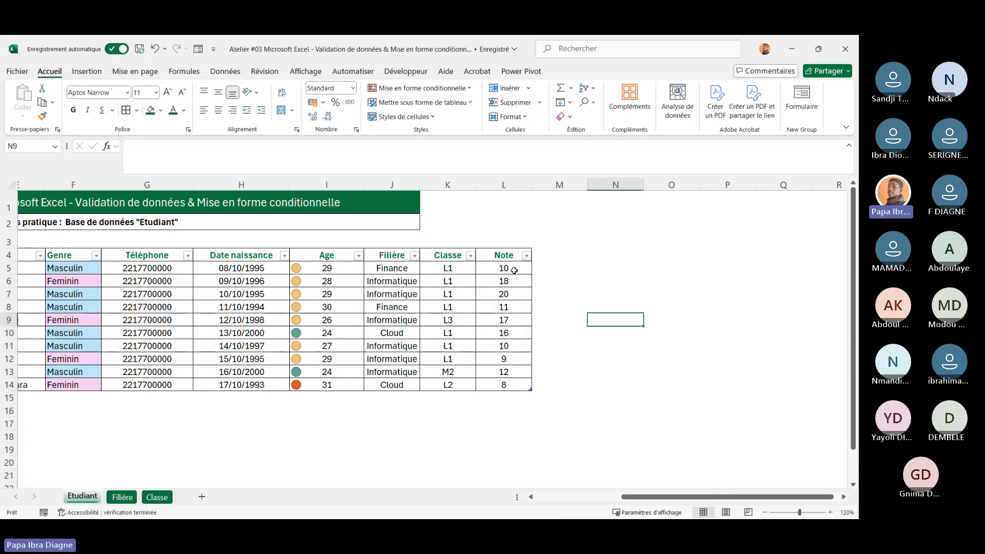
pyautogui.moveTo(515, 270); pyautogui.dragTo(511, 385)
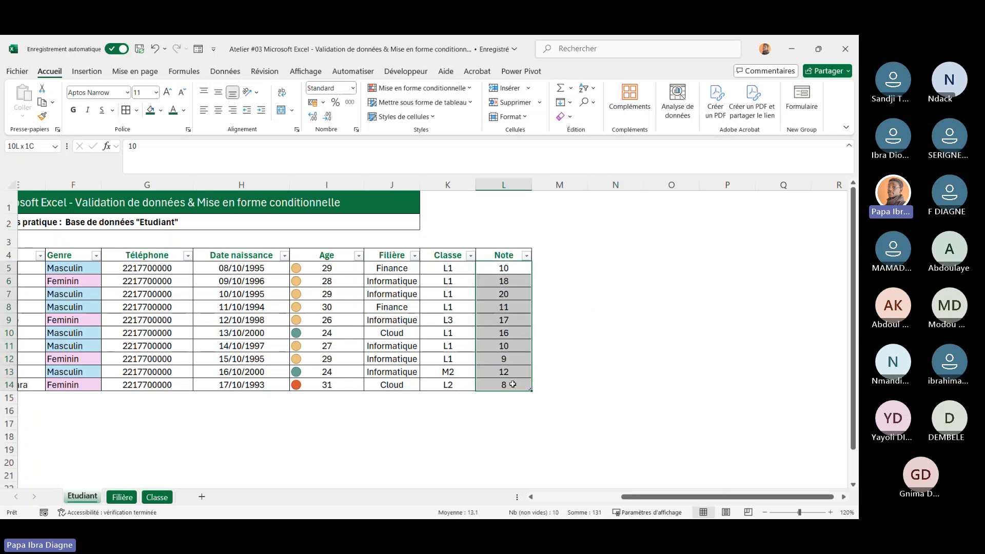
pyautogui.click(472, 86)
pyautogui.moveTo(453, 157)
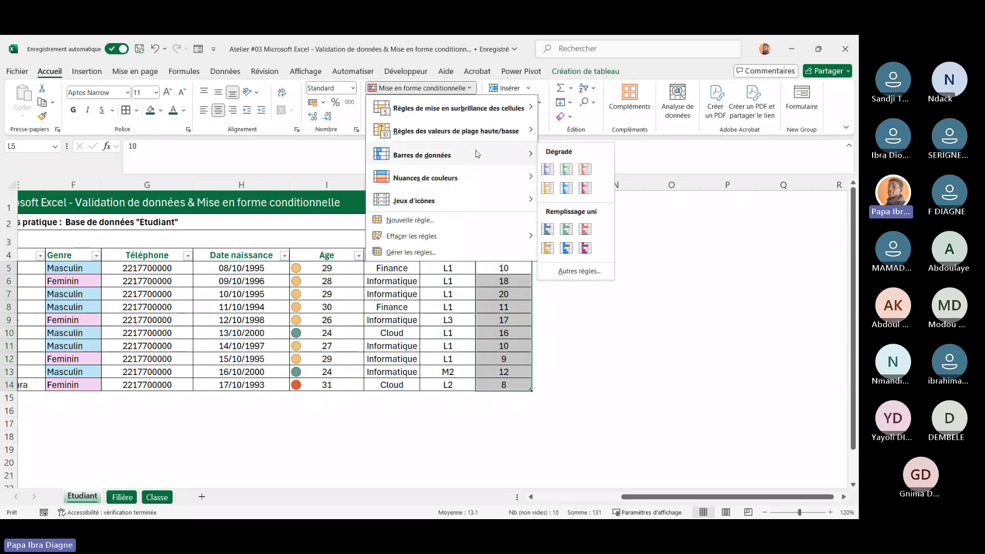
pyautogui.click(567, 169)
pyautogui.click(629, 359)
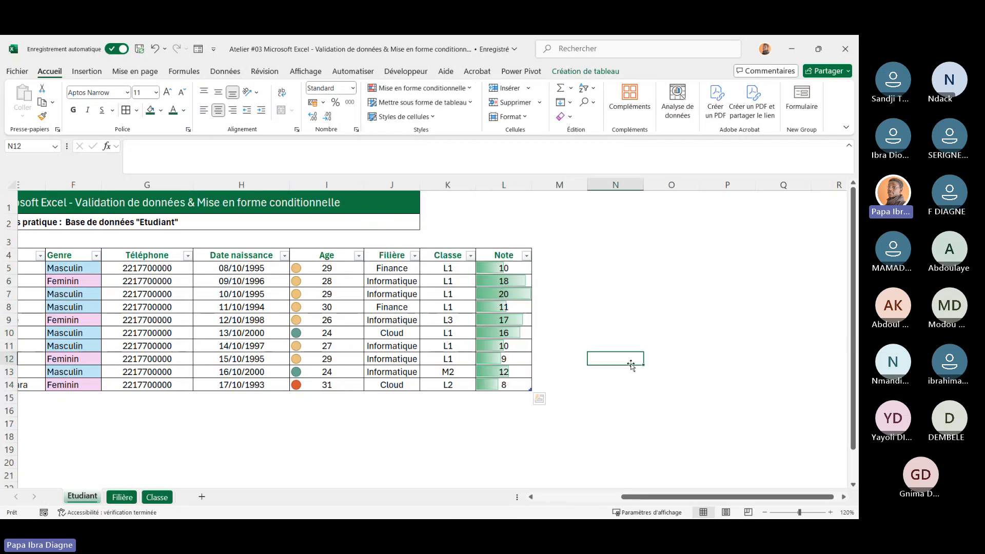
# Widen the Note column
pyautogui.click(521, 293)
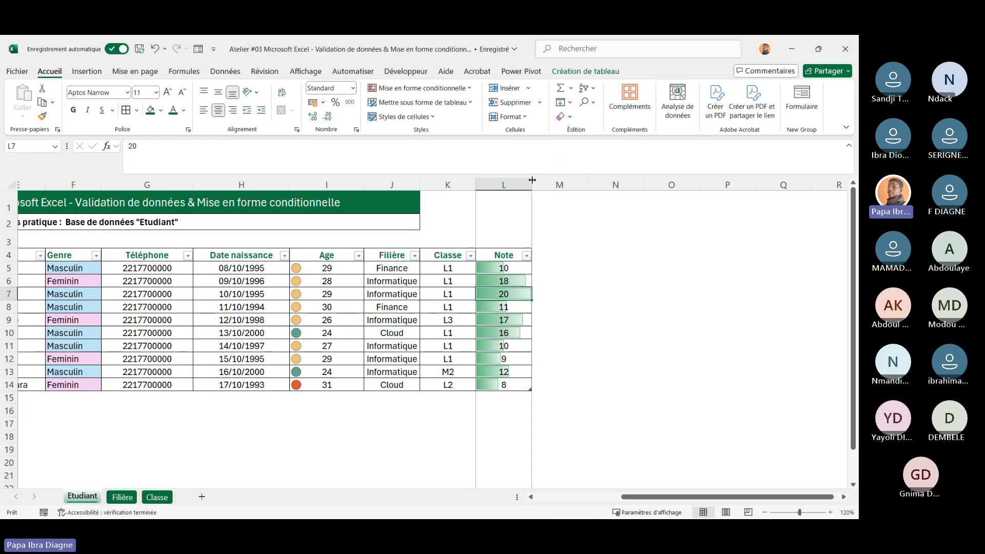
pyautogui.moveTo(533, 184); pyautogui.dragTo(568, 184)
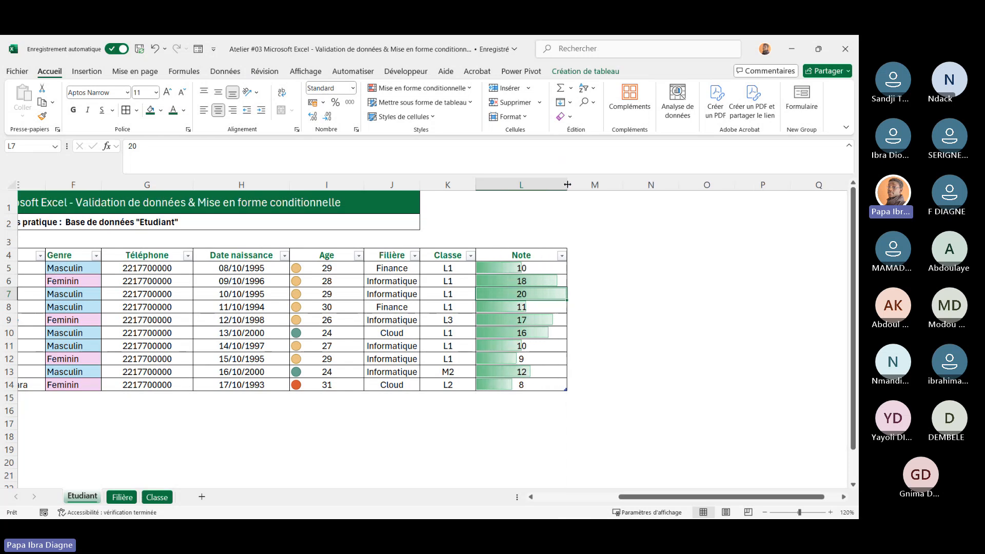
pyautogui.click(519, 386)
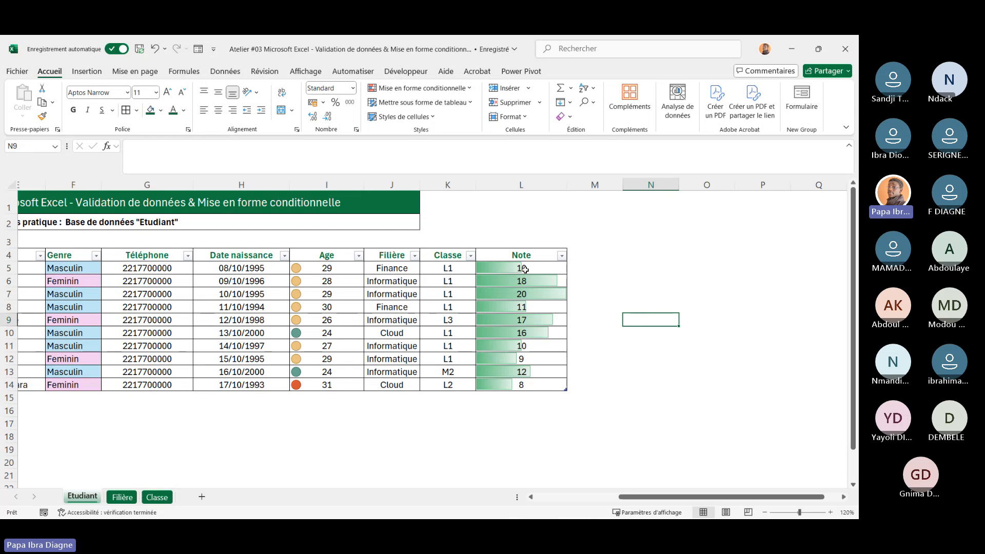
# Add the 3 coloured arrows icon set to the Note values
pyautogui.moveTo(521, 268); pyautogui.dragTo(528, 386)
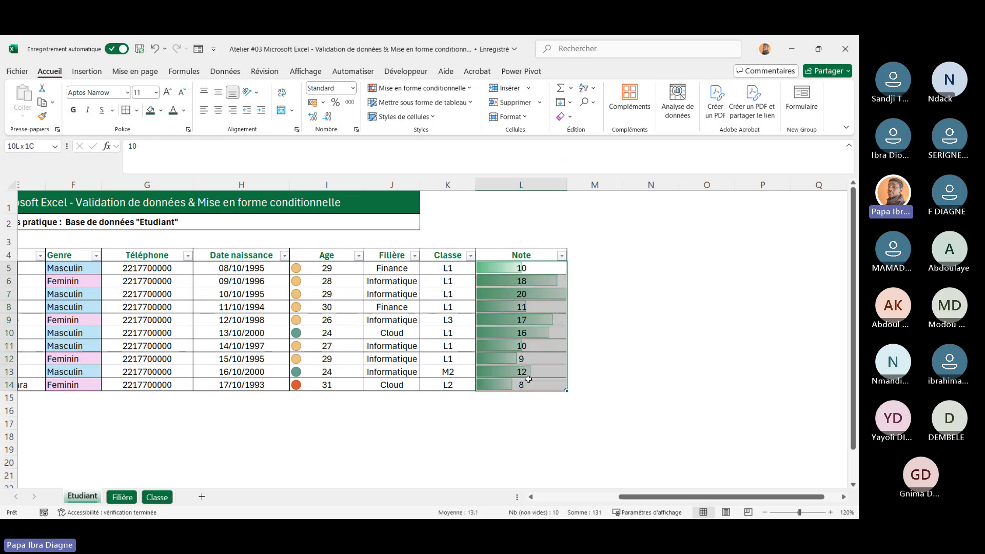
pyautogui.click(471, 89)
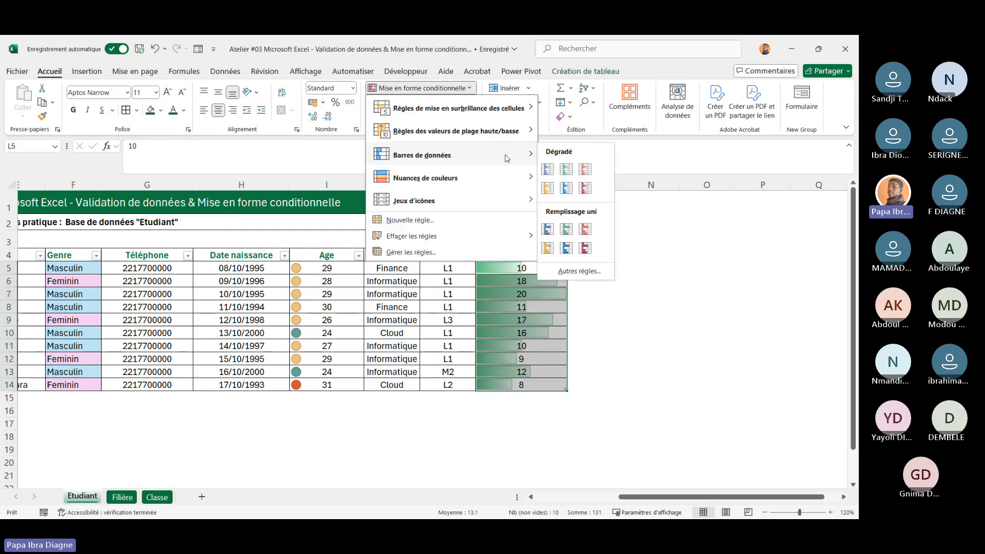
pyautogui.moveTo(490, 190)
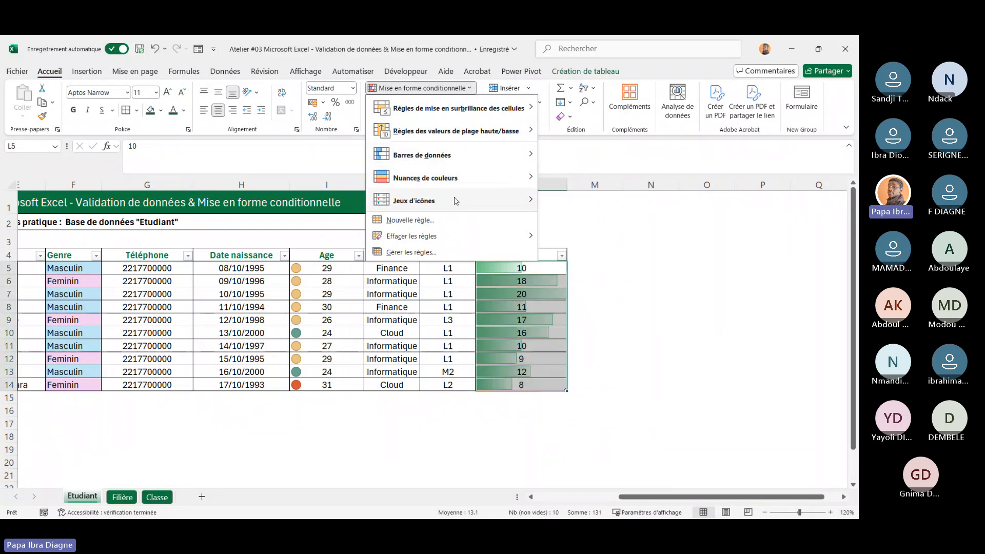
pyautogui.moveTo(532, 205)
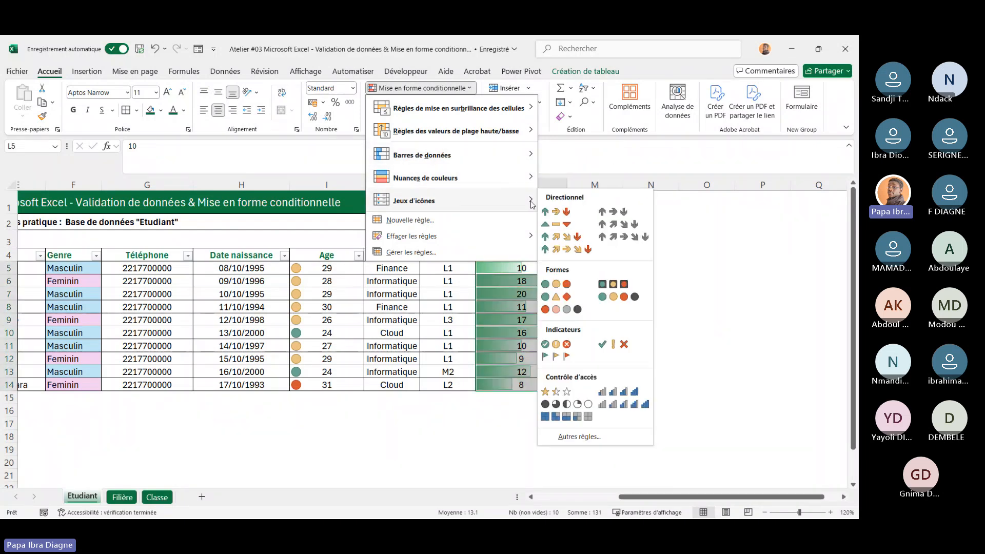
pyautogui.click(565, 213)
pyautogui.click(651, 279)
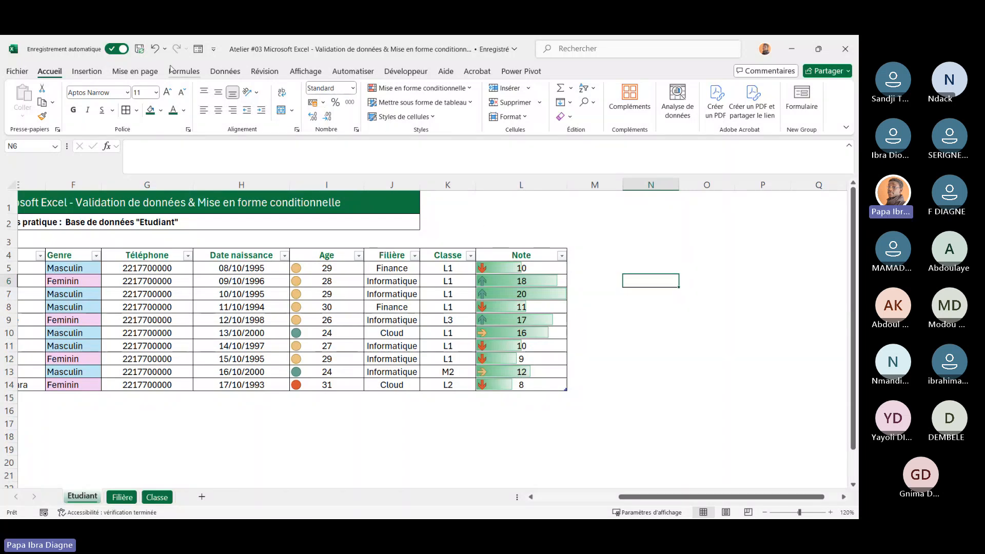
pyautogui.click(651, 361)
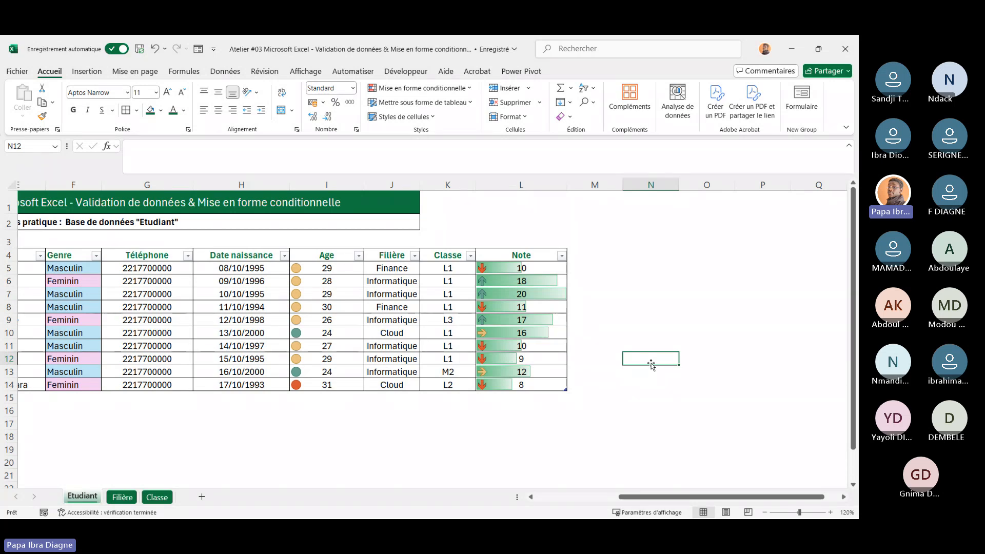
pyautogui.hscroll(-3, 651, 364)
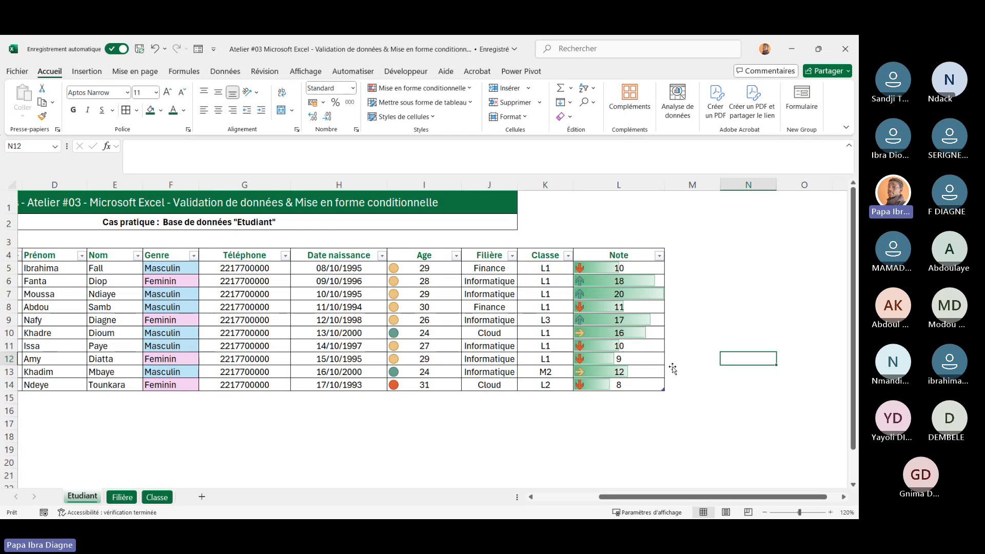
pyautogui.hscroll(-3, 405, 399)
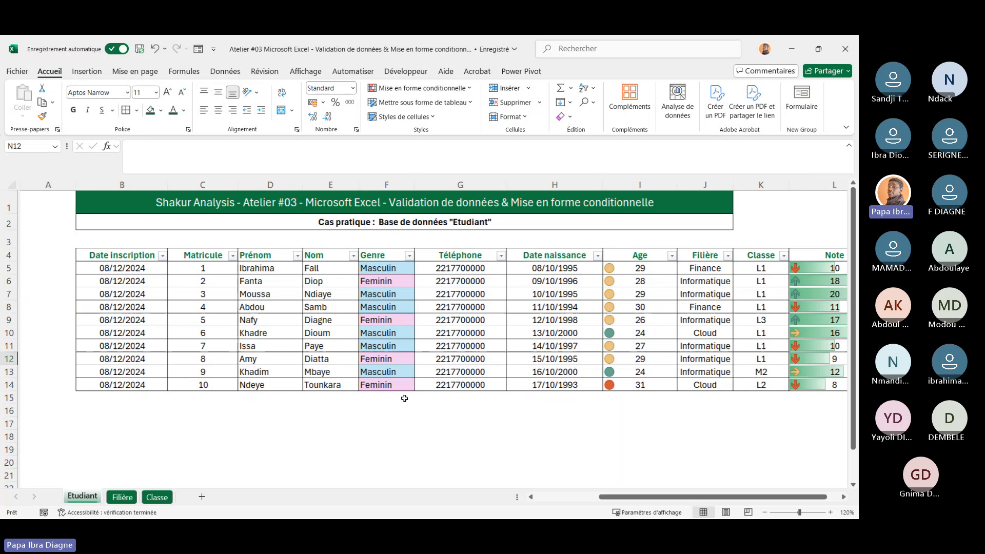
pyautogui.hscroll(3, 212, 313)
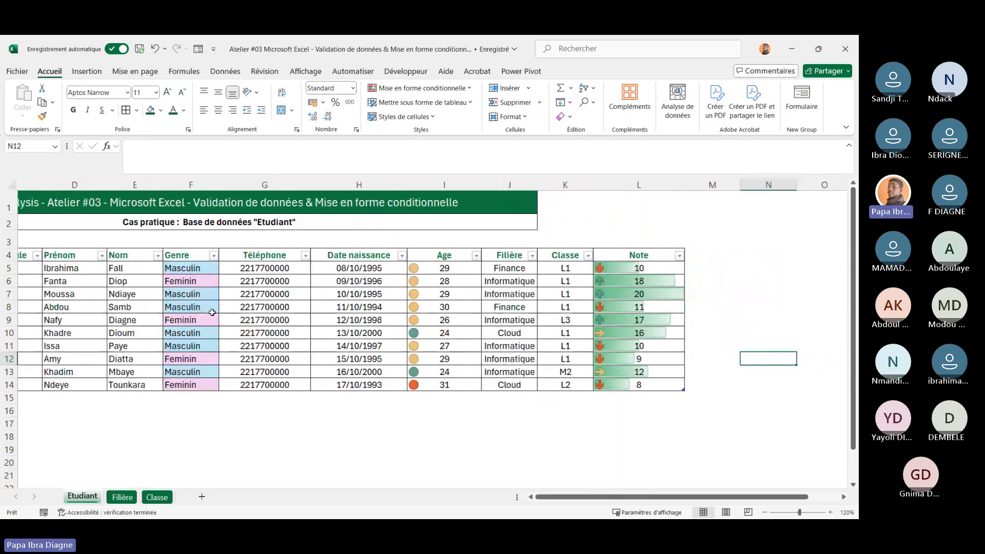
pyautogui.hscroll(1, 212, 312)
pyautogui.hscroll(4, 212, 312)
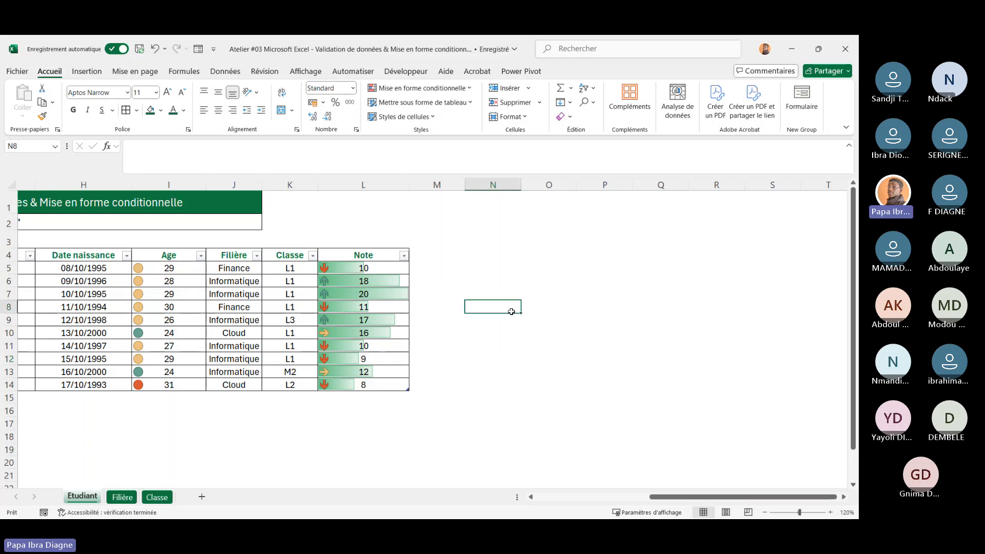
pyautogui.moveTo(383, 270); pyautogui.dragTo(385, 383)
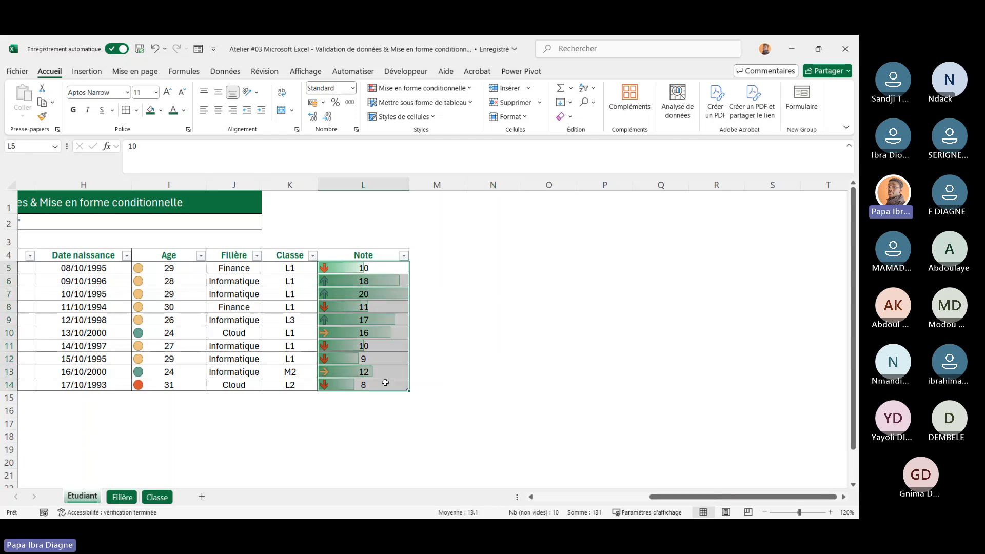
pyautogui.click(418, 88)
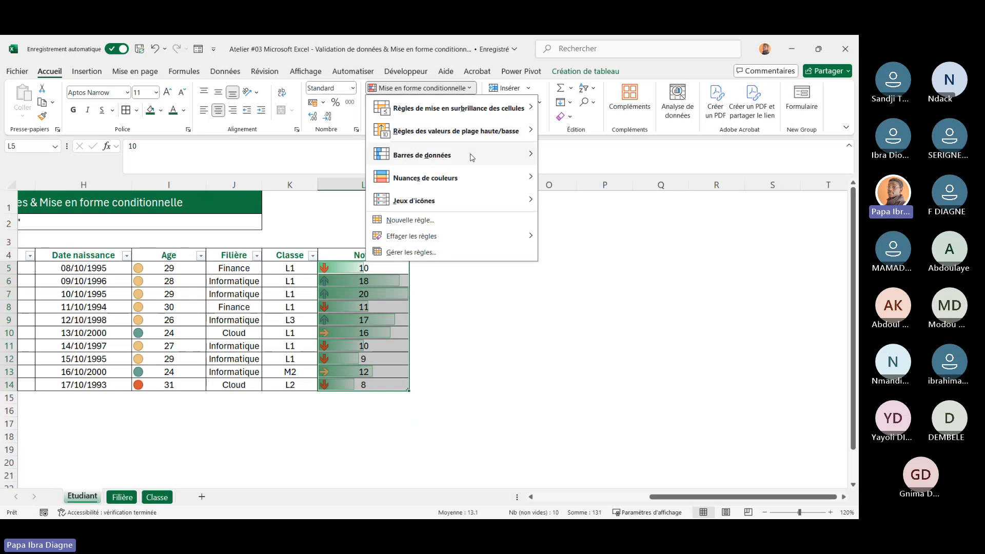
pyautogui.moveTo(462, 131)
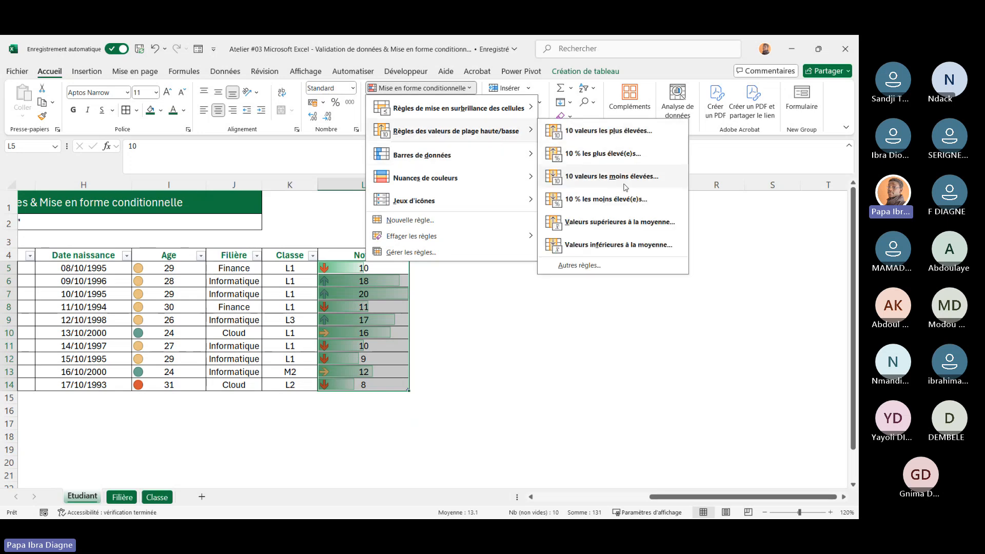
pyautogui.click(618, 222)
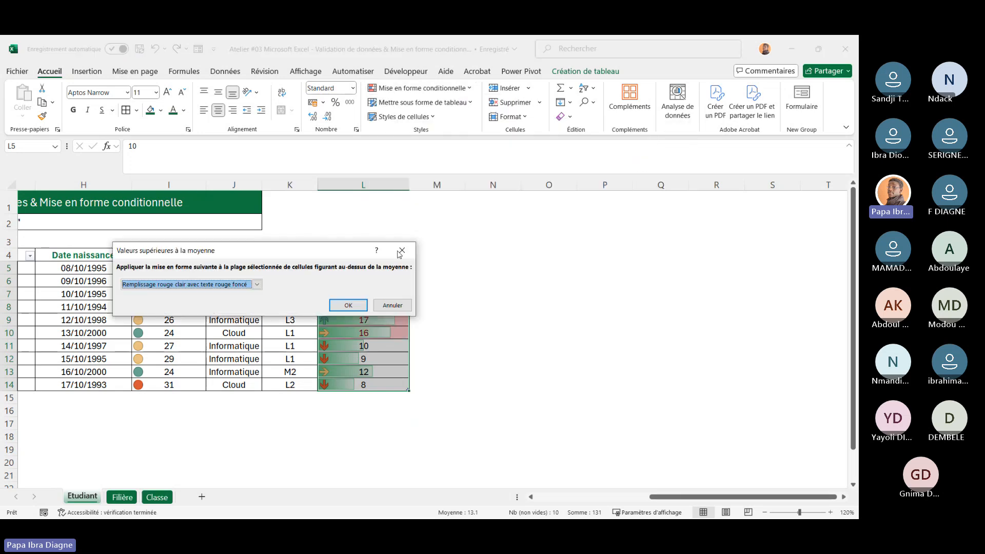
pyautogui.moveTo(346, 256); pyautogui.dragTo(725, 250)
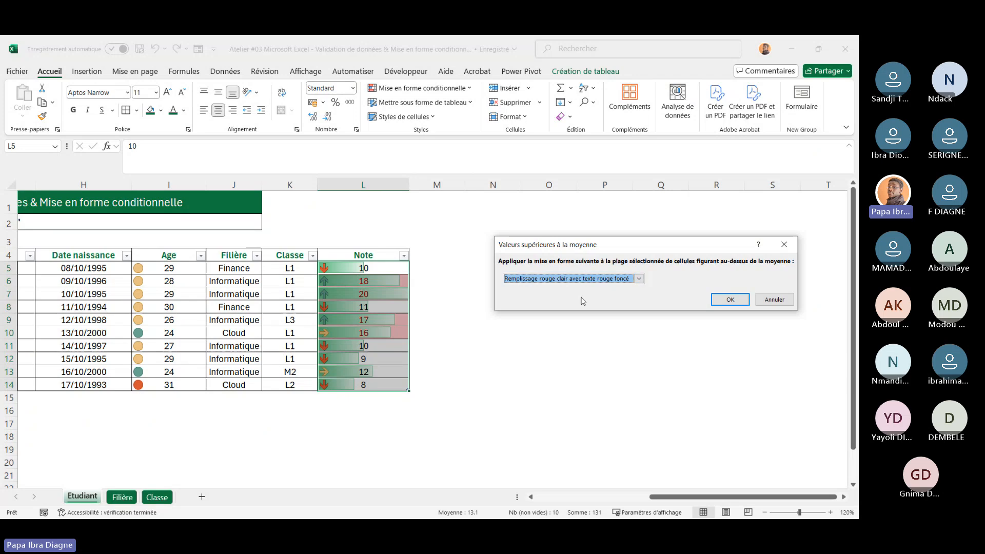
pyautogui.click(764, 301)
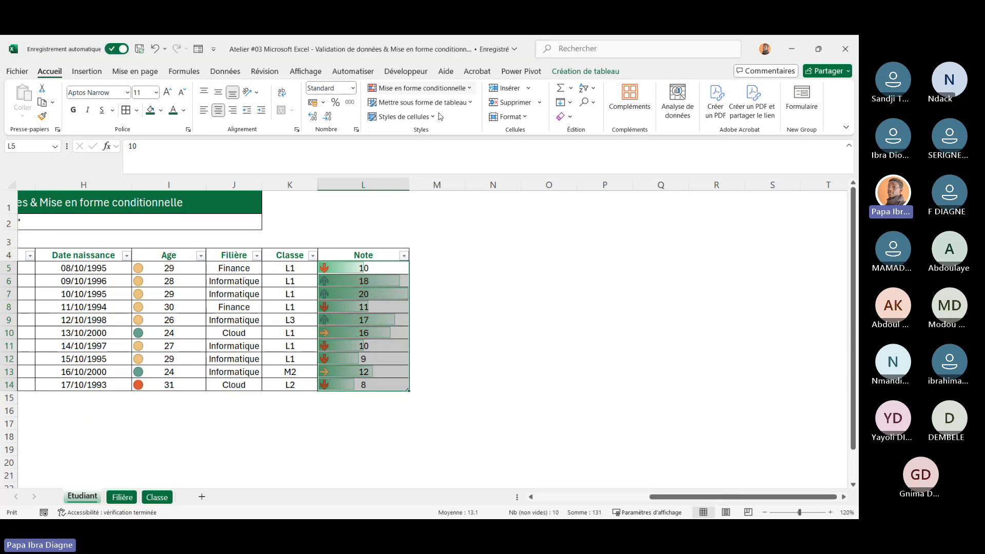
# Try a bottom-10 values rule on the Note values with light red fill and dark red text, adjusting the count, and cancel it
pyautogui.click(462, 88)
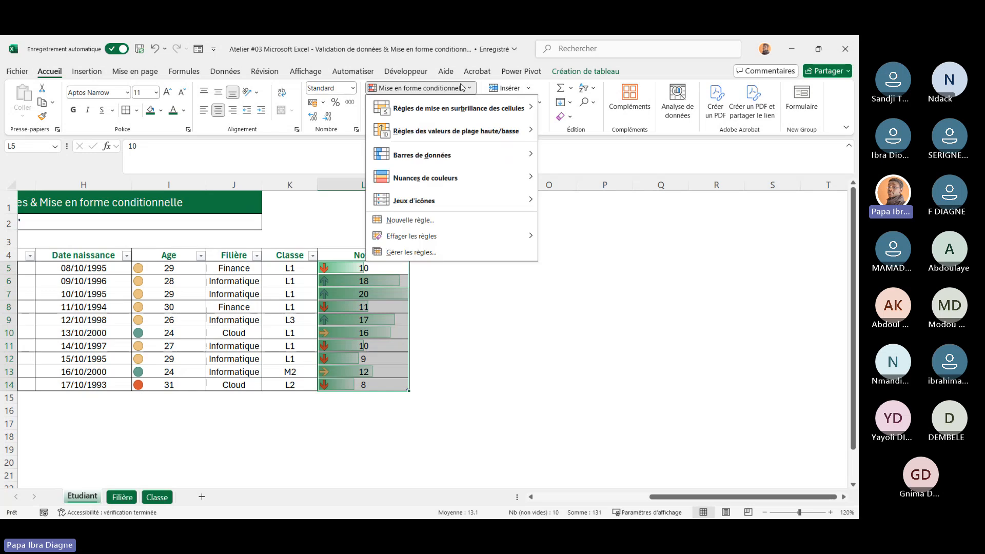
pyautogui.moveTo(513, 130)
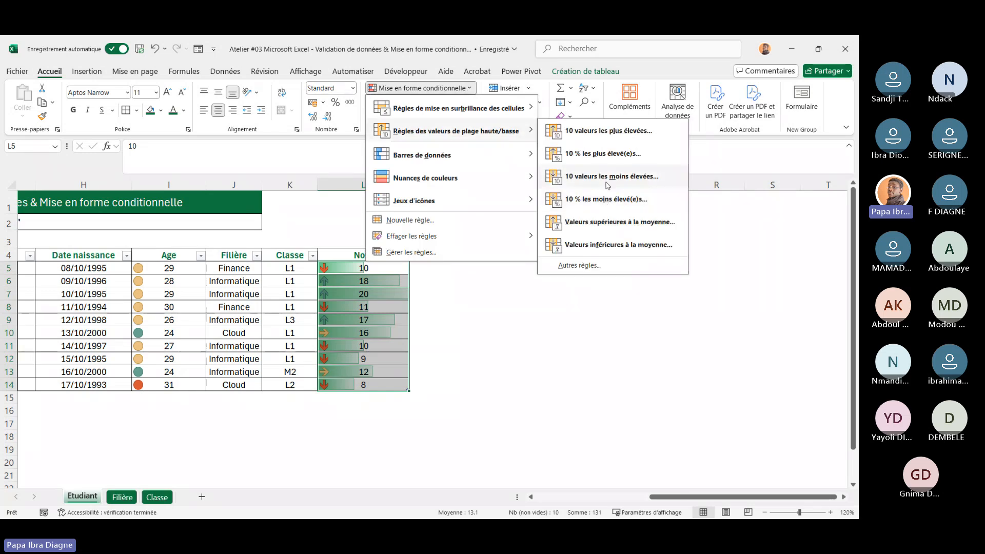
pyautogui.click(608, 186)
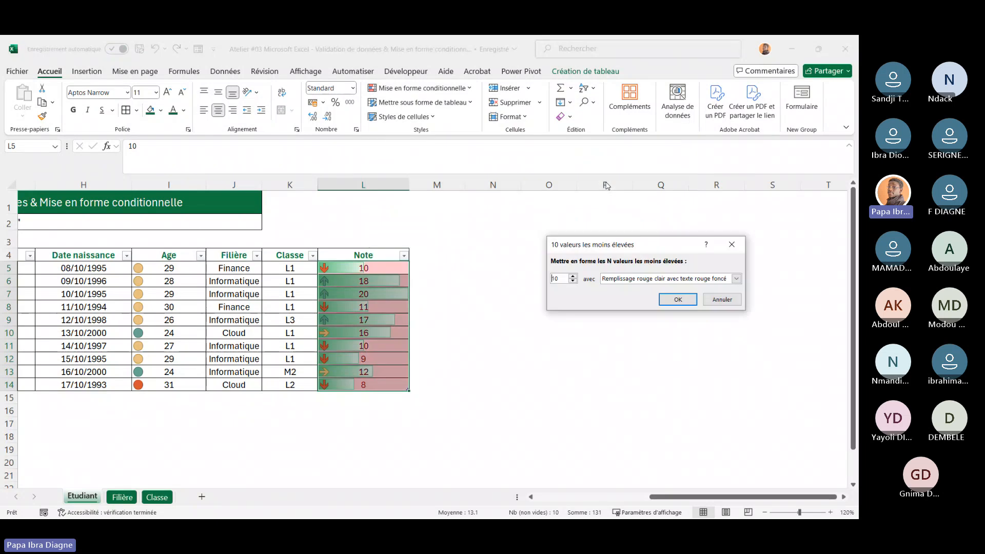
pyautogui.click(574, 281)
pyautogui.click(573, 282)
pyautogui.click(577, 281)
pyautogui.click(578, 280)
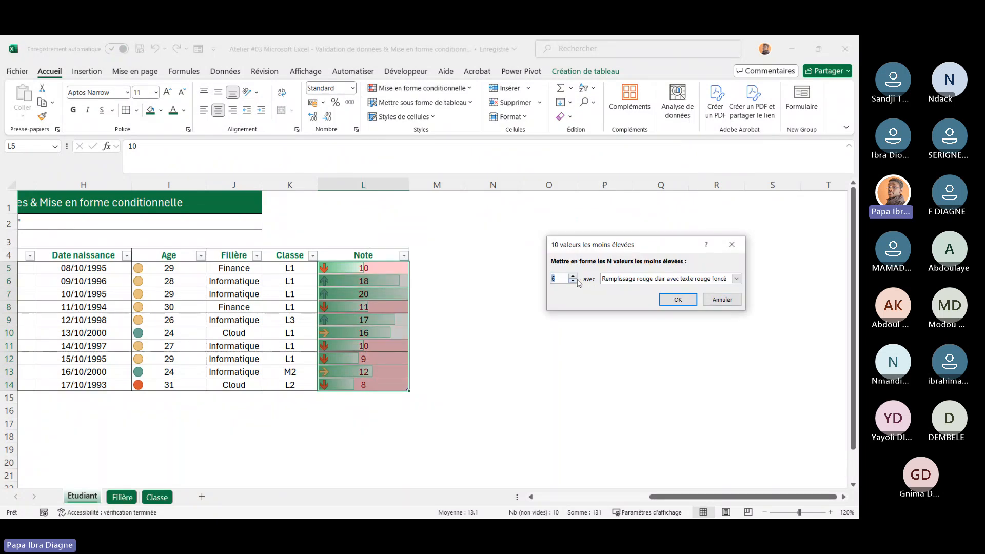
pyautogui.click(578, 281)
pyautogui.click(578, 281)
pyautogui.click(577, 281)
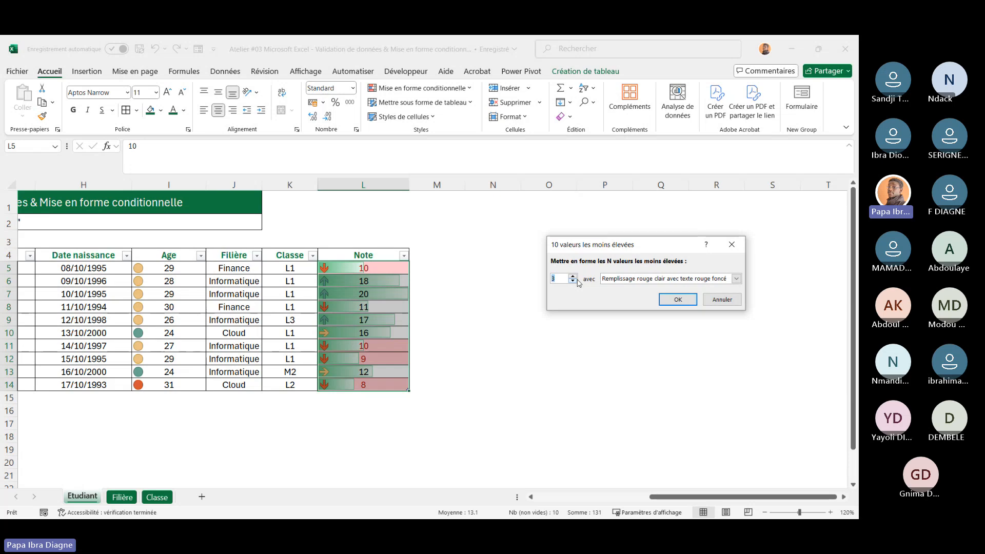
pyautogui.click(720, 301)
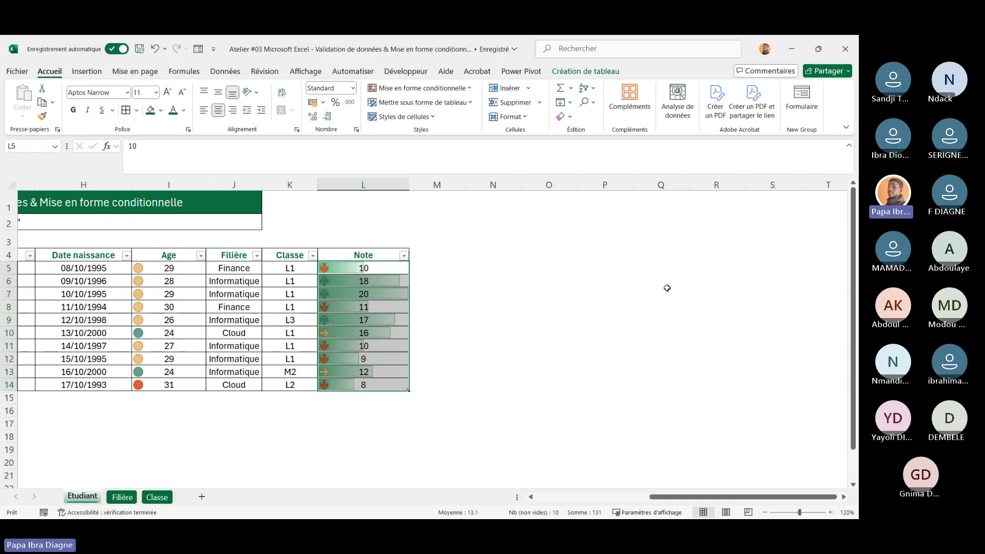
# Select the Note values and browse the conditional formatting rule categories without applying one
pyautogui.click(467, 255)
pyautogui.moveTo(387, 267); pyautogui.dragTo(386, 386)
pyautogui.click(466, 91)
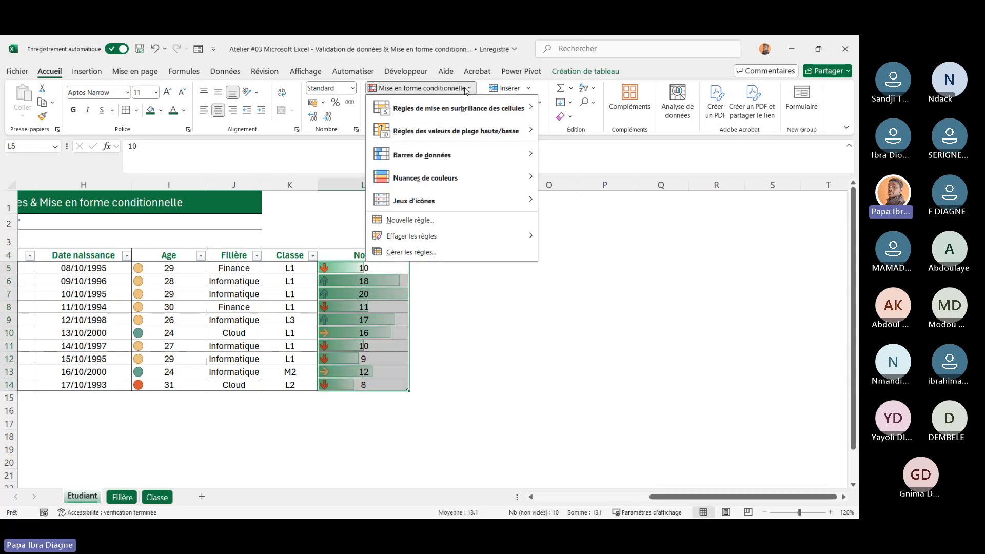
pyautogui.moveTo(471, 184)
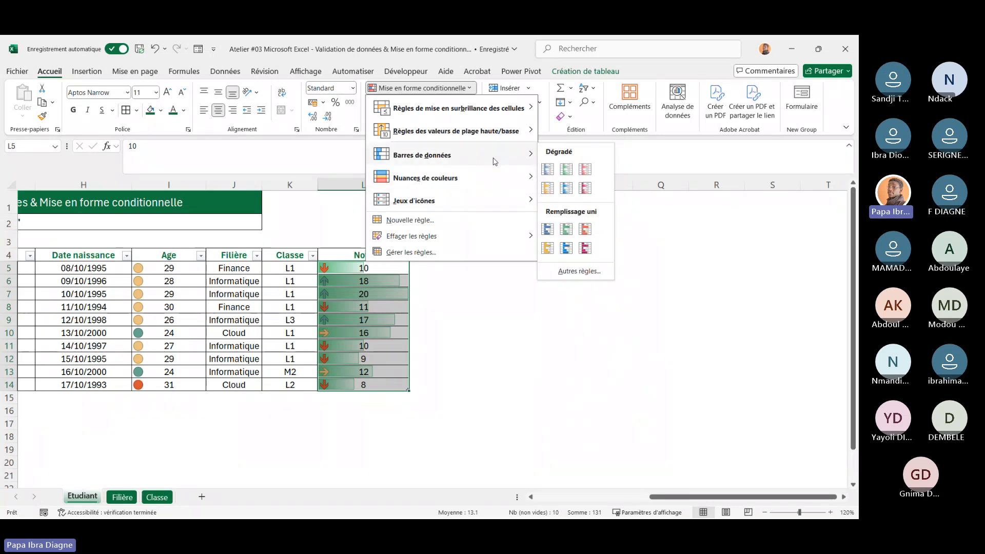
pyautogui.moveTo(500, 132)
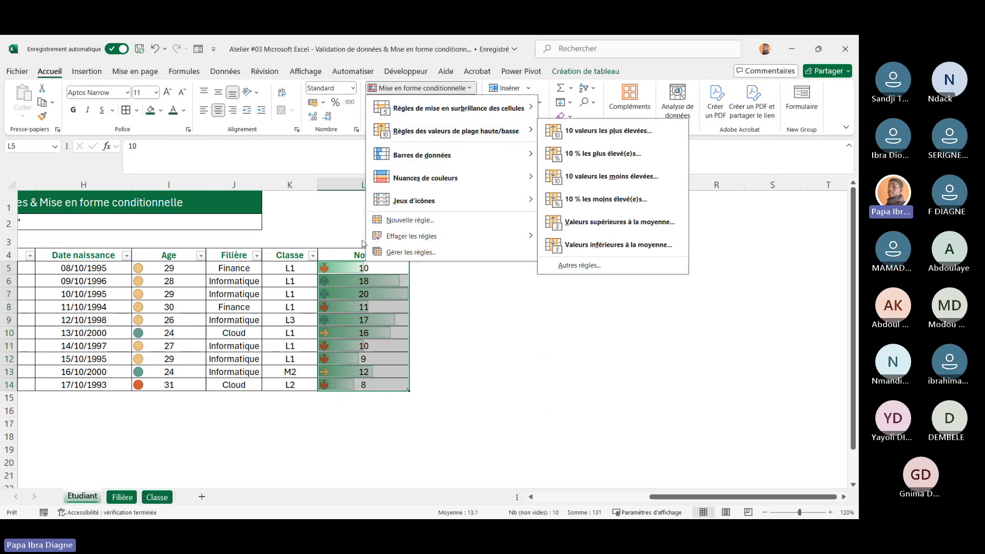
pyautogui.moveTo(436, 114)
pyautogui.moveTo(440, 135)
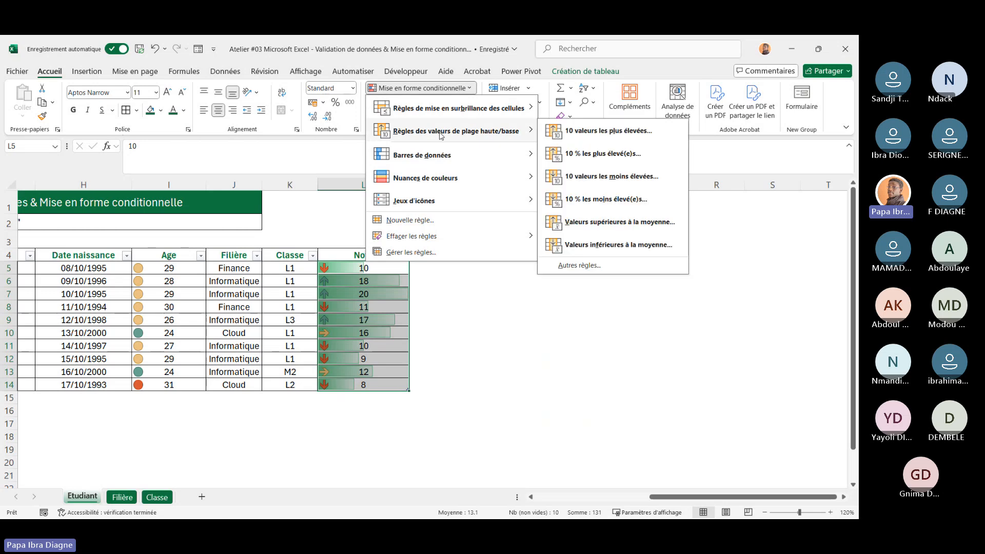
pyautogui.click(243, 409)
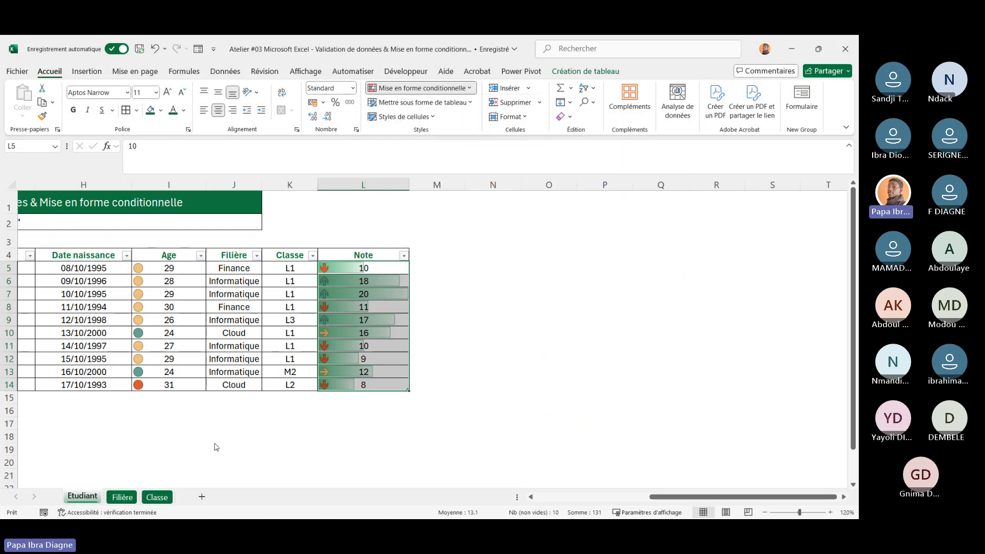
pyautogui.hscroll(-5, 214, 443)
pyautogui.hscroll(-2, 215, 443)
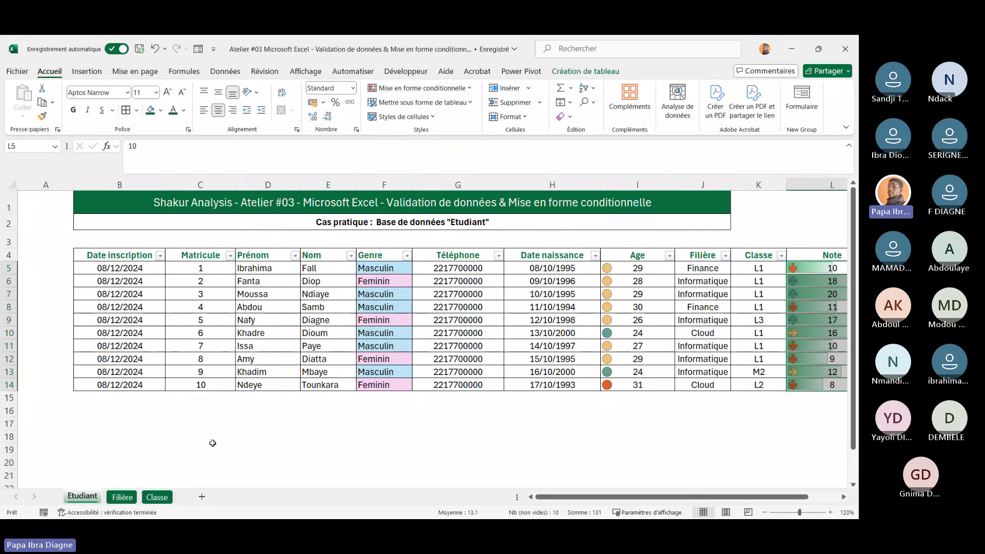
pyautogui.hscroll(6, 428, 417)
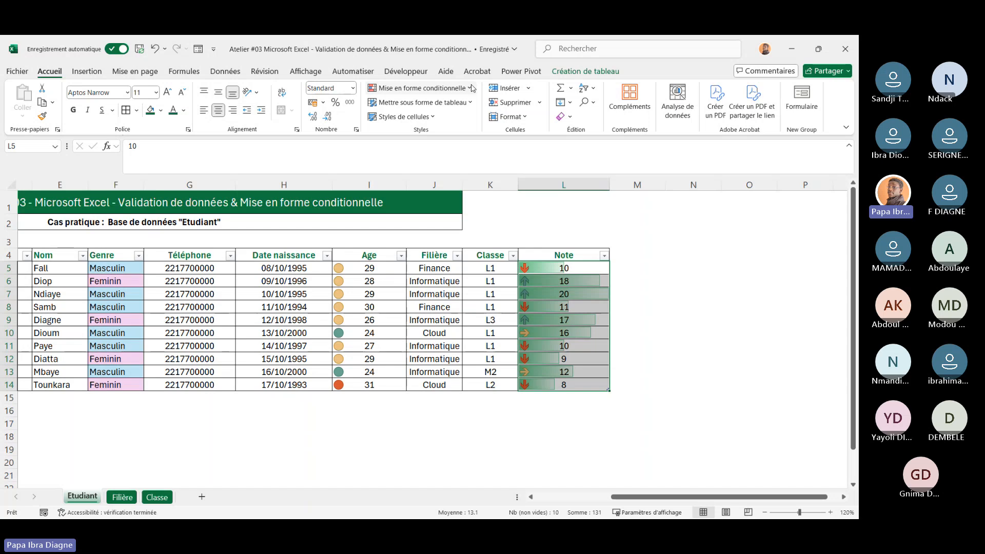
pyautogui.click(418, 88)
pyautogui.moveTo(465, 134)
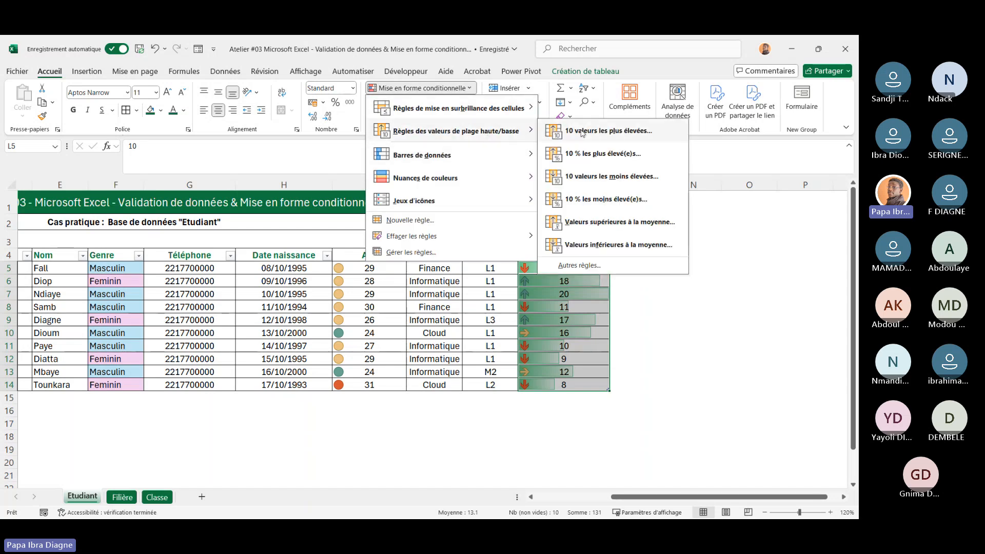
pyautogui.moveTo(532, 110)
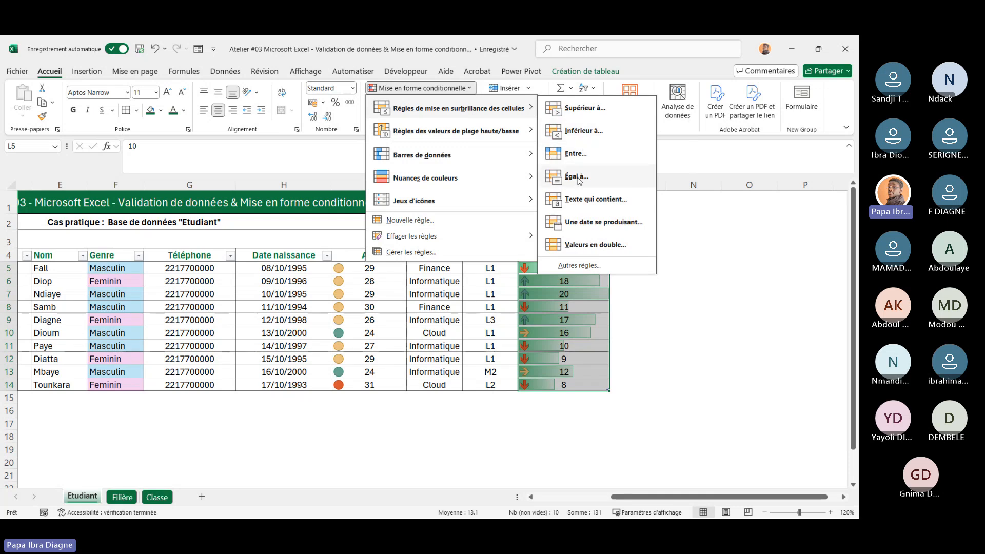
pyautogui.moveTo(473, 164)
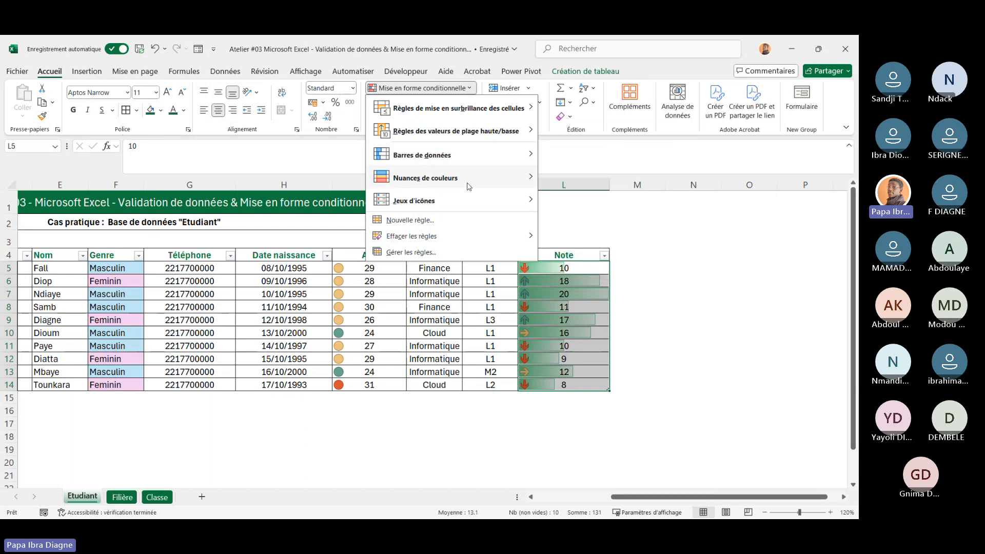
pyautogui.moveTo(488, 103)
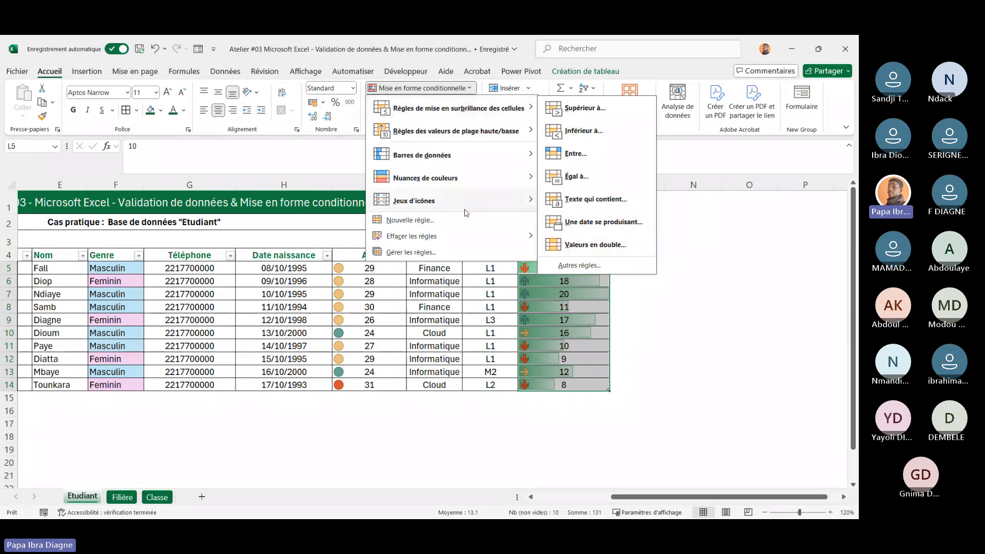
pyautogui.click(668, 393)
# Review the finished table, inspecting the Genre cells and the age formula in the Age column
pyautogui.hscroll(-5, 429, 438)
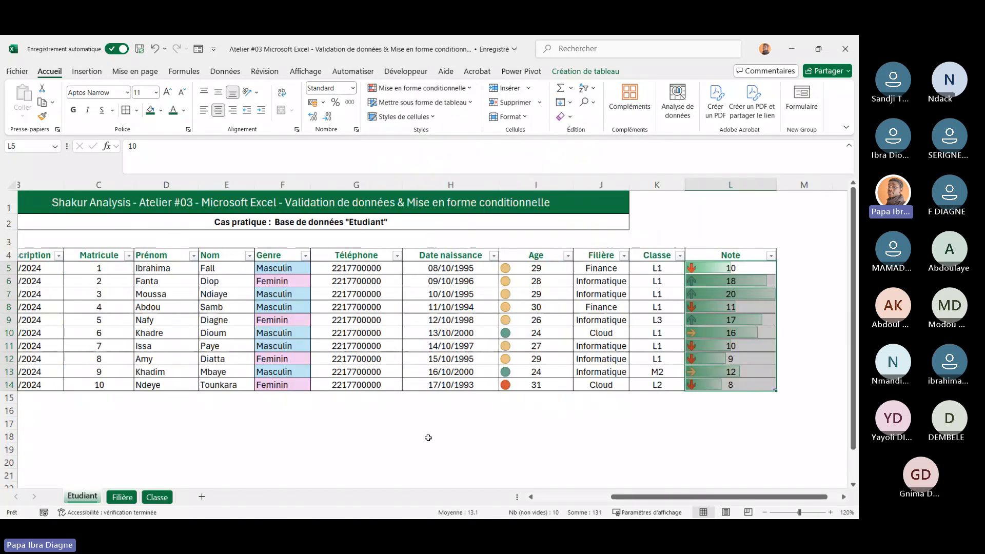
pyautogui.hscroll(2, 429, 438)
pyautogui.hscroll(-2, 429, 437)
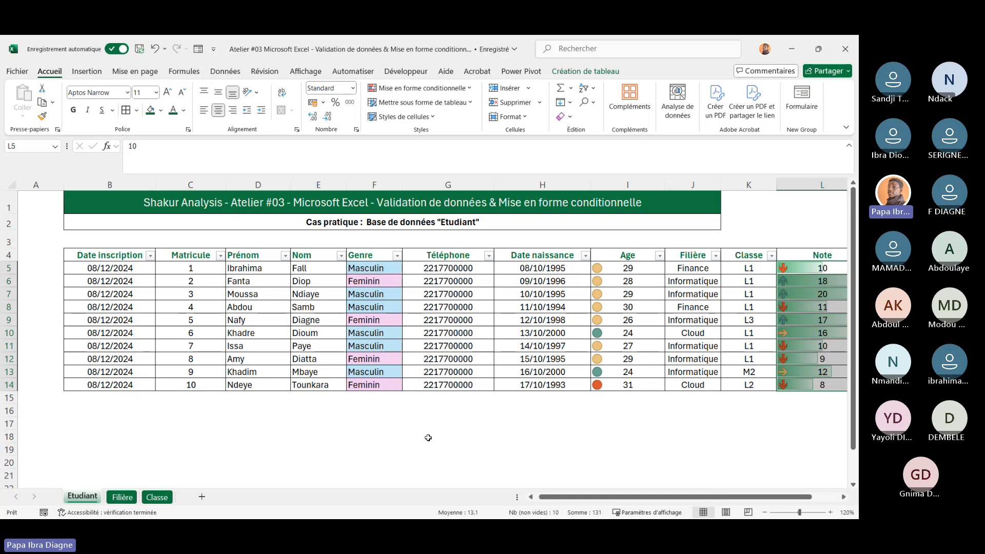
pyautogui.hscroll(1, 428, 438)
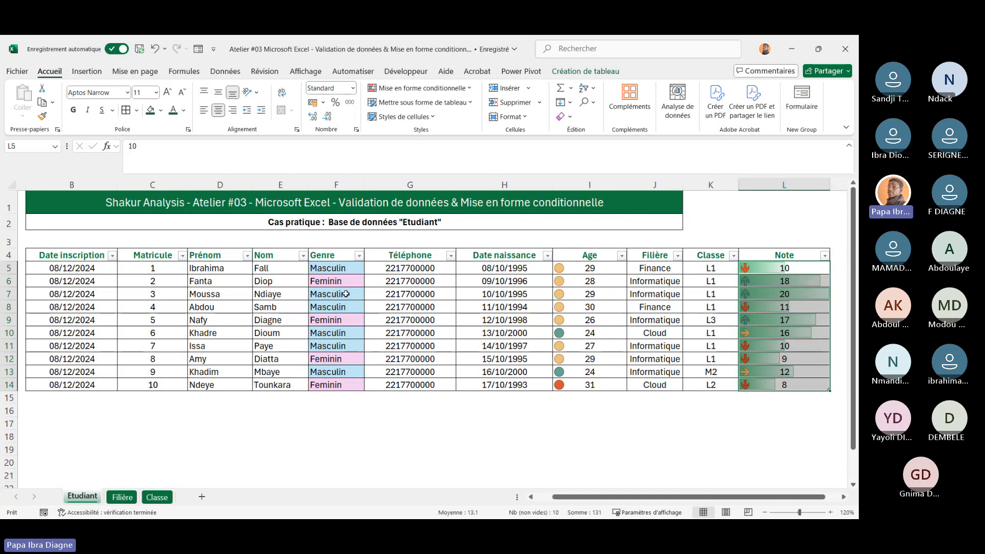
pyautogui.moveTo(334, 270); pyautogui.dragTo(347, 372)
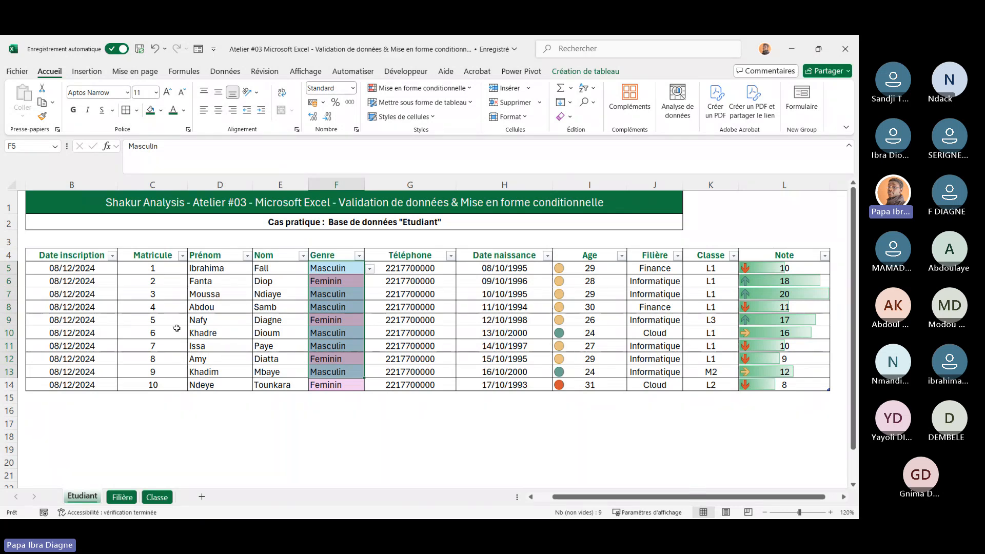
pyautogui.hscroll(3, 372, 385)
pyautogui.click(426, 334)
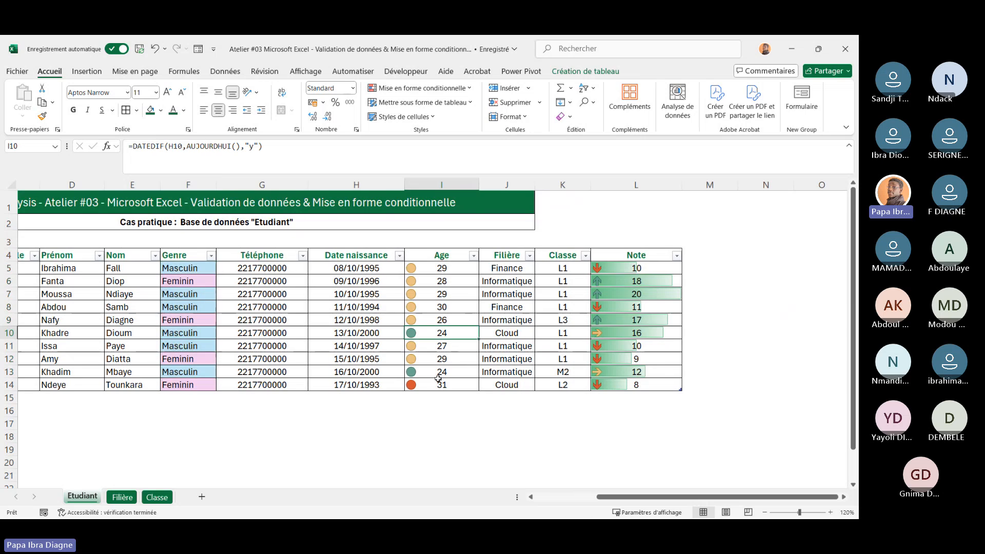
pyautogui.click(442, 386)
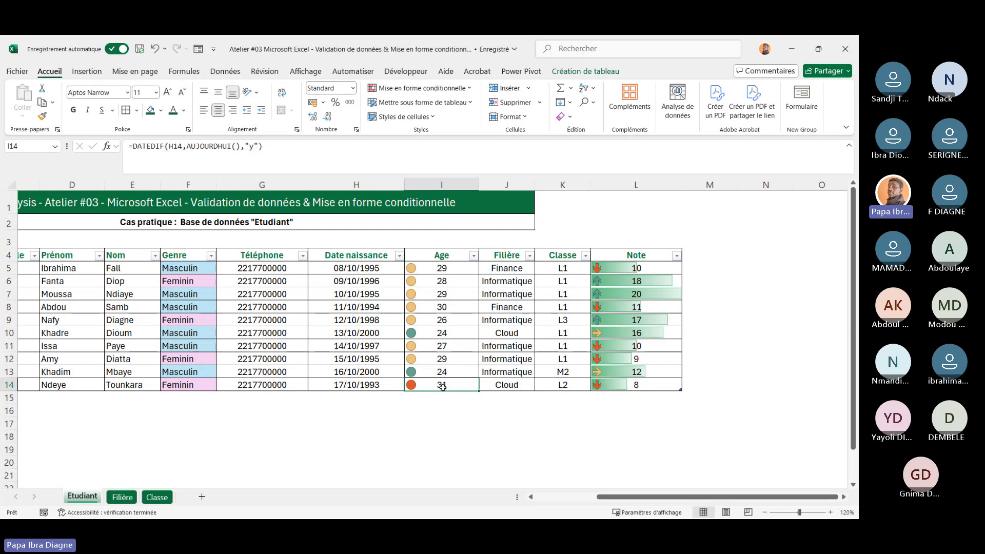
pyautogui.hscroll(-1, 295, 434)
pyautogui.hscroll(-2, 294, 433)
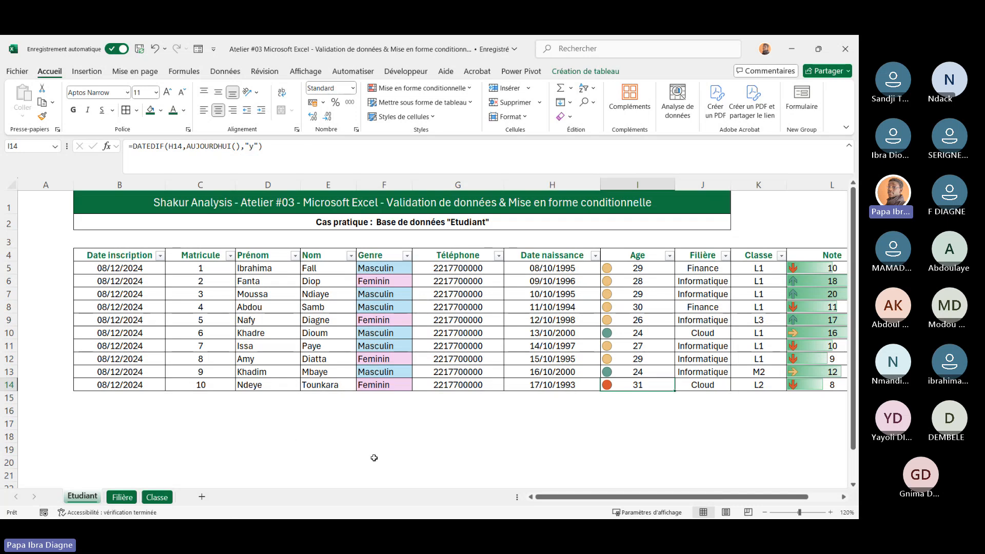
pyautogui.hscroll(2, 253, 415)
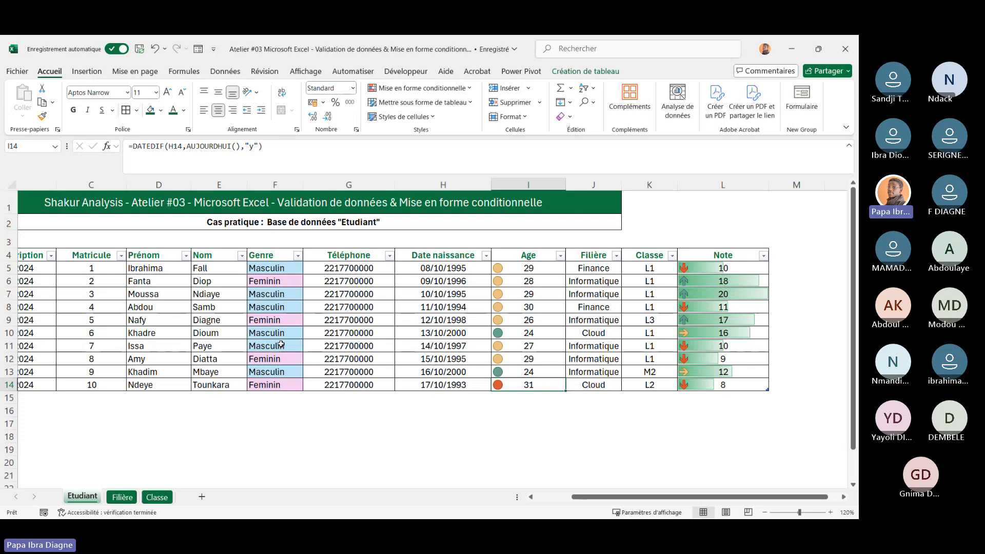
# Switch to the Microsoft Teams meeting window
pyautogui.press('super')
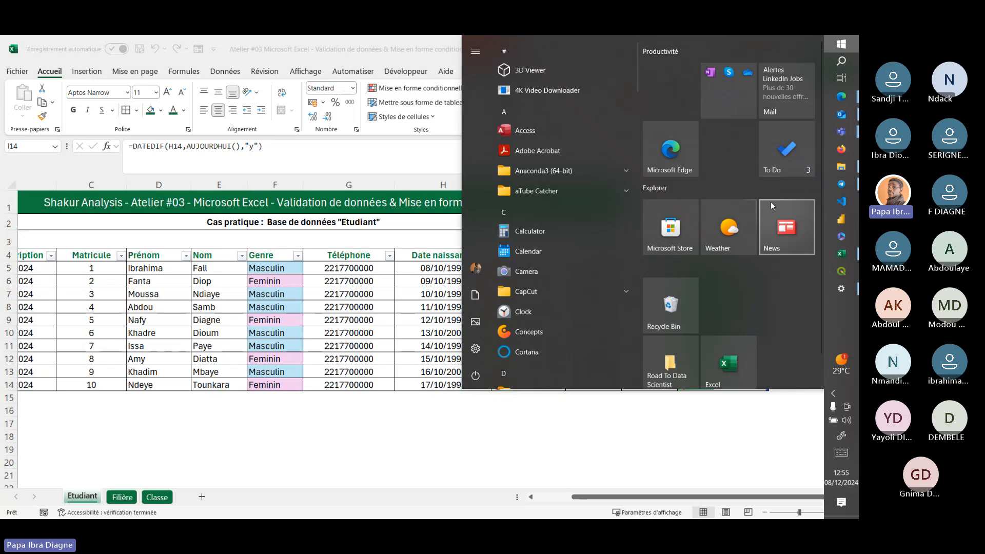
pyautogui.moveTo(839, 132)
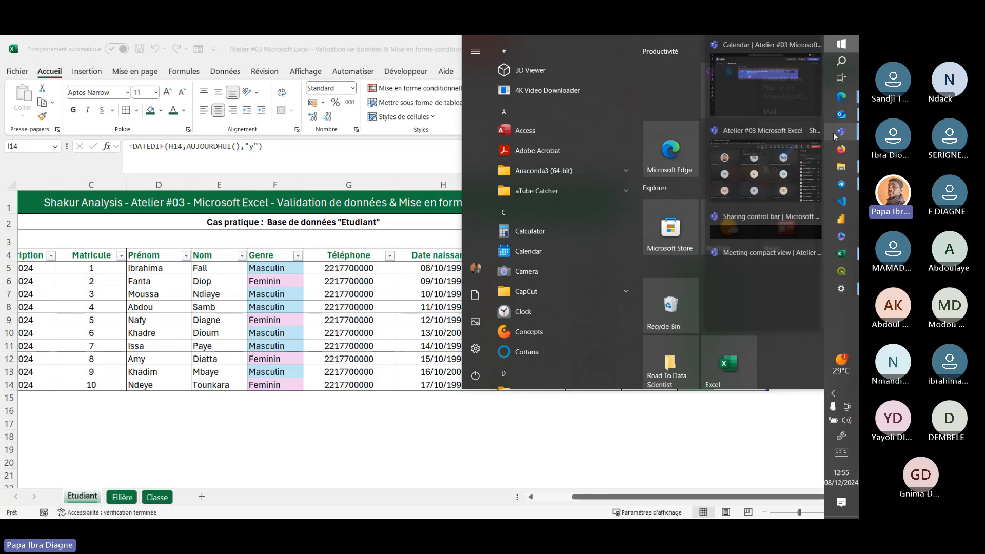
pyautogui.click(758, 190)
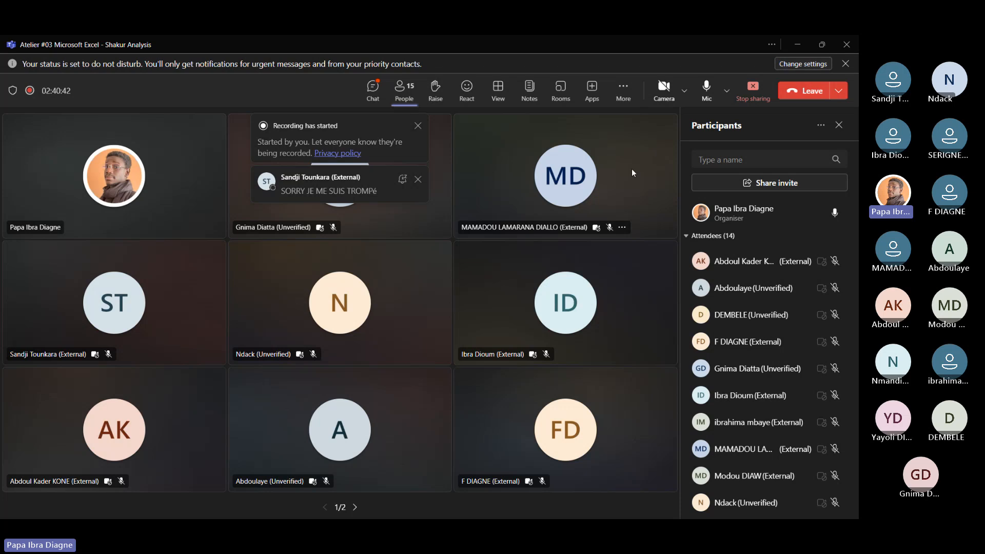
pyautogui.click(799, 48)
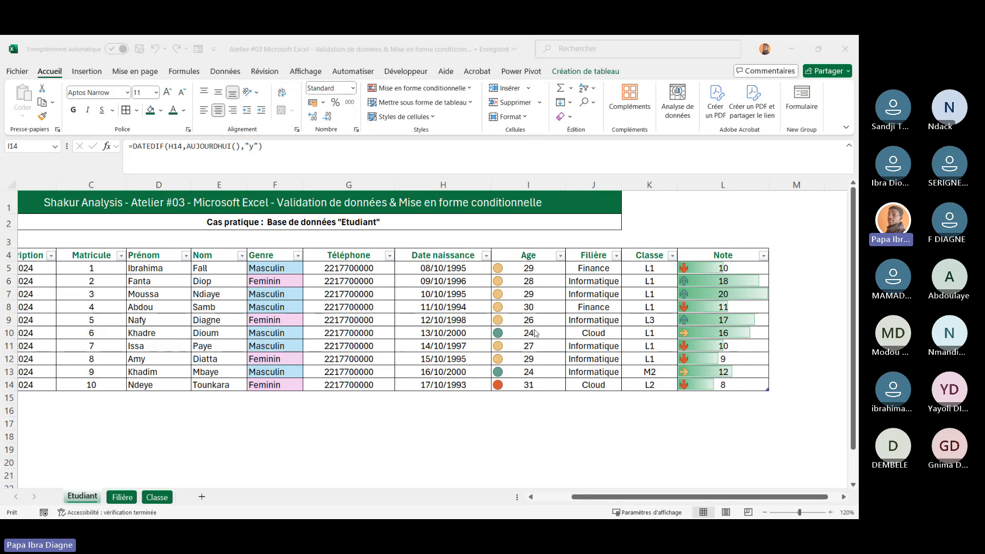
pyautogui.press('super')
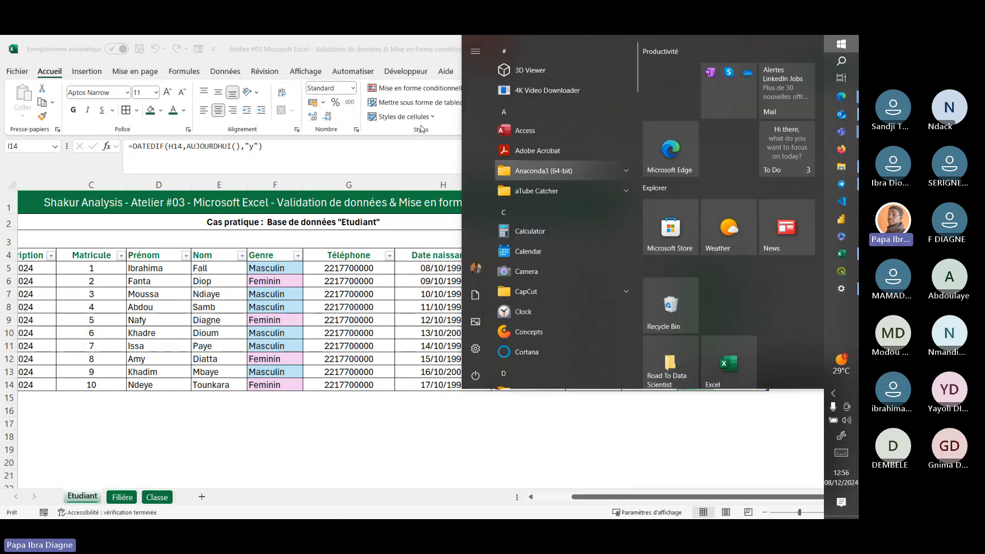
pyautogui.moveTo(842, 131)
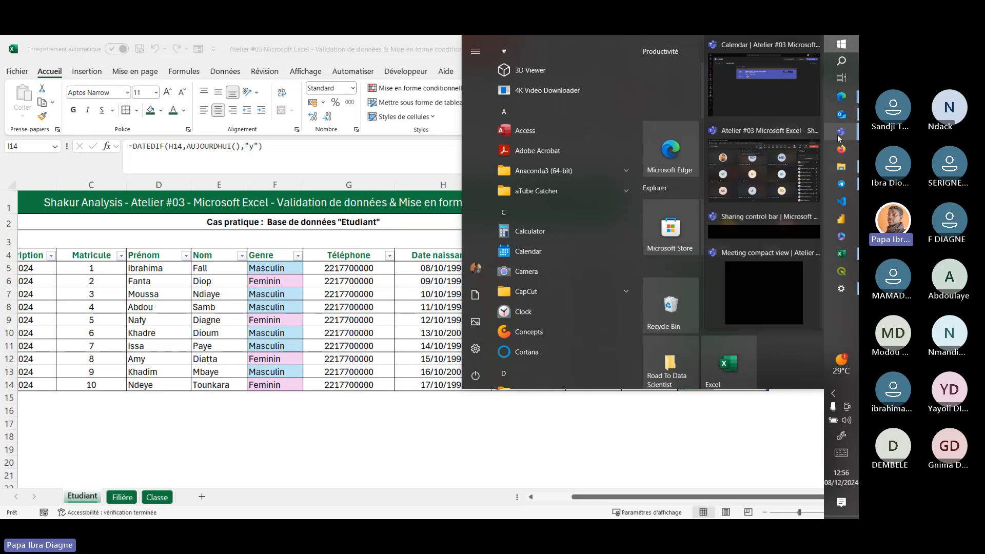
pyautogui.click(753, 177)
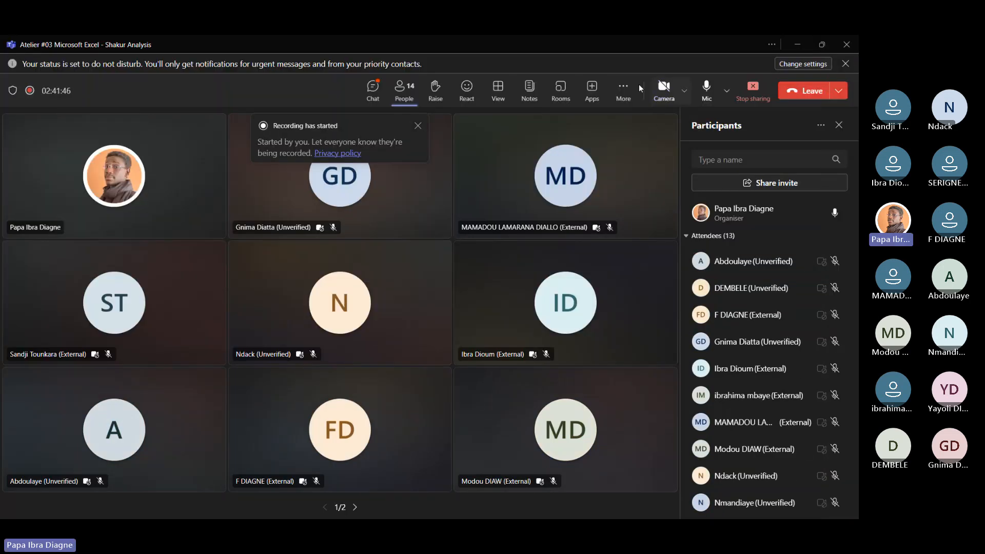
# Stop the meeting recording
pyautogui.click(625, 90)
pyautogui.moveTo(636, 121)
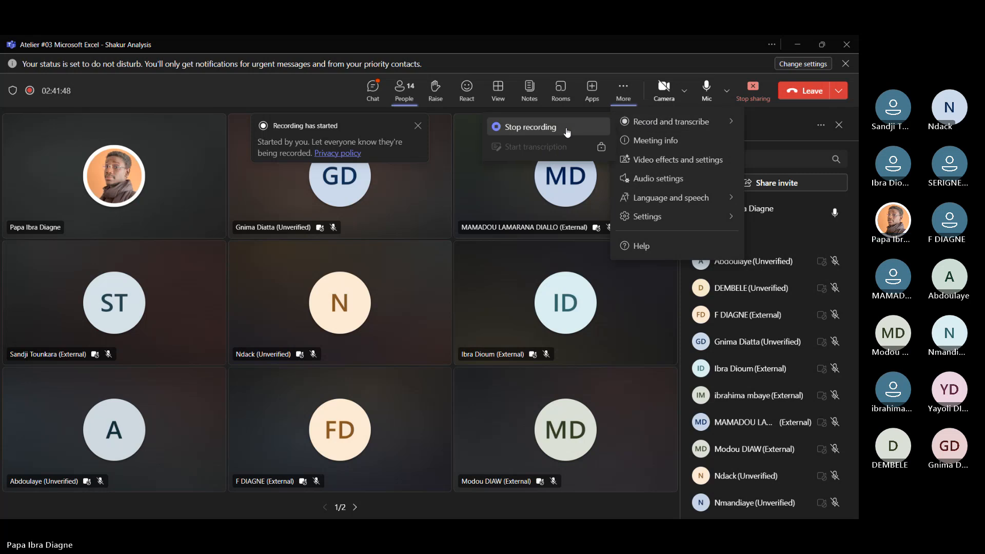
pyautogui.click(567, 131)
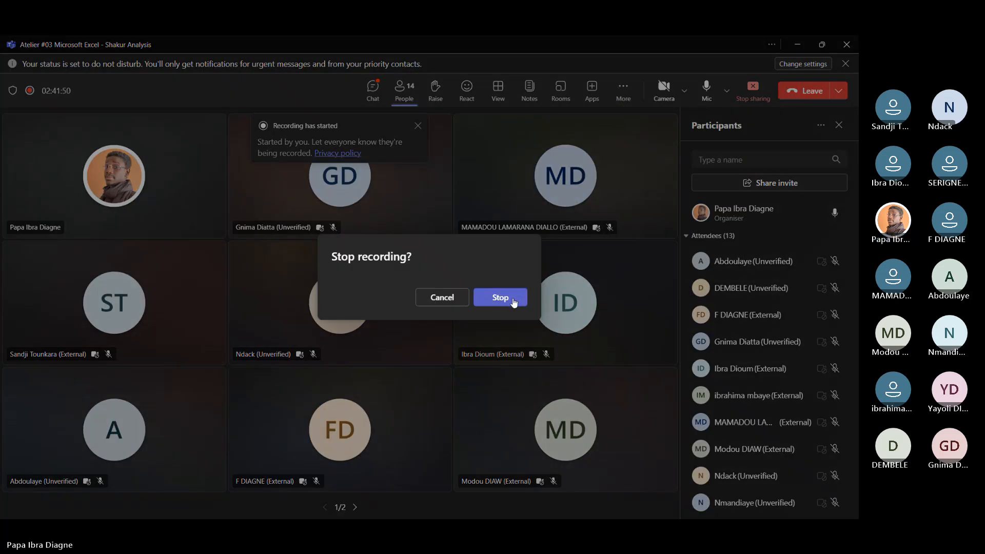
pyautogui.click(514, 301)
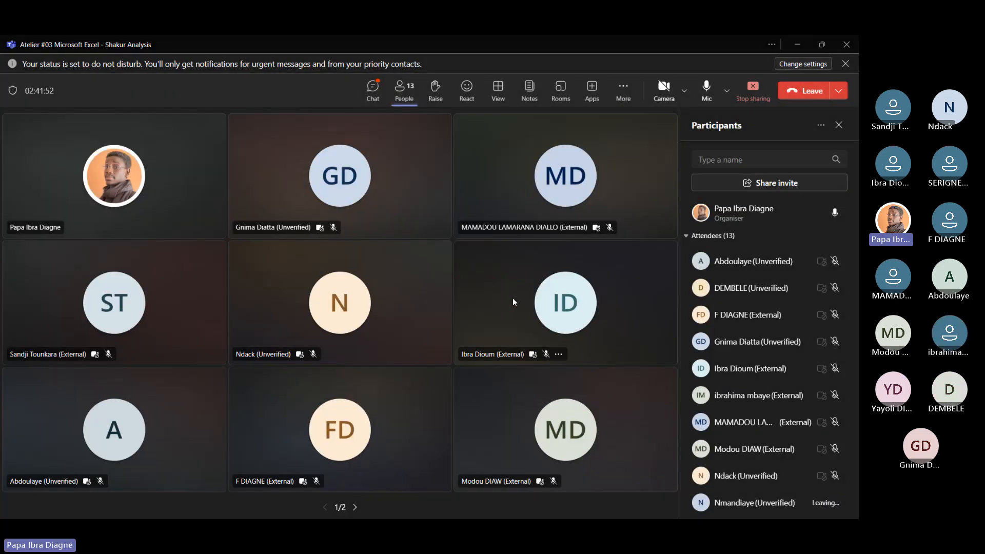